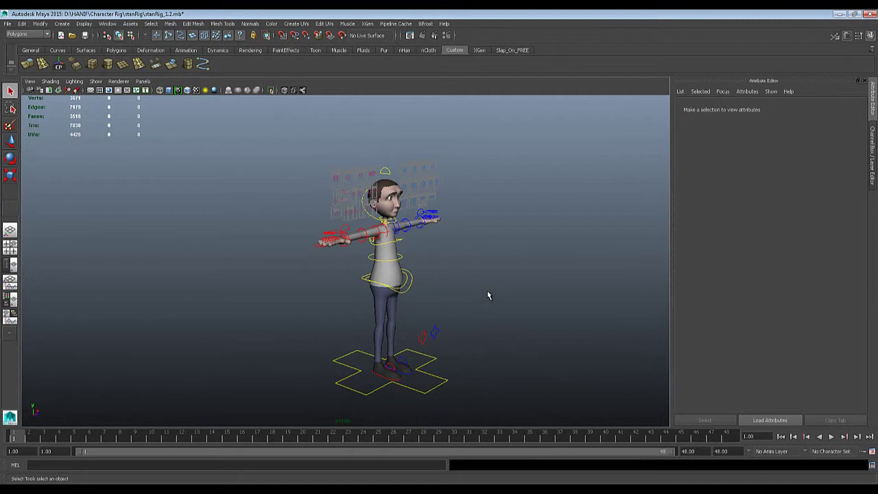
Step: Examine the rigged character from the front and sides, including its body, foot and facial controls
{"action": "scroll", "coordinate": [486, 295], "scroll_direction": "up", "scroll_amount": 2}
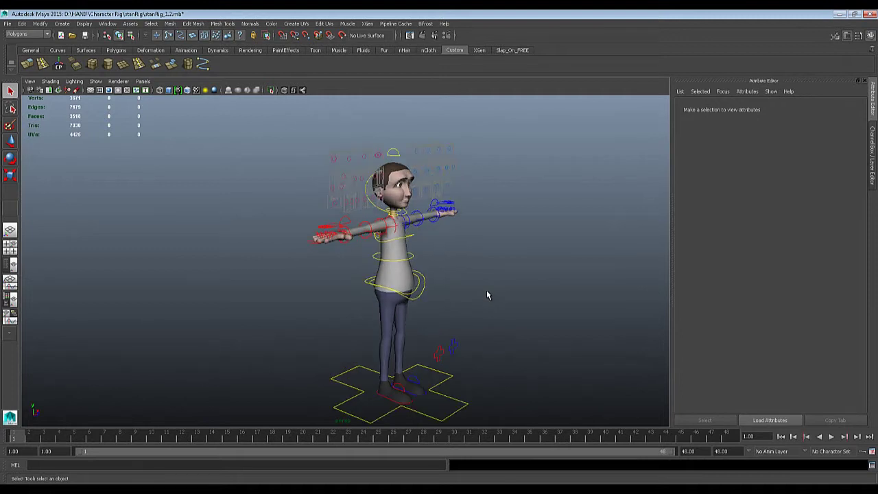
{"action": "middle_click_drag", "start_coordinate": [486, 295], "coordinate": [469, 280], "text": "alt"}
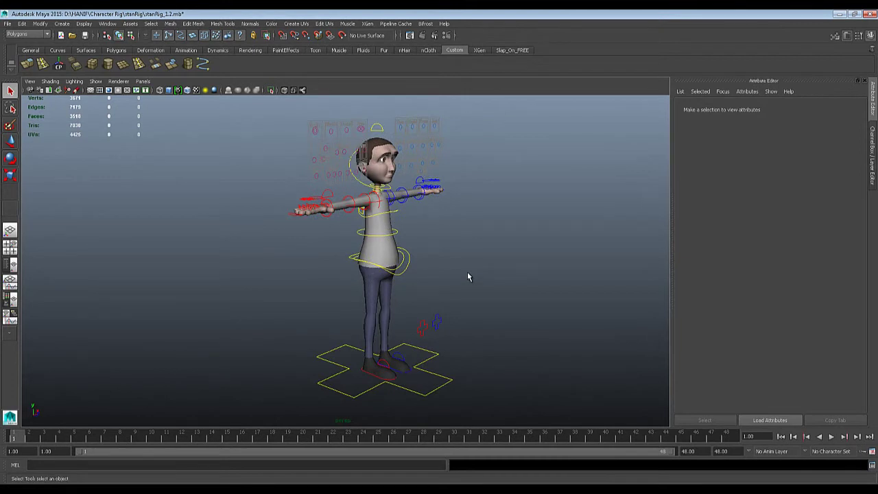
{"action": "scroll", "coordinate": [467, 271], "scroll_direction": "down", "scroll_amount": 1}
{"action": "scroll", "coordinate": [467, 272], "scroll_direction": "up", "scroll_amount": 2}
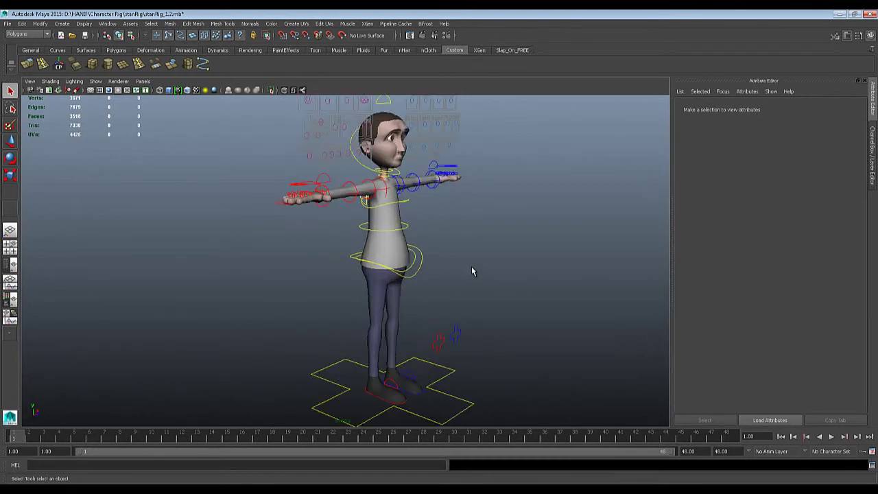
{"action": "middle_click_drag", "start_coordinate": [471, 266], "coordinate": [463, 332], "text": "alt"}
{"action": "left_click_drag", "start_coordinate": [463, 332], "coordinate": [419, 289], "text": "alt"}
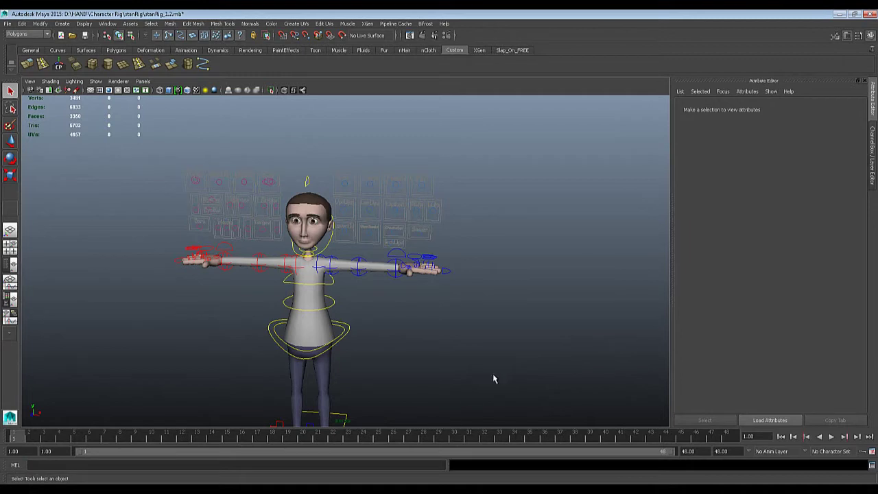
{"action": "left_click_drag", "start_coordinate": [492, 379], "coordinate": [521, 356], "text": "alt"}
{"action": "scroll", "coordinate": [556, 362], "scroll_direction": "up", "scroll_amount": 3}
{"action": "scroll", "coordinate": [522, 355], "scroll_direction": "down", "scroll_amount": 3}
{"action": "middle_click_drag", "start_coordinate": [522, 354], "coordinate": [529, 282], "text": "alt"}
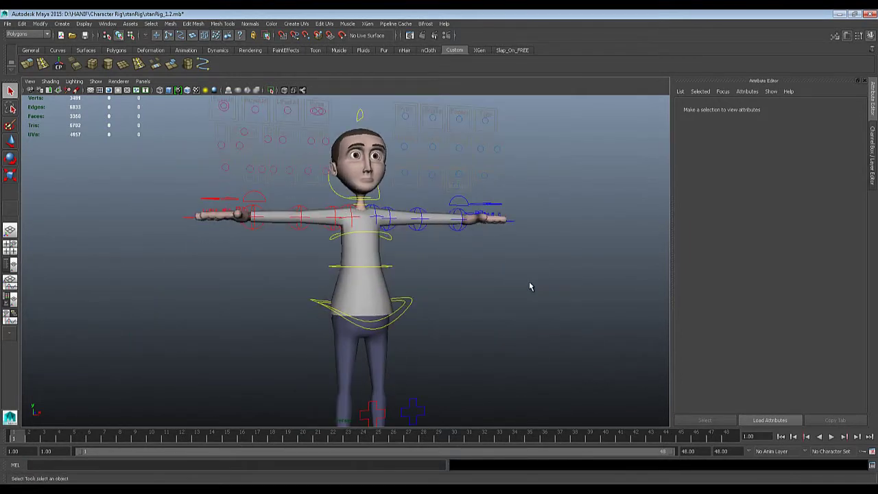
{"action": "scroll", "coordinate": [528, 288], "scroll_direction": "down", "scroll_amount": 3}
{"action": "scroll", "coordinate": [529, 257], "scroll_direction": "down", "scroll_amount": 1}
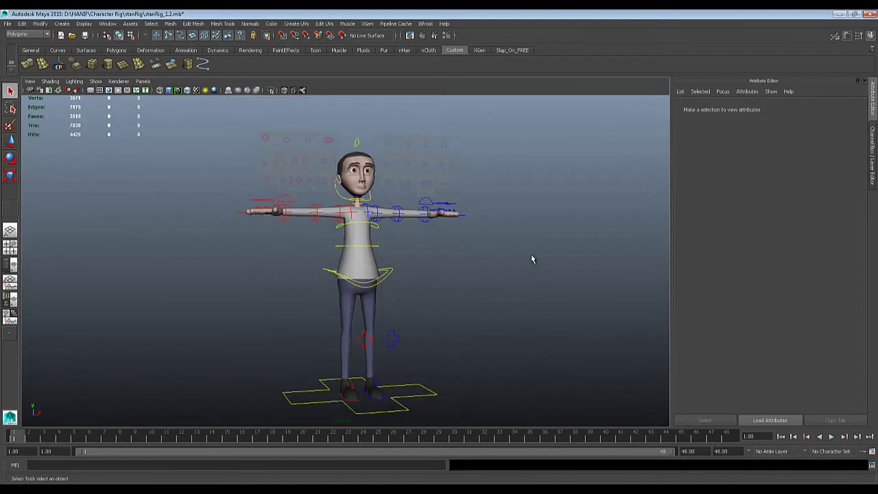
{"action": "left_click_drag", "start_coordinate": [531, 259], "coordinate": [496, 295], "text": "alt"}
{"action": "right_click_drag", "start_coordinate": [496, 294], "coordinate": [492, 362], "text": "alt"}
{"action": "middle_click_drag", "start_coordinate": [492, 361], "coordinate": [502, 353], "text": "alt"}
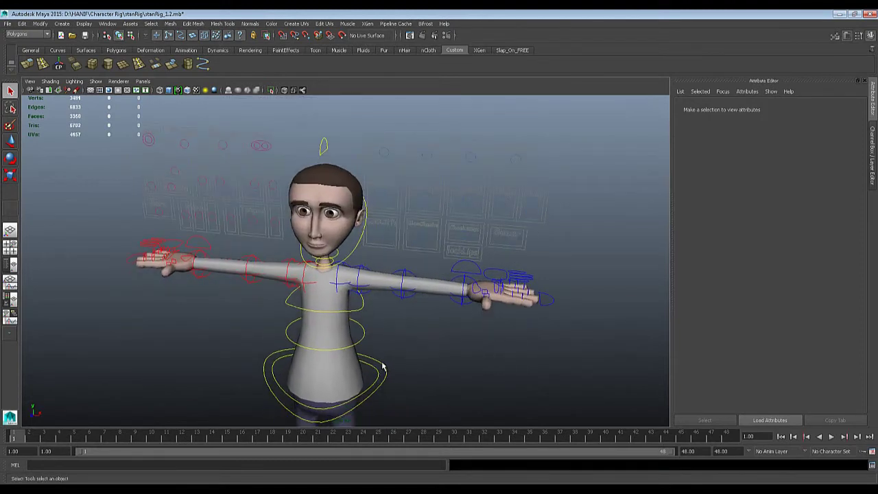
Step: Select the outer hip control (hipsOverRide_ctl), try a slight vertical move, and undo it
{"action": "left_click", "coordinate": [385, 367]}
{"action": "middle_click_drag", "start_coordinate": [413, 353], "coordinate": [429, 329], "text": "alt"}
{"action": "key", "text": "w"}
{"action": "scroll", "coordinate": [428, 330], "scroll_direction": "down", "scroll_amount": 2}
{"action": "left_click_drag", "start_coordinate": [425, 330], "coordinate": [403, 324], "text": "alt"}
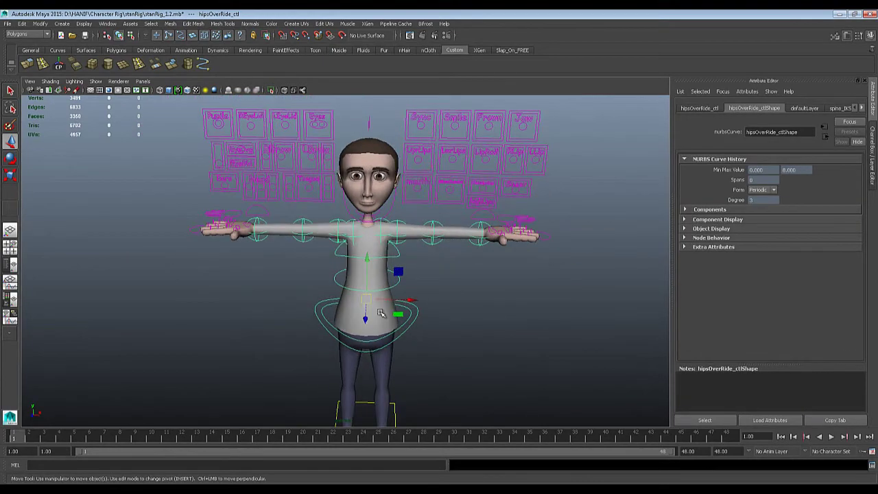
{"action": "left_click_drag", "start_coordinate": [367, 258], "coordinate": [526, 347], "text": "alt"}
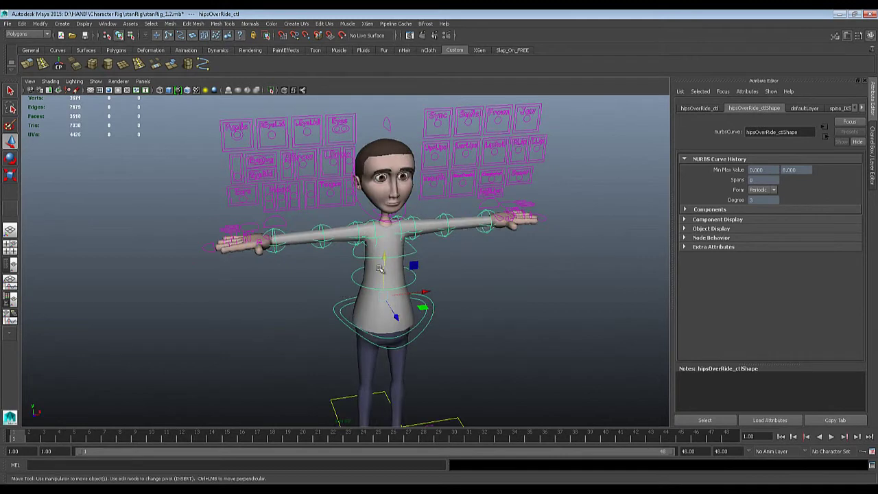
{"action": "left_click_drag", "start_coordinate": [384, 257], "coordinate": [385, 266]}
{"action": "key", "text": "ctrl+z"}
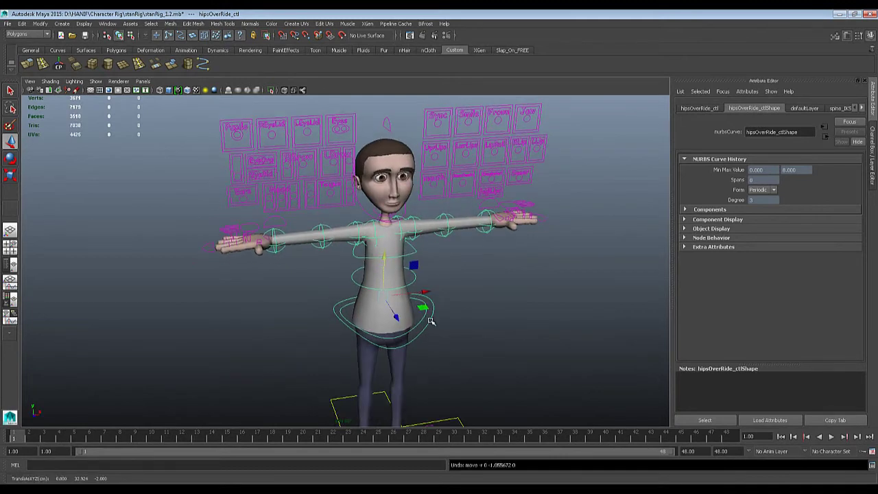
Step: Try lowering the whole upper body with the outer hip control to test the leg bend, and undo the move
{"action": "right_click_drag", "start_coordinate": [439, 328], "coordinate": [436, 299], "text": "alt"}
{"action": "middle_click_drag", "start_coordinate": [436, 299], "coordinate": [438, 320], "text": "alt"}
{"action": "right_click_drag", "start_coordinate": [437, 320], "coordinate": [419, 286], "text": "alt"}
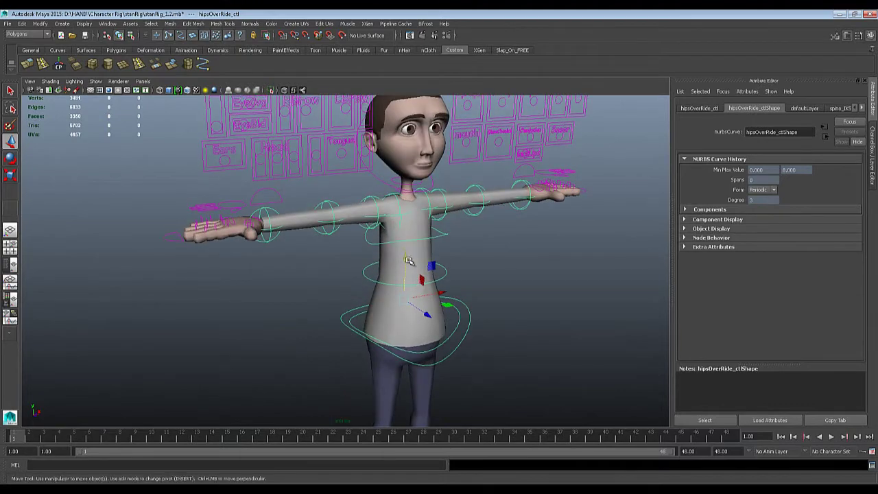
{"action": "left_click_drag", "start_coordinate": [408, 260], "coordinate": [418, 302]}
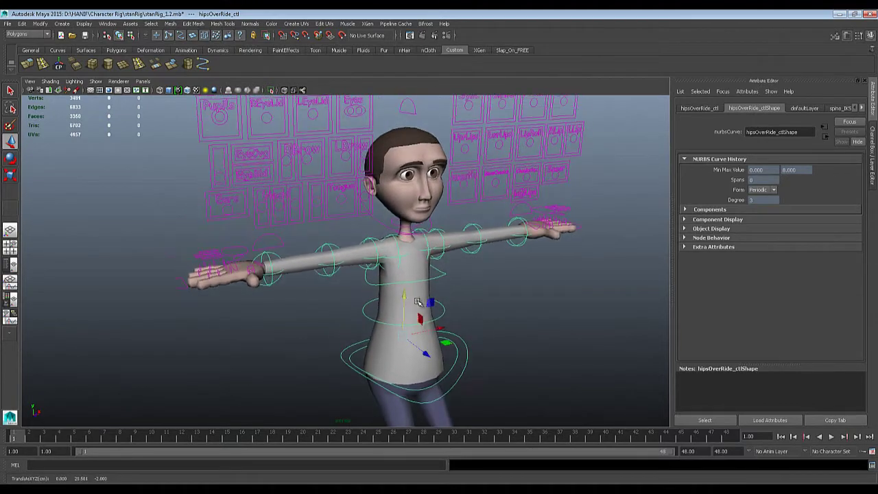
{"action": "middle_click_drag", "start_coordinate": [417, 303], "coordinate": [421, 186], "text": "alt"}
{"action": "key", "text": "ctrl+z"}
{"action": "scroll", "coordinate": [421, 164], "scroll_direction": "down", "scroll_amount": 3}
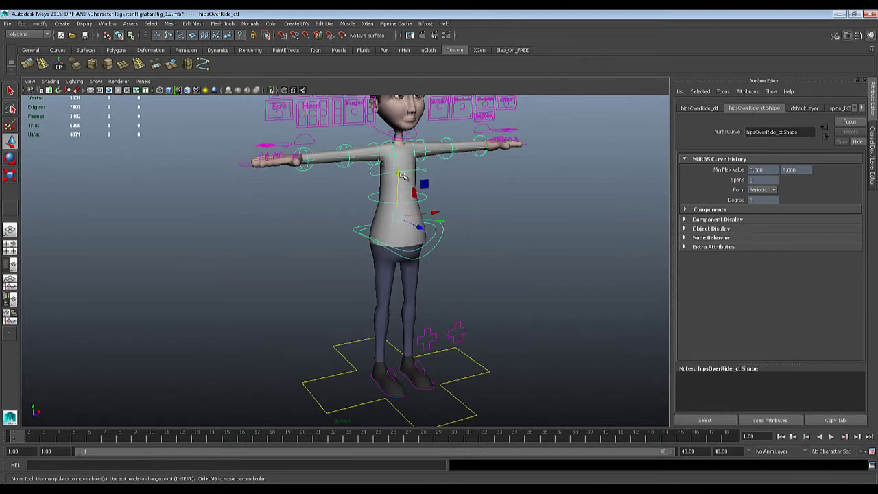
{"action": "mouse_move", "coordinate": [403, 176]}
{"action": "left_mouse_down"}
{"action": "mouse_move", "coordinate": [403, 199]}
{"action": "mouse_move", "coordinate": [403, 154]}
{"action": "mouse_move", "coordinate": [405, 202]}
{"action": "mouse_move", "coordinate": [403, 177]}
{"action": "left_mouse_up"}
Step: Select the inner hip control (hips_ctl), try moving it downward, and undo the move
{"action": "scroll", "coordinate": [472, 313], "scroll_direction": "up", "scroll_amount": 3}
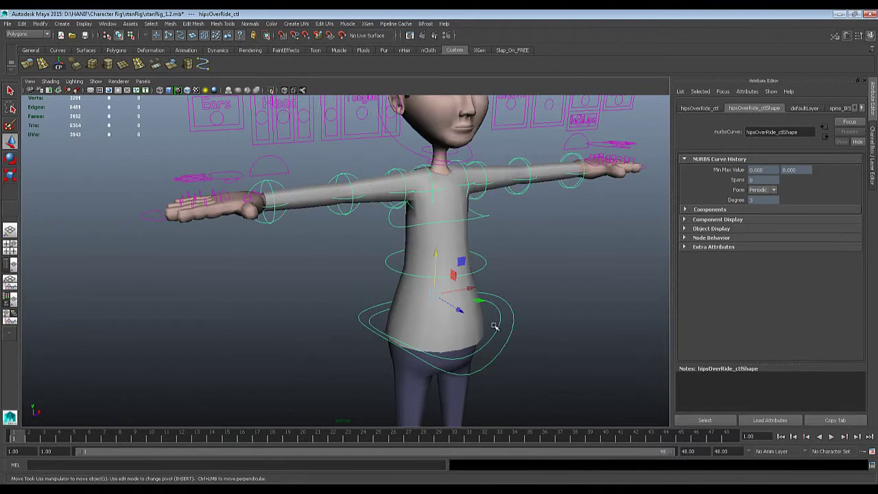
{"action": "left_click", "coordinate": [494, 326]}
{"action": "left_click_drag", "start_coordinate": [508, 314], "coordinate": [347, 301], "text": "alt"}
{"action": "key", "text": "ctrl+z"}
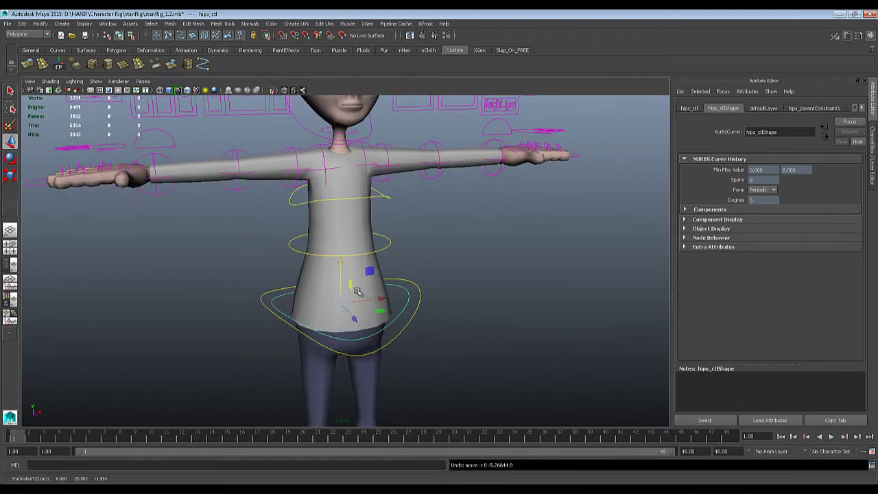
{"action": "left_click_drag", "start_coordinate": [453, 334], "coordinate": [444, 333], "text": "alt"}
Step: Try tilting the pelvis sideways by rotating the inner hip control, and undo the rotation
{"action": "key", "text": "e"}
{"action": "middle_click_drag", "start_coordinate": [458, 318], "coordinate": [465, 341], "text": "alt"}
{"action": "left_click_drag", "start_coordinate": [465, 341], "coordinate": [366, 305], "text": "alt"}
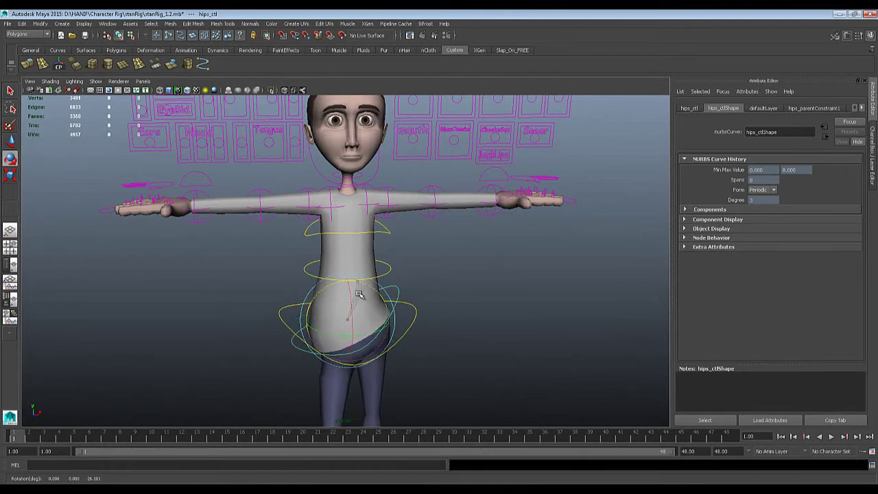
{"action": "mouse_move", "coordinate": [359, 293]}
{"action": "left_mouse_down"}
{"action": "mouse_move", "coordinate": [352, 301]}
{"action": "mouse_move", "coordinate": [378, 324]}
{"action": "mouse_move", "coordinate": [365, 302]}
{"action": "left_mouse_up"}
{"action": "key", "text": "q"}
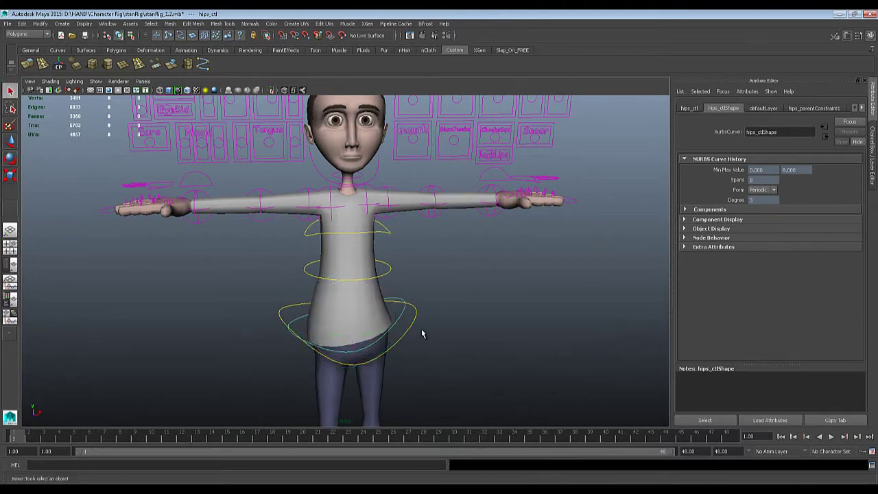
{"action": "key", "text": "ctrl+z"}
Step: Try rotating the outer hip control (hipsOverRide_ctl) sideways, and undo the rotation
{"action": "left_click", "coordinate": [417, 315]}
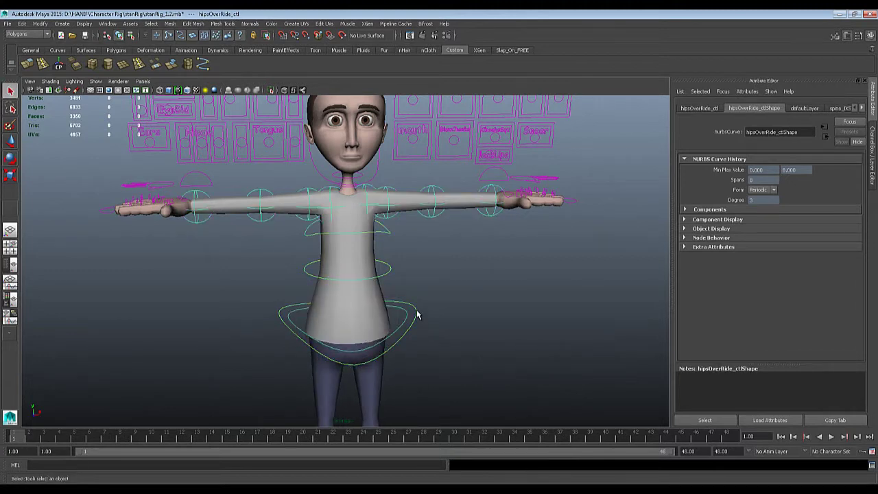
{"action": "key", "text": "e"}
{"action": "mouse_move", "coordinate": [374, 269]}
{"action": "left_mouse_down"}
{"action": "mouse_move", "coordinate": [368, 286]}
{"action": "mouse_move", "coordinate": [386, 290]}
{"action": "mouse_move", "coordinate": [366, 281]}
{"action": "left_mouse_up"}
{"action": "key", "text": "ctrl+z"}
Step: Select the waist control (spine_IK_01_ctl), try bending the torso by rotating it, and undo the rotation
{"action": "middle_click_drag", "start_coordinate": [431, 321], "coordinate": [437, 267], "text": "alt"}
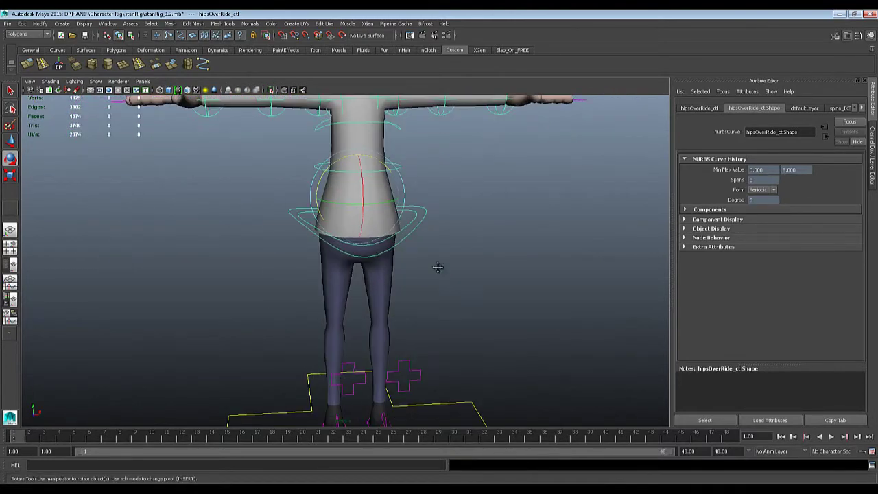
{"action": "left_click_drag", "start_coordinate": [437, 267], "coordinate": [447, 272], "text": "alt"}
{"action": "right_click_drag", "start_coordinate": [446, 273], "coordinate": [398, 257], "text": "alt"}
{"action": "middle_click_drag", "start_coordinate": [397, 256], "coordinate": [405, 298], "text": "alt"}
{"action": "key", "text": "a"}
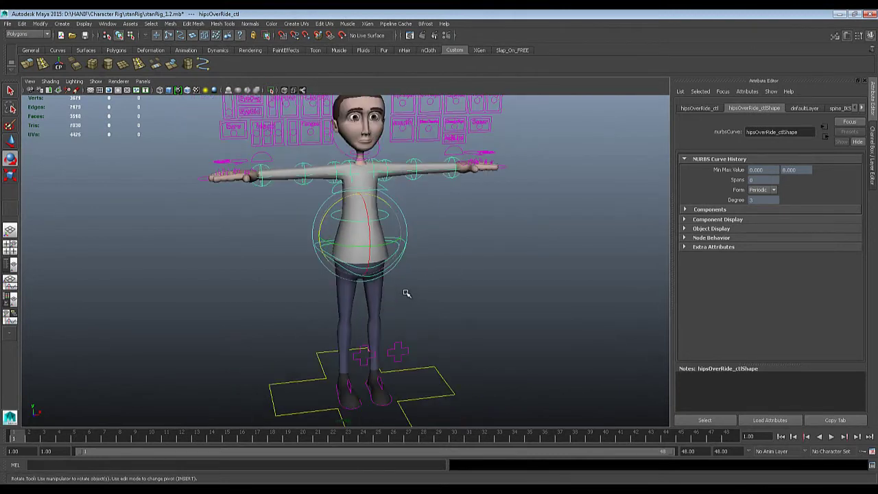
{"action": "key", "text": "q"}
{"action": "left_click", "coordinate": [389, 213]}
{"action": "middle_click_drag", "start_coordinate": [390, 214], "coordinate": [404, 265], "text": "alt"}
{"action": "left_click_drag", "start_coordinate": [405, 264], "coordinate": [425, 277], "text": "alt"}
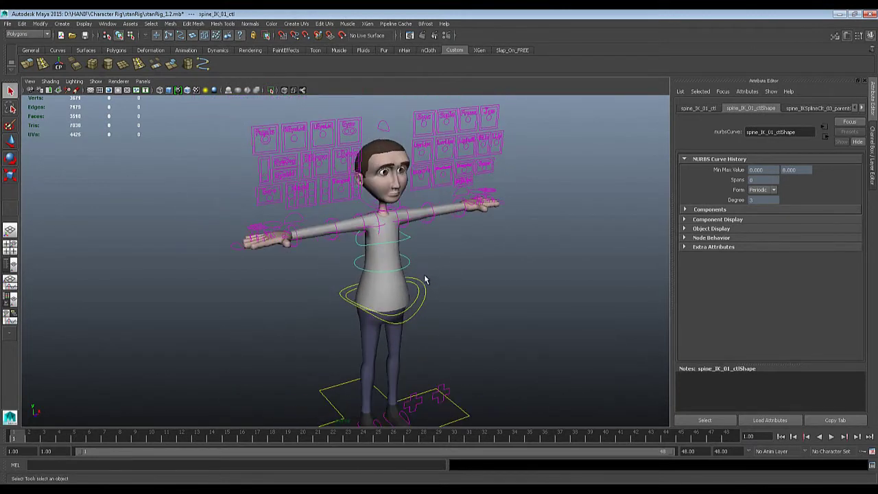
{"action": "key", "text": "e"}
{"action": "left_click_drag", "start_coordinate": [398, 235], "coordinate": [401, 240]}
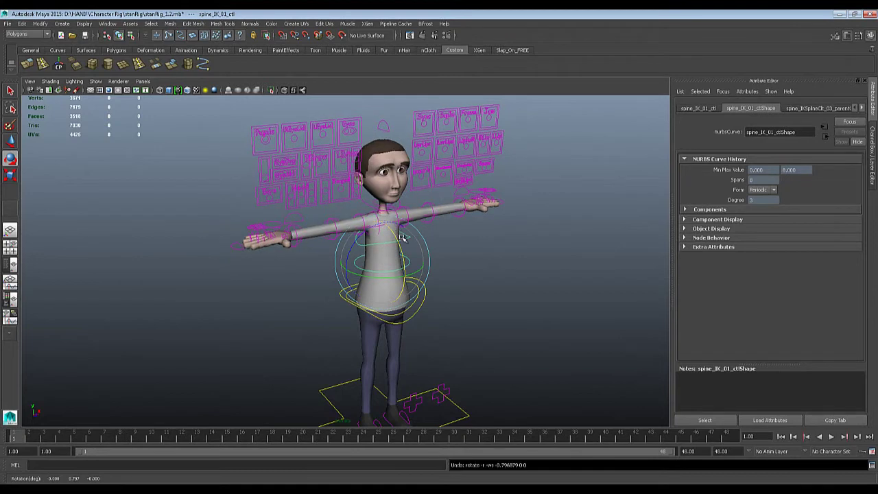
Step: Select the chest control (spine_IK_02_ctl), try rotating the upper torso with it, and undo the rotation
{"action": "key", "text": "q"}
{"action": "left_click", "coordinate": [406, 240]}
{"action": "left_click", "coordinate": [401, 228]}
{"action": "key", "text": "e"}
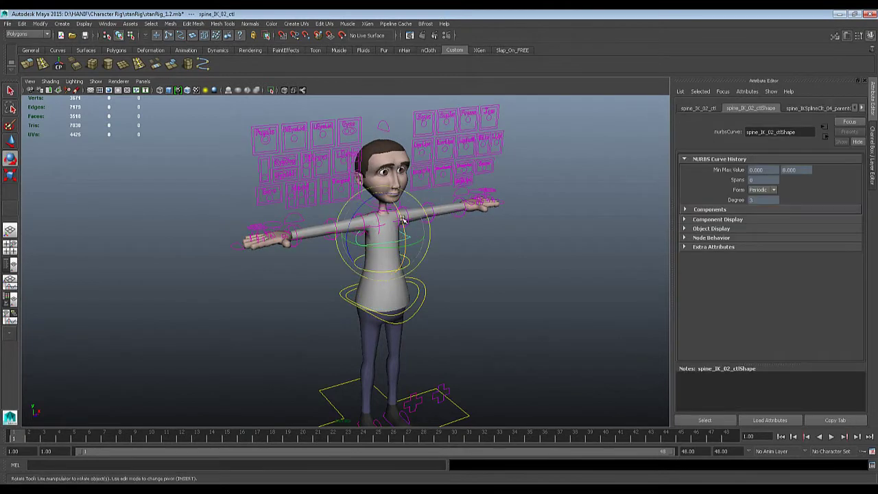
{"action": "left_click_drag", "start_coordinate": [403, 219], "coordinate": [410, 241]}
{"action": "key", "text": "ctrl+z"}
Step: Test rotating the waist control (spine_IK_01_ctl) and shift it slightly sideways to about X -0.48
{"action": "right_click_drag", "start_coordinate": [410, 241], "coordinate": [491, 282], "text": "alt"}
{"action": "middle_click_drag", "start_coordinate": [492, 282], "coordinate": [478, 293], "text": "alt"}
{"action": "key", "text": "q"}
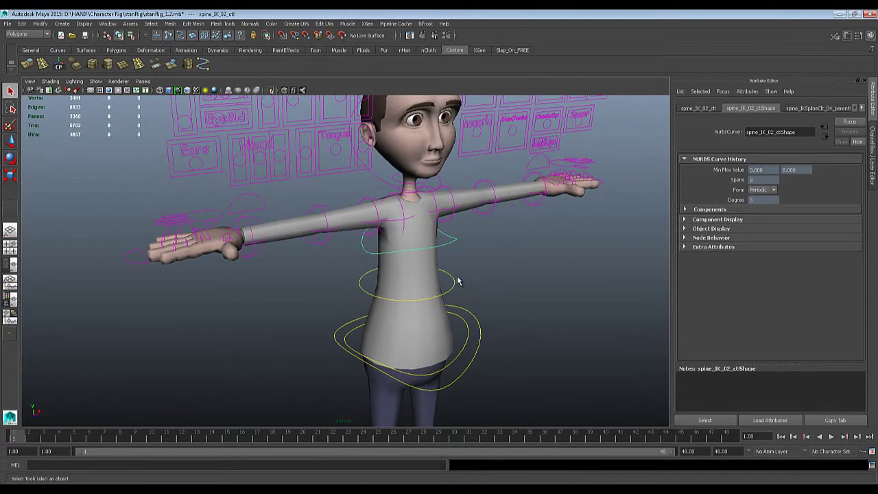
{"action": "key", "text": "e"}
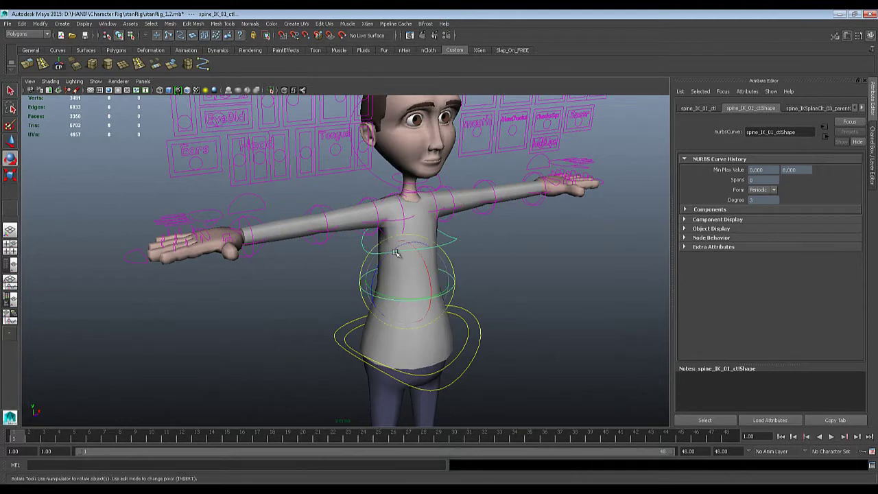
{"action": "left_click_drag", "start_coordinate": [388, 250], "coordinate": [430, 274]}
{"action": "key", "text": "w"}
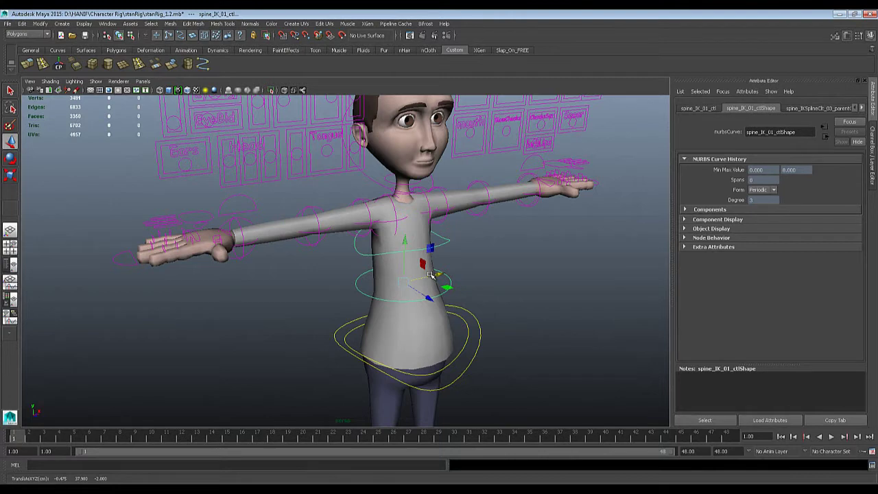
Step: Select the outer hip, chest and waist controls in turn and examine the torso controls from the front
{"action": "left_click", "coordinate": [484, 342]}
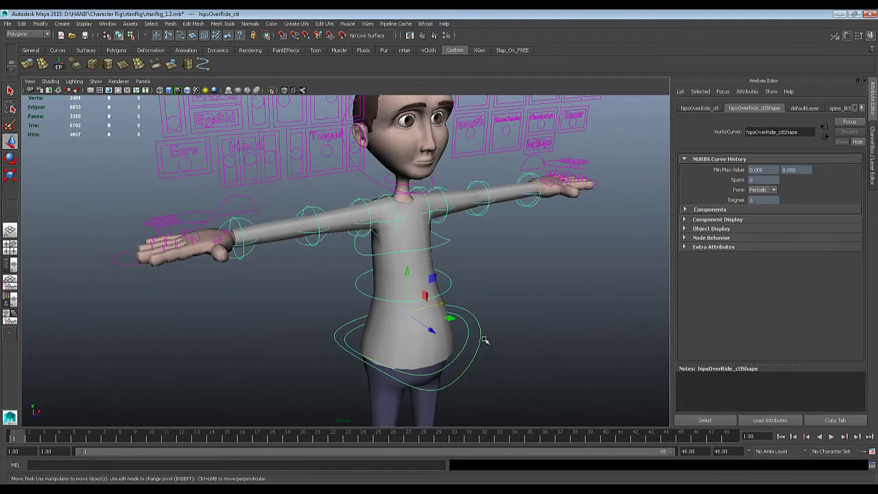
{"action": "left_click", "coordinate": [445, 247]}
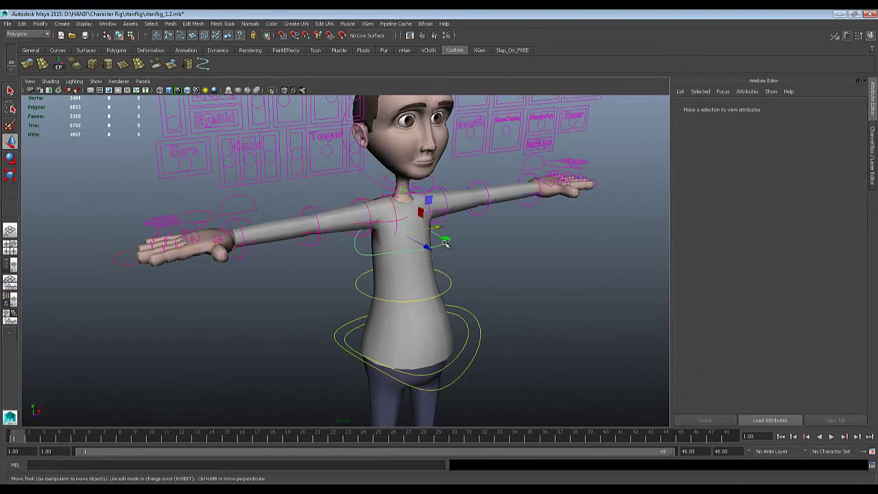
{"action": "left_click", "coordinate": [449, 284]}
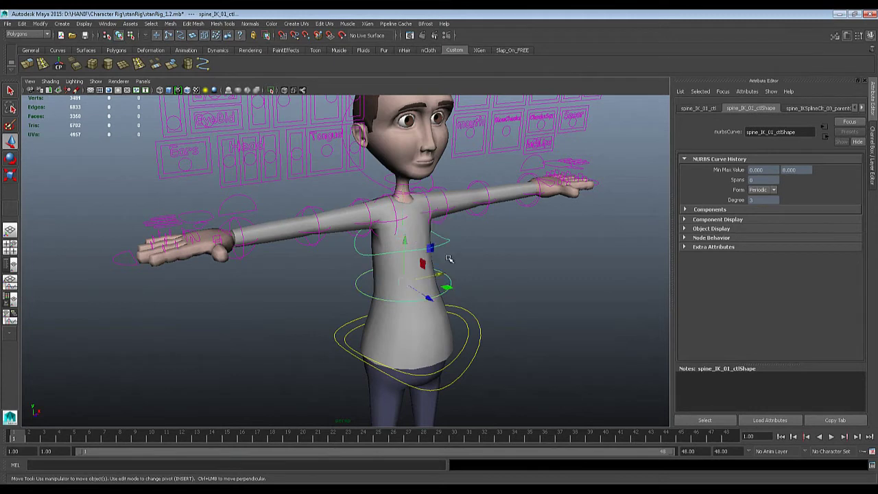
{"action": "key", "text": "e"}
{"action": "left_click_drag", "start_coordinate": [449, 258], "coordinate": [468, 310], "text": "alt"}
{"action": "key", "text": "q"}
{"action": "scroll", "coordinate": [468, 309], "scroll_direction": "up", "scroll_amount": 3}
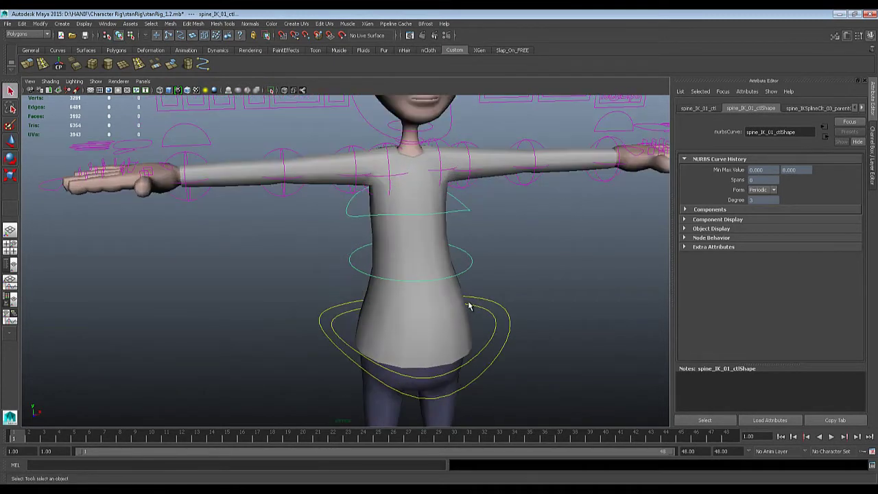
{"action": "scroll", "coordinate": [468, 307], "scroll_direction": "down", "scroll_amount": 3}
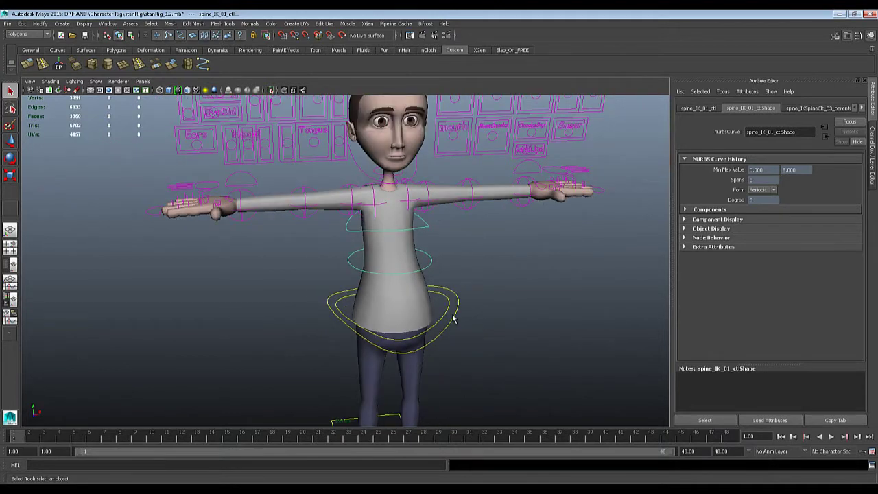
{"action": "left_click_drag", "start_coordinate": [452, 319], "coordinate": [447, 332], "text": "alt"}
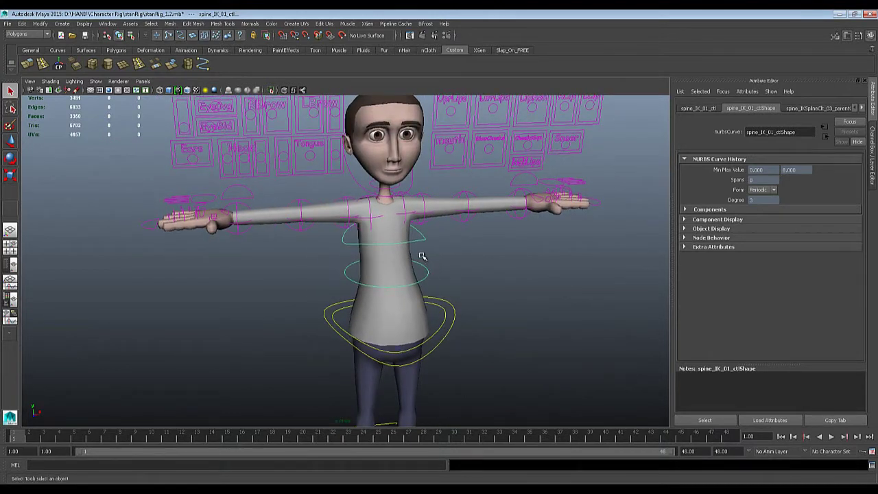
Step: Try moving the waist control sideways to about X 1.6, and undo the move
{"action": "key", "text": "w"}
{"action": "mouse_move", "coordinate": [428, 269]}
{"action": "left_mouse_down"}
{"action": "mouse_move", "coordinate": [415, 269]}
{"action": "mouse_move", "coordinate": [442, 276]}
{"action": "left_mouse_up"}
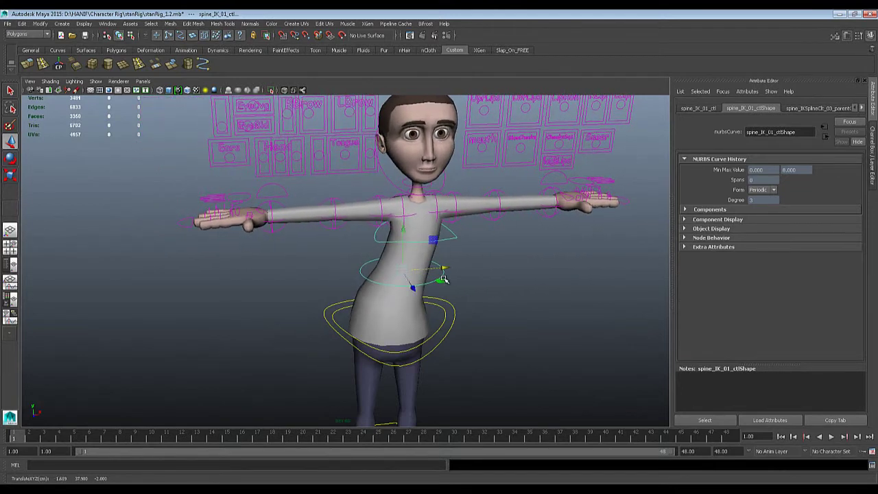
{"action": "key", "text": "ctrl+z"}
Step: Try rotating the waist control to lean the torso sideways, and undo the rotation
{"action": "key", "text": "e"}
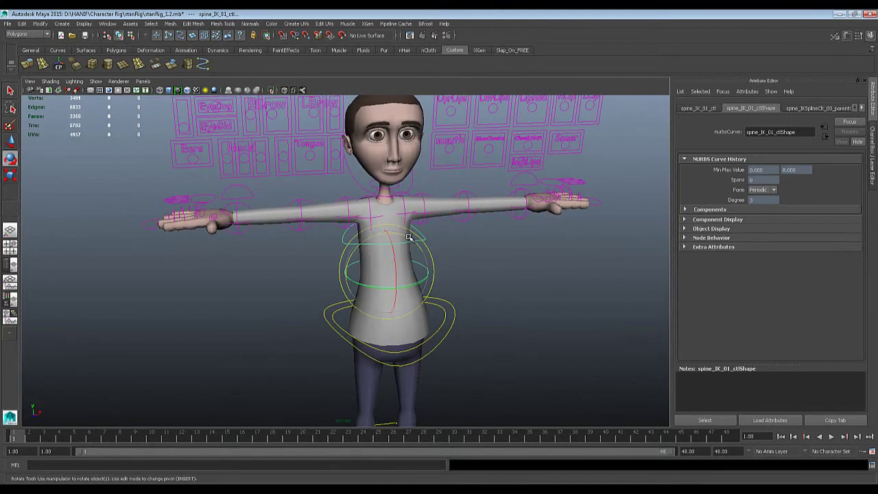
{"action": "mouse_move", "coordinate": [408, 237]}
{"action": "left_mouse_down"}
{"action": "mouse_move", "coordinate": [395, 233]}
{"action": "mouse_move", "coordinate": [420, 238]}
{"action": "left_mouse_up"}
{"action": "key", "text": "ctrl+z"}
{"action": "middle_click_drag", "start_coordinate": [458, 275], "coordinate": [450, 240], "text": "alt"}
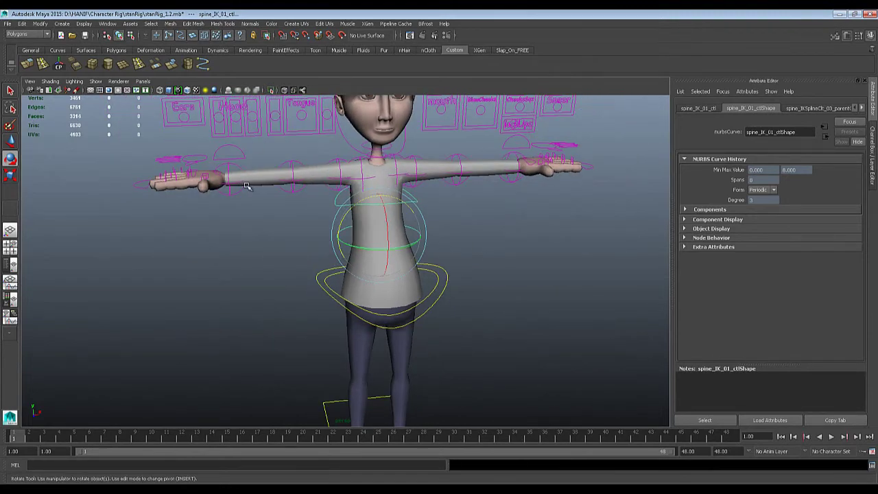
Step: Try tilting the head control (head_ctl) sideways from a front view, and undo the rotation
{"action": "scroll", "coordinate": [533, 305], "scroll_direction": "up", "scroll_amount": 5}
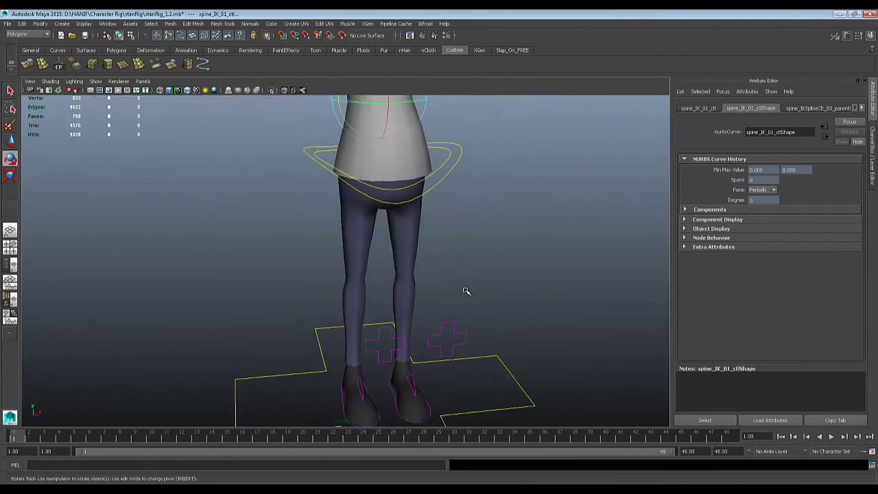
{"action": "scroll", "coordinate": [465, 303], "scroll_direction": "down", "scroll_amount": 4}
{"action": "middle_click_drag", "start_coordinate": [466, 303], "coordinate": [484, 333], "text": "alt"}
{"action": "scroll", "coordinate": [484, 335], "scroll_direction": "down", "scroll_amount": 2}
{"action": "scroll", "coordinate": [485, 335], "scroll_direction": "up", "scroll_amount": 5}
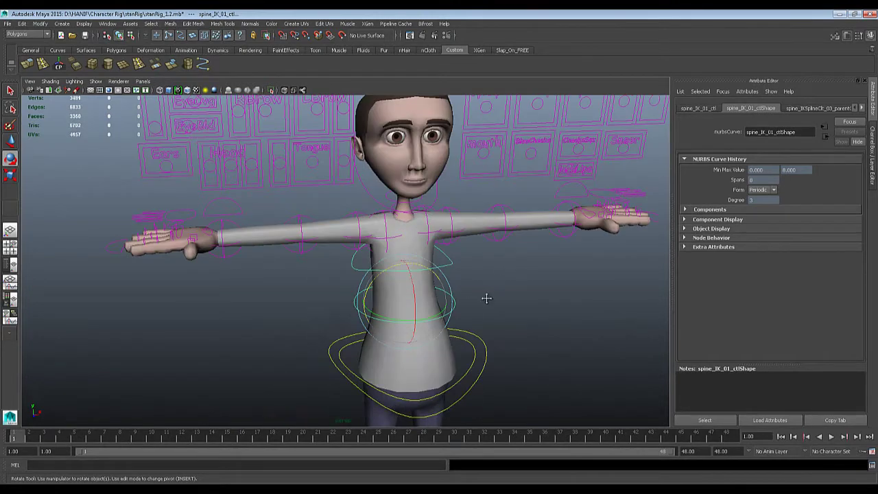
{"action": "middle_click_drag", "start_coordinate": [486, 298], "coordinate": [471, 309], "text": "alt"}
{"action": "left_click_drag", "start_coordinate": [472, 309], "coordinate": [461, 304], "text": "alt"}
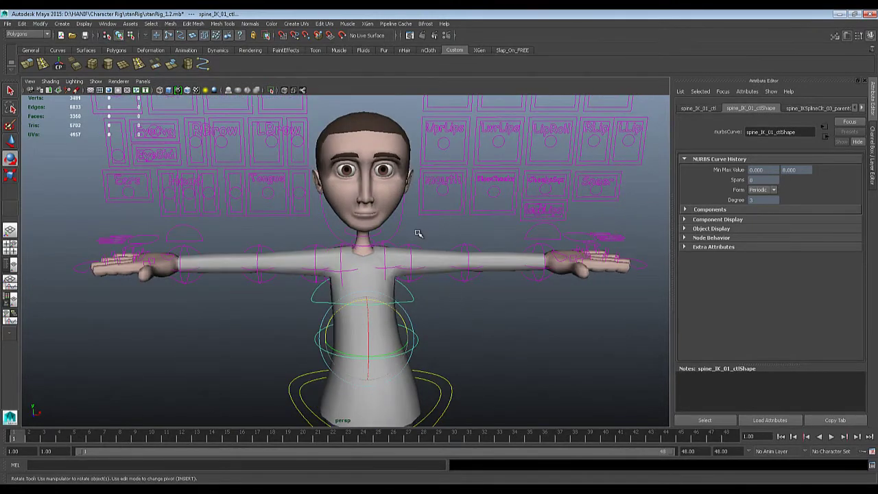
{"action": "left_click", "coordinate": [400, 216]}
{"action": "left_click_drag", "start_coordinate": [396, 199], "coordinate": [412, 219]}
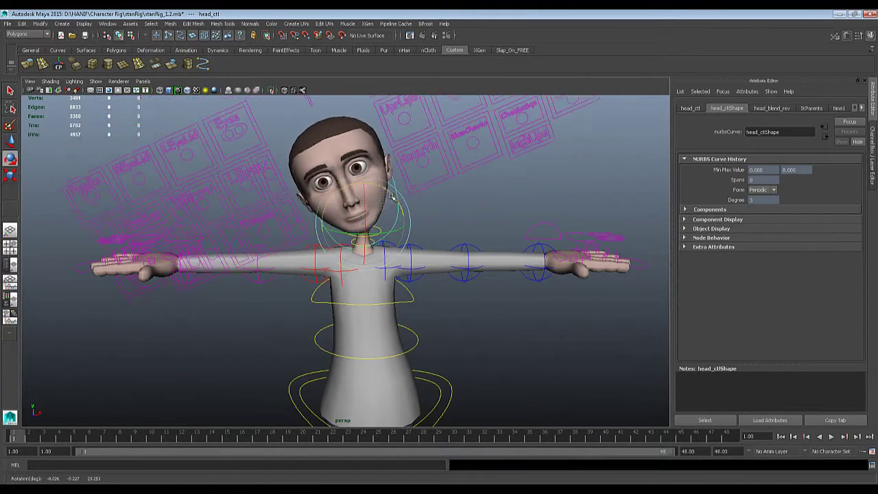
{"action": "key", "text": "ctrl+z"}
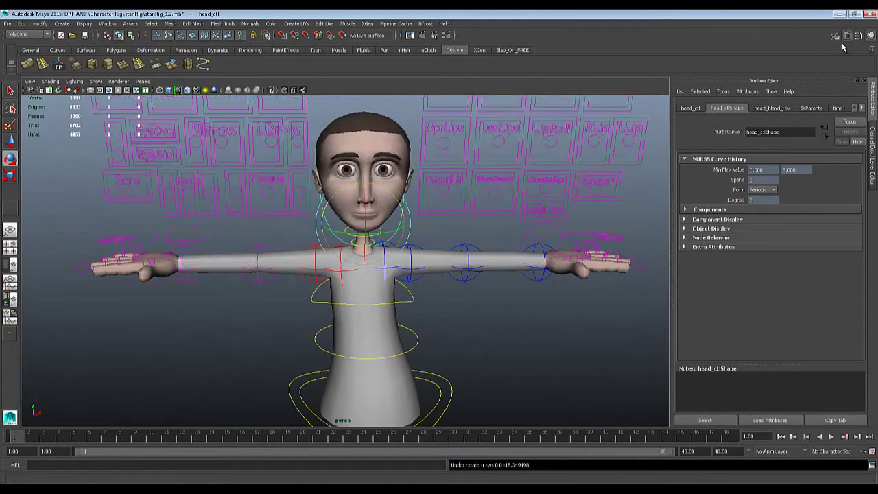
Step: Show the Channel Box and layer editor in place of the Attribute Editor, with the upper body framed
{"action": "left_click", "coordinate": [870, 35]}
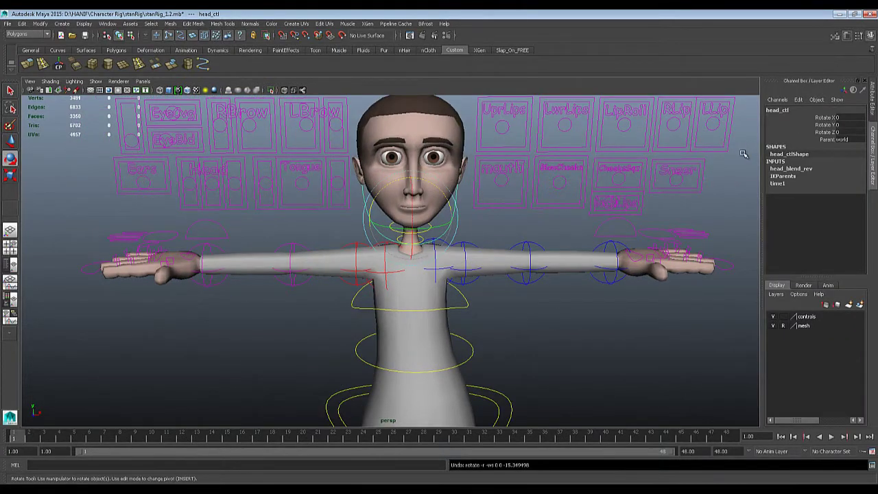
{"action": "scroll", "coordinate": [561, 207], "scroll_direction": "down", "scroll_amount": 2}
{"action": "middle_click_drag", "start_coordinate": [483, 315], "coordinate": [498, 301], "text": "alt"}
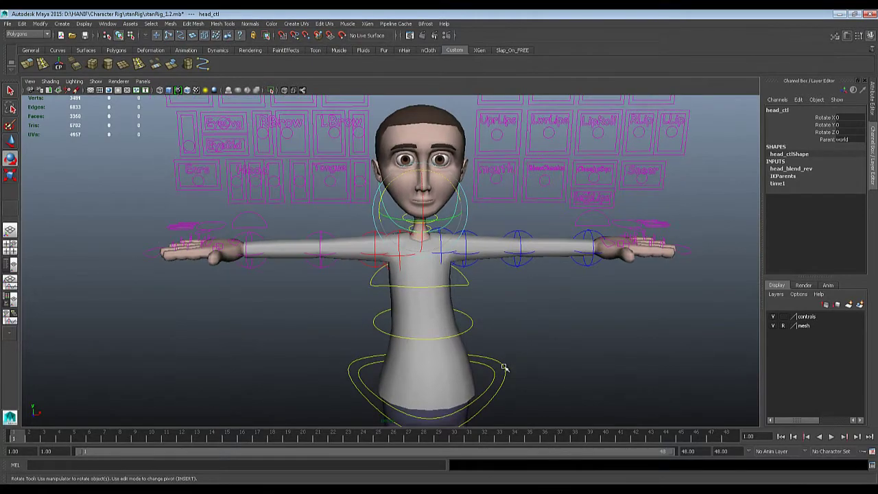
Step: Try leaning the body with the hips override control to about Rotate Z 34.2, and undo the rotation
{"action": "left_click", "coordinate": [504, 368]}
{"action": "mouse_move", "coordinate": [452, 322]}
{"action": "left_mouse_down"}
{"action": "mouse_move", "coordinate": [474, 326]}
{"action": "mouse_move", "coordinate": [433, 308]}
{"action": "mouse_move", "coordinate": [472, 327]}
{"action": "mouse_move", "coordinate": [442, 314]}
{"action": "mouse_move", "coordinate": [461, 332]}
{"action": "mouse_move", "coordinate": [450, 293]}
{"action": "mouse_move", "coordinate": [456, 339]}
{"action": "mouse_move", "coordinate": [472, 363]}
{"action": "mouse_move", "coordinate": [450, 337]}
{"action": "left_mouse_up"}
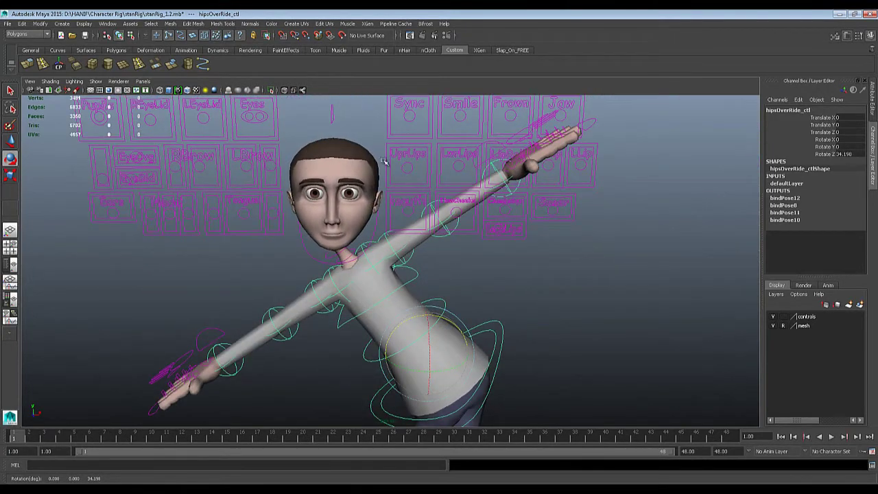
{"action": "key", "text": "ctrl+z"}
{"action": "key", "text": "ctrl+z"}
{"action": "key", "text": "ctrl+z"}
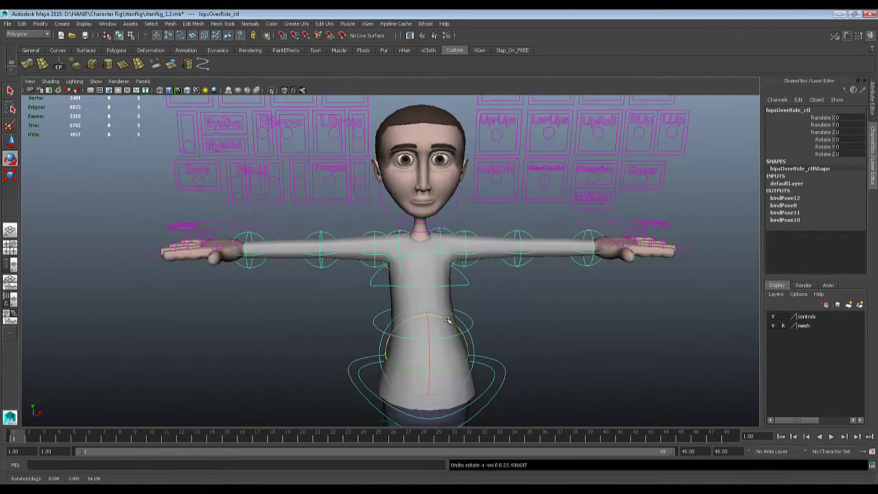
Step: Set the Parent attribute of the head control (head_ctl) to neck
{"action": "left_click", "coordinate": [453, 211]}
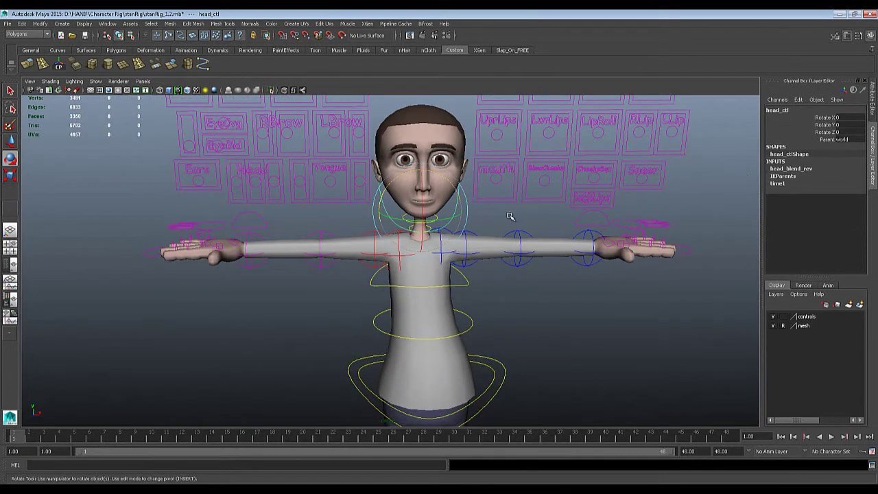
{"action": "left_click", "coordinate": [460, 215]}
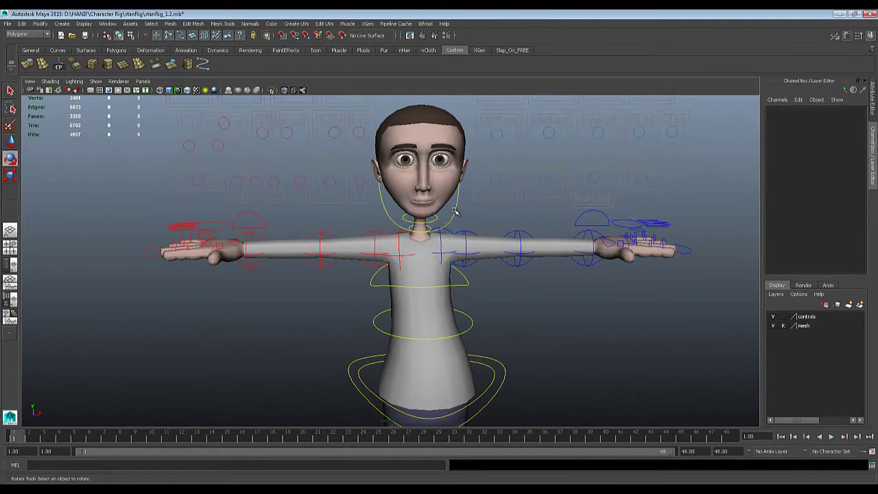
{"action": "left_click", "coordinate": [458, 213]}
{"action": "left_click", "coordinate": [841, 139]}
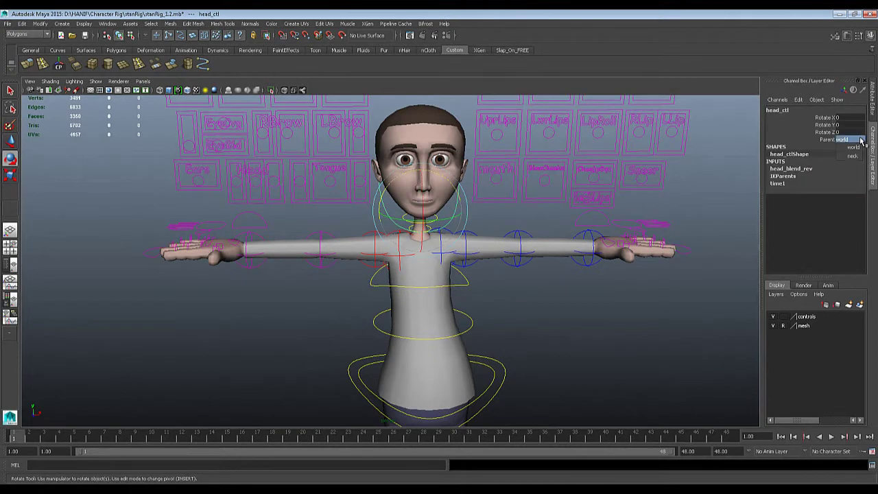
{"action": "left_click", "coordinate": [849, 148]}
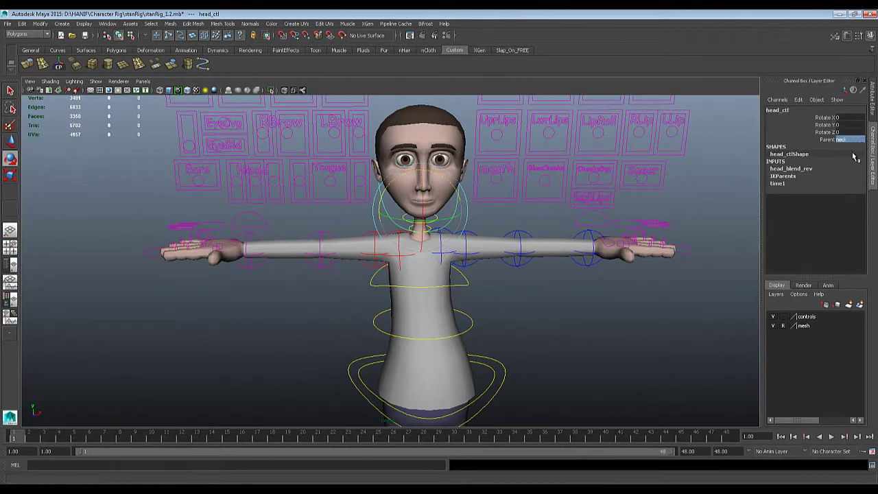
Step: Test the head's neck parenting by rotating the hips override control sideways, and undo the rotation
{"action": "left_click", "coordinate": [497, 361]}
{"action": "left_click_drag", "start_coordinate": [451, 326], "coordinate": [462, 337]}
{"action": "key", "text": "ctrl+z"}
{"action": "key", "text": "ctrl+z"}
{"action": "key", "text": "ctrl+z"}
{"action": "key", "text": "ctrl+z"}
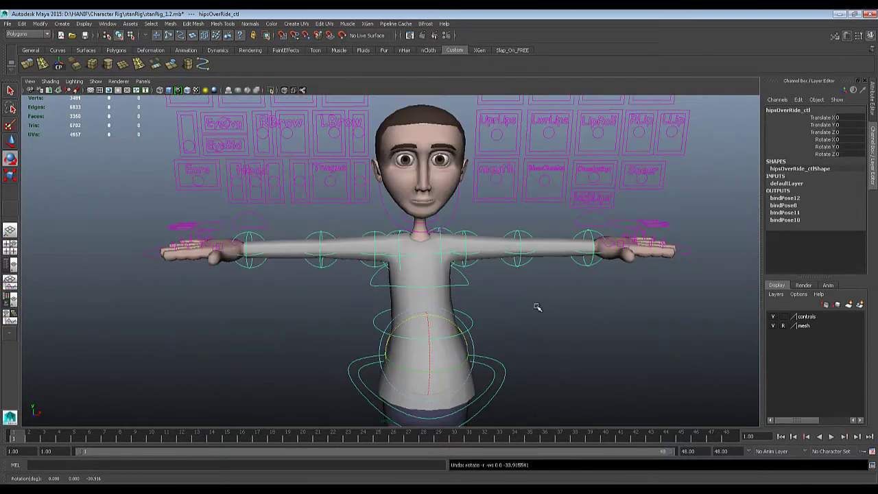
Step: Try bending the left elbow control to about Rotate Y -64.9, and undo the rotation
{"action": "left_click", "coordinate": [491, 262]}
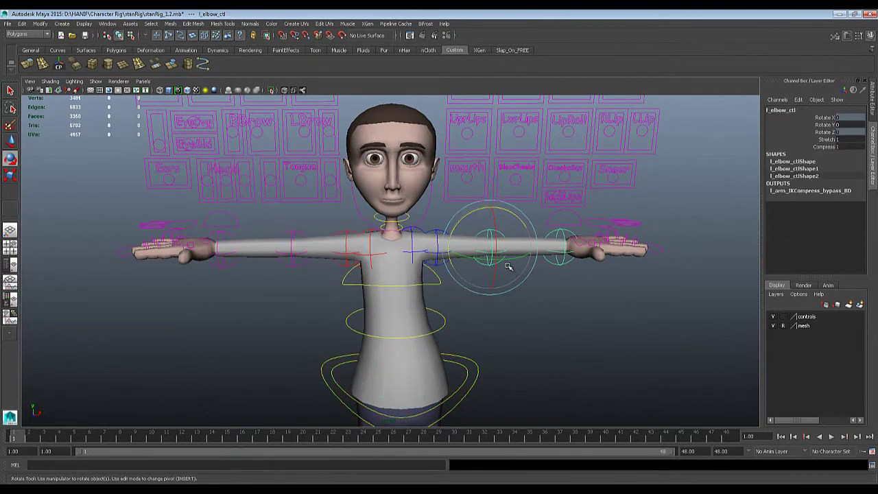
{"action": "left_click_drag", "start_coordinate": [506, 257], "coordinate": [540, 275]}
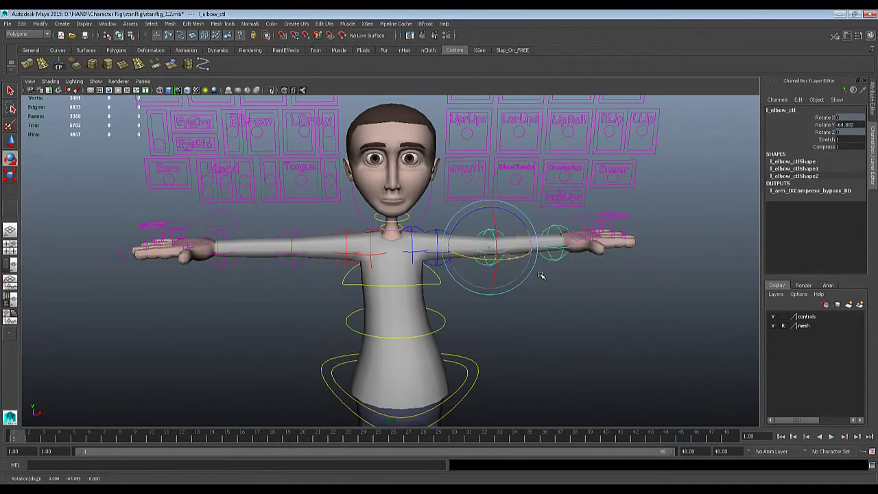
{"action": "key", "text": "ctrl+z"}
Step: Try moving the whole upper body with the hips override control, and undo the move
{"action": "left_click", "coordinate": [473, 381]}
{"action": "key", "text": "w"}
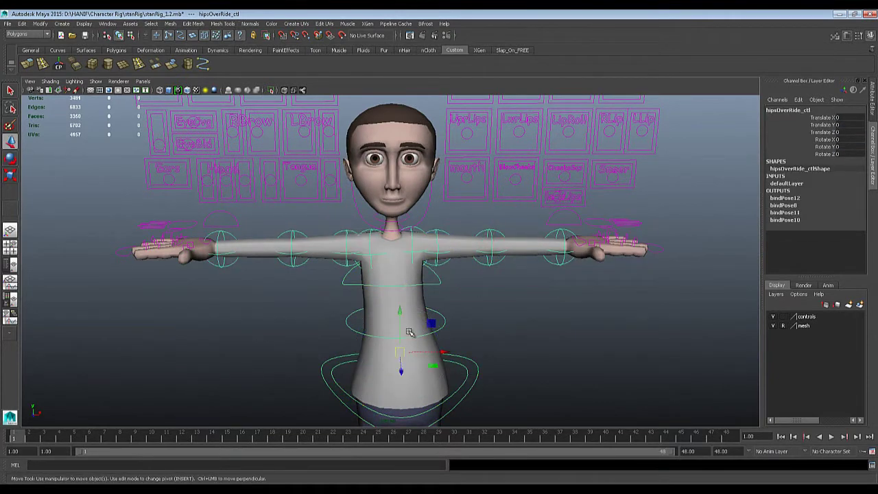
{"action": "left_click_drag", "start_coordinate": [400, 313], "coordinate": [427, 348]}
{"action": "key", "text": "ctrl+z"}
{"action": "scroll", "coordinate": [459, 325], "scroll_direction": "down", "scroll_amount": 1}
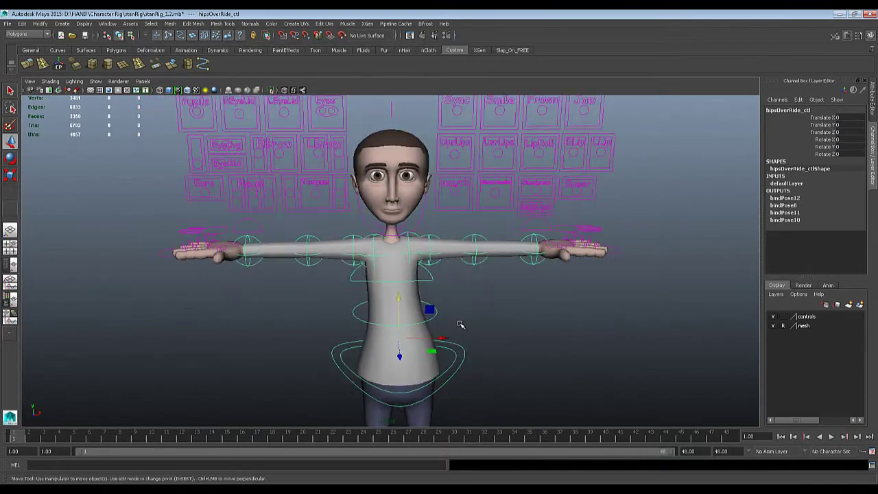
Step: Try rotating the left elbow control (l_elbow_ctl) around Y again, and undo the rotation
{"action": "middle_click_drag", "start_coordinate": [461, 336], "coordinate": [474, 318], "text": "alt"}
{"action": "left_click_drag", "start_coordinate": [395, 302], "coordinate": [410, 301], "text": "alt"}
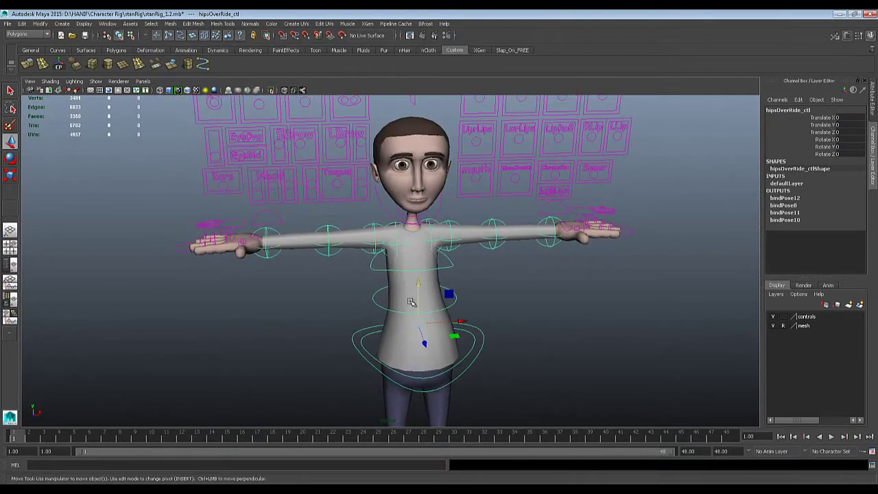
{"action": "left_click", "coordinate": [494, 243]}
{"action": "key", "text": "e"}
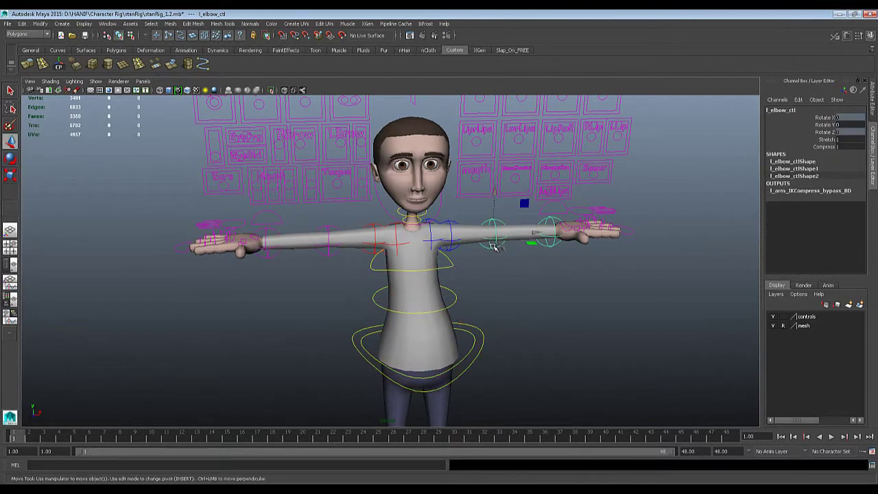
{"action": "left_click_drag", "start_coordinate": [493, 246], "coordinate": [477, 251]}
{"action": "key", "text": "ctrl+z"}
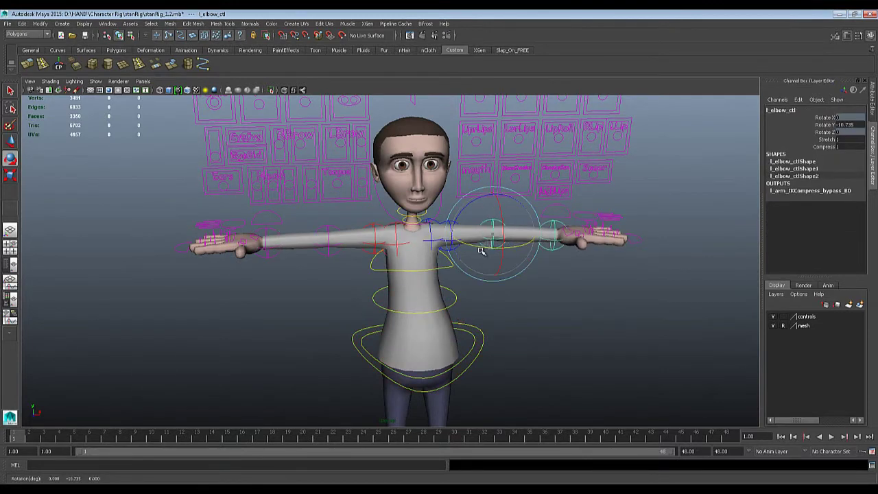
Step: Try lowering the left arm control (l_arm_ctl), undo it, and lower the arm again to about Rotate Z -61.3
{"action": "key", "text": "q"}
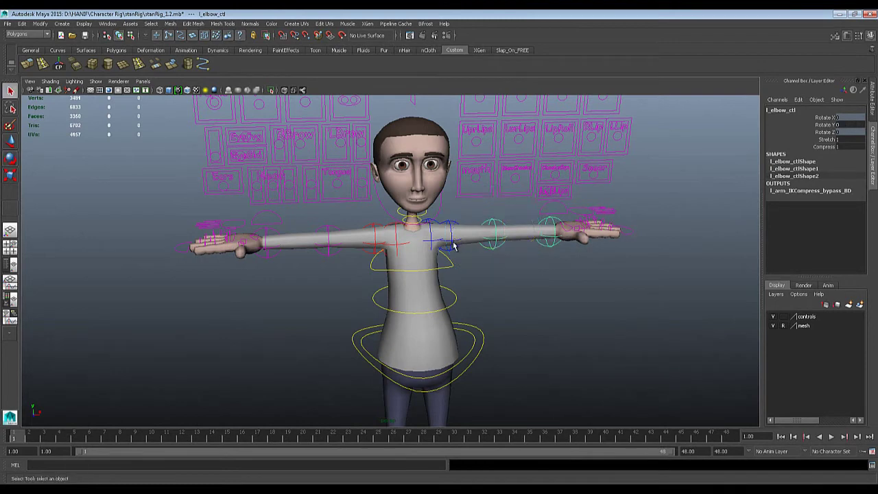
{"action": "left_click", "coordinate": [453, 245]}
{"action": "key", "text": "e"}
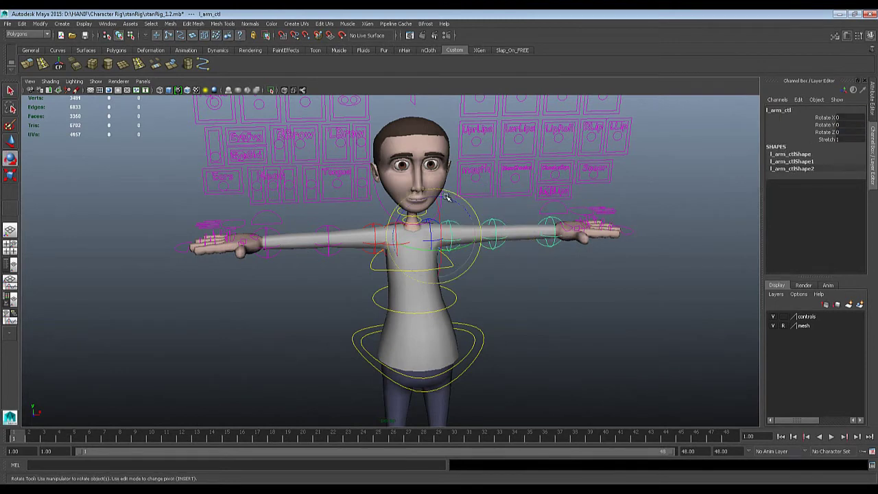
{"action": "left_click_drag", "start_coordinate": [446, 197], "coordinate": [464, 242]}
{"action": "key", "text": "ctrl+z"}
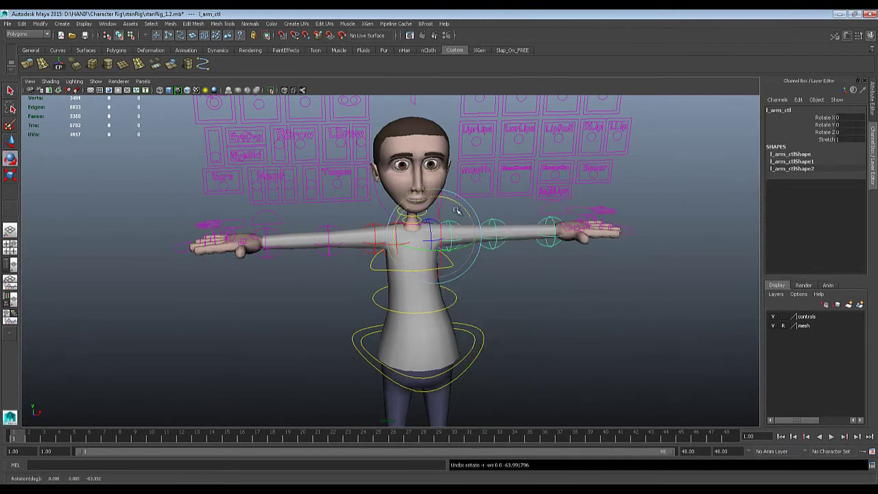
{"action": "left_click_drag", "start_coordinate": [457, 211], "coordinate": [468, 249]}
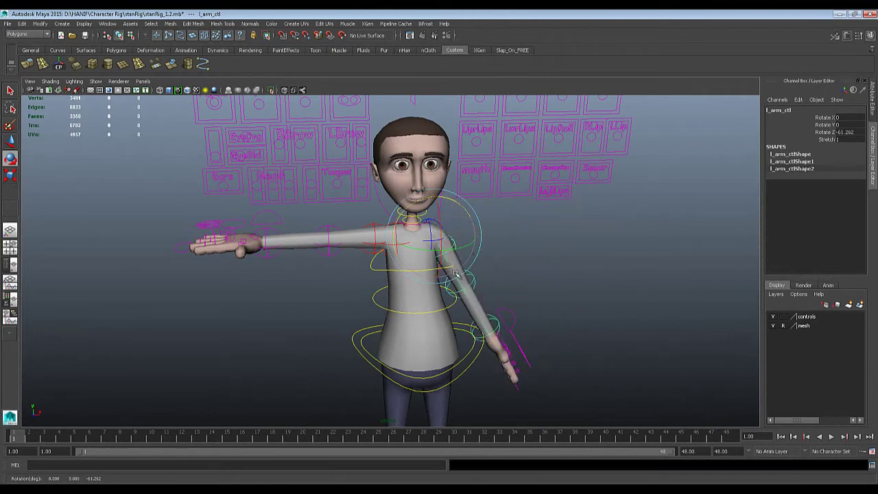
Step: Check the left elbow control, try rotating the left wrist control to about Rotate Y -71.4, and undo the rotation
{"action": "left_click", "coordinate": [457, 276]}
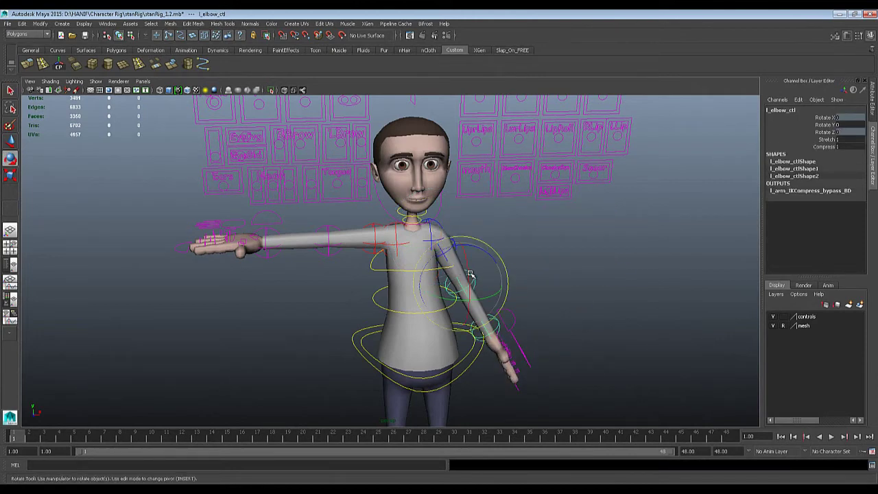
{"action": "right_click_drag", "start_coordinate": [470, 274], "coordinate": [463, 278]}
{"action": "key", "text": "w"}
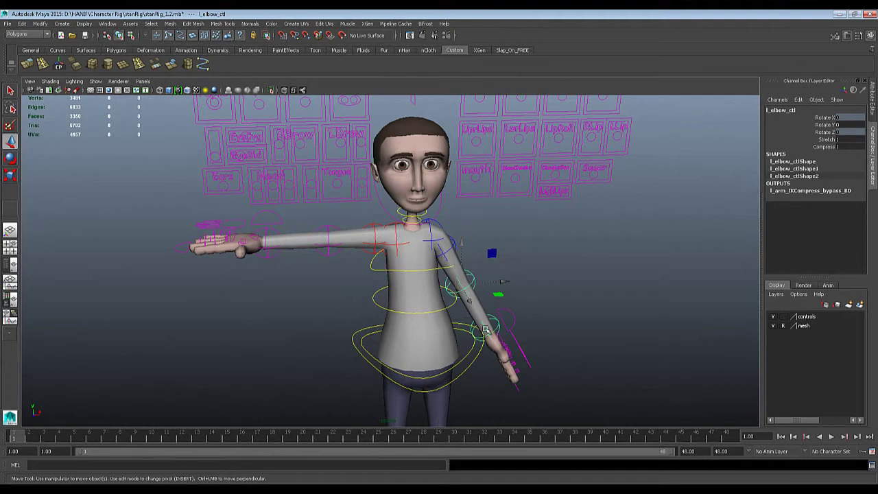
{"action": "key", "text": "e"}
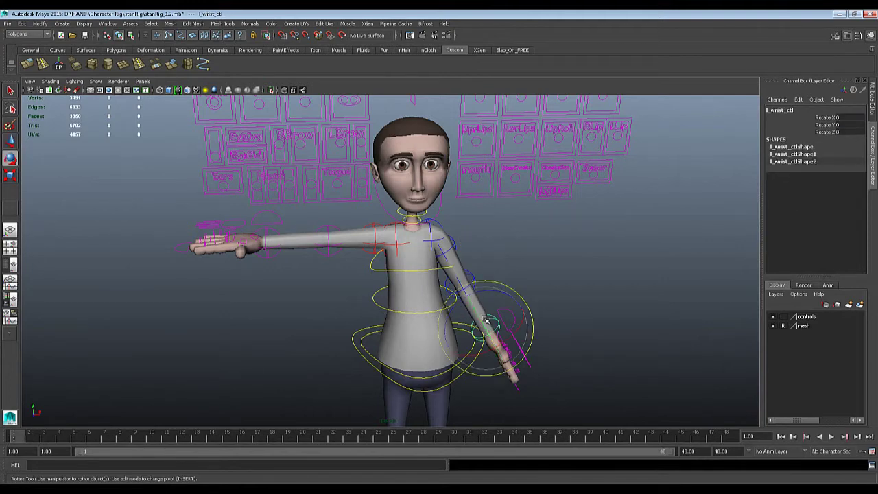
{"action": "left_click_drag", "start_coordinate": [497, 320], "coordinate": [467, 285]}
{"action": "key", "text": "ctrl+z"}
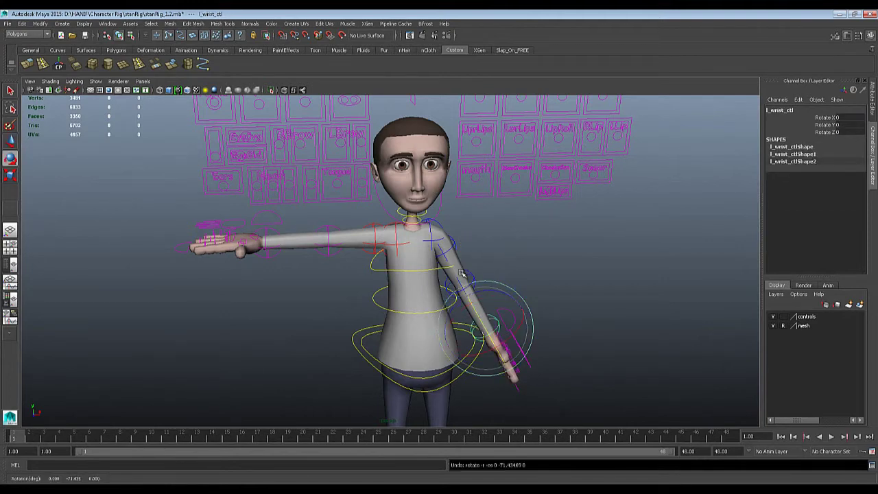
Step: Try twisting the lowered left arm control to about Rotate Y -48.6 and on to -80.3, and undo the last twist
{"action": "left_click", "coordinate": [445, 253]}
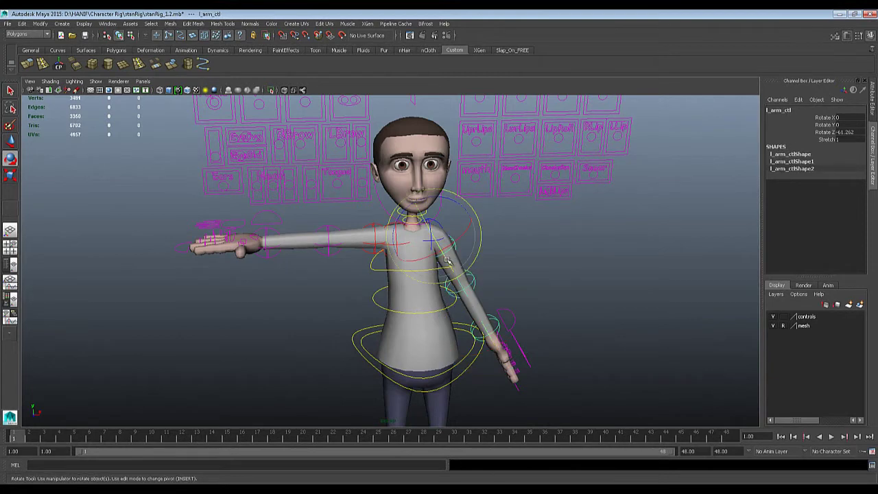
{"action": "left_click_drag", "start_coordinate": [447, 260], "coordinate": [444, 291]}
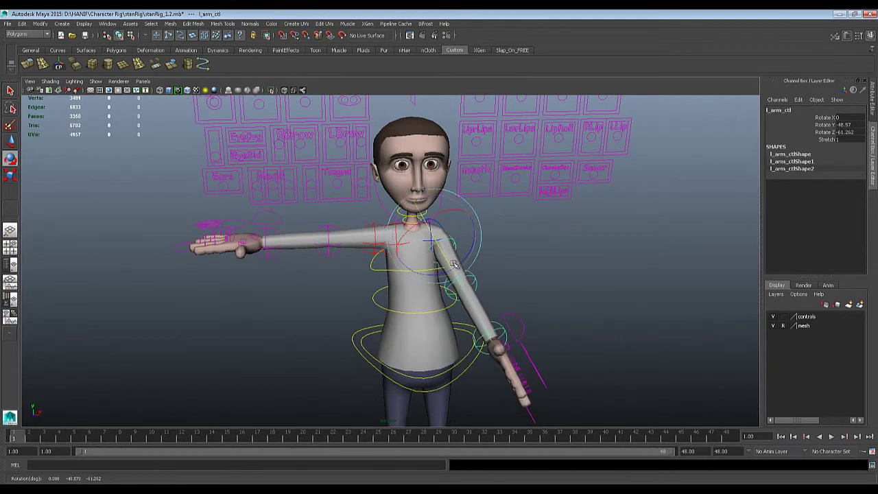
{"action": "left_click_drag", "start_coordinate": [439, 250], "coordinate": [416, 231]}
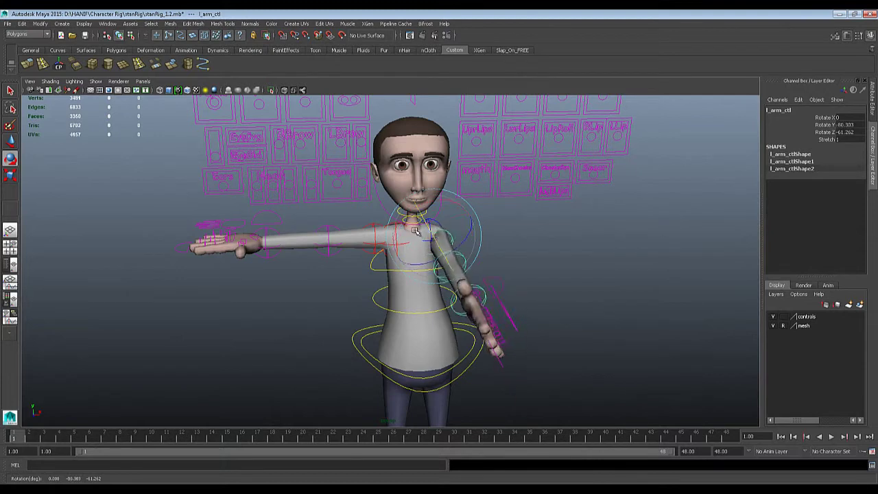
{"action": "key", "text": "ctrl+z"}
{"action": "key", "text": "ctrl+z"}
Step: Select the left arm's IK/FK control, and undo back through the remaining arm rotations to the T-pose
{"action": "left_click_drag", "start_coordinate": [525, 334], "coordinate": [483, 316], "text": "alt"}
{"action": "left_click", "coordinate": [482, 318]}
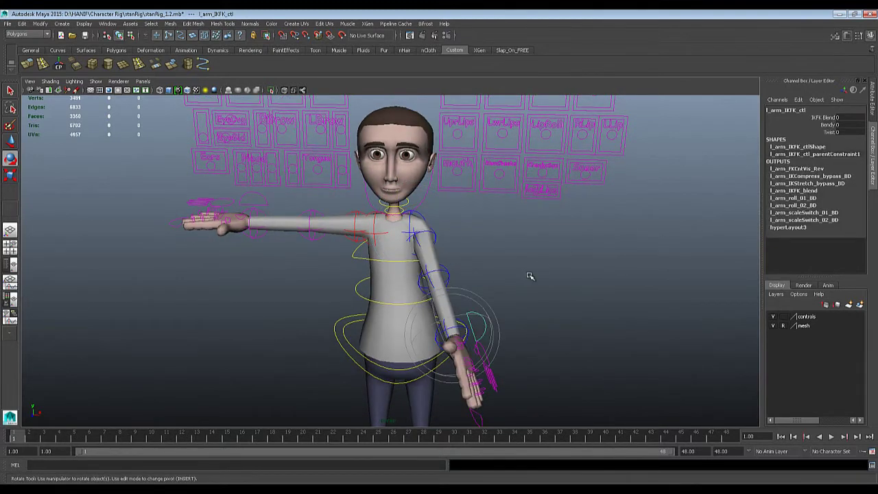
{"action": "scroll", "coordinate": [529, 275], "scroll_direction": "up", "scroll_amount": 5}
{"action": "key", "text": "ctrl+z"}
{"action": "key", "text": "ctrl+z"}
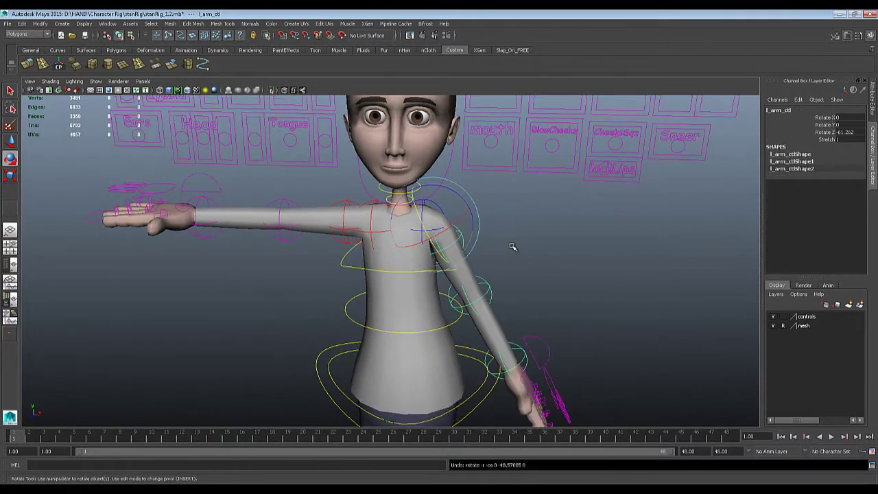
{"action": "key", "text": "ctrl+z"}
{"action": "key", "text": "ctrl+z"}
{"action": "key", "text": "ctrl+z"}
{"action": "key", "text": "ctrl+z"}
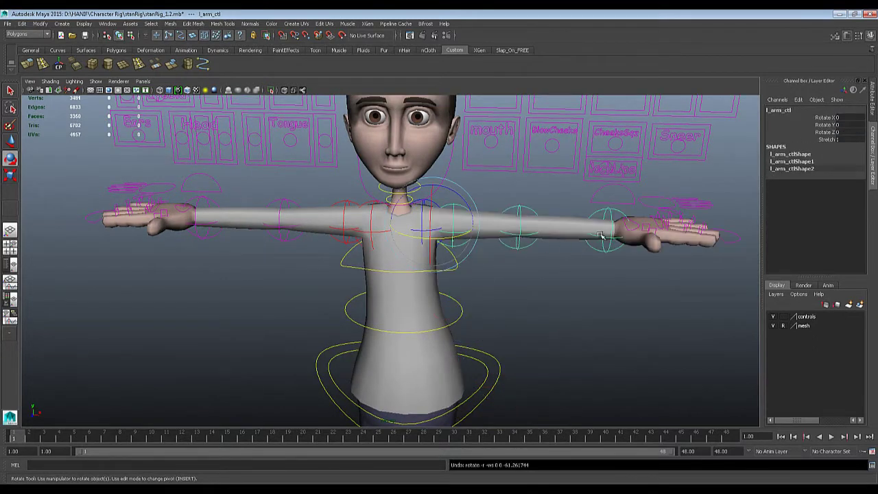
Step: Check the attributes of the left hand control, arm IK/FK control, wrist control and hand IK/FK control
{"action": "left_click", "coordinate": [649, 205]}
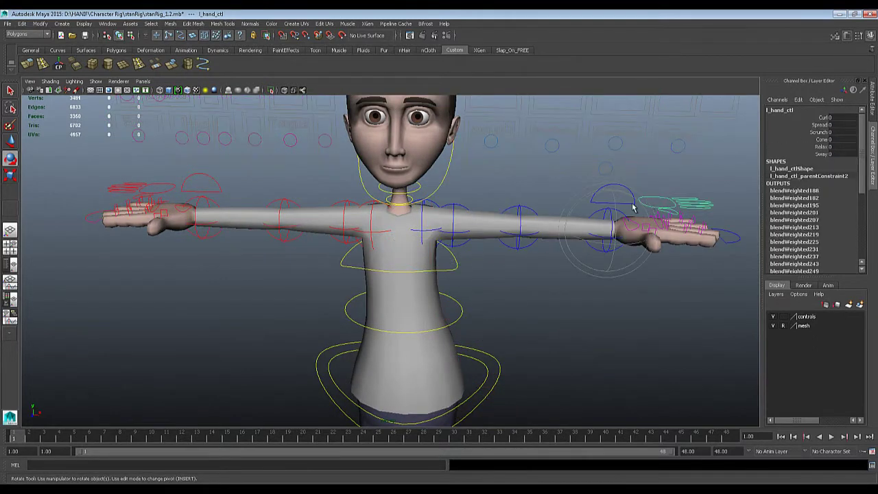
{"action": "key", "text": "q"}
{"action": "left_click", "coordinate": [608, 205]}
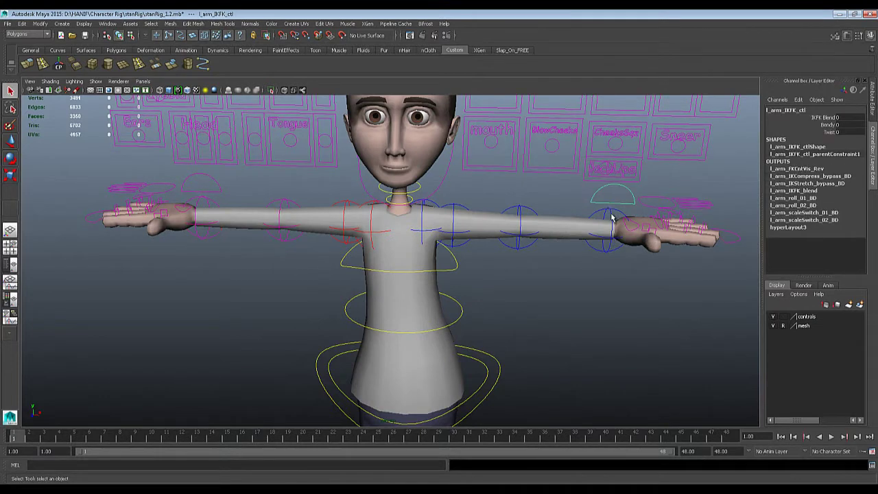
{"action": "left_click", "coordinate": [612, 218]}
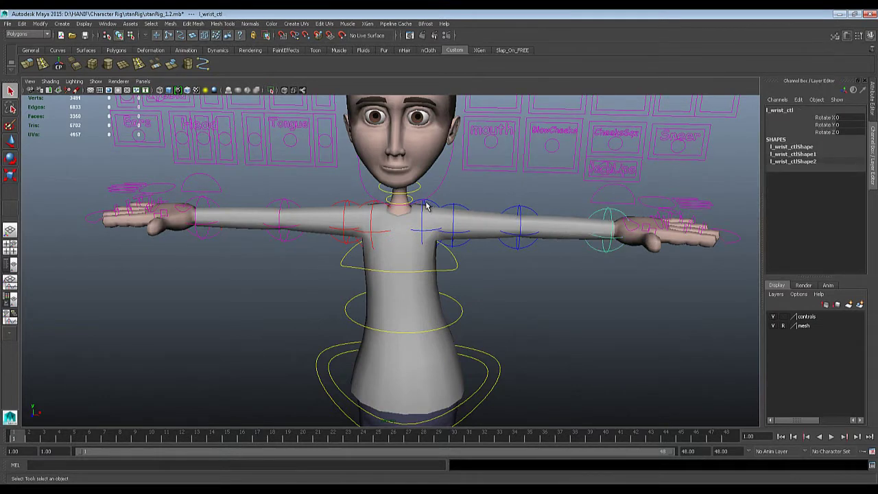
{"action": "left_click", "coordinate": [726, 245]}
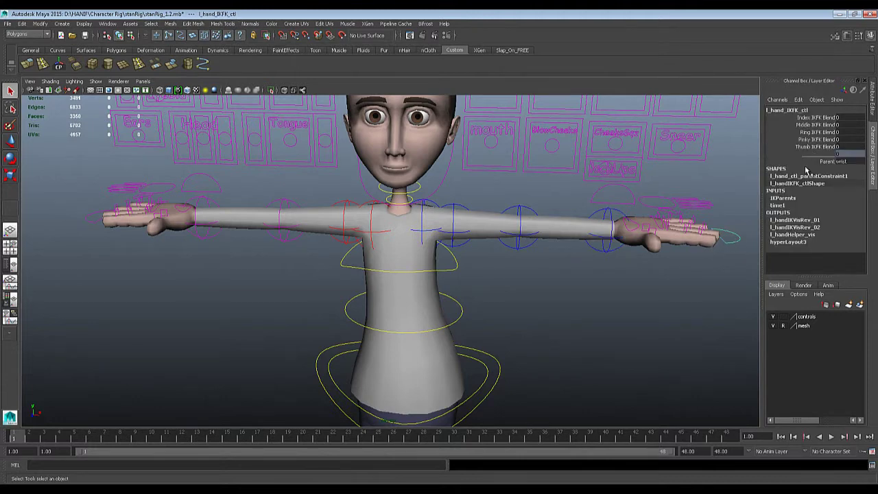
{"action": "left_click_drag", "start_coordinate": [592, 286], "coordinate": [546, 340], "text": "alt"}
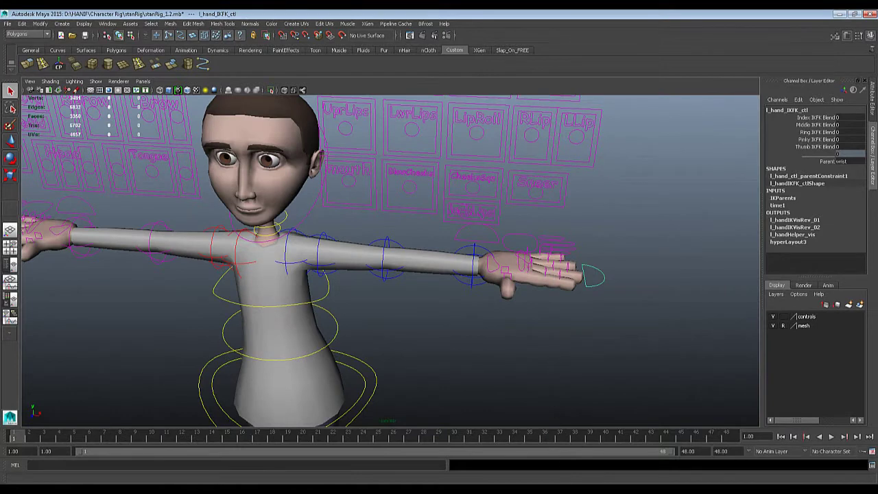
{"action": "left_click", "coordinate": [554, 490]}
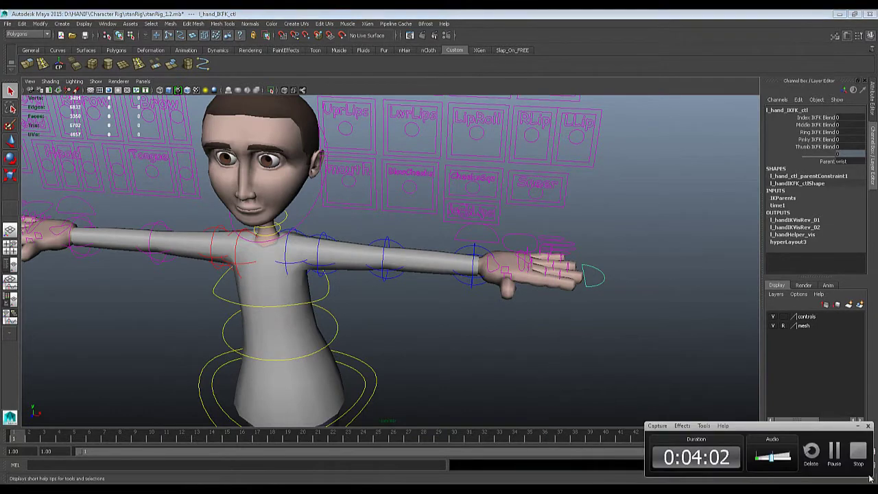
{"action": "left_click", "coordinate": [834, 450]}
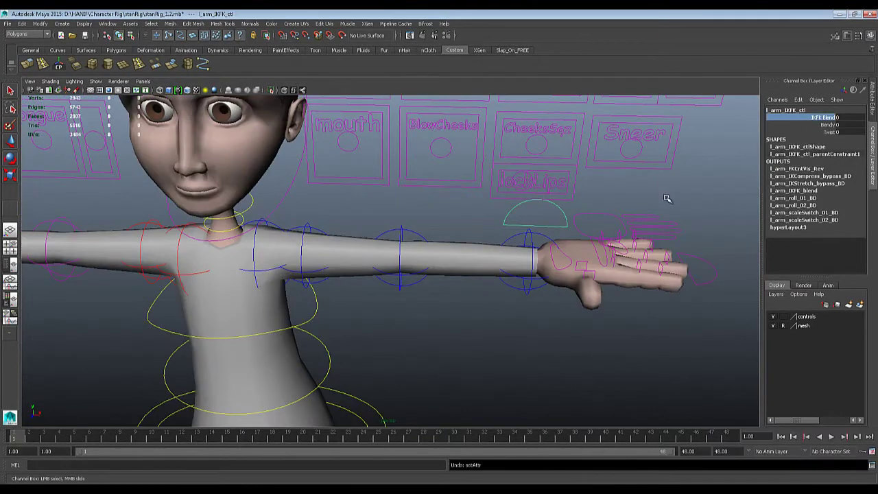
Step: Switch the left arm to IK by setting the IKFK Blend of l_arm_IKFK_ctl to 1
{"action": "left_click", "coordinate": [666, 198]}
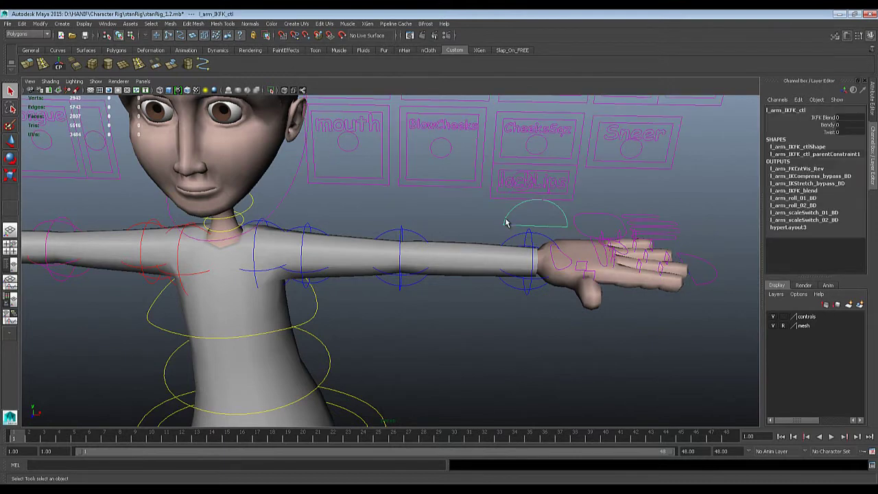
{"action": "middle_click_drag", "start_coordinate": [514, 219], "coordinate": [517, 144], "text": "alt"}
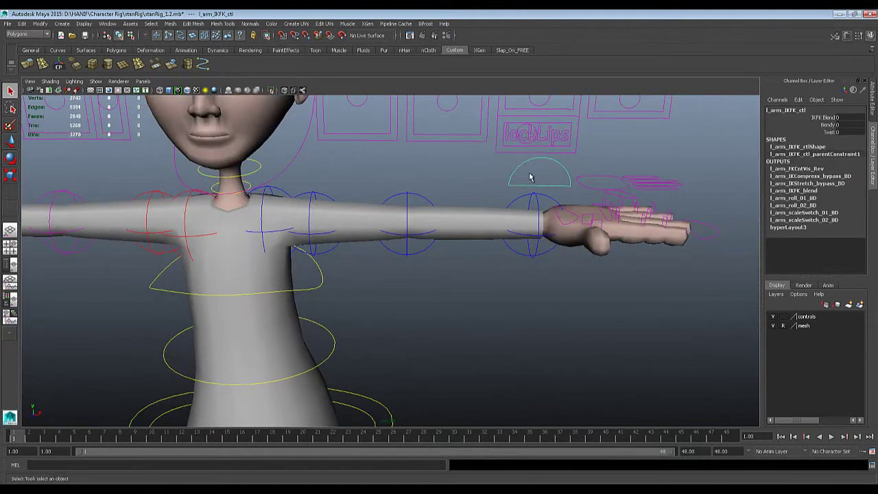
{"action": "left_click", "coordinate": [820, 118]}
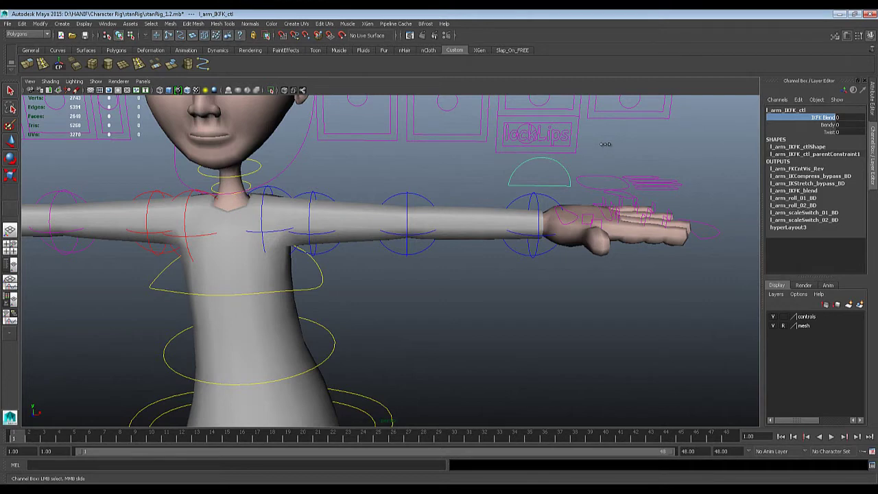
{"action": "middle_click_drag", "start_coordinate": [605, 144], "coordinate": [615, 145]}
{"action": "scroll", "coordinate": [556, 229], "scroll_direction": "down", "scroll_amount": 2}
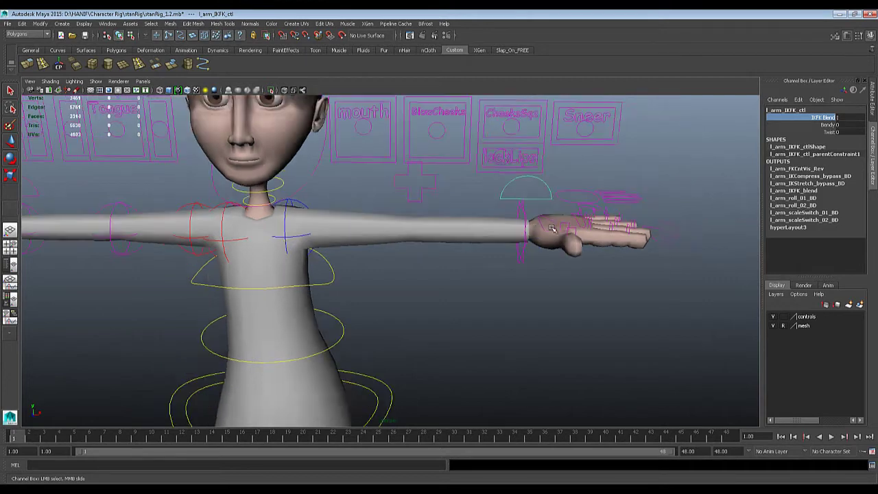
Step: Try rotating the left arm's IK control (l_arm_IK_ctl) about -20.2 degrees in Z, and undo the rotation
{"action": "left_click", "coordinate": [504, 251]}
{"action": "left_click", "coordinate": [502, 254]}
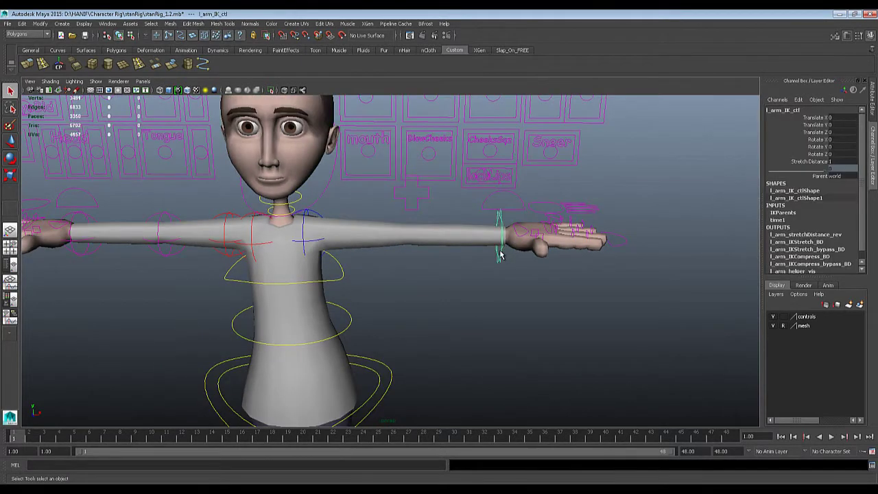
{"action": "key", "text": "e"}
{"action": "mouse_move", "coordinate": [492, 204]}
{"action": "left_mouse_down"}
{"action": "mouse_move", "coordinate": [467, 195]}
{"action": "mouse_move", "coordinate": [496, 201]}
{"action": "left_mouse_up"}
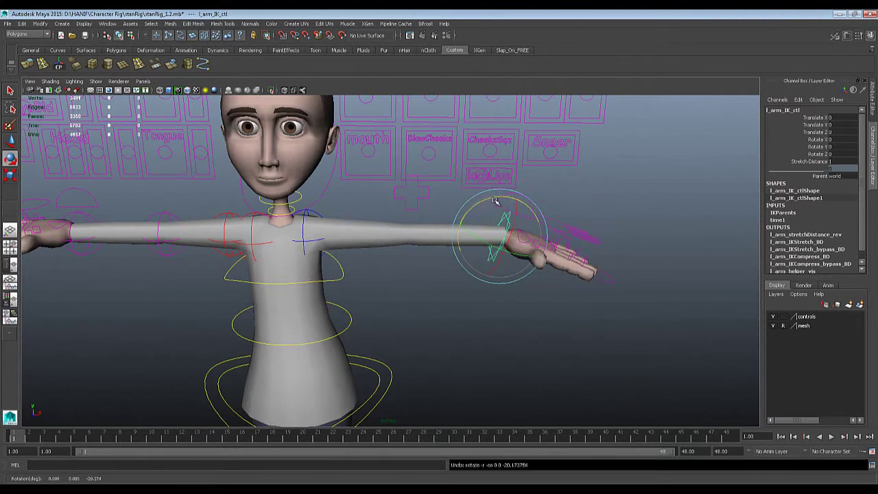
{"action": "key", "text": "ctrl+z"}
Step: Bend the left elbow by moving the arm's IK control to about Translate X -7.1, Y -2.8, Z 1.2 and slightly further toward the body
{"action": "key", "text": "w"}
{"action": "key", "text": "e"}
{"action": "key", "text": "w"}
{"action": "left_click_drag", "start_coordinate": [500, 238], "coordinate": [413, 262]}
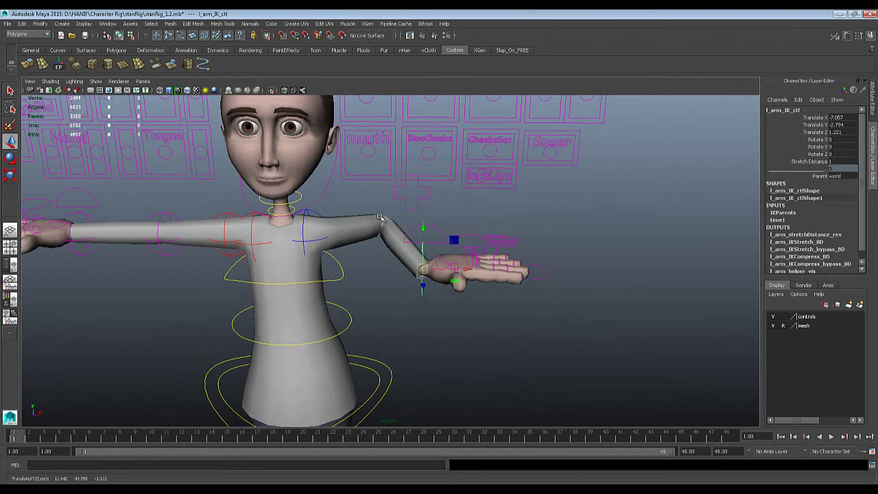
{"action": "mouse_move", "coordinate": [423, 267]}
{"action": "left_mouse_down"}
{"action": "mouse_move", "coordinate": [419, 255]}
{"action": "mouse_move", "coordinate": [407, 263]}
{"action": "left_mouse_up"}
Step: Try moving the left arm's pole vector control (l_arm_poleVector_ctl) to swing the elbow, and undo the move
{"action": "left_click", "coordinate": [414, 198]}
{"action": "left_click_drag", "start_coordinate": [599, 259], "coordinate": [529, 254], "text": "alt"}
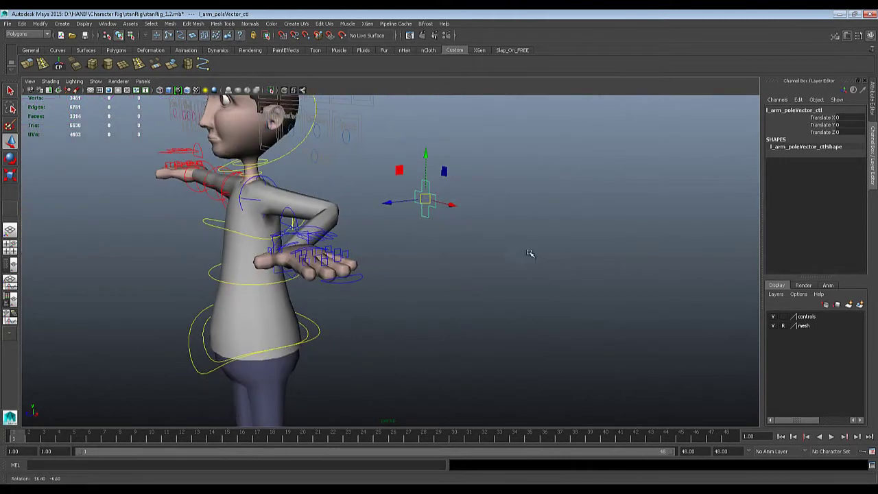
{"action": "left_click_drag", "start_coordinate": [431, 203], "coordinate": [449, 352]}
{"action": "key", "text": "ctrl+z"}
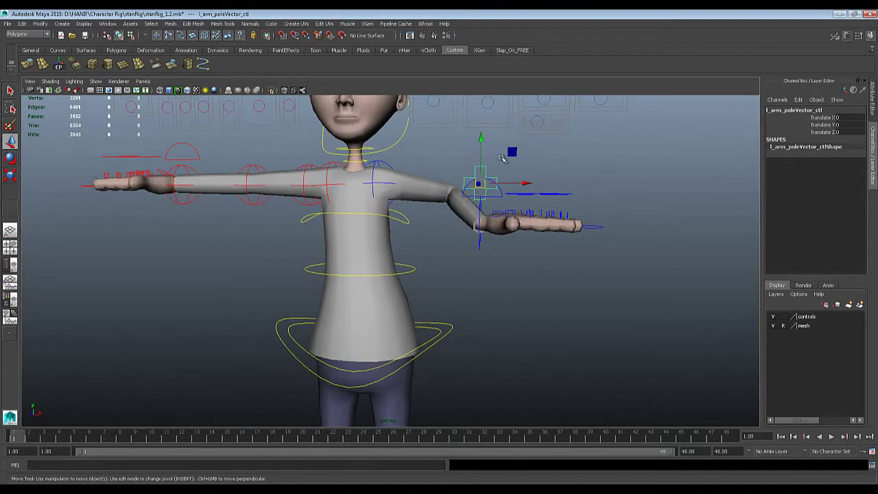
Step: Lower the hips override control (hipsOverRide_ctl) to about Translate Y -1.185 while the left arm is in IK
{"action": "left_click", "coordinate": [449, 330]}
{"action": "key", "text": "f"}
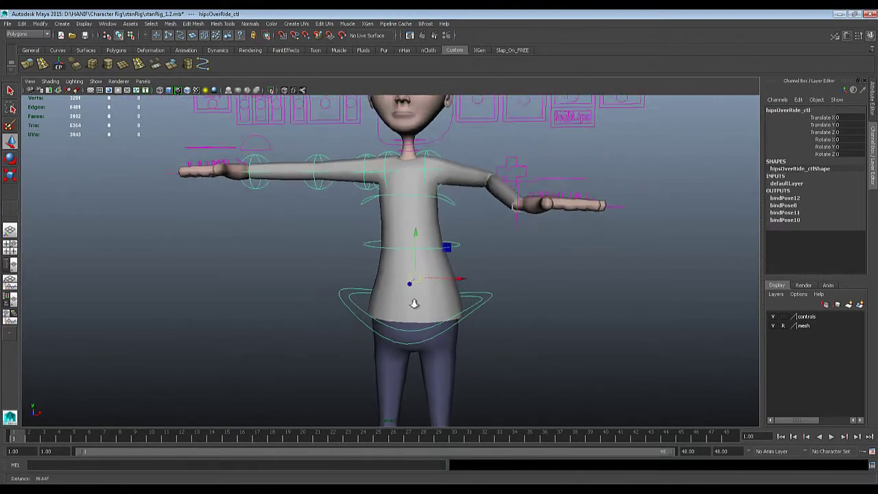
{"action": "mouse_move", "coordinate": [414, 234]}
{"action": "left_mouse_down"}
{"action": "mouse_move", "coordinate": [414, 261]}
{"action": "mouse_move", "coordinate": [415, 230]}
{"action": "left_mouse_up"}
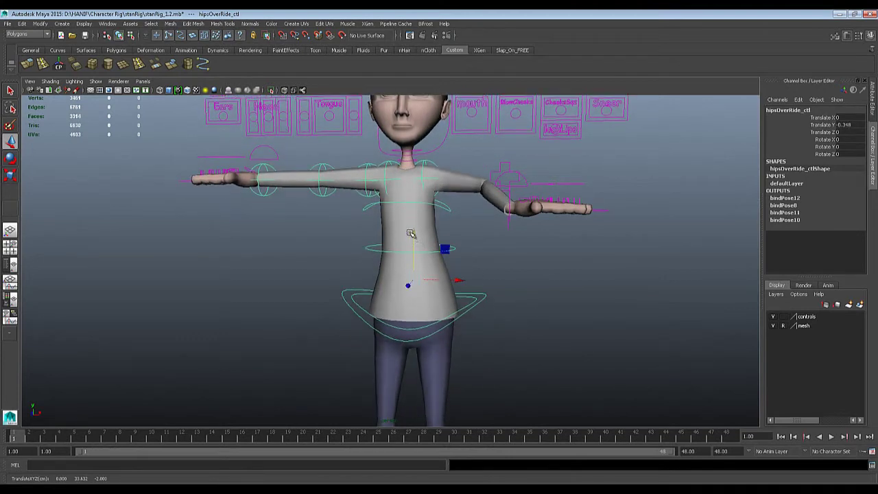
{"action": "left_click_drag", "start_coordinate": [412, 233], "coordinate": [443, 243]}
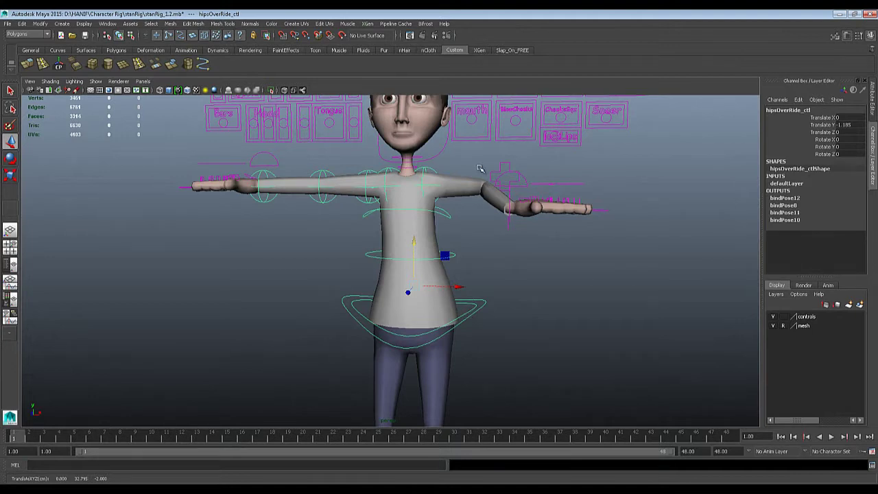
Step: Switch the left arm back to FK by setting the IKFK Blend of l_arm_IKFK_ctl to 0
{"action": "right_click_drag", "start_coordinate": [499, 188], "coordinate": [560, 249], "text": "alt"}
{"action": "left_click_drag", "start_coordinate": [560, 248], "coordinate": [587, 273], "text": "alt"}
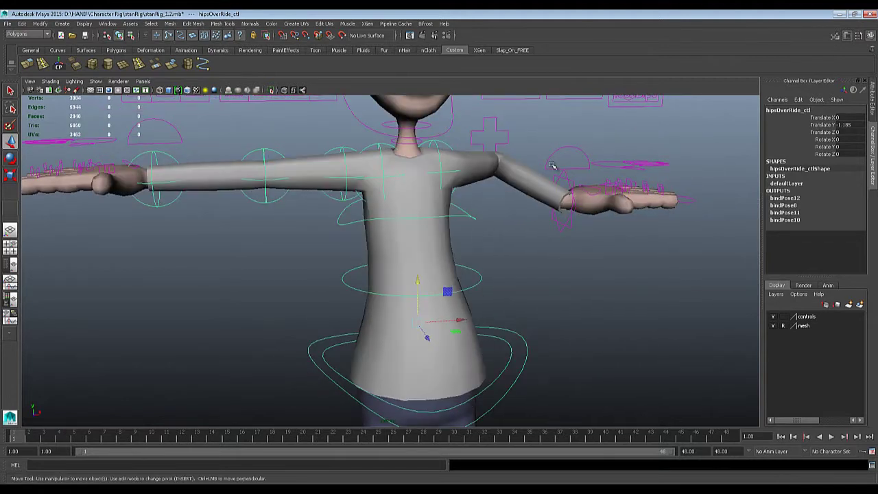
{"action": "left_click", "coordinate": [548, 163]}
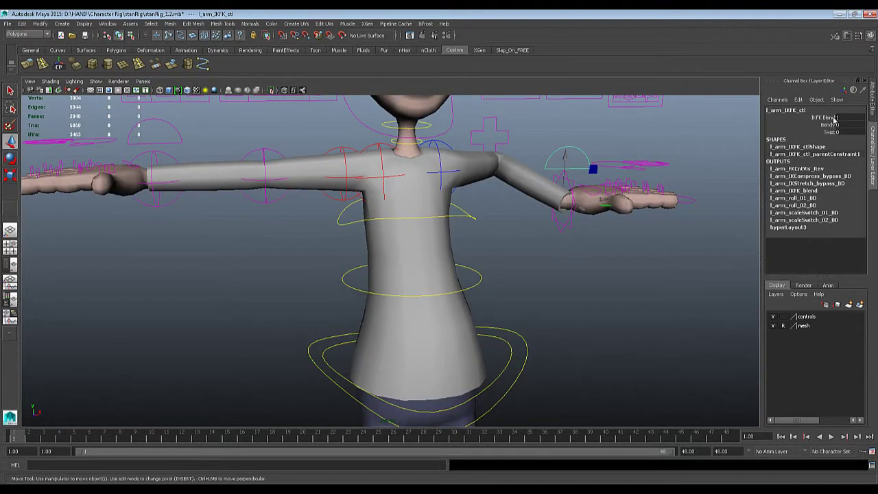
{"action": "left_click", "coordinate": [833, 118]}
{"action": "middle_click_drag", "start_coordinate": [700, 155], "coordinate": [662, 163]}
Step: Try tilting the hips override control to about Rotate Z -42.9 with the arms in FK, and undo the rotation
{"action": "left_click", "coordinate": [525, 355]}
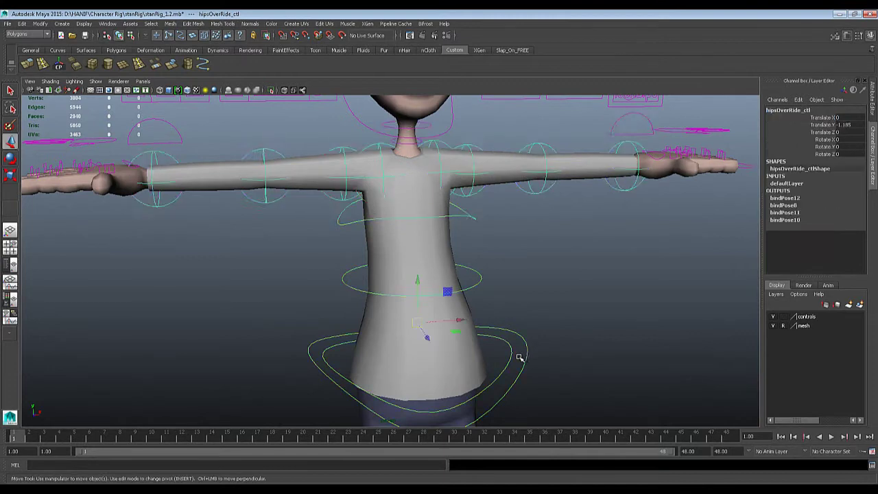
{"action": "scroll", "coordinate": [411, 295], "scroll_direction": "down", "scroll_amount": 3}
{"action": "key", "text": "e"}
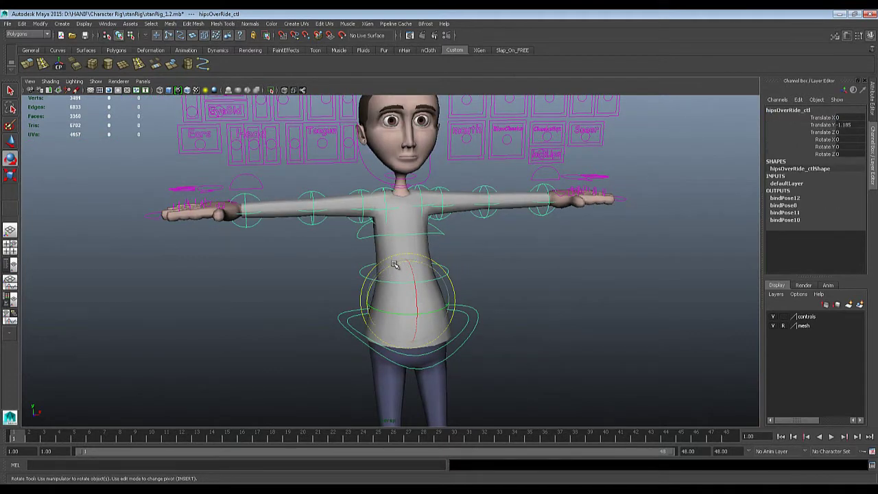
{"action": "left_click_drag", "start_coordinate": [397, 264], "coordinate": [417, 261]}
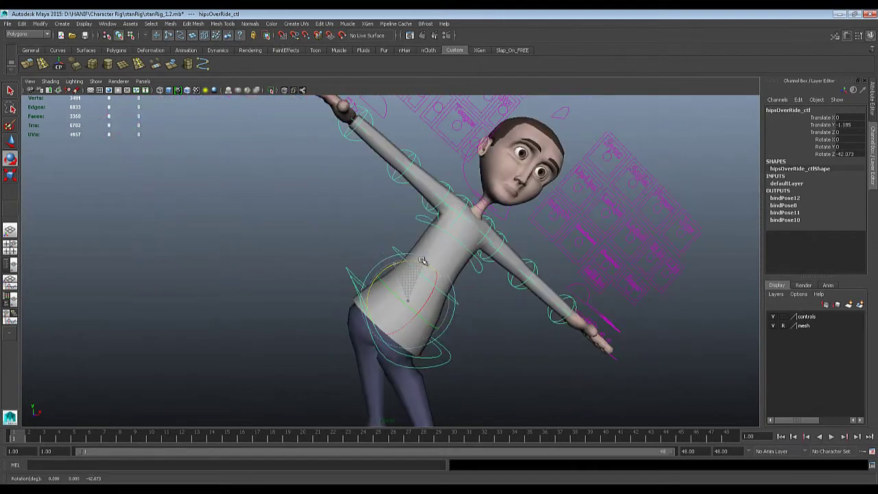
{"action": "key", "text": "ctrl+z"}
{"action": "scroll", "coordinate": [422, 264], "scroll_direction": "down", "scroll_amount": 2}
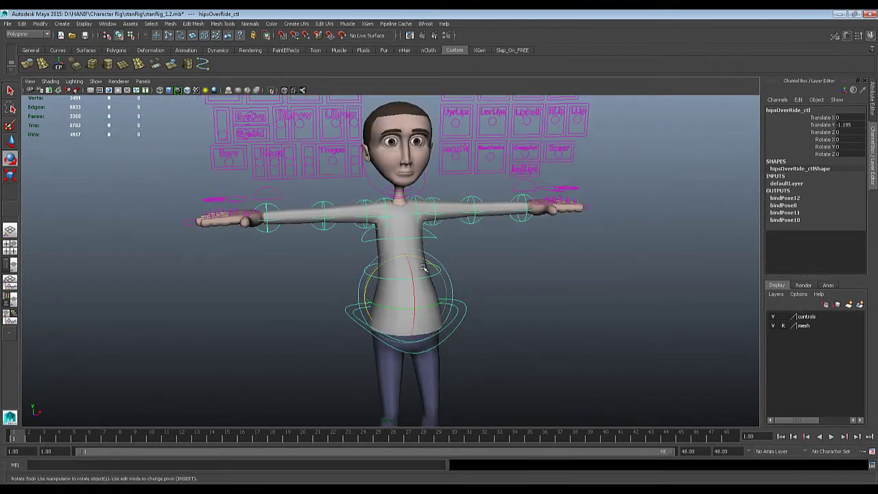
Step: Try moving the left leg's pole vector control (l_leg_poleVector_ctl) twice in different directions, undoing each move
{"action": "left_click_drag", "start_coordinate": [637, 295], "coordinate": [549, 308], "text": "alt"}
{"action": "scroll", "coordinate": [550, 309], "scroll_direction": "up", "scroll_amount": 2}
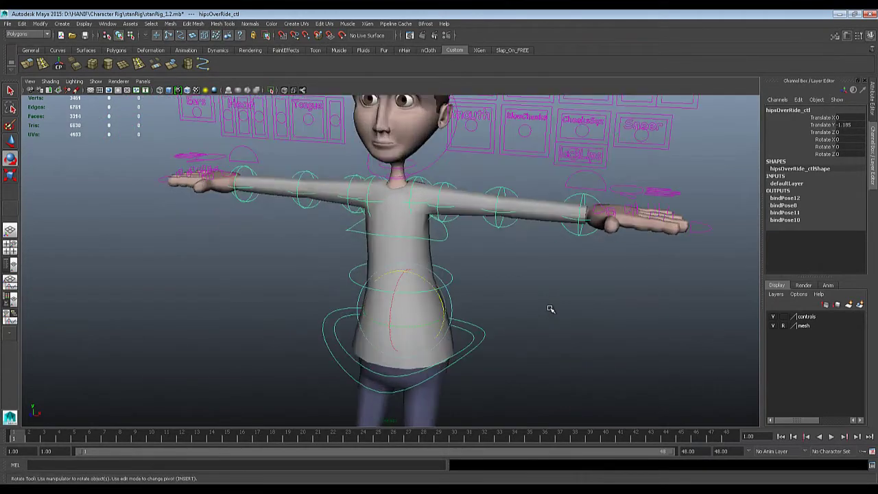
{"action": "left_click_drag", "start_coordinate": [562, 337], "coordinate": [598, 317], "text": "alt"}
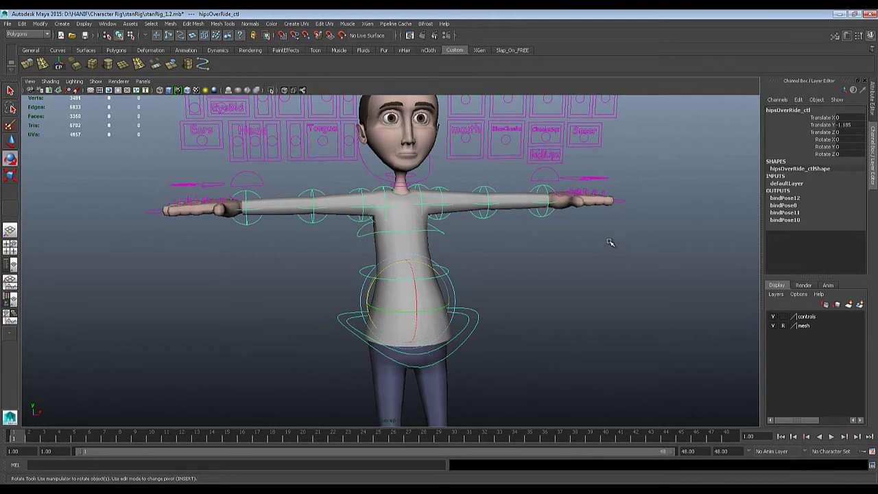
{"action": "scroll", "coordinate": [610, 242], "scroll_direction": "down", "scroll_amount": 3}
{"action": "middle_click_drag", "start_coordinate": [521, 300], "coordinate": [508, 280], "text": "alt"}
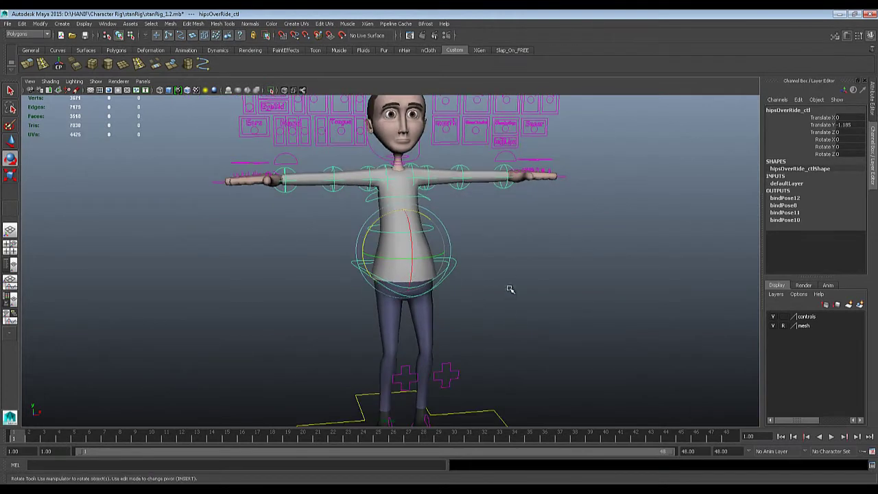
{"action": "left_click_drag", "start_coordinate": [510, 288], "coordinate": [490, 358], "text": "alt"}
{"action": "left_click", "coordinate": [468, 372]}
{"action": "key", "text": "w"}
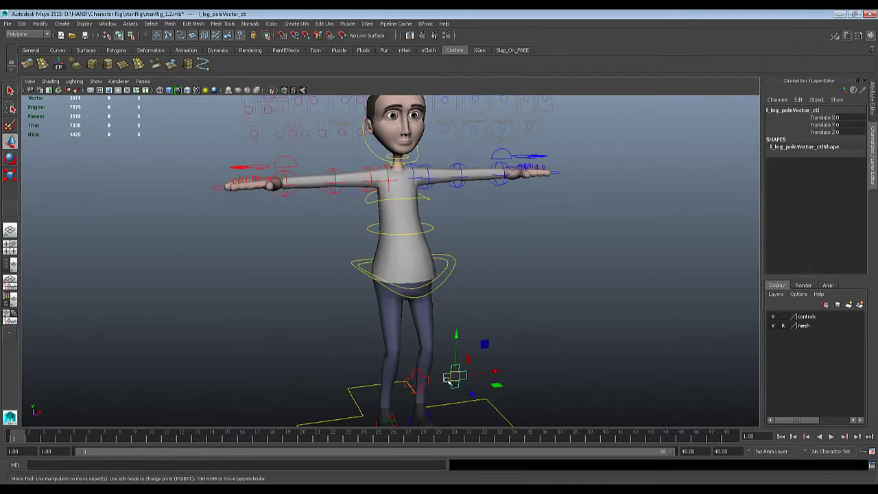
{"action": "mouse_move", "coordinate": [451, 379]}
{"action": "left_mouse_down"}
{"action": "mouse_move", "coordinate": [387, 385]}
{"action": "mouse_move", "coordinate": [434, 377]}
{"action": "left_mouse_up"}
{"action": "key", "text": "ctrl+z"}
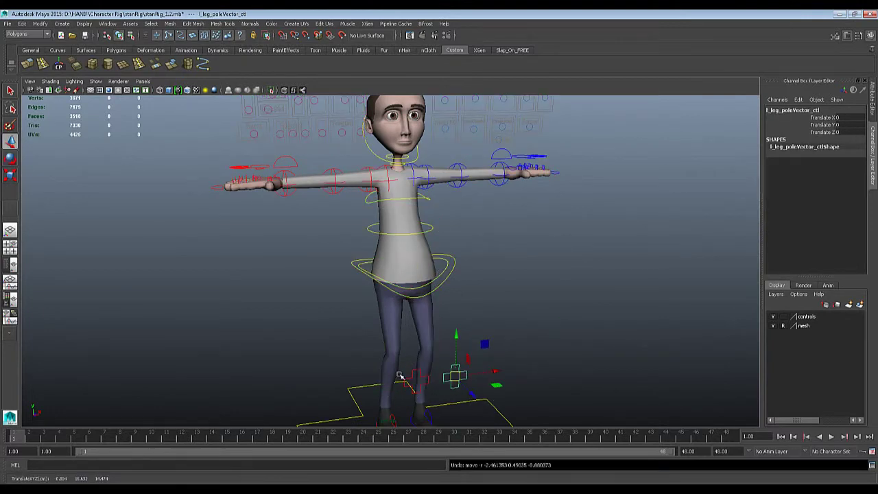
{"action": "middle_click_drag", "start_coordinate": [408, 380], "coordinate": [412, 332], "text": "alt"}
{"action": "left_click_drag", "start_coordinate": [463, 328], "coordinate": [489, 334]}
{"action": "key", "text": "ctrl+z"}
Step: Select the left hand control (l_hand_ctl) and examine its finger attributes and the finger controls up close
{"action": "middle_click_drag", "start_coordinate": [451, 331], "coordinate": [460, 413], "text": "alt"}
{"action": "left_click_drag", "start_coordinate": [442, 330], "coordinate": [441, 308], "text": "alt"}
{"action": "scroll", "coordinate": [416, 314], "scroll_direction": "up", "scroll_amount": 2}
{"action": "middle_click_drag", "start_coordinate": [416, 313], "coordinate": [283, 386], "text": "alt"}
{"action": "scroll", "coordinate": [436, 320], "scroll_direction": "up", "scroll_amount": 3}
{"action": "left_click_drag", "start_coordinate": [435, 320], "coordinate": [508, 262], "text": "alt"}
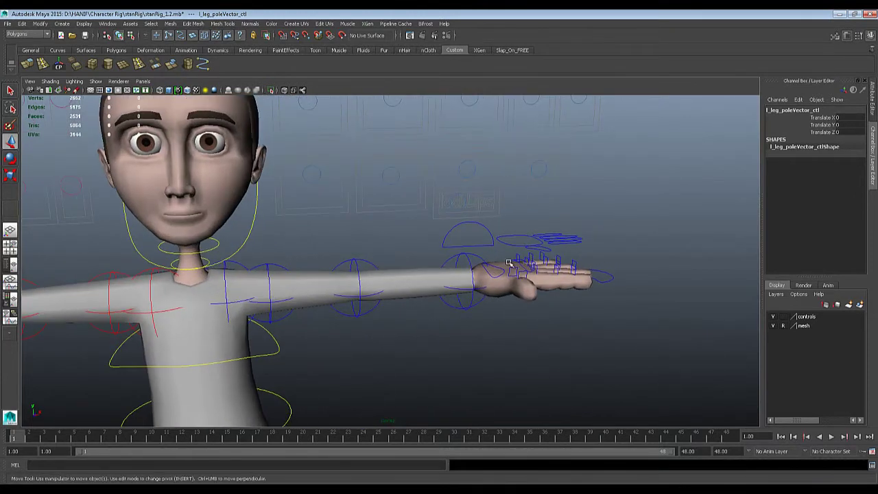
{"action": "left_click", "coordinate": [509, 246]}
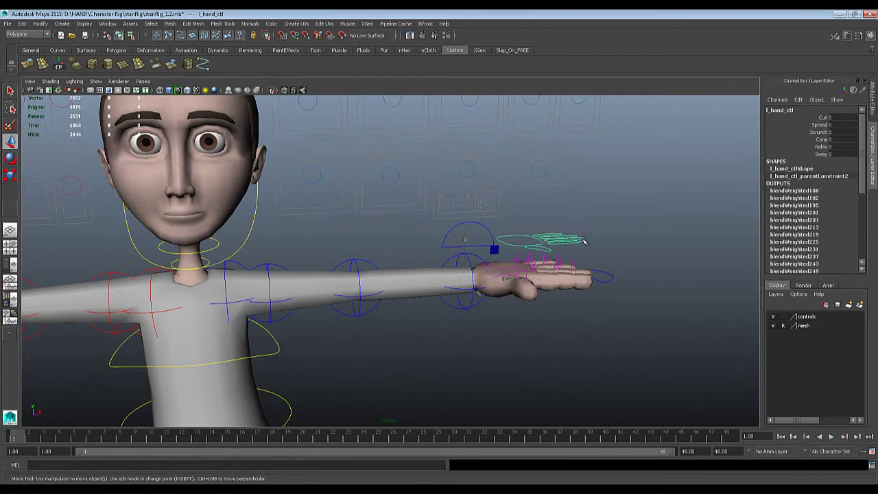
{"action": "middle_click_drag", "start_coordinate": [553, 291], "coordinate": [467, 288], "text": "alt"}
{"action": "scroll", "coordinate": [519, 268], "scroll_direction": "up", "scroll_amount": 4}
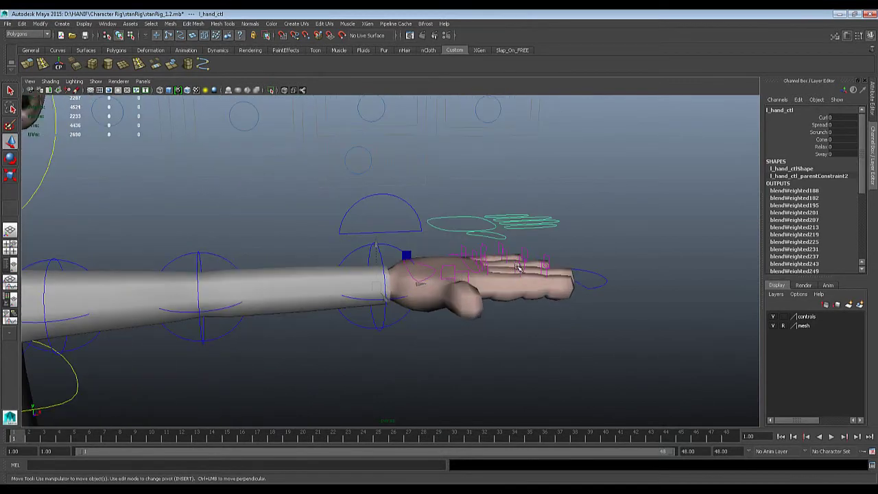
Step: Try bending the left index finger by rotating l_index_02_ctl in Z, undo it, and reselect the left hand control
{"action": "left_click", "coordinate": [519, 266]}
{"action": "key", "text": "e"}
{"action": "left_click_drag", "start_coordinate": [519, 265], "coordinate": [528, 249]}
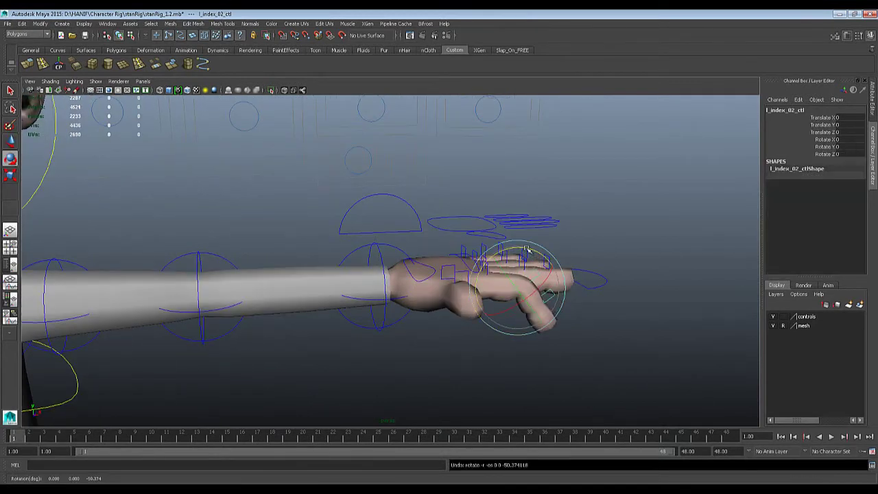
{"action": "key", "text": "ctrl+z"}
{"action": "left_click", "coordinate": [462, 230]}
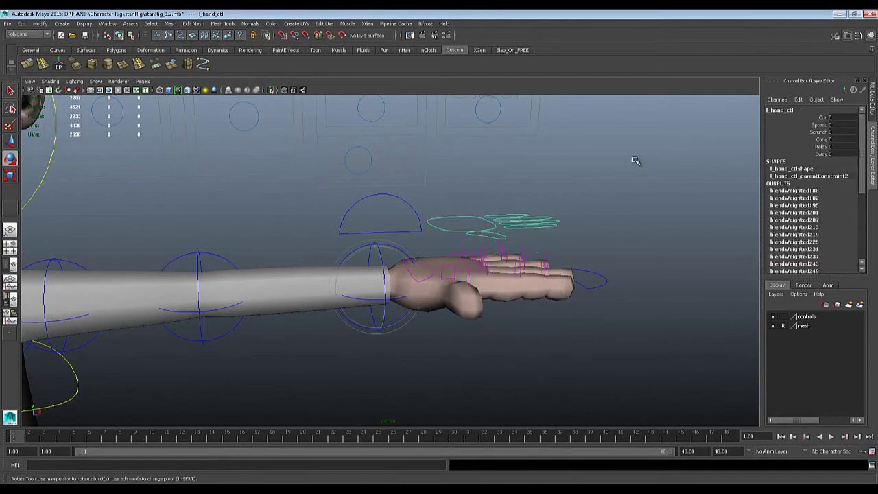
Step: Try the left hand control's Curl, Spread, Scrunch and Cone attributes one after another, undoing each change
{"action": "left_click", "coordinate": [820, 118]}
{"action": "middle_click_drag", "start_coordinate": [681, 151], "coordinate": [675, 171]}
{"action": "left_click", "coordinate": [821, 125]}
{"action": "left_click", "coordinate": [820, 132]}
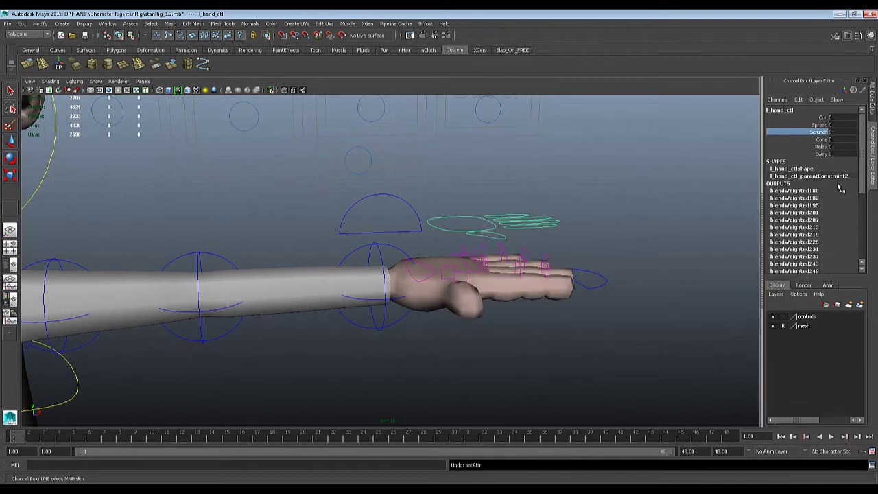
{"action": "left_click", "coordinate": [822, 139]}
{"action": "middle_click_drag", "start_coordinate": [608, 190], "coordinate": [612, 190]}
{"action": "key", "text": "ctrl+z"}
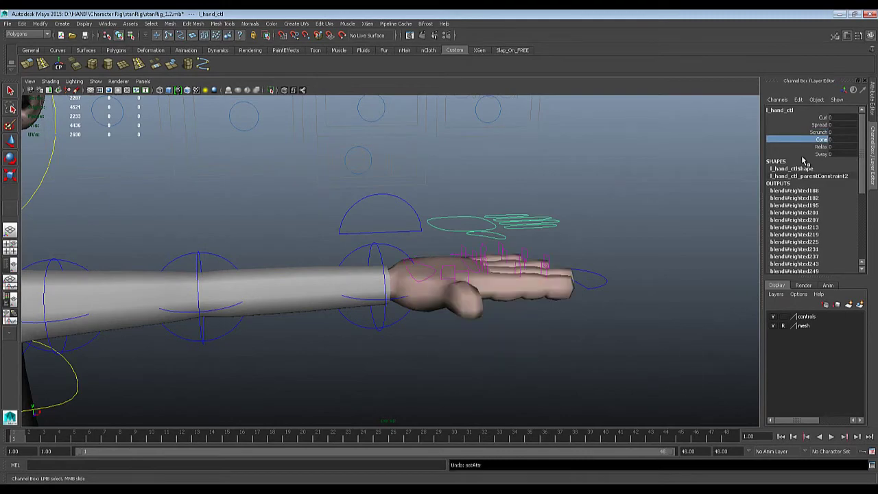
Step: Try the left hand's Relax attribute at about 1, view the fingers from another angle, and undo it
{"action": "left_click", "coordinate": [812, 147]}
{"action": "middle_click_drag", "start_coordinate": [675, 185], "coordinate": [638, 208]}
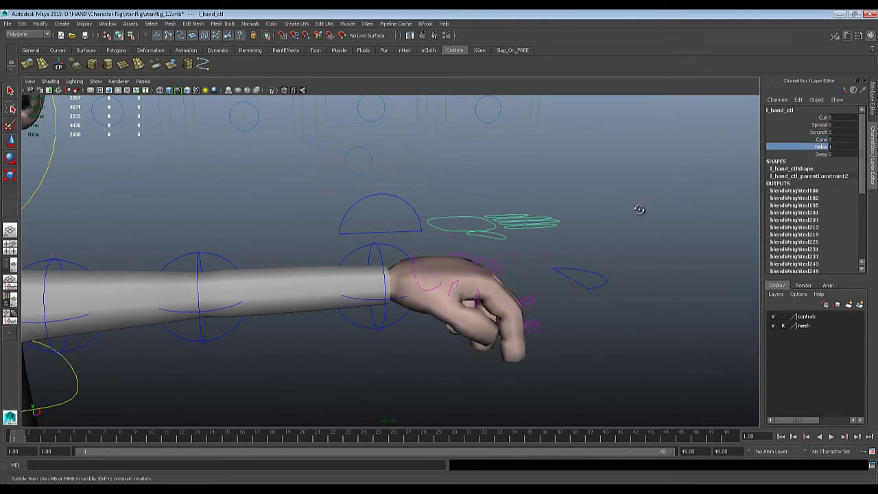
{"action": "left_click_drag", "start_coordinate": [639, 208], "coordinate": [621, 226], "text": "alt"}
{"action": "key", "text": "ctrl+z"}
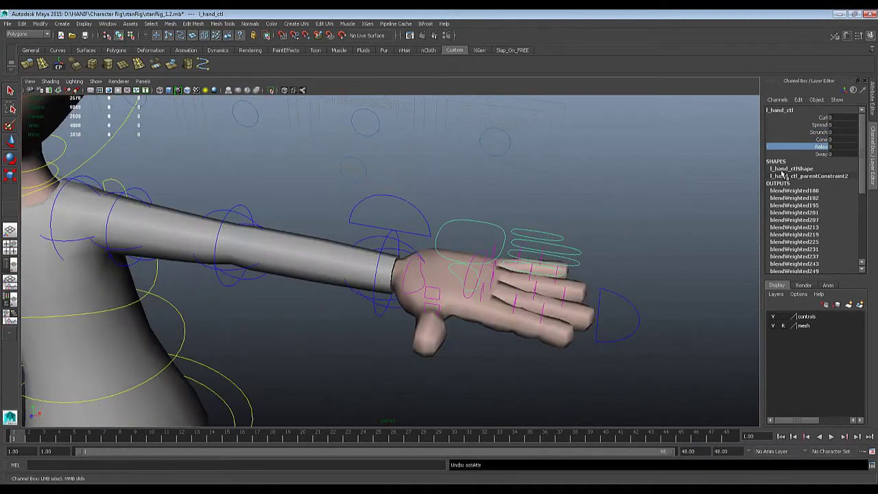
Step: Try swinging the left hand's fingers sideways with the Sway attribute, and undo the last change
{"action": "left_click", "coordinate": [822, 153]}
{"action": "middle_click_drag", "start_coordinate": [661, 170], "coordinate": [544, 171]}
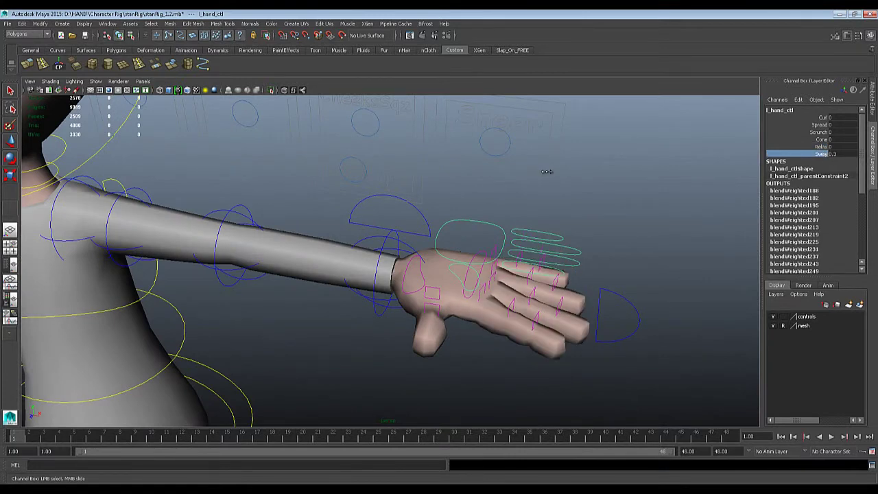
{"action": "left_click_drag", "start_coordinate": [544, 170], "coordinate": [602, 261], "text": "alt"}
{"action": "middle_click_drag", "start_coordinate": [604, 248], "coordinate": [570, 247]}
{"action": "key", "text": "ctrl+z"}
Step: Try moving the Eyes control (eyes_ctl) on the facial control board, and undo the move
{"action": "left_click_drag", "start_coordinate": [570, 247], "coordinate": [312, 303], "text": "alt"}
{"action": "scroll", "coordinate": [381, 216], "scroll_direction": "down", "scroll_amount": 2}
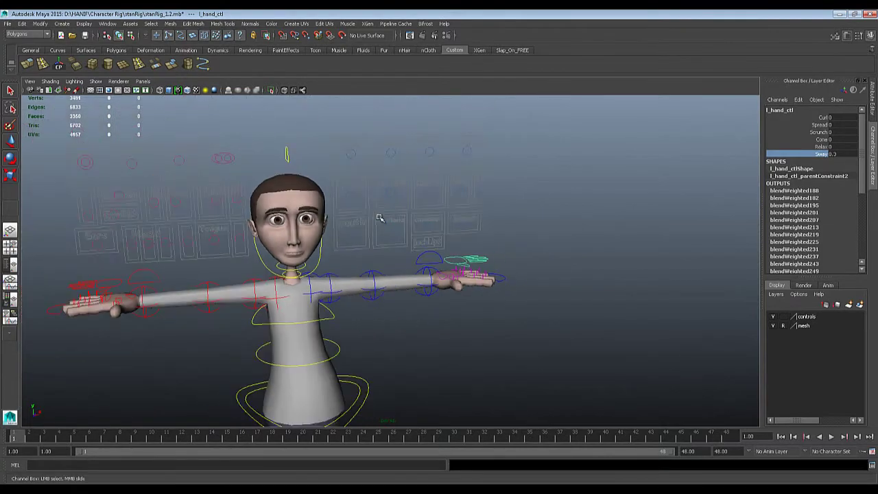
{"action": "scroll", "coordinate": [384, 251], "scroll_direction": "up", "scroll_amount": 4}
{"action": "middle_click_drag", "start_coordinate": [369, 237], "coordinate": [423, 311], "text": "alt"}
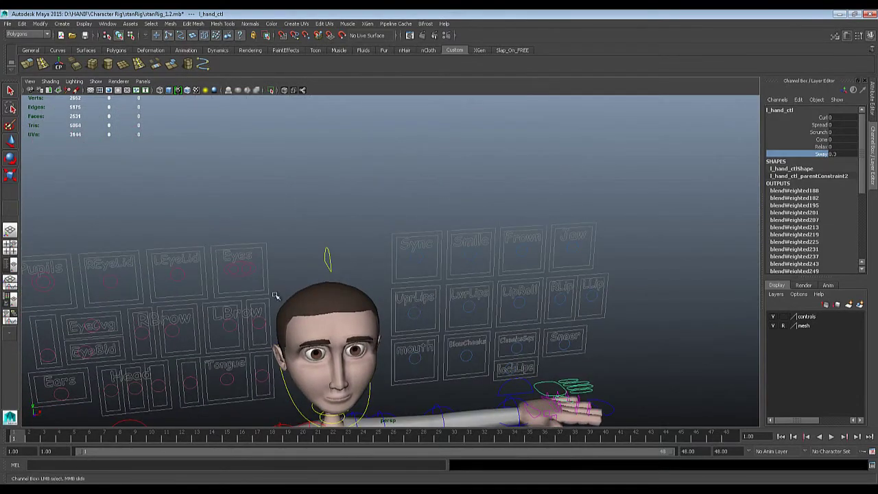
{"action": "left_click", "coordinate": [242, 275]}
{"action": "key", "text": "w"}
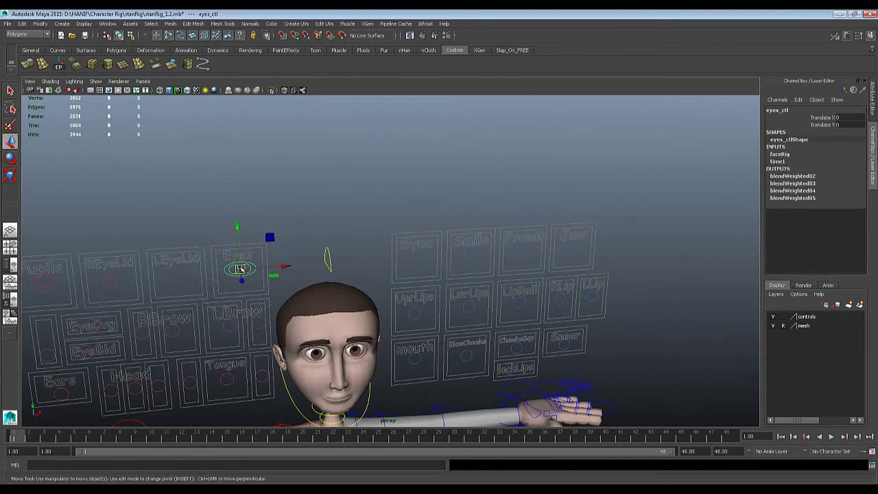
{"action": "mouse_move", "coordinate": [242, 269]}
{"action": "left_mouse_down"}
{"action": "mouse_move", "coordinate": [254, 273]}
{"action": "mouse_move", "coordinate": [234, 281]}
{"action": "mouse_move", "coordinate": [231, 260]}
{"action": "left_mouse_up"}
{"action": "key", "text": "ctrl+z"}
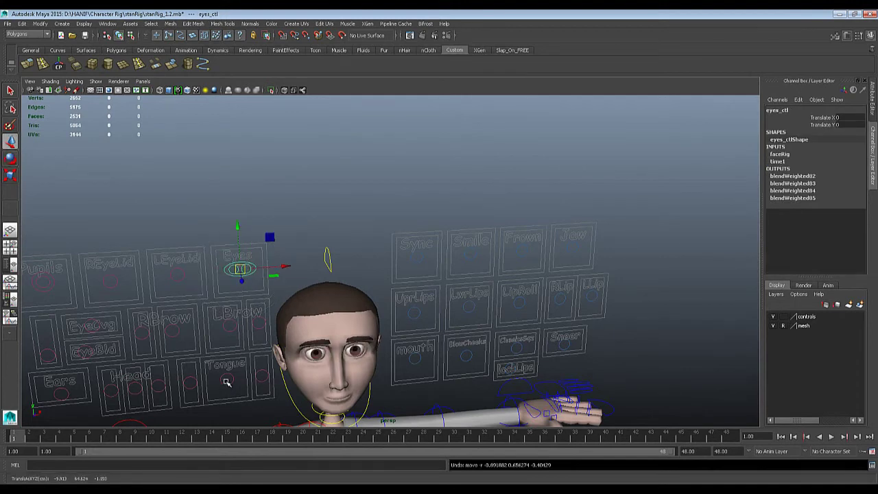
Step: Try moving the right brow control (r_brow_emote_ctl) on the facial control board, and undo the move
{"action": "middle_click_drag", "start_coordinate": [190, 390], "coordinate": [179, 325], "text": "alt"}
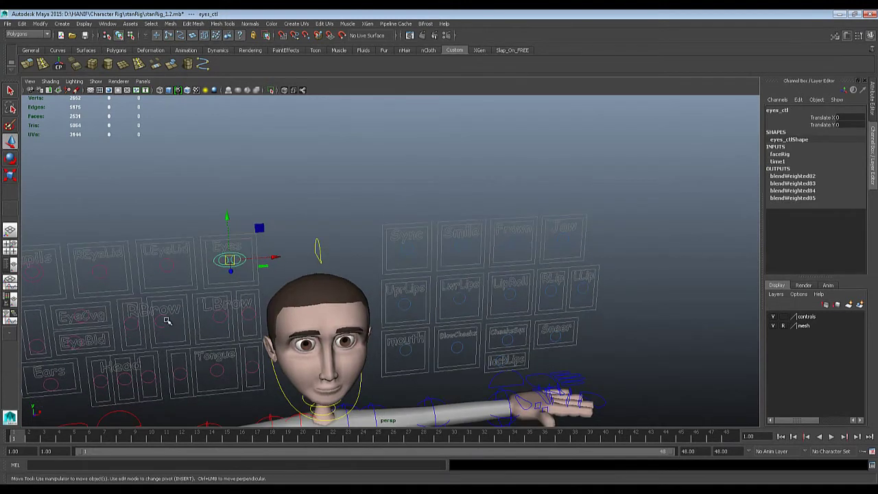
{"action": "left_click", "coordinate": [163, 321]}
{"action": "left_click_drag", "start_coordinate": [163, 321], "coordinate": [153, 347]}
{"action": "key", "text": "ctrl+z"}
Step: Select the left foot control (l_leg_IK_ctl), try its Heel Pivot attribute, and undo the change
{"action": "scroll", "coordinate": [293, 313], "scroll_direction": "down", "scroll_amount": 3}
{"action": "middle_click_drag", "start_coordinate": [294, 314], "coordinate": [301, 272], "text": "alt"}
{"action": "scroll", "coordinate": [322, 330], "scroll_direction": "down", "scroll_amount": 2}
{"action": "middle_click_drag", "start_coordinate": [336, 384], "coordinate": [372, 261], "text": "alt"}
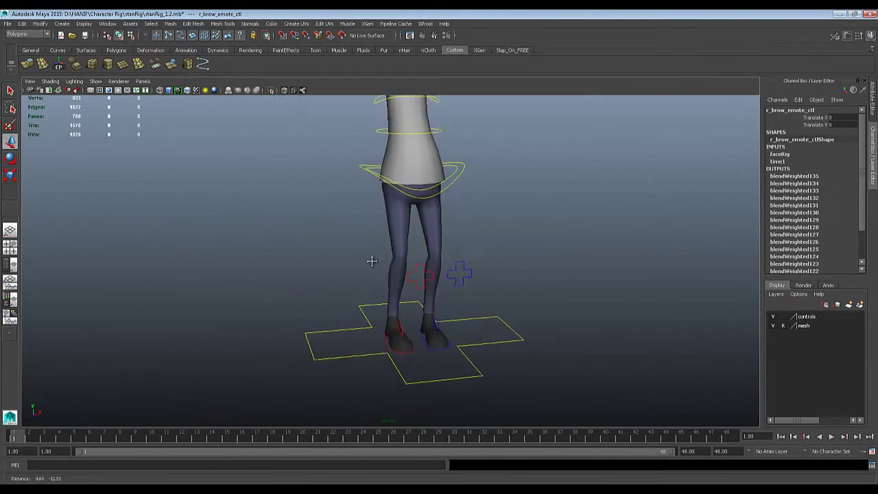
{"action": "right_click_drag", "start_coordinate": [371, 260], "coordinate": [496, 354], "text": "alt"}
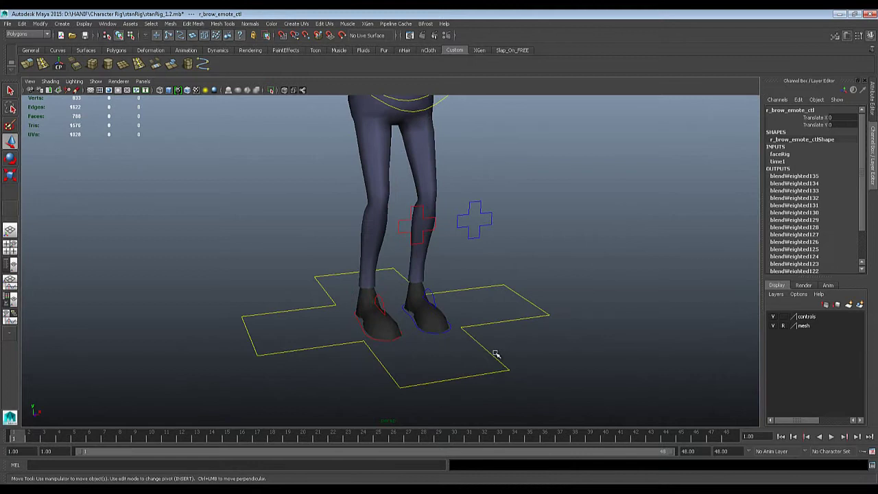
{"action": "left_click", "coordinate": [430, 334]}
{"action": "left_click_drag", "start_coordinate": [460, 348], "coordinate": [513, 348], "text": "alt"}
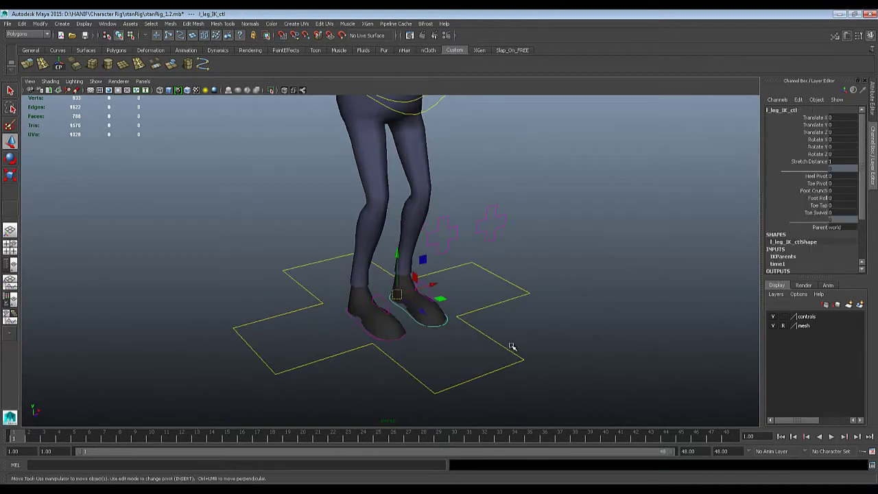
{"action": "right_click_drag", "start_coordinate": [732, 204], "coordinate": [755, 145], "text": "alt"}
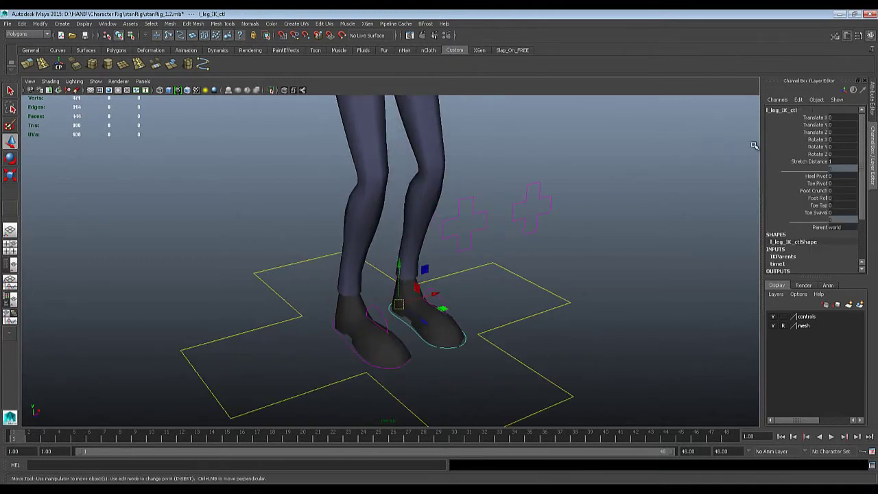
{"action": "left_click", "coordinate": [810, 176]}
{"action": "middle_click_drag", "start_coordinate": [558, 251], "coordinate": [405, 273]}
{"action": "key", "text": "ctrl+z"}
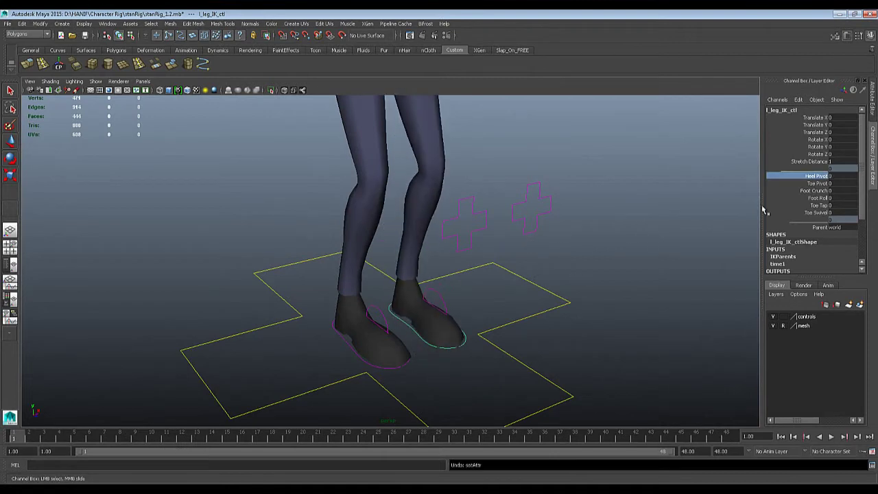
Step: Try the left foot's Toe Pivot at about 32.4 and its Foot Crunch attribute, undoing each change
{"action": "left_click", "coordinate": [813, 183]}
{"action": "middle_click_drag", "start_coordinate": [676, 210], "coordinate": [605, 290]}
{"action": "left_click_drag", "start_coordinate": [606, 290], "coordinate": [629, 287], "text": "alt"}
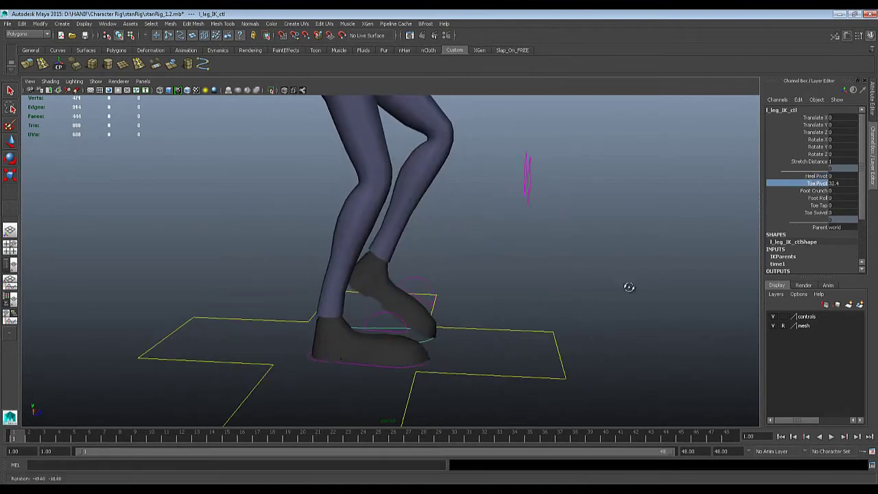
{"action": "key", "text": "ctrl+z"}
{"action": "left_click", "coordinate": [814, 190]}
{"action": "middle_click_drag", "start_coordinate": [548, 281], "coordinate": [603, 285]}
{"action": "key", "text": "ctrl+z"}
Step: Try the left foot's Foot Roll attribute twice while viewing the feet from side and front, and undo the last change
{"action": "left_click", "coordinate": [818, 197]}
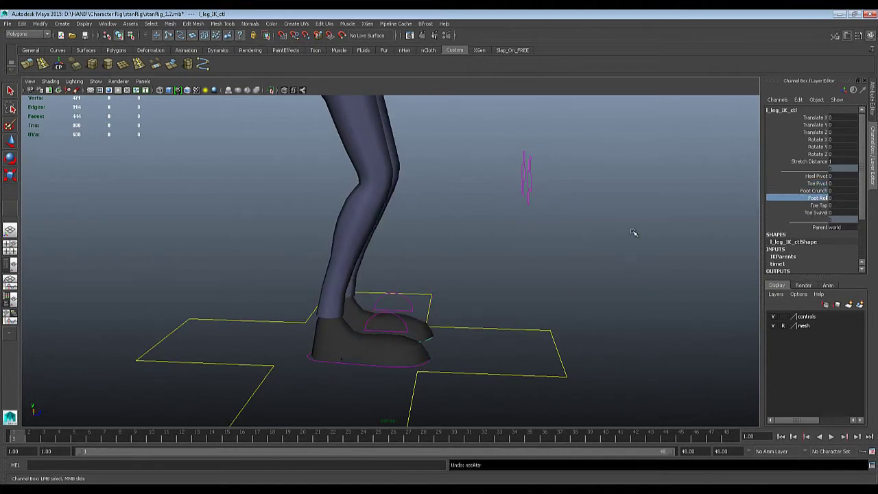
{"action": "middle_click_drag", "start_coordinate": [633, 233], "coordinate": [395, 239]}
{"action": "left_click_drag", "start_coordinate": [586, 272], "coordinate": [453, 269], "text": "alt"}
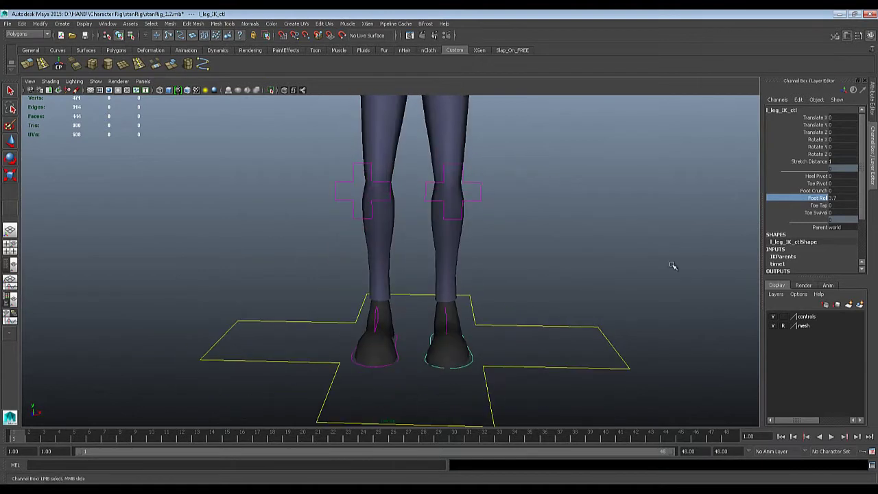
{"action": "middle_click_drag", "start_coordinate": [673, 265], "coordinate": [727, 232]}
{"action": "key", "text": "ctrl+z"}
Step: Try lifting and lowering the left foot's toes with the Toe Tap attribute, and undo the last changes
{"action": "left_click", "coordinate": [811, 205]}
{"action": "middle_click_drag", "start_coordinate": [576, 220], "coordinate": [610, 241]}
{"action": "left_click_drag", "start_coordinate": [611, 243], "coordinate": [449, 257], "text": "alt"}
{"action": "middle_click_drag", "start_coordinate": [521, 259], "coordinate": [620, 225]}
{"action": "key", "text": "ctrl+z"}
{"action": "key", "text": "ctrl+z"}
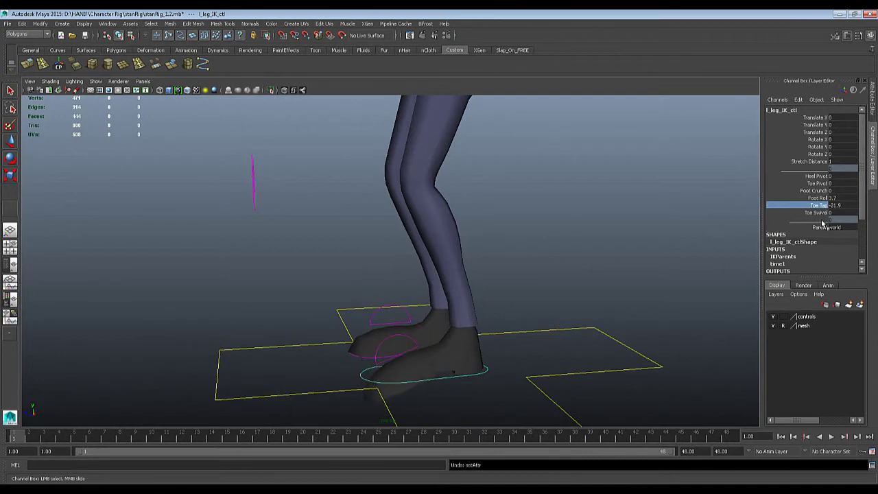
Step: Try twisting the left foot with the Toe Swivel attribute in both directions, and undo the last change
{"action": "left_click", "coordinate": [821, 213]}
{"action": "mouse_move", "coordinate": [562, 222]}
{"action": "middle_mouse_down"}
{"action": "mouse_move", "coordinate": [371, 219]}
{"action": "mouse_move", "coordinate": [478, 194]}
{"action": "mouse_move", "coordinate": [568, 215]}
{"action": "middle_mouse_up"}
{"action": "right_click_drag", "start_coordinate": [568, 216], "coordinate": [370, 224], "text": "alt"}
{"action": "left_click_drag", "start_coordinate": [369, 223], "coordinate": [447, 266], "text": "alt"}
{"action": "middle_click_drag", "start_coordinate": [519, 257], "coordinate": [460, 240]}
{"action": "key", "text": "ctrl+z"}
Step: Undo all remaining foot, face and hand test changes, back to the selection of l_index_02_ctl, with the whole character in view
{"action": "right_click_drag", "start_coordinate": [531, 238], "coordinate": [522, 208], "text": "alt"}
{"action": "middle_click_drag", "start_coordinate": [522, 208], "coordinate": [537, 281], "text": "alt"}
{"action": "key", "text": "ctrl+z"}
{"action": "key", "text": "ctrl+z"}
{"action": "key", "text": "ctrl+z"}
{"action": "key", "text": "ctrl+z"}
{"action": "key", "text": "ctrl+z"}
{"action": "key", "text": "ctrl+z"}
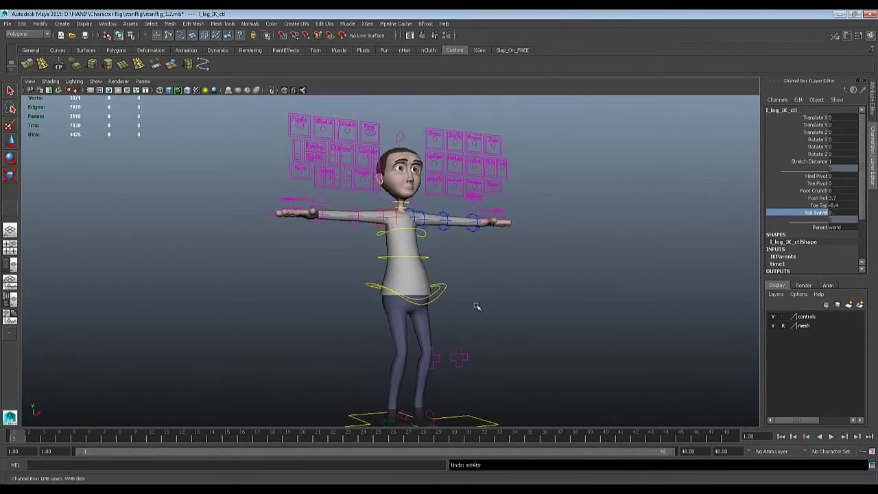
{"action": "key", "text": "ctrl+z"}
{"action": "key", "text": "ctrl+z"}
{"action": "key", "text": "ctrl+z"}
{"action": "key", "text": "ctrl+z"}
{"action": "key", "text": "ctrl+z"}
{"action": "key", "text": "ctrl+z"}
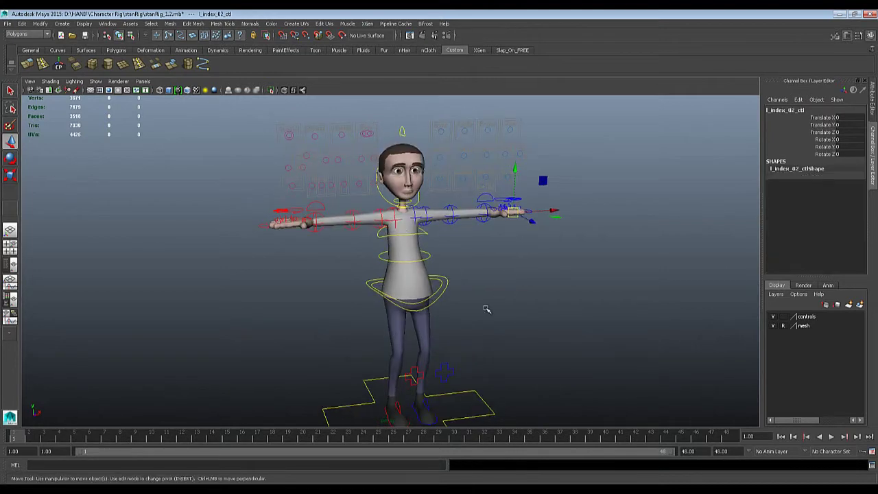
Step: Select the master control (master_ctl) and switch its Face Rig attribute off
{"action": "left_click", "coordinate": [454, 389]}
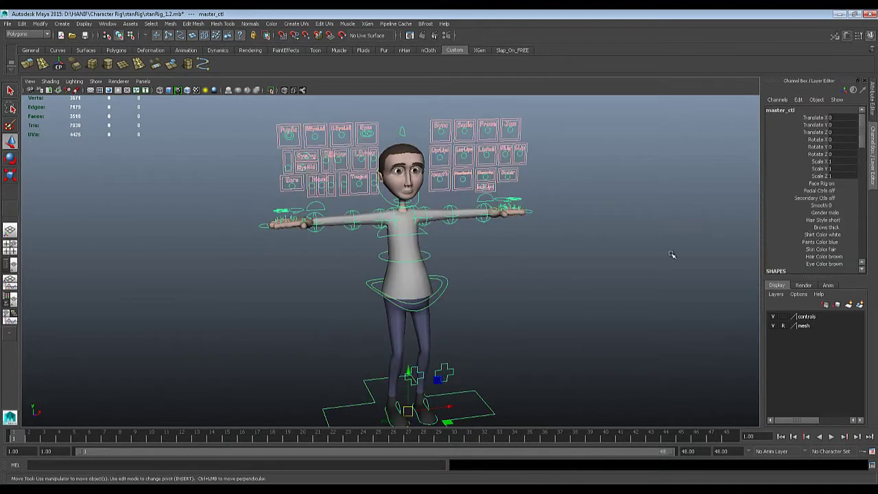
{"action": "double_click", "coordinate": [842, 184]}
{"action": "type", "text": "0"}
{"action": "key", "text": "Return"}
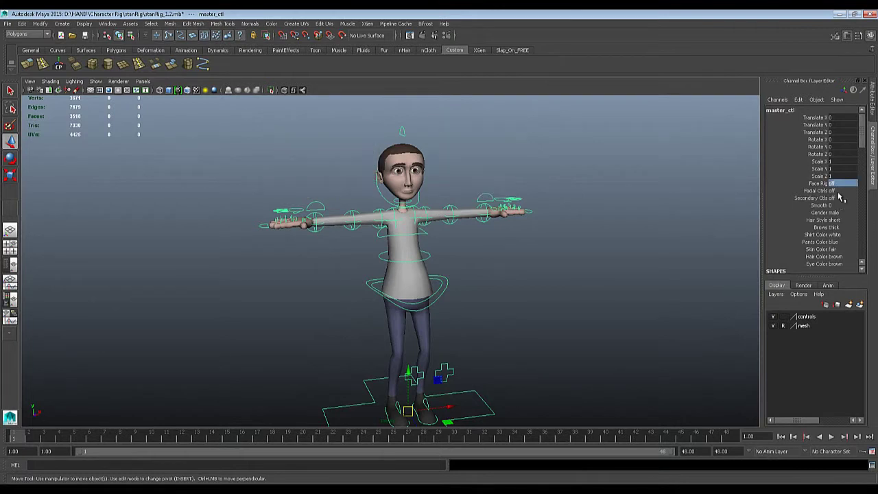
Step: Select the hips override control (hipsOverRide_ctl) and set its Translate Y to 0
{"action": "left_click_drag", "start_coordinate": [463, 327], "coordinate": [436, 280], "text": "alt"}
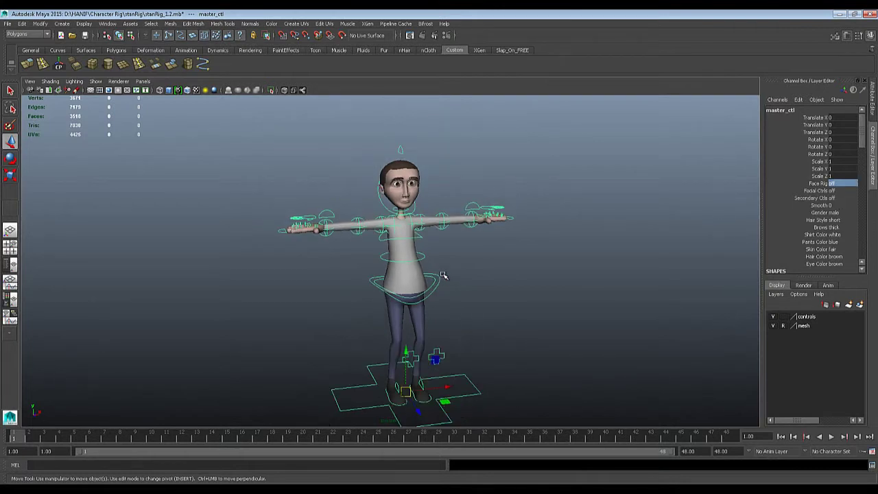
{"action": "left_click", "coordinate": [438, 279]}
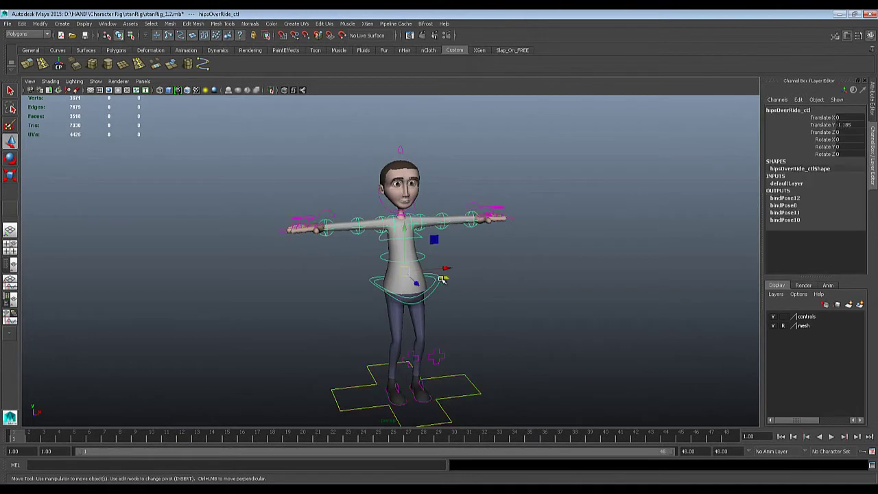
{"action": "double_click", "coordinate": [846, 124]}
{"action": "type", "text": "0"}
{"action": "key", "text": "Return"}
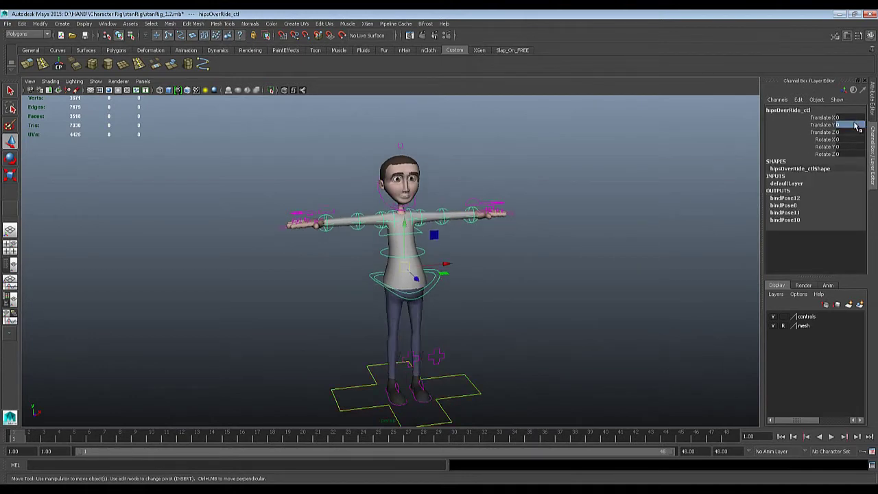
Step: View the character from the side and set the playback range's end frame to 30
{"action": "left_click_drag", "start_coordinate": [556, 307], "coordinate": [469, 341], "text": "alt"}
{"action": "scroll", "coordinate": [524, 271], "scroll_direction": "up", "scroll_amount": 2}
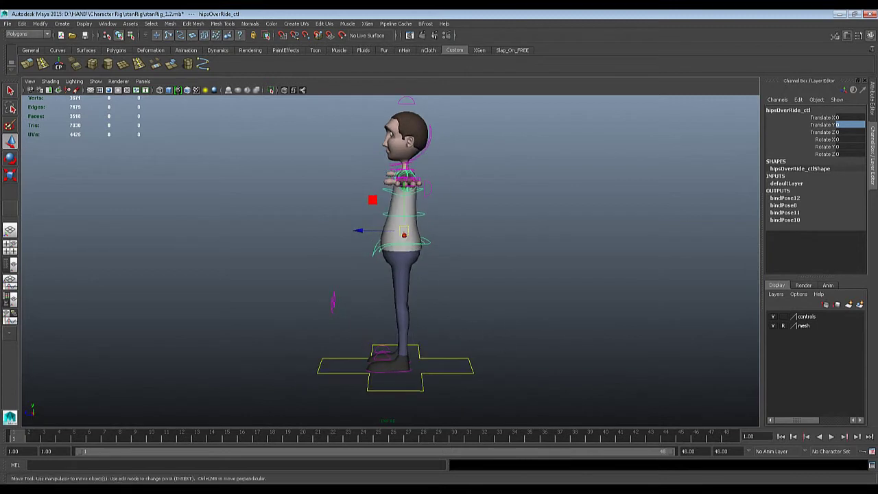
{"action": "left_click", "coordinate": [687, 450]}
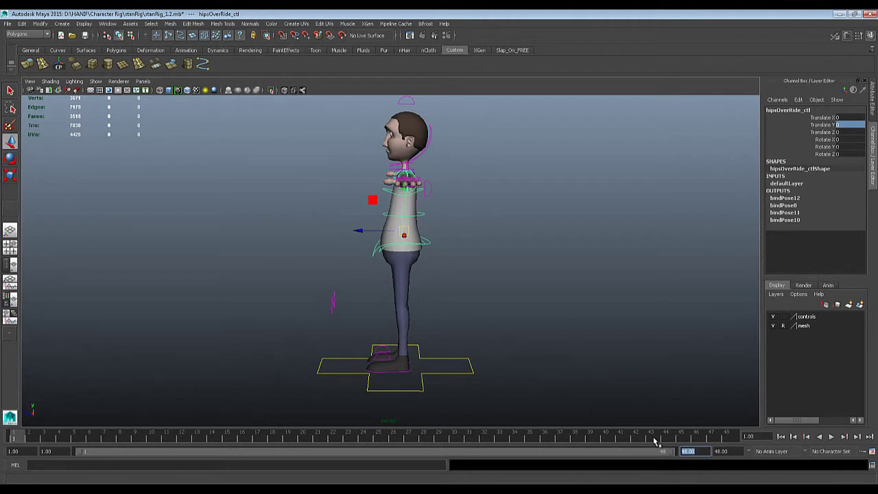
{"action": "type", "text": "30"}
{"action": "key", "text": "Return"}
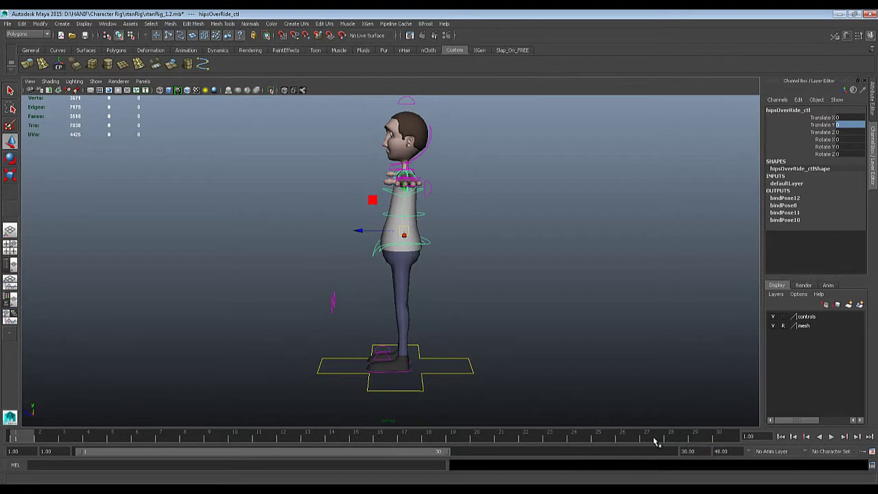
Step: Set both the playback range's end frame and the animation's end frame to 24
{"action": "left_click_drag", "start_coordinate": [704, 453], "coordinate": [549, 463]}
{"action": "type", "text": "24"}
{"action": "key", "text": "Return"}
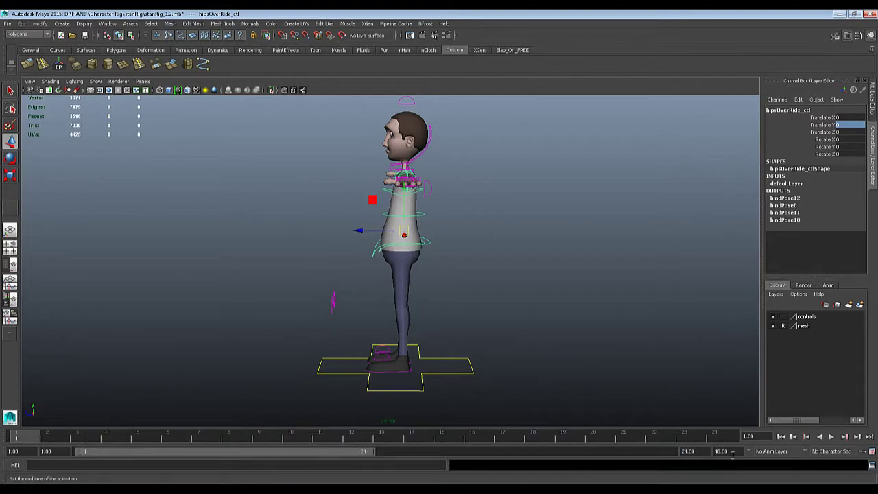
{"action": "left_click_drag", "start_coordinate": [733, 453], "coordinate": [673, 438]}
{"action": "type", "text": "24"}
{"action": "key", "text": "Return"}
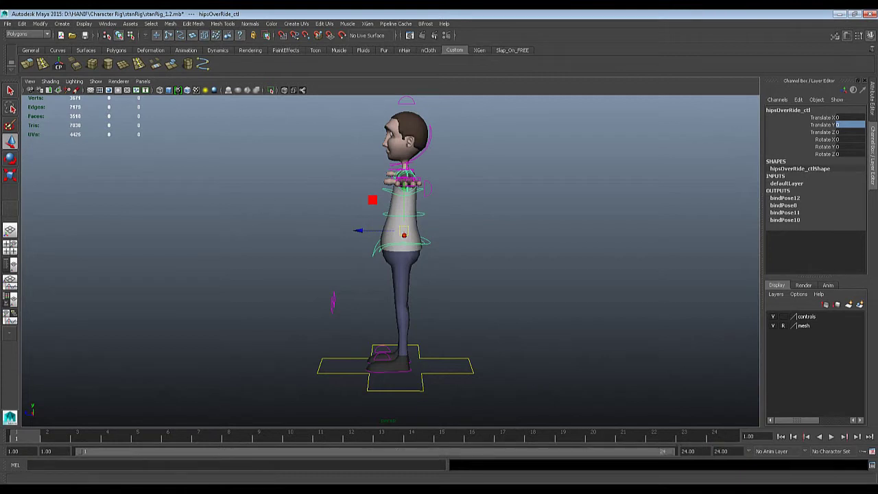
Step: Switch to Windows Photo Viewer and view the Walk Cycle feet and hip positioning reference chart
{"action": "key", "text": "alt+v"}
{"action": "left_click_drag", "start_coordinate": [56, 437], "coordinate": [2, 405]}
{"action": "left_click", "coordinate": [748, 484]}
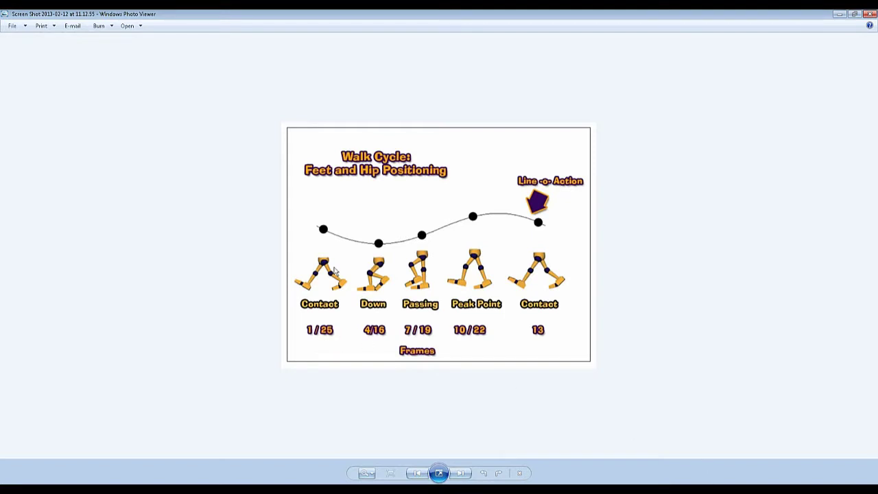
Step: Return to Maya, set the playback range's end frame to 25, and switch back to the walk cycle reference image
{"action": "left_click", "coordinate": [710, 484]}
{"action": "left_click_drag", "start_coordinate": [700, 452], "coordinate": [617, 401]}
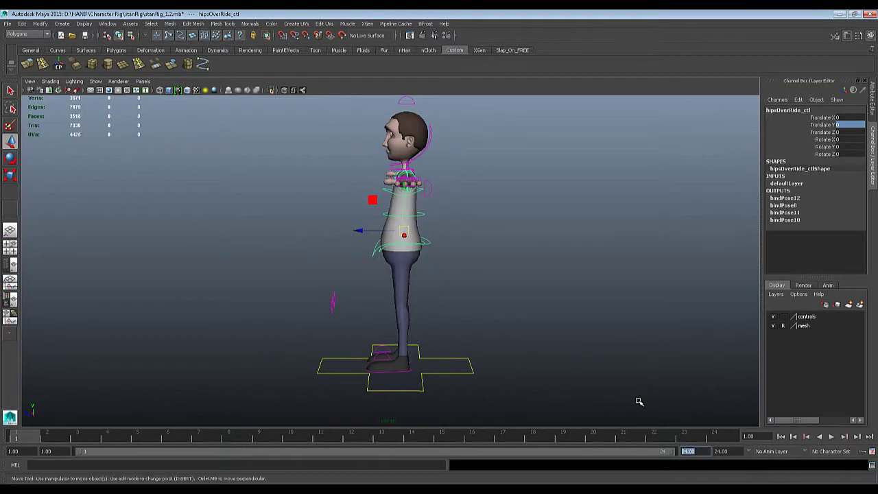
{"action": "type", "text": "25"}
{"action": "key", "text": "Return"}
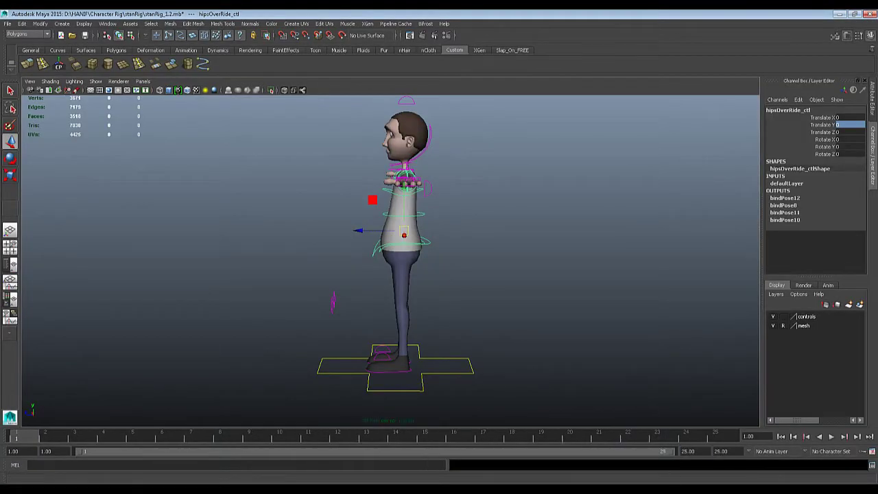
{"action": "key", "text": "alt+Tab"}
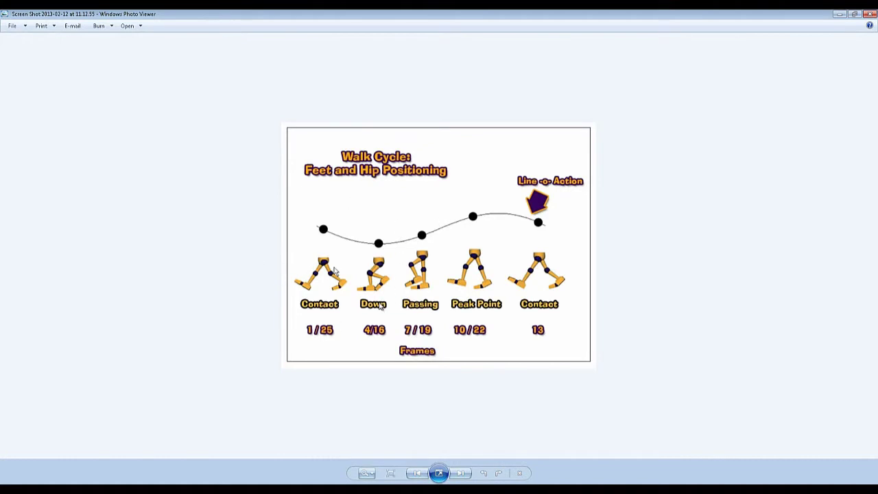
Step: Enlarge the walk cycle reference chart to study its poses and return to the character in Maya
{"action": "scroll", "coordinate": [380, 307], "scroll_direction": "up", "scroll_amount": 1}
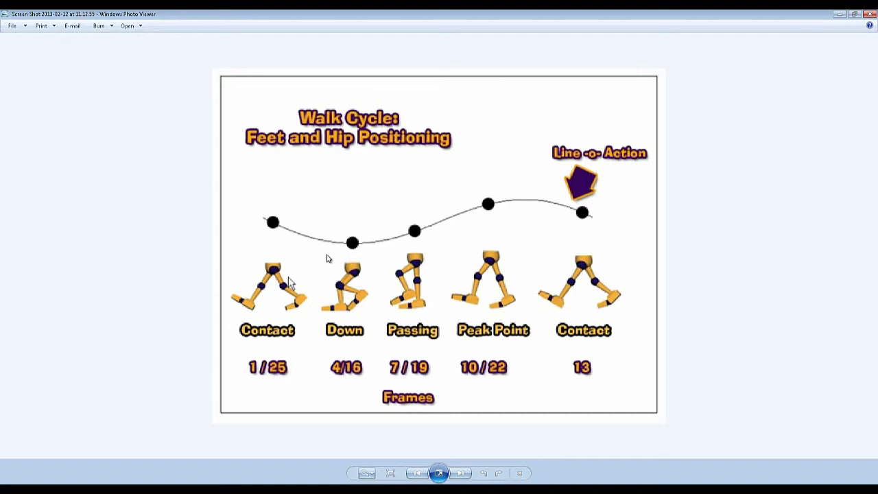
{"action": "left_click", "coordinate": [136, 489]}
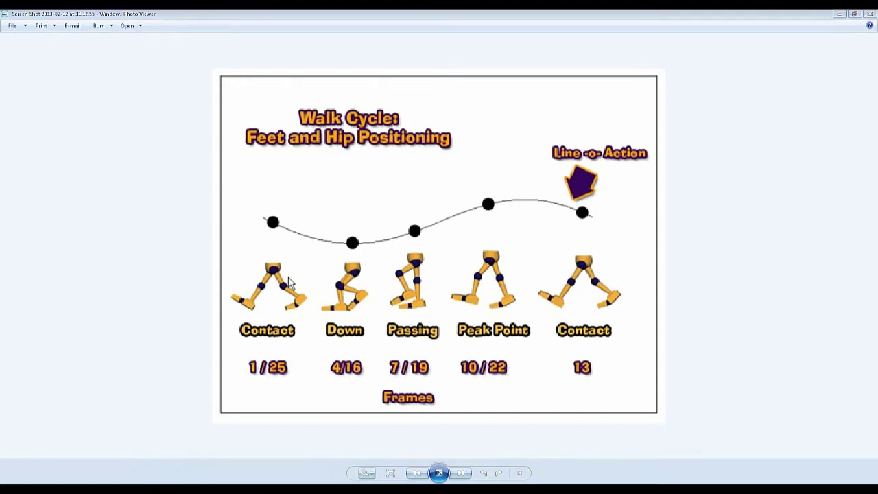
{"action": "left_click", "coordinate": [460, 259]}
{"action": "scroll", "coordinate": [415, 351], "scroll_direction": "up", "scroll_amount": 5}
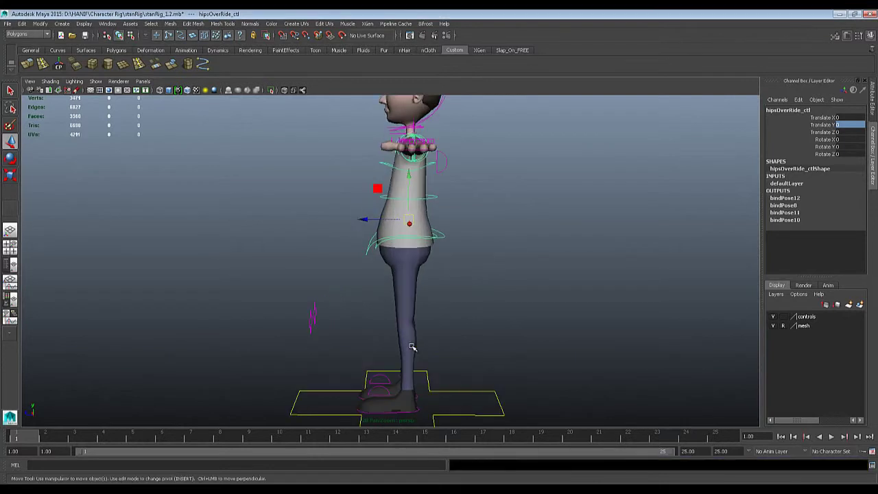
{"action": "scroll", "coordinate": [497, 378], "scroll_direction": "down", "scroll_amount": 3}
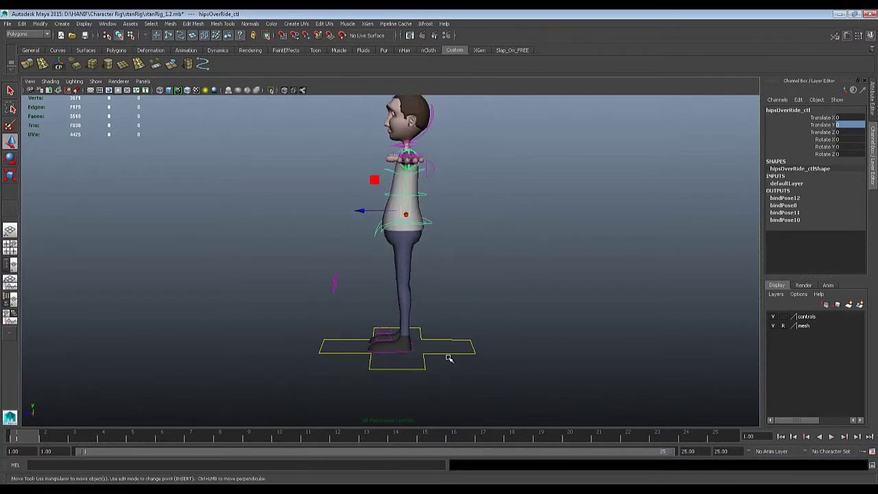
Step: Compare with the reference chart's Contact pose and move the left foot IK control back to a Translate Z of about -11.04
{"action": "left_click", "coordinate": [389, 353]}
{"action": "mouse_move", "coordinate": [417, 304]}
{"action": "left_mouse_down", "text": "alt"}
{"action": "mouse_move", "coordinate": [439, 308]}
{"action": "mouse_move", "coordinate": [419, 308]}
{"action": "left_mouse_up", "text": "alt"}
{"action": "key", "text": "alt+Tab"}
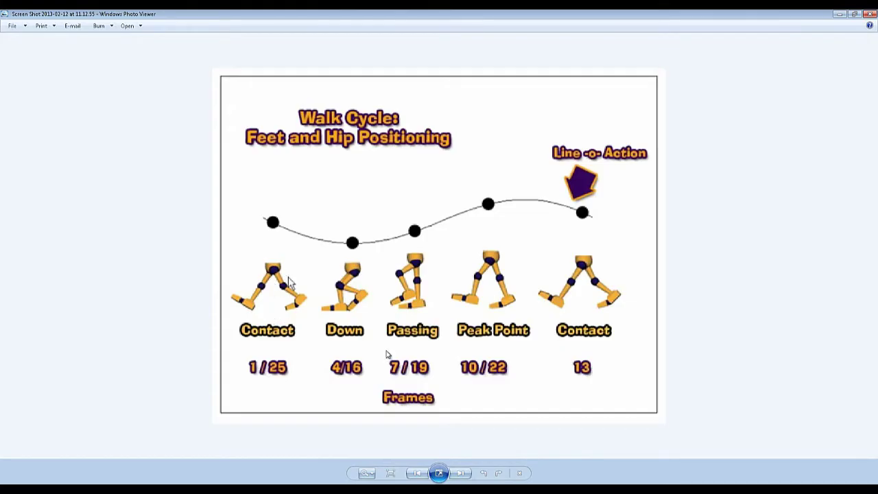
{"action": "key", "text": "alt+Tab"}
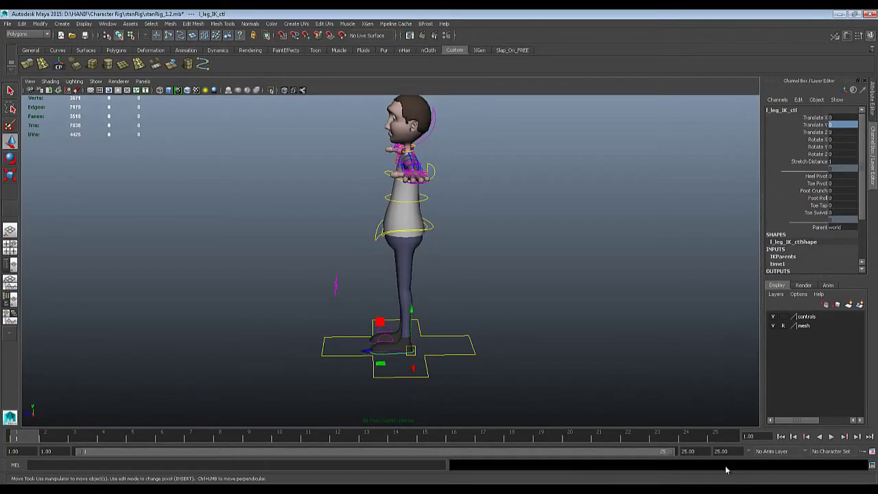
{"action": "key", "text": "alt+Tab"}
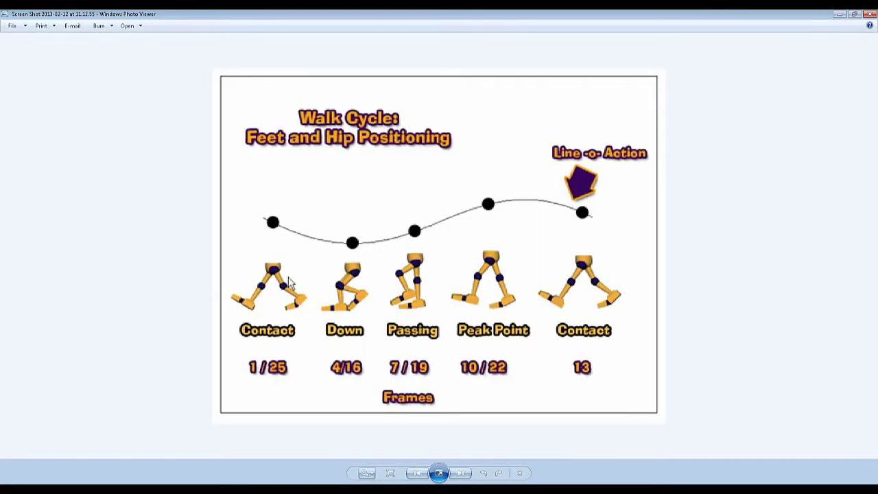
{"action": "key", "text": "alt+Tab"}
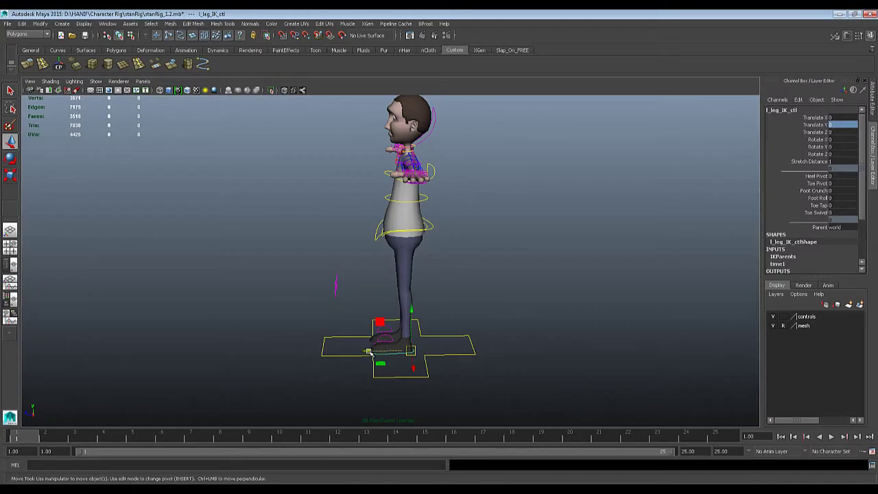
{"action": "left_click_drag", "start_coordinate": [369, 354], "coordinate": [449, 353]}
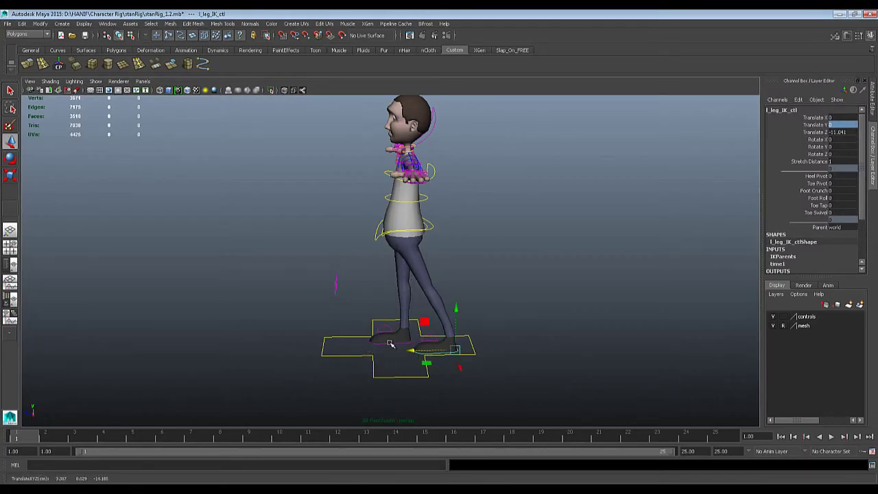
Step: Move the right foot control forward to a Translate Z of about 13.09 and nudge the left foot back to about -11.79
{"action": "left_click", "coordinate": [390, 343]}
{"action": "left_click_drag", "start_coordinate": [370, 339], "coordinate": [315, 336]}
{"action": "scroll", "coordinate": [355, 340], "scroll_direction": "up", "scroll_amount": 3}
{"action": "middle_click_drag", "start_coordinate": [360, 346], "coordinate": [318, 310], "text": "alt"}
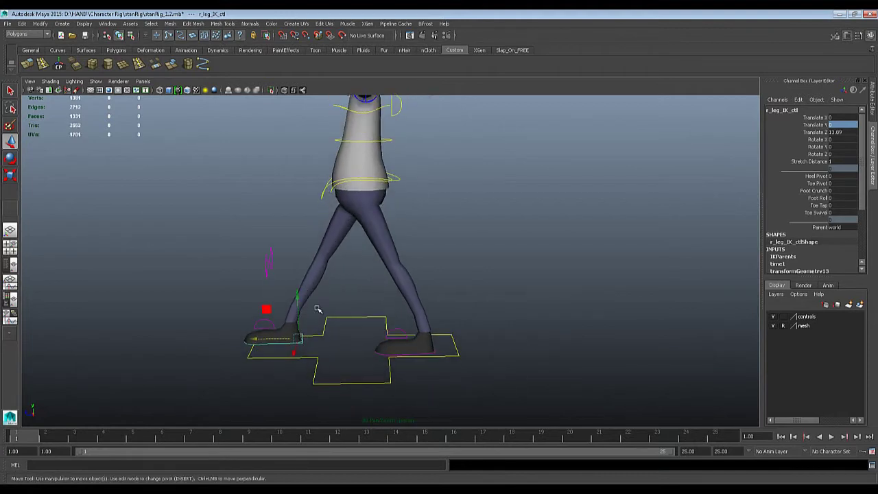
{"action": "left_click", "coordinate": [386, 355]}
{"action": "left_click_drag", "start_coordinate": [388, 350], "coordinate": [391, 351]}
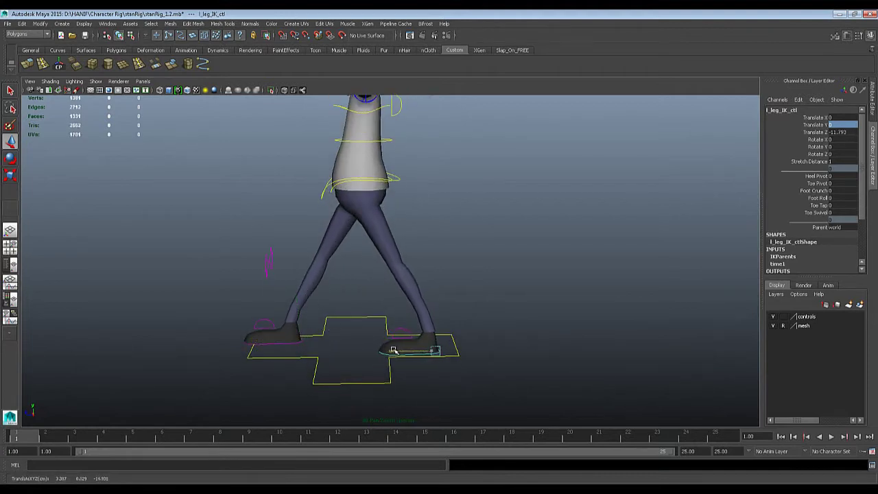
Step: Raise the right foot's toes by setting its Heel Pivot to about -41
{"action": "left_click", "coordinate": [295, 339]}
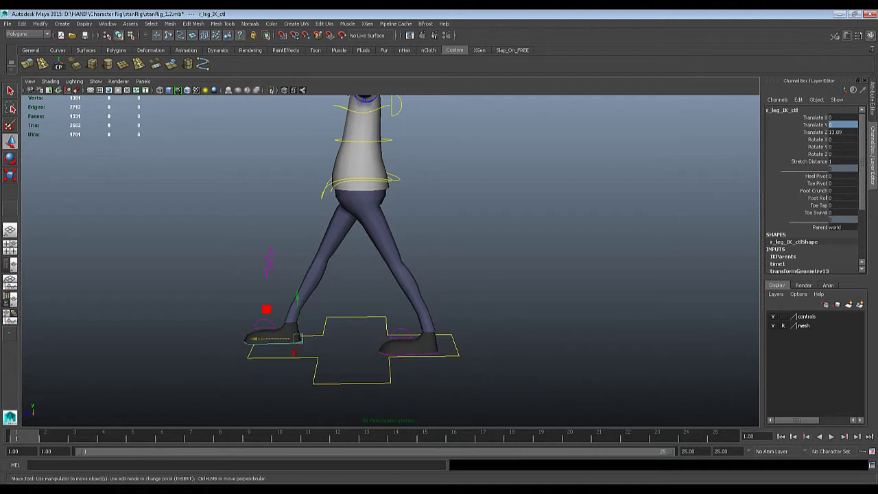
{"action": "left_click", "coordinate": [816, 175]}
{"action": "middle_click_drag", "start_coordinate": [527, 218], "coordinate": [339, 227]}
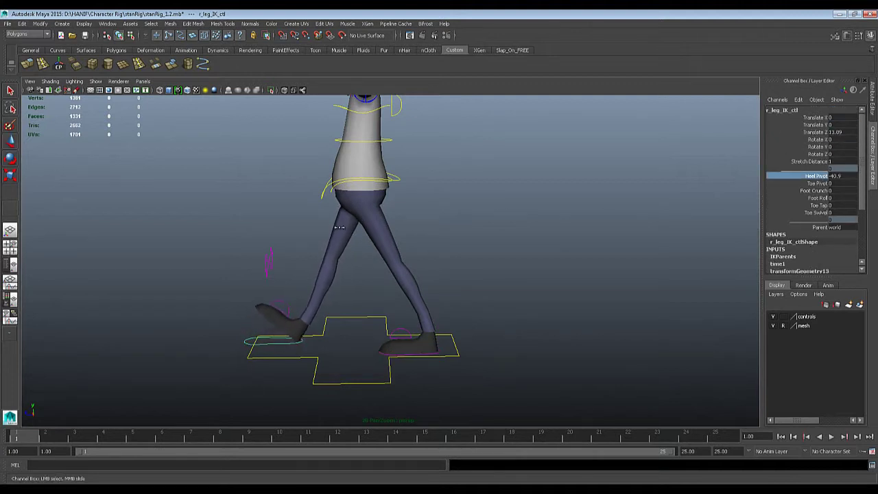
Step: Lift the left foot's heel by setting its Toe Pivot to 22
{"action": "left_click", "coordinate": [423, 352]}
{"action": "key", "text": "w"}
{"action": "left_click", "coordinate": [809, 183]}
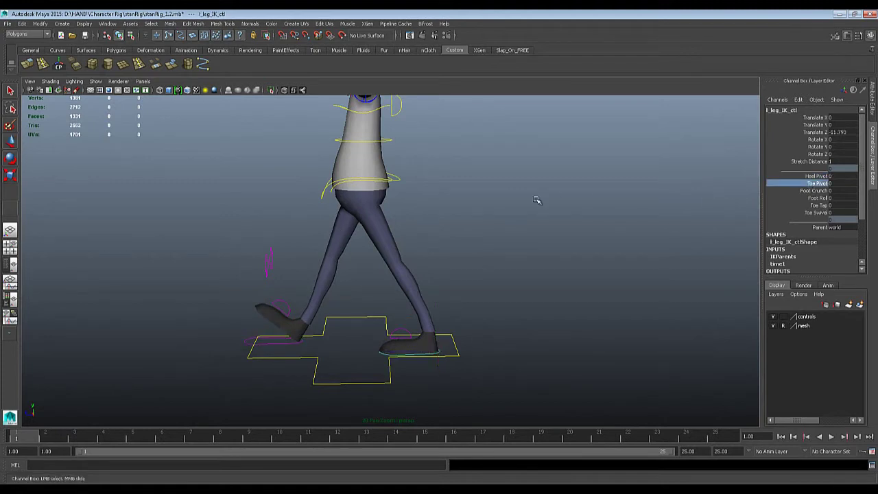
{"action": "middle_click_drag", "start_coordinate": [537, 199], "coordinate": [639, 210]}
{"action": "key", "text": "w"}
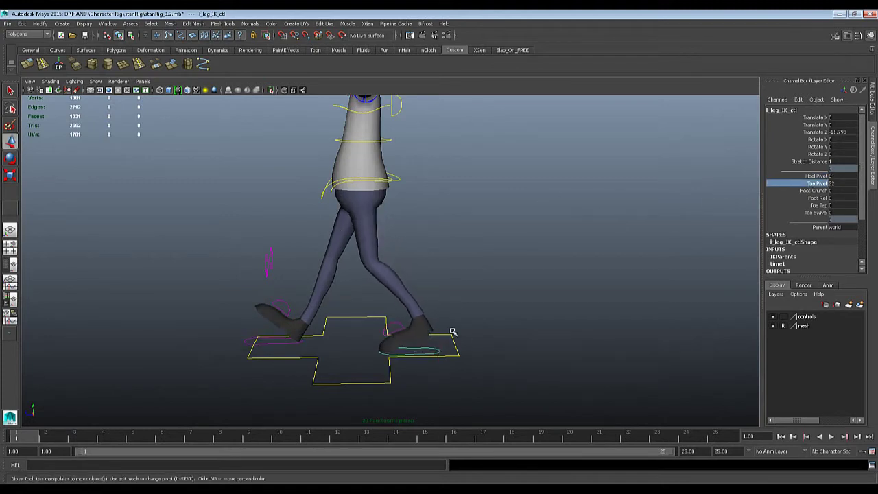
Step: Widen the stride by moving the left foot to a Translate Z of about -13.05 and the right foot to about 14.2
{"action": "left_click_drag", "start_coordinate": [392, 351], "coordinate": [404, 353]}
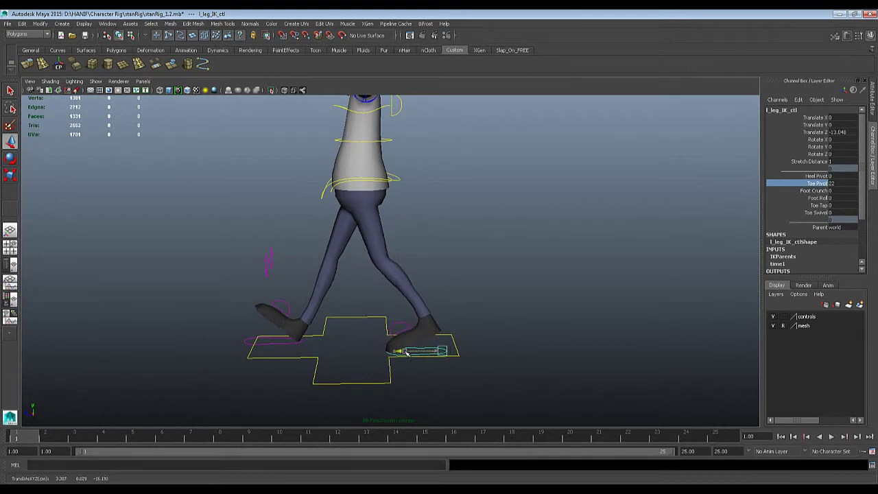
{"action": "scroll", "coordinate": [345, 308], "scroll_direction": "down", "scroll_amount": 2}
{"action": "middle_click_drag", "start_coordinate": [305, 297], "coordinate": [288, 347], "text": "alt"}
{"action": "left_click_drag", "start_coordinate": [288, 347], "coordinate": [322, 349], "text": "alt"}
{"action": "scroll", "coordinate": [323, 349], "scroll_direction": "up", "scroll_amount": 2}
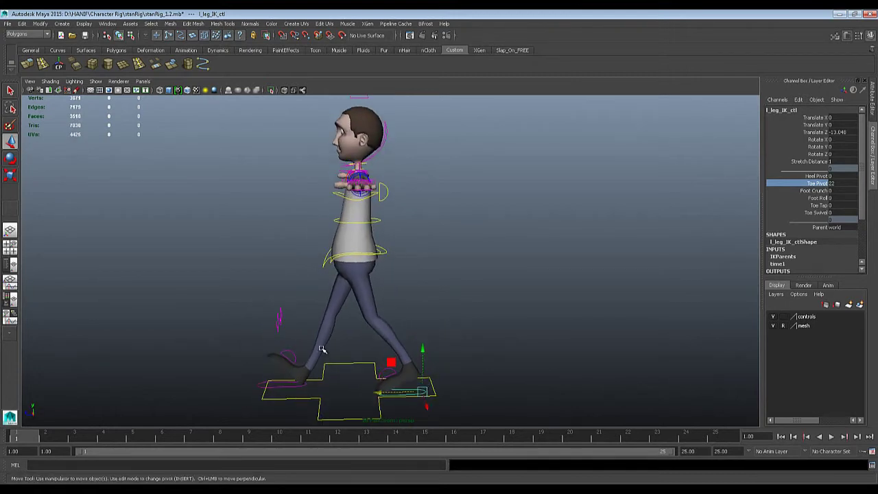
{"action": "middle_click_drag", "start_coordinate": [323, 349], "coordinate": [333, 337], "text": "alt"}
{"action": "left_click_drag", "start_coordinate": [333, 337], "coordinate": [330, 313], "text": "alt"}
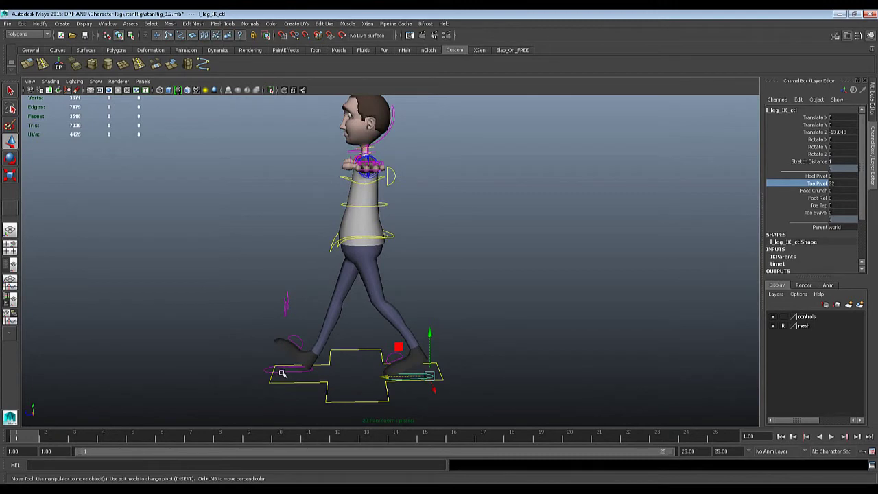
{"action": "left_click", "coordinate": [281, 373]}
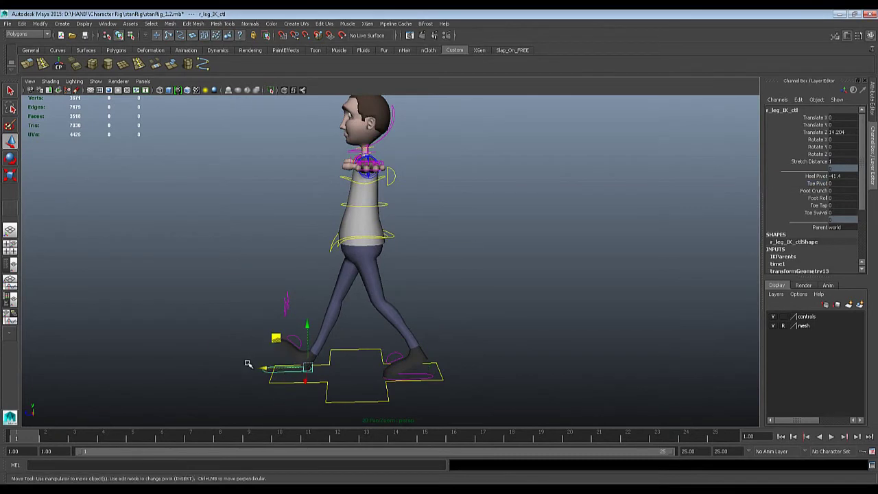
Step: Show the whole character in a maximized orthographic side view and hide the grid
{"action": "key", "text": "space"}
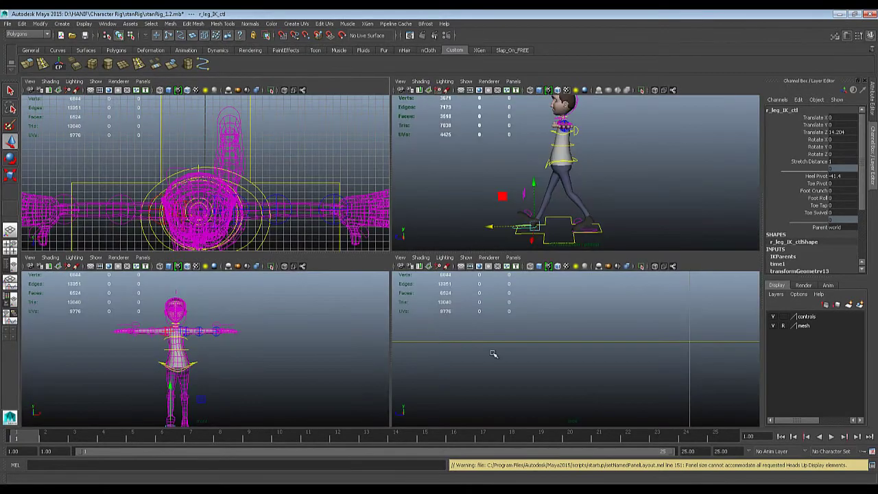
{"action": "scroll", "coordinate": [494, 354], "scroll_direction": "down", "scroll_amount": 5}
{"action": "key", "text": "f"}
{"action": "key", "text": "space"}
{"action": "scroll", "coordinate": [631, 343], "scroll_direction": "down", "scroll_amount": 8}
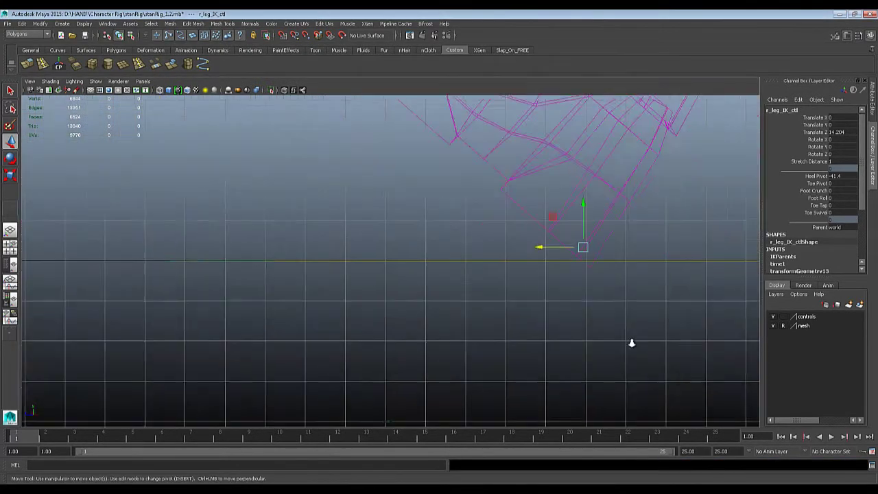
{"action": "scroll", "coordinate": [590, 275], "scroll_direction": "down", "scroll_amount": 6}
{"action": "middle_click_drag", "start_coordinate": [591, 186], "coordinate": [533, 322], "text": "alt"}
{"action": "scroll", "coordinate": [534, 320], "scroll_direction": "down", "scroll_amount": 1}
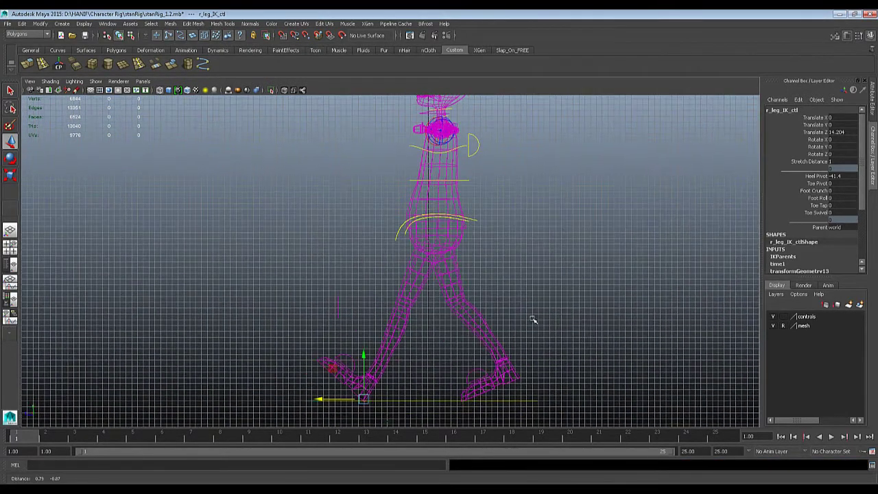
{"action": "left_click", "coordinate": [89, 91]}
{"action": "middle_click_drag", "start_coordinate": [429, 297], "coordinate": [405, 339], "text": "alt"}
{"action": "scroll", "coordinate": [431, 308], "scroll_direction": "down", "scroll_amount": 1}
{"action": "scroll", "coordinate": [431, 309], "scroll_direction": "down", "scroll_amount": 1}
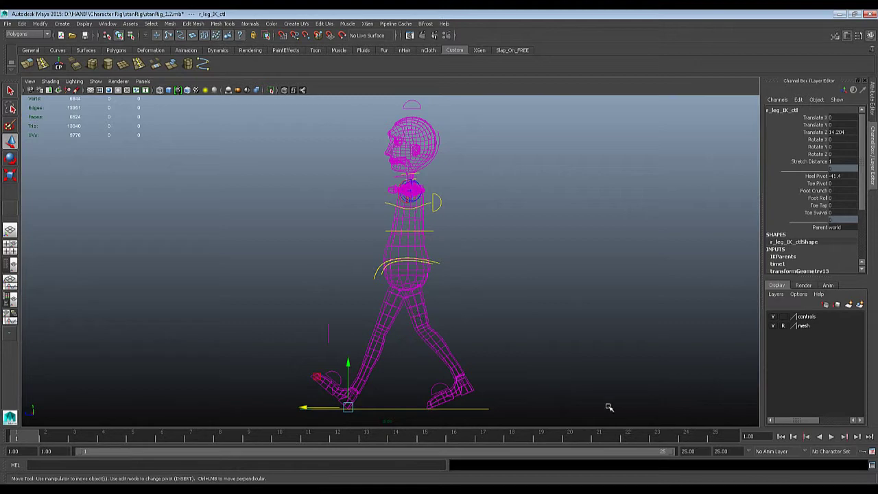
Step: Move the left foot control back to a Translate Z of about -14.2 in the side view, undoing any further shift
{"action": "key", "text": "space"}
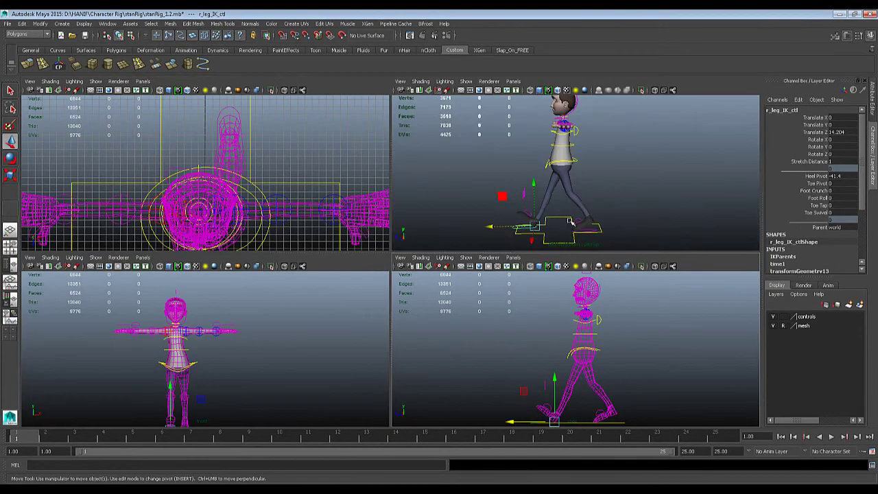
{"action": "left_click", "coordinate": [583, 225]}
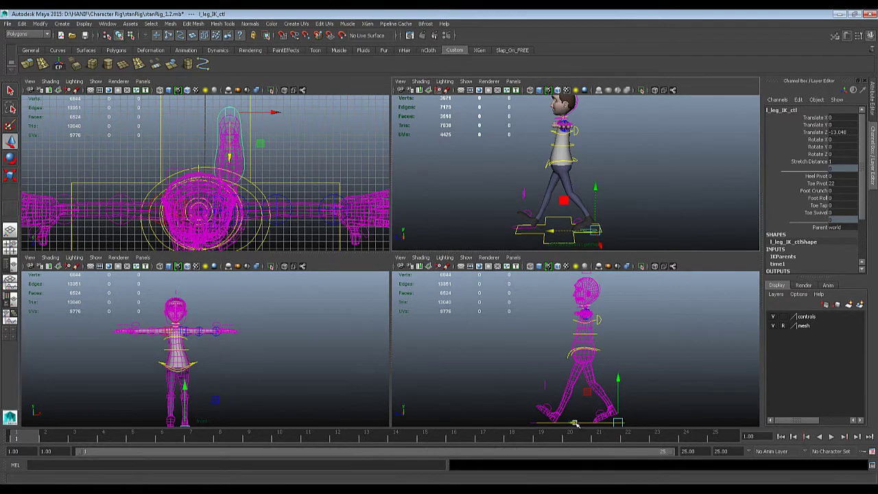
{"action": "left_click_drag", "start_coordinate": [576, 424], "coordinate": [564, 416]}
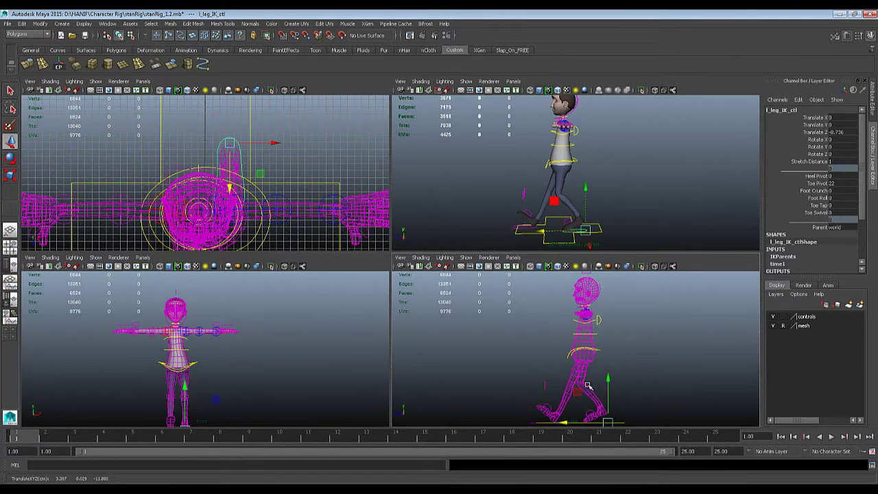
{"action": "key", "text": "space"}
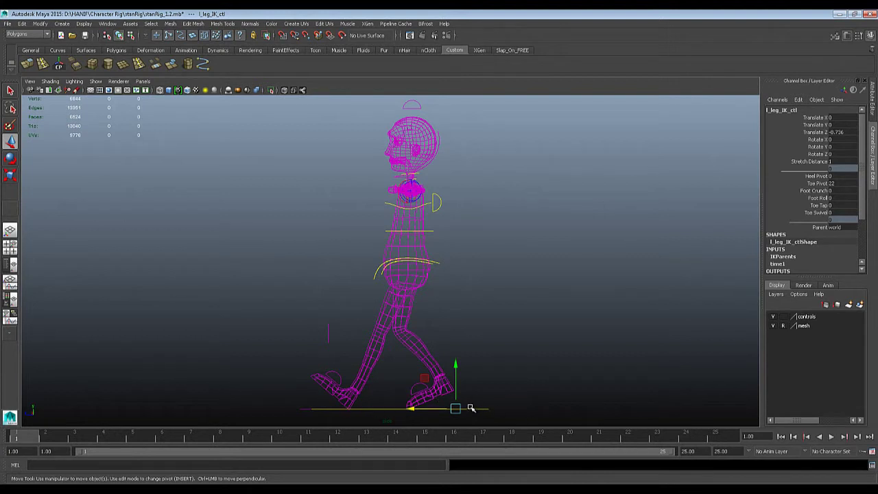
{"action": "left_click_drag", "start_coordinate": [412, 408], "coordinate": [437, 409]}
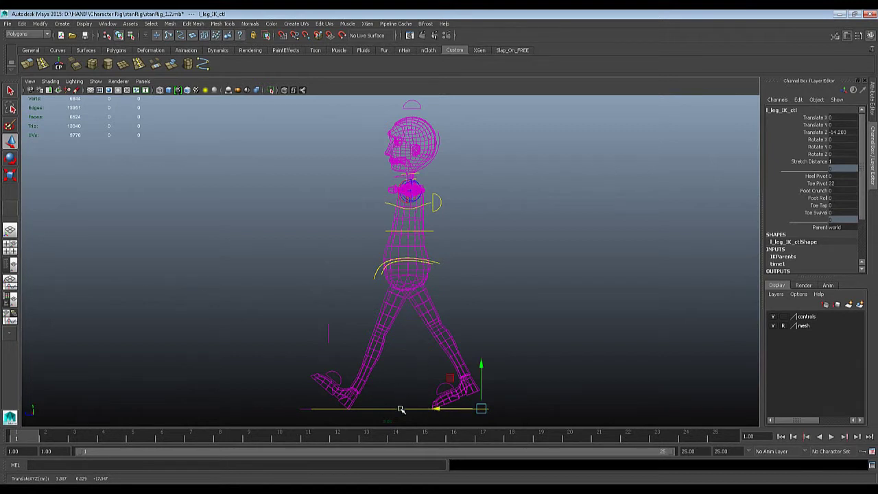
{"action": "left_click_drag", "start_coordinate": [439, 407], "coordinate": [408, 404]}
{"action": "key", "text": "ctrl+z"}
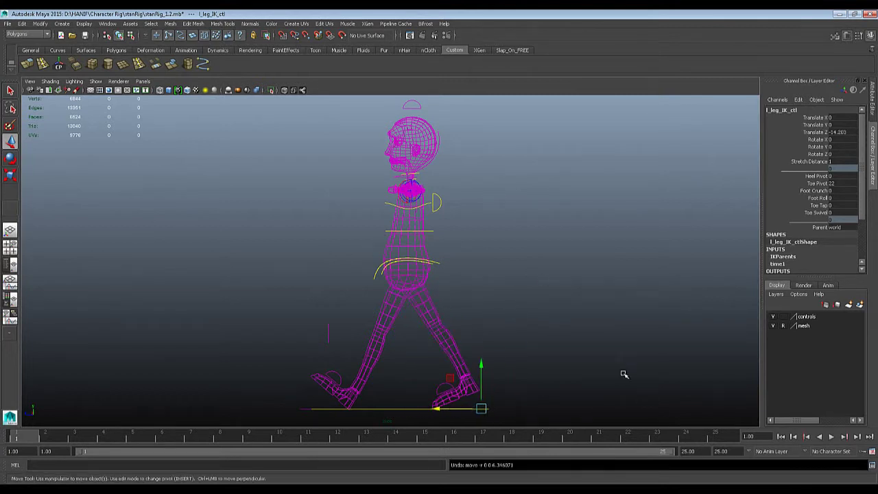
Step: Return to the perspective view, select both foot IK controls and key the contact pose at frame 1
{"action": "key", "text": "space"}
{"action": "key", "text": "space"}
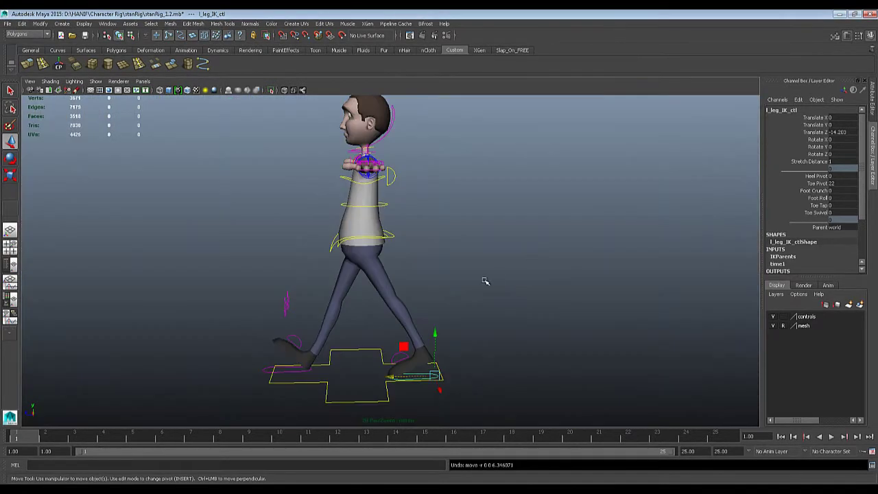
{"action": "left_click_drag", "start_coordinate": [485, 281], "coordinate": [274, 392], "text": "alt"}
{"action": "left_click", "coordinate": [301, 351]}
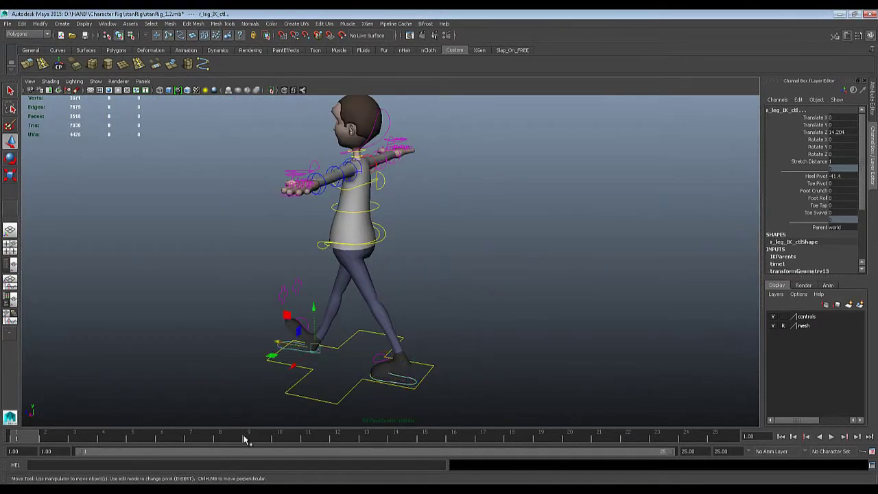
{"action": "key", "text": "s"}
{"action": "left_click_drag", "start_coordinate": [265, 353], "coordinate": [307, 369], "text": "alt"}
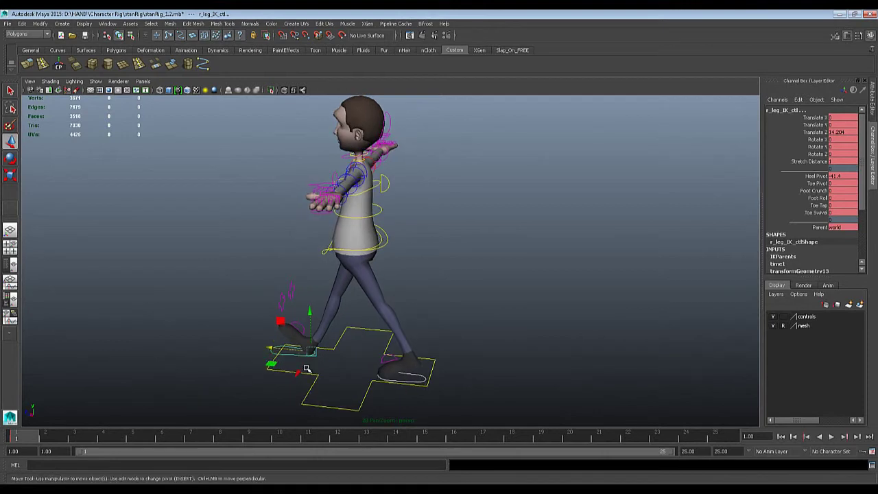
Step: Select the left and right foot controls in turn and inspect their keyed channels from different angles
{"action": "left_click", "coordinate": [327, 357]}
{"action": "left_click", "coordinate": [292, 354]}
{"action": "left_click", "coordinate": [423, 376]}
{"action": "left_click_drag", "start_coordinate": [423, 375], "coordinate": [390, 358], "text": "alt"}
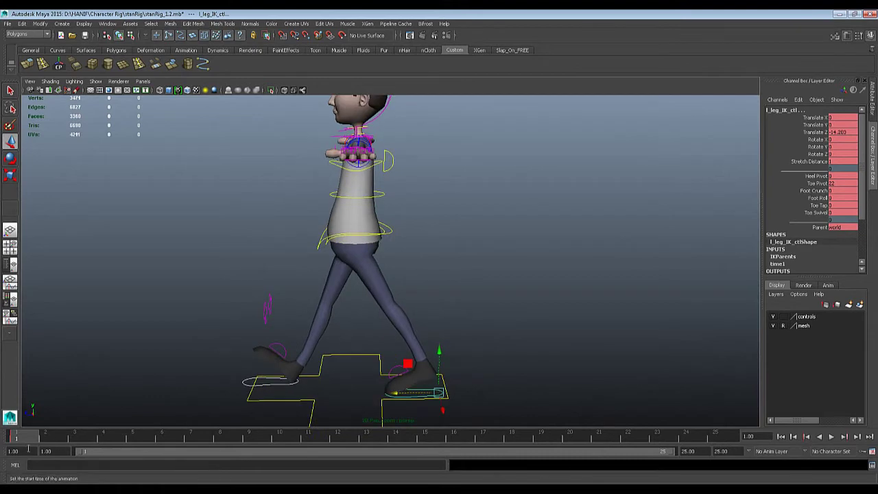
{"action": "left_click", "coordinate": [271, 384]}
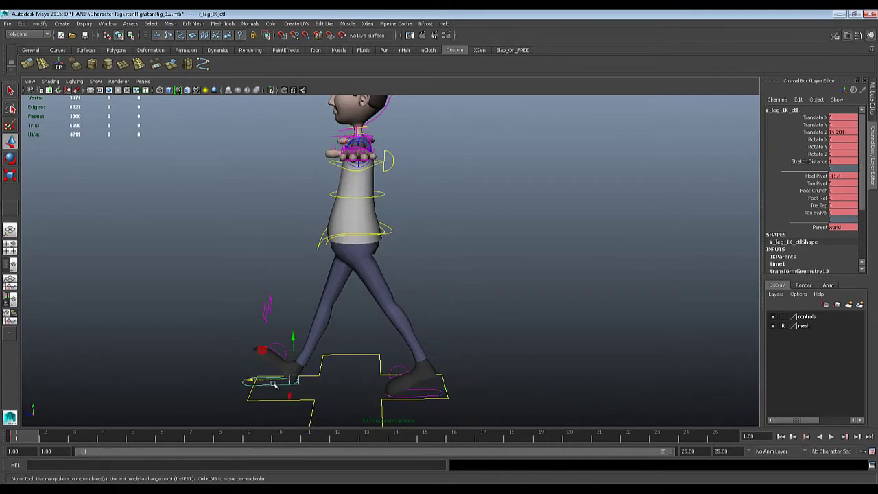
{"action": "left_click_drag", "start_coordinate": [268, 385], "coordinate": [502, 330], "text": "alt"}
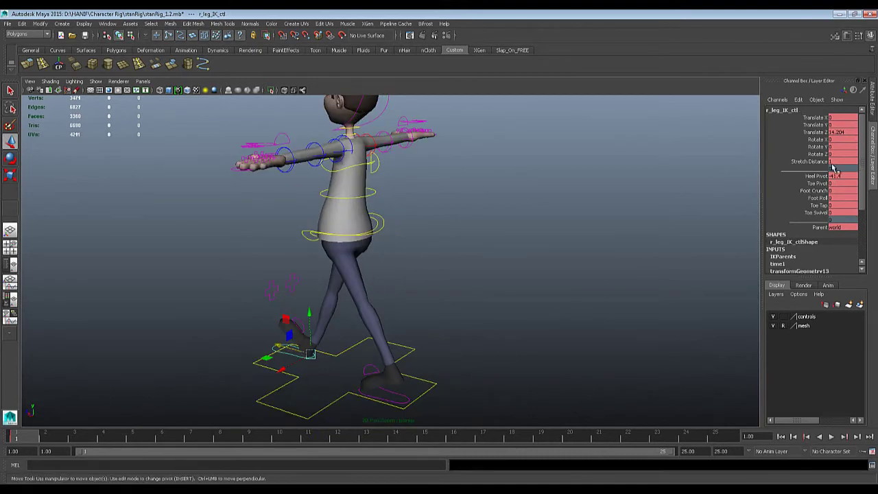
Step: Round the right foot control's values at frame 1, setting Translate Z to 14 and Heel Pivot to -41
{"action": "right_click_drag", "start_coordinate": [427, 368], "coordinate": [728, 192], "text": "alt"}
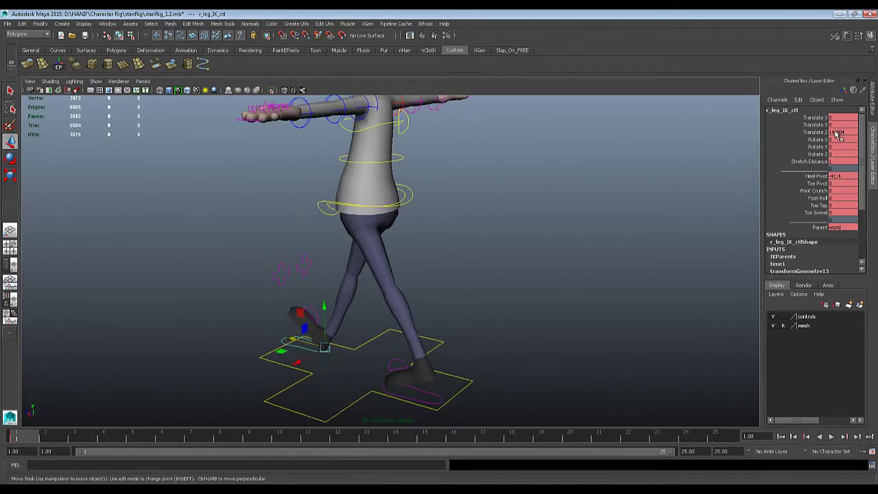
{"action": "left_click_drag", "start_coordinate": [544, 266], "coordinate": [576, 264], "text": "alt"}
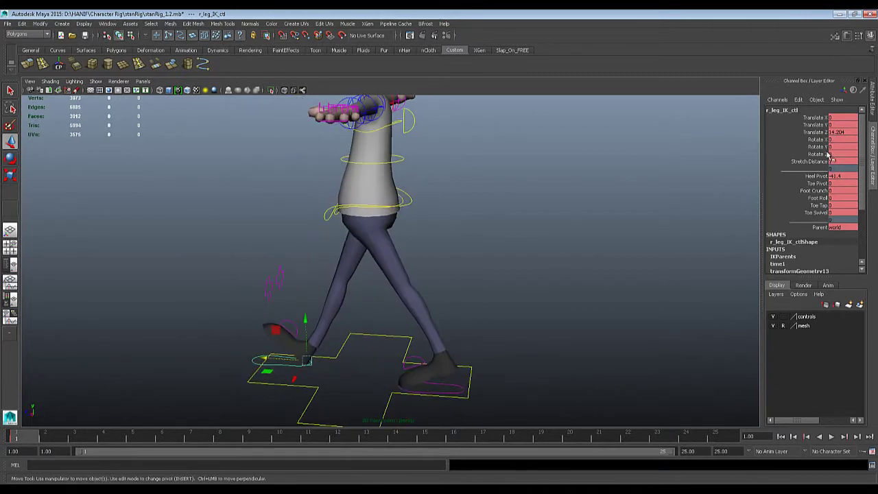
{"action": "left_click", "coordinate": [841, 132]}
{"action": "type", "text": "14"}
{"action": "key", "text": "Return"}
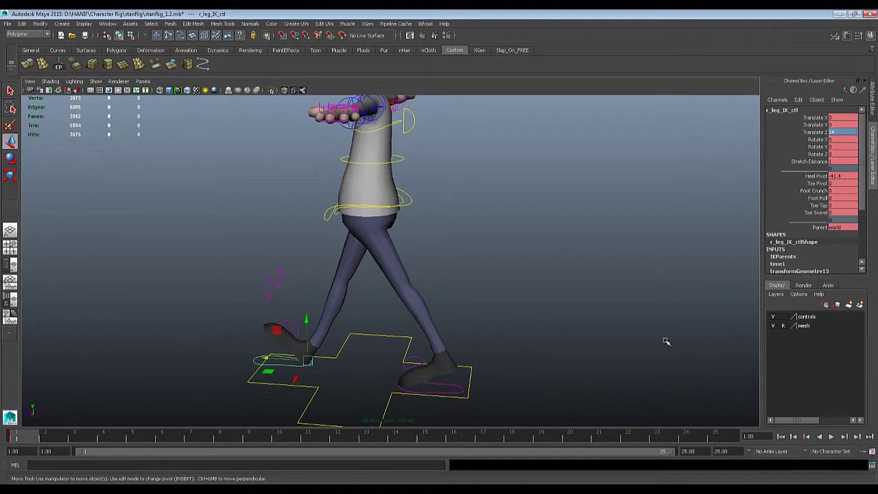
{"action": "double_click", "coordinate": [855, 176]}
{"action": "type", "text": "-"}
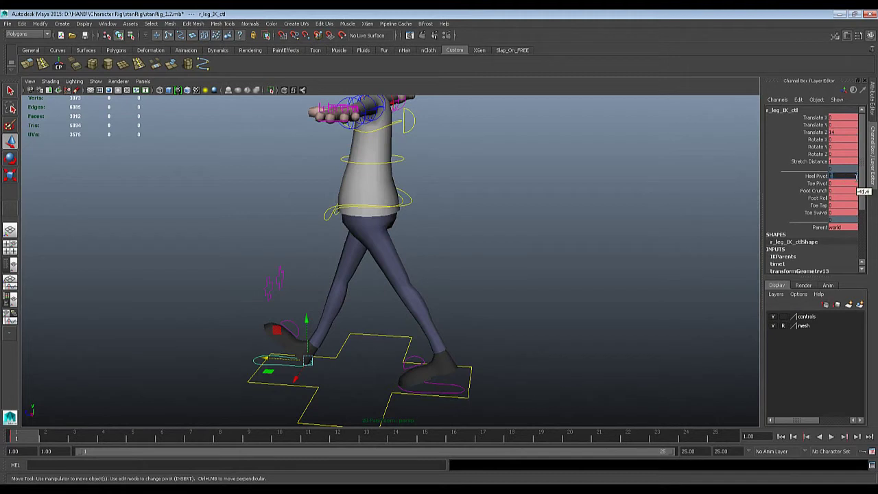
{"action": "key", "text": "Return"}
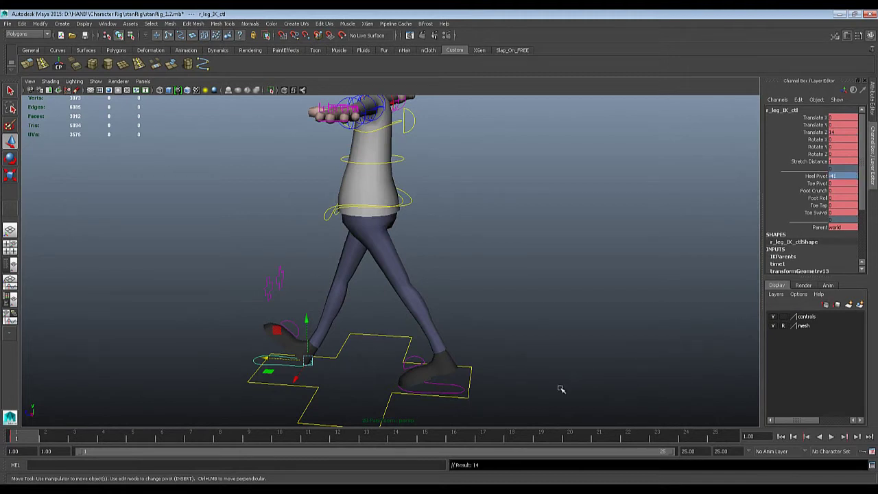
Step: Select the left foot control and set its Translate Z to -14
{"action": "left_click", "coordinate": [452, 387]}
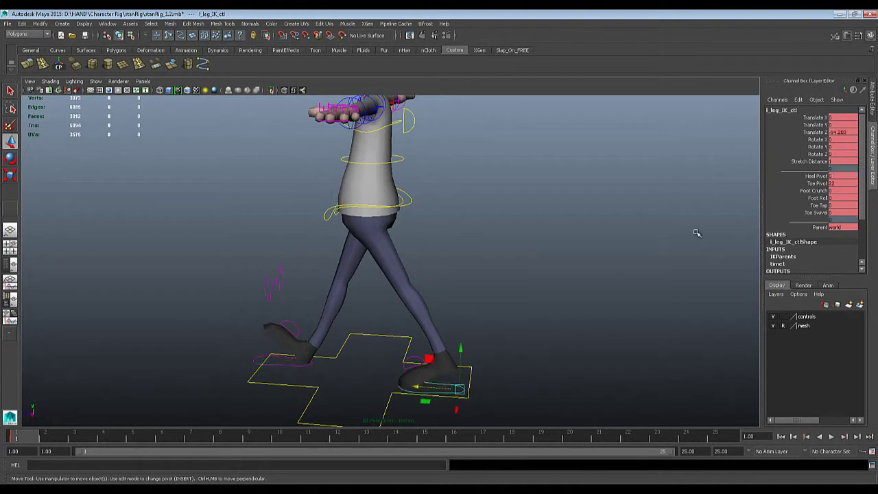
{"action": "double_click", "coordinate": [859, 133]}
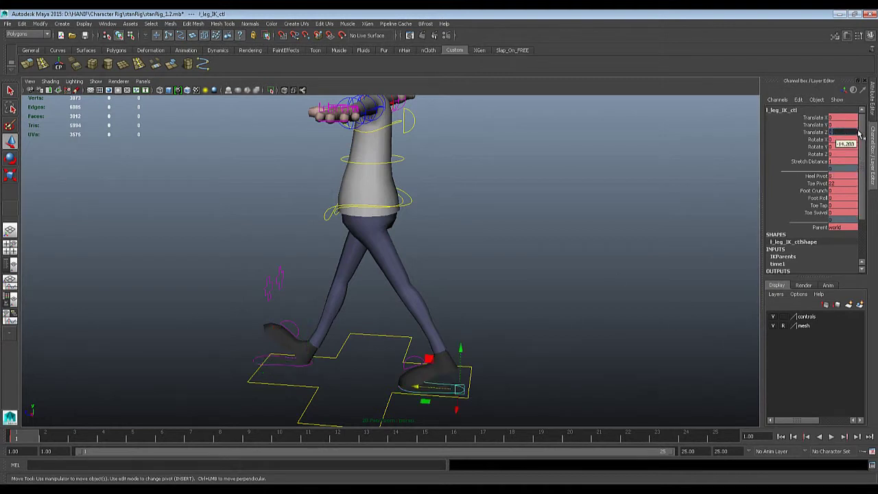
{"action": "type", "text": "-14"}
{"action": "key", "text": "Return"}
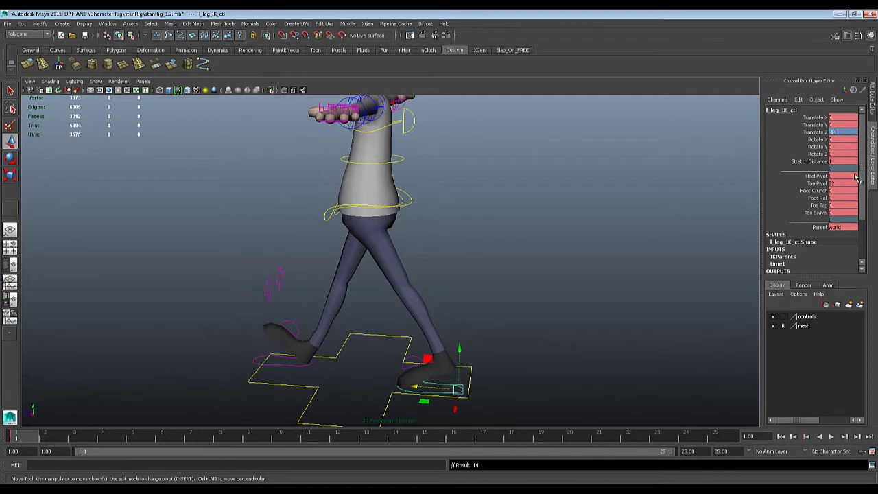
Step: Select both foot controls, check the contact frames in the walk cycle chart, and key the contact pose at frames 1 and 25
{"action": "left_click_drag", "start_coordinate": [396, 336], "coordinate": [471, 287], "text": "alt"}
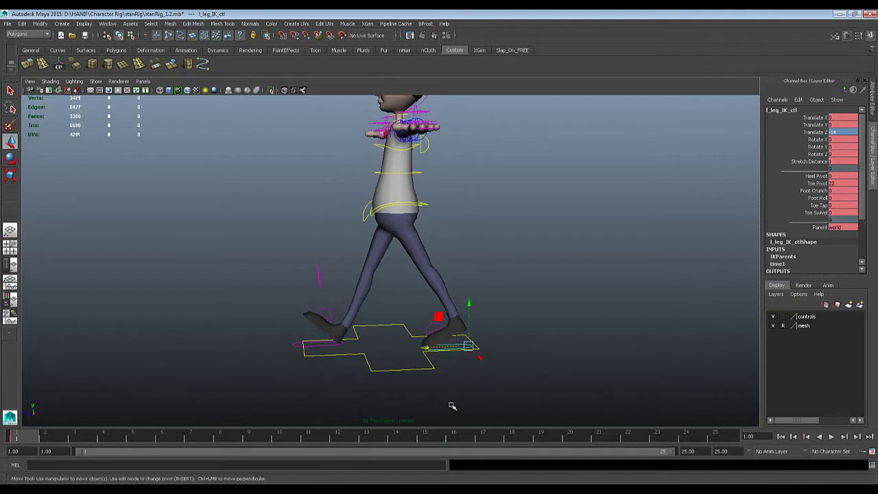
{"action": "left_click", "coordinate": [320, 344], "text": "shift"}
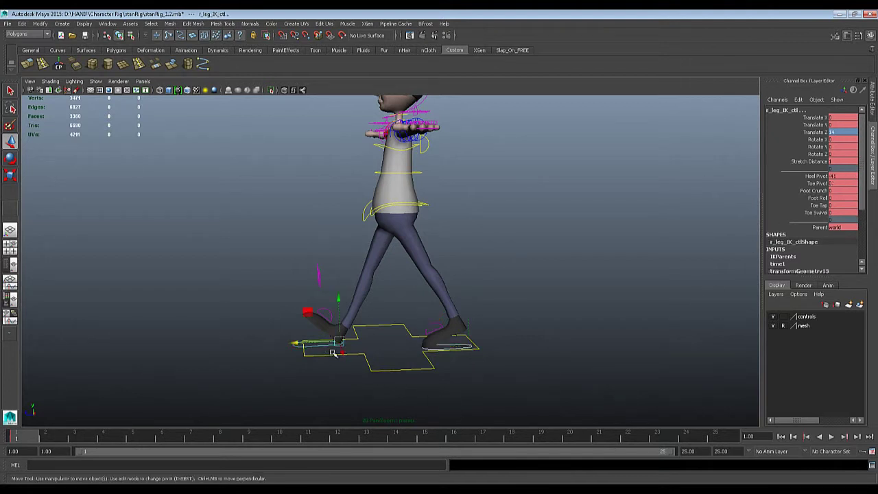
{"action": "scroll", "coordinate": [383, 360], "scroll_direction": "down", "scroll_amount": 1}
{"action": "left_click_drag", "start_coordinate": [386, 361], "coordinate": [356, 362], "text": "alt"}
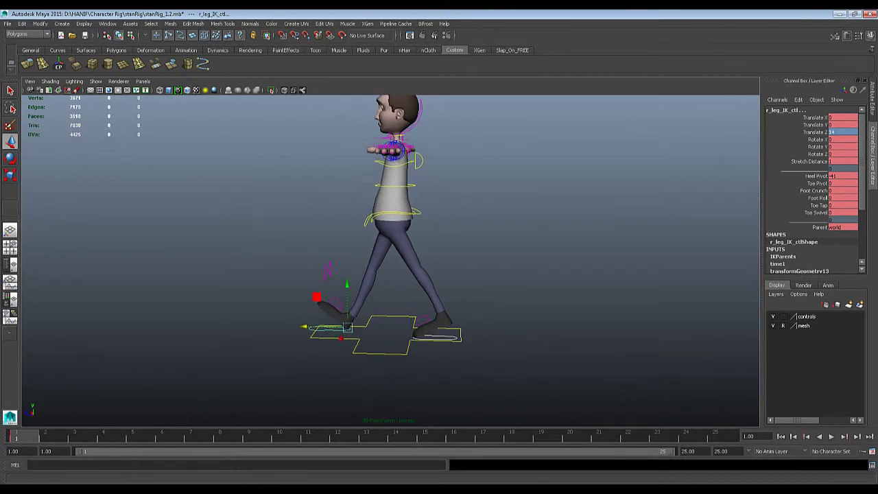
{"action": "key", "text": "alt+Tab"}
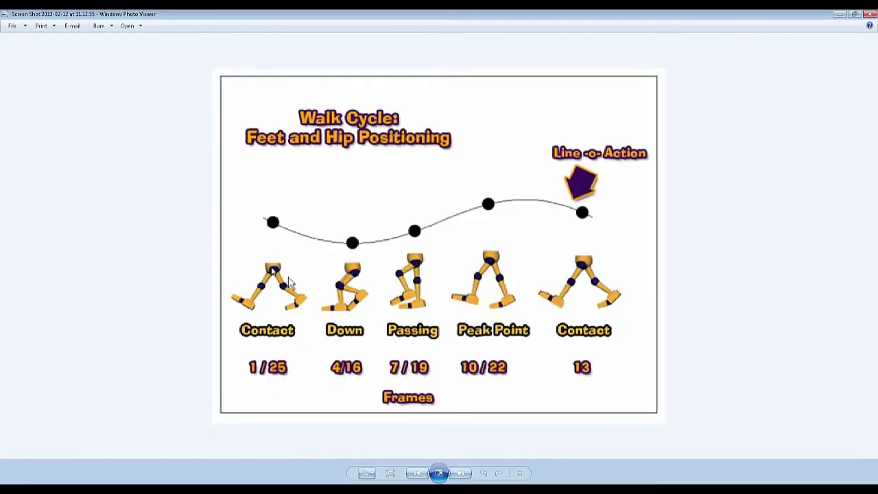
{"action": "key", "text": "alt+Tab"}
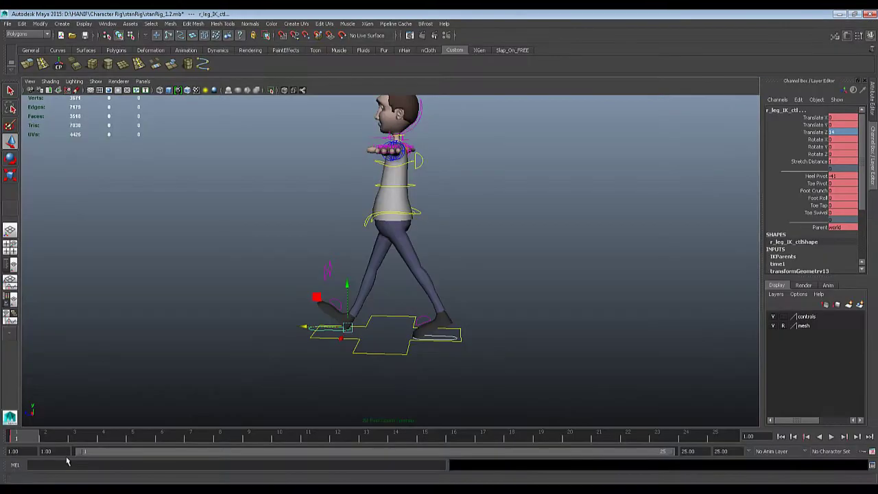
{"action": "key", "text": "s"}
{"action": "mouse_move", "coordinate": [18, 439]}
{"action": "left_mouse_down"}
{"action": "mouse_move", "coordinate": [494, 439]}
{"action": "mouse_move", "coordinate": [750, 425]}
{"action": "left_mouse_up"}
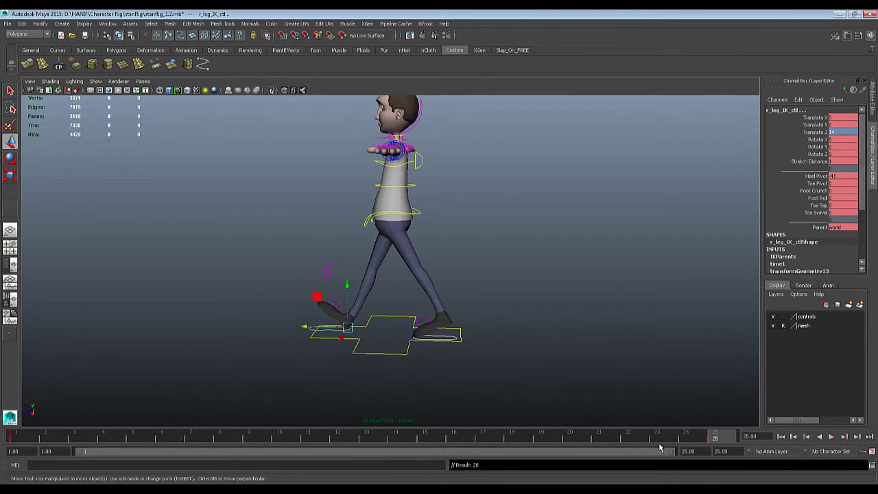
{"action": "key", "text": "alt+v"}
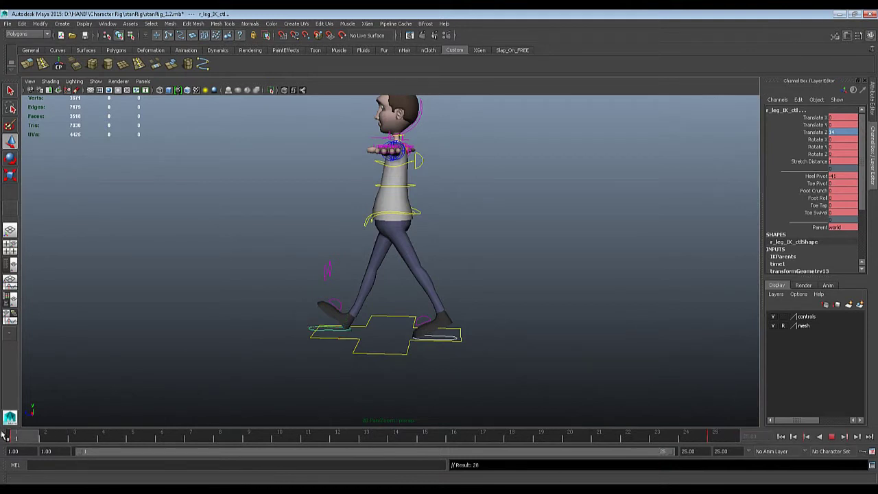
{"action": "key", "text": "alt+v"}
Step: Consult the walk cycle chart for the opposite contact pose and move the current time to frame 13
{"action": "scroll", "coordinate": [215, 284], "scroll_direction": "up", "scroll_amount": 2}
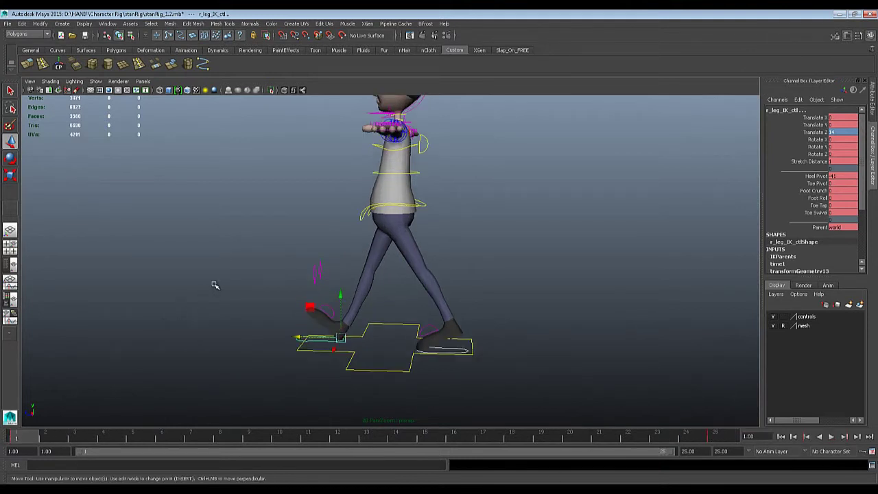
{"action": "left_click_drag", "start_coordinate": [215, 284], "coordinate": [281, 294], "text": "alt"}
{"action": "key", "text": "alt+Tab"}
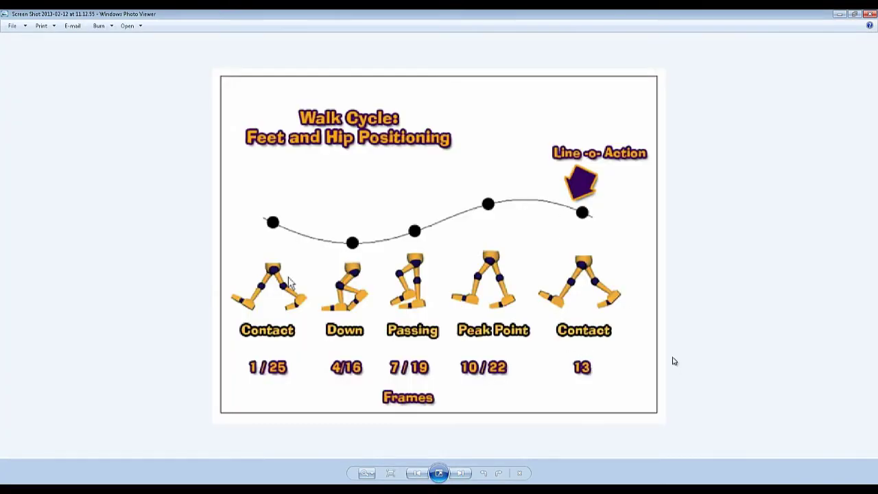
{"action": "key", "text": "alt+Tab"}
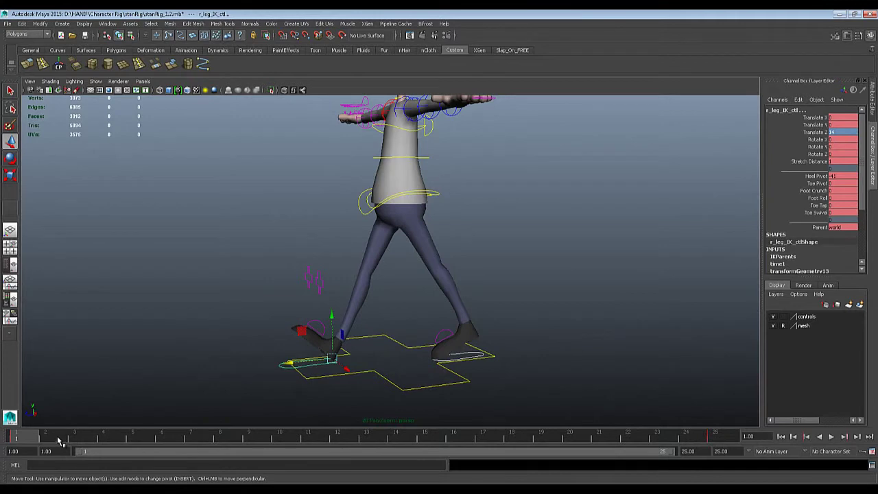
{"action": "left_click_drag", "start_coordinate": [58, 441], "coordinate": [366, 439]}
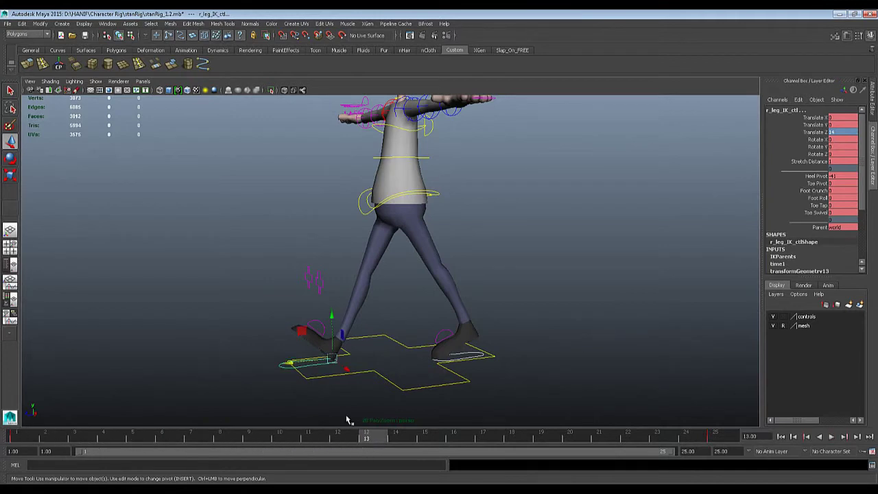
{"action": "mouse_move", "coordinate": [352, 330]}
{"action": "left_mouse_down", "text": "alt"}
{"action": "mouse_move", "coordinate": [386, 349]}
{"action": "mouse_move", "coordinate": [418, 308]}
{"action": "mouse_move", "coordinate": [329, 323]}
{"action": "mouse_move", "coordinate": [349, 336]}
{"action": "left_mouse_up", "text": "alt"}
{"action": "key", "text": "alt+Tab"}
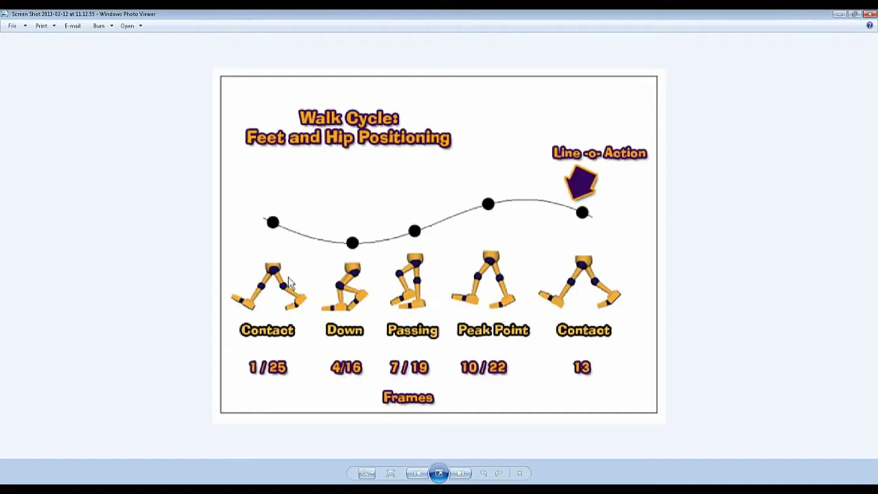
{"action": "key", "text": "alt+Tab"}
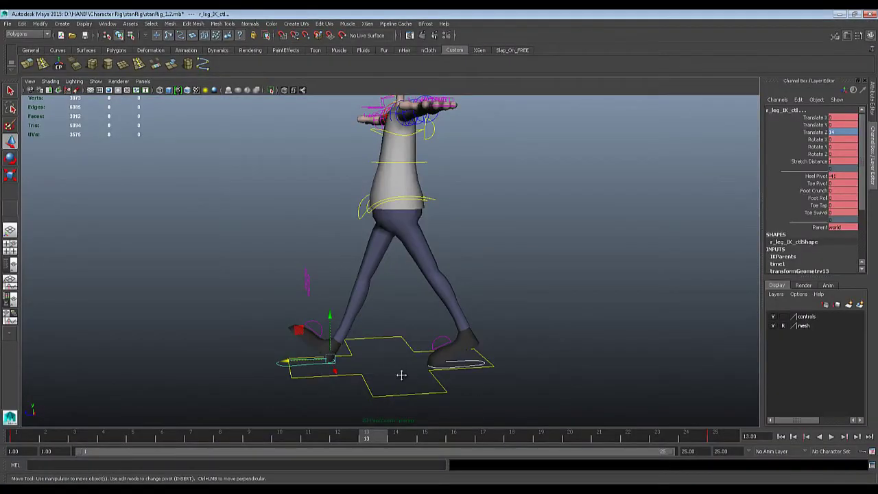
{"action": "mouse_move", "coordinate": [401, 374]}
{"action": "left_mouse_down", "text": "alt"}
{"action": "mouse_move", "coordinate": [414, 382]}
{"action": "mouse_move", "coordinate": [402, 378]}
{"action": "left_mouse_up", "text": "alt"}
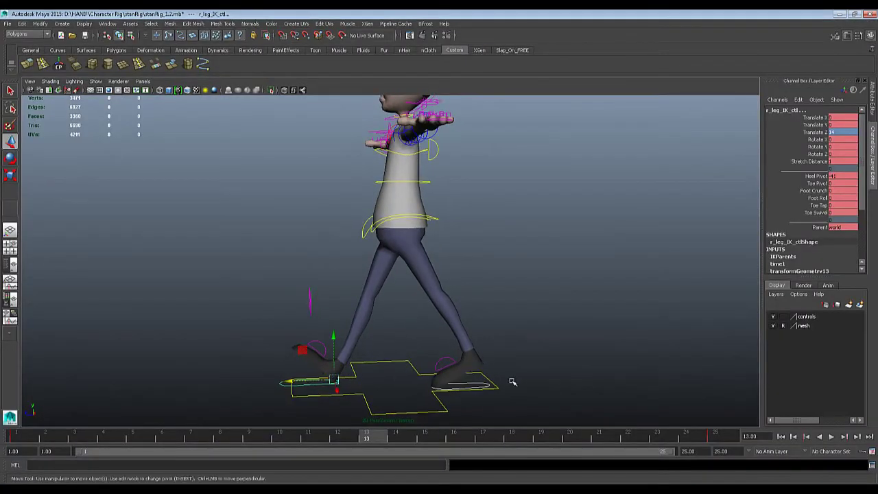
{"action": "left_click_drag", "start_coordinate": [511, 382], "coordinate": [347, 400], "text": "alt"}
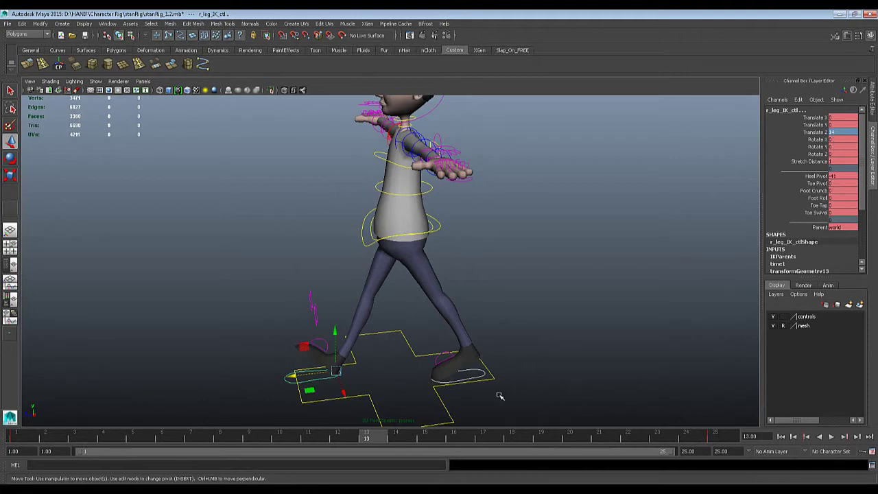
Step: Check the right foot control's values at frame 13 and set the left foot control's Translate Z to 14
{"action": "left_click", "coordinate": [320, 374]}
{"action": "left_click", "coordinate": [319, 376]}
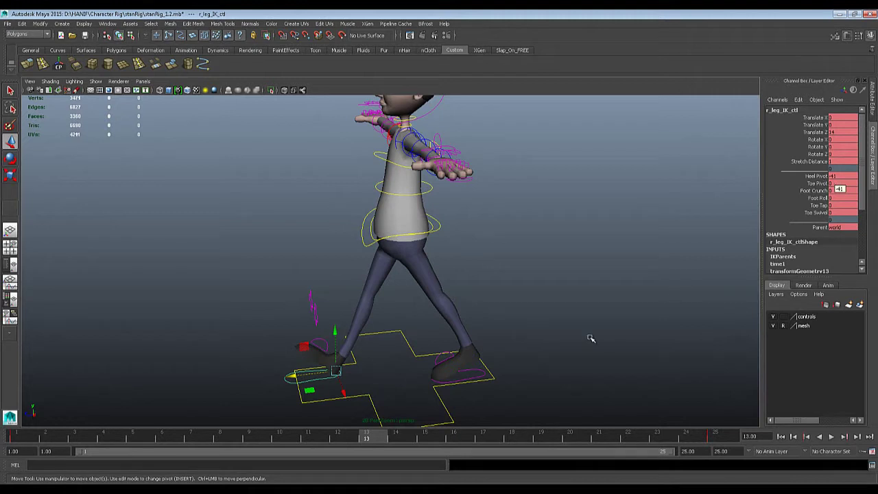
{"action": "left_click", "coordinate": [475, 371]}
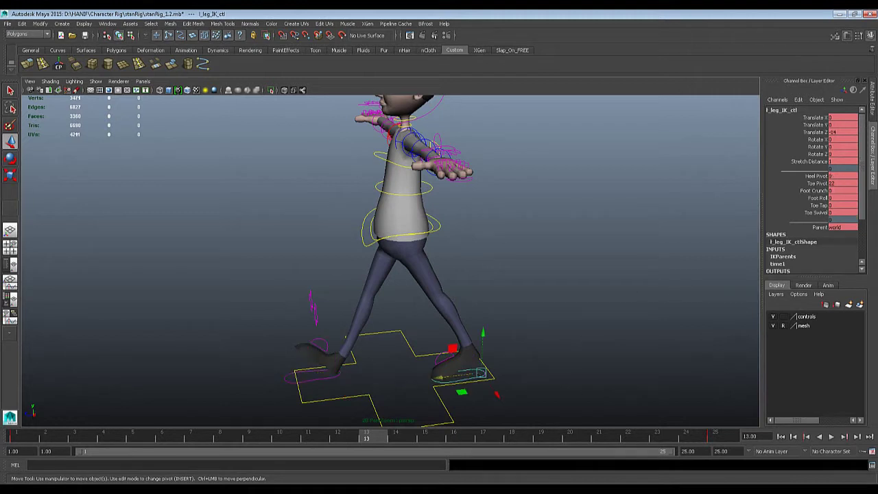
{"action": "double_click", "coordinate": [838, 131]}
{"action": "type", "text": "-14"}
{"action": "key", "text": "Return"}
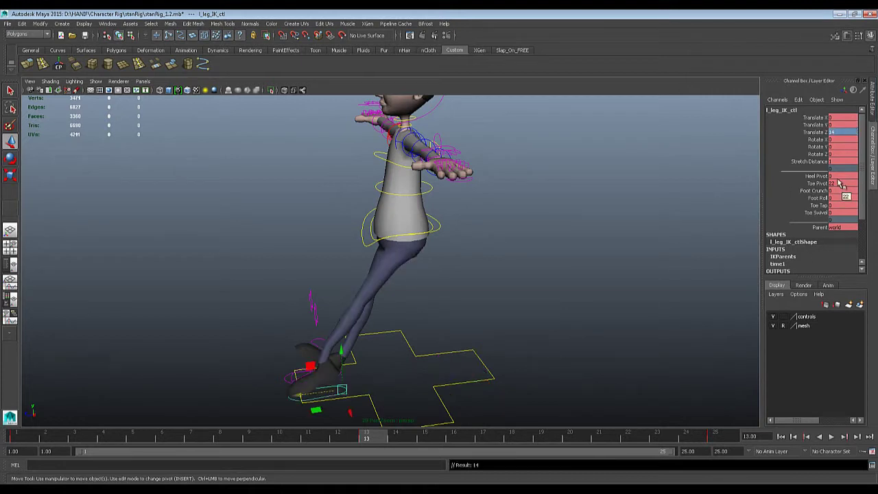
Step: Set the left foot control's Heel Pivot to -41 and Toe Pivot to 0 at frame 13
{"action": "double_click", "coordinate": [838, 176]}
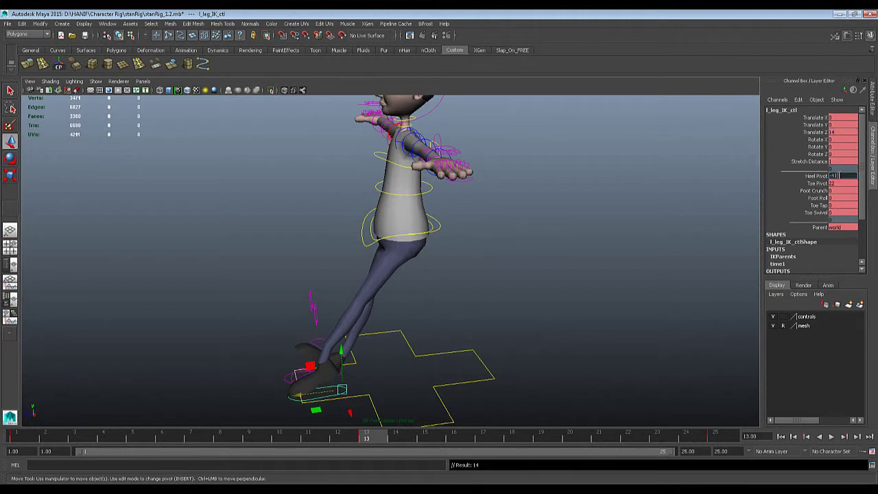
{"action": "type", "text": "-41"}
{"action": "key", "text": "Return"}
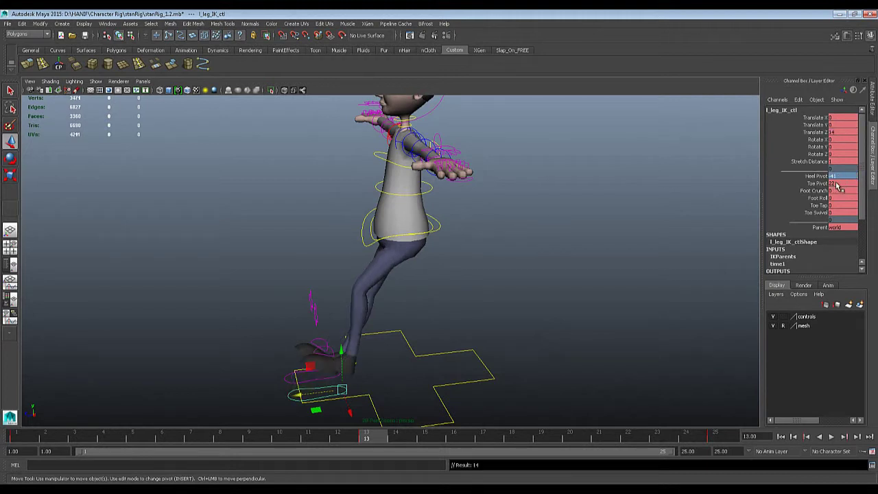
{"action": "double_click", "coordinate": [840, 183]}
{"action": "key", "text": "Return"}
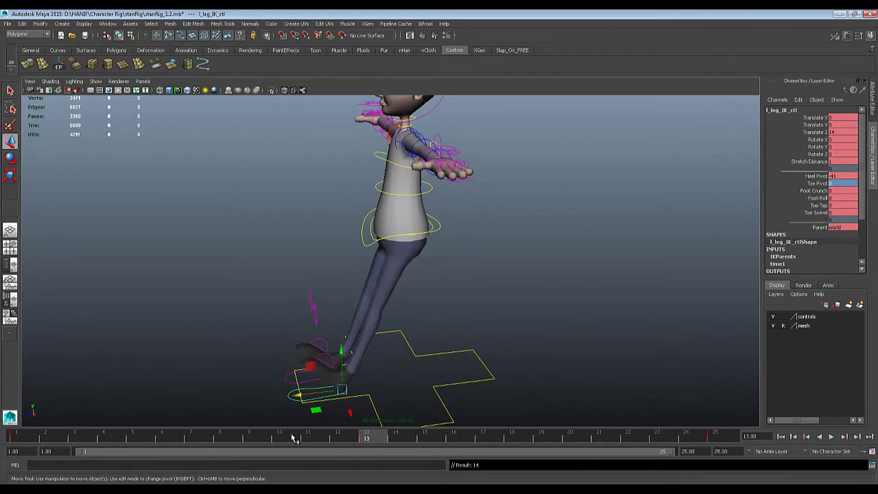
Step: Play the foot motion briefly, return to frame 1, and compare the channel values of the left and right foot controls
{"action": "key", "text": "alt+v"}
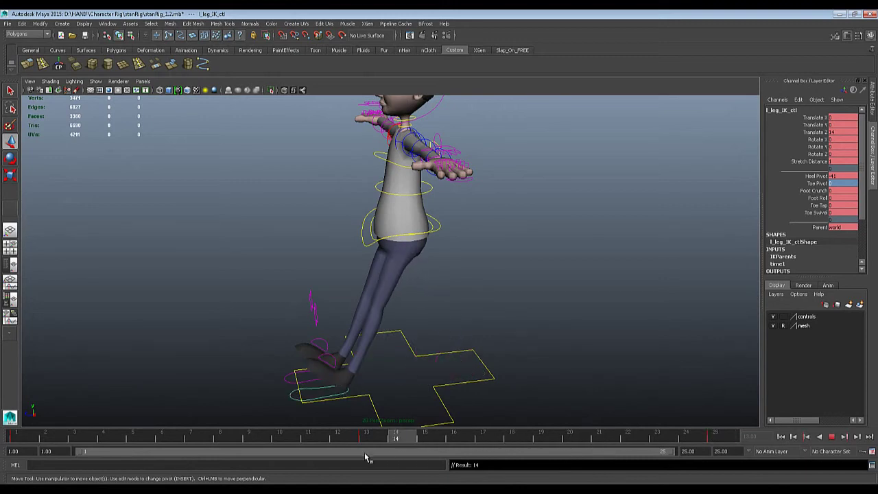
{"action": "key", "text": "Escape"}
{"action": "left_click_drag", "start_coordinate": [356, 378], "coordinate": [301, 405], "text": "alt"}
{"action": "left_click_drag", "start_coordinate": [212, 440], "coordinate": [4, 437]}
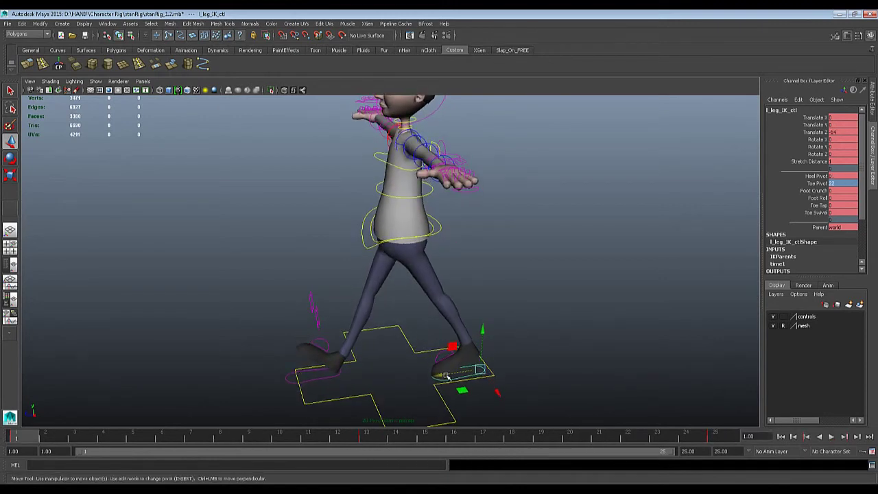
{"action": "left_click", "coordinate": [410, 384]}
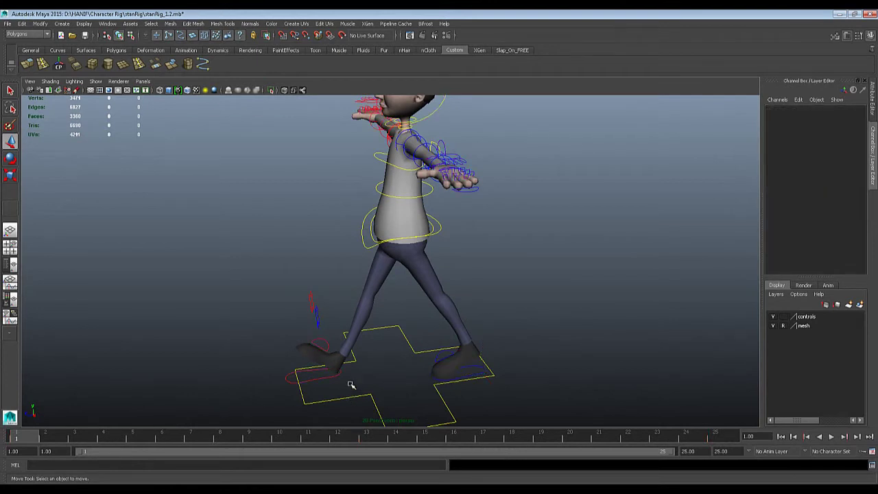
{"action": "left_click", "coordinate": [320, 378]}
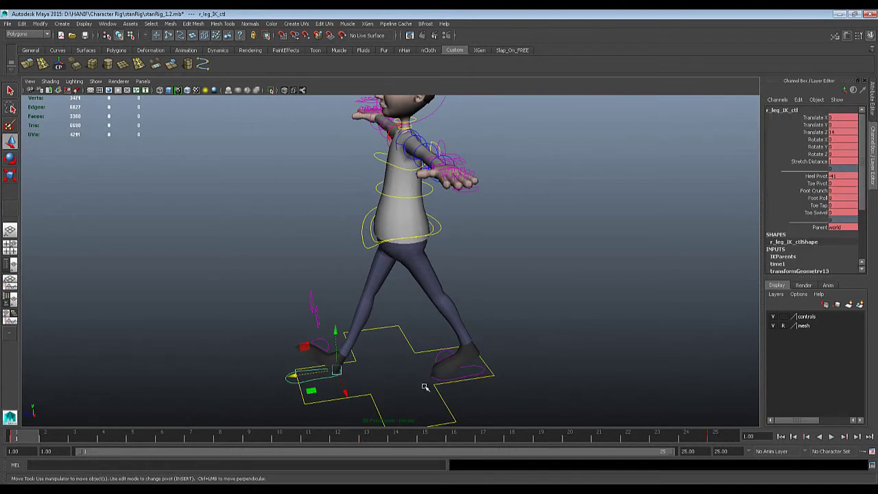
{"action": "left_click", "coordinate": [472, 374]}
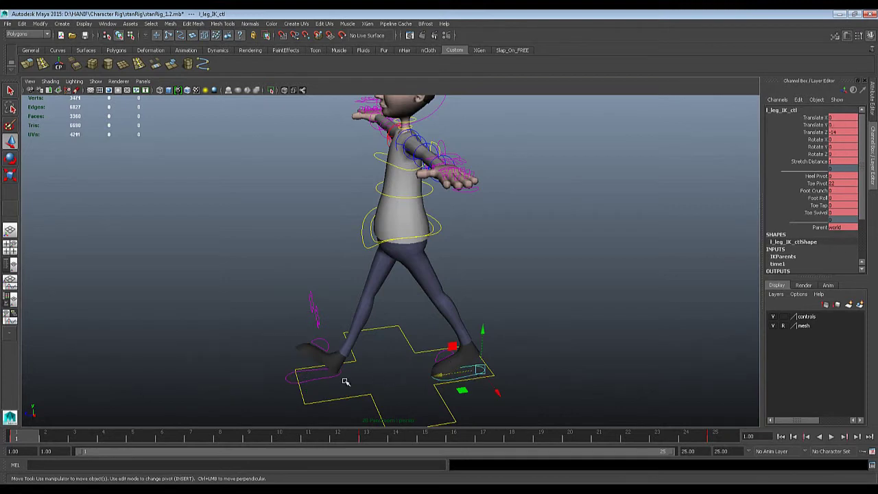
{"action": "left_click", "coordinate": [317, 379]}
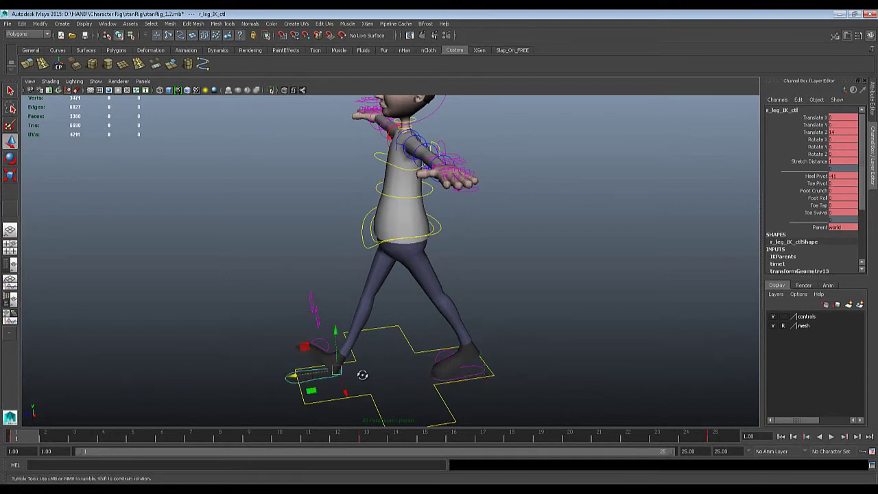
Step: Review the foot motion from the side and check the left foot control's channel values at frame 1
{"action": "left_click_drag", "start_coordinate": [362, 374], "coordinate": [308, 377], "text": "alt"}
{"action": "mouse_move", "coordinate": [299, 439]}
{"action": "left_mouse_down"}
{"action": "mouse_move", "coordinate": [375, 441]}
{"action": "mouse_move", "coordinate": [3, 450]}
{"action": "left_mouse_up"}
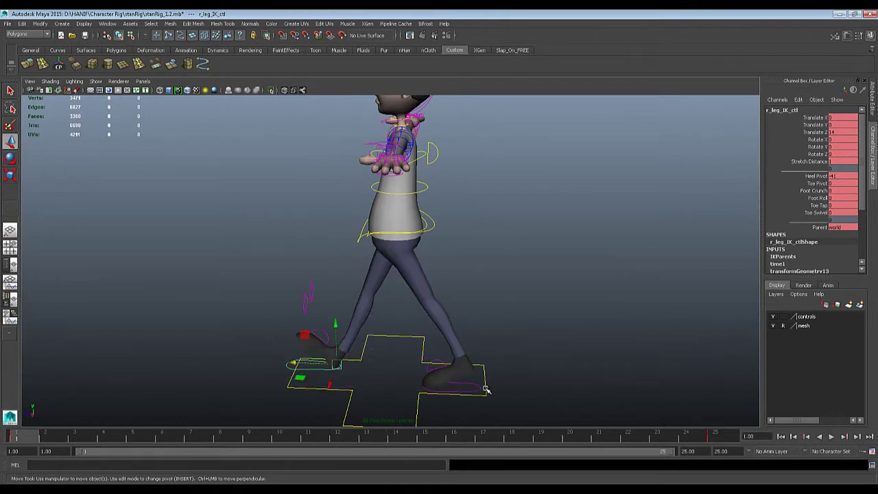
{"action": "left_click_drag", "start_coordinate": [180, 443], "coordinate": [6, 448]}
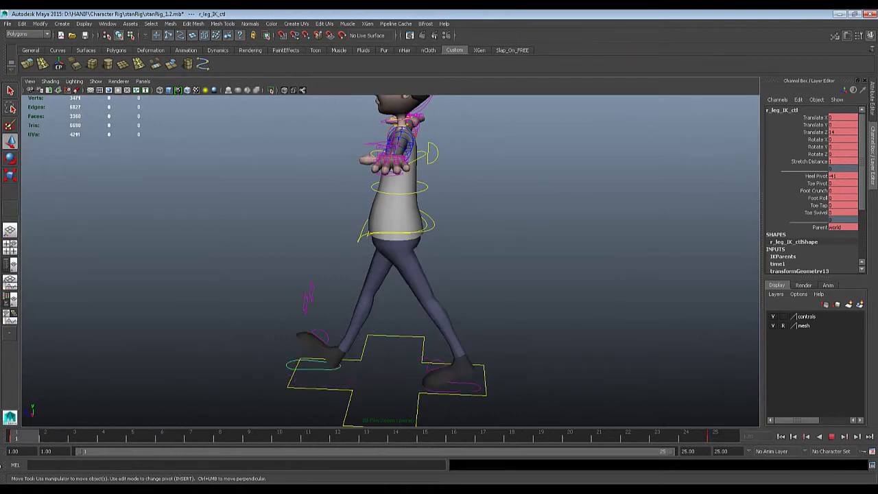
{"action": "left_click", "coordinate": [470, 387]}
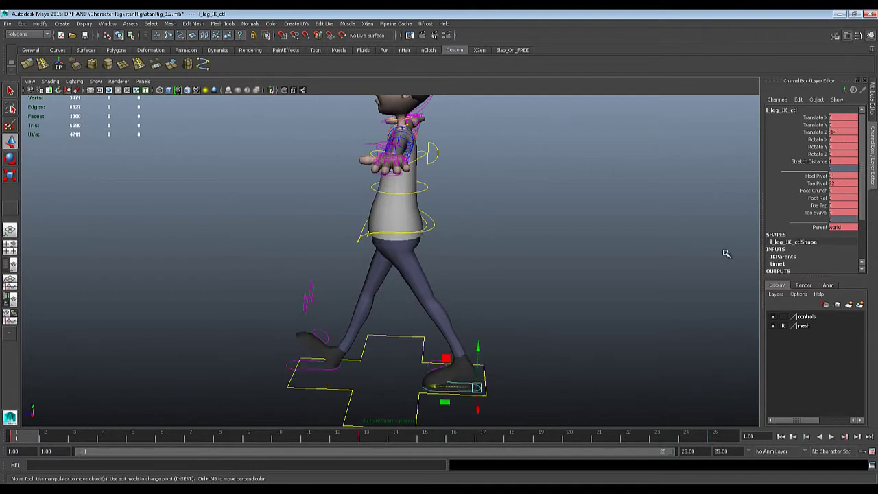
Step: Move the current time to frame 13 and set the right foot control's Translate Z to -14
{"action": "left_click_drag", "start_coordinate": [351, 441], "coordinate": [369, 439]}
{"action": "left_click_drag", "start_coordinate": [284, 366], "coordinate": [334, 393], "text": "alt"}
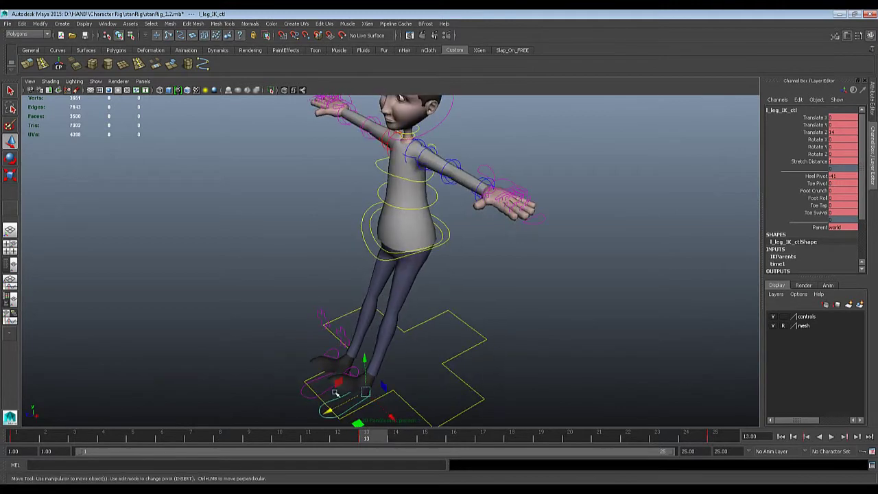
{"action": "left_click", "coordinate": [304, 397]}
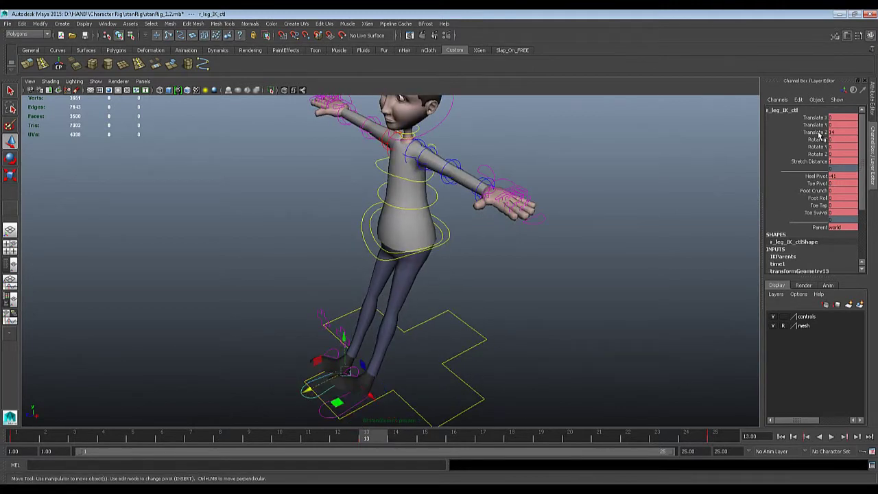
{"action": "double_click", "coordinate": [842, 132]}
{"action": "key", "text": "Return"}
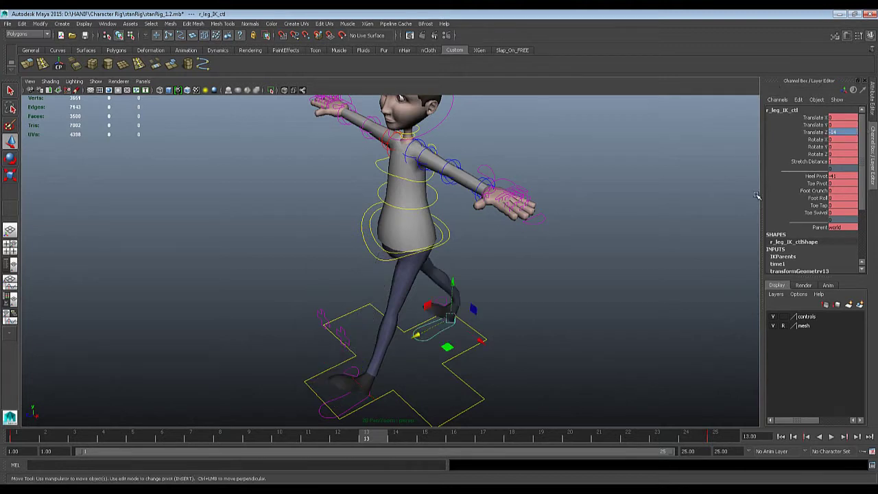
Step: Set the right foot control's Heel Pivot to 0 and Toe Pivot to 22 at frame 13
{"action": "double_click", "coordinate": [843, 175]}
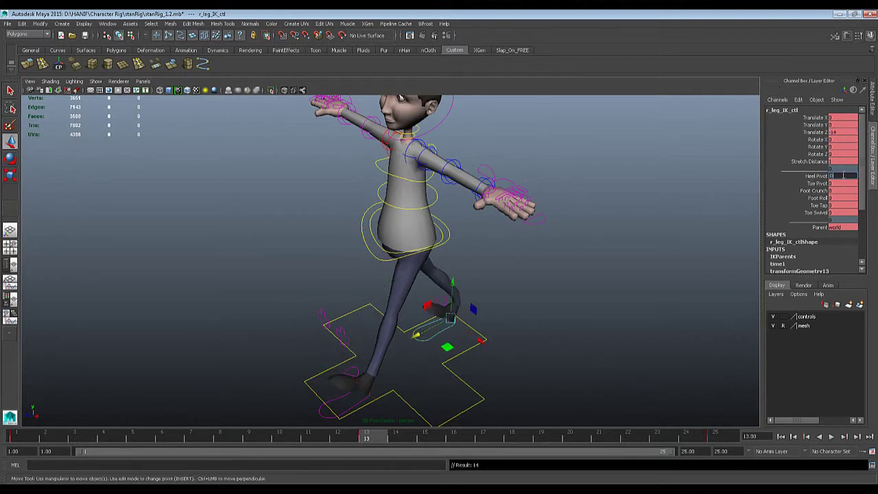
{"action": "key", "text": "Return"}
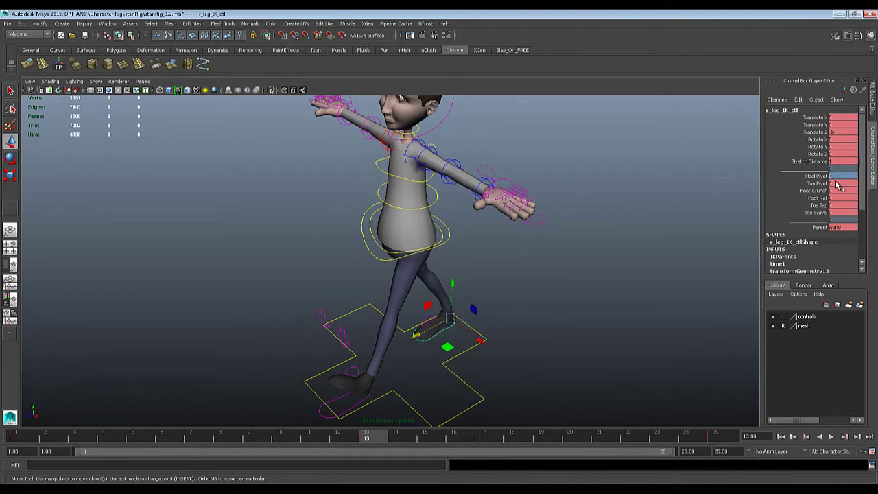
{"action": "double_click", "coordinate": [841, 182]}
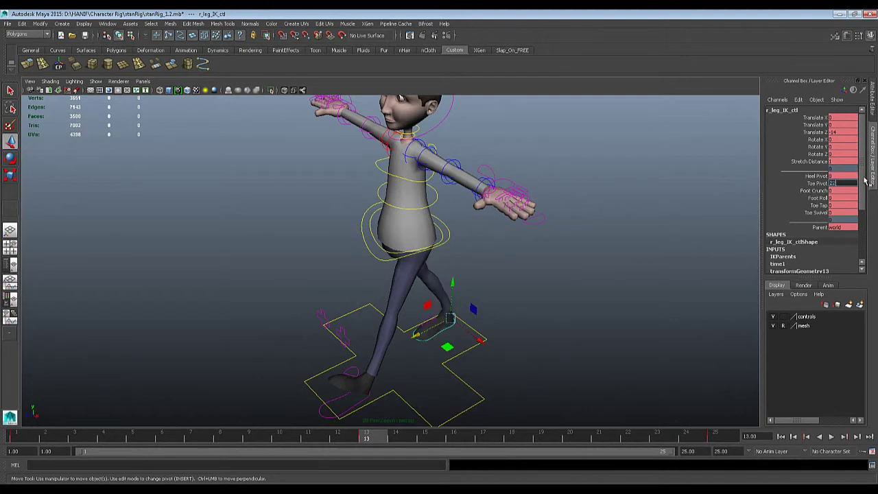
{"action": "type", "text": "22"}
{"action": "key", "text": "Return"}
{"action": "left_click_drag", "start_coordinate": [547, 297], "coordinate": [471, 273], "text": "alt"}
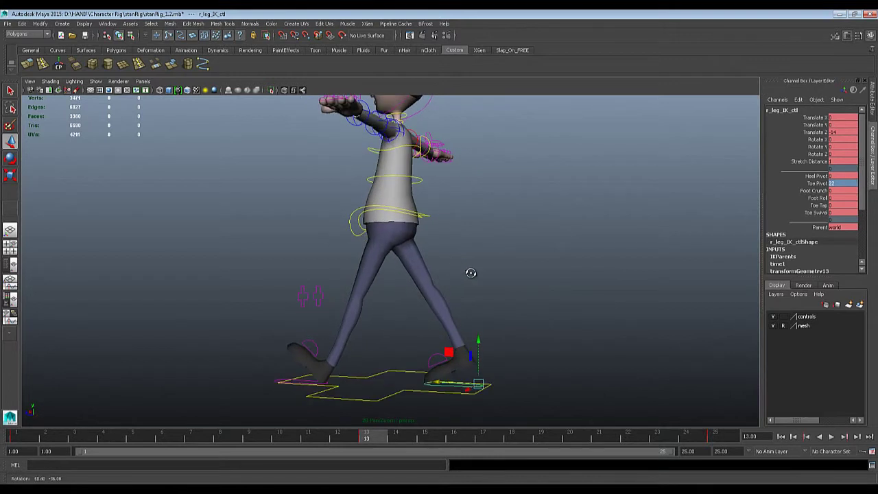
{"action": "left_click_drag", "start_coordinate": [496, 312], "coordinate": [496, 357], "text": "alt"}
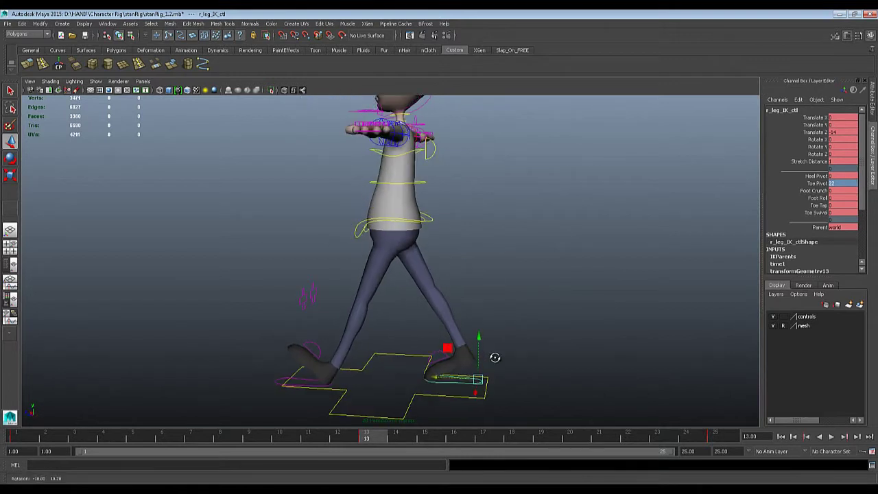
Step: Play the foot motion and compare the contact poses at frames 13, 25 and 1 from the side
{"action": "left_click", "coordinate": [13, 437]}
{"action": "key", "text": "alt+v"}
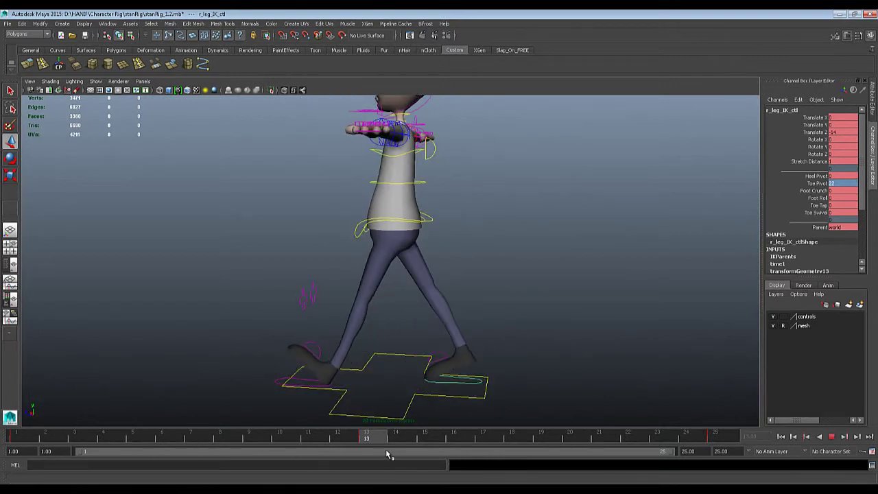
{"action": "left_click_drag", "start_coordinate": [387, 451], "coordinate": [855, 439]}
{"action": "left_click_drag", "start_coordinate": [576, 300], "coordinate": [605, 303], "text": "alt"}
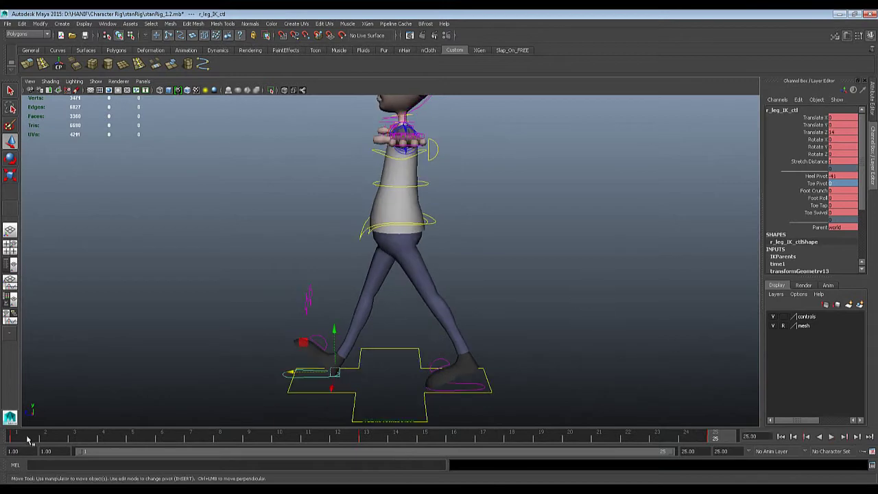
{"action": "left_click", "coordinate": [26, 439]}
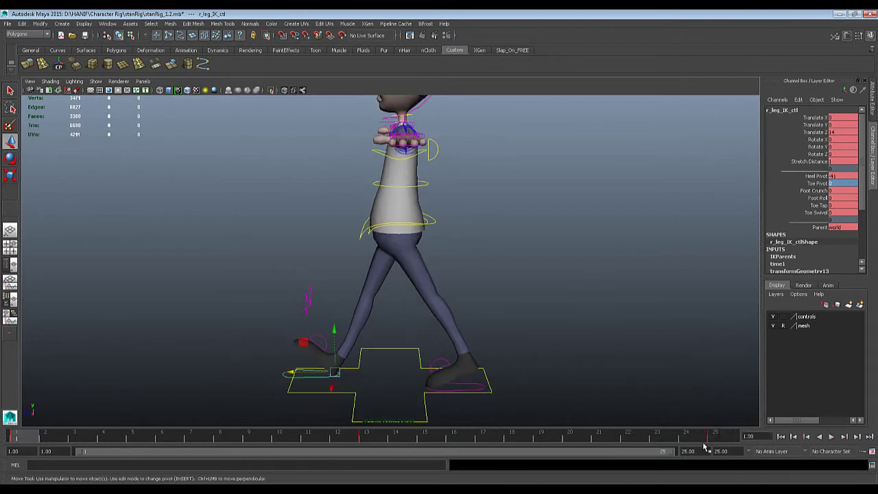
Step: Consult the walk cycle chart's contact pose and key the hips override control at frame 1 with Translate Y -1
{"action": "key", "text": "alt+Tab"}
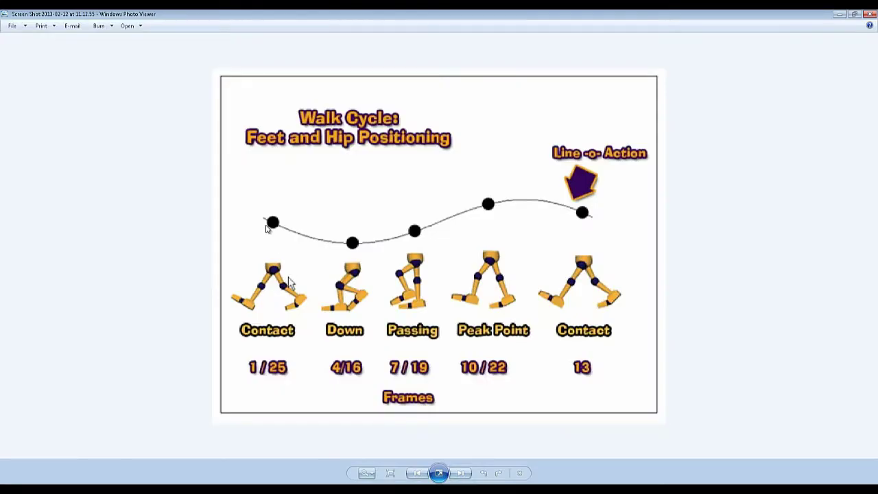
{"action": "key", "text": "alt+Tab"}
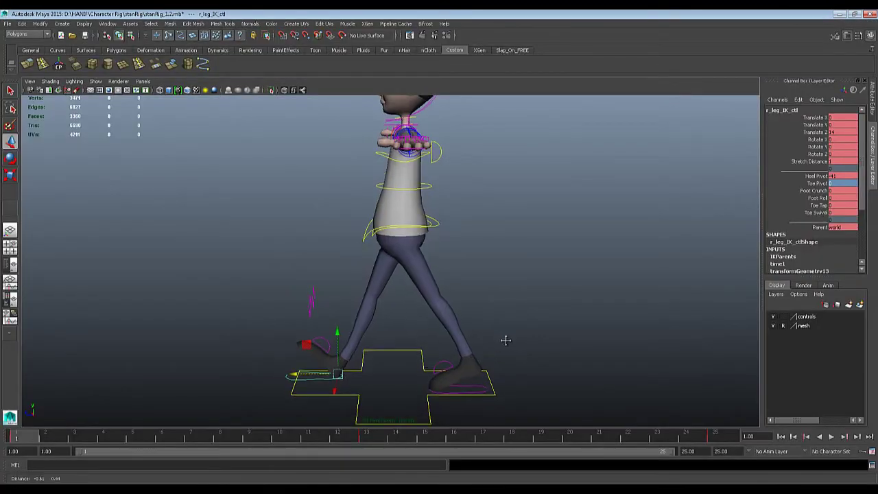
{"action": "left_click", "coordinate": [370, 234]}
{"action": "left_click_drag", "start_coordinate": [405, 160], "coordinate": [212, 362]}
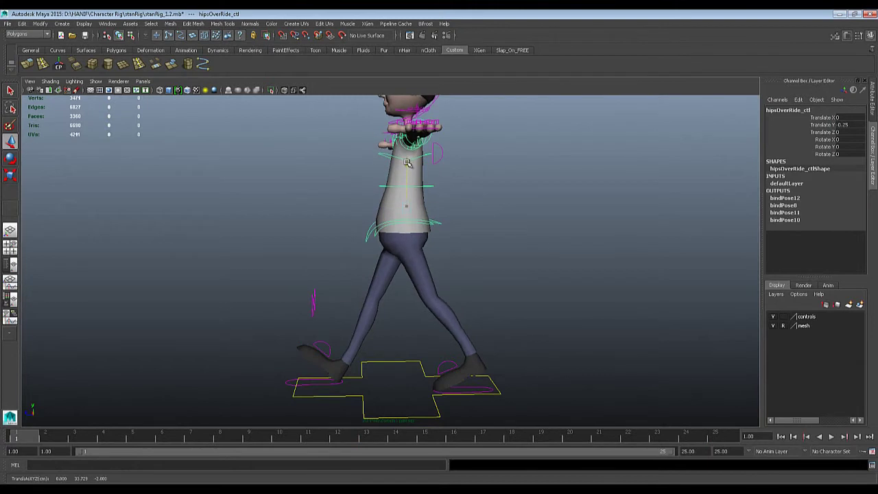
{"action": "scroll", "coordinate": [211, 361], "scroll_direction": "down", "scroll_amount": 1}
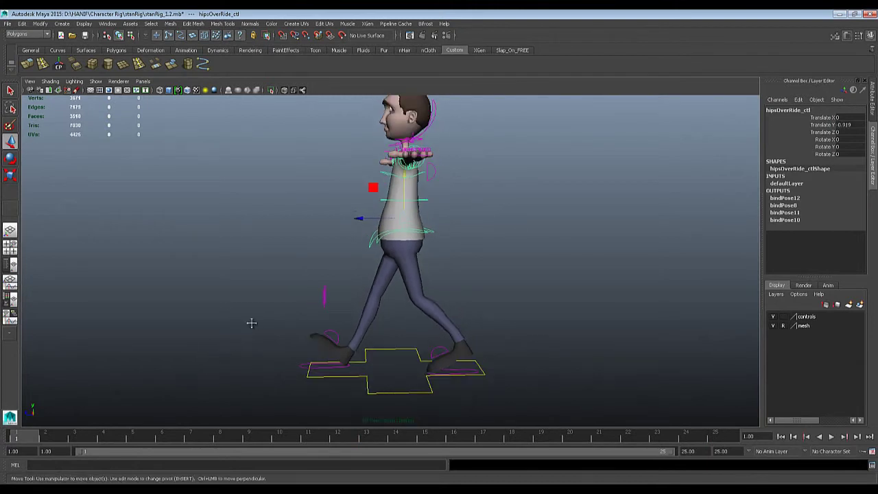
{"action": "double_click", "coordinate": [845, 125]}
{"action": "type", "text": "-1"}
{"action": "key", "text": "Return"}
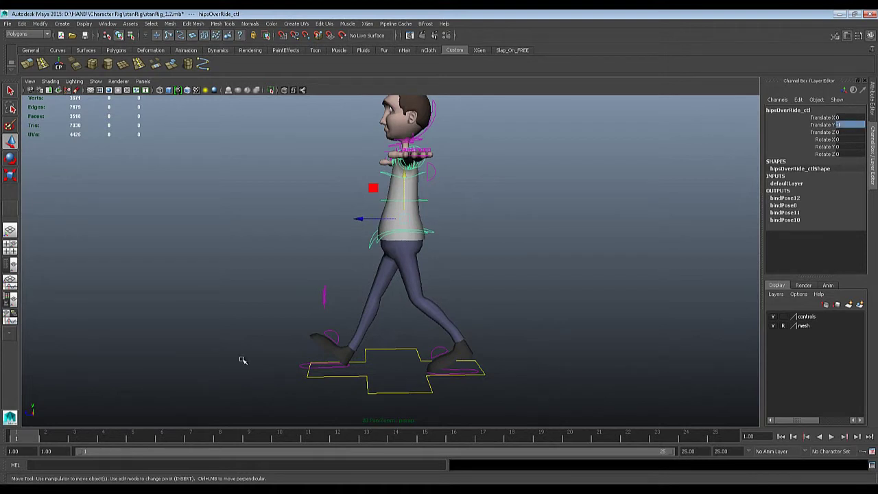
{"action": "key", "text": "s"}
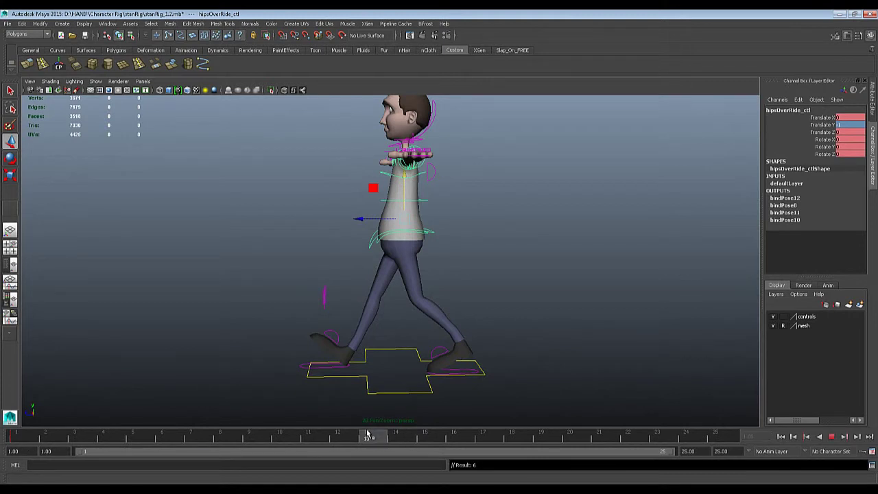
{"action": "key", "text": "alt+v"}
{"action": "left_click", "coordinate": [723, 438]}
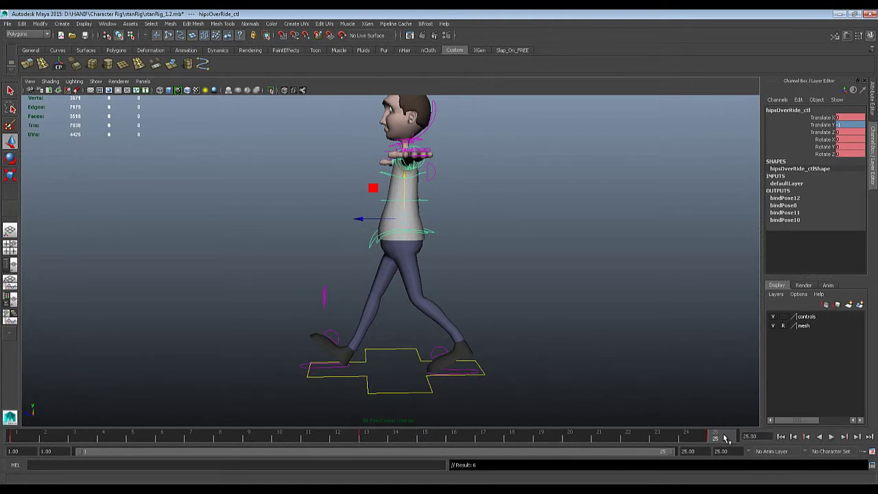
{"action": "left_click", "coordinate": [25, 442]}
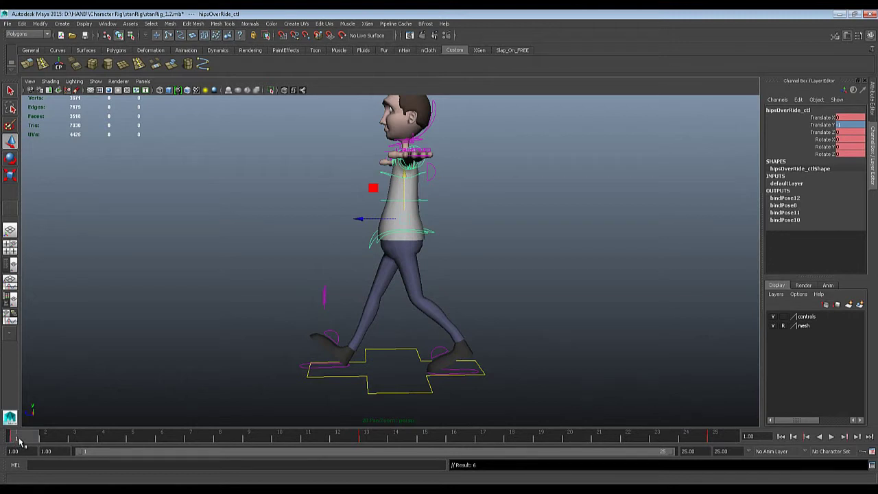
{"action": "key", "text": "ctrl+z"}
{"action": "key", "text": "ctrl+z"}
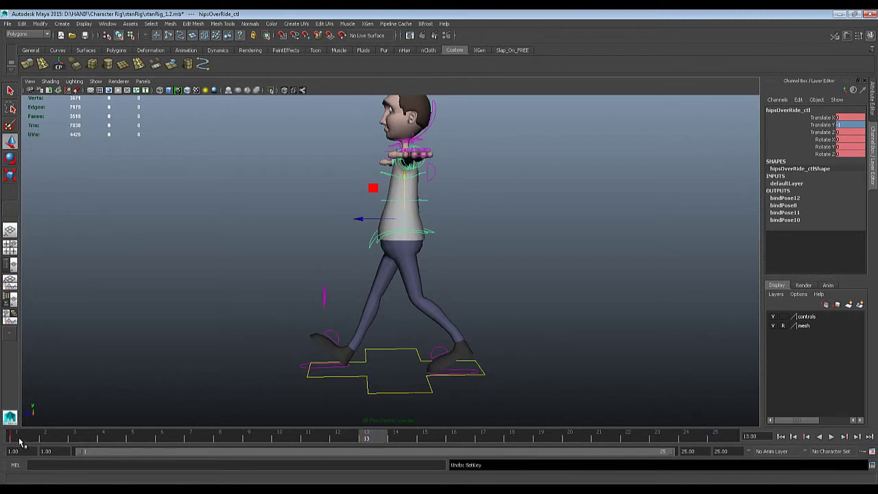
Step: Key the hips override control at frames 13 and 25 with the same values as at frame 1
{"action": "left_click", "coordinate": [11, 439]}
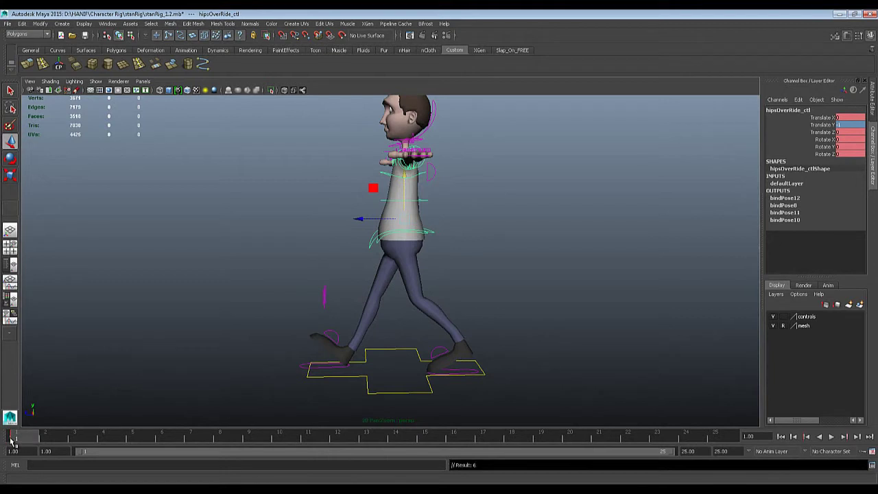
{"action": "left_click_drag", "start_coordinate": [11, 442], "coordinate": [372, 445]}
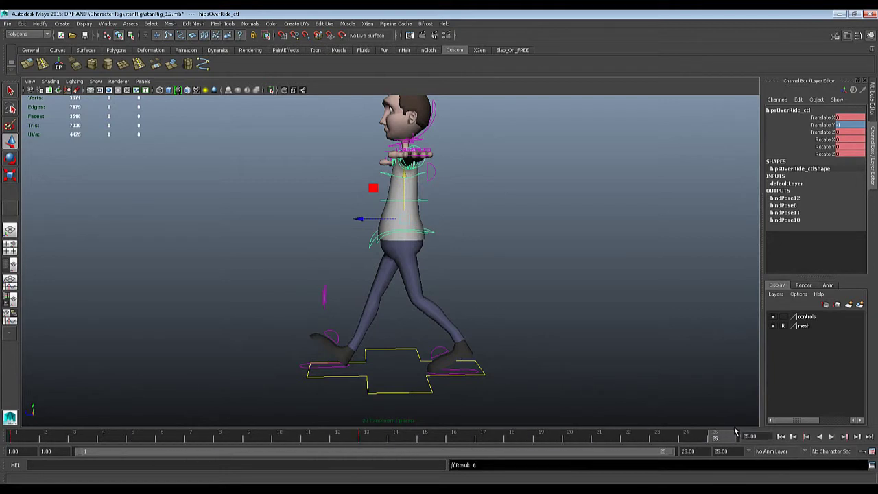
{"action": "key", "text": "alt+v"}
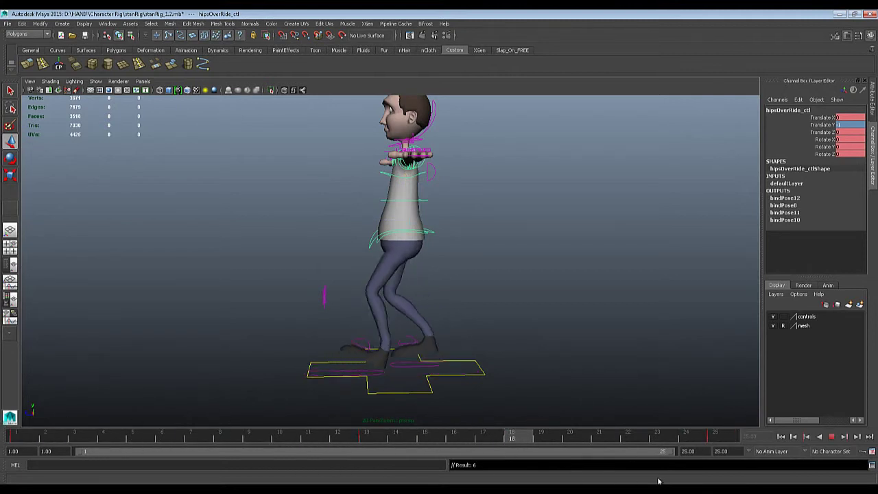
Step: Play the walk cycle and examine the leg and hip motion from the side and the front, returning to frame 1
{"action": "key", "text": "alt+v"}
{"action": "key", "text": "w"}
{"action": "left_click", "coordinate": [831, 436]}
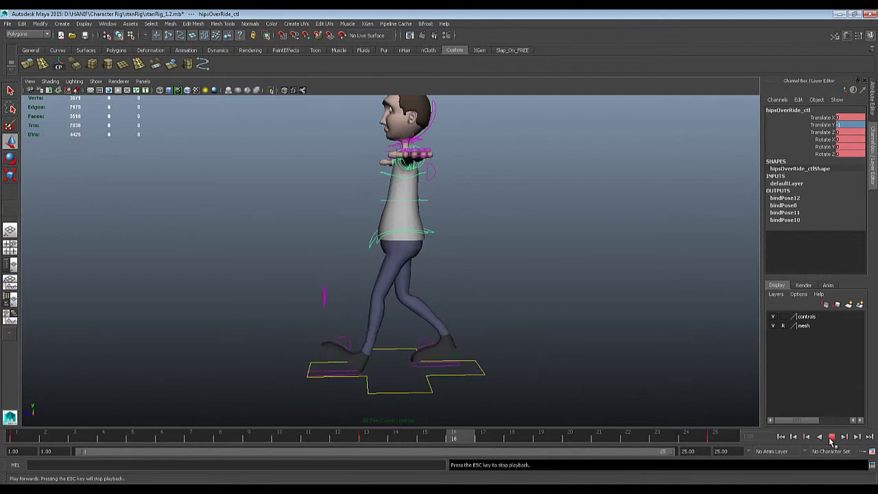
{"action": "left_click_drag", "start_coordinate": [584, 343], "coordinate": [660, 341], "text": "alt"}
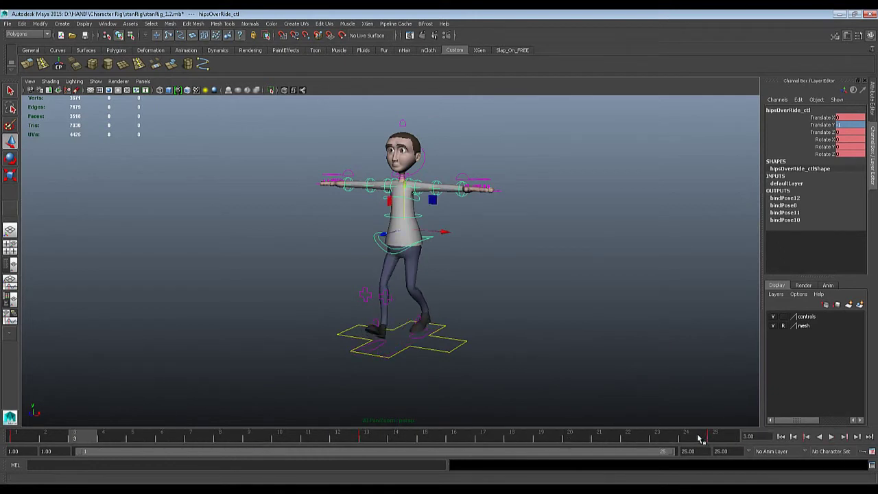
{"action": "key", "text": "Escape"}
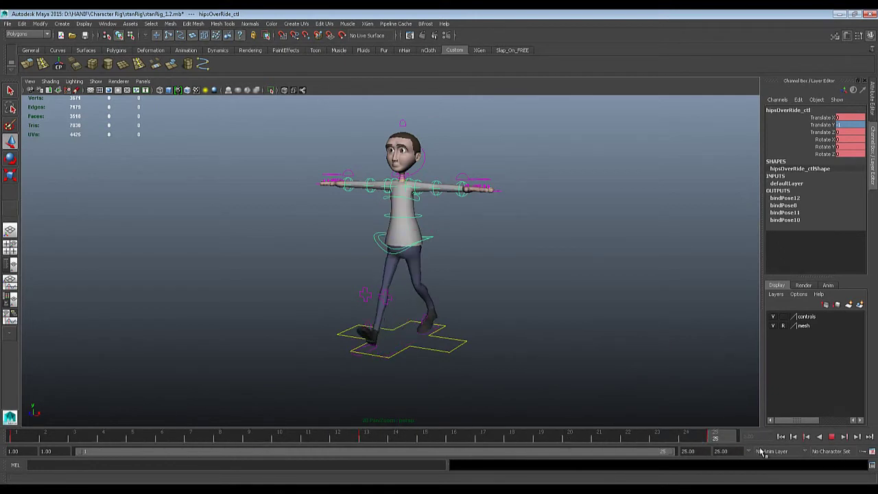
{"action": "left_click", "coordinate": [21, 436]}
{"action": "key", "text": "alt+v"}
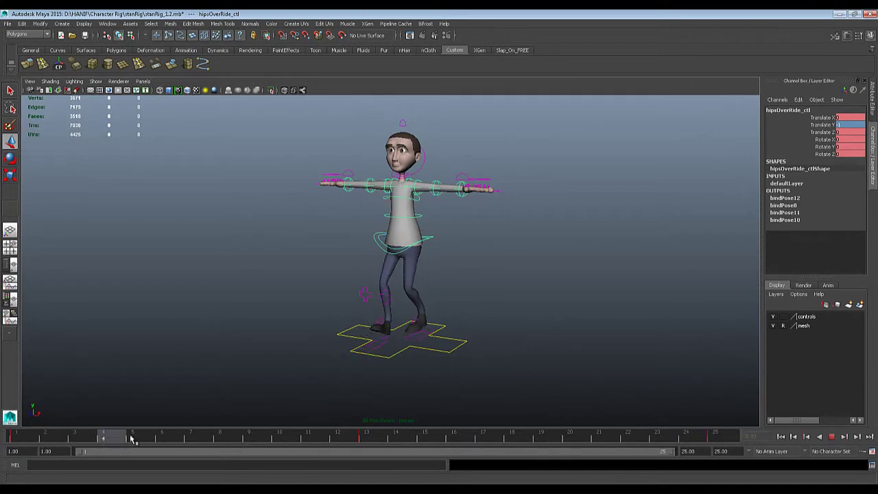
{"action": "scroll", "coordinate": [105, 365], "scroll_direction": "up", "scroll_amount": 2}
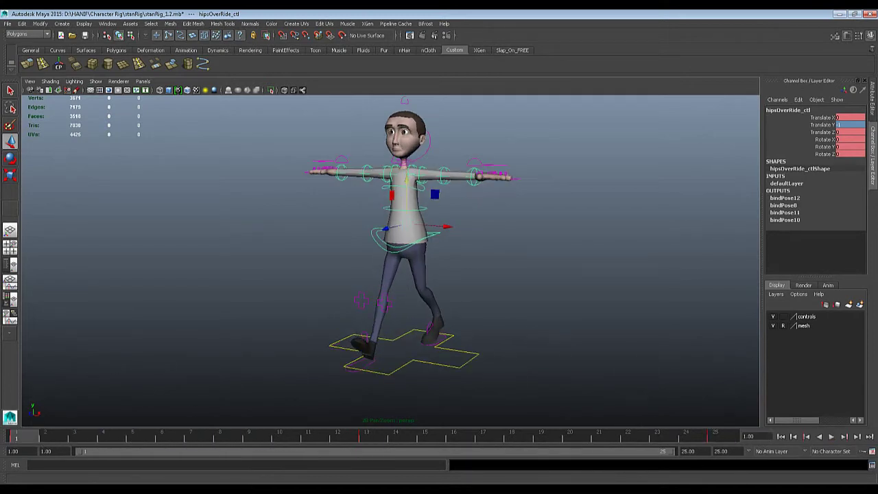
Step: Consult the walk cycle chart for the down pose and move the current time to frame 4
{"action": "key", "text": "alt+Tab"}
{"action": "left_click_drag", "start_coordinate": [402, 364], "coordinate": [304, 337], "text": "alt"}
{"action": "left_click_drag", "start_coordinate": [48, 437], "coordinate": [103, 436]}
{"action": "left_click_drag", "start_coordinate": [384, 302], "coordinate": [451, 319], "text": "alt"}
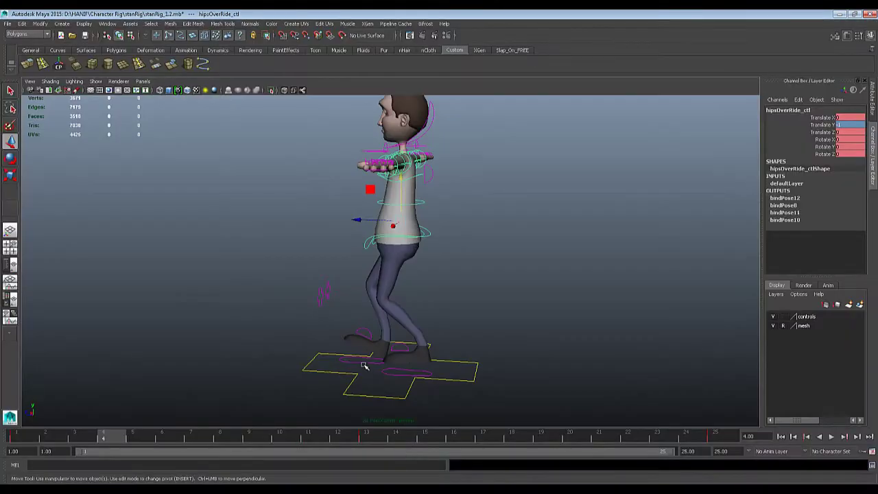
Step: Set the right foot control's Heel Pivot and Toe Pivot to 0 at frame 4 to plant the foot flat
{"action": "left_click", "coordinate": [364, 366]}
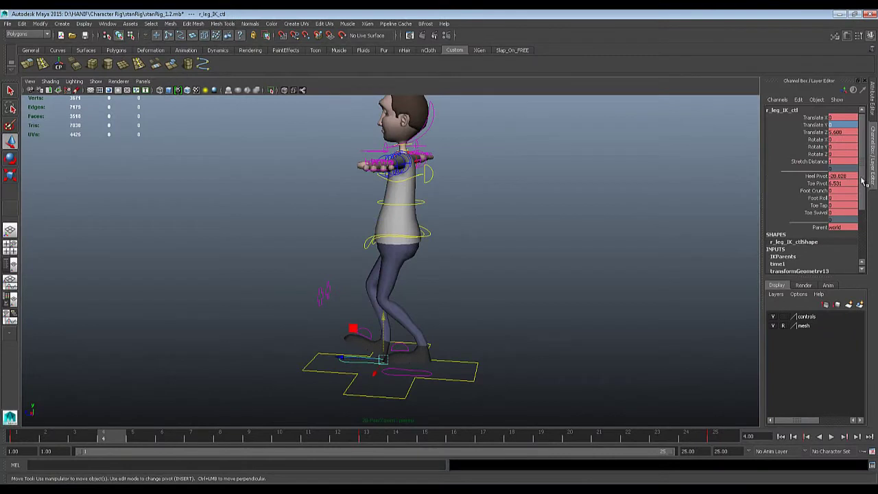
{"action": "left_click_drag", "start_coordinate": [841, 183], "coordinate": [843, 177]}
{"action": "type", "text": "0"}
{"action": "key", "text": "Return"}
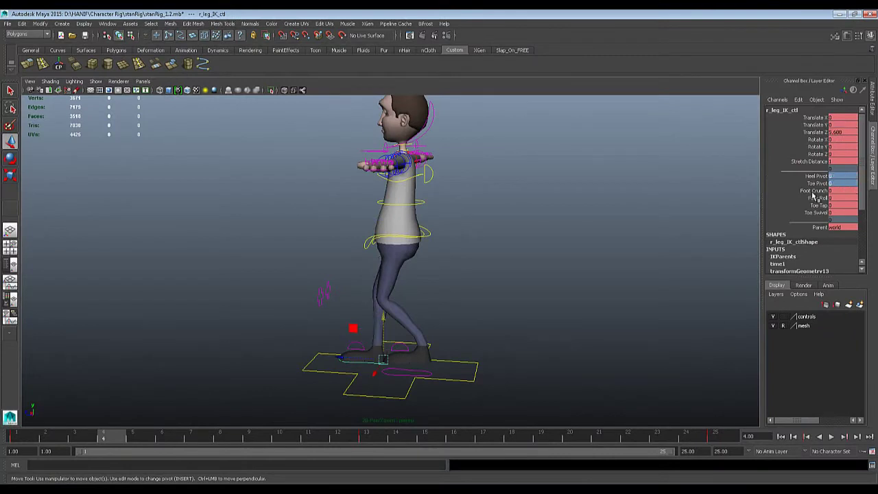
{"action": "scroll", "coordinate": [550, 260], "scroll_direction": "up", "scroll_amount": 2}
{"action": "left_click_drag", "start_coordinate": [469, 313], "coordinate": [506, 296], "text": "alt"}
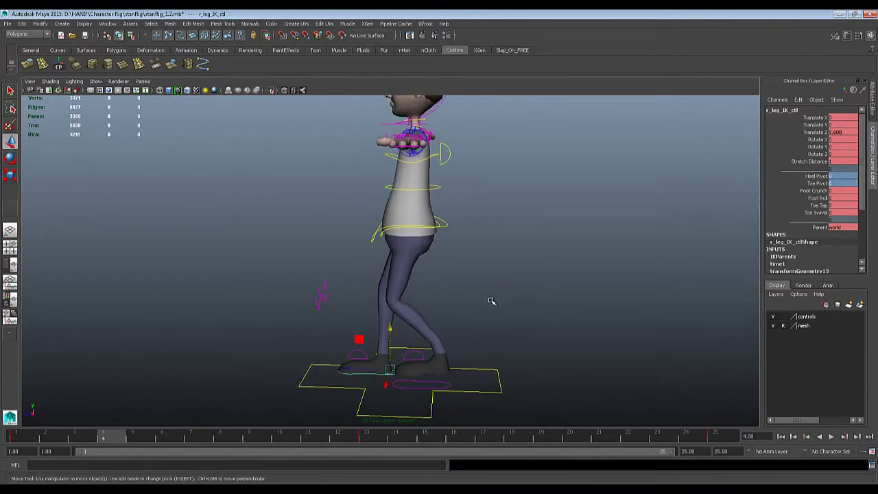
Step: Key the right foot control at frame 4 and check the down pose on the walk cycle chart
{"action": "key", "text": "s"}
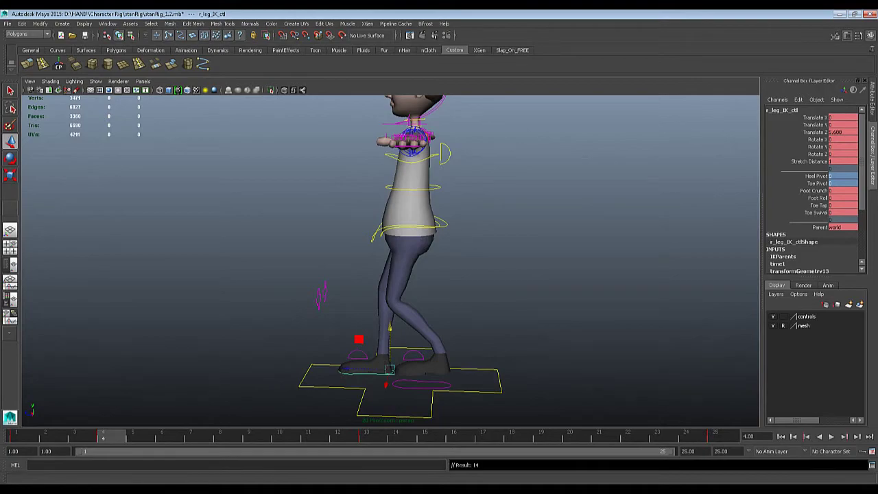
{"action": "key", "text": "alt+Tab"}
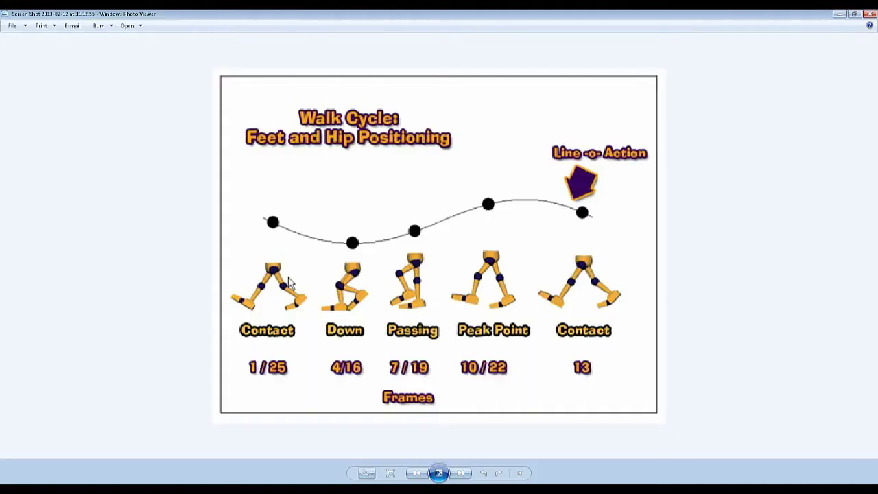
{"action": "key", "text": "alt+Tab"}
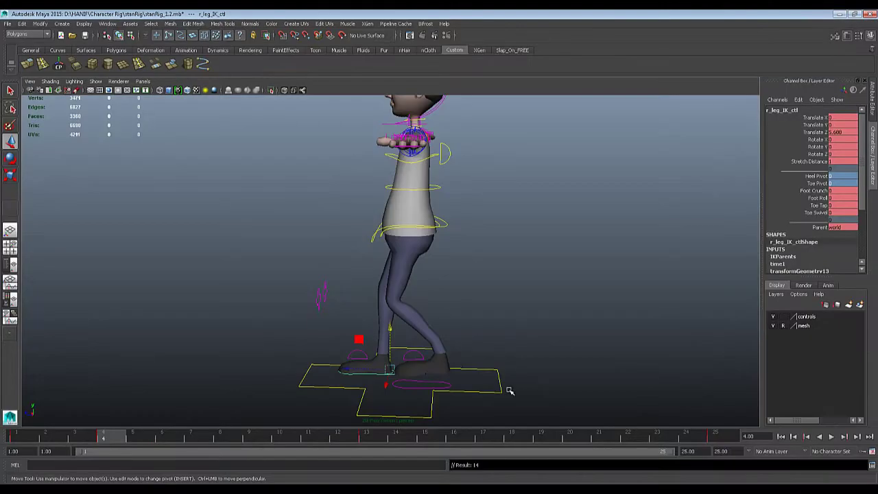
Step: Raise the left foot control to Translate Y about 4.4, zero its Heel Pivot and Toe Pivot, and key it at frame 4
{"action": "left_click", "coordinate": [447, 385]}
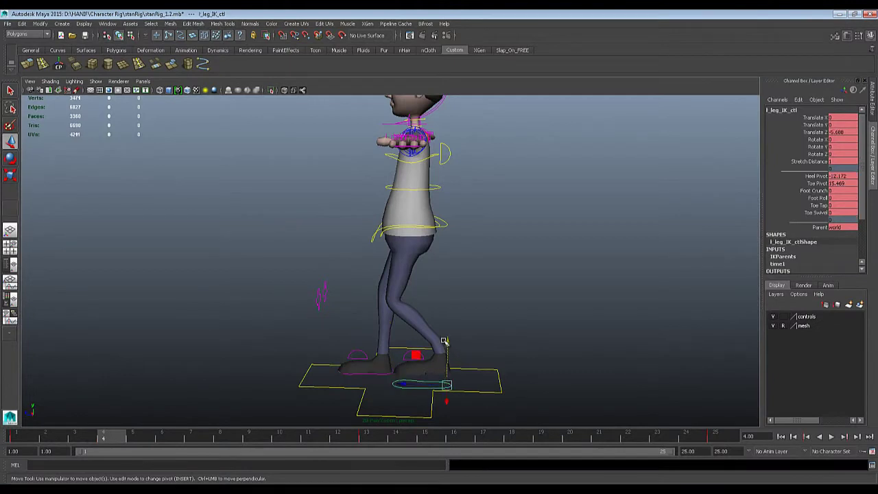
{"action": "left_click_drag", "start_coordinate": [444, 340], "coordinate": [447, 318]}
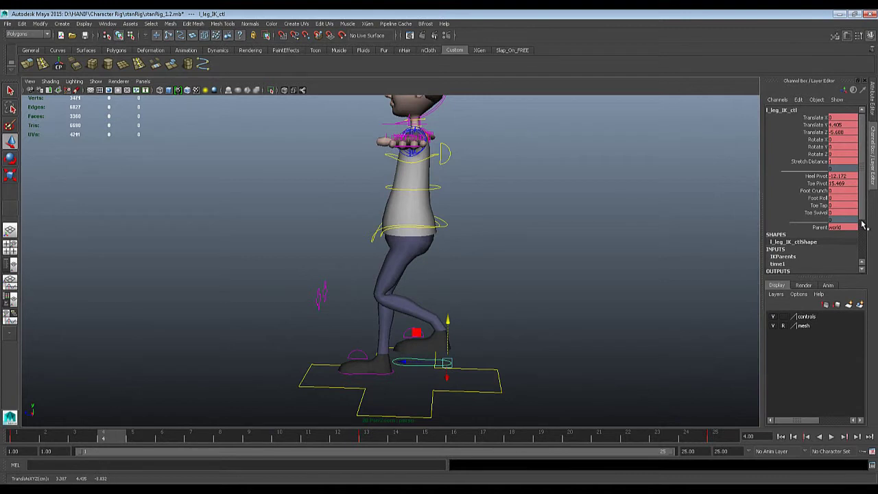
{"action": "left_click_drag", "start_coordinate": [842, 184], "coordinate": [842, 176]}
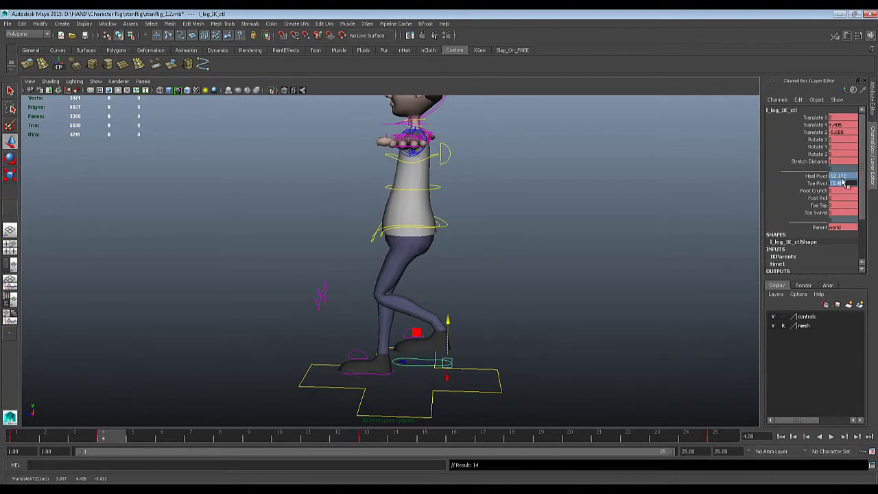
{"action": "key", "text": "Return"}
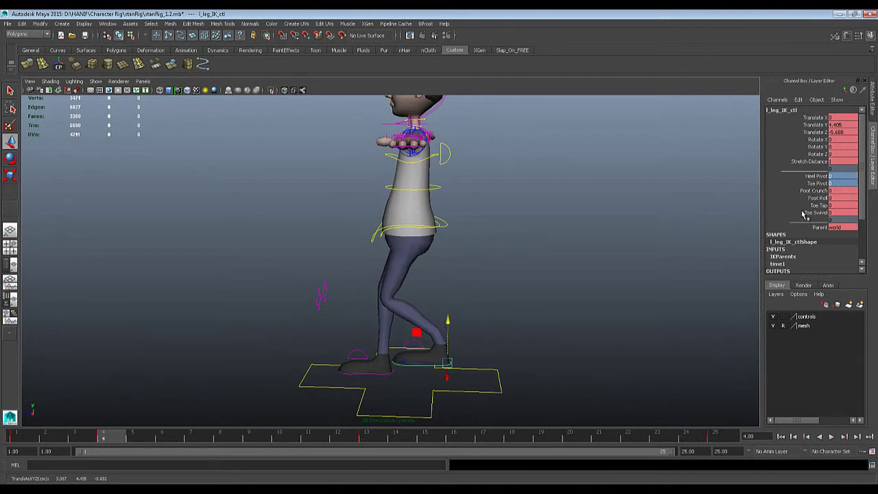
{"action": "key", "text": "s"}
Step: Try tilting the raised left foot with Toe Pivot and Heel Pivot, undoing each trial
{"action": "left_click", "coordinate": [812, 185]}
{"action": "key", "text": "ctrl+z"}
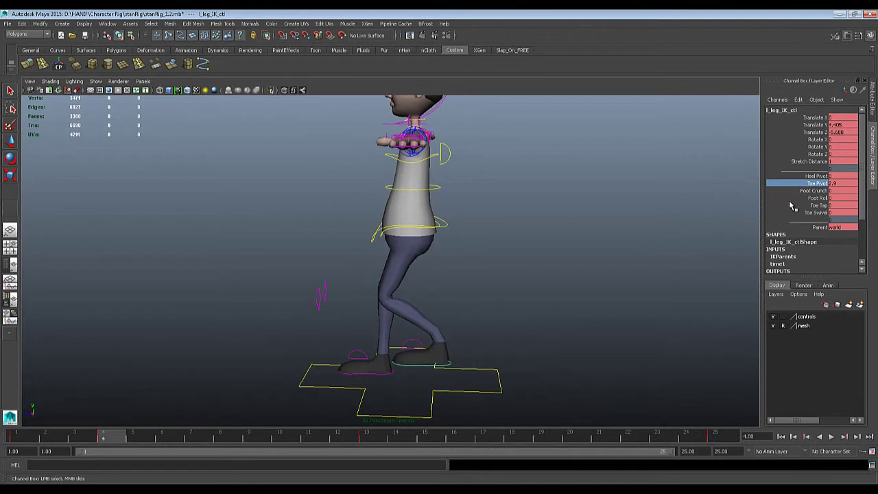
{"action": "left_click", "coordinate": [813, 176]}
{"action": "middle_click_drag", "start_coordinate": [676, 218], "coordinate": [771, 220]}
{"action": "key", "text": "ctrl+z"}
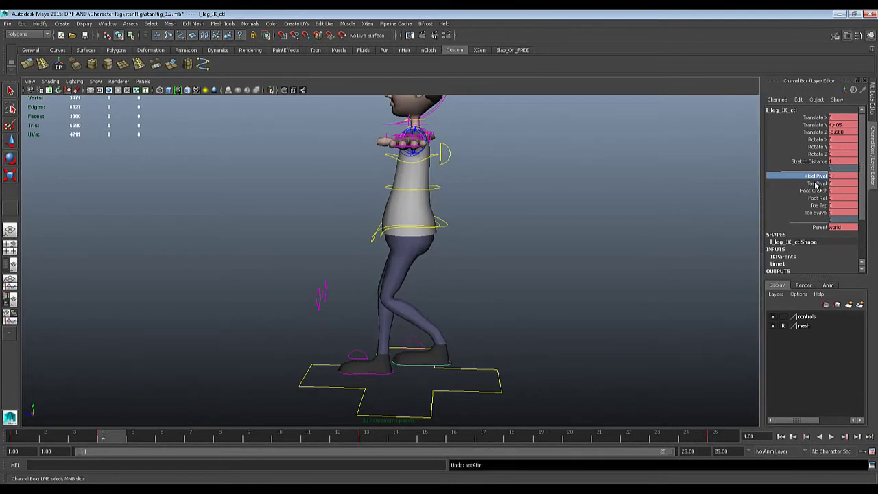
{"action": "left_click", "coordinate": [815, 183]}
{"action": "middle_click_drag", "start_coordinate": [571, 289], "coordinate": [682, 278]}
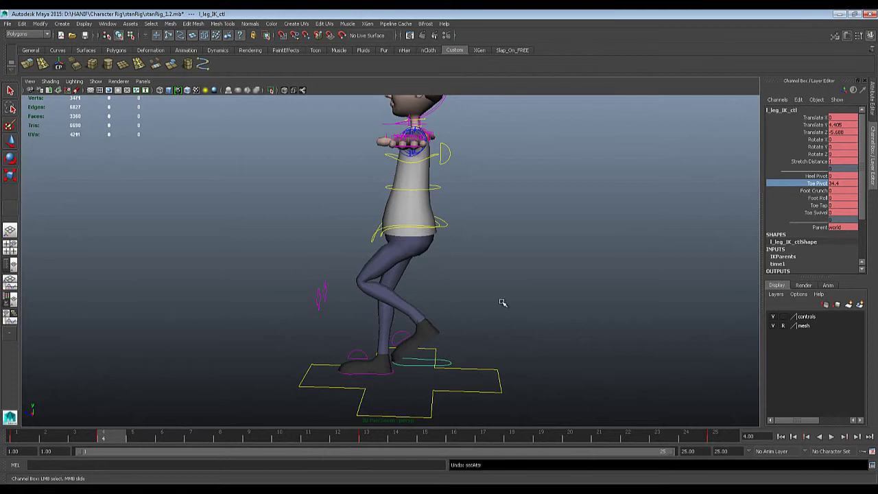
{"action": "key", "text": "ctrl+z"}
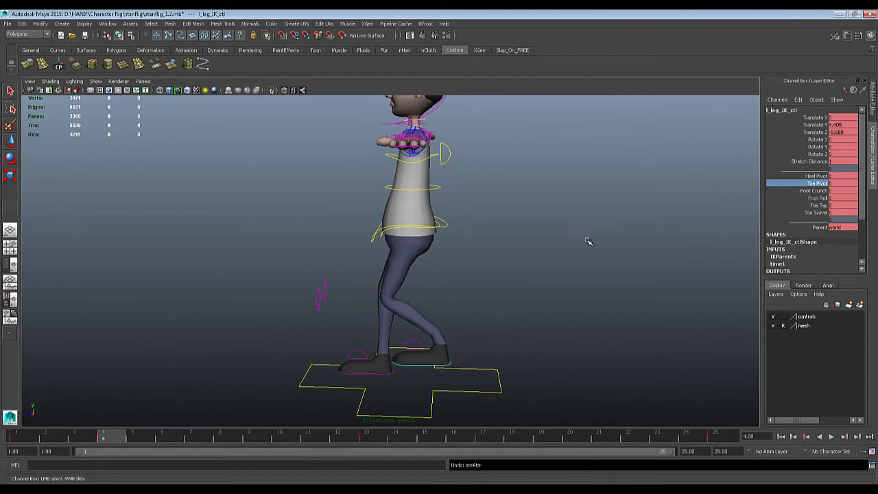
Step: Tilt the left foot to Heel Pivot 26.1, raise it to Translate Y about 8.1, and key it at frame 4
{"action": "left_click", "coordinate": [817, 176]}
{"action": "middle_click_drag", "start_coordinate": [605, 206], "coordinate": [720, 209]}
{"action": "key", "text": "w"}
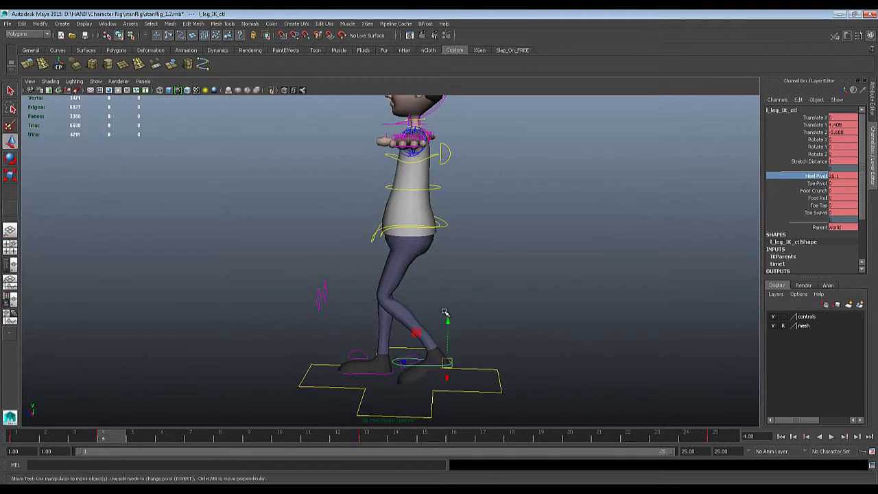
{"action": "left_click_drag", "start_coordinate": [447, 321], "coordinate": [447, 308]}
{"action": "left_click_drag", "start_coordinate": [515, 279], "coordinate": [502, 282], "text": "alt"}
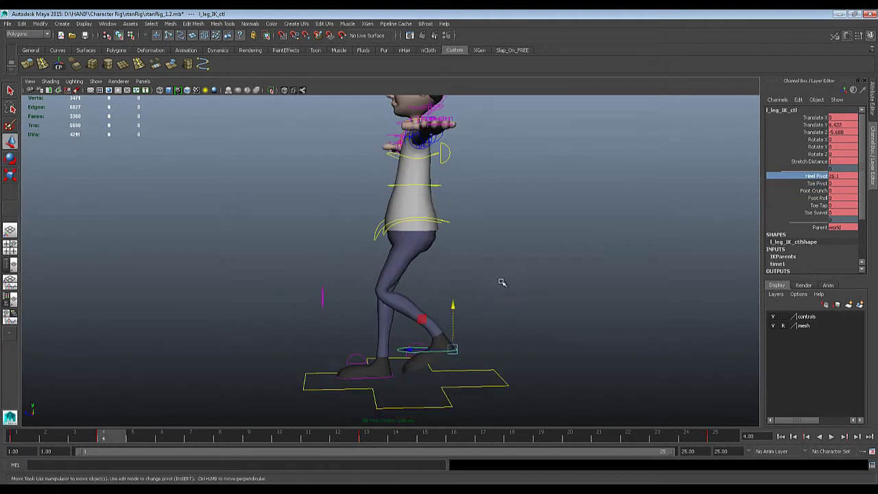
{"action": "key", "text": "space"}
{"action": "key", "text": "space"}
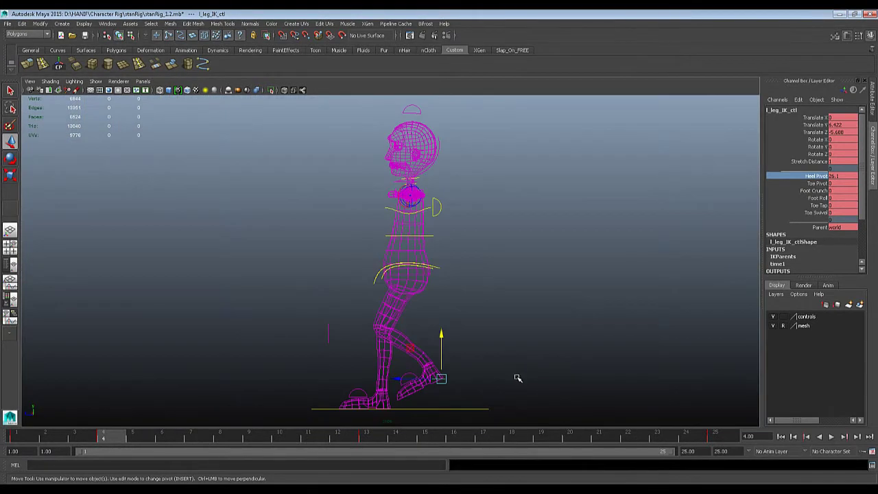
{"action": "middle_click_drag", "start_coordinate": [518, 378], "coordinate": [491, 353], "text": "alt"}
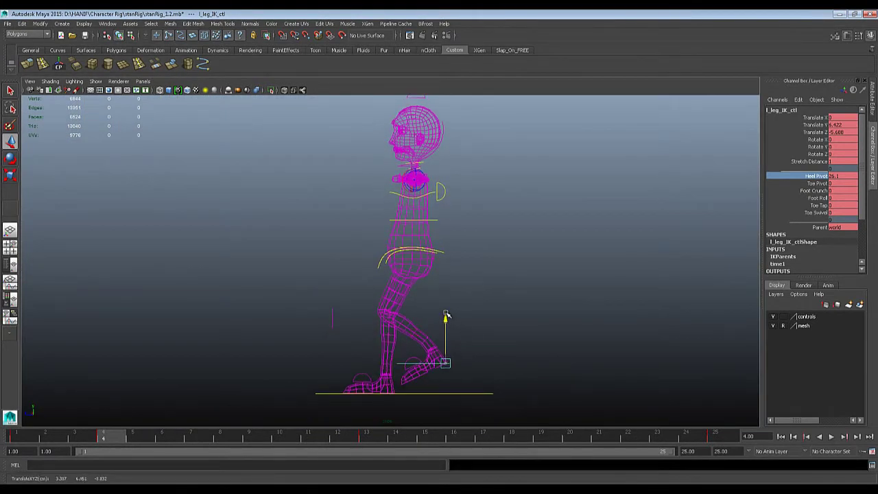
{"action": "left_click_drag", "start_coordinate": [445, 316], "coordinate": [446, 310]}
{"action": "key", "text": "s"}
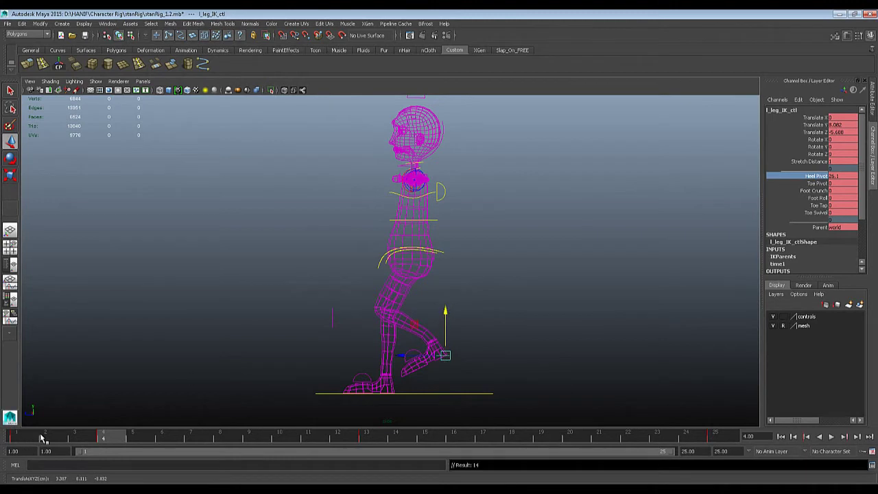
Step: Play the walk cycle briefly to check the left foot's motion, returning to the shaded perspective view
{"action": "left_click", "coordinate": [11, 438]}
{"action": "key", "text": "alt+v"}
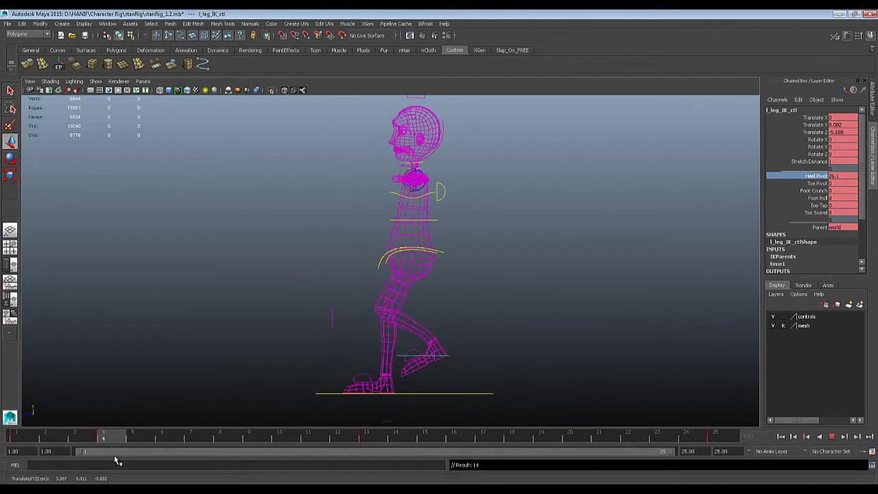
{"action": "key", "text": "alt+v"}
{"action": "key", "text": "space"}
{"action": "left_click_drag", "start_coordinate": [525, 241], "coordinate": [539, 215]}
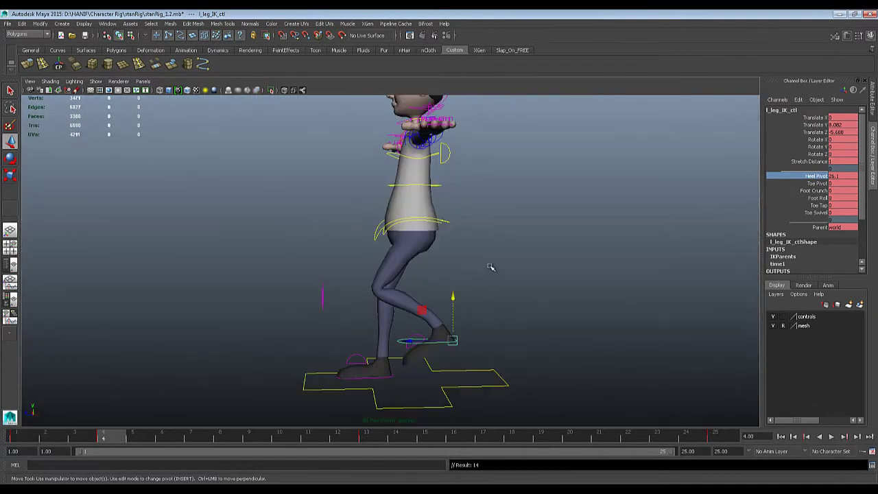
Step: Lower the left foot control to Translate Y about 7.6 and compare the pose with the walk cycle chart
{"action": "mouse_move", "coordinate": [490, 266]}
{"action": "left_mouse_down", "text": "alt"}
{"action": "mouse_move", "coordinate": [508, 278]}
{"action": "mouse_move", "coordinate": [476, 270]}
{"action": "left_mouse_up", "text": "alt"}
{"action": "right_click_drag", "start_coordinate": [450, 290], "coordinate": [456, 304], "text": "alt"}
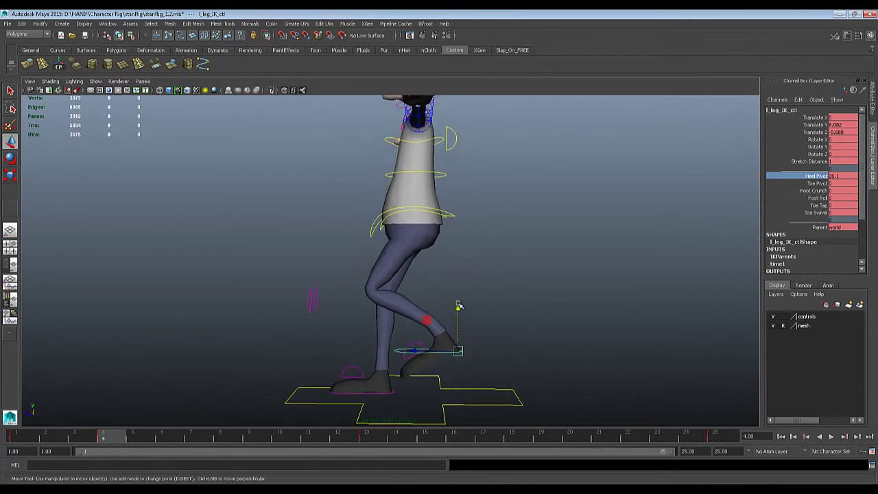
{"action": "left_click_drag", "start_coordinate": [457, 303], "coordinate": [473, 314], "text": "alt"}
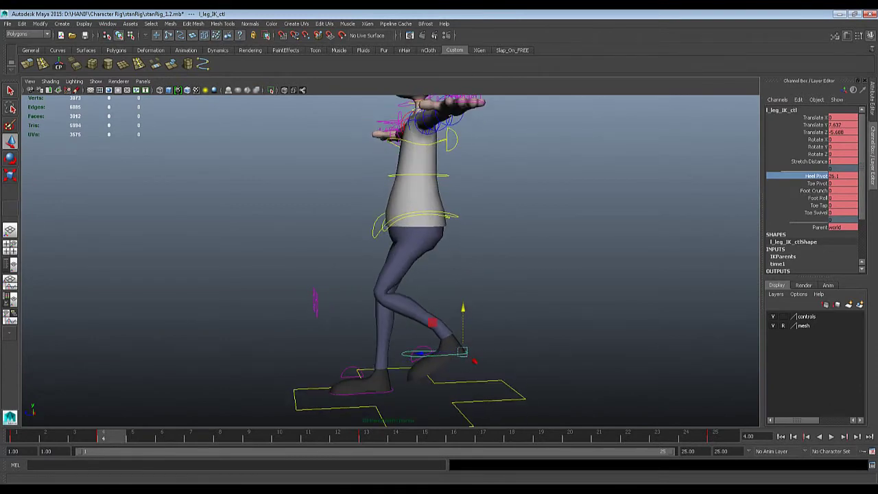
{"action": "key", "text": "alt+Tab"}
{"action": "key", "text": "alt+Tab"}
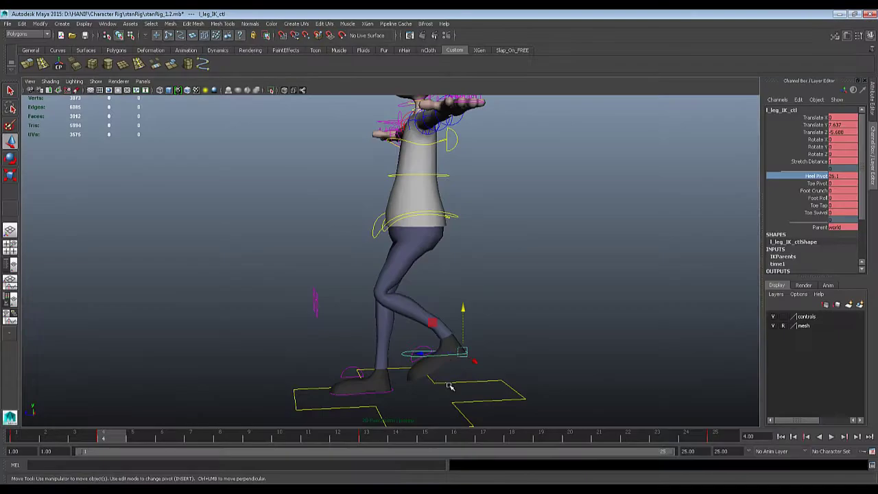
Step: Set the right foot control's Translate Z to 6 and key it at frame 4
{"action": "left_click_drag", "start_coordinate": [407, 377], "coordinate": [413, 395], "text": "alt"}
{"action": "left_click", "coordinate": [391, 394]}
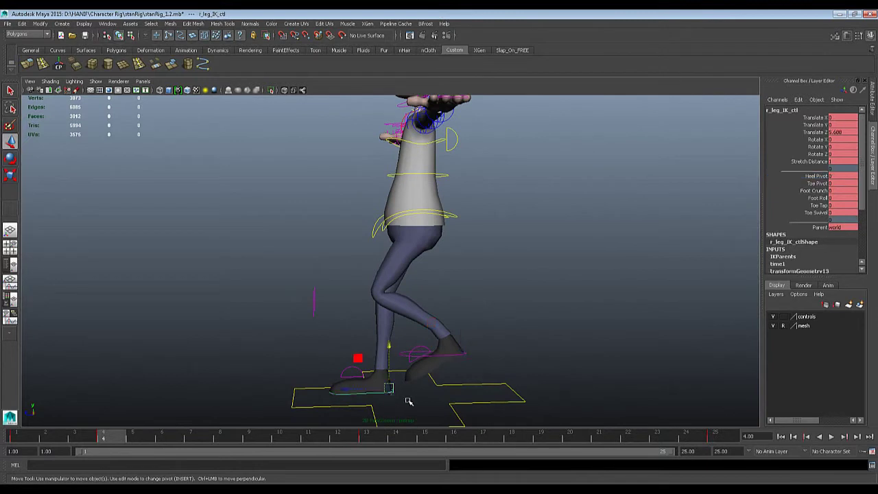
{"action": "left_click_drag", "start_coordinate": [478, 308], "coordinate": [474, 308], "text": "alt"}
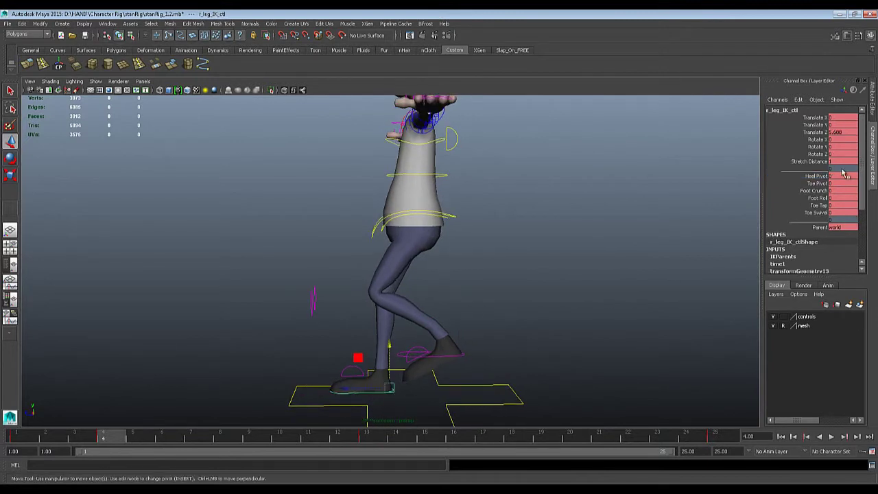
{"action": "double_click", "coordinate": [842, 132]}
{"action": "type", "text": "6"}
{"action": "key", "text": "Return"}
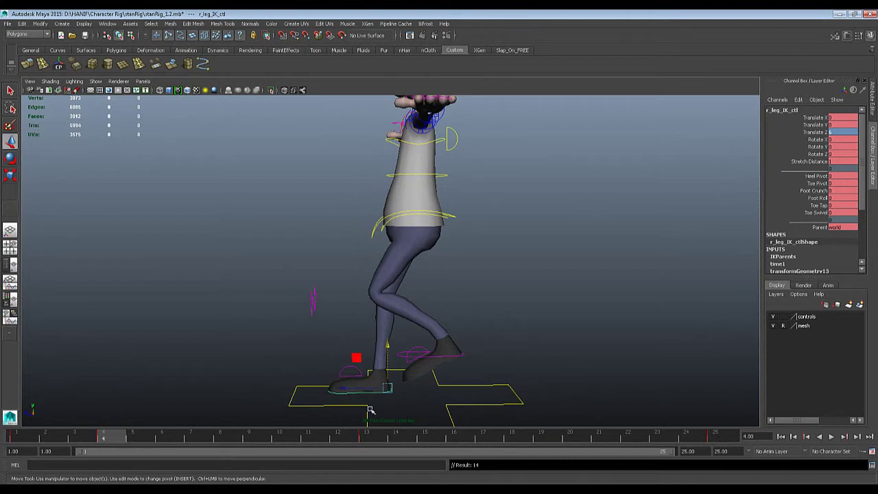
Step: Set the left foot control's Translate Y to 8, Translate Z to -6 and Heel Pivot to 26, and key it at frame 4
{"action": "left_click", "coordinate": [435, 356]}
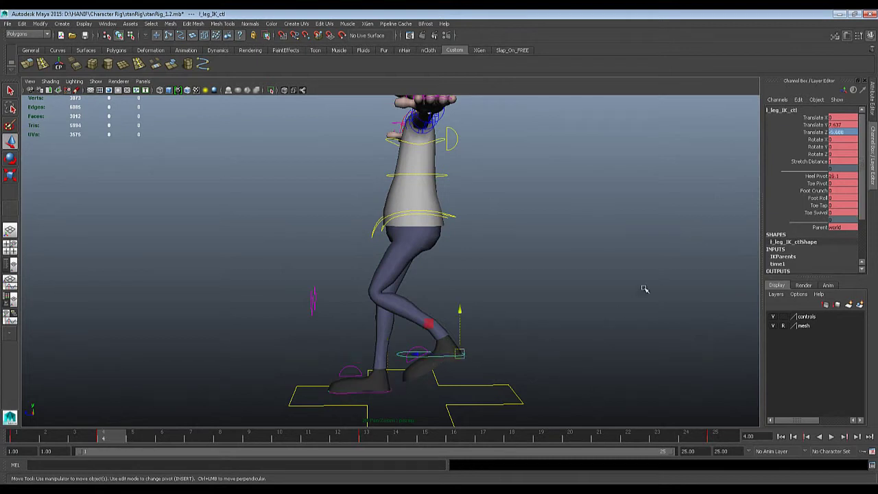
{"action": "double_click", "coordinate": [843, 125]}
{"action": "type", "text": "0"}
{"action": "key", "text": "Tab"}
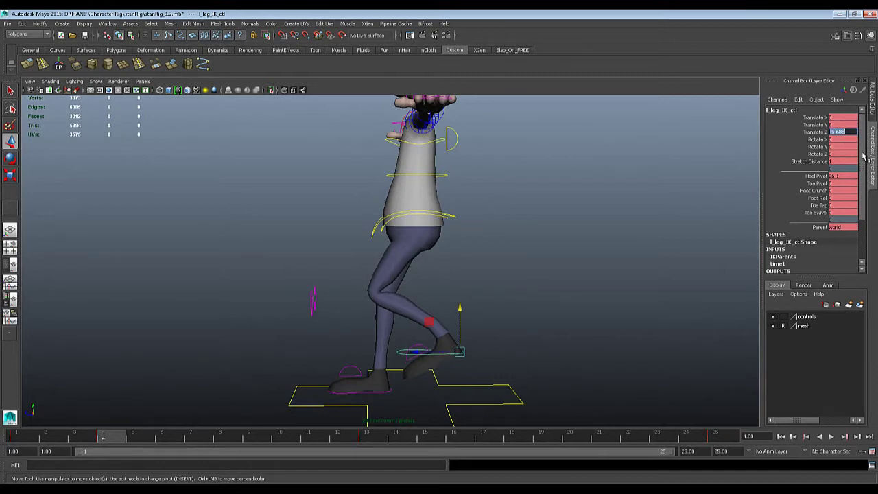
{"action": "key", "text": "Return"}
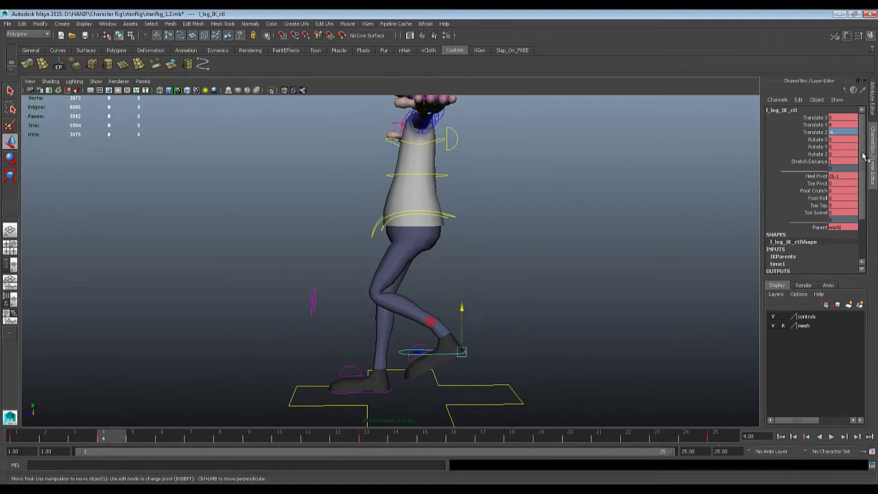
{"action": "left_click", "coordinate": [844, 176]}
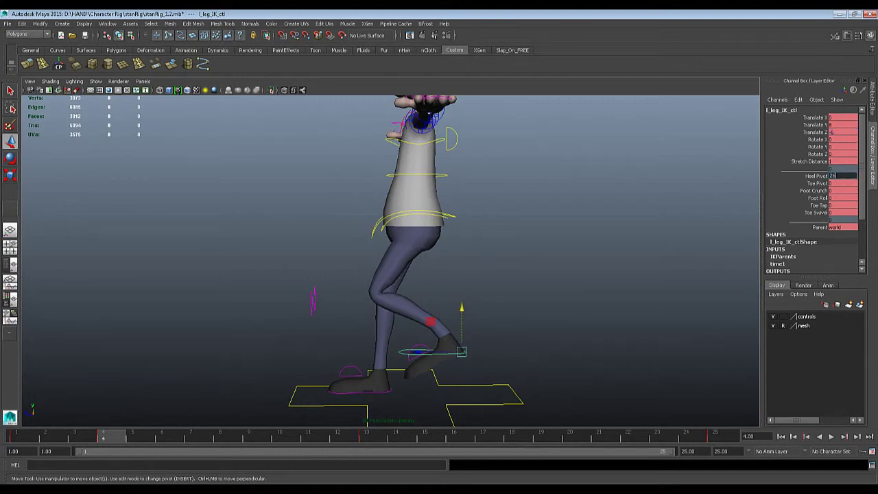
{"action": "type", "text": "26"}
{"action": "key", "text": "Return"}
{"action": "key", "text": "s"}
Step: Preview the walk motion and compare the right and left foot controls' values at frame 4
{"action": "left_click_drag", "start_coordinate": [78, 435], "coordinate": [40, 435]}
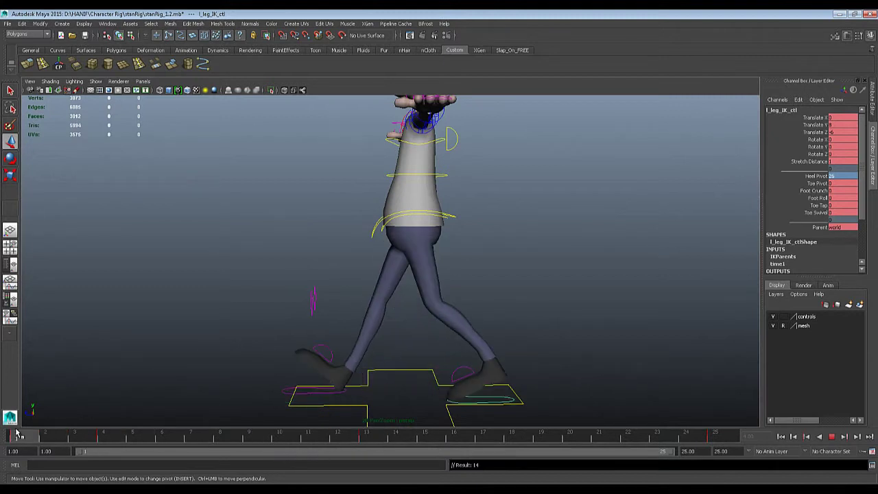
{"action": "key", "text": "Escape"}
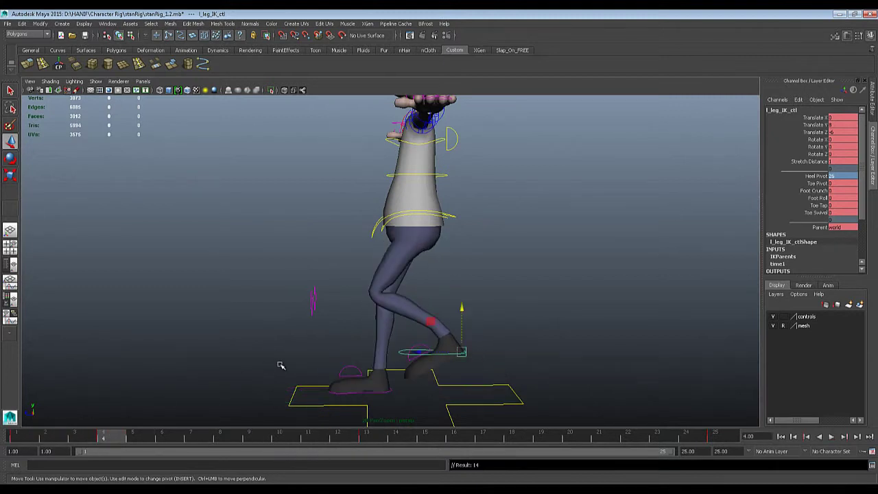
{"action": "left_click", "coordinate": [371, 391]}
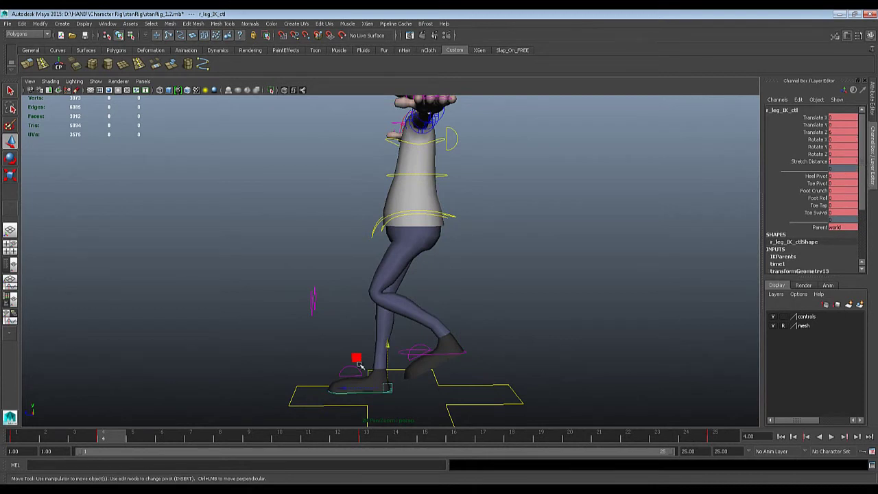
{"action": "left_click", "coordinate": [453, 355]}
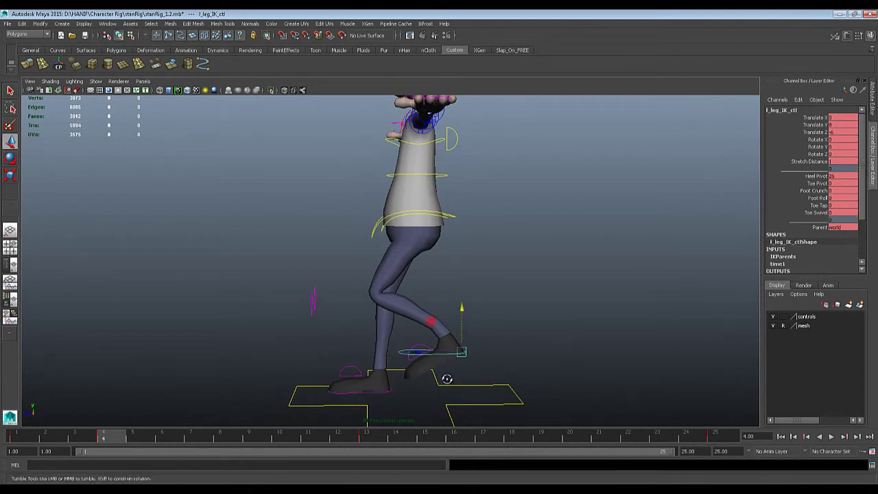
Step: Check the down pose in the walk cycle chart and review the right foot control's values at frame 4
{"action": "left_click_drag", "start_coordinate": [447, 379], "coordinate": [479, 384], "text": "alt"}
{"action": "key", "text": "alt+Tab"}
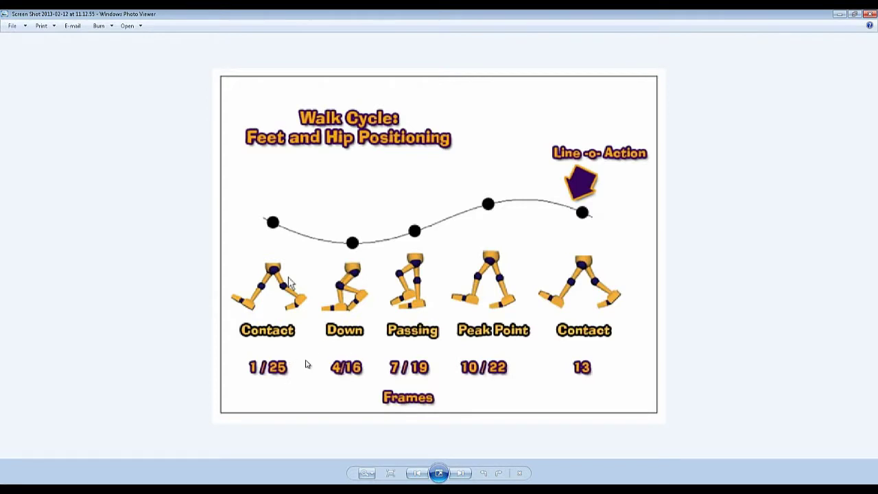
{"action": "key", "text": "alt+Tab"}
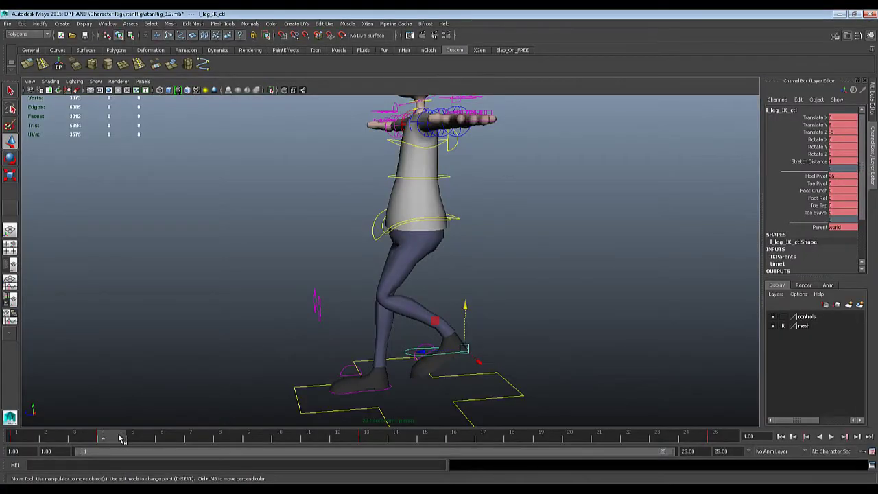
{"action": "left_click", "coordinate": [373, 388]}
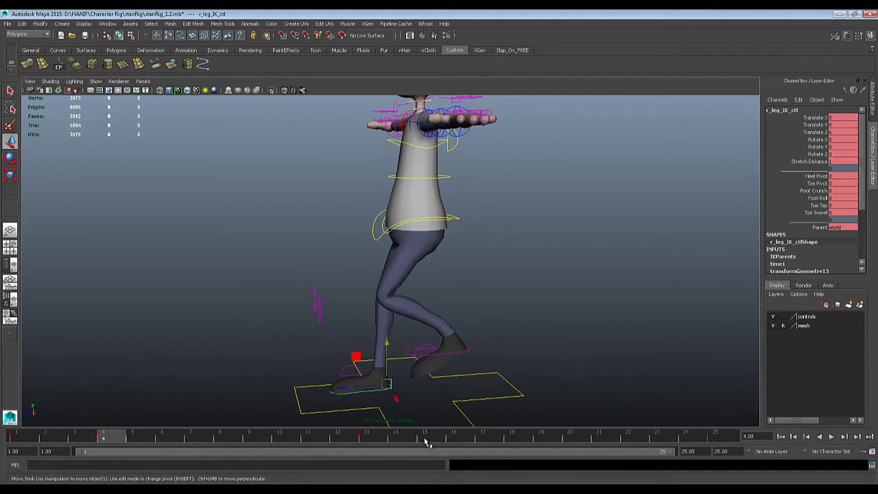
Step: At frame 16, set the left foot control's Heel Pivot and Toe Pivot to 0 and Translate Z to 6, and key it
{"action": "left_click", "coordinate": [454, 440]}
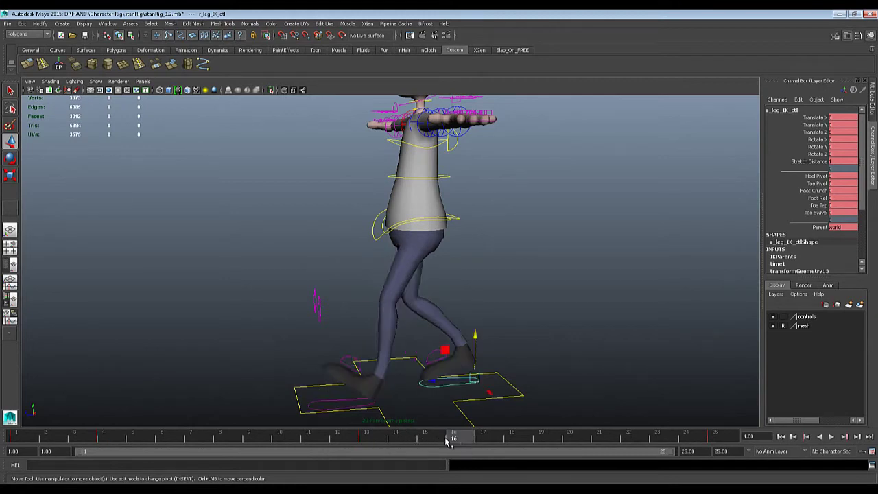
{"action": "left_click", "coordinate": [328, 398]}
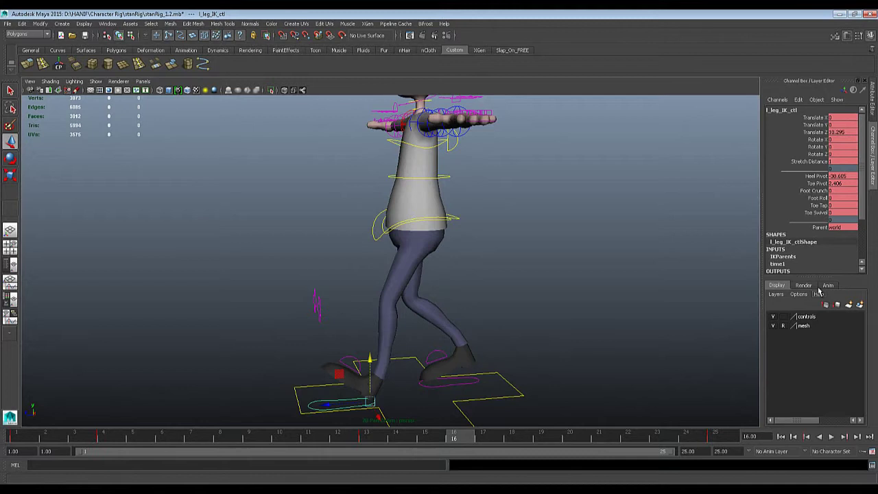
{"action": "left_click", "coordinate": [841, 176]}
{"action": "type", "text": "0"}
{"action": "key", "text": "Return"}
{"action": "left_click", "coordinate": [842, 131]}
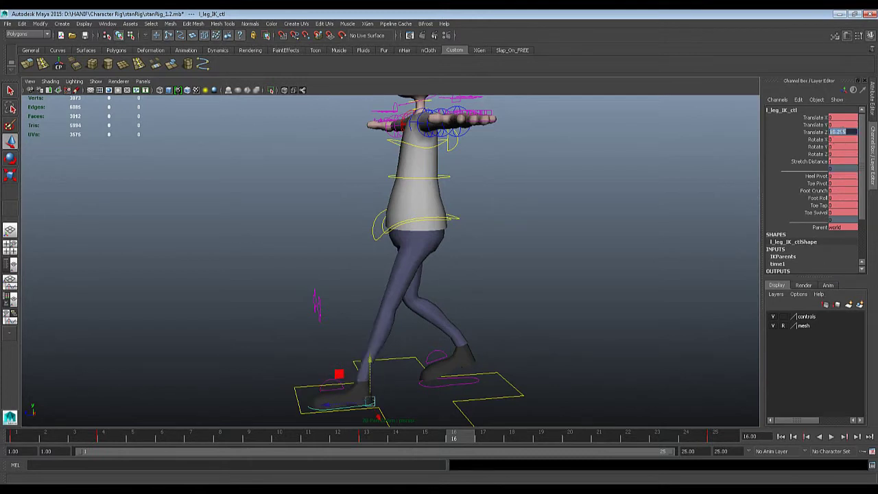
{"action": "key", "text": "Return"}
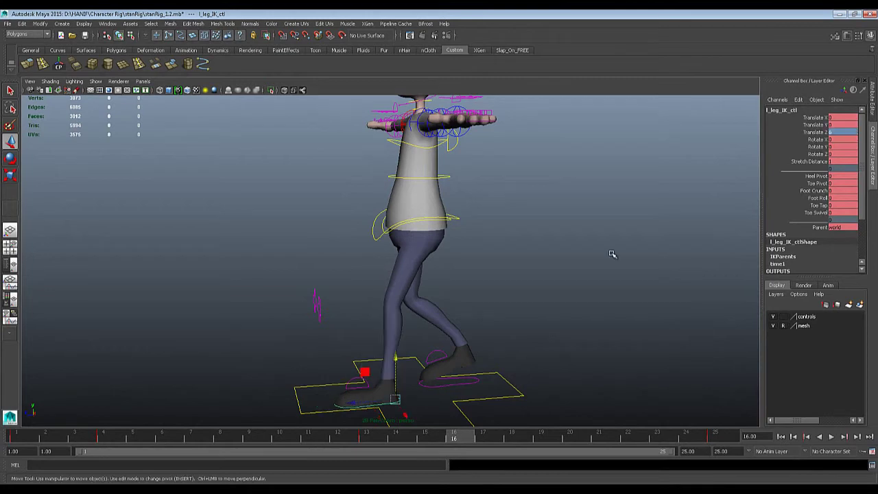
{"action": "scroll", "coordinate": [551, 284], "scroll_direction": "down", "scroll_amount": 1}
{"action": "left_click_drag", "start_coordinate": [532, 304], "coordinate": [505, 307], "text": "alt"}
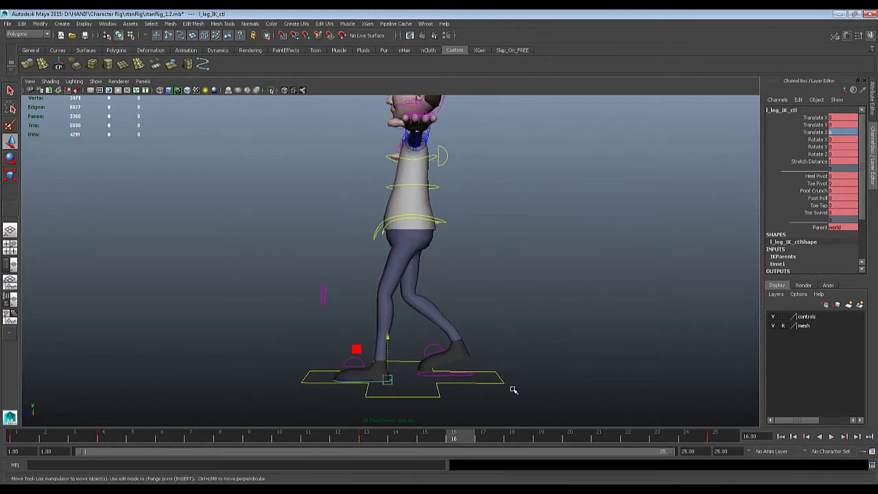
{"action": "key", "text": "s"}
Step: Review the right and left foot controls' values at frame 4 and inspect the pose from several angles
{"action": "left_click", "coordinate": [102, 437]}
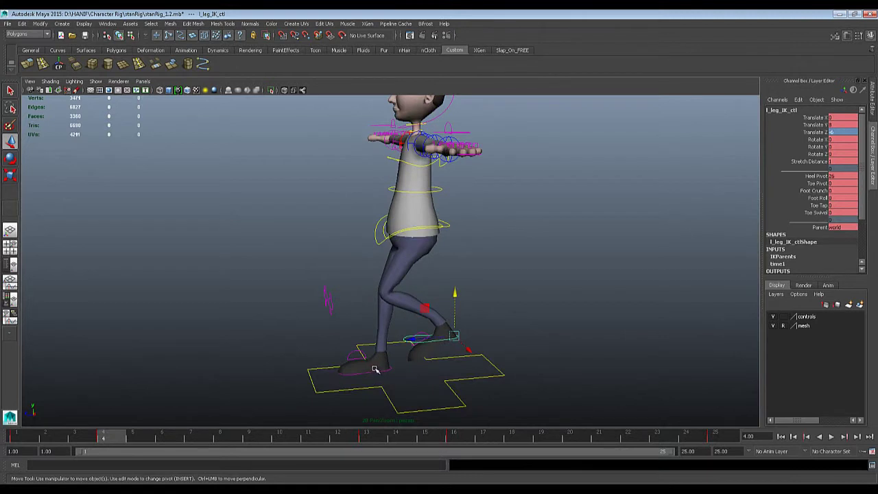
{"action": "left_click", "coordinate": [375, 370]}
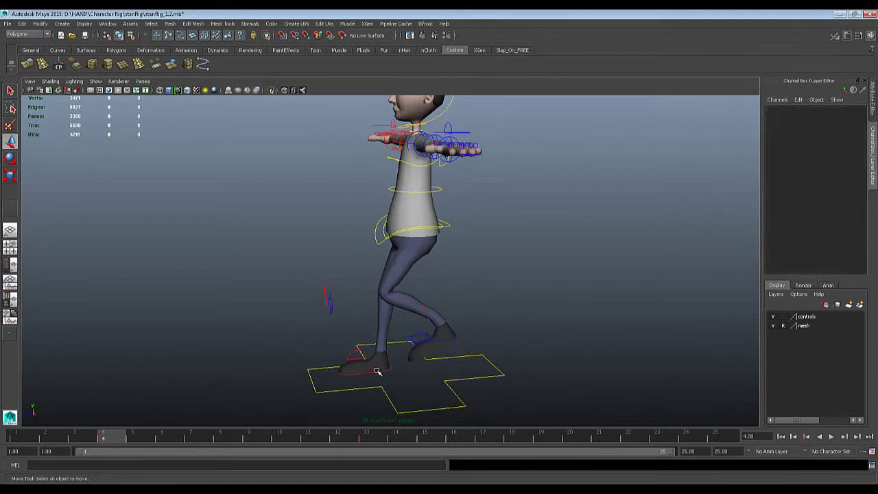
{"action": "left_click", "coordinate": [377, 367]}
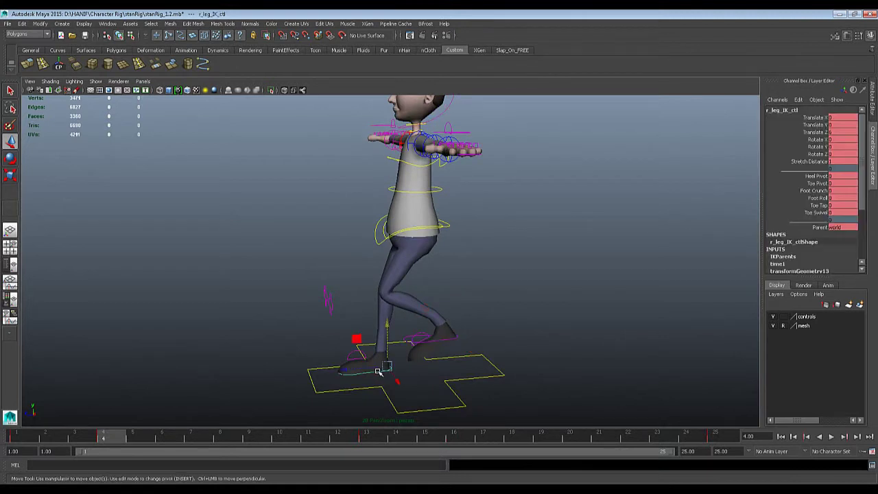
{"action": "left_click", "coordinate": [450, 339]}
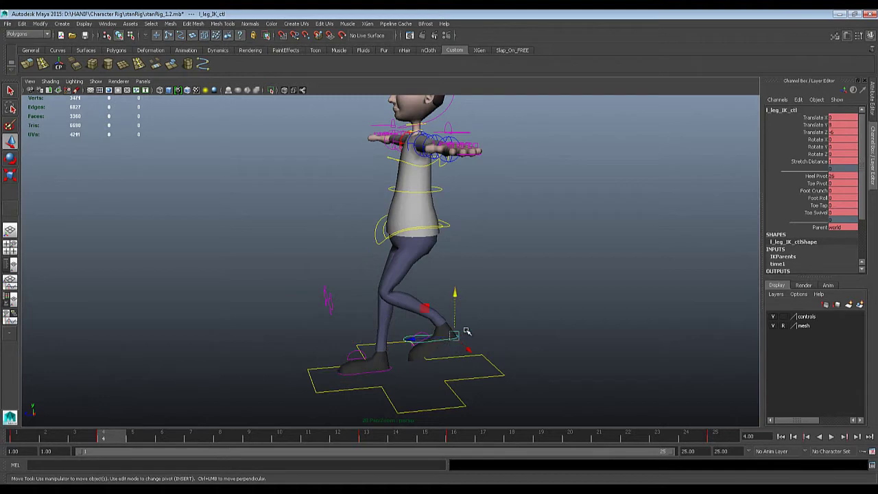
{"action": "left_click_drag", "start_coordinate": [476, 328], "coordinate": [437, 318], "text": "alt"}
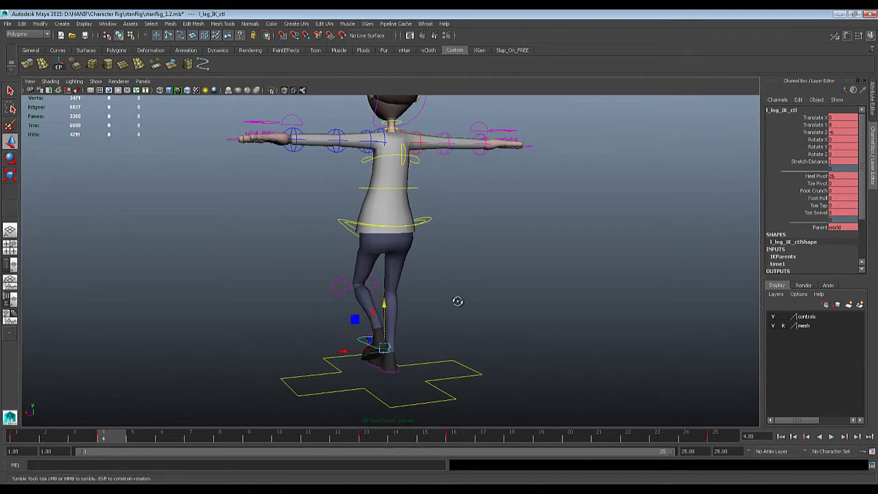
{"action": "left_click_drag", "start_coordinate": [457, 300], "coordinate": [483, 401], "text": "alt"}
Step: Set the right foot control's Translate Z to -6 at frame 16 and key it
{"action": "left_click_drag", "start_coordinate": [395, 439], "coordinate": [454, 439]}
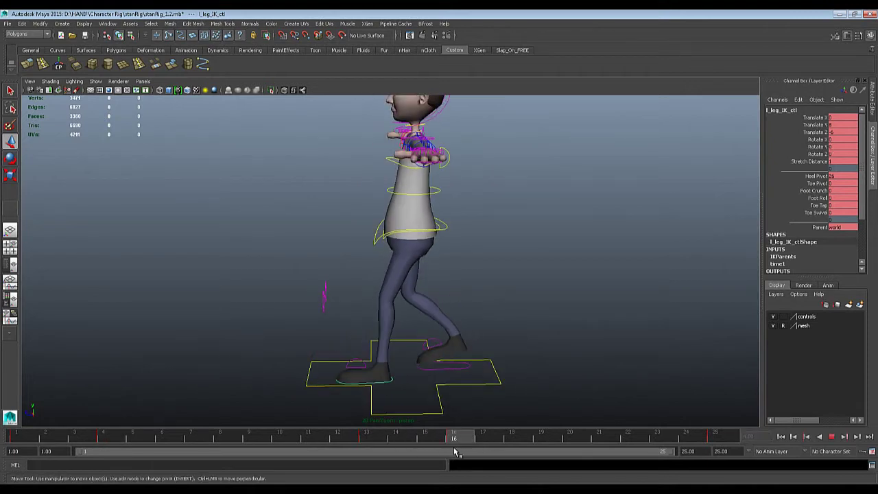
{"action": "left_click", "coordinate": [459, 369]}
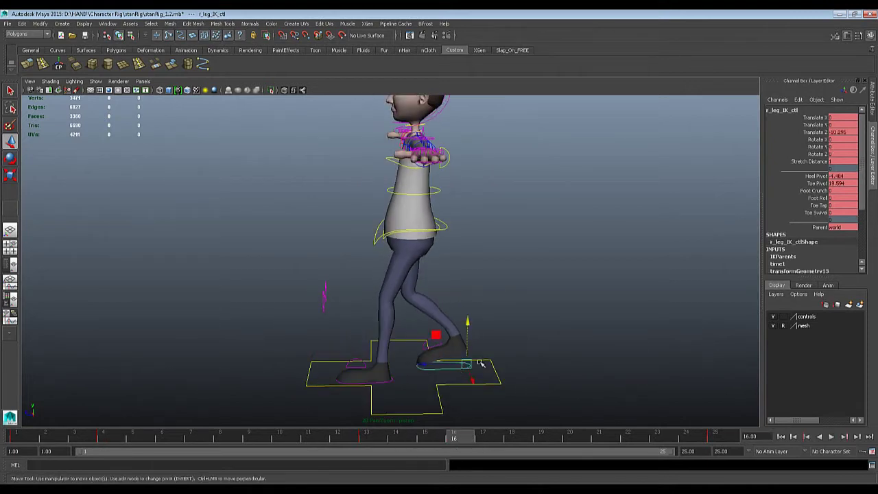
{"action": "double_click", "coordinate": [844, 131]}
{"action": "type", "text": "-6"}
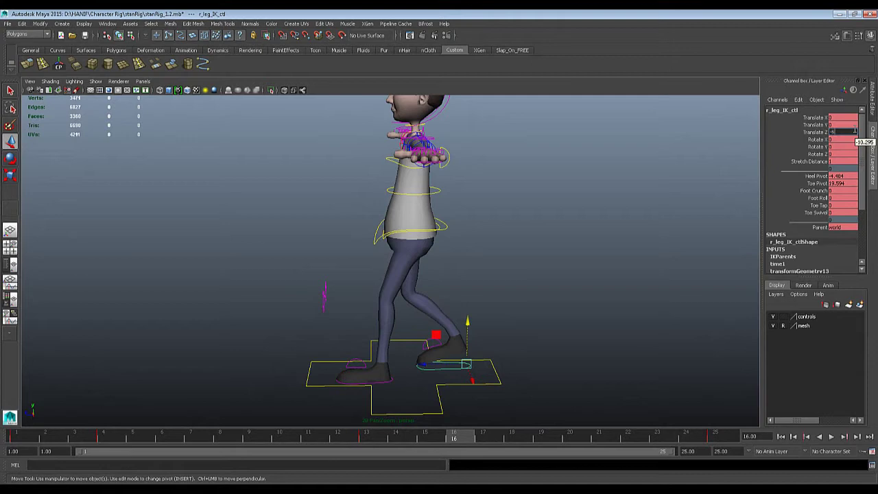
{"action": "key", "text": "Return"}
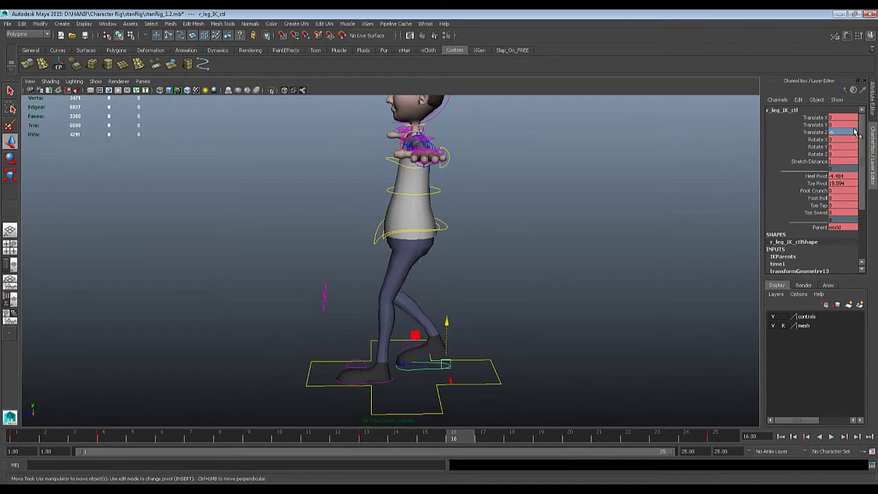
{"action": "left_click_drag", "start_coordinate": [604, 249], "coordinate": [594, 232], "text": "alt"}
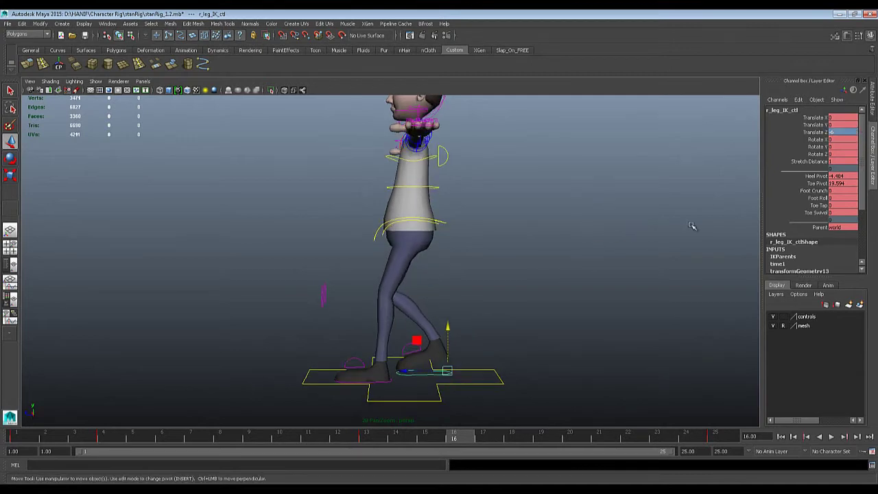
{"action": "key", "text": "s"}
Step: Using the left foot's frame 4 values as reference, set the right foot control's Heel Pivot to 26 and Toe Pivot to 0 at frame 16
{"action": "left_click", "coordinate": [106, 439]}
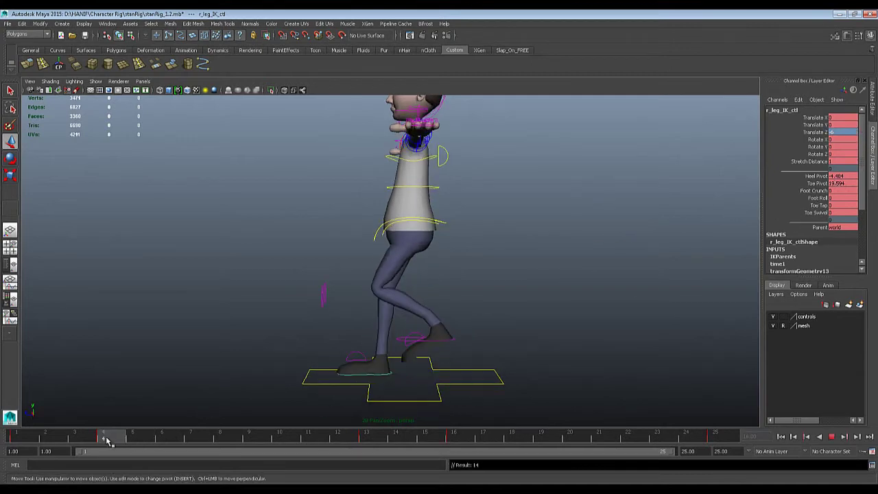
{"action": "left_click", "coordinate": [441, 337]}
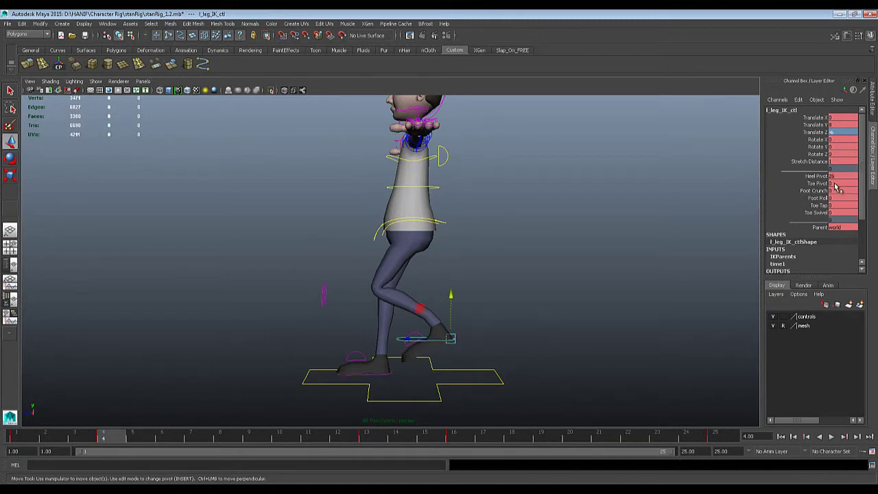
{"action": "left_click", "coordinate": [454, 440]}
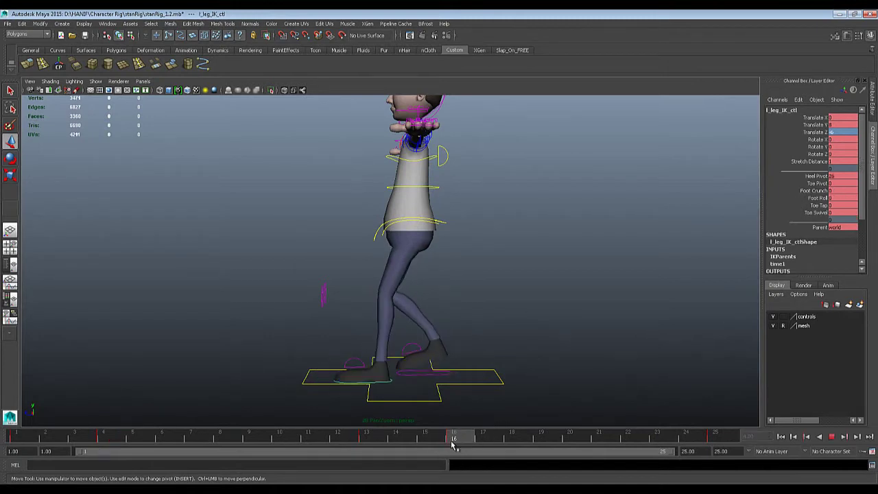
{"action": "left_click", "coordinate": [425, 375]}
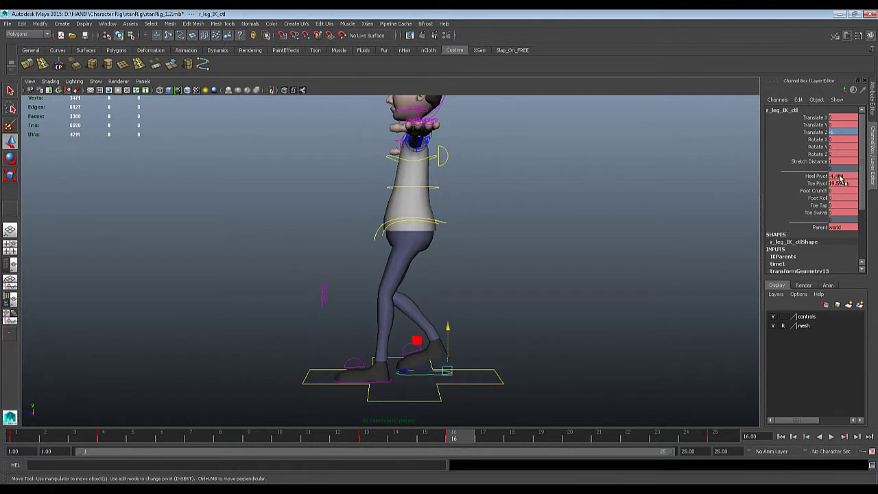
{"action": "left_click", "coordinate": [842, 175]}
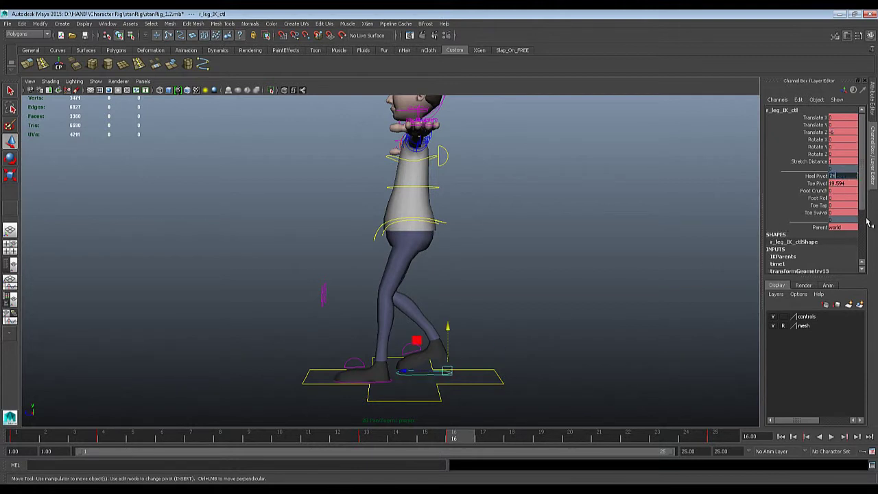
{"action": "type", "text": "25"}
{"action": "key", "text": "Return"}
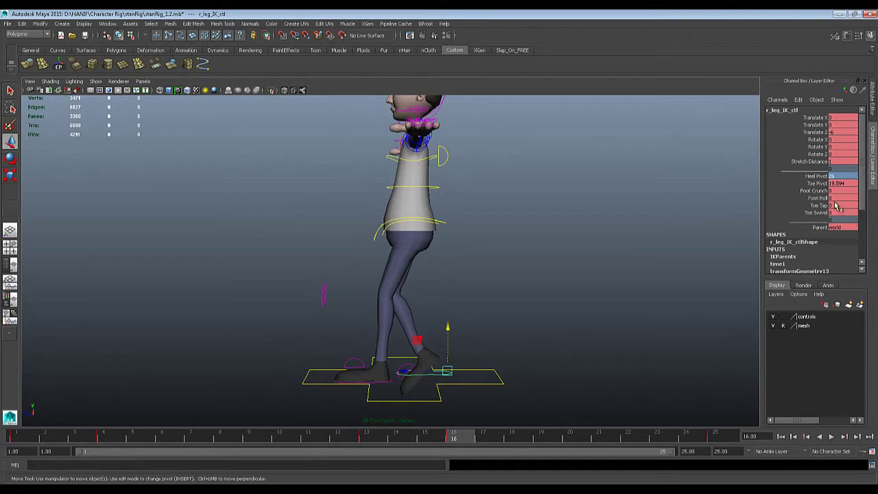
{"action": "left_click", "coordinate": [840, 184]}
{"action": "type", "text": "0"}
{"action": "key", "text": "Return"}
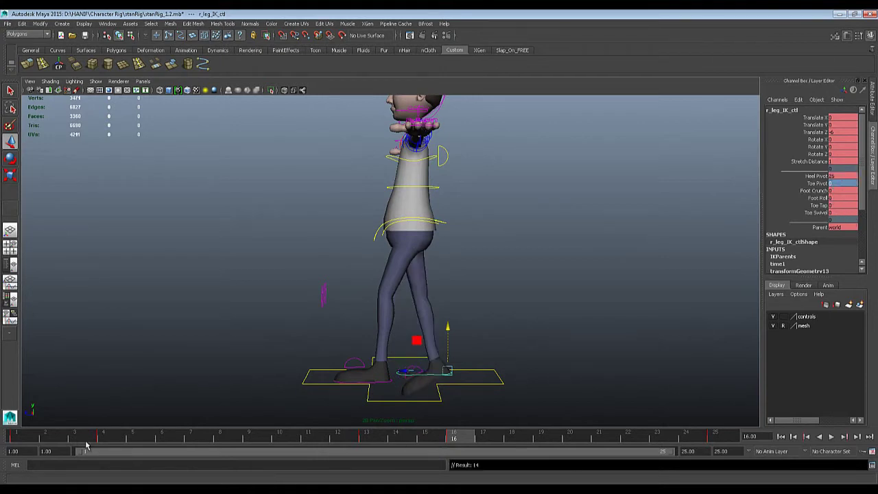
Step: Recheck the left foot at frame 4, then raise the right foot control to Translate Y 8 at frame 16 and key it
{"action": "left_click", "coordinate": [106, 437]}
{"action": "left_click", "coordinate": [445, 339]}
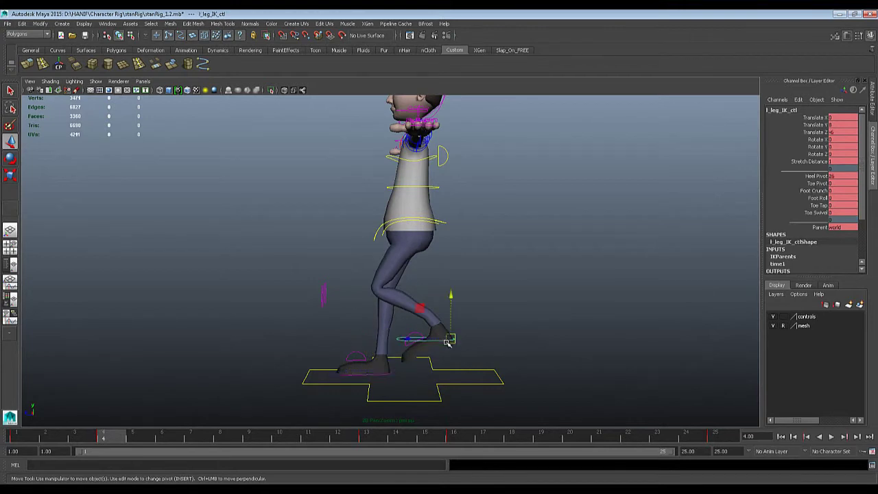
{"action": "left_click", "coordinate": [454, 437]}
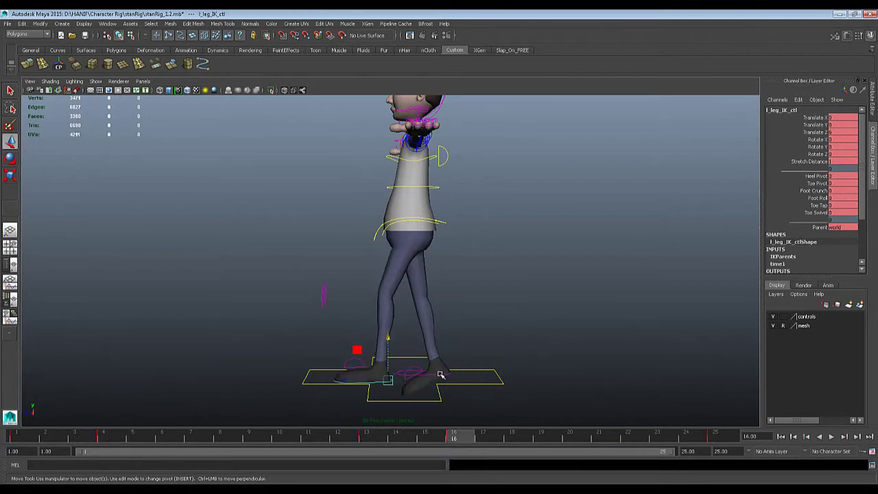
{"action": "left_click", "coordinate": [441, 375]}
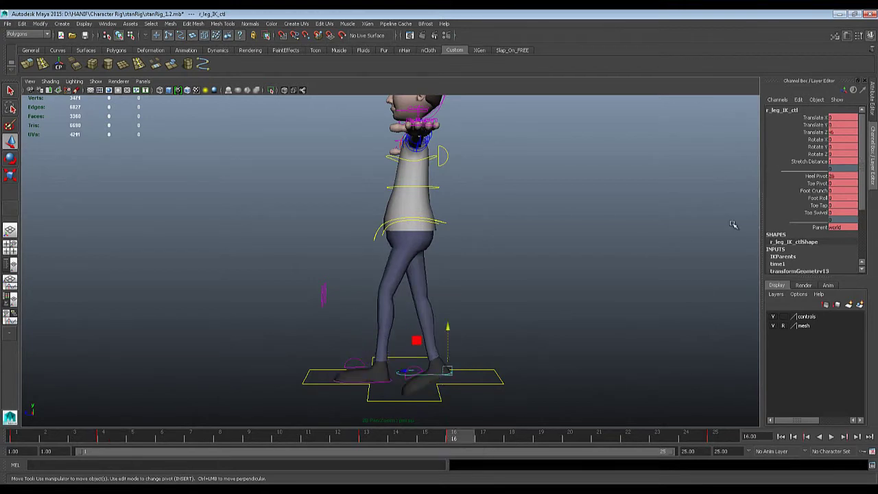
{"action": "double_click", "coordinate": [842, 125]}
{"action": "type", "text": "8"}
{"action": "key", "text": "Return"}
{"action": "key", "text": "s"}
Step: Play back and scrub the walk cycle, examining the leg motion from the side and at an angle
{"action": "left_click_drag", "start_coordinate": [584, 250], "coordinate": [626, 256], "text": "alt"}
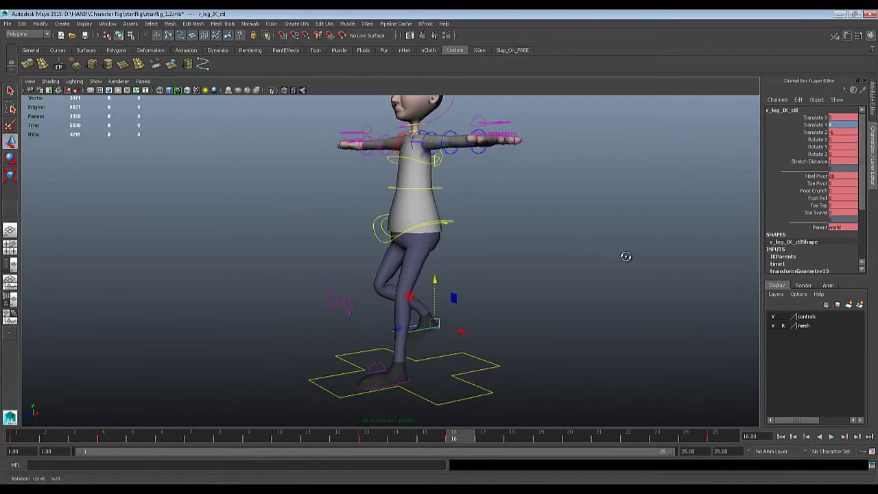
{"action": "key", "text": "alt+v"}
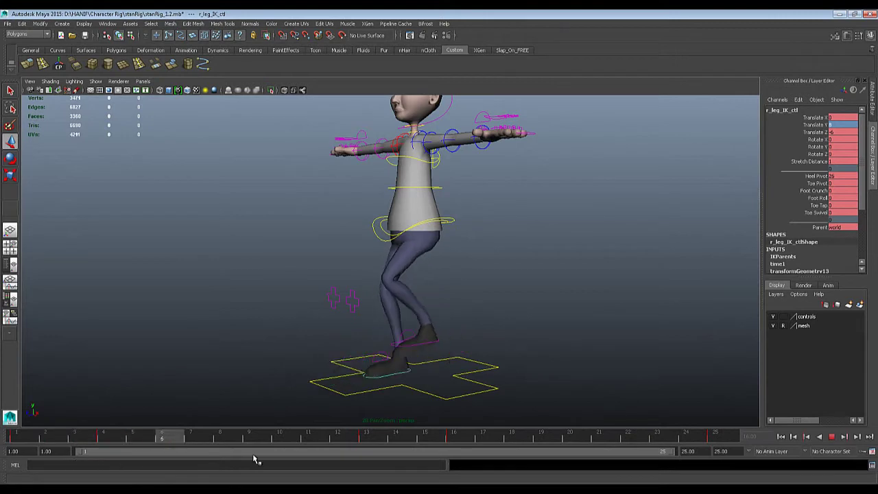
{"action": "key", "text": "alt+v"}
{"action": "left_click_drag", "start_coordinate": [450, 290], "coordinate": [349, 272], "text": "alt"}
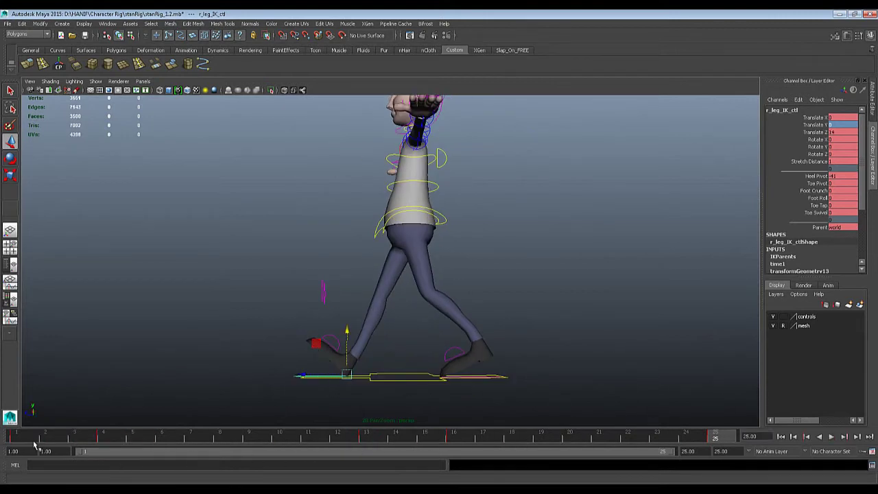
{"action": "left_click", "coordinate": [830, 437]}
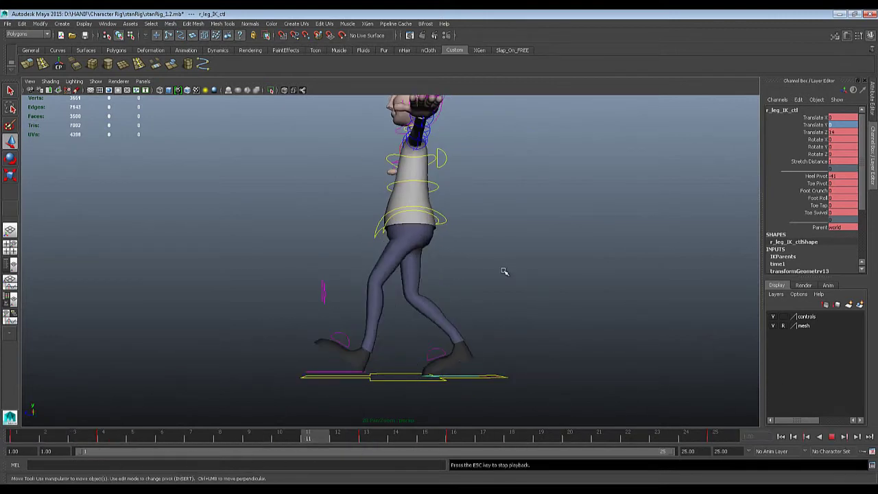
{"action": "left_click_drag", "start_coordinate": [504, 272], "coordinate": [551, 290], "text": "alt"}
{"action": "right_click_drag", "start_coordinate": [551, 290], "coordinate": [433, 264], "text": "alt"}
{"action": "left_click_drag", "start_coordinate": [433, 265], "coordinate": [400, 255], "text": "alt"}
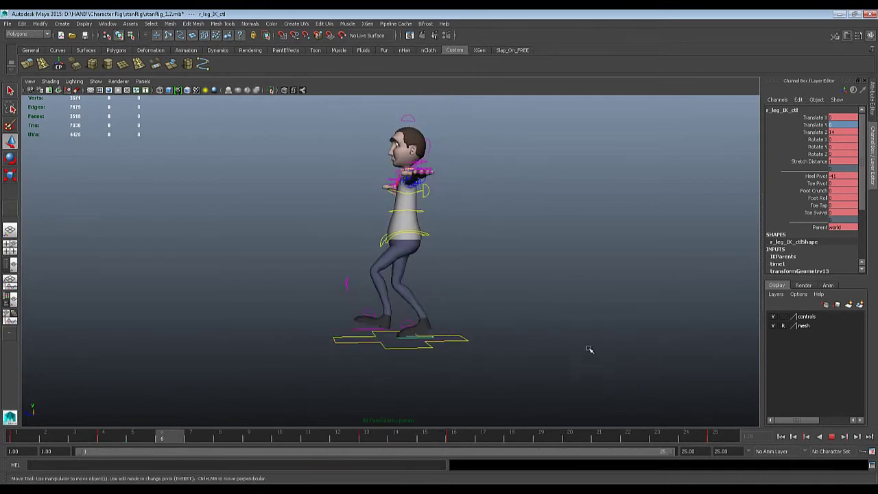
{"action": "left_click", "coordinate": [831, 436]}
{"action": "left_click_drag", "start_coordinate": [83, 440], "coordinate": [39, 439]}
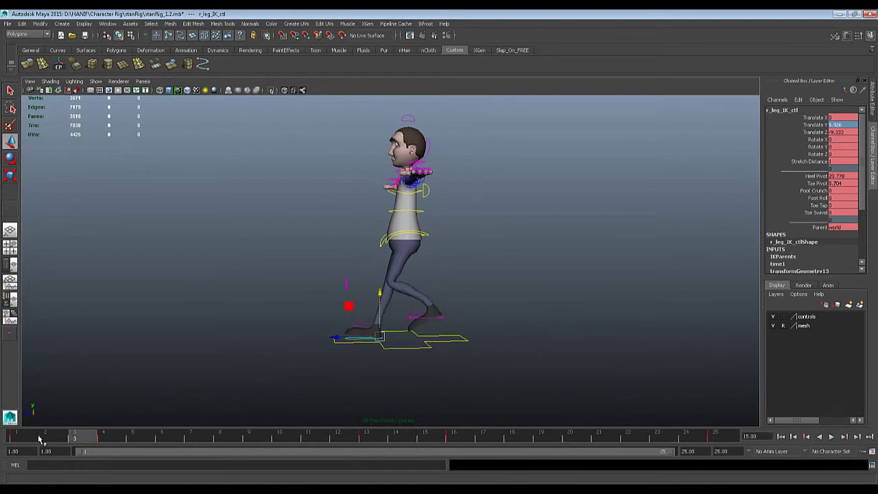
{"action": "key", "text": "alt+v"}
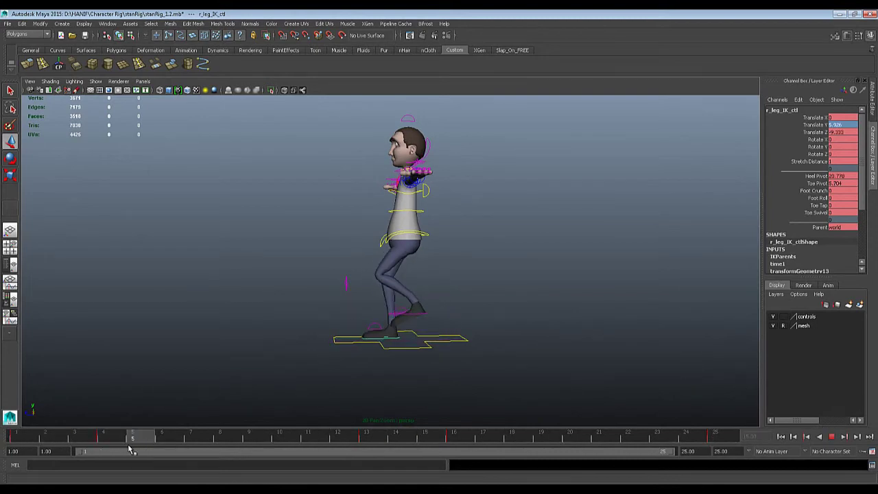
Step: Move the right foot control back under the body at frame 4, setting its Translate Z to 3, and key it
{"action": "left_click", "coordinate": [103, 440]}
{"action": "key", "text": "w"}
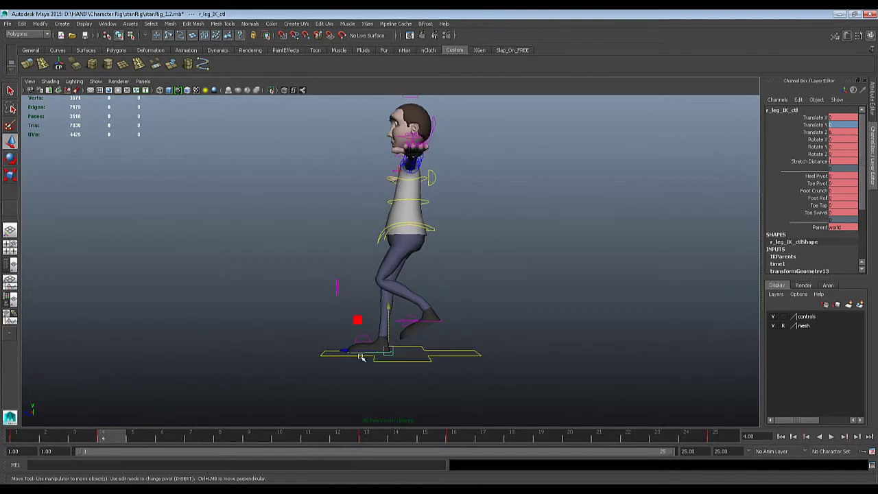
{"action": "key", "text": "space"}
{"action": "key", "text": "space"}
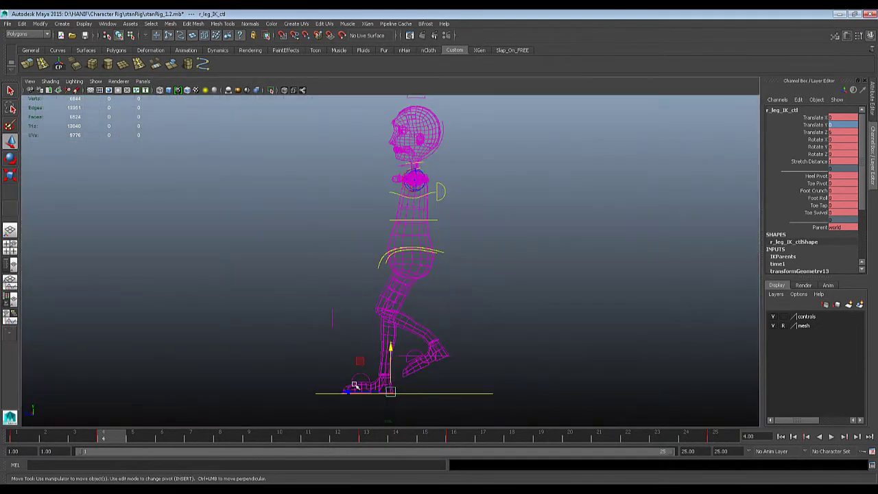
{"action": "left_click_drag", "start_coordinate": [354, 385], "coordinate": [363, 400]}
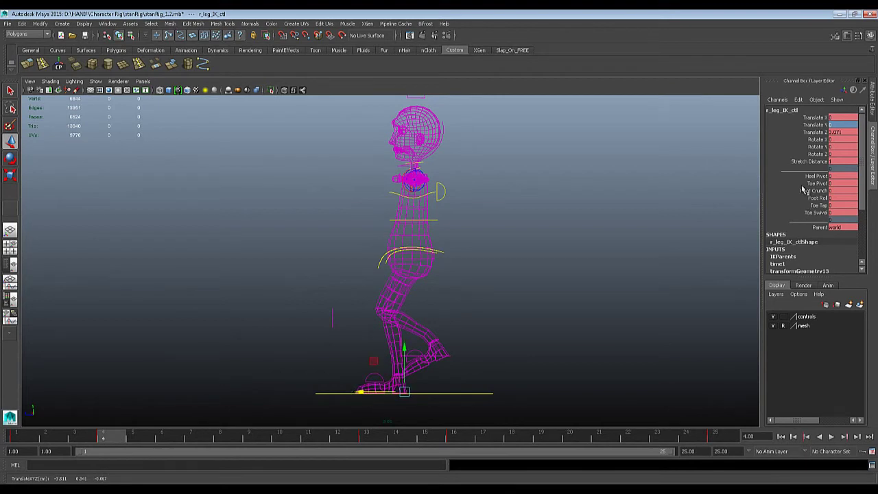
{"action": "key", "text": "space"}
{"action": "key", "text": "space"}
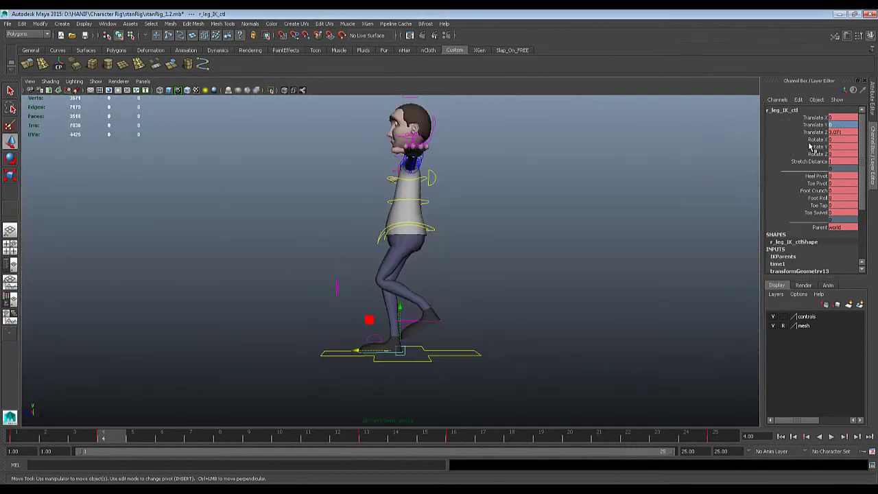
{"action": "left_click", "coordinate": [842, 132]}
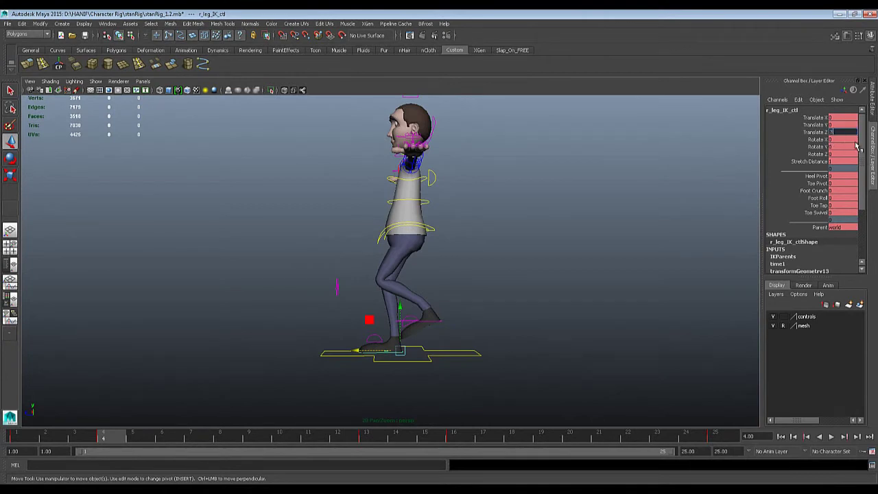
{"action": "key", "text": "Return"}
{"action": "key", "text": "s"}
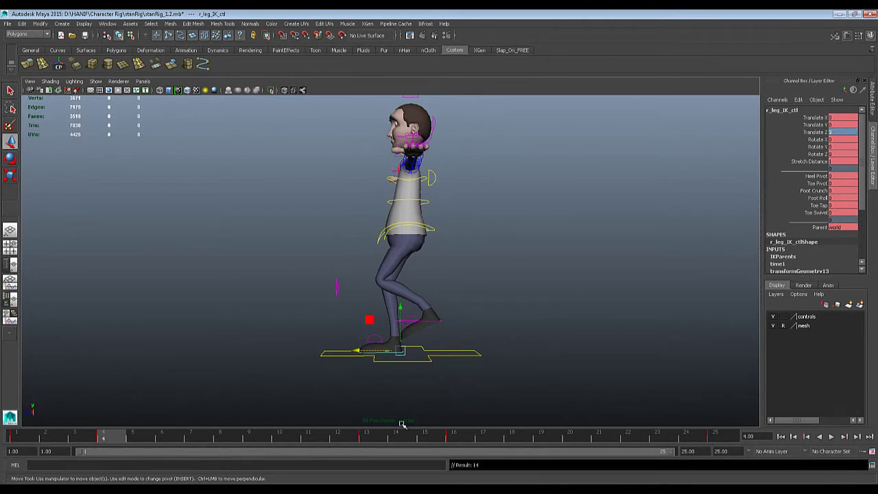
Step: Set the left foot control's Translate Z to 3 at frame 16 and key it
{"action": "left_click", "coordinate": [453, 439]}
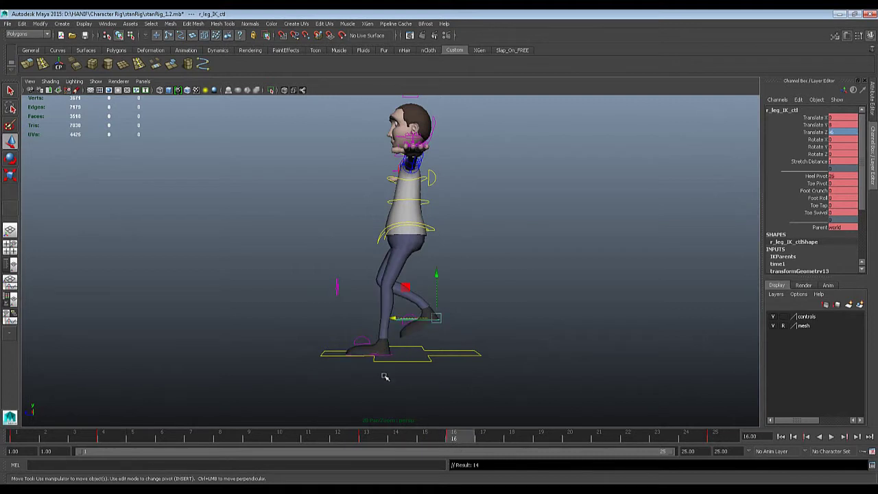
{"action": "left_click", "coordinate": [388, 354]}
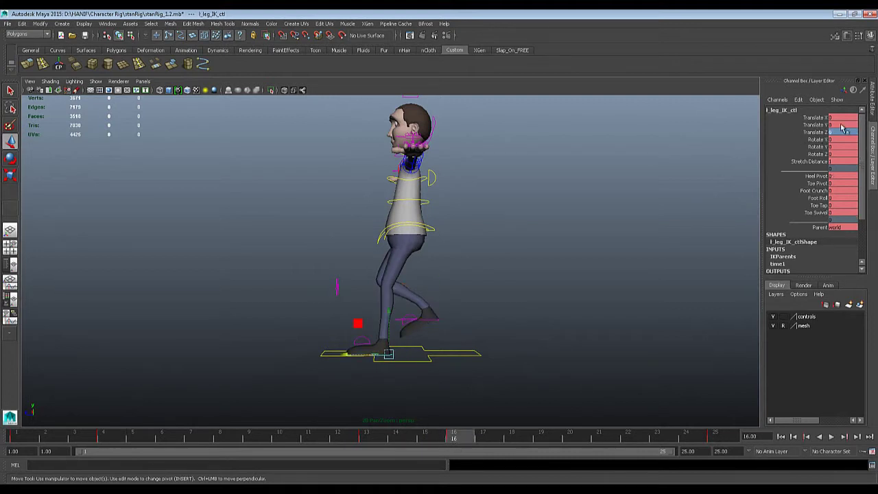
{"action": "left_click", "coordinate": [842, 133]}
{"action": "type", "text": "3"}
{"action": "key", "text": "Return"}
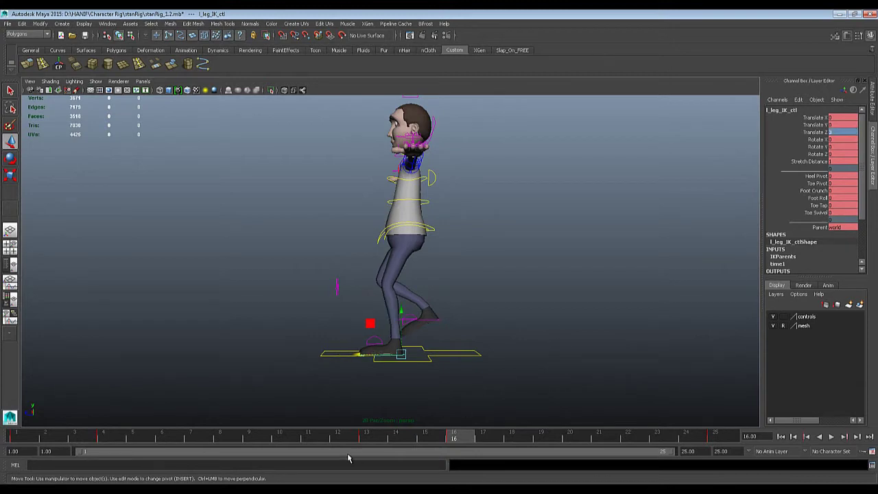
Step: Play back the adjusted walk, declining the autosave, and compare it with the walk cycle reference chart
{"action": "key", "text": "alt+v"}
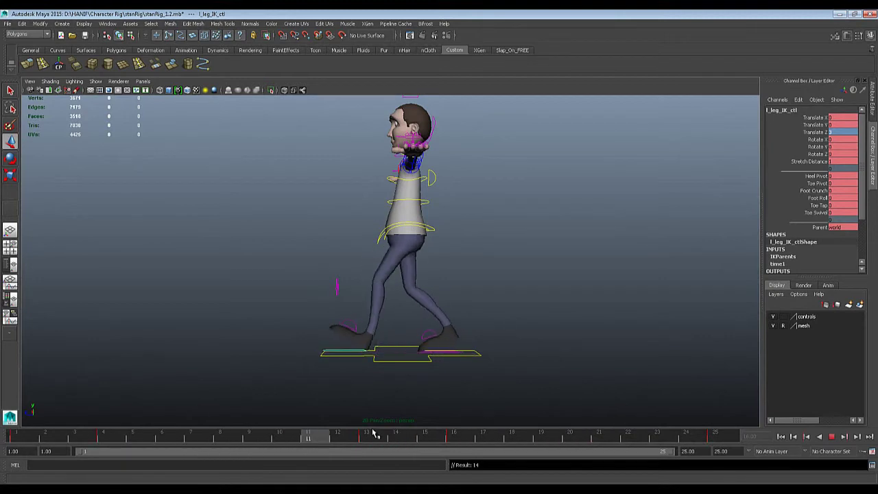
{"action": "key", "text": "alt+v"}
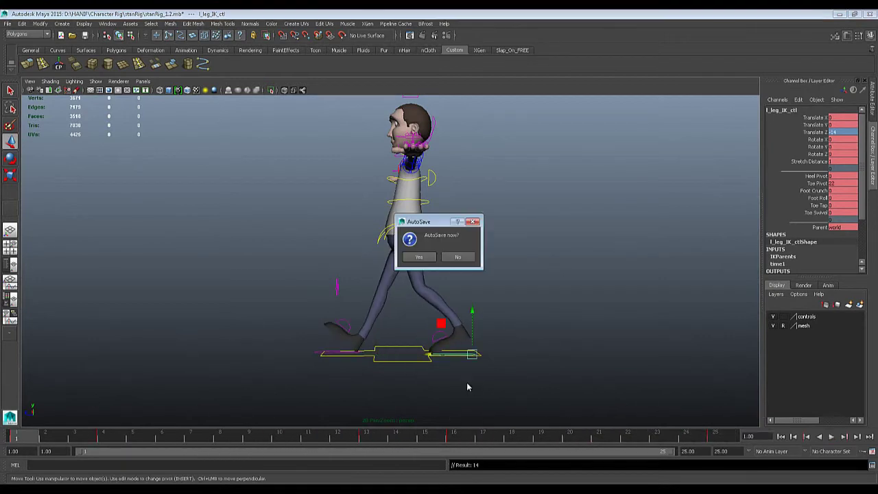
{"action": "left_click", "coordinate": [458, 257]}
{"action": "key", "text": "alt+Tab"}
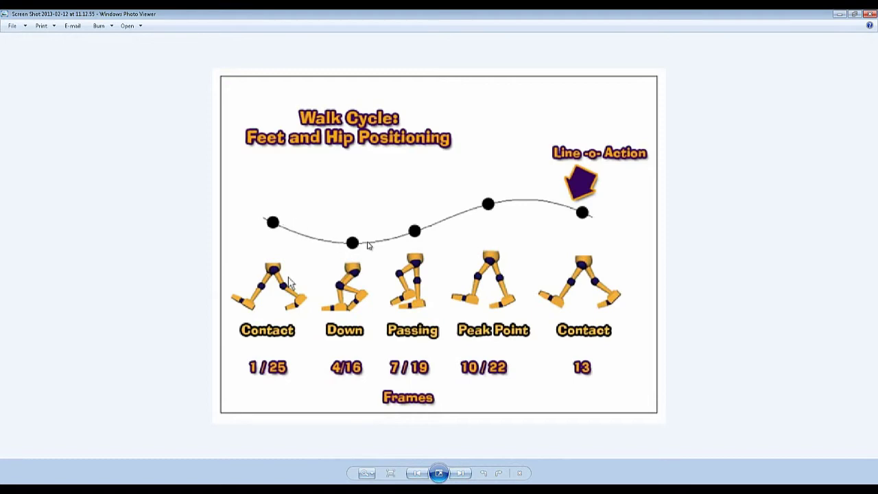
{"action": "key", "text": "alt+Tab"}
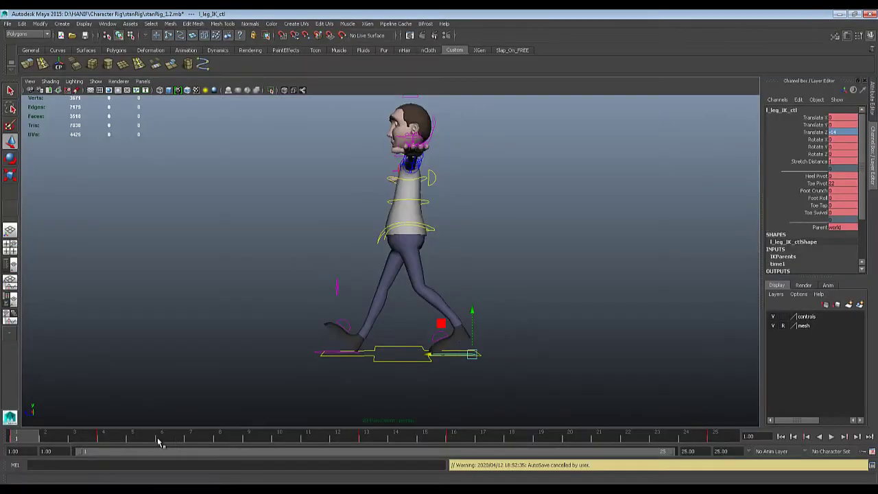
Step: Lower the hips override control to Translate Y -3.5 at frame 4, key it, and key the same value at frame 16
{"action": "left_click_drag", "start_coordinate": [65, 439], "coordinate": [103, 436]}
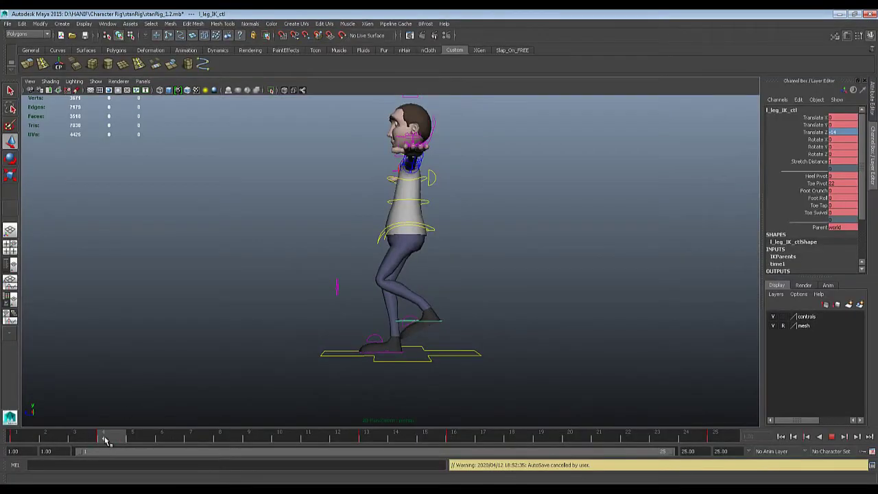
{"action": "left_click", "coordinate": [379, 244]}
{"action": "left_click_drag", "start_coordinate": [409, 174], "coordinate": [410, 184]}
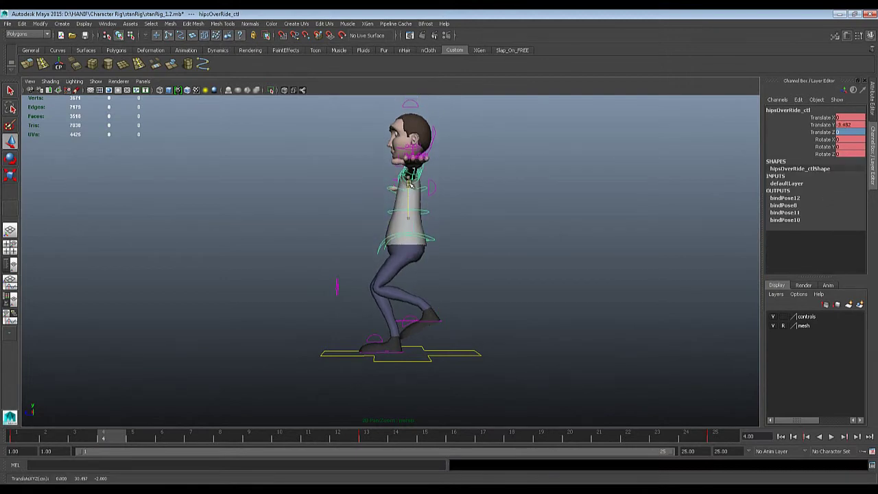
{"action": "double_click", "coordinate": [847, 124]}
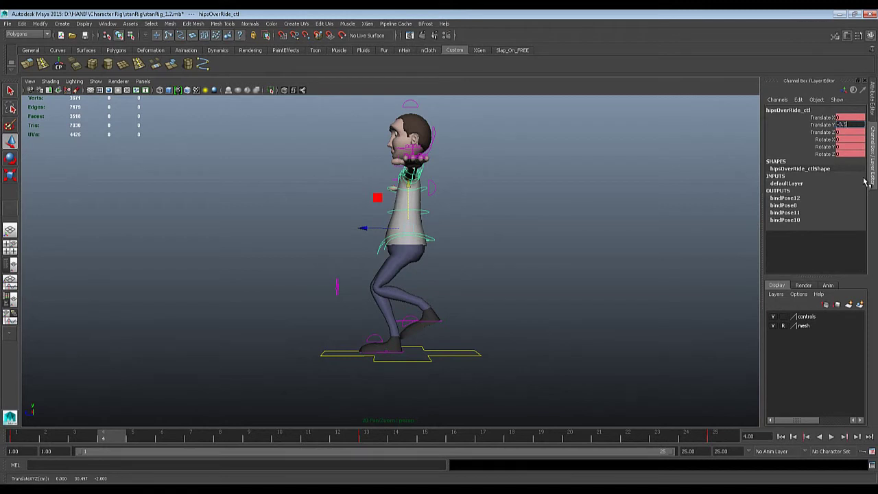
{"action": "key", "text": "Return"}
{"action": "key", "text": "s"}
{"action": "mouse_move", "coordinate": [77, 438]}
{"action": "left_mouse_down"}
{"action": "mouse_move", "coordinate": [39, 441]}
{"action": "mouse_move", "coordinate": [105, 454]}
{"action": "mouse_move", "coordinate": [47, 446]}
{"action": "mouse_move", "coordinate": [450, 432]}
{"action": "left_mouse_up"}
Step: Play back and scrub the opening frames, examining the hip drop into the frame 4 down pose
{"action": "key", "text": "alt+v"}
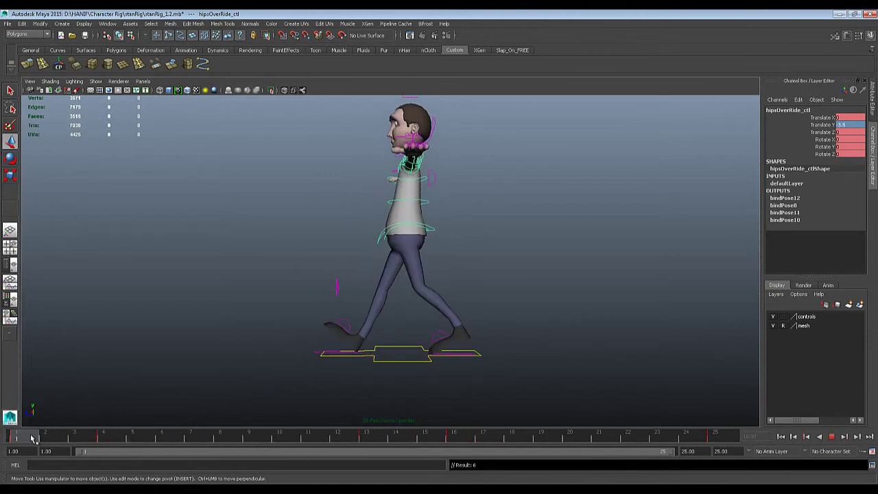
{"action": "left_click_drag", "start_coordinate": [115, 445], "coordinate": [141, 453]}
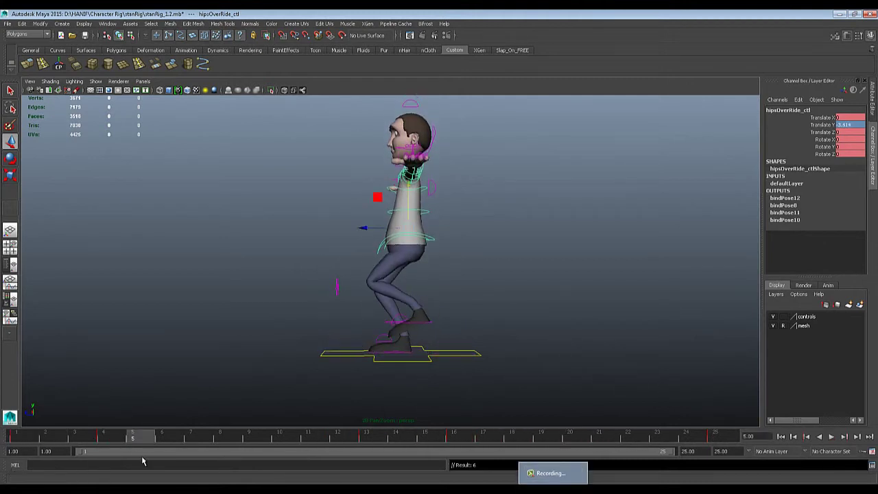
{"action": "left_click_drag", "start_coordinate": [33, 441], "coordinate": [103, 447]}
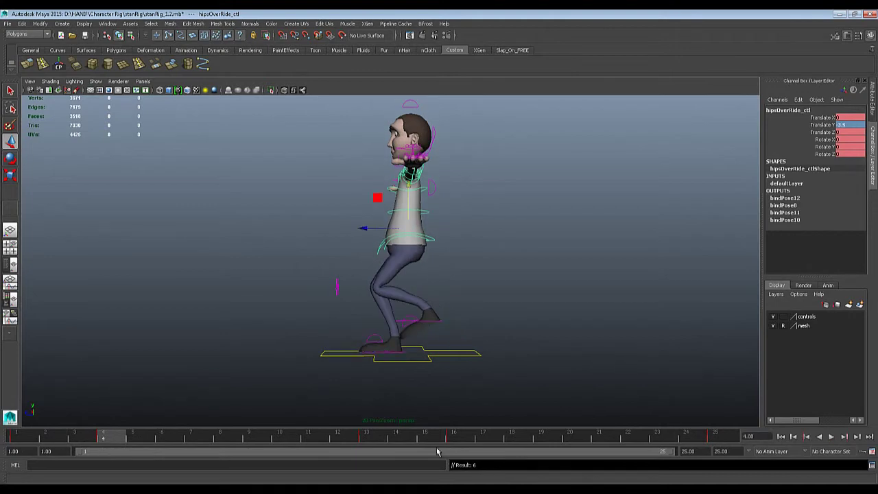
{"action": "key", "text": "alt+Tab"}
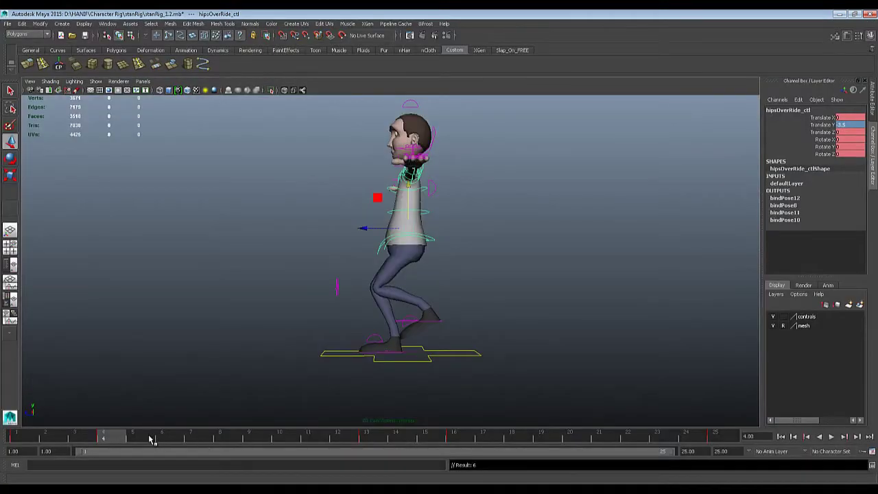
Step: Following the chart's passing pose, raise the hips override control to Translate Y -1 at frame 7 and key it
{"action": "left_click_drag", "start_coordinate": [149, 438], "coordinate": [203, 453]}
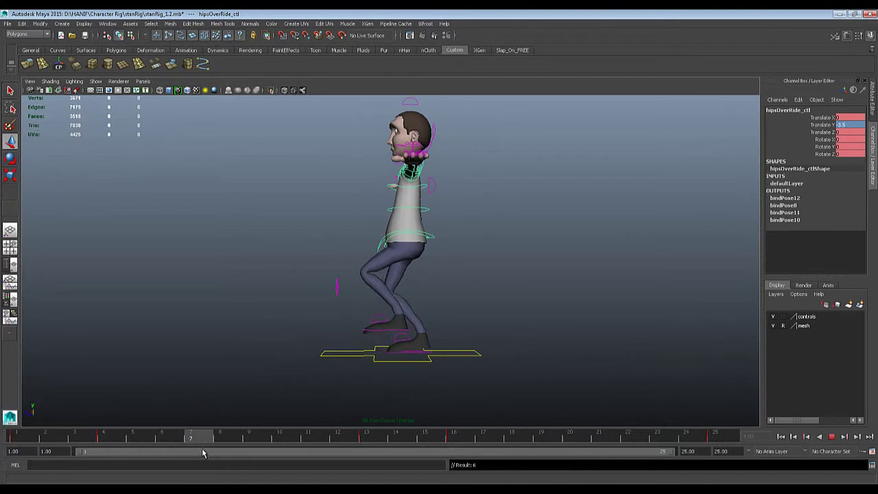
{"action": "key", "text": "alt+Tab"}
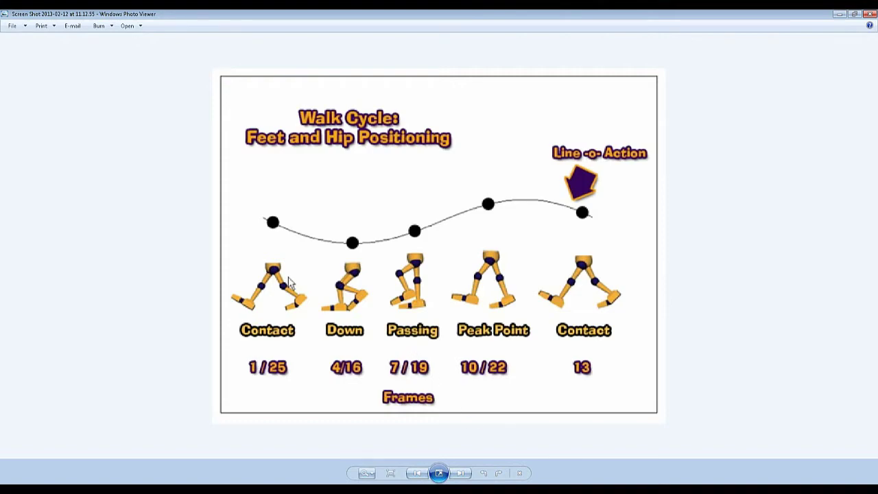
{"action": "key", "text": "alt+Tab"}
{"action": "key", "text": "alt+Tab"}
{"action": "key", "text": "alt+Tab"}
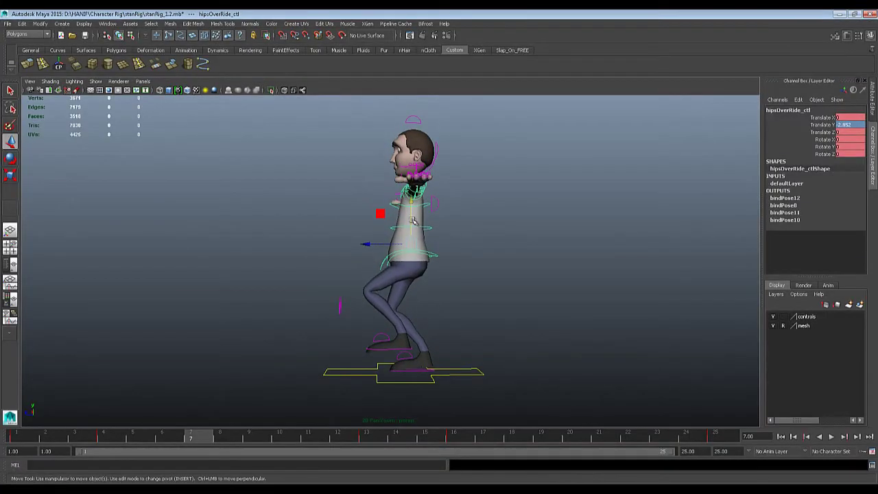
{"action": "left_click_drag", "start_coordinate": [412, 214], "coordinate": [410, 205]}
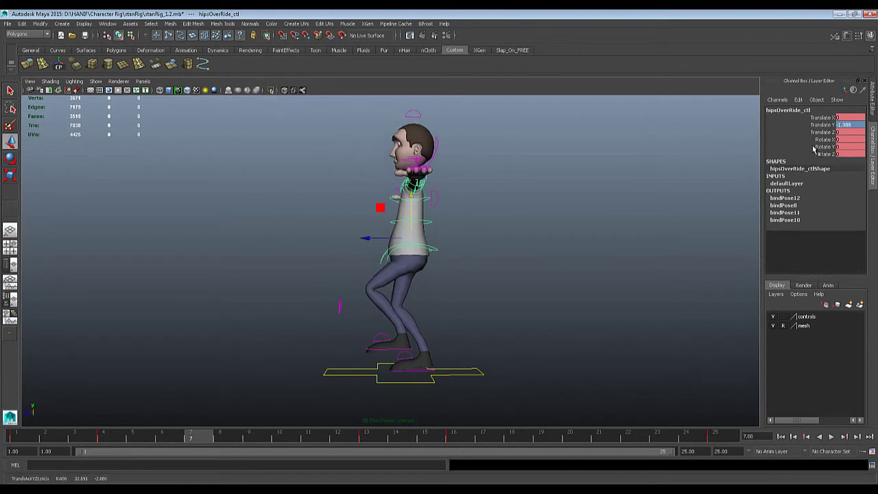
{"action": "left_click", "coordinate": [862, 124]}
{"action": "type", "text": "-1"}
{"action": "key", "text": "Return"}
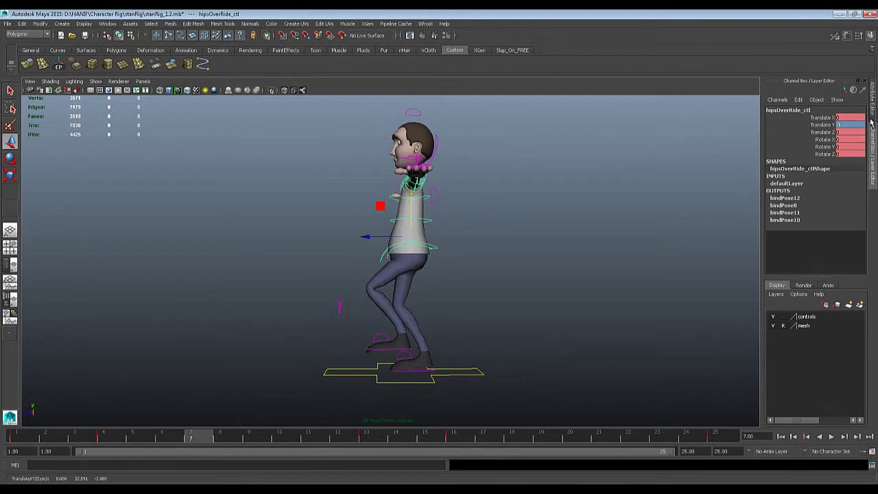
{"action": "key", "text": "s"}
Step: Review the hip motion around frame 7 and compare the feet with the chart's passing pose
{"action": "left_click_drag", "start_coordinate": [134, 438], "coordinate": [164, 437]}
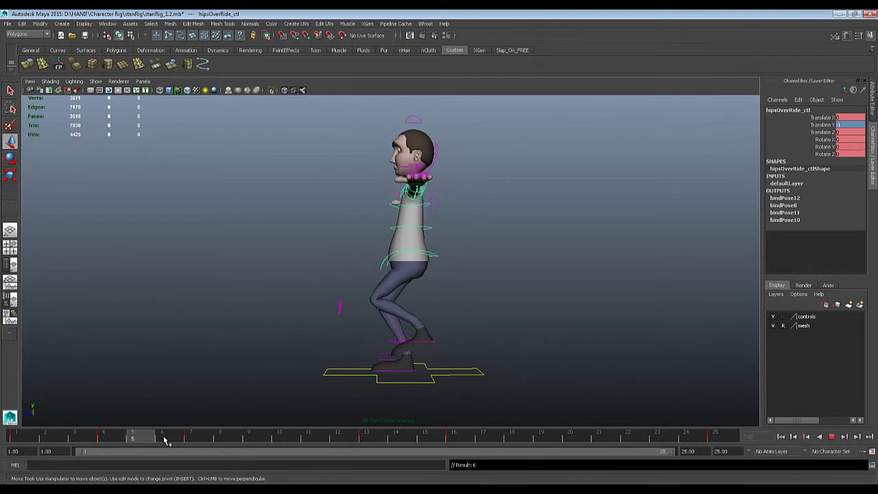
{"action": "key", "text": "alt+v"}
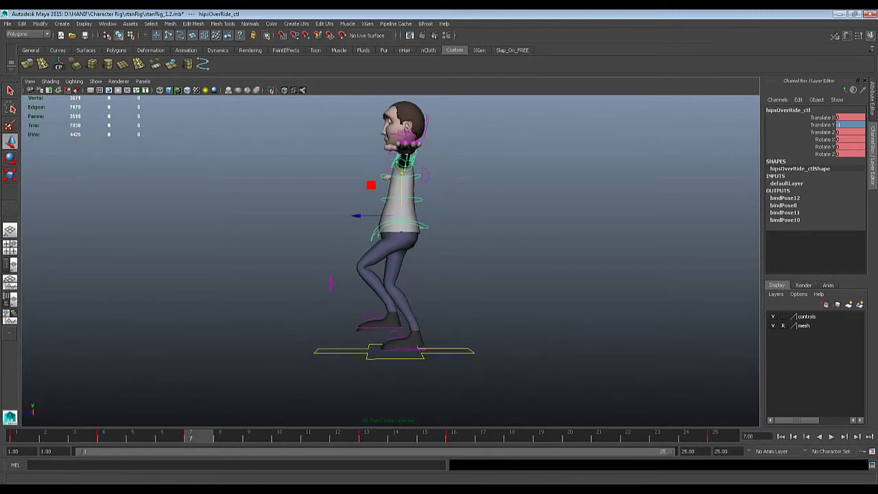
{"action": "key", "text": "alt+Tab"}
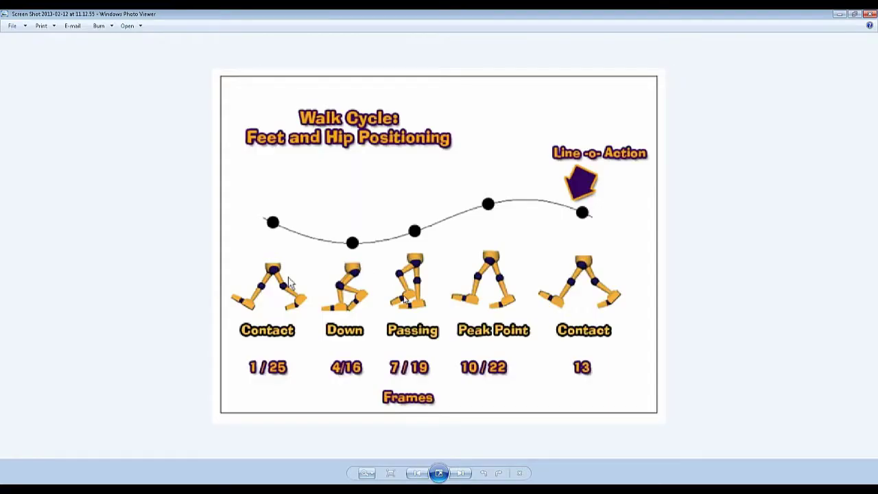
{"action": "key", "text": "alt+Tab"}
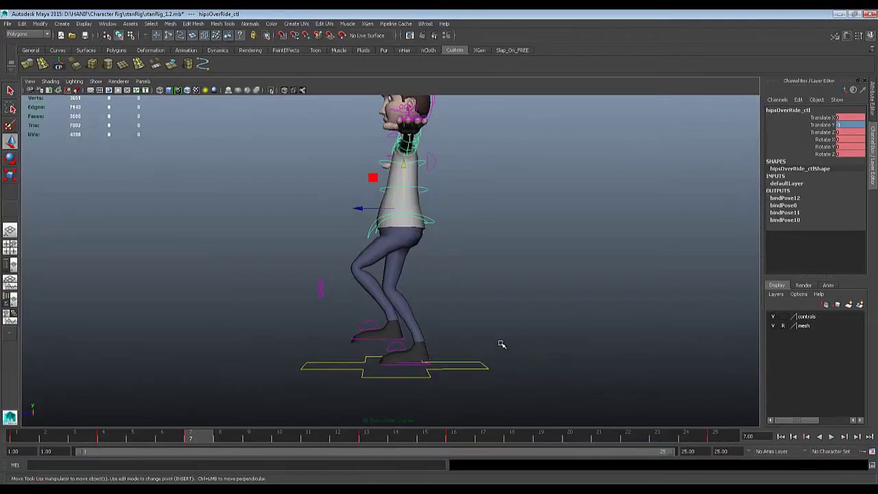
Step: Tilt the left foot toe-down at frame 7 by setting its control's Heel Pivot to 24
{"action": "left_click", "coordinate": [379, 336]}
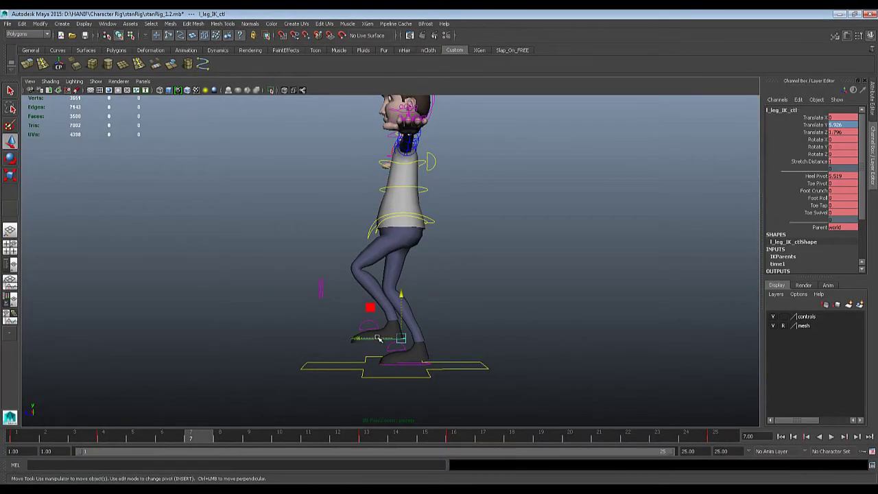
{"action": "double_click", "coordinate": [842, 176]}
{"action": "type", "text": "0"}
{"action": "key", "text": "Return"}
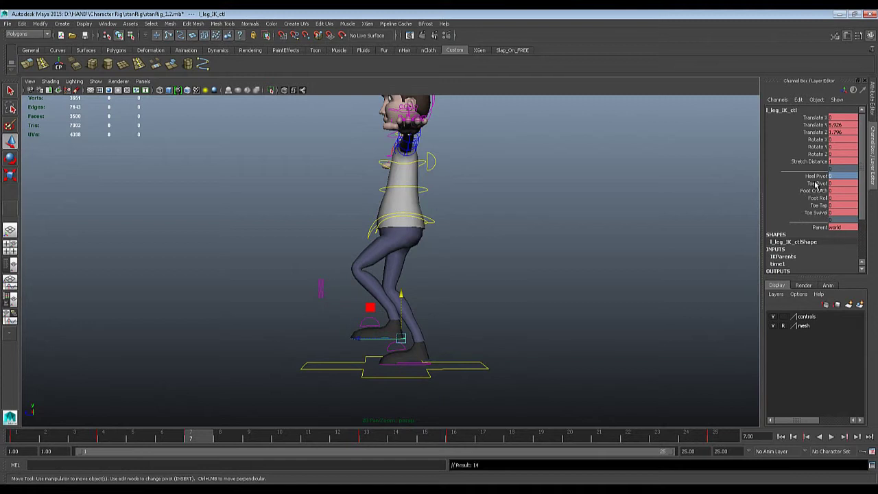
{"action": "left_click", "coordinate": [816, 177]}
{"action": "middle_click_drag", "start_coordinate": [618, 200], "coordinate": [725, 199]}
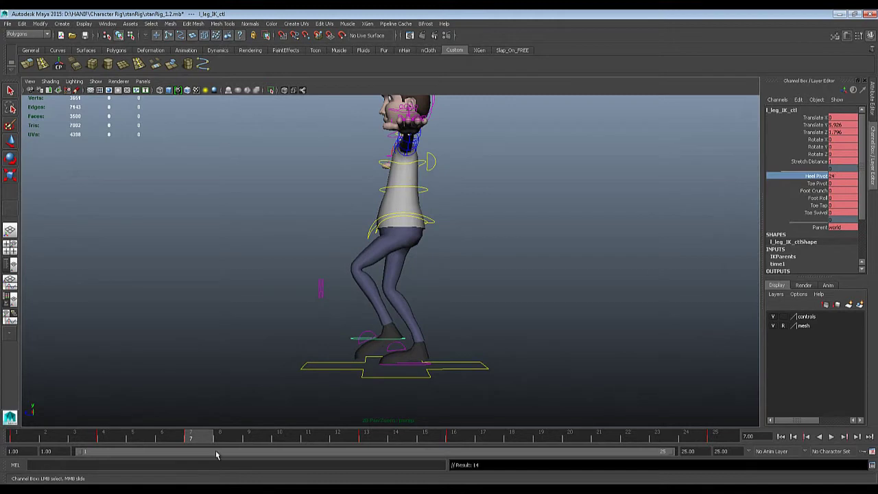
{"action": "key", "text": "alt+v"}
Step: Following the chart's passing pose, flatten the right foot at frame 7 by setting its control's Toe Pivot to 0
{"action": "key", "text": "alt+Tab"}
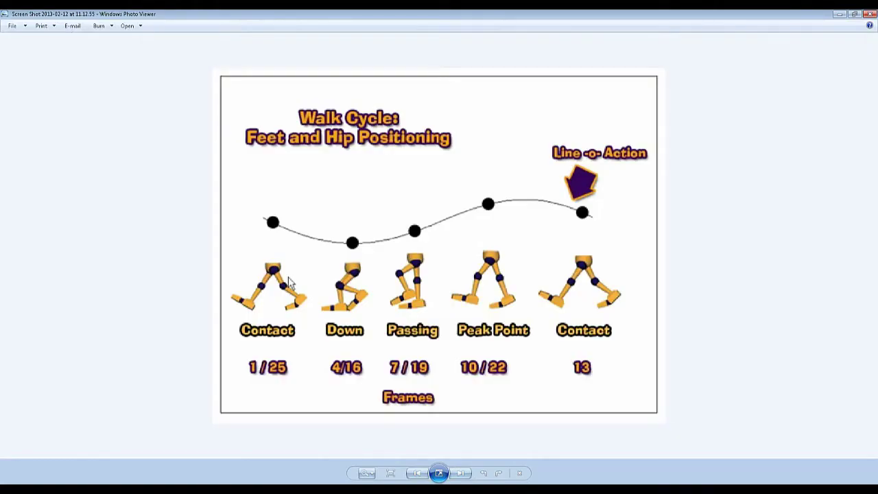
{"action": "key", "text": "alt+Tab"}
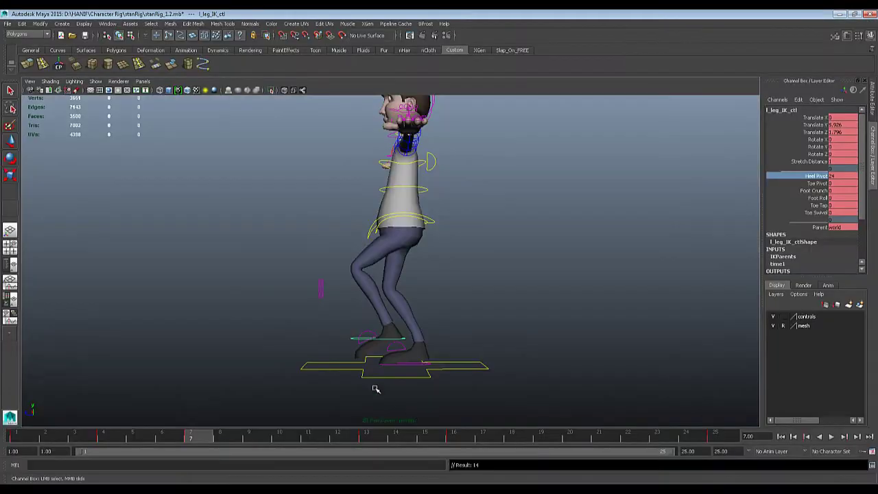
{"action": "left_click", "coordinate": [413, 364]}
{"action": "key", "text": "w"}
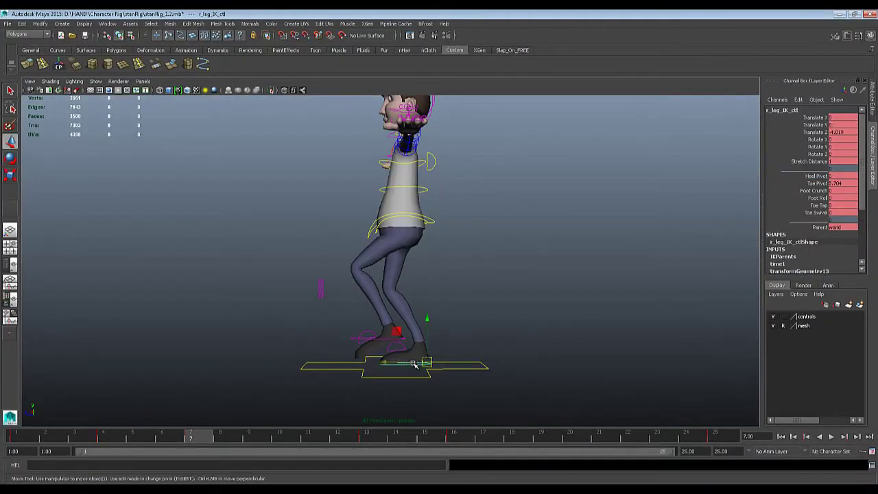
{"action": "left_click", "coordinate": [838, 184]}
{"action": "key", "text": "alt+Tab"}
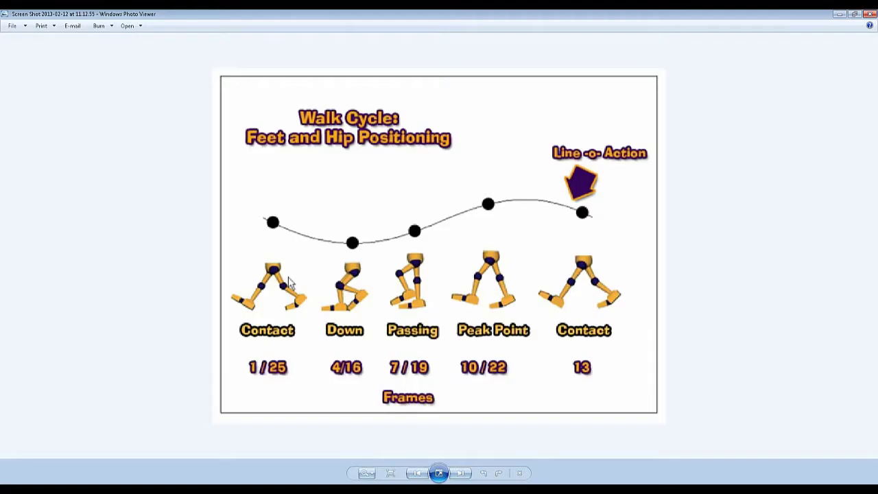
{"action": "key", "text": "alt+Tab"}
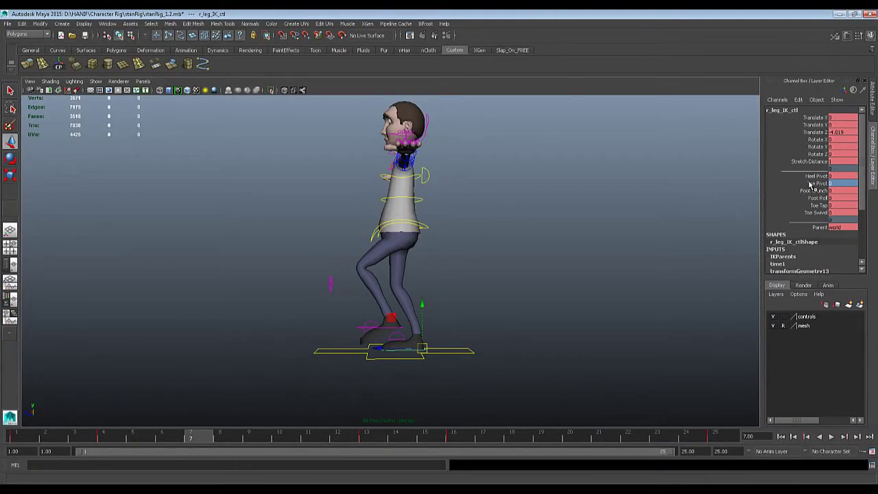
{"action": "left_click", "coordinate": [814, 183]}
{"action": "middle_click_drag", "start_coordinate": [653, 226], "coordinate": [684, 230]}
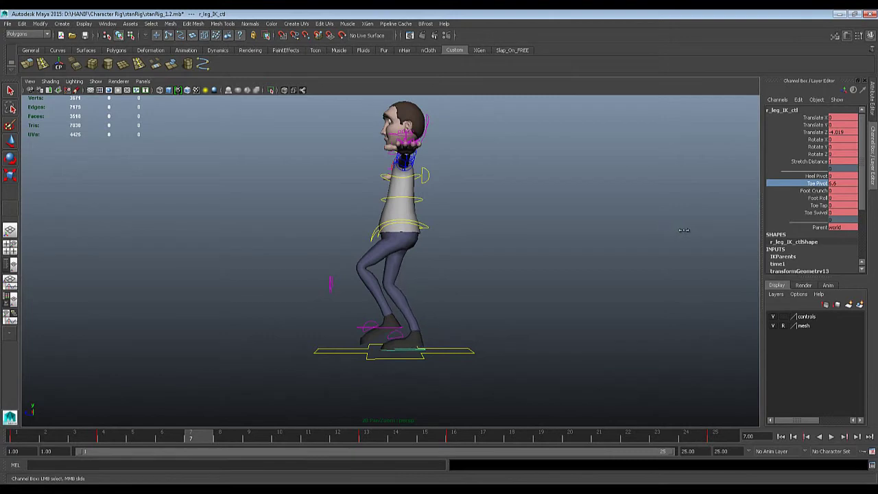
{"action": "key", "text": "ctrl+z"}
Step: Key the right foot control at frame 7 and play back the opening frames to review the passing pose
{"action": "mouse_move", "coordinate": [601, 300]}
{"action": "left_mouse_down", "text": "alt"}
{"action": "mouse_move", "coordinate": [608, 304]}
{"action": "mouse_move", "coordinate": [598, 303]}
{"action": "left_mouse_up", "text": "alt"}
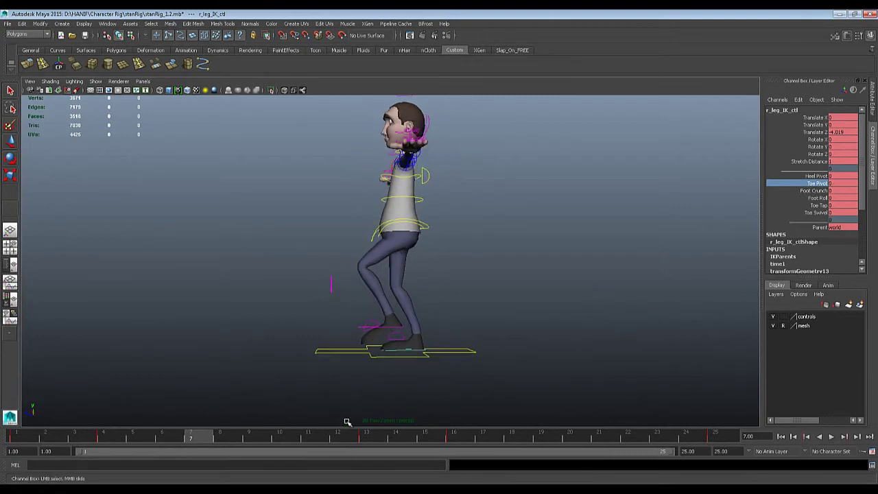
{"action": "key", "text": "s"}
{"action": "mouse_move", "coordinate": [169, 441]}
{"action": "left_mouse_down"}
{"action": "mouse_move", "coordinate": [104, 445]}
{"action": "mouse_move", "coordinate": [176, 462]}
{"action": "mouse_move", "coordinate": [315, 462]}
{"action": "mouse_move", "coordinate": [75, 455]}
{"action": "mouse_move", "coordinate": [298, 446]}
{"action": "mouse_move", "coordinate": [188, 434]}
{"action": "left_mouse_up"}
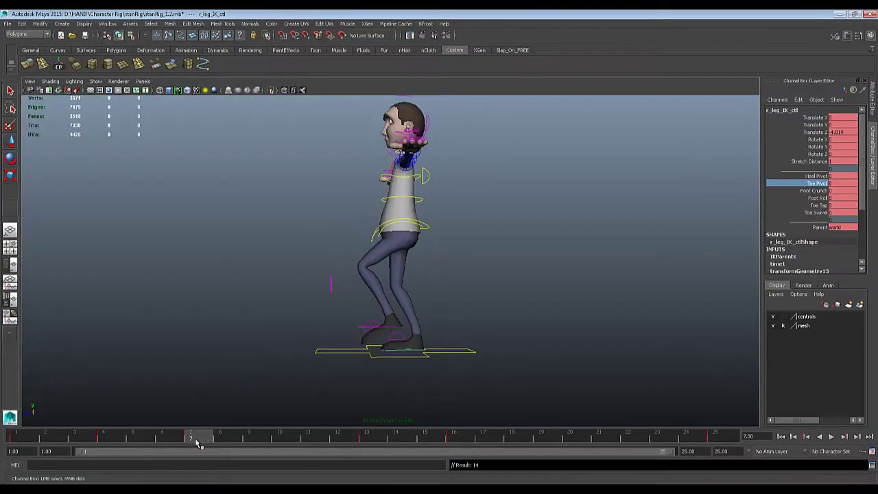
{"action": "mouse_move", "coordinate": [196, 442]}
{"action": "left_mouse_down"}
{"action": "mouse_move", "coordinate": [355, 440]}
{"action": "mouse_move", "coordinate": [14, 439]}
{"action": "mouse_move", "coordinate": [204, 439]}
{"action": "mouse_move", "coordinate": [191, 437]}
{"action": "left_mouse_up"}
{"action": "middle_click_drag", "start_coordinate": [635, 238], "coordinate": [612, 264]}
{"action": "left_click_drag", "start_coordinate": [410, 313], "coordinate": [360, 324], "text": "alt"}
{"action": "left_click_drag", "start_coordinate": [108, 435], "coordinate": [19, 437]}
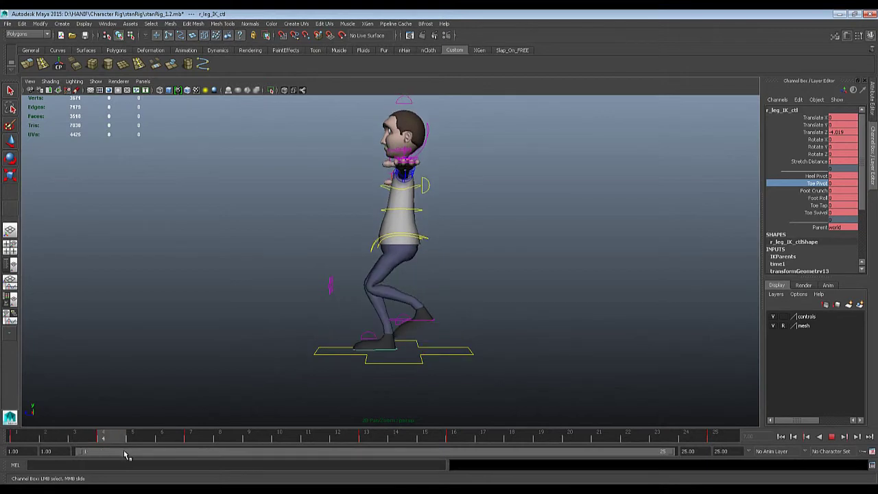
{"action": "key", "text": "alt+v"}
{"action": "left_click_drag", "start_coordinate": [226, 412], "coordinate": [224, 384], "text": "alt"}
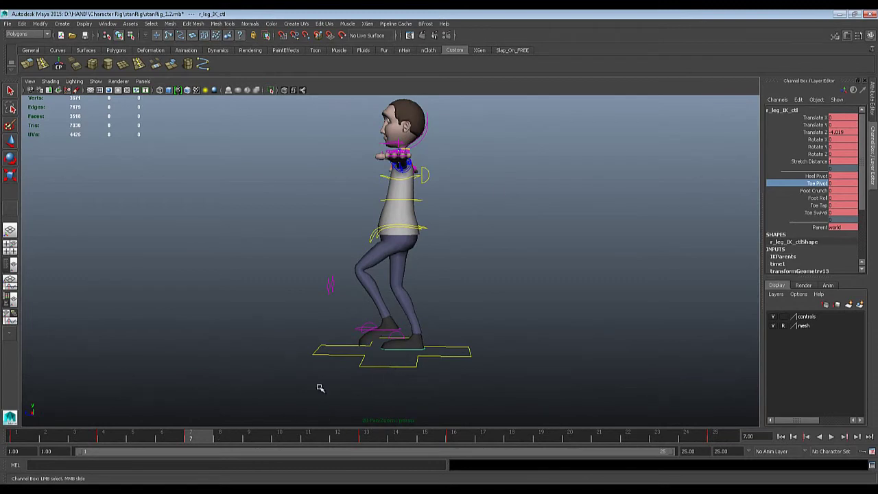
Step: Set the left foot IK control to Translate Z 2 and Translate Y 6 at frame 7 and key it
{"action": "left_click", "coordinate": [380, 337]}
{"action": "key", "text": "w"}
{"action": "left_click_drag", "start_coordinate": [420, 335], "coordinate": [472, 343], "text": "alt"}
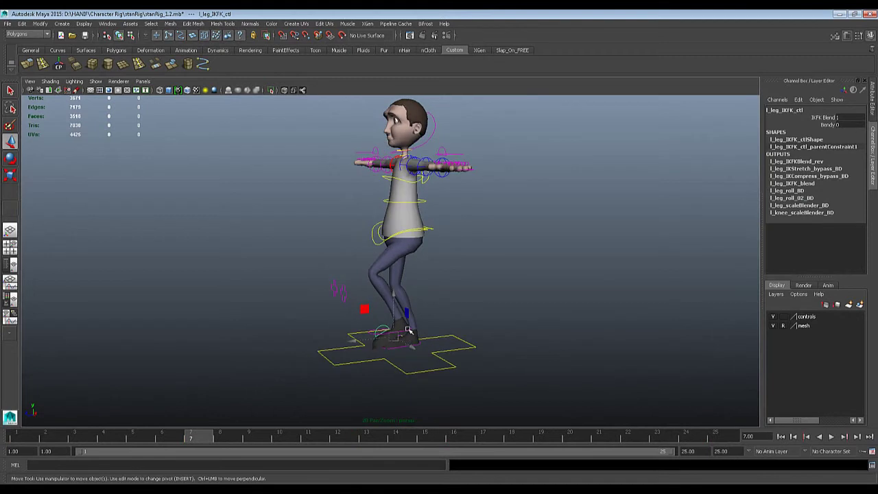
{"action": "left_click", "coordinate": [407, 330]}
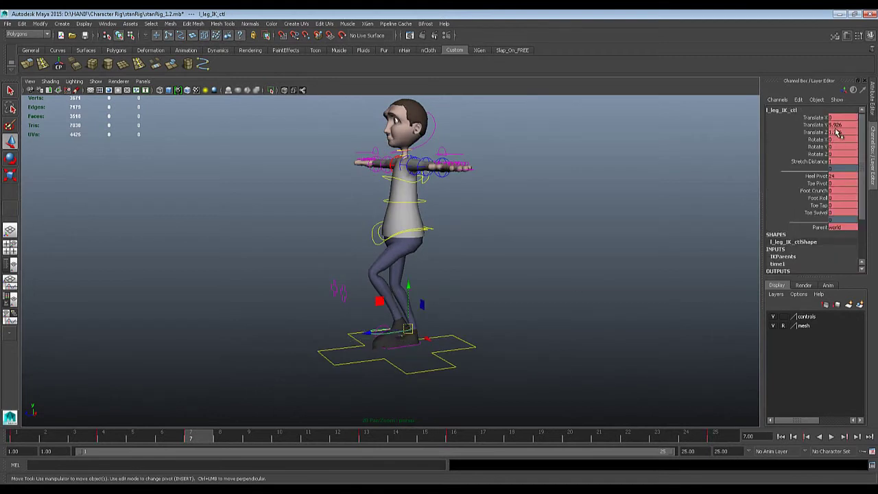
{"action": "left_click_drag", "start_coordinate": [650, 257], "coordinate": [542, 288], "text": "alt"}
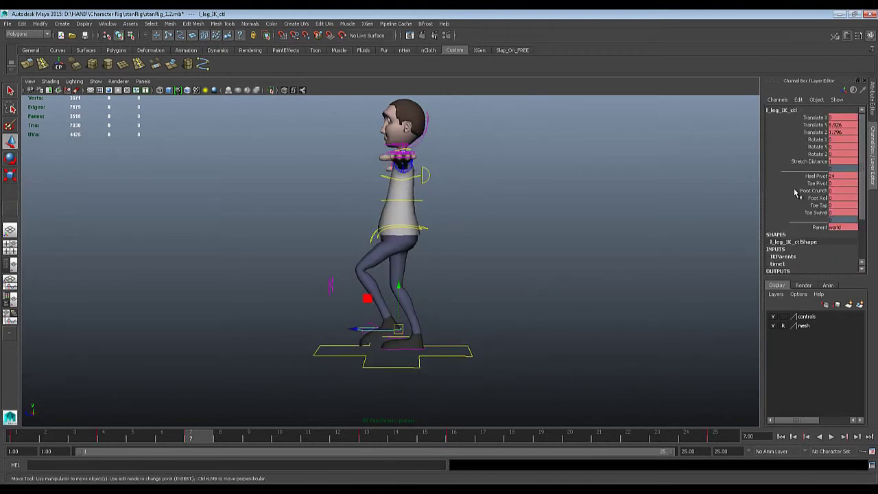
{"action": "double_click", "coordinate": [838, 132]}
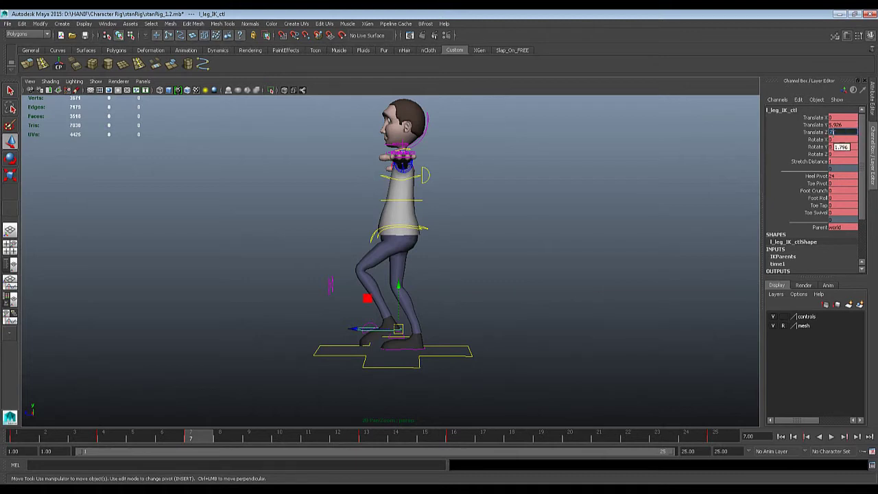
{"action": "key", "text": "Return"}
{"action": "double_click", "coordinate": [837, 125]}
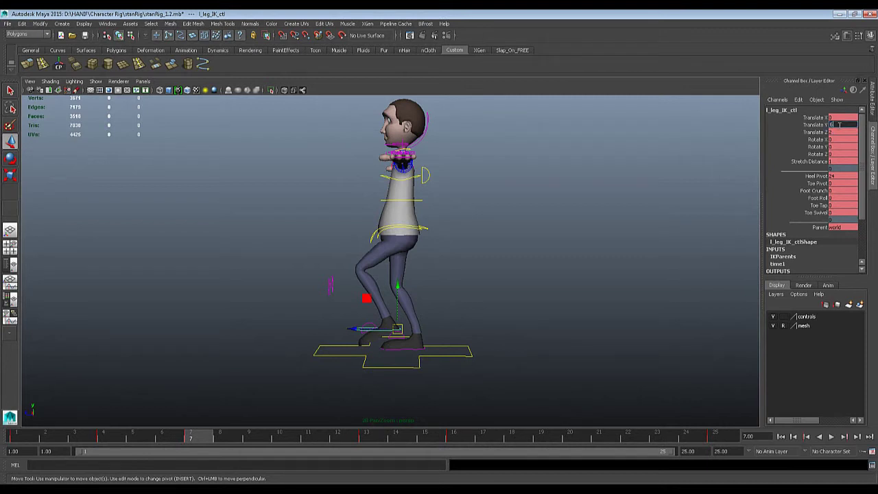
{"action": "key", "text": "Return"}
{"action": "key", "text": "s"}
Step: Play back the walk and compare the frame 7 leg positions with the chart's passing pose
{"action": "key", "text": "alt+v"}
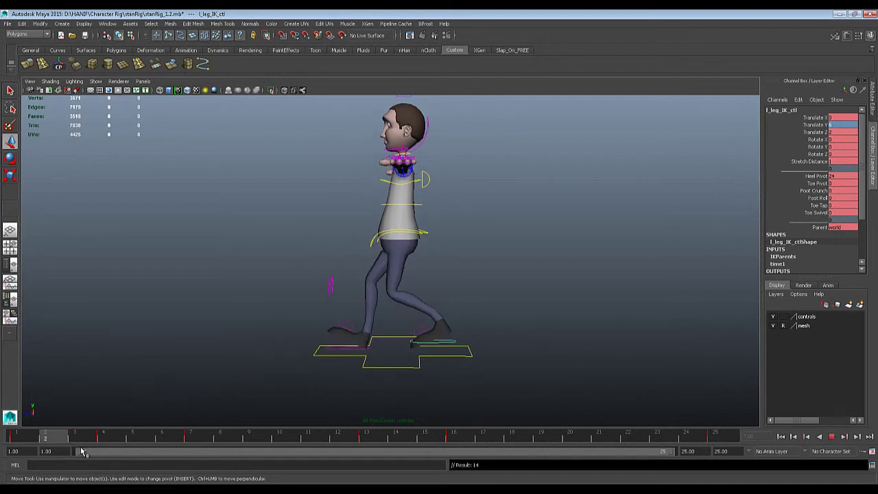
{"action": "key", "text": "Escape"}
{"action": "scroll", "coordinate": [474, 268], "scroll_direction": "up", "scroll_amount": 2}
{"action": "left_click_drag", "start_coordinate": [441, 296], "coordinate": [444, 301], "text": "alt"}
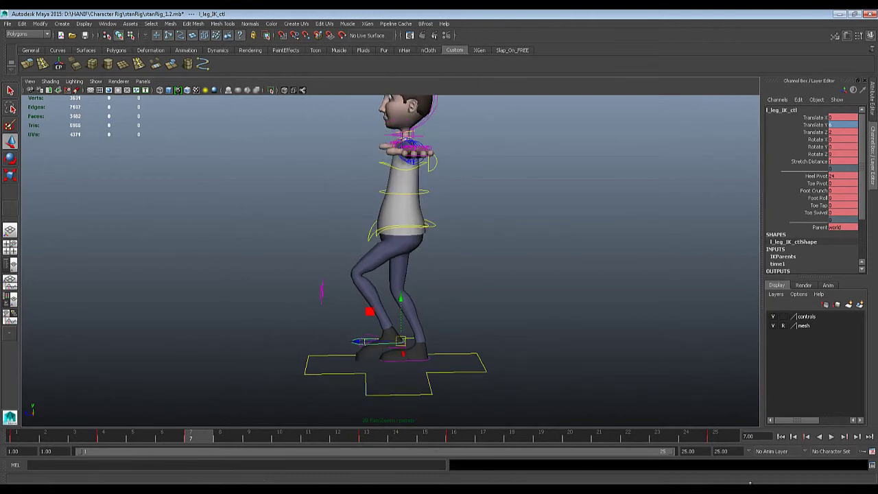
{"action": "key", "text": "alt+Tab"}
{"action": "key", "text": "alt+Tab"}
{"action": "left_click_drag", "start_coordinate": [404, 377], "coordinate": [471, 293], "text": "alt"}
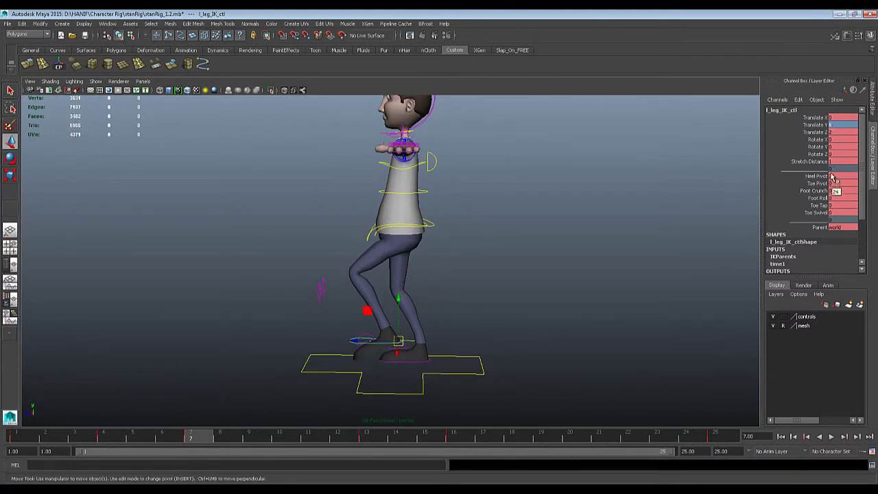
{"action": "key", "text": "Return"}
Step: At frame 19, set the right foot IK control to Translate Y 6 and Translate Z 2
{"action": "left_click", "coordinate": [542, 441]}
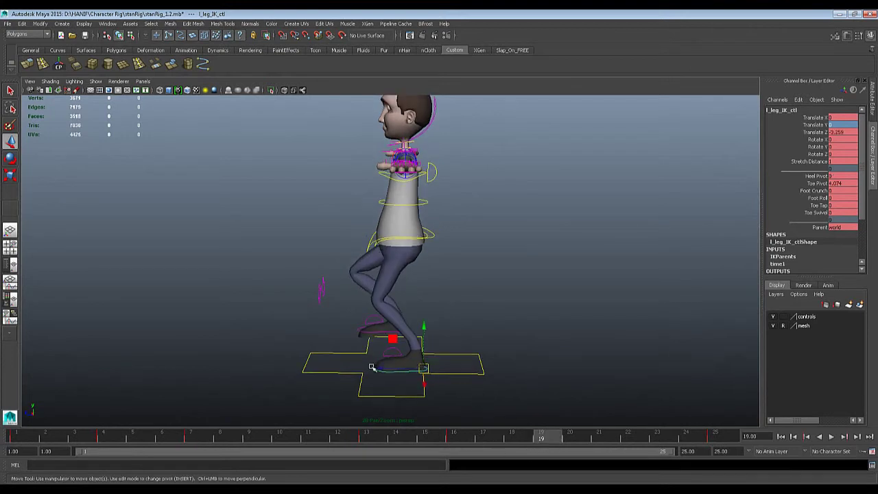
{"action": "left_click", "coordinate": [362, 335]}
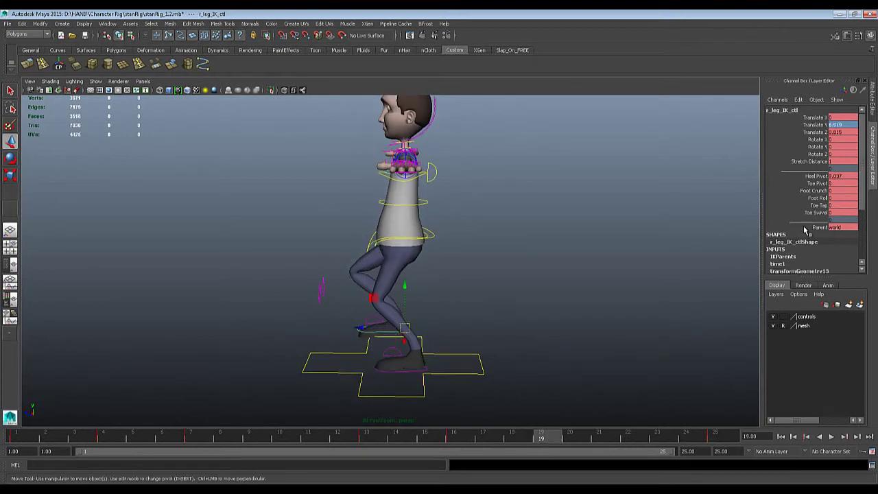
{"action": "double_click", "coordinate": [842, 125]}
{"action": "key", "text": "Return"}
{"action": "double_click", "coordinate": [842, 132]}
{"action": "type", "text": "2"}
{"action": "key", "text": "Return"}
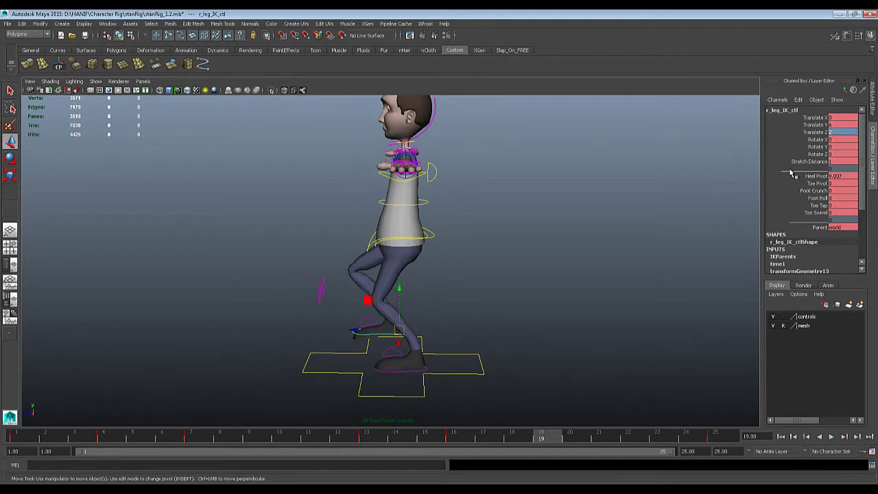
Step: Set the right foot control's Heel Pivot to 24 at frame 19 and key it
{"action": "double_click", "coordinate": [843, 176]}
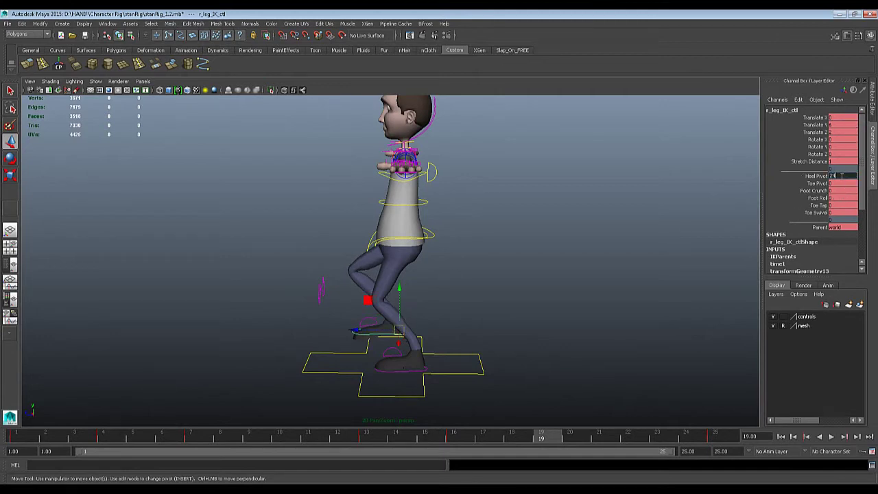
{"action": "key", "text": "Return"}
{"action": "scroll", "coordinate": [596, 259], "scroll_direction": "up", "scroll_amount": 1}
{"action": "left_click_drag", "start_coordinate": [521, 274], "coordinate": [443, 344], "text": "alt"}
{"action": "key", "text": "s"}
{"action": "scroll", "coordinate": [484, 349], "scroll_direction": "down", "scroll_amount": 3}
{"action": "scroll", "coordinate": [484, 349], "scroll_direction": "up", "scroll_amount": 1}
Step: Return to frame 7, check both foot controls' values, then enter a new Translate Z for the right foot control and key it
{"action": "left_click", "coordinate": [194, 437]}
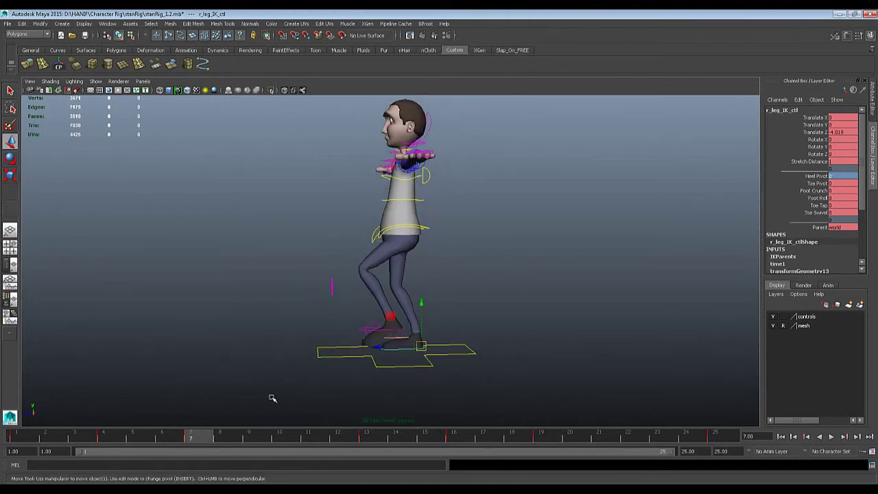
{"action": "left_click_drag", "start_coordinate": [366, 360], "coordinate": [398, 354], "text": "alt"}
{"action": "left_click", "coordinate": [398, 334]}
{"action": "left_click_drag", "start_coordinate": [479, 338], "coordinate": [451, 355], "text": "alt"}
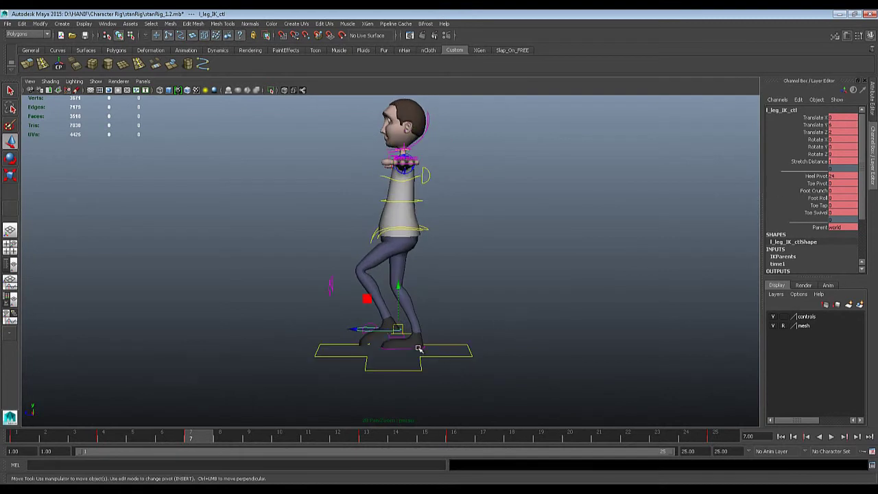
{"action": "left_click", "coordinate": [419, 349]}
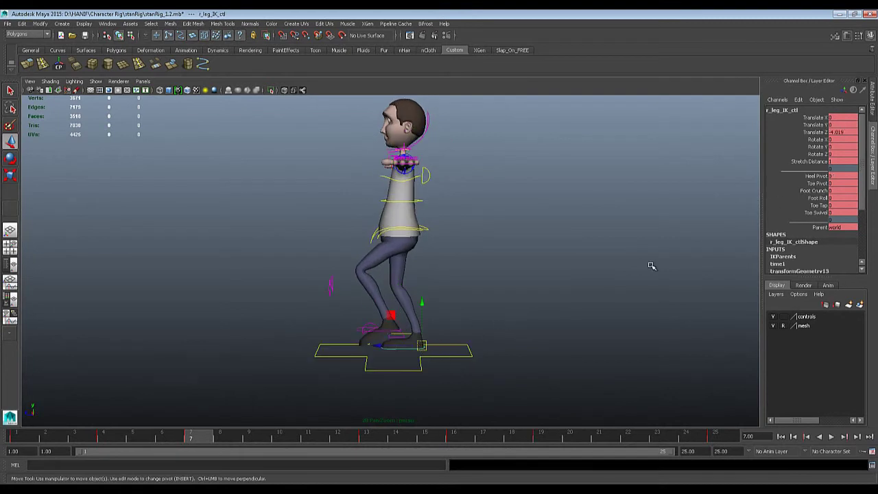
{"action": "double_click", "coordinate": [838, 132]}
{"action": "key", "text": "Return"}
{"action": "key", "text": "s"}
Step: At frame 19, set the left foot IK control to Translate Z -4 and Toe Pivot 0
{"action": "left_click", "coordinate": [542, 438]}
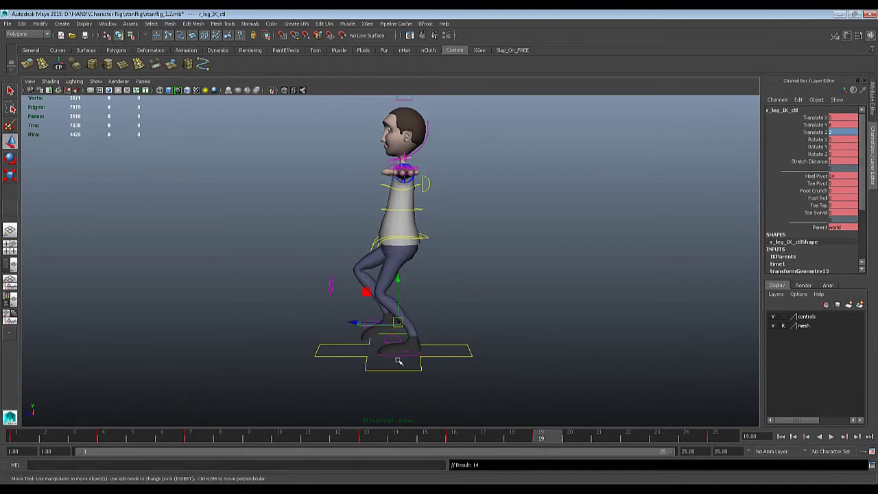
{"action": "left_click", "coordinate": [438, 371]}
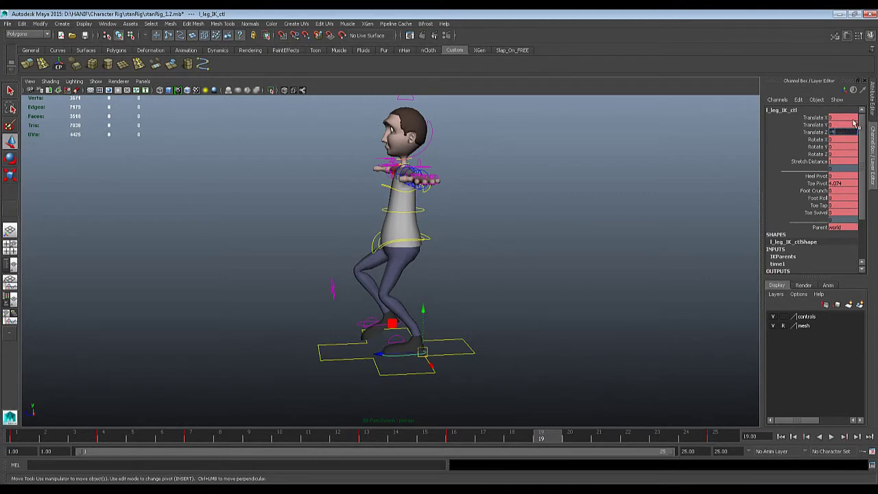
{"action": "key", "text": "Return"}
{"action": "left_click", "coordinate": [842, 183]}
{"action": "type", "text": "0"}
{"action": "key", "text": "Return"}
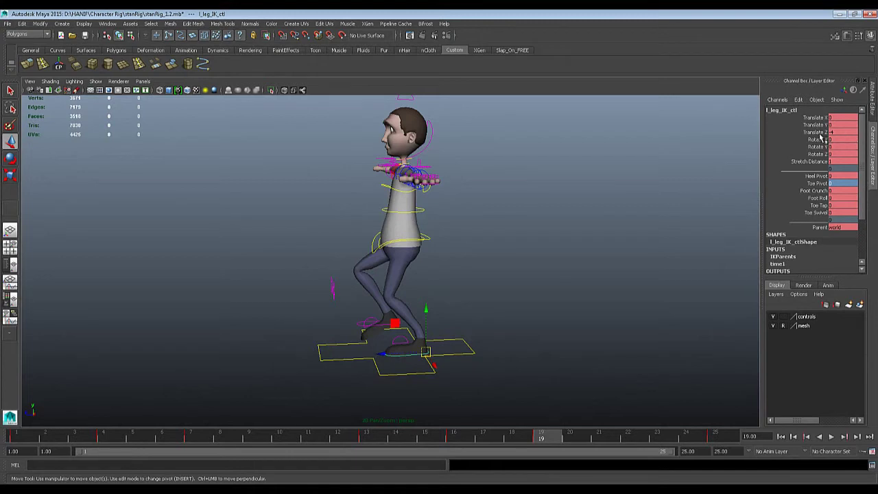
Step: Examine the left foot's placement at frame 19 and recheck its control's Translate Z value
{"action": "left_click_drag", "start_coordinate": [436, 352], "coordinate": [429, 352], "text": "alt"}
{"action": "right_click_drag", "start_coordinate": [429, 352], "coordinate": [461, 392], "text": "alt"}
{"action": "middle_click_drag", "start_coordinate": [458, 384], "coordinate": [456, 366], "text": "alt"}
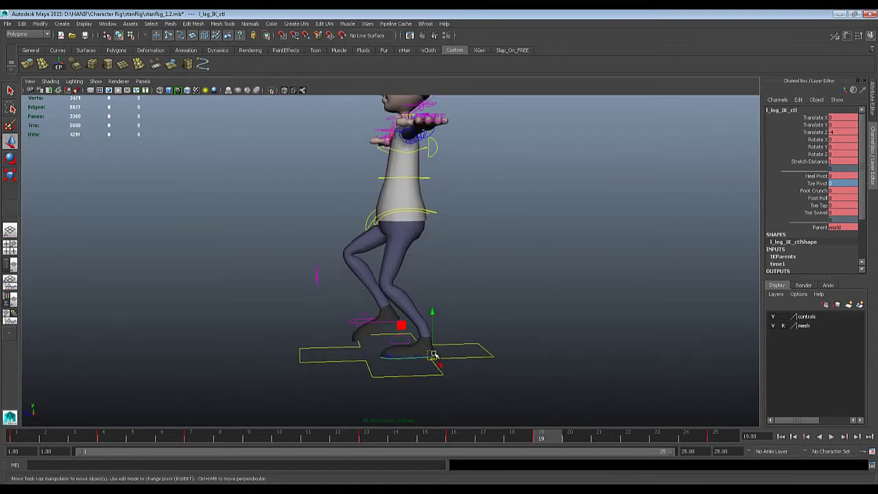
{"action": "left_click_drag", "start_coordinate": [436, 356], "coordinate": [438, 362], "text": "alt"}
{"action": "left_click", "coordinate": [823, 132]}
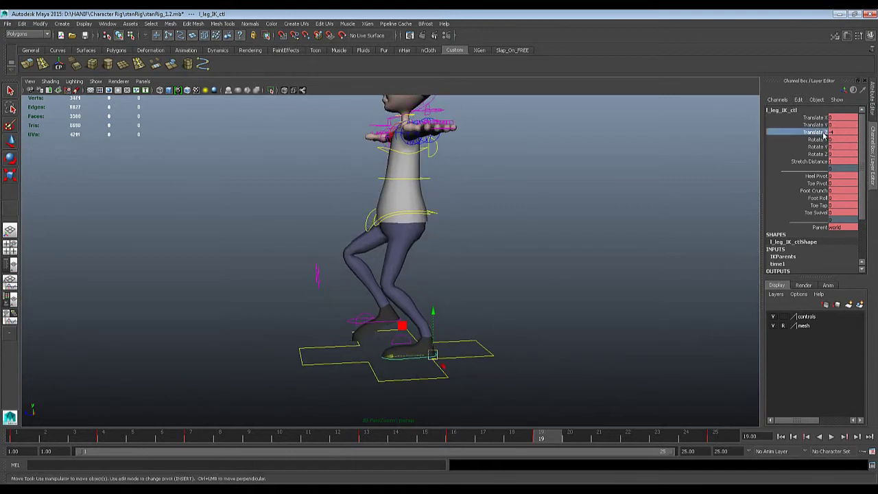
{"action": "left_click", "coordinate": [839, 133]}
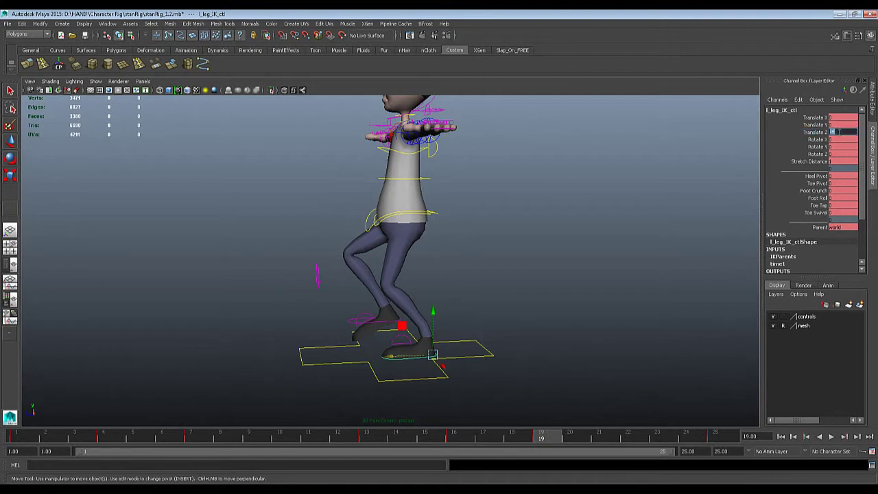
{"action": "left_click", "coordinate": [817, 132]}
{"action": "key", "text": "w"}
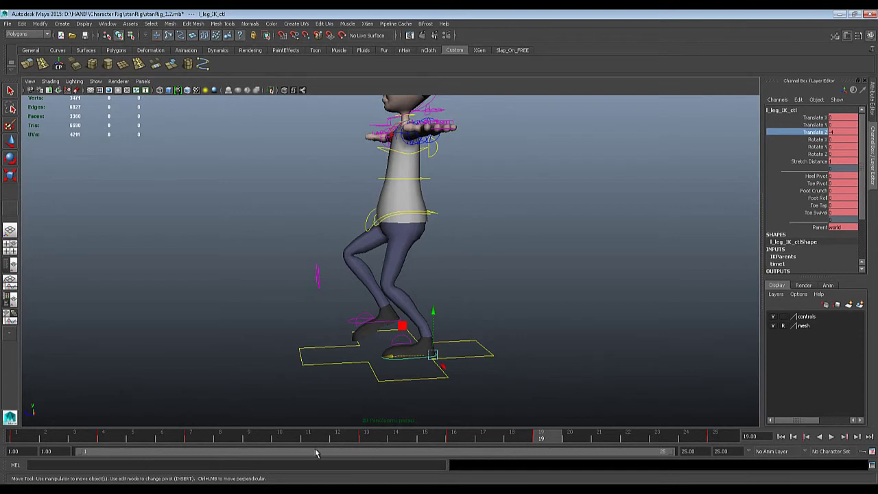
Step: Key the hips override control at frame 7 and copy its pose to frame 19, checking that both frames match
{"action": "left_click", "coordinate": [203, 444]}
{"action": "key", "text": "alt+v"}
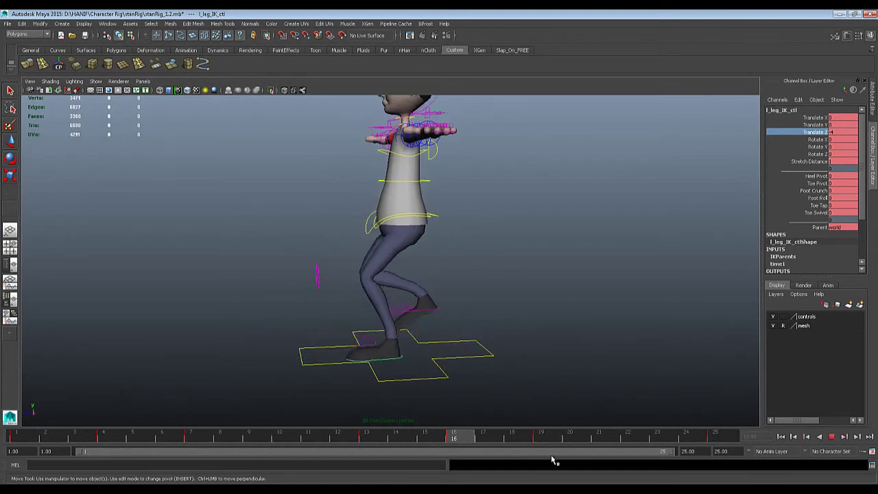
{"action": "key", "text": "alt+v"}
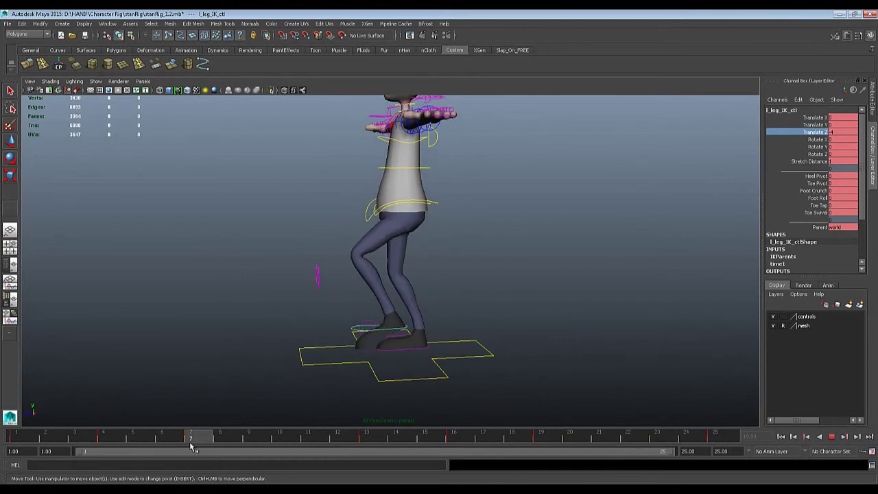
{"action": "left_click_drag", "start_coordinate": [353, 275], "coordinate": [354, 288], "text": "alt"}
{"action": "left_click", "coordinate": [435, 205]}
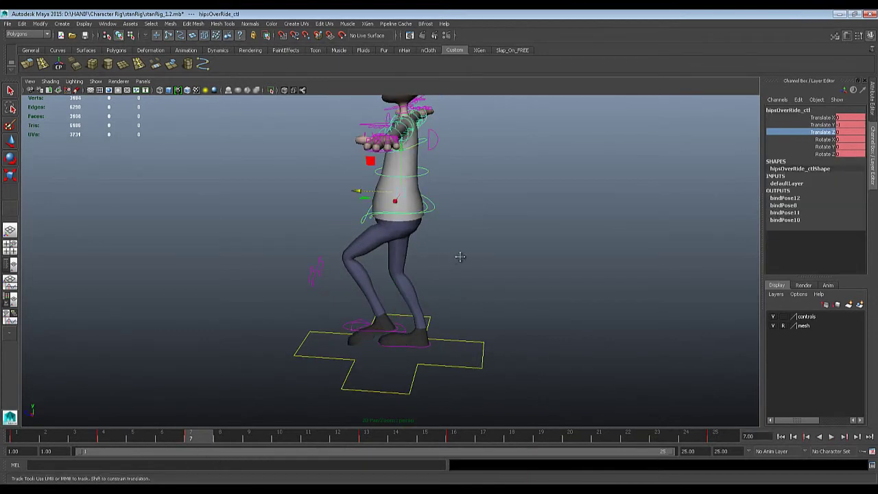
{"action": "left_click_drag", "start_coordinate": [460, 257], "coordinate": [496, 265], "text": "alt"}
{"action": "key", "text": "s"}
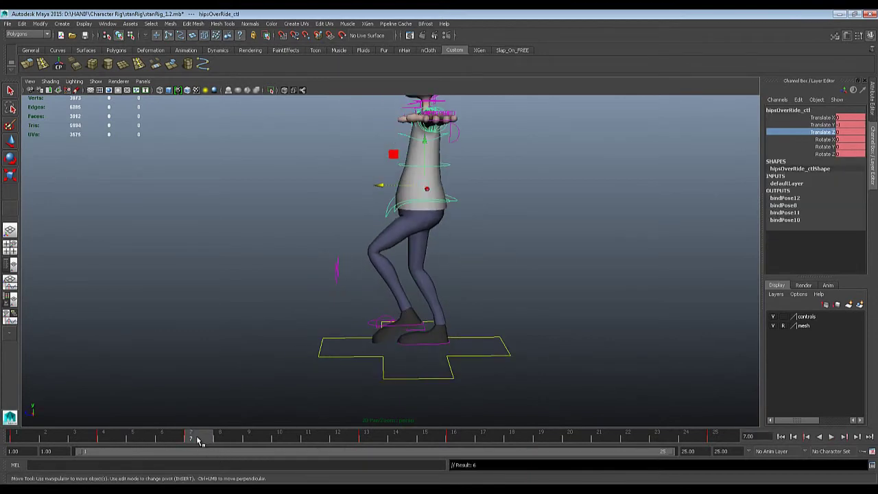
{"action": "left_click_drag", "start_coordinate": [199, 441], "coordinate": [541, 442]}
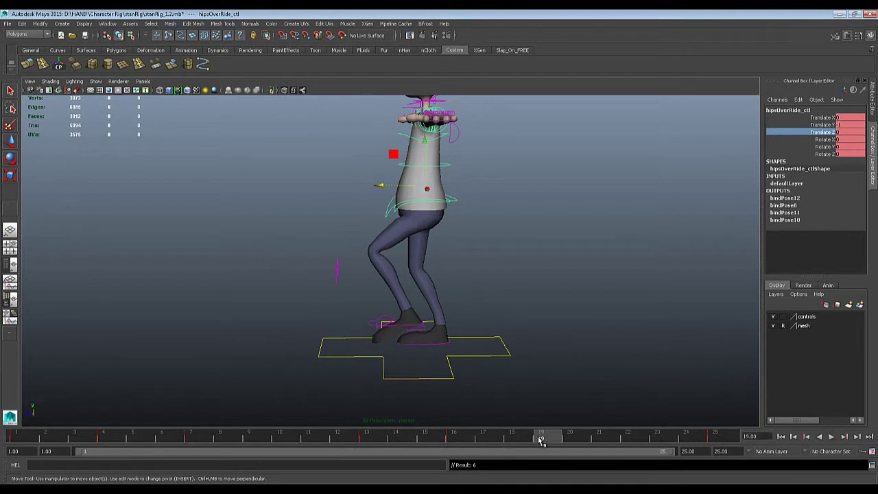
{"action": "left_click", "coordinate": [185, 443]}
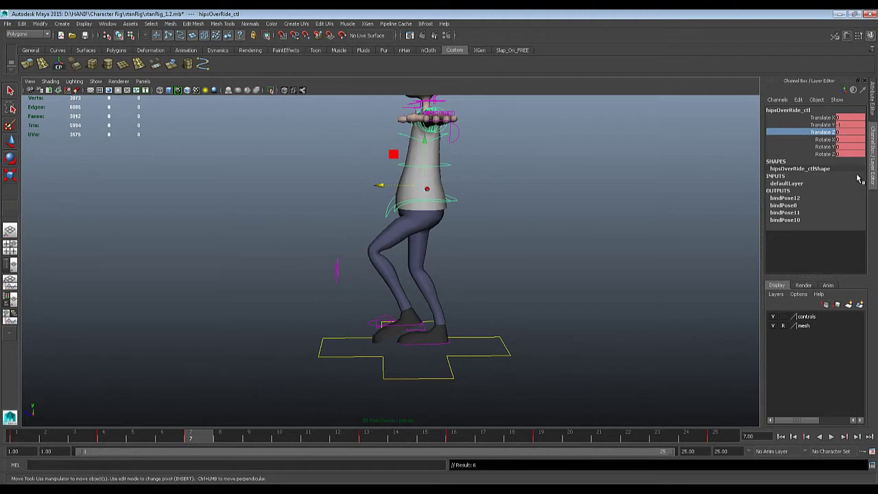
{"action": "left_click", "coordinate": [545, 439]}
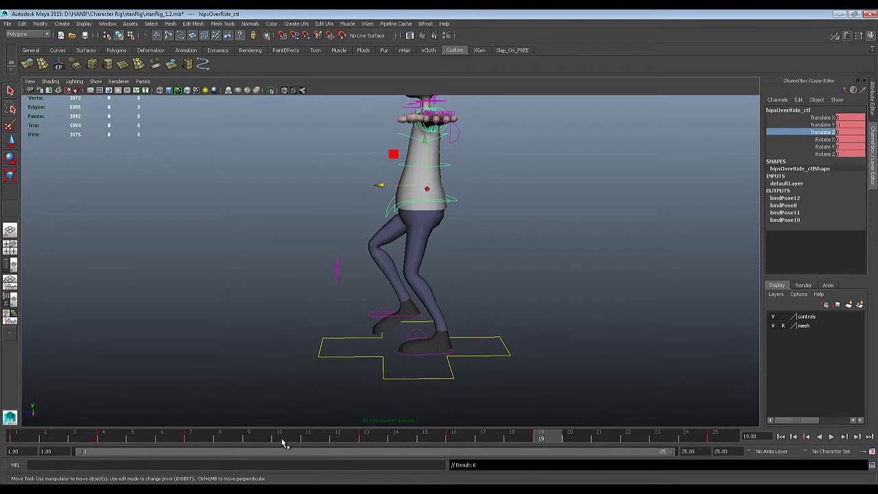
Step: Play and scrub the walk cycle from a full-body angled view to examine the leg and hip motion
{"action": "key", "text": "alt+v"}
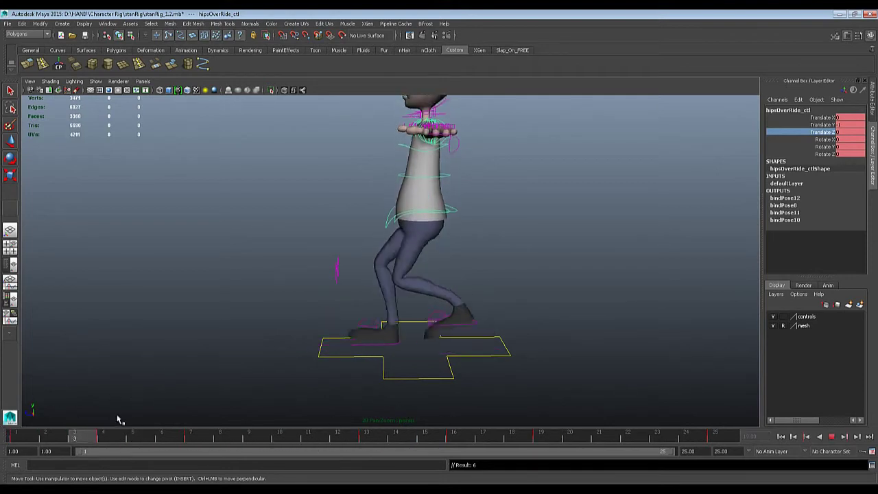
{"action": "left_click_drag", "start_coordinate": [118, 419], "coordinate": [207, 429]}
{"action": "left_click_drag", "start_coordinate": [236, 364], "coordinate": [307, 350], "text": "alt"}
{"action": "right_click_drag", "start_coordinate": [307, 351], "coordinate": [18, 453], "text": "alt"}
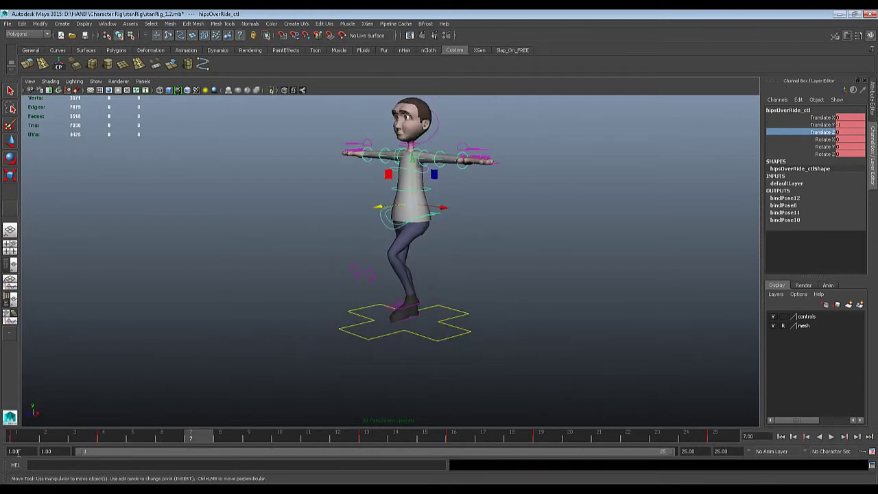
{"action": "key", "text": "alt+v"}
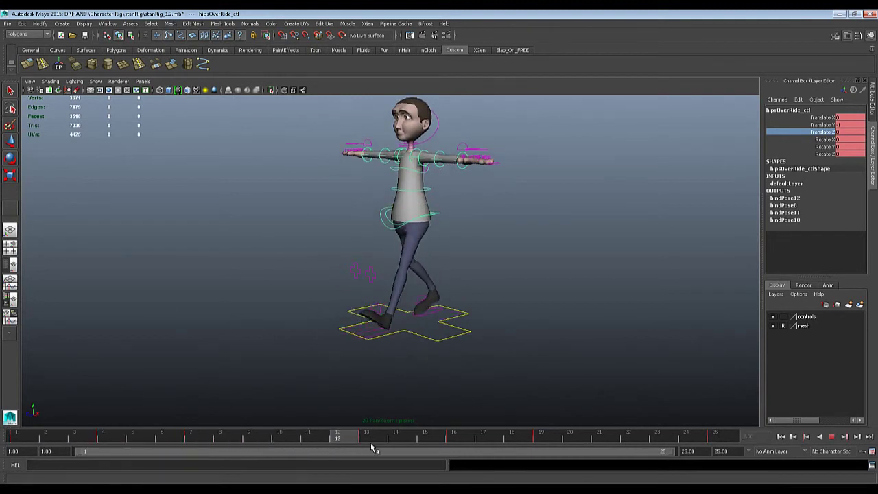
Step: Go to frame 10 and compare the character's side-view pose with the Peak Point pose in the walk cycle reference chart
{"action": "left_click", "coordinate": [286, 440]}
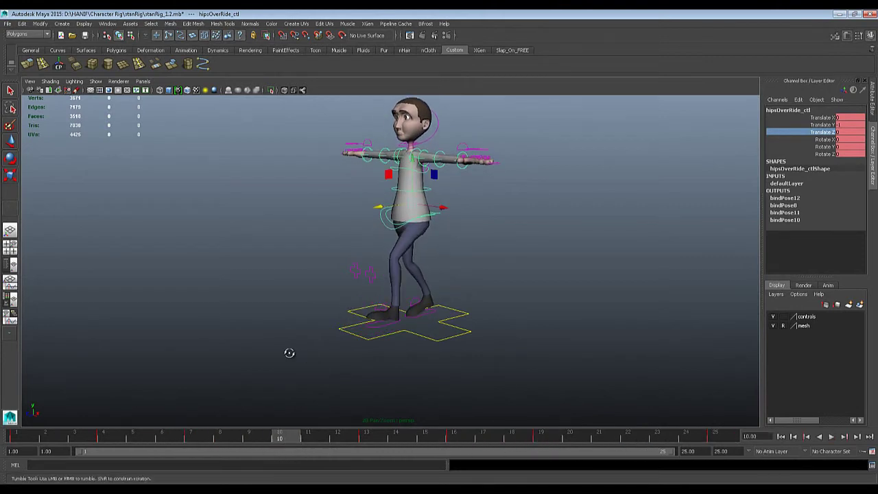
{"action": "left_click_drag", "start_coordinate": [288, 354], "coordinate": [454, 376], "text": "alt"}
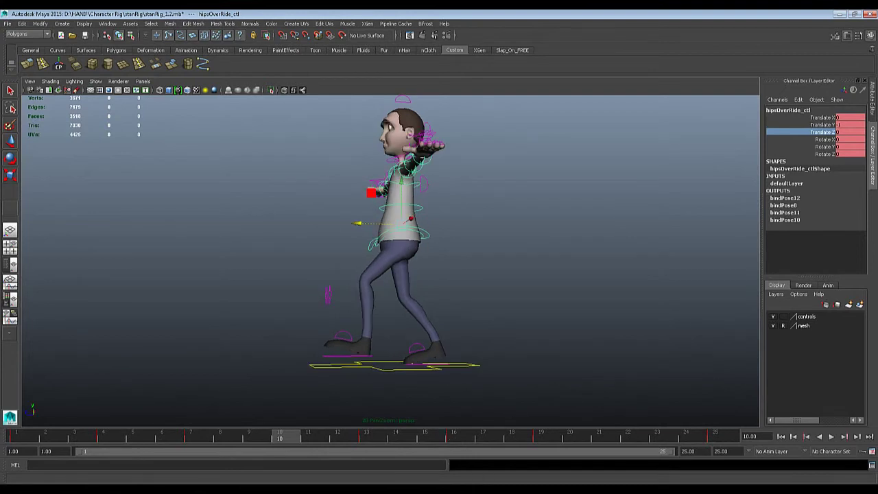
{"action": "key", "text": "alt+Tab"}
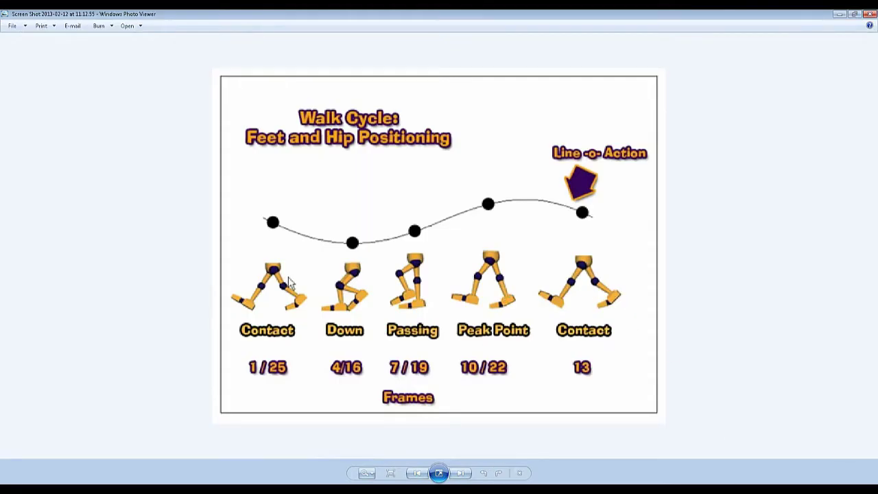
{"action": "key", "text": "alt+Tab"}
{"action": "left_click_drag", "start_coordinate": [412, 325], "coordinate": [400, 278], "text": "alt"}
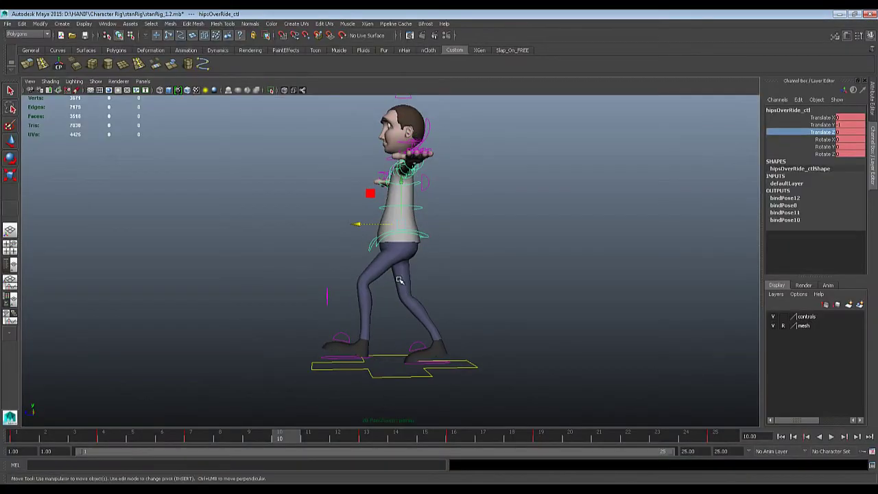
{"action": "key", "text": "alt+Tab"}
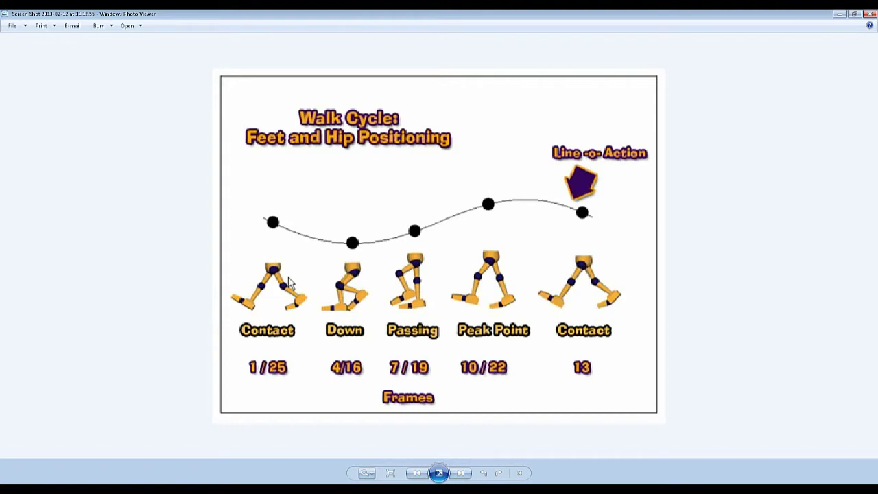
{"action": "key", "text": "alt+Tab"}
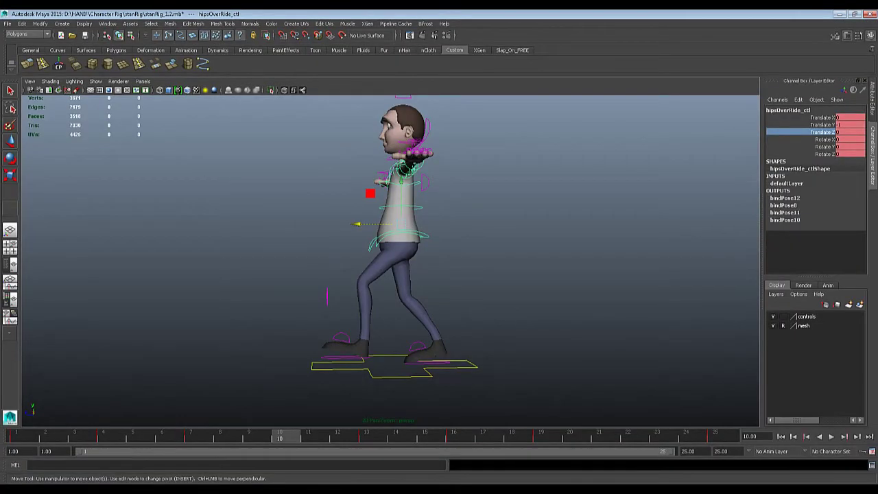
{"action": "key", "text": "alt+Tab"}
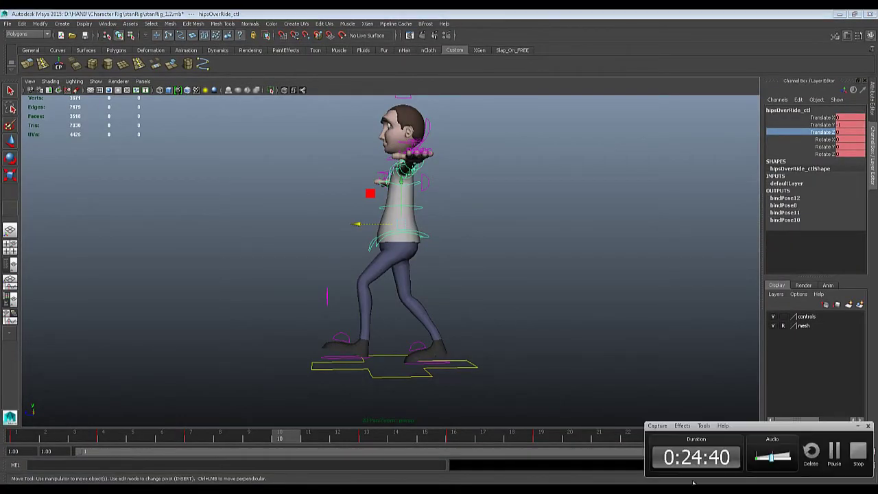
{"action": "left_click", "coordinate": [836, 453]}
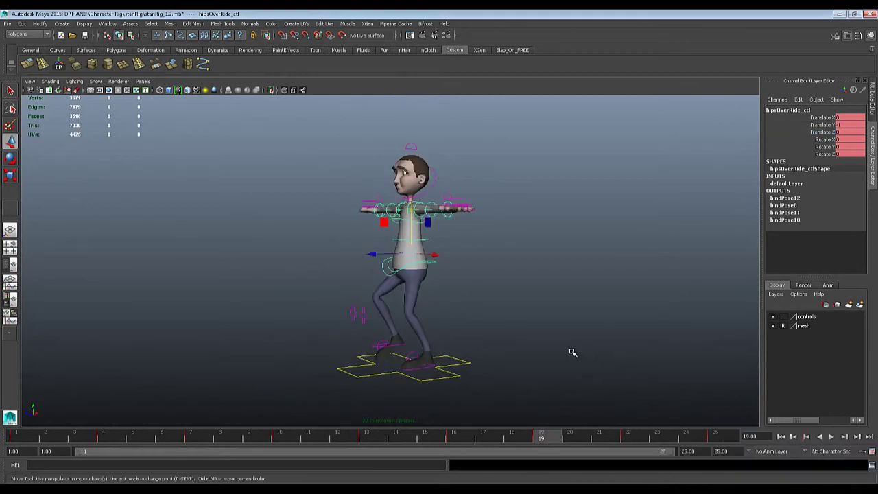
Step: Go to frame 10 of the walk cycle and select the right foot's IK control
{"action": "left_click_drag", "start_coordinate": [484, 319], "coordinate": [508, 330], "text": "alt"}
{"action": "right_click_drag", "start_coordinate": [509, 329], "coordinate": [557, 364], "text": "alt"}
{"action": "left_click_drag", "start_coordinate": [164, 437], "coordinate": [279, 446]}
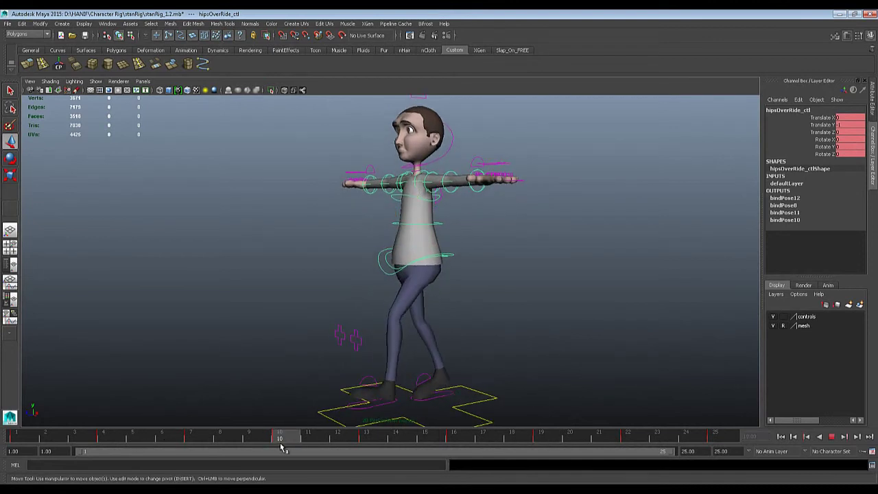
{"action": "left_click_drag", "start_coordinate": [294, 314], "coordinate": [408, 364], "text": "alt"}
{"action": "left_click", "coordinate": [465, 382]}
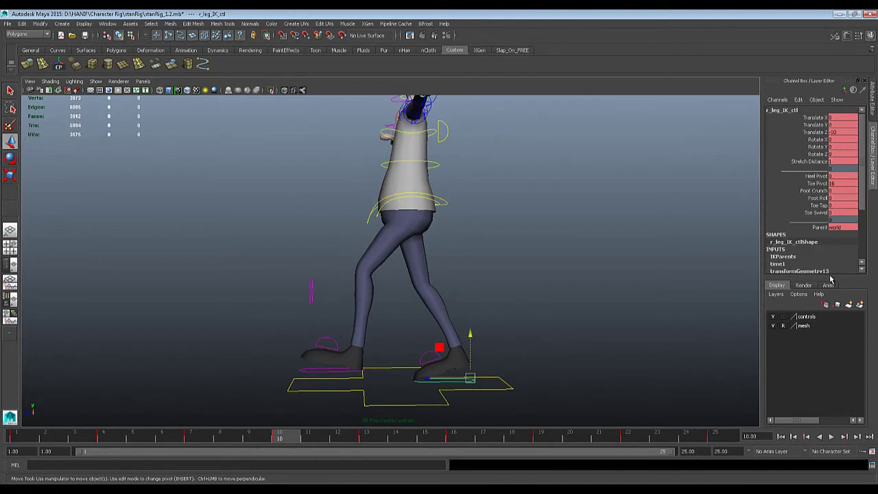
Step: Try moving the right foot control and a Toe Pivot of 14 at frame 10, and undo both changes
{"action": "left_click_drag", "start_coordinate": [672, 278], "coordinate": [637, 308], "text": "alt"}
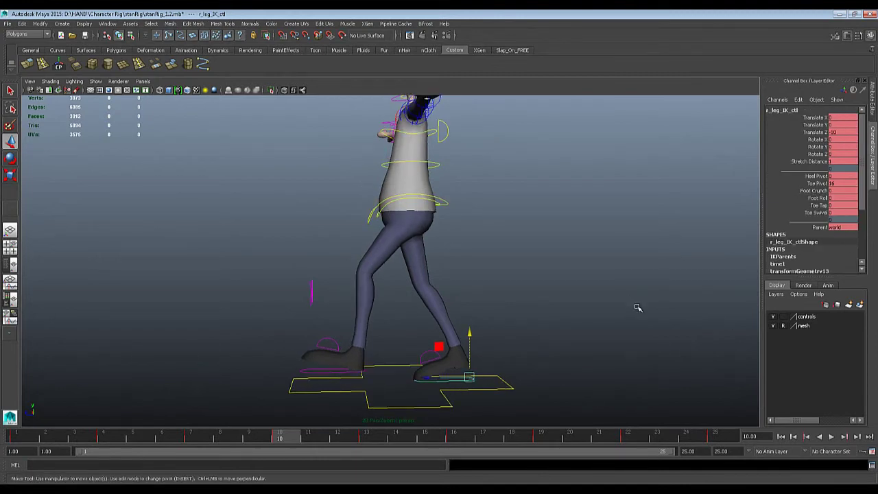
{"action": "mouse_move", "coordinate": [637, 308]}
{"action": "middle_mouse_down"}
{"action": "mouse_move", "coordinate": [627, 305]}
{"action": "mouse_move", "coordinate": [641, 309]}
{"action": "middle_mouse_up"}
{"action": "key", "text": "ctrl+z"}
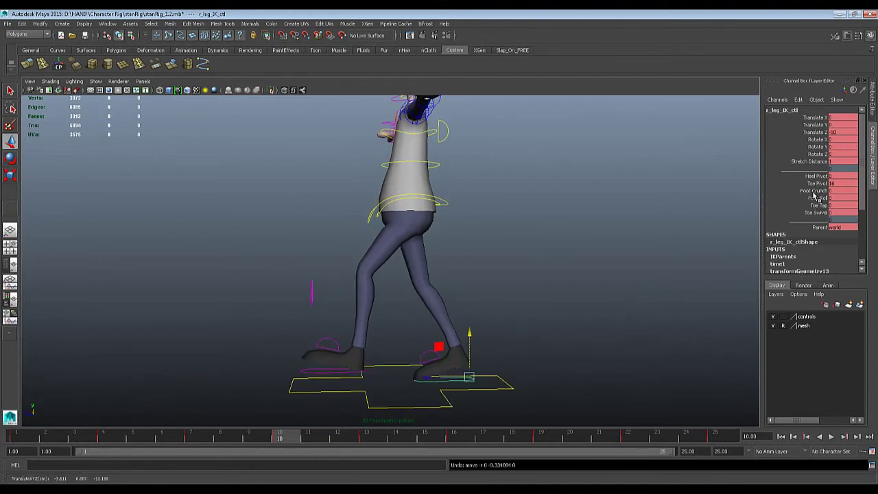
{"action": "left_click", "coordinate": [817, 183]}
{"action": "middle_click_drag", "start_coordinate": [672, 227], "coordinate": [650, 227]}
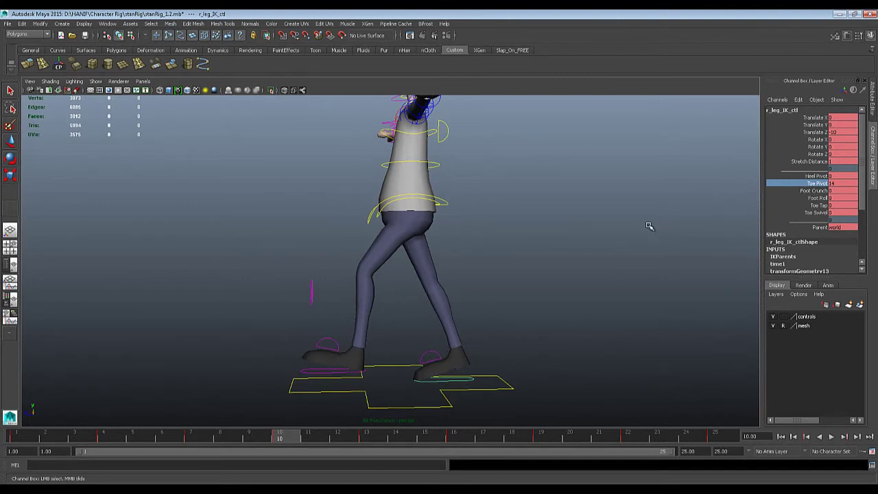
{"action": "left_click_drag", "start_coordinate": [593, 291], "coordinate": [441, 273], "text": "alt"}
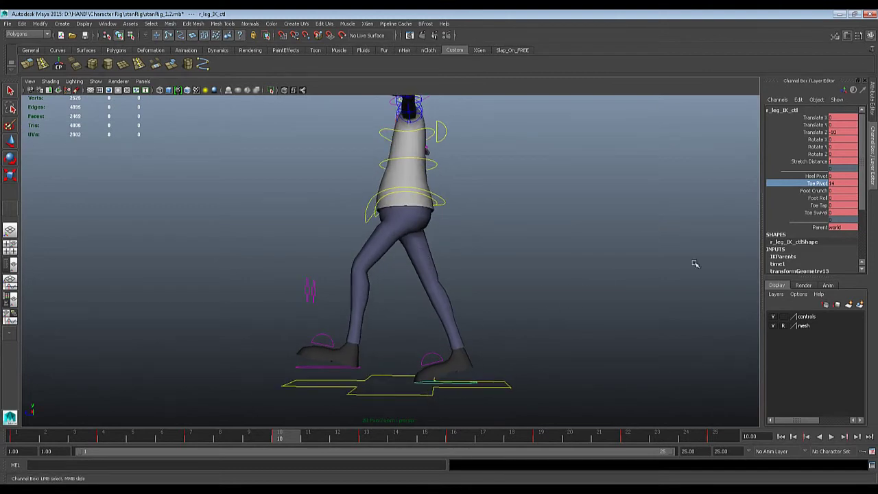
{"action": "key", "text": "ctrl+z"}
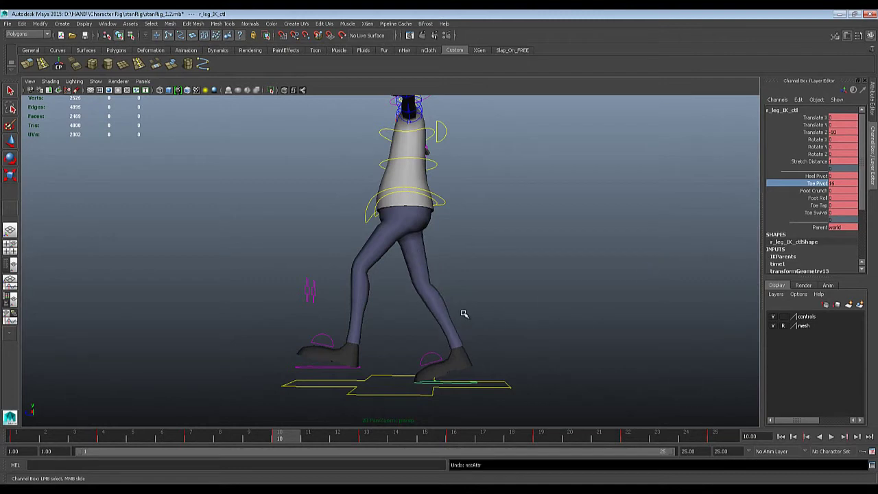
Step: Examine the frame 10 pose from the side, checking the left foot IK control and the hips override control
{"action": "scroll", "coordinate": [473, 315], "scroll_direction": "down", "scroll_amount": 3}
{"action": "left_click_drag", "start_coordinate": [481, 327], "coordinate": [466, 322], "text": "alt"}
{"action": "left_click", "coordinate": [365, 350]}
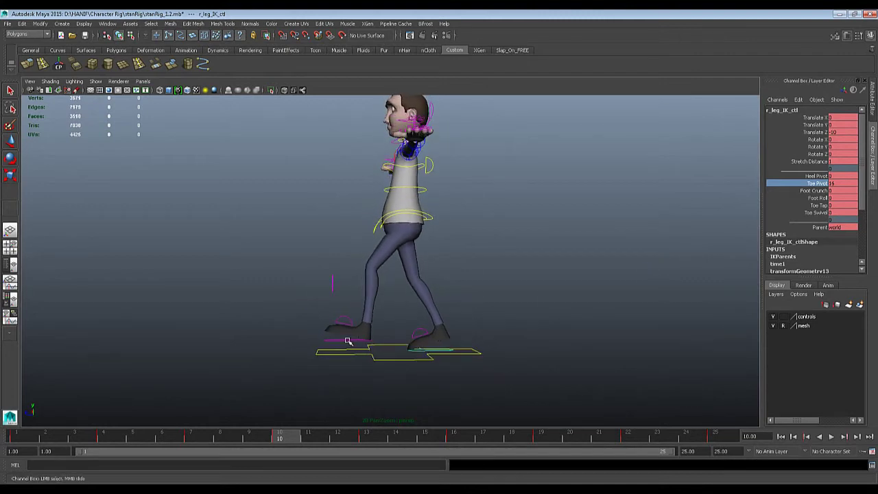
{"action": "key", "text": "w"}
{"action": "left_click_drag", "start_coordinate": [450, 254], "coordinate": [474, 278], "text": "alt"}
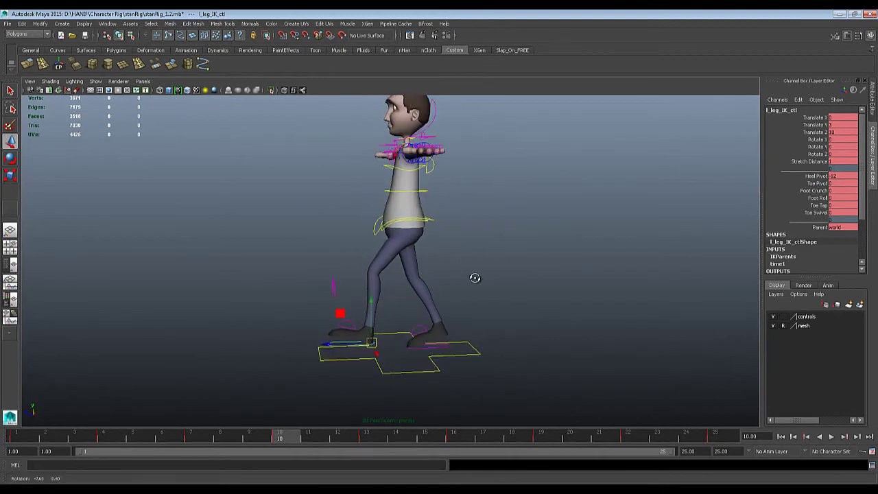
{"action": "middle_click_drag", "start_coordinate": [474, 279], "coordinate": [479, 298], "text": "alt"}
{"action": "left_click", "coordinate": [382, 254]}
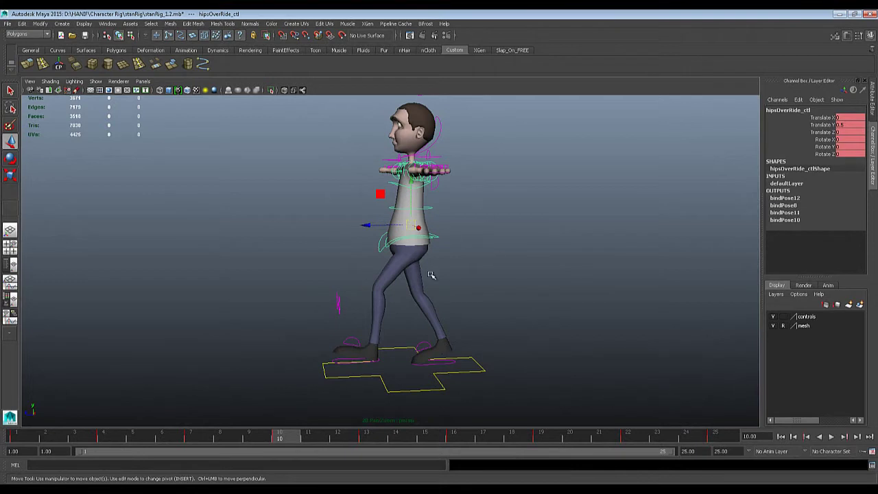
{"action": "left_click_drag", "start_coordinate": [410, 219], "coordinate": [388, 361], "text": "alt"}
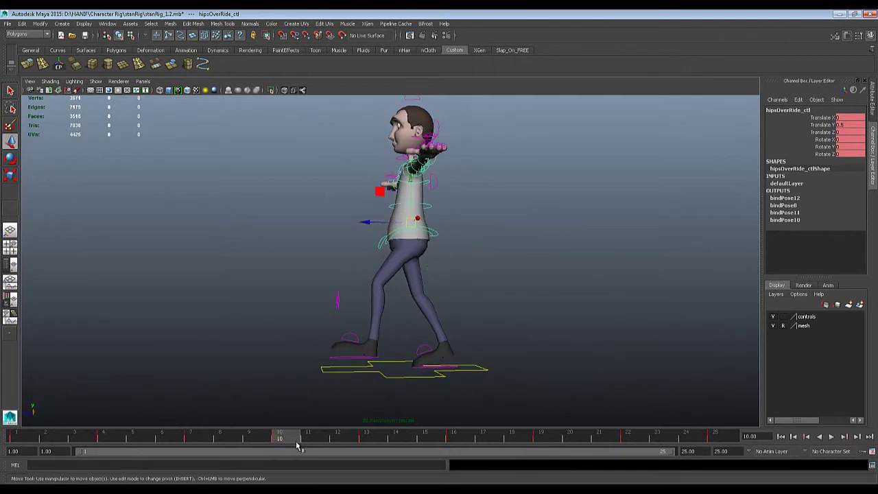
Step: Play and scrub through the walk cycle from the side to check the leg and hip motion
{"action": "key", "text": "alt+period"}
{"action": "key", "text": "alt+period"}
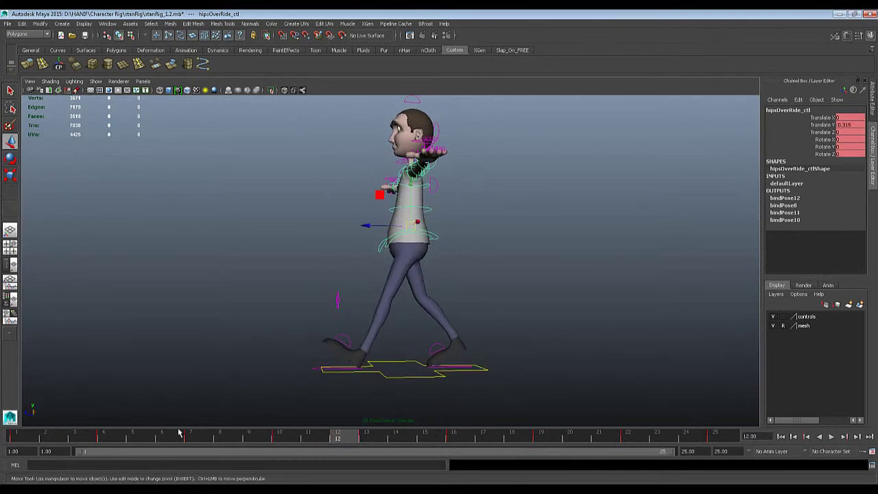
{"action": "key", "text": "alt+v"}
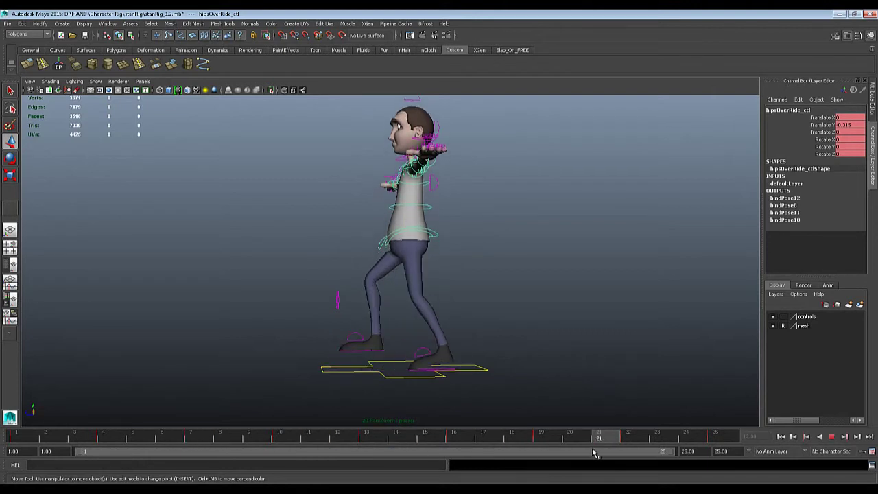
{"action": "key", "text": "alt+v"}
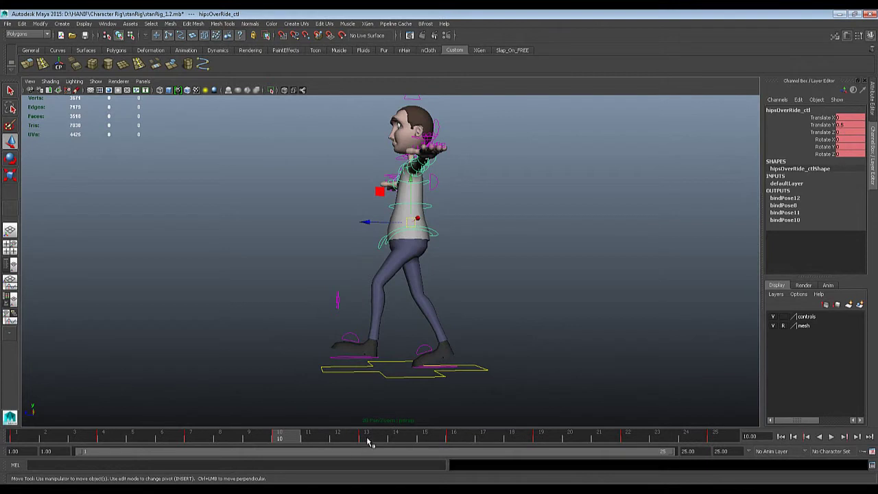
{"action": "left_click_drag", "start_coordinate": [369, 442], "coordinate": [575, 439]}
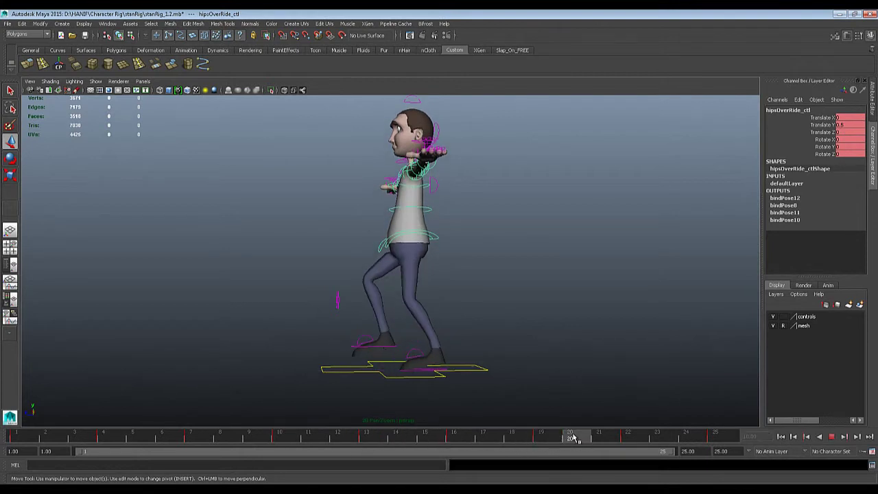
{"action": "left_click", "coordinate": [6, 435]}
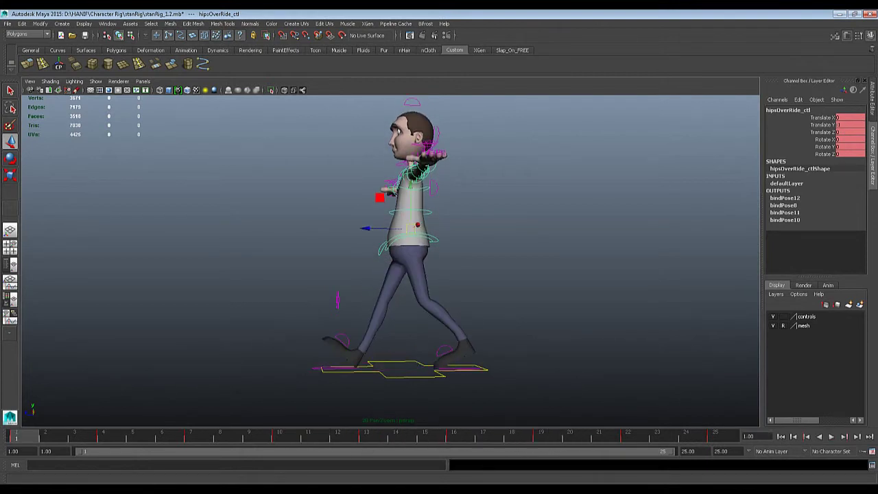
Step: Play the walk cycle from frame 1 and inspect it from several angles around the character
{"action": "left_click", "coordinate": [832, 436]}
{"action": "left_click_drag", "start_coordinate": [565, 333], "coordinate": [629, 343], "text": "alt"}
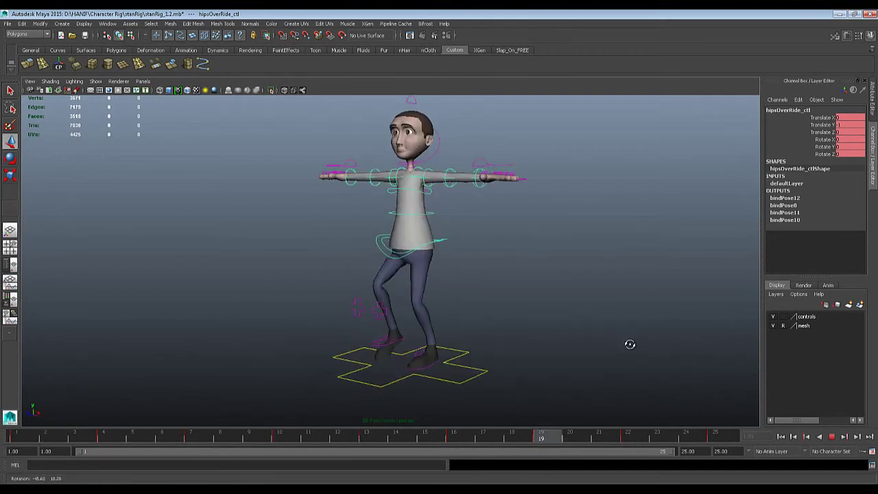
{"action": "right_click_drag", "start_coordinate": [629, 343], "coordinate": [577, 328], "text": "alt"}
{"action": "left_click_drag", "start_coordinate": [578, 328], "coordinate": [574, 320], "text": "alt"}
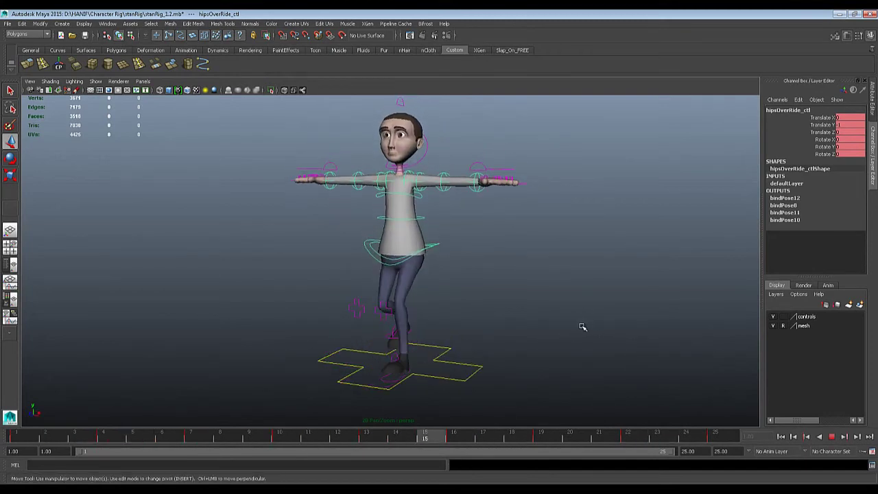
{"action": "right_click_drag", "start_coordinate": [582, 325], "coordinate": [576, 356], "text": "alt"}
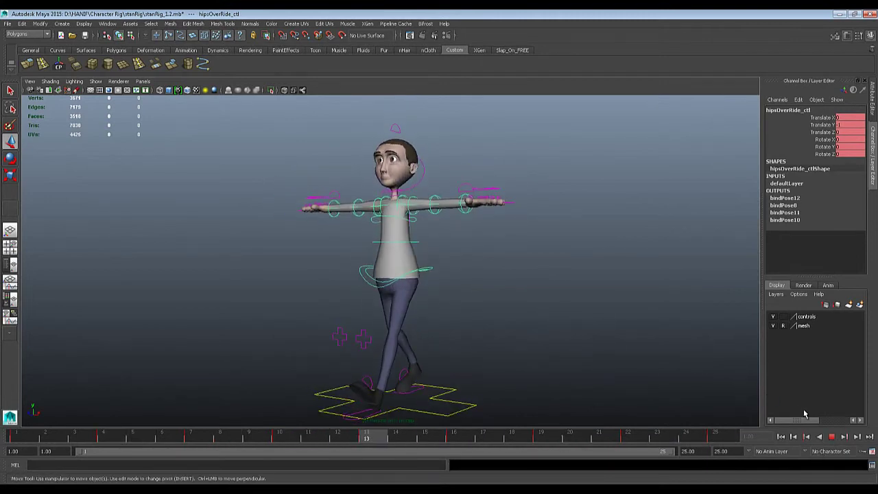
{"action": "left_click", "coordinate": [829, 440]}
{"action": "left_click_drag", "start_coordinate": [450, 326], "coordinate": [446, 359], "text": "alt"}
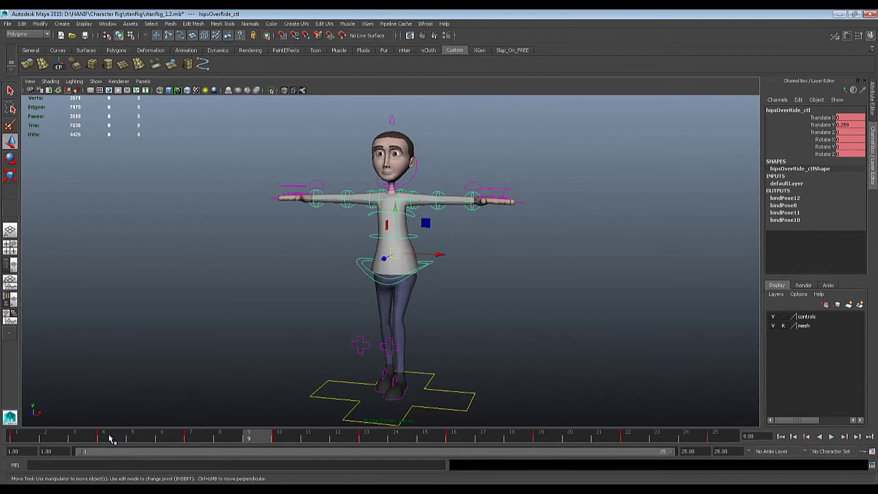
Step: Review the walk cycle again from the front with the hips override control selected
{"action": "key", "text": "alt+v"}
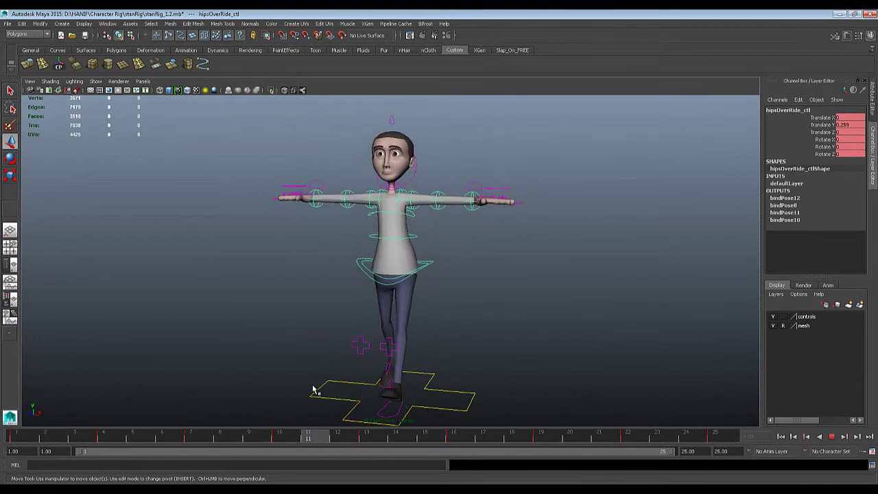
{"action": "left_click", "coordinate": [3, 436]}
{"action": "left_click_drag", "start_coordinate": [446, 282], "coordinate": [476, 289], "text": "alt"}
{"action": "scroll", "coordinate": [475, 290], "scroll_direction": "up", "scroll_amount": 3}
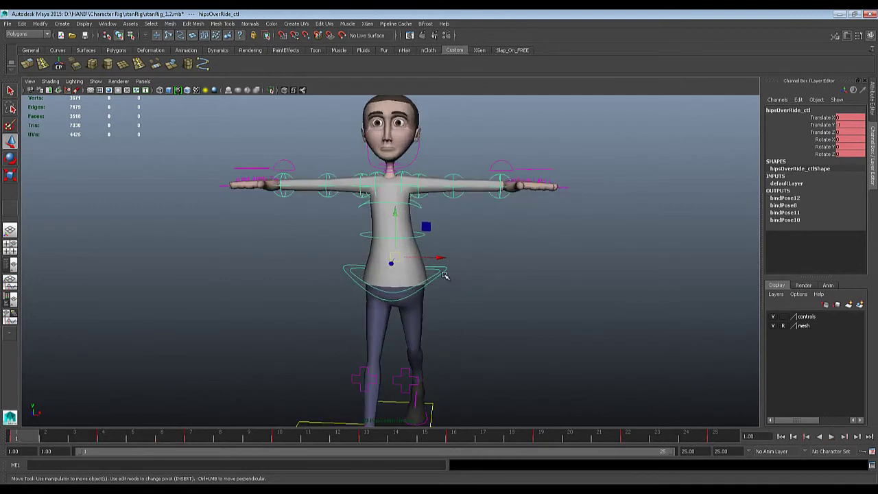
{"action": "left_click", "coordinate": [341, 277]}
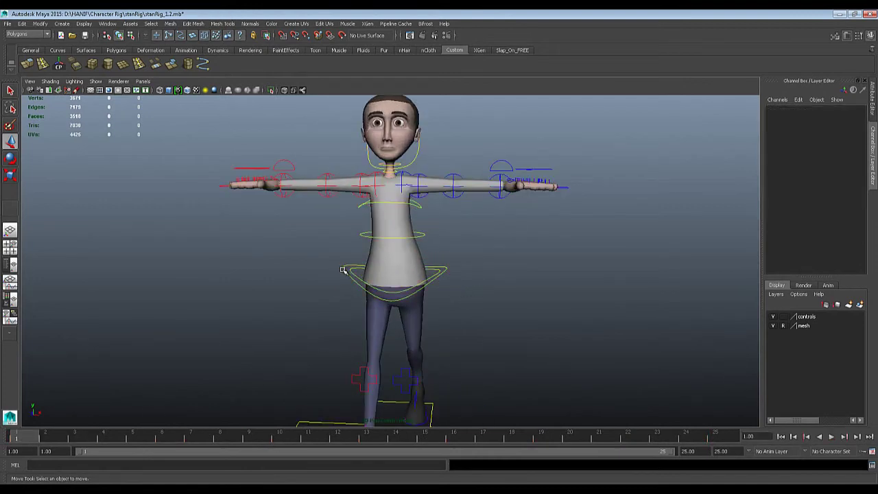
{"action": "left_click", "coordinate": [344, 270]}
{"action": "scroll", "coordinate": [334, 336], "scroll_direction": "down", "scroll_amount": 1}
{"action": "left_click", "coordinate": [343, 273]}
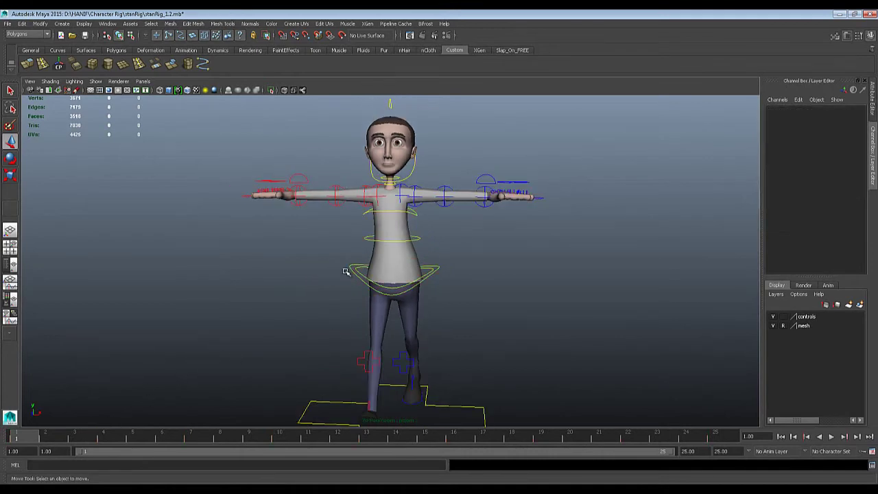
{"action": "left_click", "coordinate": [349, 266]}
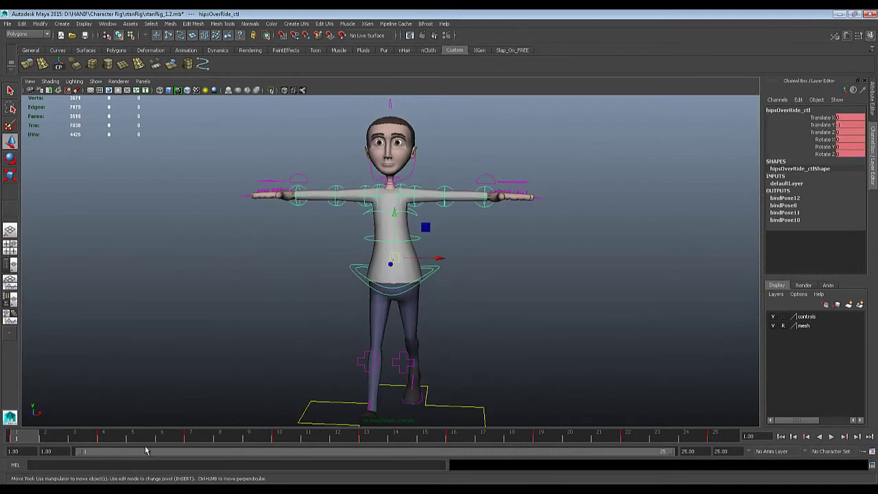
{"action": "mouse_move", "coordinate": [87, 437]}
{"action": "left_mouse_down"}
{"action": "mouse_move", "coordinate": [253, 449]}
{"action": "mouse_move", "coordinate": [550, 440]}
{"action": "left_mouse_up"}
{"action": "key", "text": "alt+v"}
Step: Set a key on the middle spine control spine_IK_01_ctl at frame 1 after undoing a trial rotation
{"action": "left_click", "coordinate": [417, 236]}
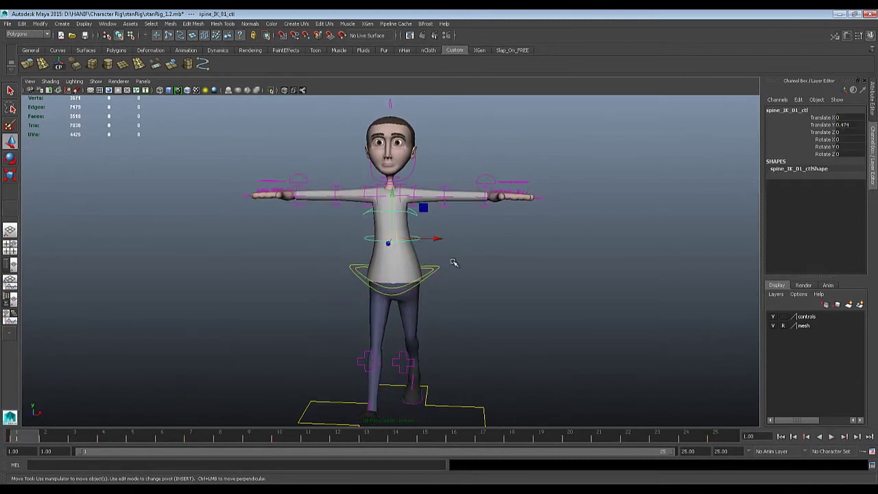
{"action": "key", "text": "e"}
{"action": "left_click_drag", "start_coordinate": [454, 303], "coordinate": [458, 304], "text": "alt"}
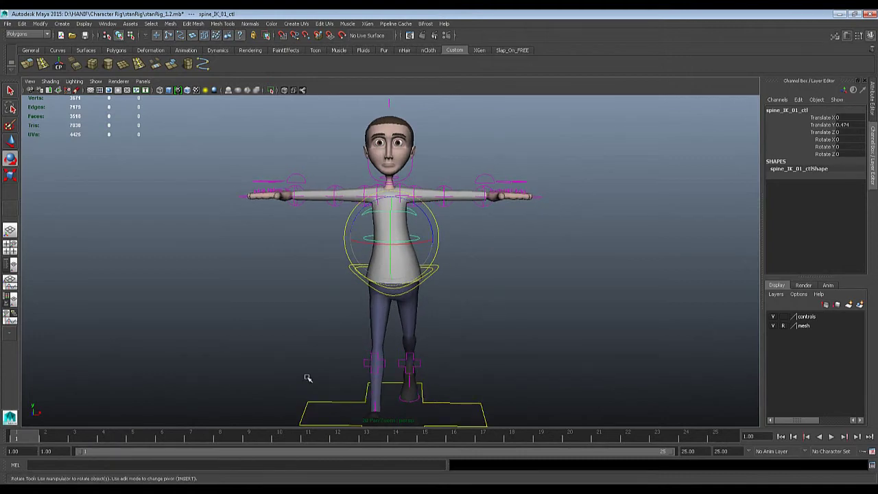
{"action": "left_click_drag", "start_coordinate": [425, 217], "coordinate": [427, 219]}
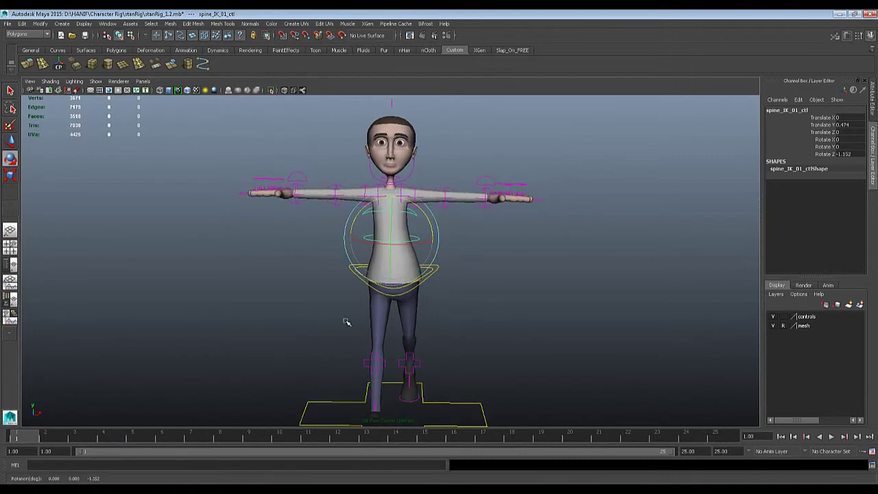
{"action": "key", "text": "ctrl+z"}
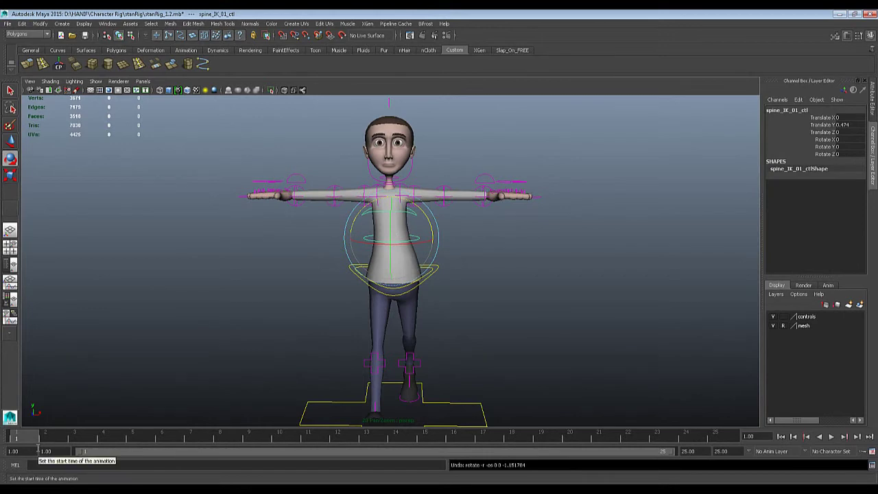
{"action": "key", "text": "s"}
Step: Decline the autosave
{"action": "left_click_drag", "start_coordinate": [279, 321], "coordinate": [221, 354], "text": "alt"}
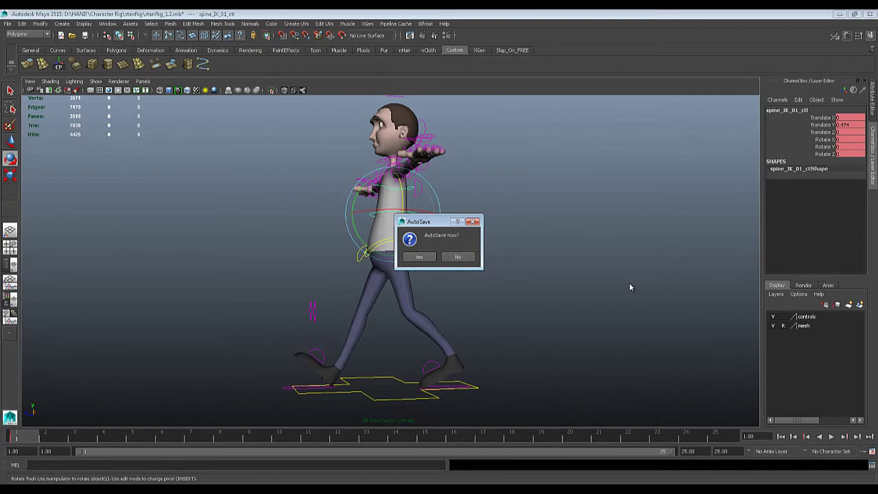
{"action": "left_click", "coordinate": [457, 257]}
{"action": "left_click_drag", "start_coordinate": [493, 268], "coordinate": [556, 280], "text": "alt"}
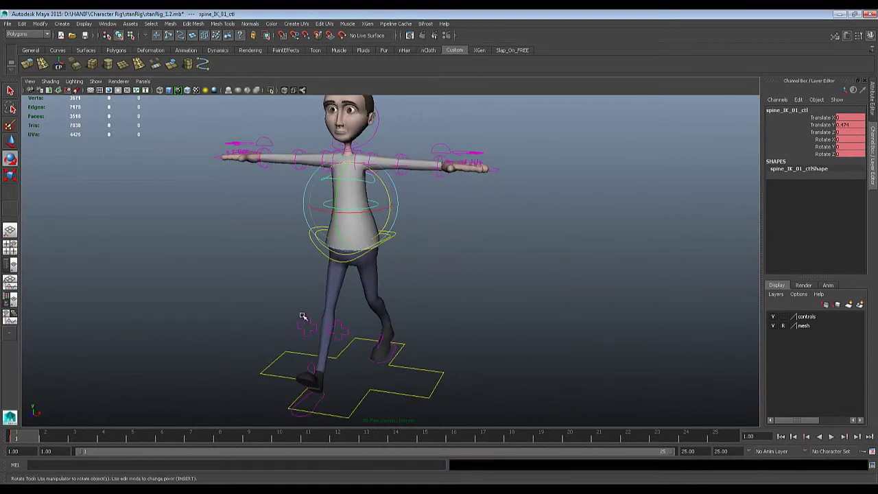
{"action": "mouse_move", "coordinate": [334, 286]}
{"action": "left_mouse_down", "text": "alt"}
{"action": "mouse_move", "coordinate": [363, 283]}
{"action": "mouse_move", "coordinate": [356, 291]}
{"action": "mouse_move", "coordinate": [339, 273]}
{"action": "left_mouse_up", "text": "alt"}
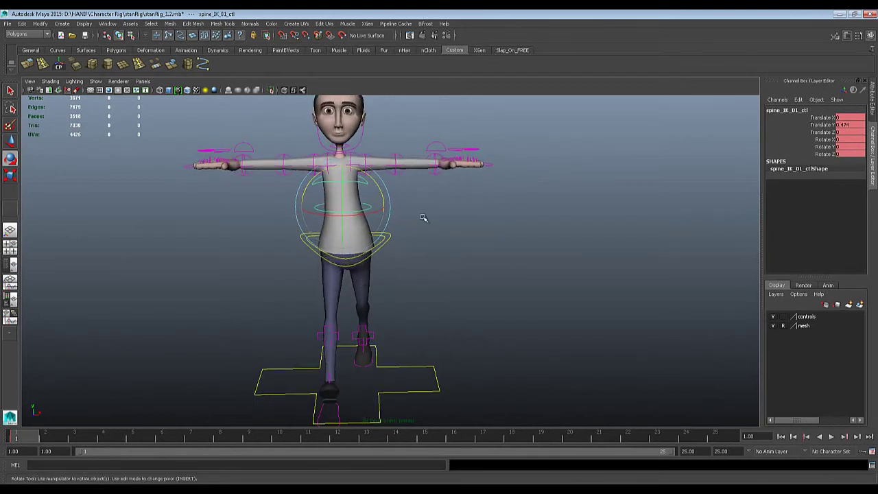
Step: Tilt the middle spine and chest controls together about 2.42 degrees in Z and set Translate Y to 0.4
{"action": "left_click", "coordinate": [369, 192]}
{"action": "left_click", "coordinate": [367, 185]}
{"action": "left_click", "coordinate": [374, 181]}
{"action": "left_click_drag", "start_coordinate": [374, 182], "coordinate": [374, 178]}
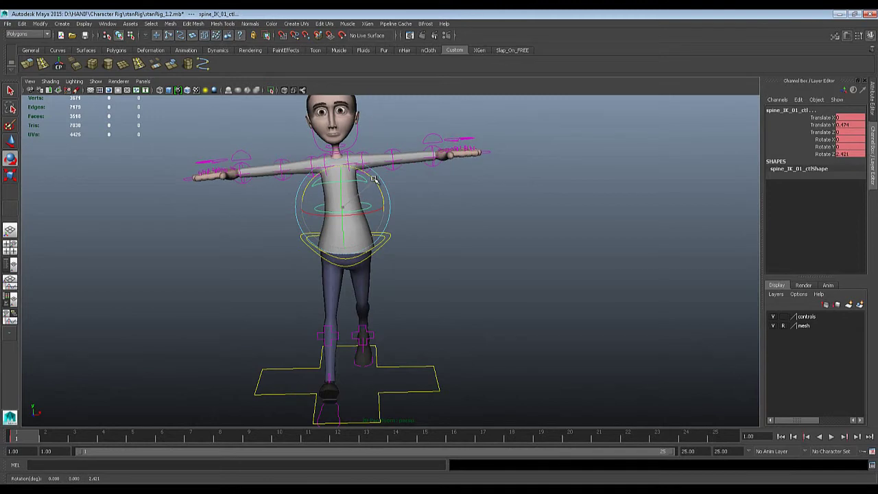
{"action": "double_click", "coordinate": [845, 124]}
{"action": "key", "text": "Return"}
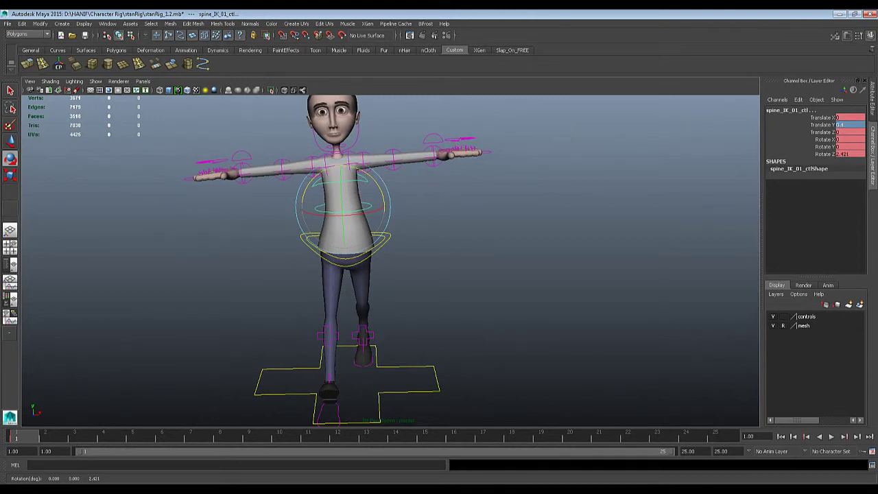
Step: Key the tilted spine pose at frame 1 and copy it to frame 25
{"action": "key", "text": "s"}
{"action": "left_click_drag", "start_coordinate": [42, 441], "coordinate": [6, 432]}
{"action": "left_click_drag", "start_coordinate": [605, 439], "coordinate": [744, 451]}
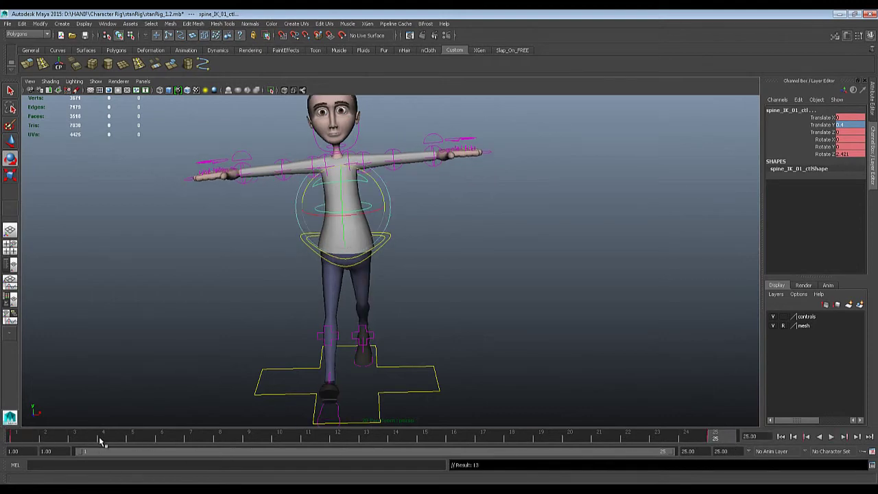
Step: Try setting Translate Y of the middle spine and chest controls to -0.4 at frame 13
{"action": "key", "text": "alt+v"}
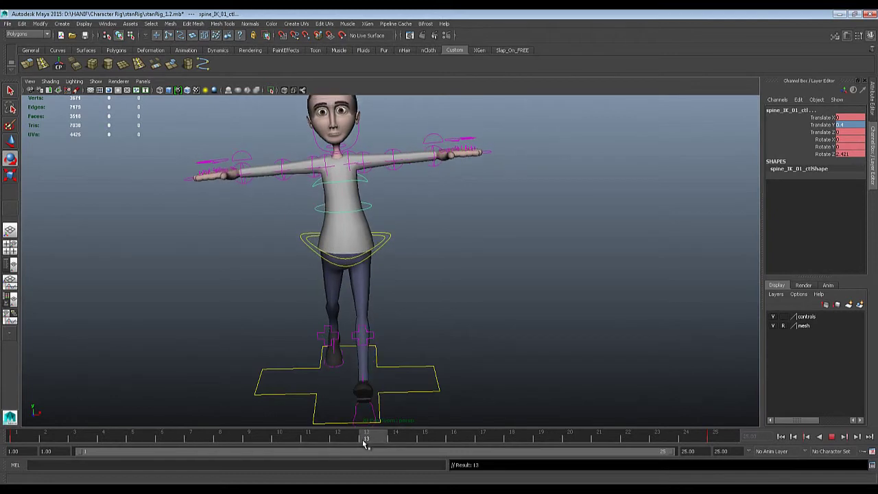
{"action": "key", "text": "Escape"}
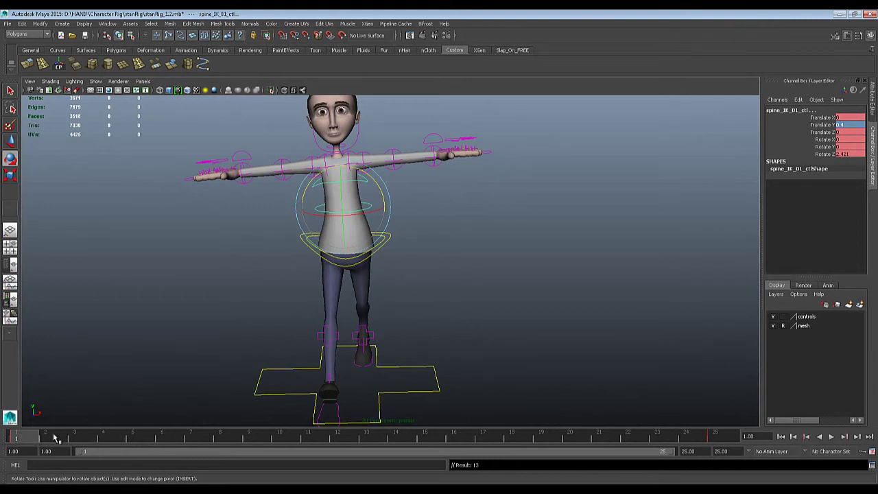
{"action": "left_click_drag", "start_coordinate": [54, 436], "coordinate": [366, 437]}
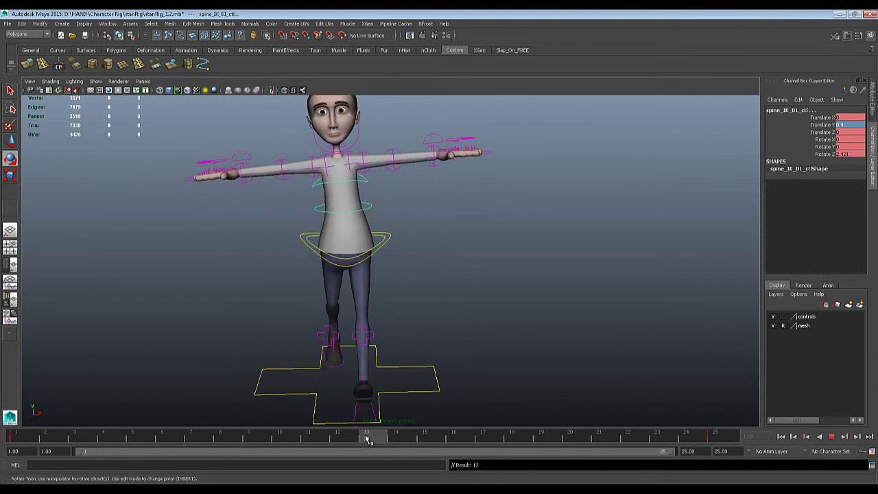
{"action": "left_click", "coordinate": [366, 439]}
{"action": "double_click", "coordinate": [838, 125]}
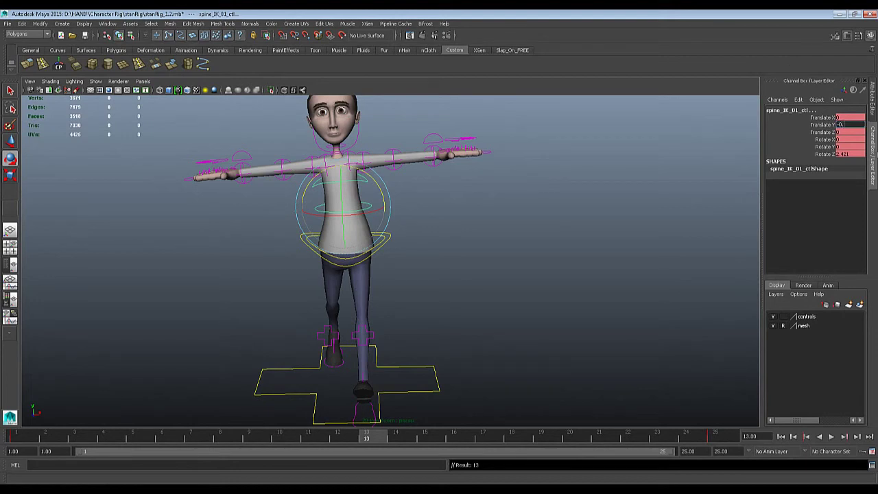
{"action": "type", "text": "-0.4"}
{"action": "key", "text": "Return"}
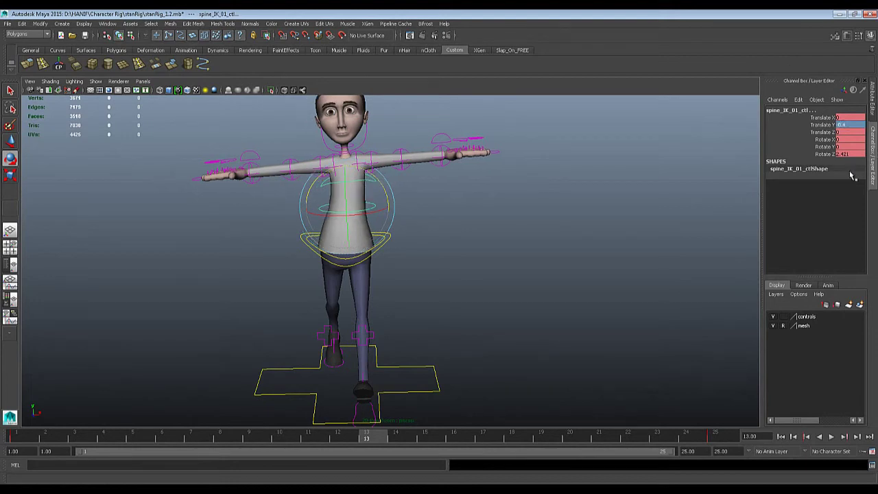
Step: Undo the Translate Y change and the most recent spine keying
{"action": "key", "text": "ctrl+z"}
{"action": "key", "text": "ctrl+z"}
{"action": "key", "text": "ctrl+z"}
{"action": "key", "text": "ctrl+z"}
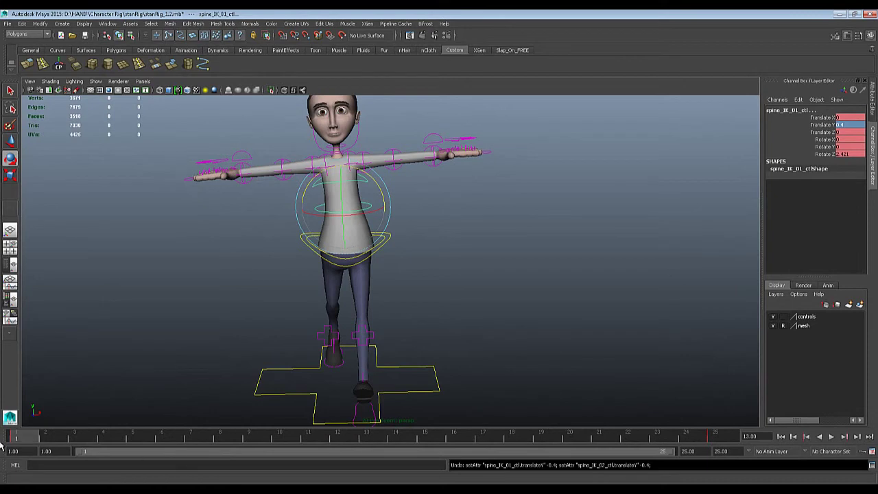
Step: Set Translate Y to 0 and Rotate Z to 2.5 on both spine controls at frame 1 and key the same pose at frame 25
{"action": "left_click", "coordinate": [26, 438]}
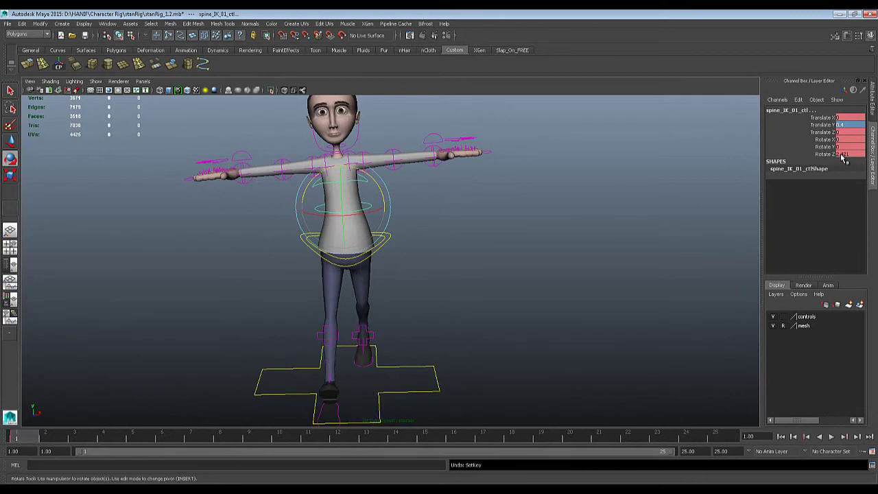
{"action": "double_click", "coordinate": [839, 126]}
{"action": "type", "text": "0"}
{"action": "key", "text": "Return"}
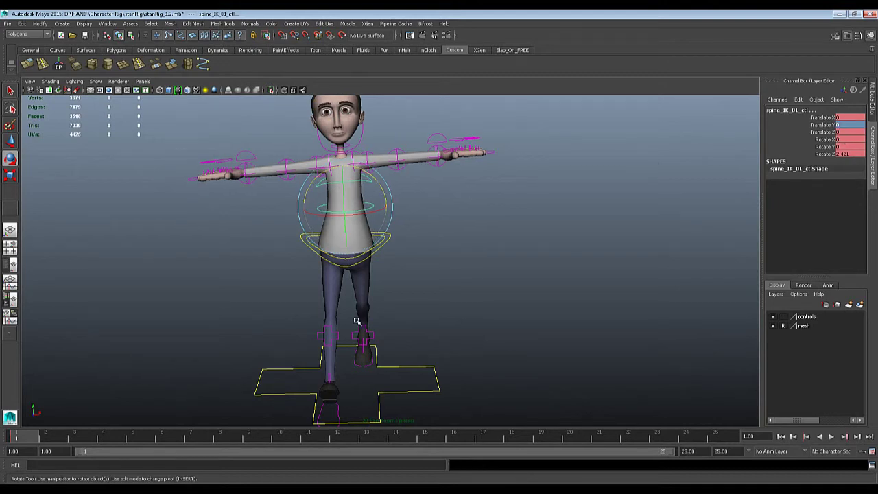
{"action": "double_click", "coordinate": [844, 154]}
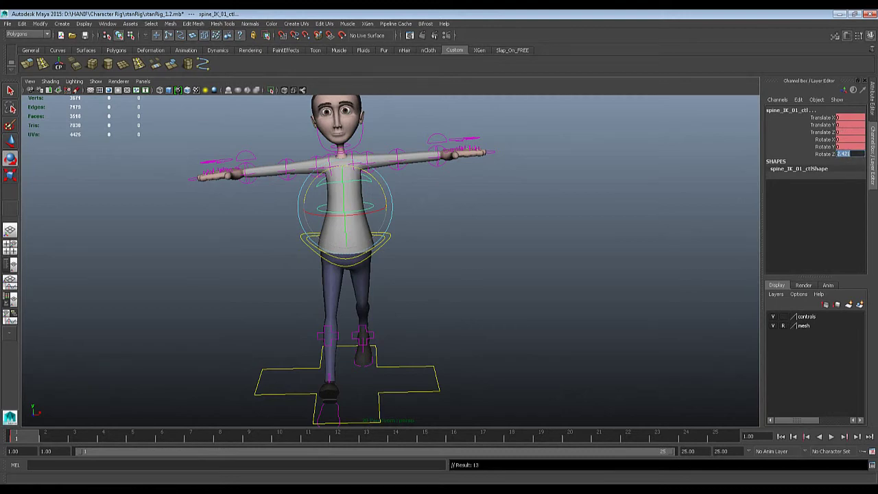
{"action": "type", "text": "2.5"}
{"action": "key", "text": "Return"}
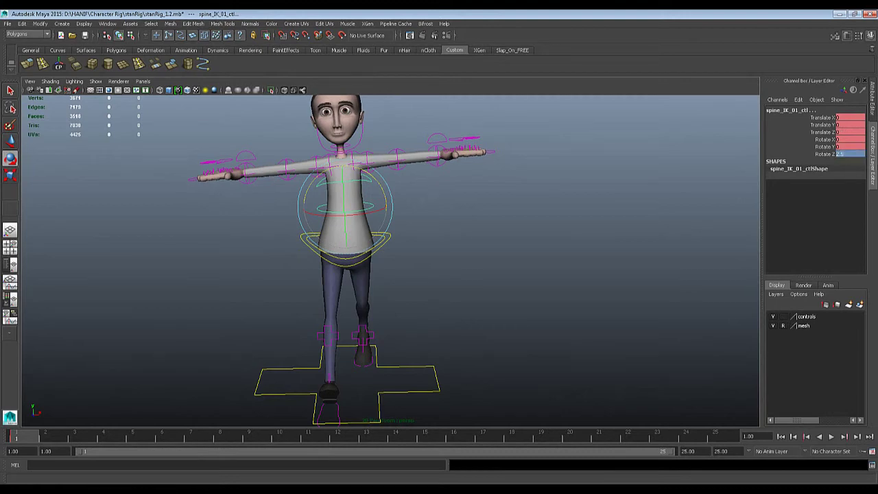
{"action": "left_click_drag", "start_coordinate": [16, 436], "coordinate": [714, 436]}
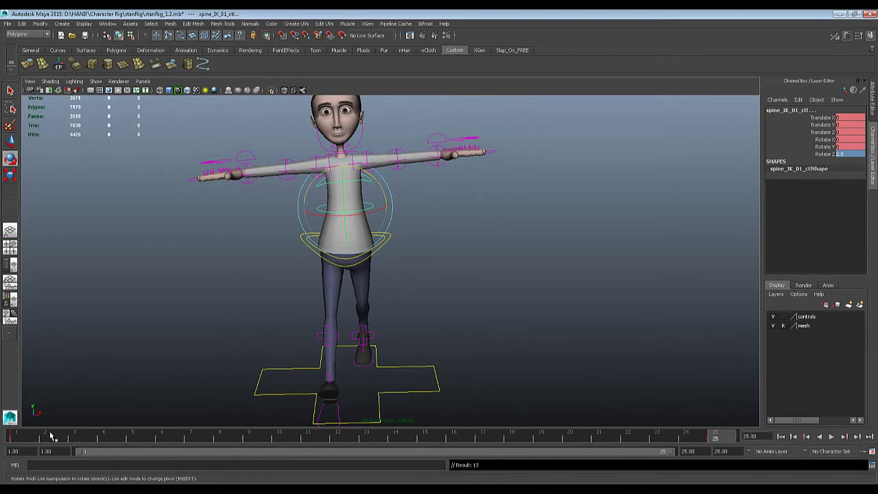
Step: Set Rotate Z of both spine controls to -2.5 at frame 13 and key the opposite tilt
{"action": "left_click_drag", "start_coordinate": [12, 437], "coordinate": [369, 439]}
{"action": "double_click", "coordinate": [849, 155]}
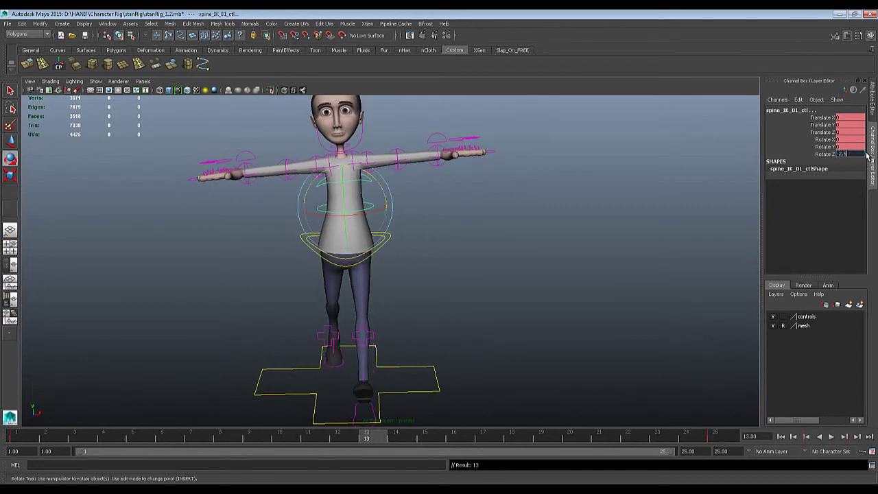
{"action": "key", "text": "Return"}
{"action": "scroll", "coordinate": [647, 299], "scroll_direction": "down", "scroll_amount": 3}
{"action": "key", "text": "s"}
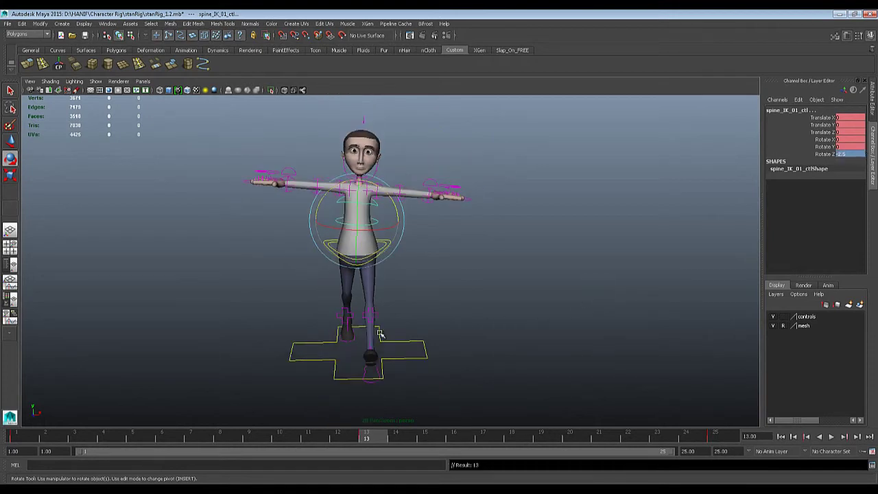
Step: Play back the walk cycle and examine the upper-body tilt from several angles
{"action": "key", "text": "alt+v"}
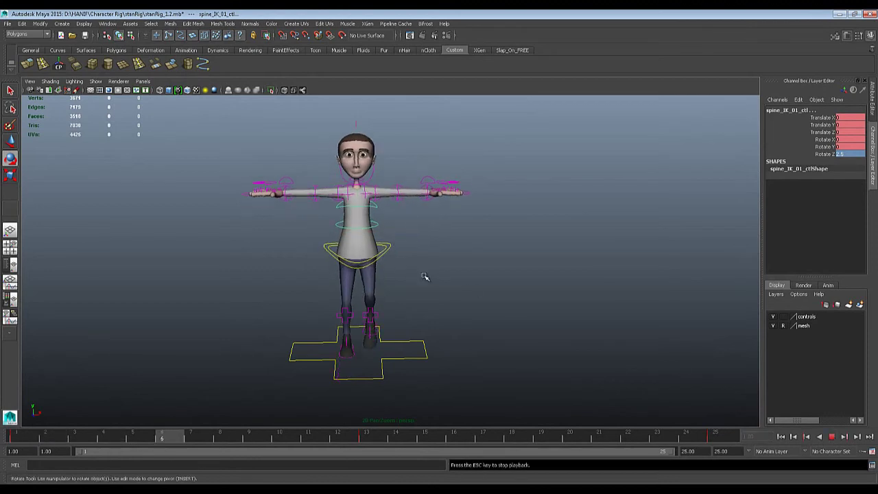
{"action": "scroll", "coordinate": [434, 282], "scroll_direction": "up", "scroll_amount": 2}
{"action": "left_click_drag", "start_coordinate": [434, 281], "coordinate": [398, 265], "text": "alt"}
{"action": "scroll", "coordinate": [494, 278], "scroll_direction": "down", "scroll_amount": 2}
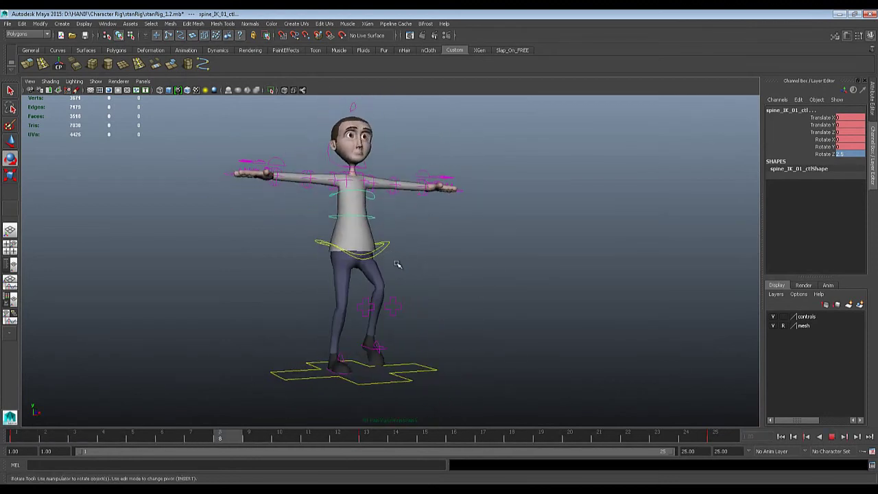
{"action": "left_click_drag", "start_coordinate": [578, 282], "coordinate": [582, 334], "text": "alt"}
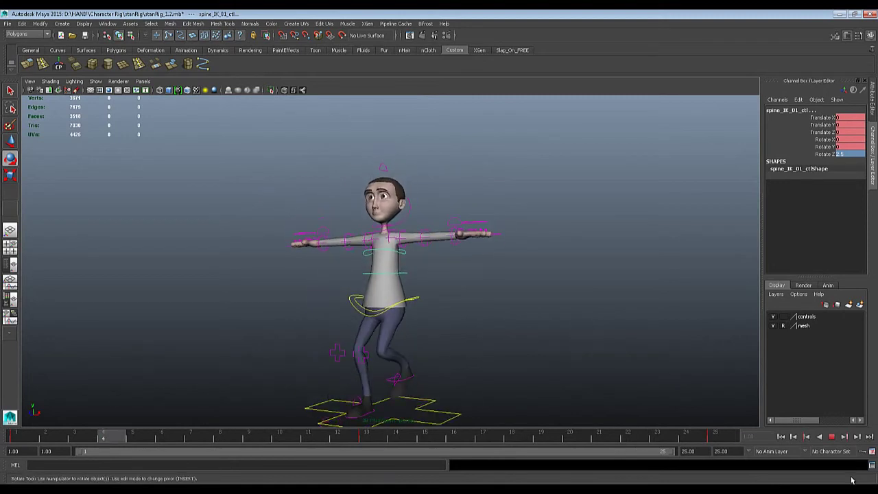
{"action": "left_click", "coordinate": [831, 437]}
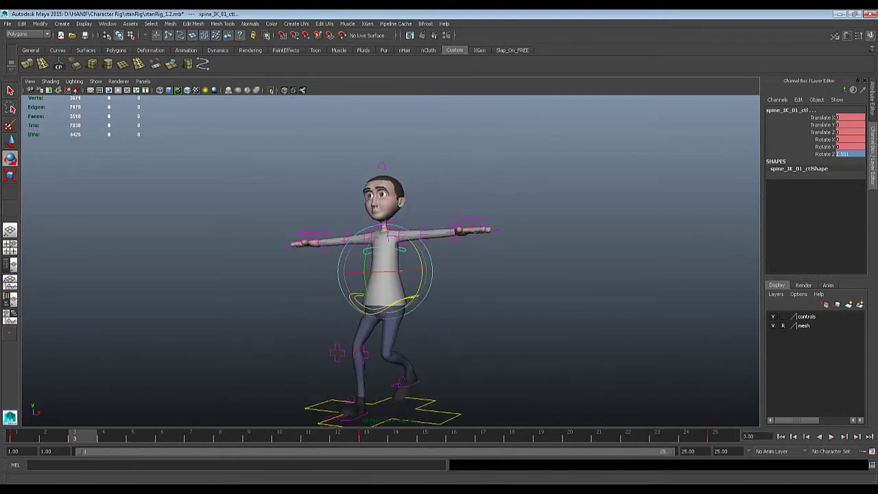
{"action": "right_click_drag", "start_coordinate": [483, 325], "coordinate": [492, 325], "text": "alt"}
{"action": "left_click_drag", "start_coordinate": [74, 439], "coordinate": [132, 438]}
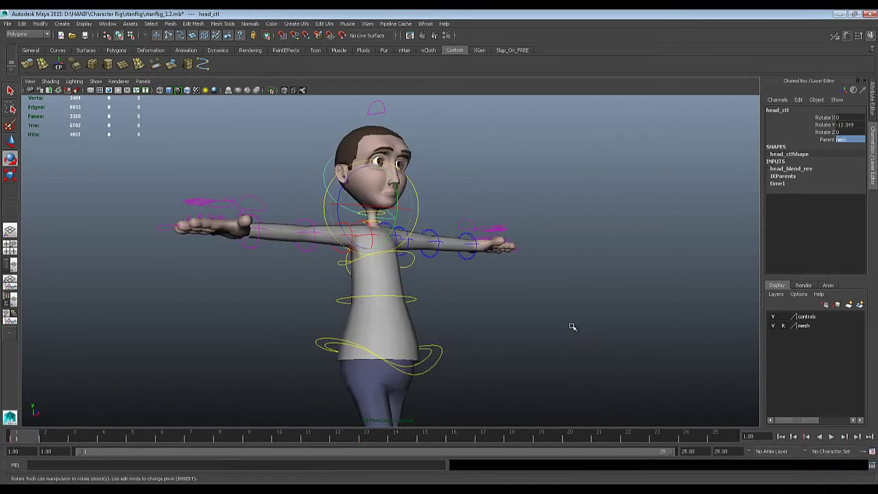
Step: Reset the Rotate Y of head_ctl to 0 at frame 1
{"action": "left_click_drag", "start_coordinate": [508, 282], "coordinate": [524, 306], "text": "alt"}
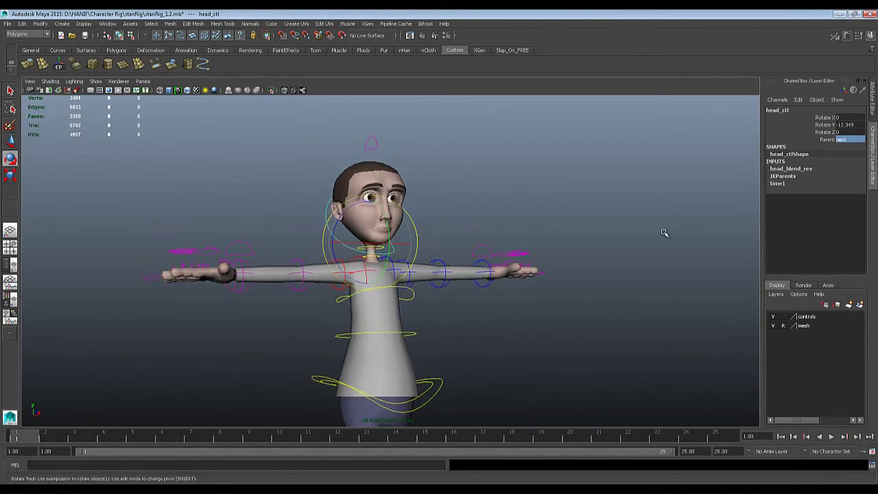
{"action": "double_click", "coordinate": [848, 126]}
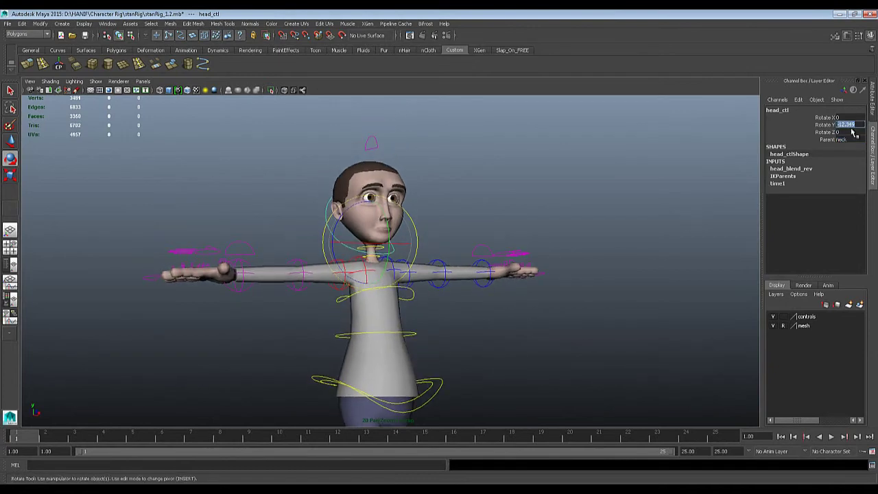
{"action": "type", "text": "0"}
{"action": "key", "text": "Return"}
{"action": "left_click_drag", "start_coordinate": [306, 289], "coordinate": [319, 327], "text": "alt"}
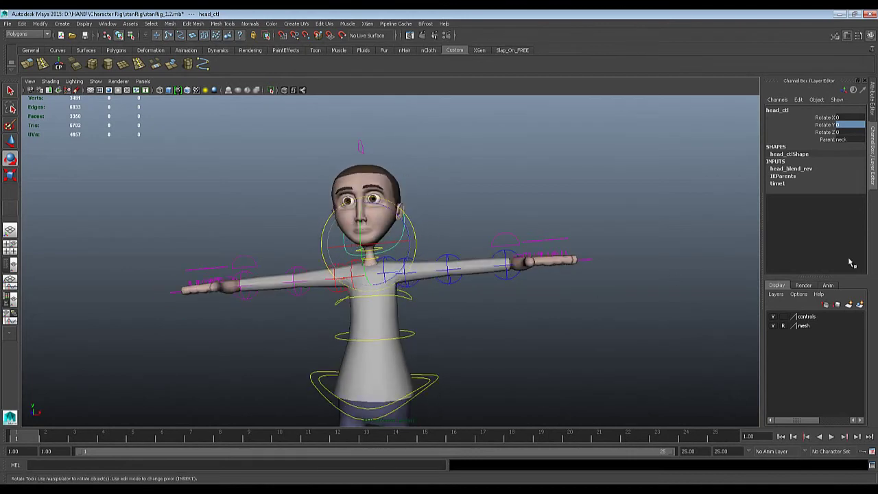
Step: Compare the world and neck Parent options on head_ctl and set Parent to world
{"action": "left_click", "coordinate": [849, 140]}
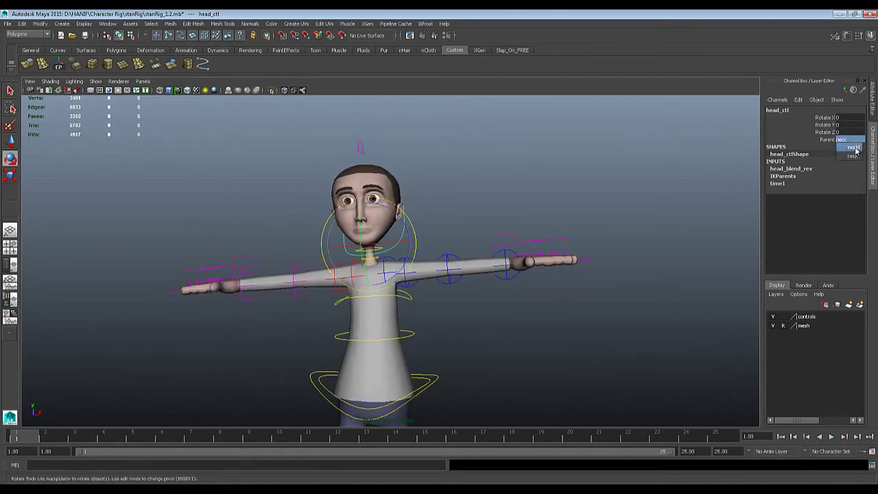
{"action": "left_click", "coordinate": [854, 148]}
{"action": "left_click_drag", "start_coordinate": [586, 240], "coordinate": [601, 247], "text": "alt"}
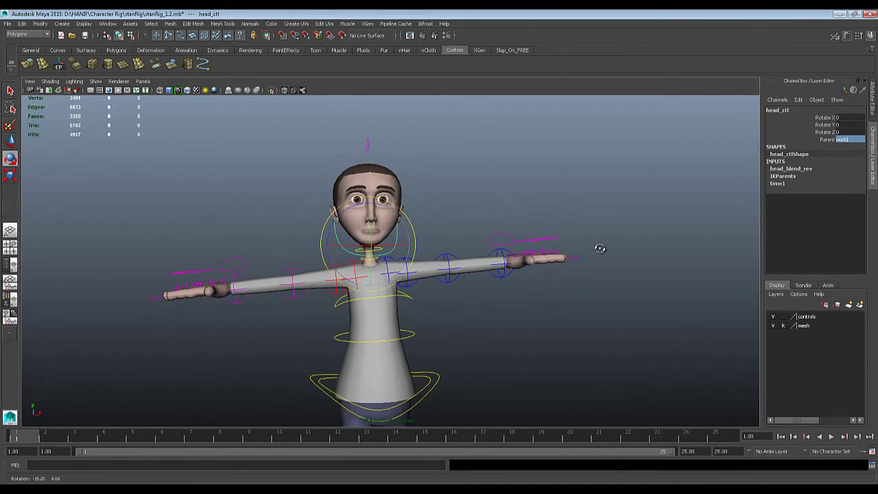
{"action": "left_click", "coordinate": [854, 141]}
{"action": "left_click", "coordinate": [851, 155]}
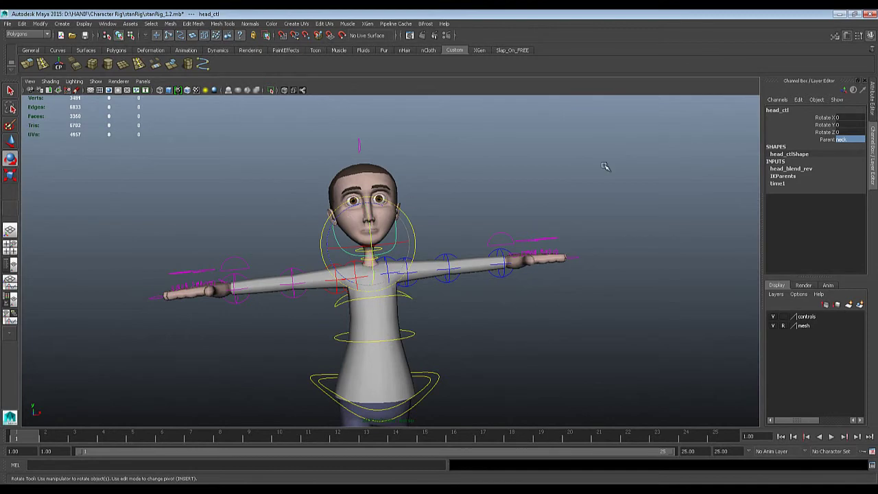
{"action": "left_click", "coordinate": [852, 147]}
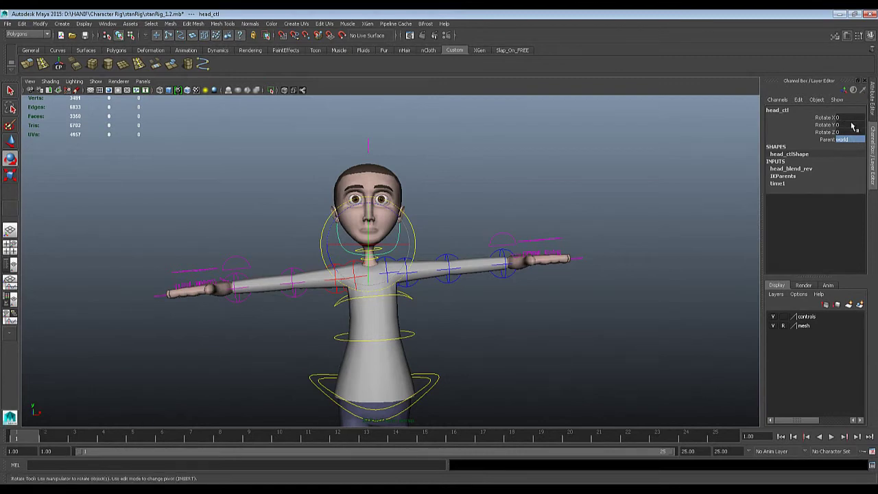
Step: Key the straight head pose of head_ctl at frame 1 and frame 25
{"action": "key", "text": "s"}
{"action": "left_click_drag", "start_coordinate": [22, 440], "coordinate": [724, 456]}
{"action": "key", "text": "s"}
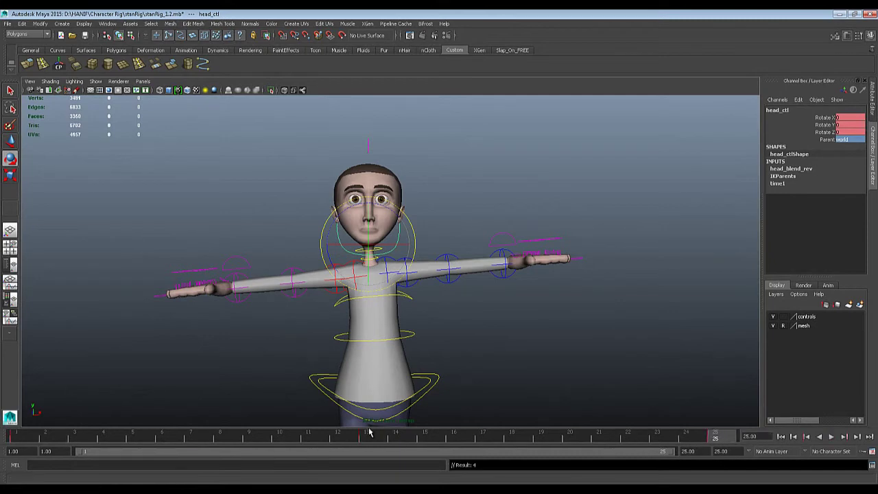
Step: Tilt the head in side view at frame 7, set its Rotate Y to -11 and key it
{"action": "key", "text": "alt+v"}
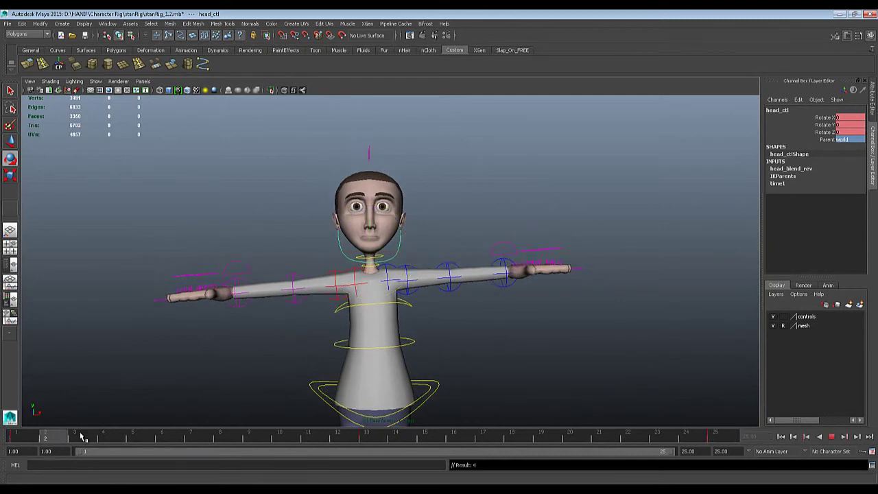
{"action": "mouse_move", "coordinate": [200, 436]}
{"action": "left_mouse_down"}
{"action": "mouse_move", "coordinate": [15, 467]}
{"action": "mouse_move", "coordinate": [157, 478]}
{"action": "mouse_move", "coordinate": [190, 465]}
{"action": "left_mouse_up"}
{"action": "mouse_move", "coordinate": [180, 336]}
{"action": "left_mouse_down", "text": "alt"}
{"action": "mouse_move", "coordinate": [249, 341]}
{"action": "mouse_move", "coordinate": [309, 263]}
{"action": "mouse_move", "coordinate": [322, 274]}
{"action": "mouse_move", "coordinate": [337, 371]}
{"action": "left_mouse_up", "text": "alt"}
{"action": "middle_click_drag", "start_coordinate": [408, 210], "coordinate": [409, 311], "text": "alt"}
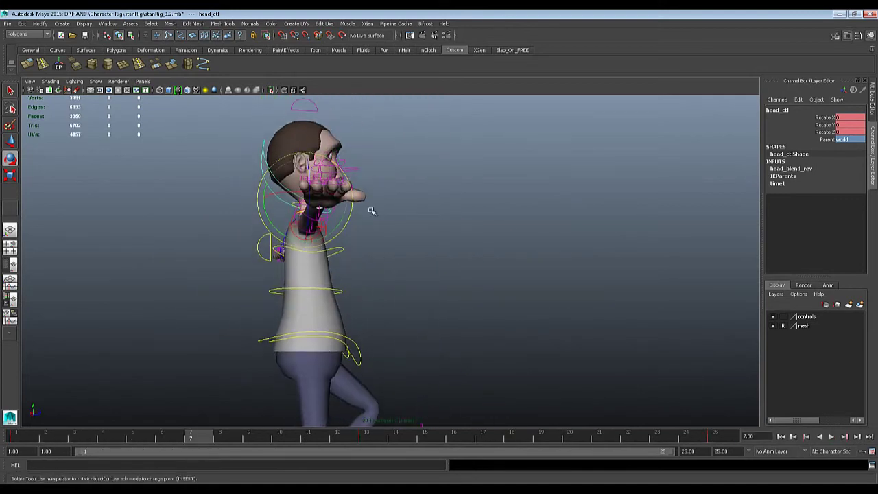
{"action": "middle_click_drag", "start_coordinate": [375, 209], "coordinate": [369, 264], "text": "alt"}
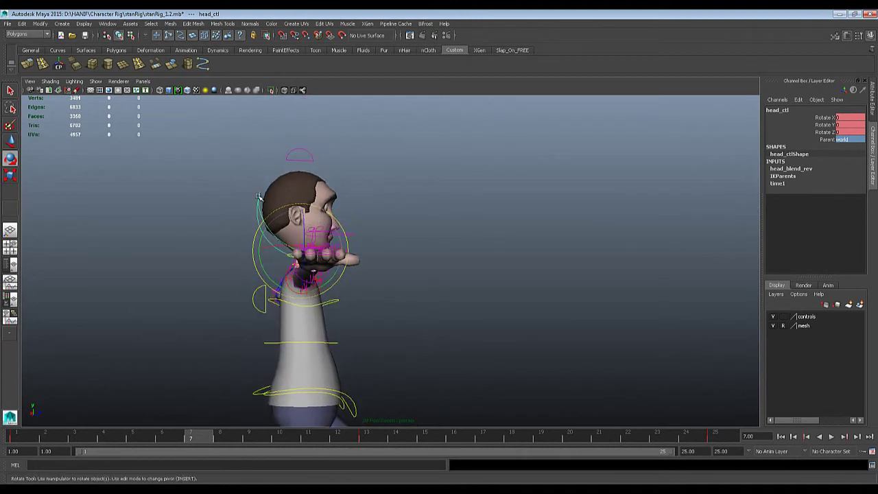
{"action": "left_click_drag", "start_coordinate": [269, 199], "coordinate": [344, 290], "text": "alt"}
{"action": "left_click_drag", "start_coordinate": [533, 362], "coordinate": [461, 381], "text": "alt"}
{"action": "middle_click_drag", "start_coordinate": [398, 322], "coordinate": [395, 332], "text": "alt"}
{"action": "left_click_drag", "start_coordinate": [371, 231], "coordinate": [443, 269]}
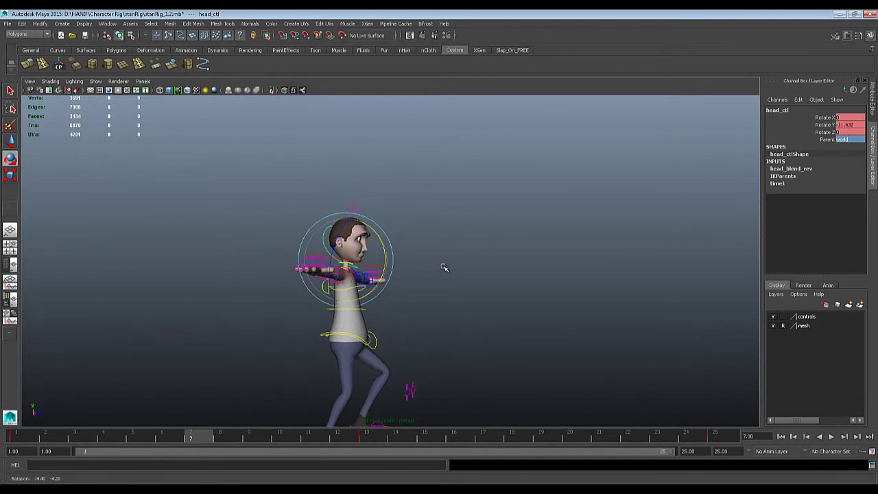
{"action": "double_click", "coordinate": [843, 126]}
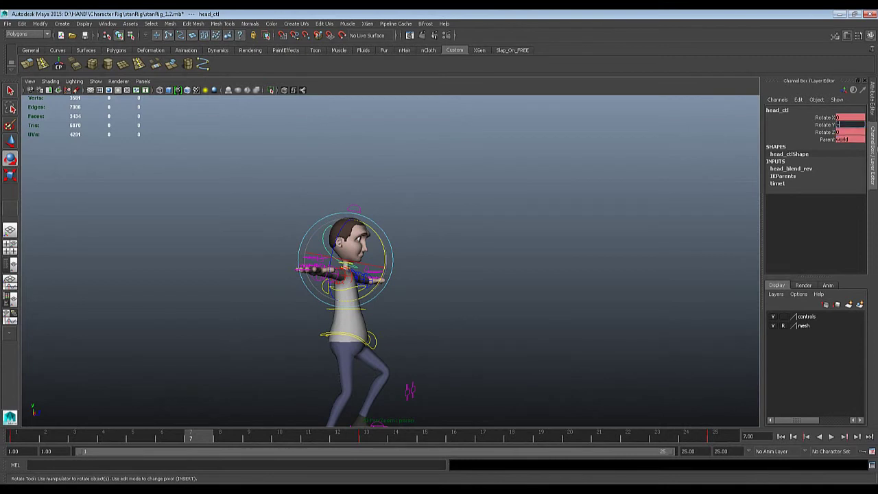
{"action": "key", "text": "Return"}
{"action": "key", "text": "s"}
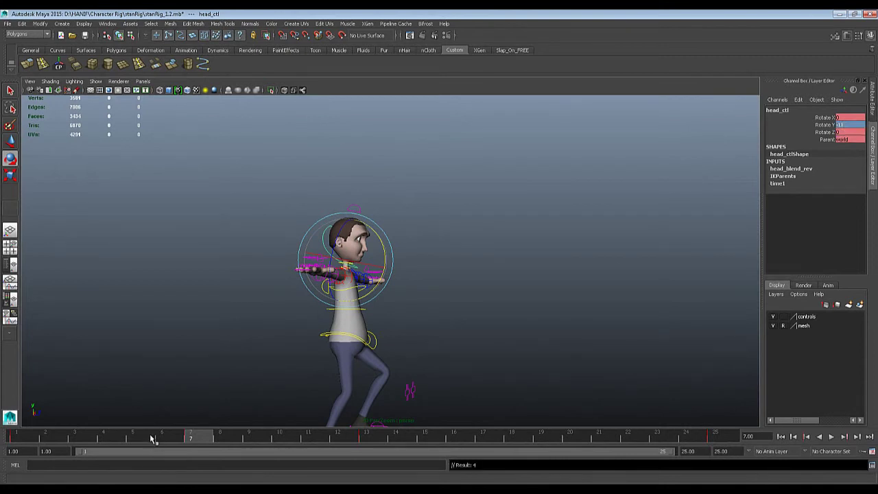
Step: Tilt the head further forward at frame 7 by setting the Rotate Y of head_ctl to -16
{"action": "key", "text": "alt+v"}
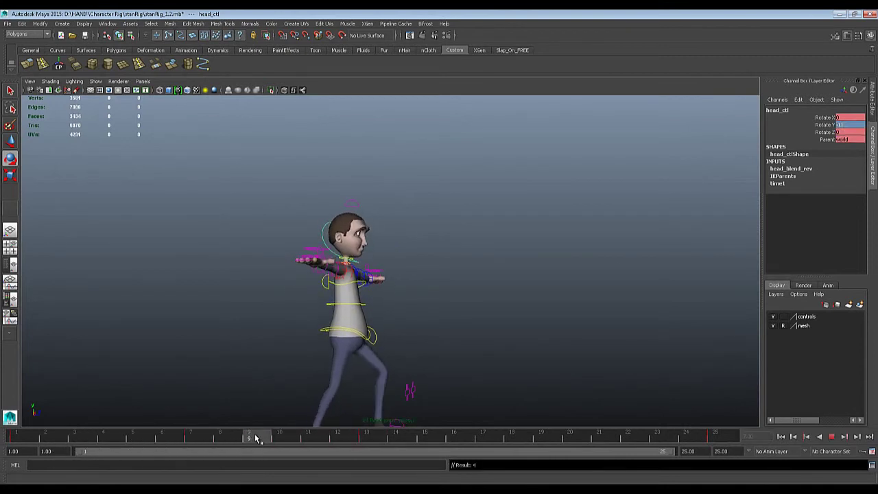
{"action": "key", "text": "alt+v"}
{"action": "key", "text": "e"}
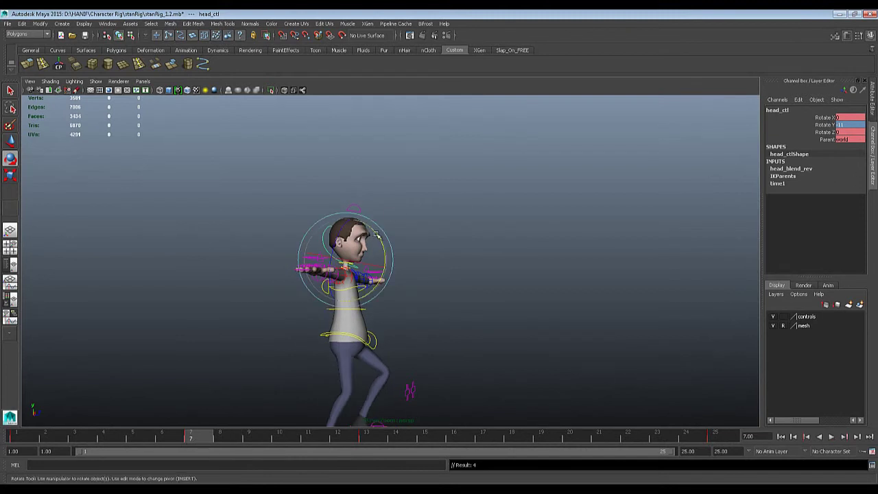
{"action": "left_click_drag", "start_coordinate": [376, 234], "coordinate": [379, 238]}
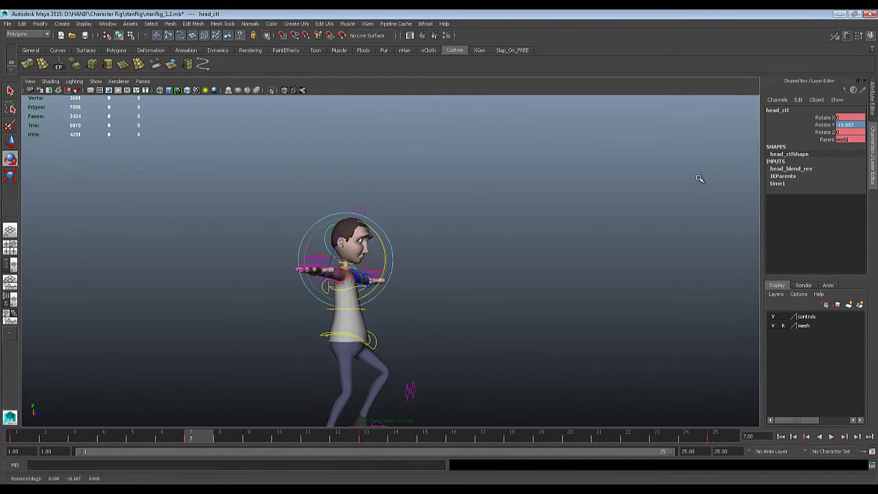
{"action": "double_click", "coordinate": [855, 126]}
{"action": "type", "text": "-18"}
{"action": "key", "text": "Return"}
Step: Copy the tilted head pose from frame 7 to frame 19 and key it there
{"action": "key", "text": "alt+v"}
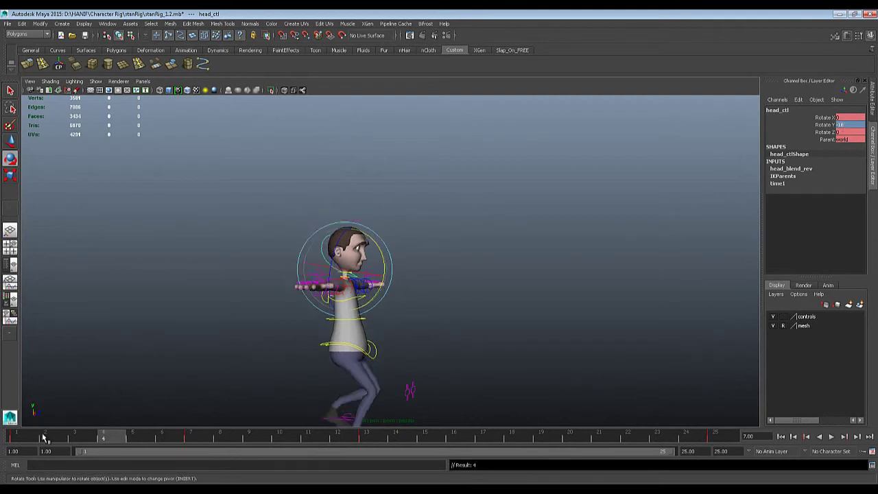
{"action": "mouse_move", "coordinate": [377, 438]}
{"action": "left_mouse_down"}
{"action": "mouse_move", "coordinate": [142, 435]}
{"action": "mouse_move", "coordinate": [449, 424]}
{"action": "left_mouse_up"}
{"action": "left_click", "coordinate": [513, 433]}
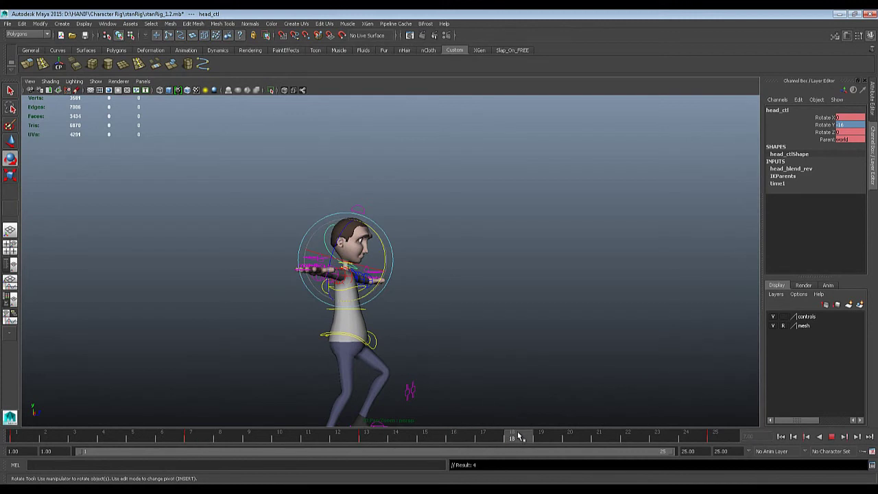
{"action": "mouse_move", "coordinate": [519, 436]}
{"action": "left_mouse_down"}
{"action": "mouse_move", "coordinate": [496, 442]}
{"action": "mouse_move", "coordinate": [525, 442]}
{"action": "left_mouse_up"}
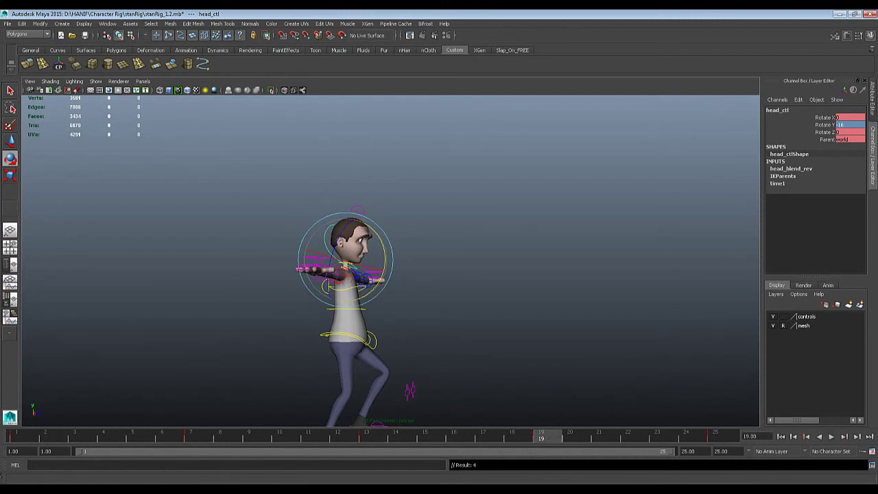
Step: Play the walk cycle from the side and front to examine the head nod, and return to frame 1
{"action": "left_click", "coordinate": [39, 436]}
{"action": "key", "text": "alt+v"}
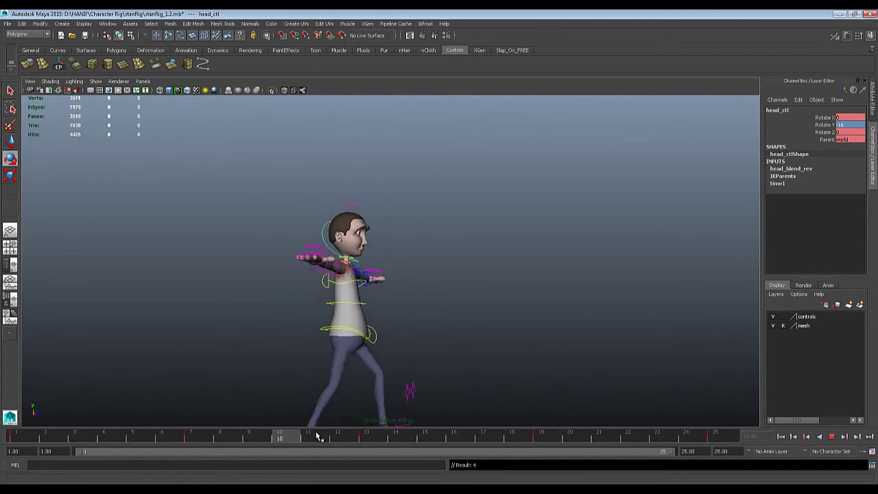
{"action": "left_click_drag", "start_coordinate": [469, 303], "coordinate": [481, 309], "text": "alt"}
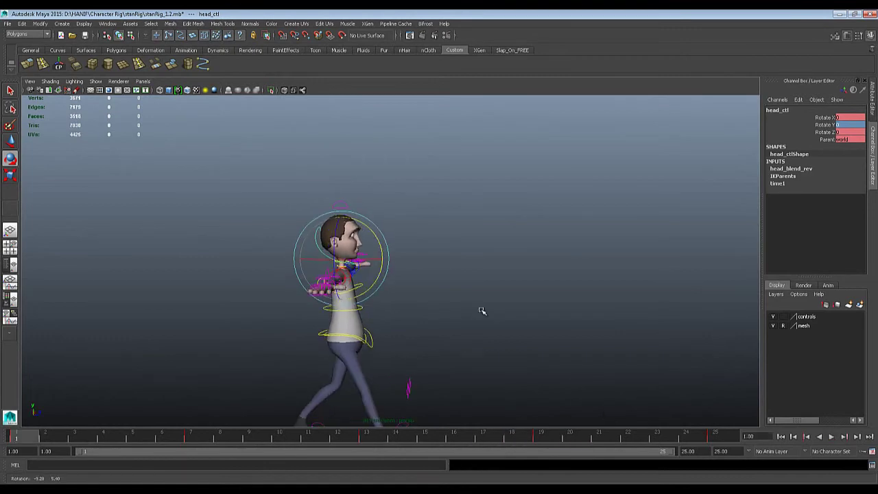
{"action": "left_click", "coordinate": [830, 437]}
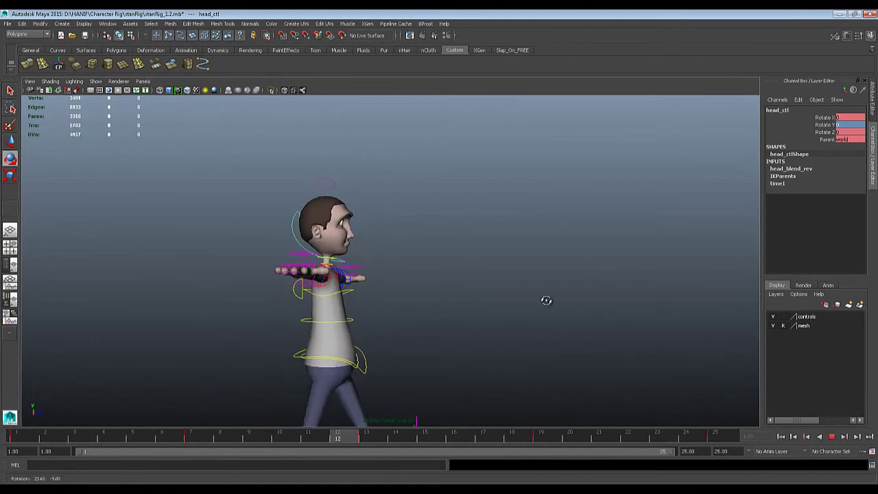
{"action": "left_click_drag", "start_coordinate": [544, 298], "coordinate": [495, 304], "text": "alt"}
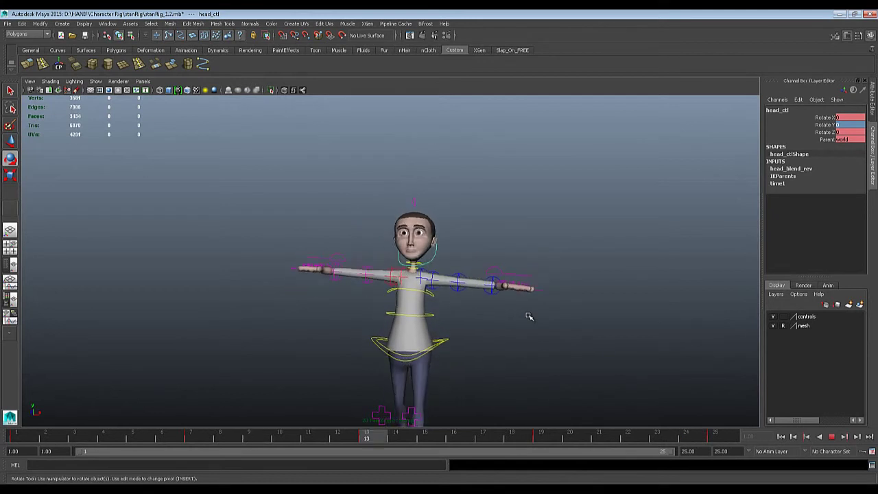
{"action": "right_click_drag", "start_coordinate": [528, 315], "coordinate": [552, 313], "text": "alt"}
{"action": "scroll", "coordinate": [553, 313], "scroll_direction": "down", "scroll_amount": 1}
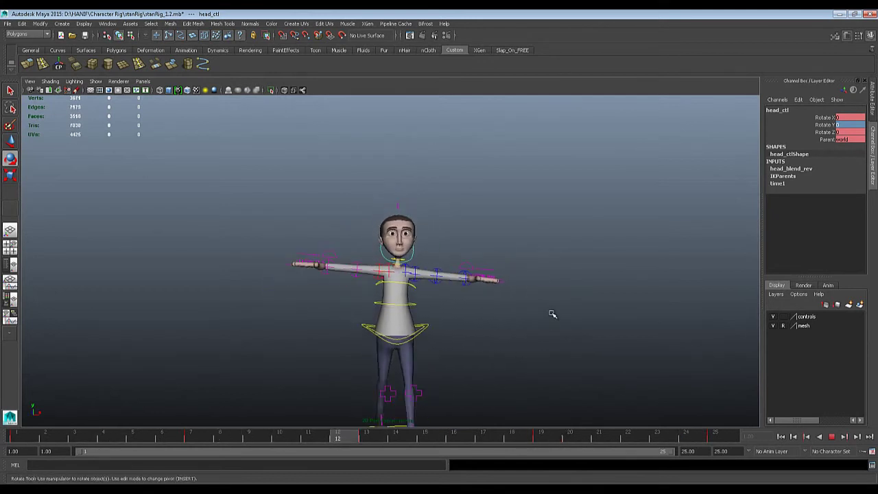
{"action": "middle_click_drag", "start_coordinate": [553, 314], "coordinate": [521, 273], "text": "alt"}
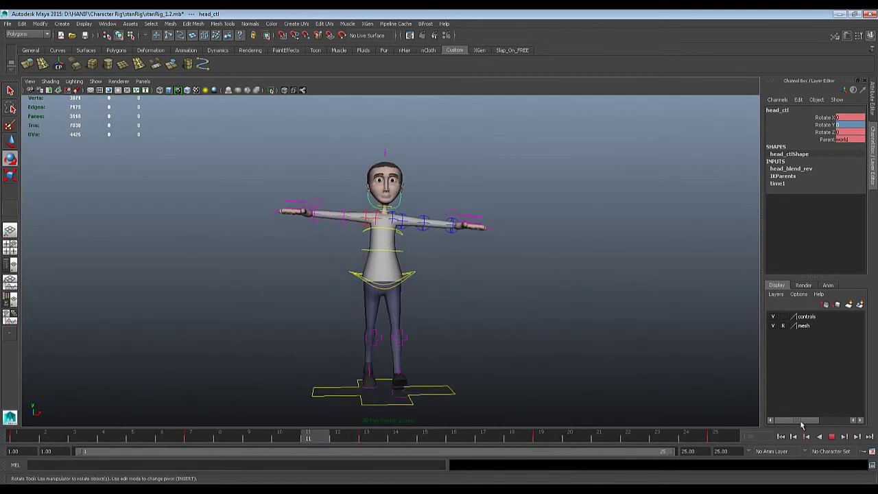
{"action": "left_click", "coordinate": [831, 437]}
{"action": "left_click", "coordinate": [22, 439]}
{"action": "key", "text": "alt+v"}
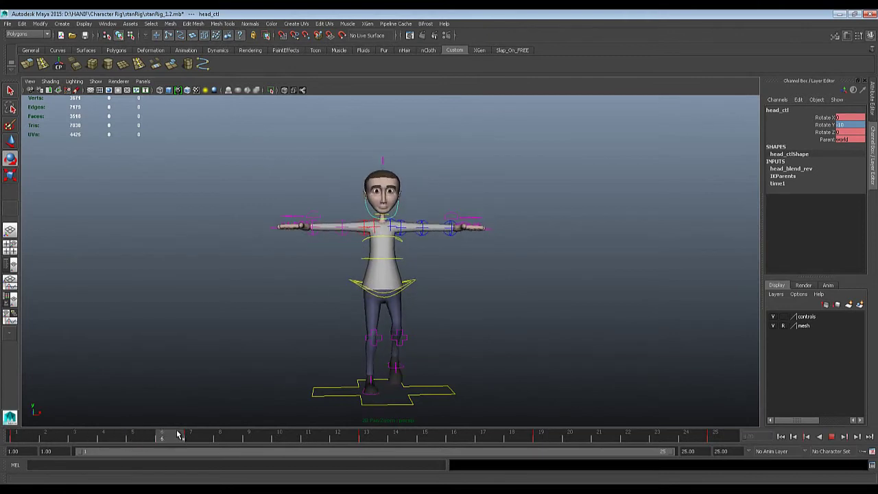
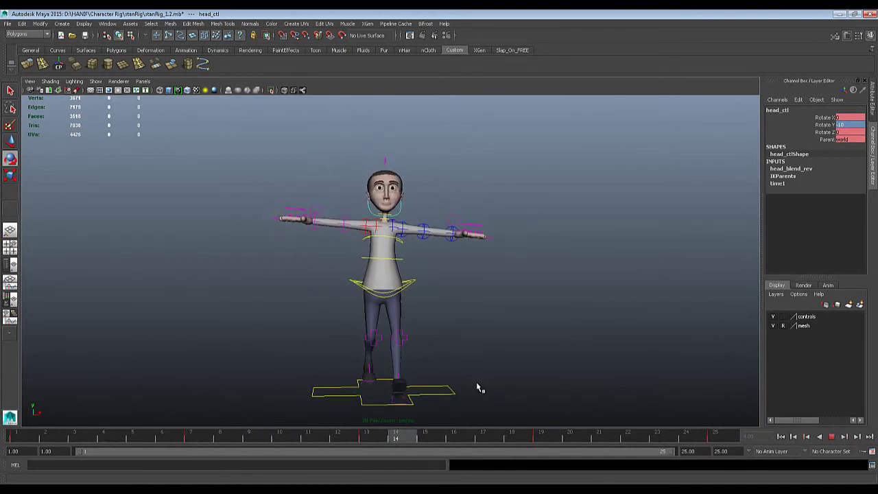
{"action": "left_click", "coordinate": [17, 436]}
Step: Try lowering the left arm at frame 1 by rotating l_clavical_ctl to about 24, 23 and -55 in X, Y and Z
{"action": "right_click_drag", "start_coordinate": [439, 234], "coordinate": [478, 232], "text": "alt"}
{"action": "scroll", "coordinate": [478, 232], "scroll_direction": "up", "scroll_amount": 1}
{"action": "middle_click_drag", "start_coordinate": [441, 273], "coordinate": [433, 308], "text": "alt"}
{"action": "scroll", "coordinate": [427, 296], "scroll_direction": "up", "scroll_amount": 2}
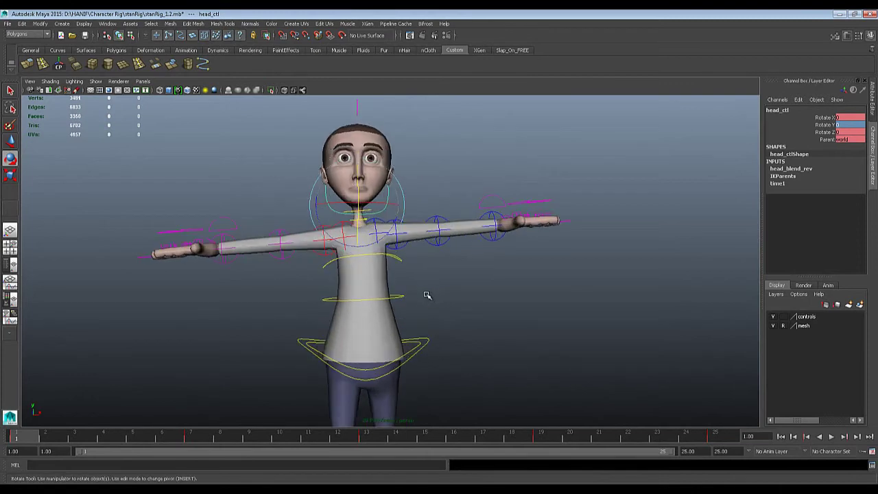
{"action": "key", "text": "q"}
{"action": "left_click", "coordinate": [378, 237]}
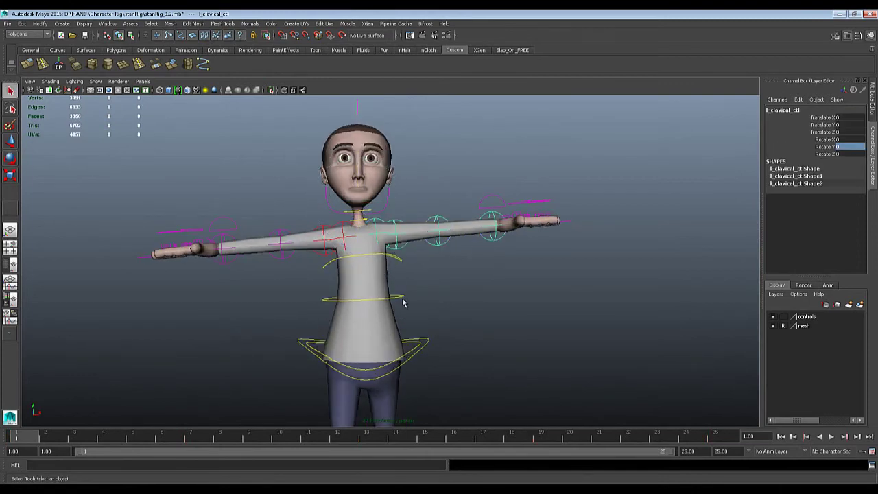
{"action": "scroll", "coordinate": [403, 302], "scroll_direction": "down", "scroll_amount": 1}
{"action": "middle_click_drag", "start_coordinate": [469, 300], "coordinate": [508, 282], "text": "alt"}
{"action": "left_click_drag", "start_coordinate": [507, 282], "coordinate": [526, 292], "text": "alt"}
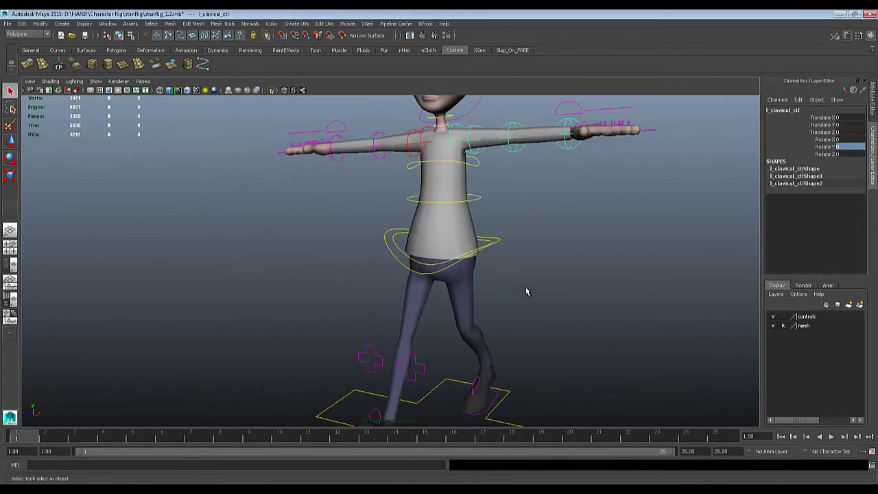
{"action": "right_click_drag", "start_coordinate": [525, 292], "coordinate": [456, 274], "text": "alt"}
{"action": "middle_click_drag", "start_coordinate": [455, 274], "coordinate": [453, 306], "text": "alt"}
{"action": "key", "text": "e"}
{"action": "left_click_drag", "start_coordinate": [497, 331], "coordinate": [473, 314], "text": "alt"}
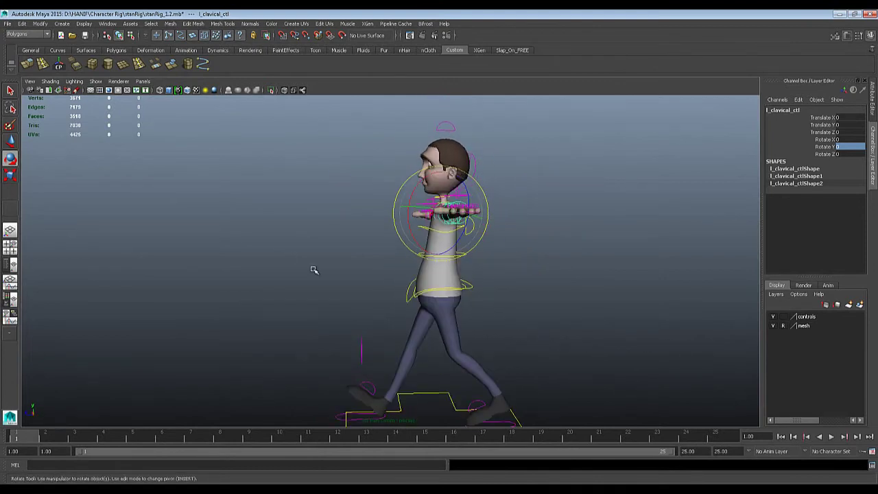
{"action": "left_click_drag", "start_coordinate": [314, 269], "coordinate": [381, 204], "text": "alt"}
{"action": "left_click_drag", "start_coordinate": [483, 193], "coordinate": [412, 262], "text": "alt"}
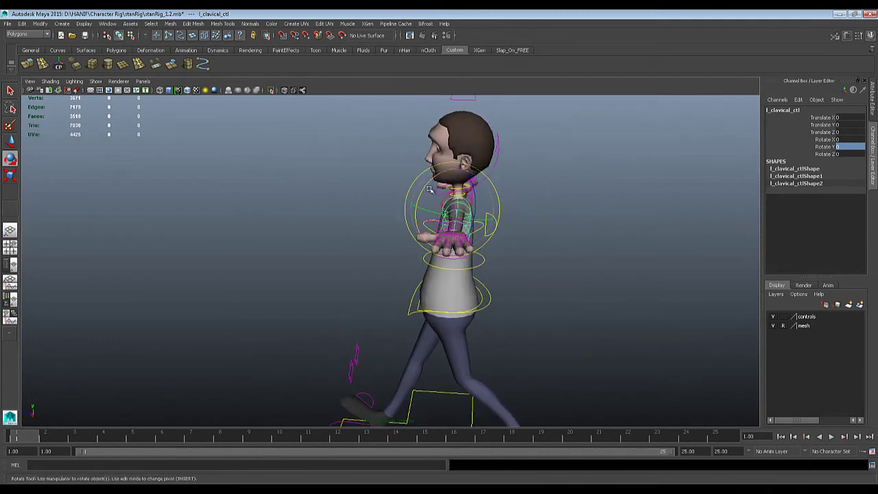
{"action": "left_click_drag", "start_coordinate": [432, 182], "coordinate": [454, 181], "text": "alt"}
{"action": "left_click", "coordinate": [464, 208]}
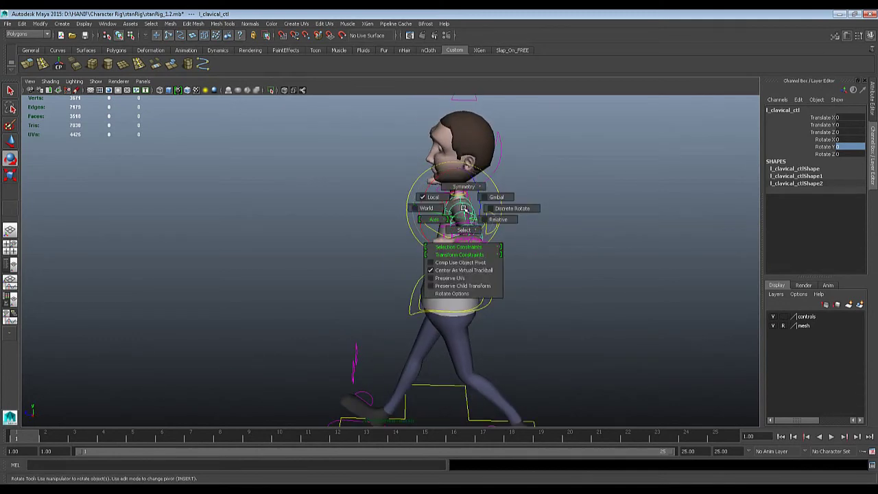
{"action": "left_click", "coordinate": [440, 207]}
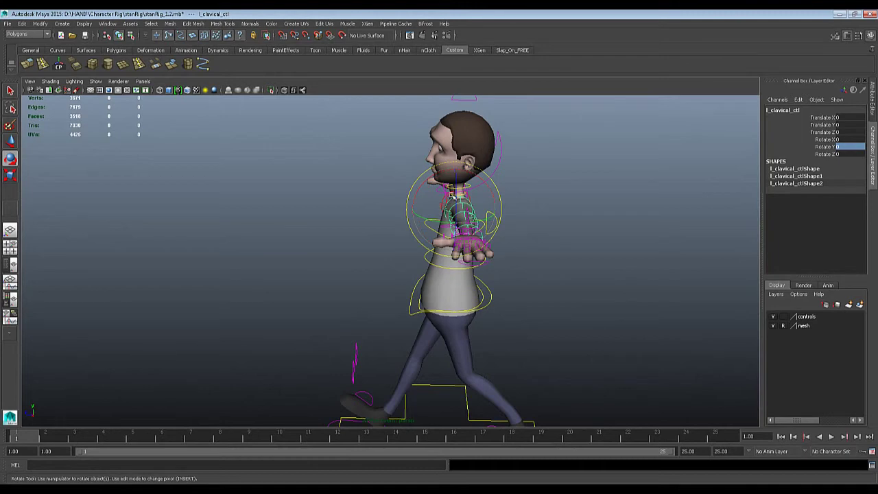
{"action": "left_click_drag", "start_coordinate": [454, 193], "coordinate": [557, 263]}
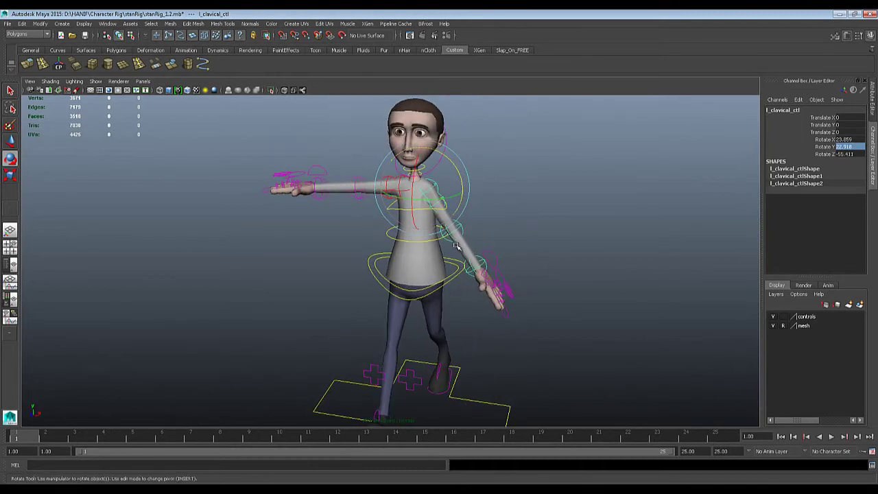
{"action": "left_click_drag", "start_coordinate": [412, 191], "coordinate": [421, 166]}
{"action": "key", "text": "ctrl+z"}
Step: Try swinging the left upper arm by rotating l_arm_ctl to about -20 in Rotate Y
{"action": "right_click_drag", "start_coordinate": [425, 172], "coordinate": [482, 204], "text": "alt"}
{"action": "key", "text": "q"}
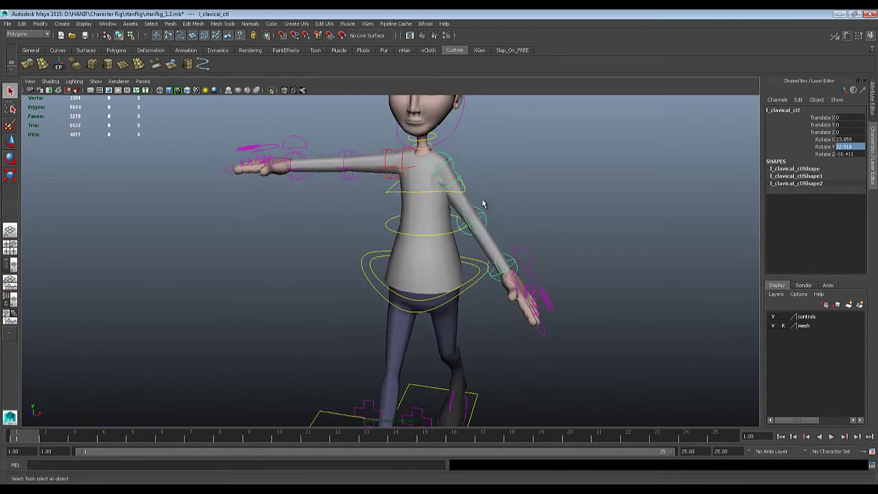
{"action": "left_click", "coordinate": [447, 187]}
{"action": "key", "text": "e"}
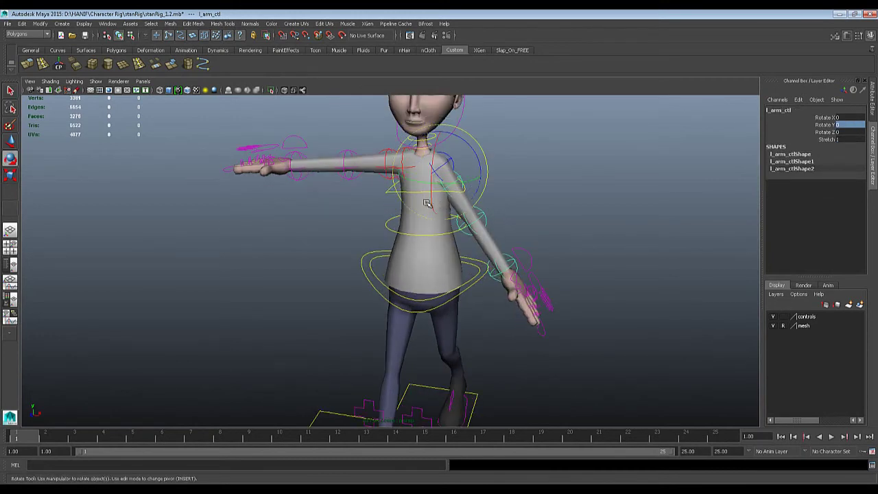
{"action": "left_click_drag", "start_coordinate": [509, 245], "coordinate": [471, 209], "text": "alt"}
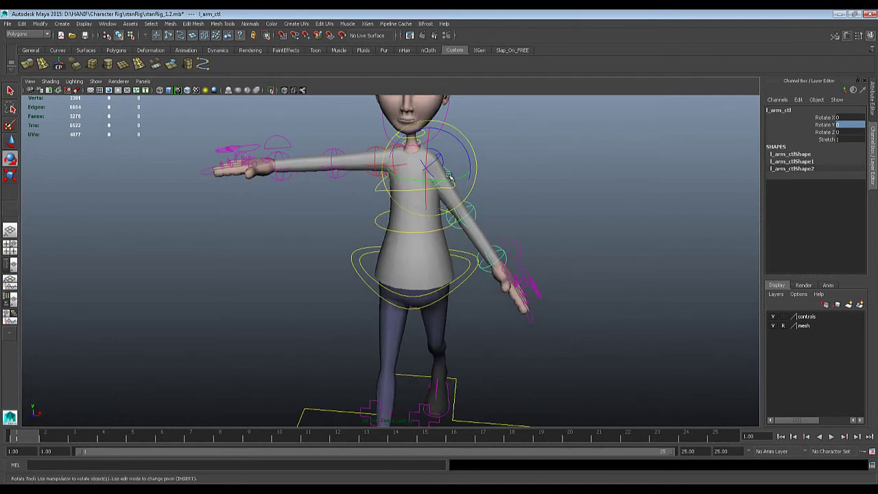
{"action": "right_click_drag", "start_coordinate": [495, 203], "coordinate": [533, 178], "text": "alt"}
{"action": "middle_click_drag", "start_coordinate": [533, 178], "coordinate": [454, 247], "text": "alt"}
{"action": "mouse_move", "coordinate": [454, 247]}
{"action": "left_mouse_down", "text": "alt"}
{"action": "mouse_move", "coordinate": [429, 197]}
{"action": "mouse_move", "coordinate": [406, 177]}
{"action": "mouse_move", "coordinate": [466, 275]}
{"action": "mouse_move", "coordinate": [450, 252]}
{"action": "left_mouse_up", "text": "alt"}
Step: Try bending the left elbow by rotating l_elbow_ctl to about -30 in Rotate Y
{"action": "left_click", "coordinate": [453, 251]}
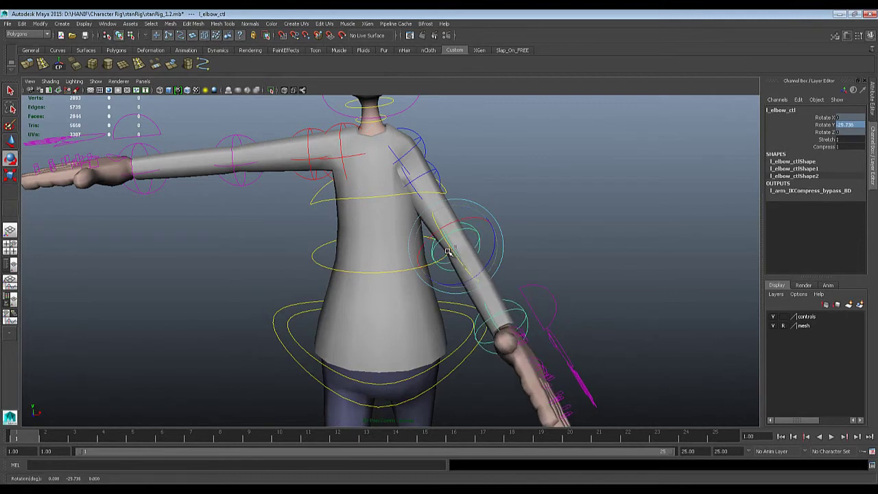
{"action": "scroll", "coordinate": [462, 277], "scroll_direction": "down", "scroll_amount": 1}
{"action": "left_click_drag", "start_coordinate": [482, 261], "coordinate": [478, 264]}
Step: Try a slight further rotation of l_arm_ctl, and inspect the left shoulder with l_clavical_ctl selected
{"action": "key", "text": "q"}
{"action": "left_click", "coordinate": [430, 188]}
{"action": "key", "text": "e"}
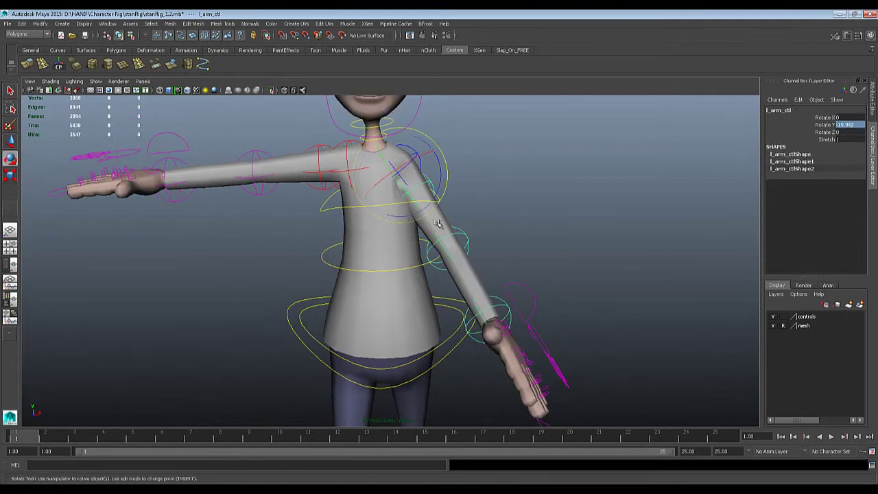
{"action": "mouse_move", "coordinate": [432, 203]}
{"action": "left_mouse_down"}
{"action": "mouse_move", "coordinate": [425, 207]}
{"action": "mouse_move", "coordinate": [430, 203]}
{"action": "left_mouse_up"}
{"action": "key", "text": "q"}
{"action": "left_click", "coordinate": [415, 150]}
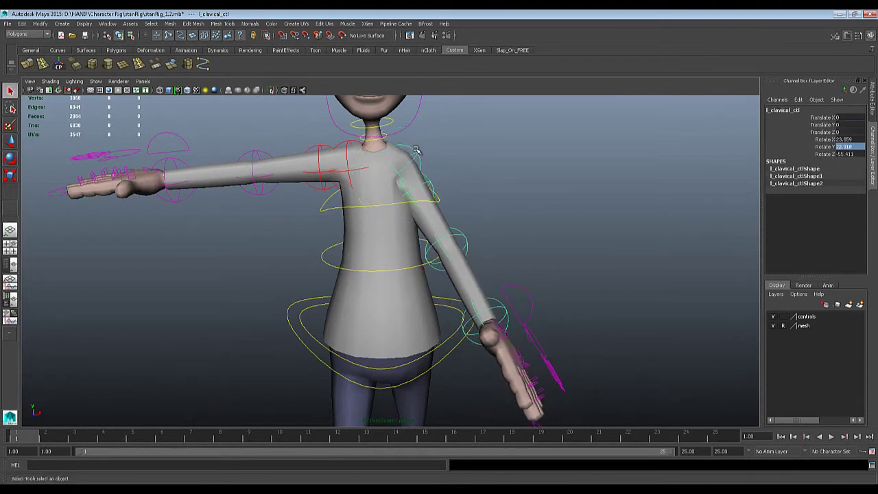
{"action": "key", "text": "e"}
{"action": "left_click_drag", "start_coordinate": [433, 156], "coordinate": [471, 180], "text": "alt"}
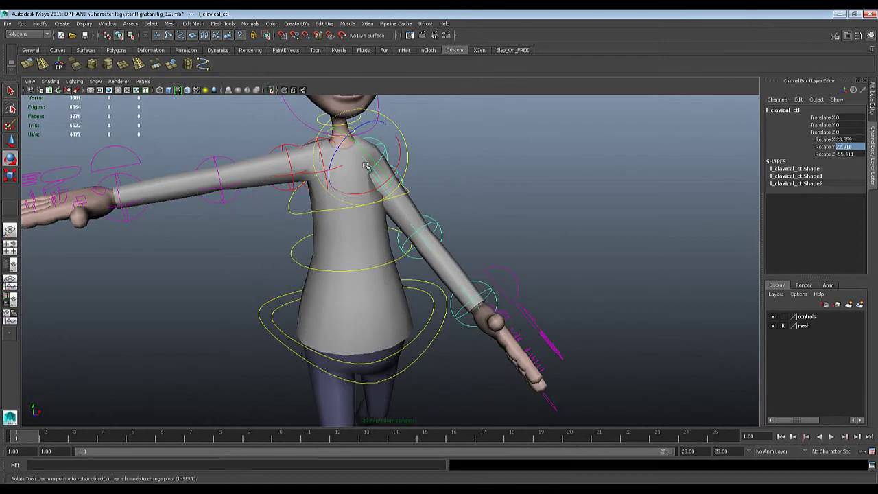
{"action": "left_click_drag", "start_coordinate": [519, 223], "coordinate": [494, 210], "text": "alt"}
Step: Undo the left elbow, arm and clavicle rotations back to the straight T-pose arm
{"action": "key", "text": "ctrl+z"}
{"action": "key", "text": "ctrl+z"}
{"action": "key", "text": "ctrl+z"}
{"action": "key", "text": "ctrl+z"}
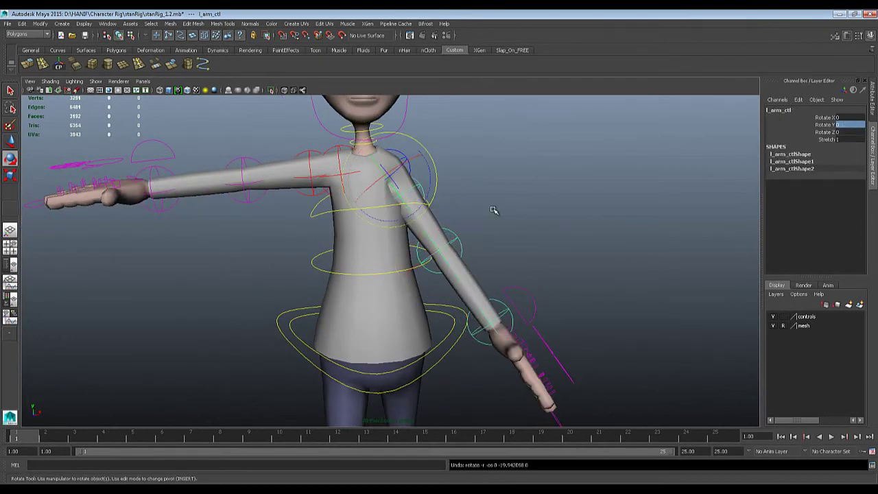
{"action": "middle_click_drag", "start_coordinate": [492, 213], "coordinate": [497, 218], "text": "alt"}
Step: Lower the left arm from the shoulder at frame 1 by rotating l_arm_ctl to about -67 in Rotate Z
{"action": "key", "text": "q"}
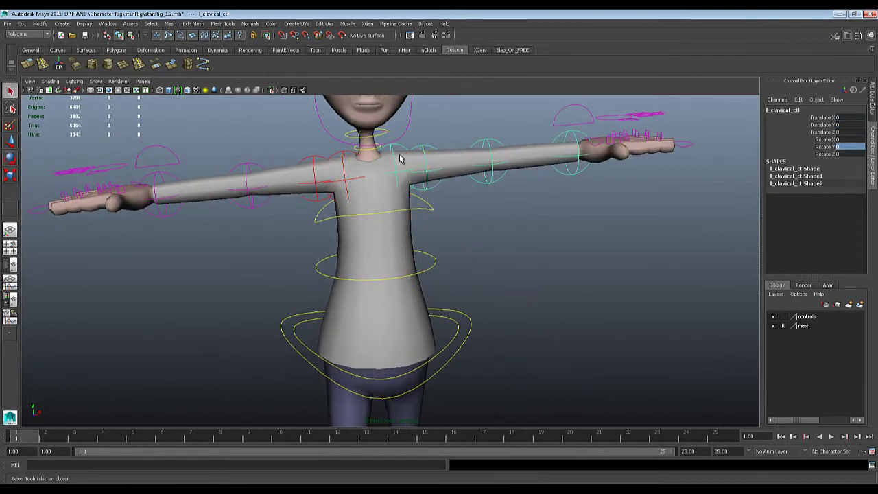
{"action": "left_click", "coordinate": [424, 146]}
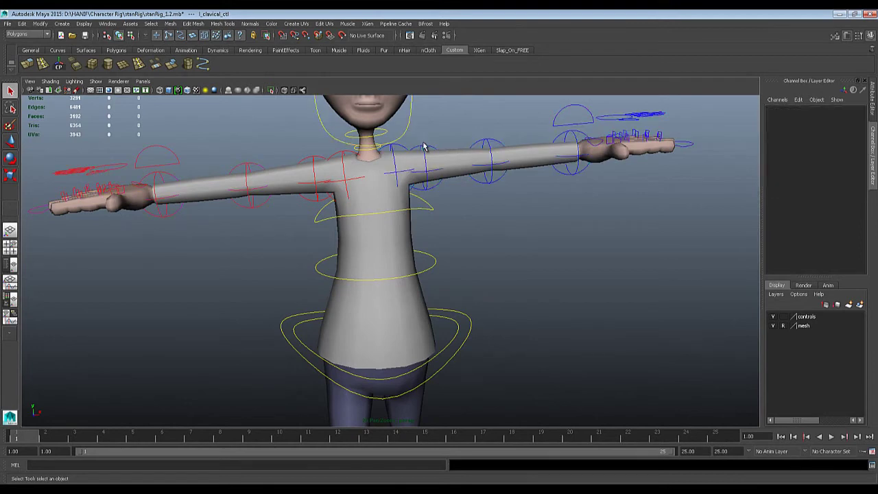
{"action": "left_click", "coordinate": [422, 150]}
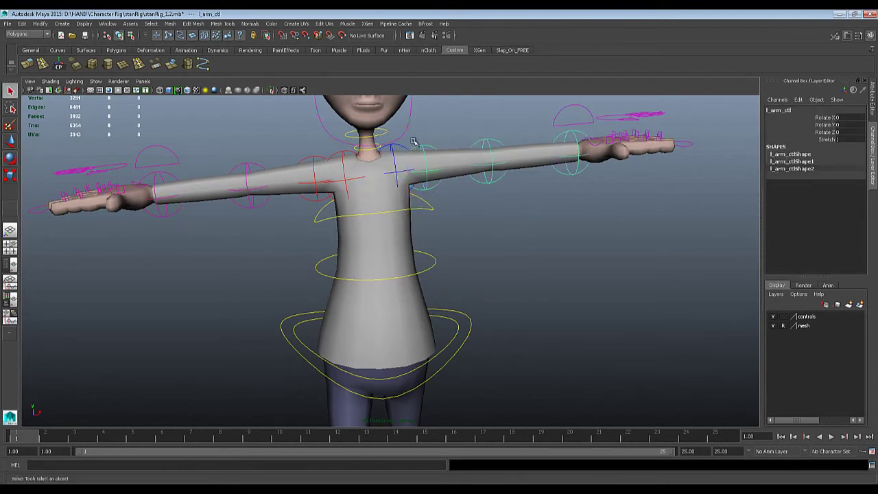
{"action": "key", "text": "e"}
{"action": "left_click_drag", "start_coordinate": [416, 134], "coordinate": [441, 171]}
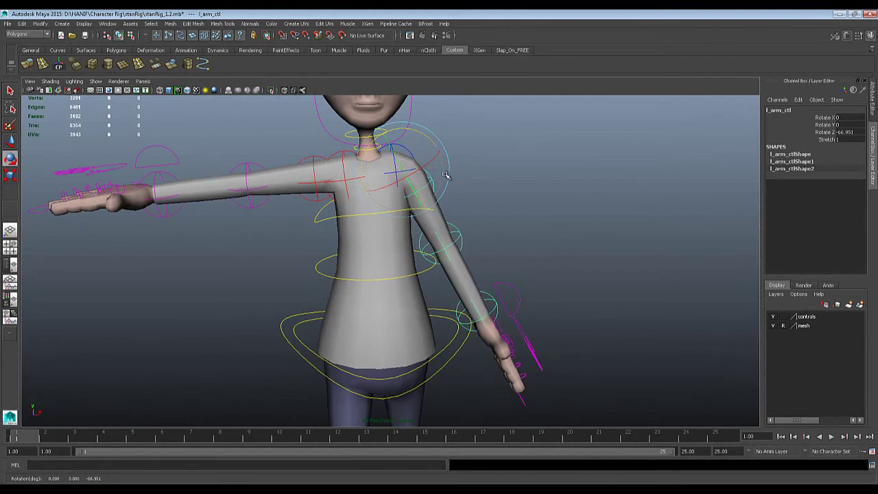
Step: Bend the left elbow at frame 1 by rotating l_elbow_ctl to about -52 in Rotate Y
{"action": "left_click", "coordinate": [441, 241]}
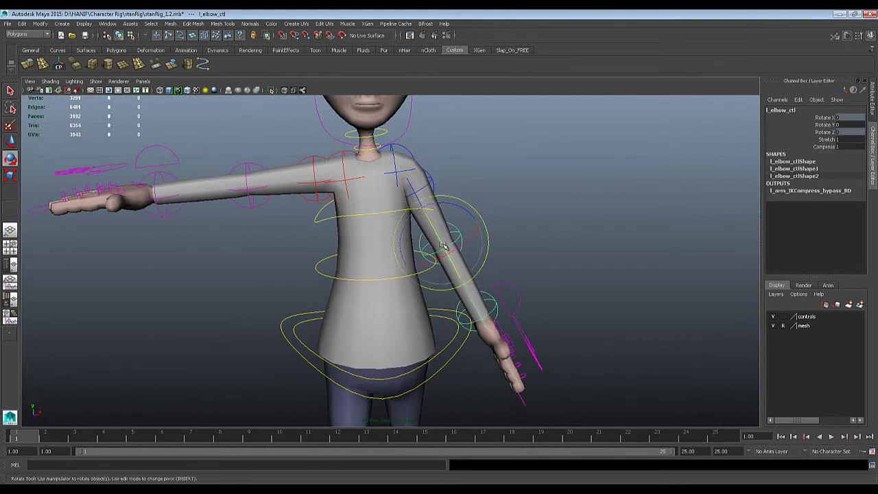
{"action": "left_click_drag", "start_coordinate": [443, 245], "coordinate": [427, 213]}
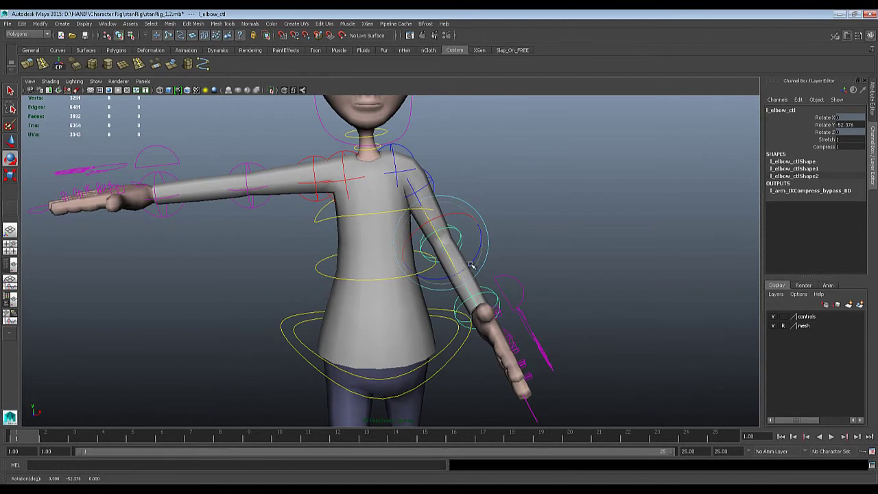
{"action": "left_click_drag", "start_coordinate": [471, 264], "coordinate": [502, 294], "text": "alt"}
Step: Curl the left fingers into a natural pose by setting Relax on l_hand_ctl to 0.9
{"action": "key", "text": "q"}
{"action": "left_click", "coordinate": [516, 291]}
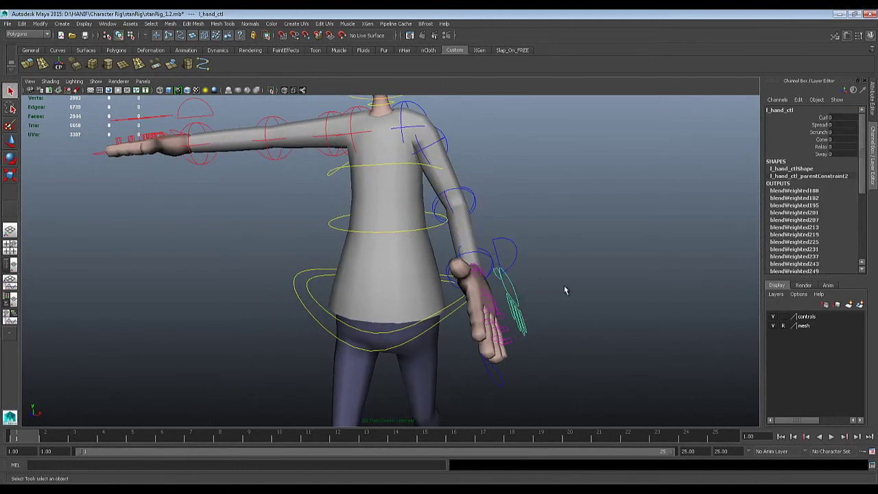
{"action": "left_click_drag", "start_coordinate": [565, 290], "coordinate": [597, 288], "text": "alt"}
{"action": "left_click", "coordinate": [818, 147]}
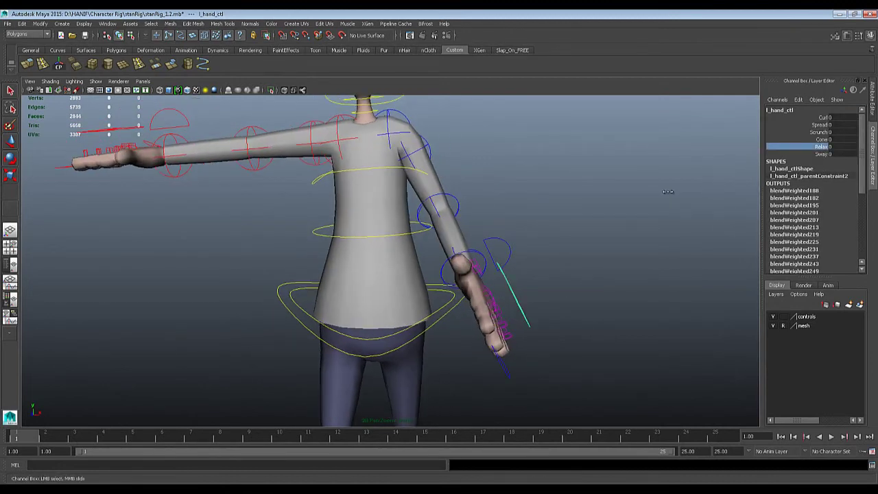
{"action": "middle_click_drag", "start_coordinate": [667, 191], "coordinate": [671, 192]}
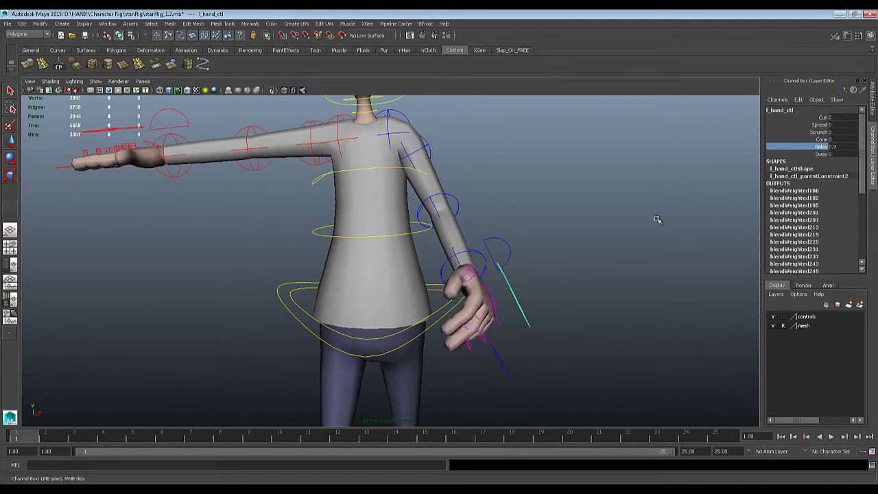
{"action": "scroll", "coordinate": [657, 219], "scroll_direction": "down", "scroll_amount": 2}
Step: Bring the left arm closer to the body by rotating l_arm_ctl to about -72.6 in Rotate Z
{"action": "left_click_drag", "start_coordinate": [602, 291], "coordinate": [542, 295], "text": "alt"}
{"action": "left_click", "coordinate": [439, 173]}
{"action": "left_click_drag", "start_coordinate": [439, 173], "coordinate": [460, 163], "text": "alt"}
{"action": "key", "text": "e"}
Step: Twist the left wrist by rotating l_wrist_ctl to about 13.8 in Rotate X
{"action": "left_click_drag", "start_coordinate": [491, 229], "coordinate": [483, 287], "text": "alt"}
{"action": "left_click", "coordinate": [451, 284]}
{"action": "left_click_drag", "start_coordinate": [460, 257], "coordinate": [451, 253]}
{"action": "left_click_drag", "start_coordinate": [576, 296], "coordinate": [606, 389], "text": "alt"}
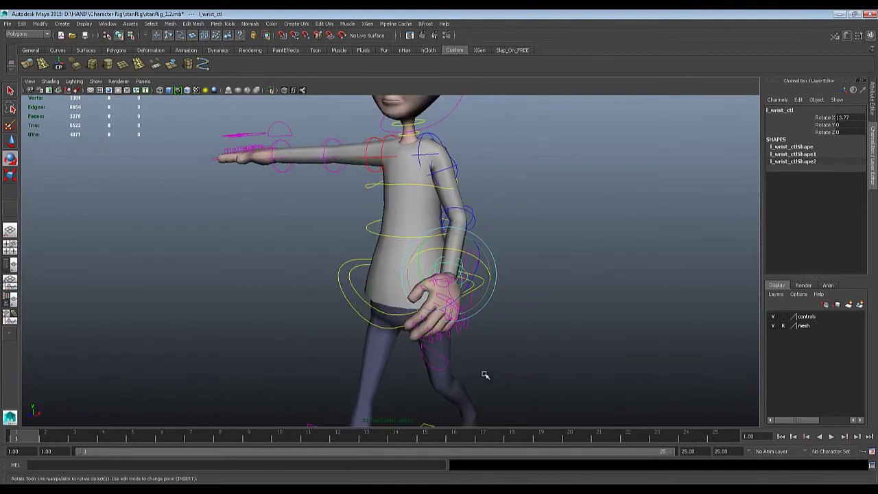
Step: Lower the right arm from the T-pose by rotating r_arm_ctl to about 64.3 in Rotate Z
{"action": "left_click_drag", "start_coordinate": [485, 375], "coordinate": [294, 183], "text": "alt"}
{"action": "key", "text": "q"}
{"action": "left_click", "coordinate": [332, 171]}
{"action": "key", "text": "e"}
{"action": "left_click_drag", "start_coordinate": [490, 310], "coordinate": [459, 313], "text": "alt"}
{"action": "right_click_drag", "start_coordinate": [459, 314], "coordinate": [384, 312], "text": "alt"}
{"action": "left_click_drag", "start_coordinate": [392, 313], "coordinate": [398, 289], "text": "alt"}
{"action": "scroll", "coordinate": [388, 313], "scroll_direction": "up", "scroll_amount": 3}
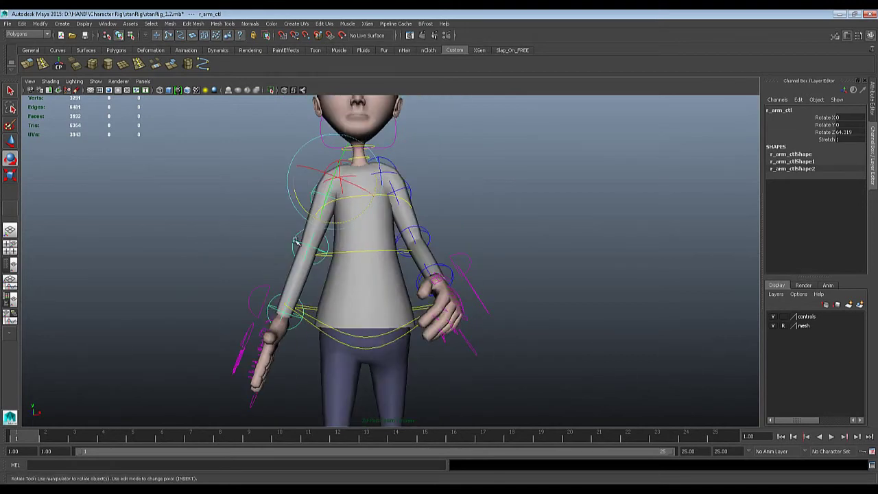
Step: Bend the right elbow slightly by rotating r_elbow_ctl to about -19 in Rotate Y
{"action": "left_click_drag", "start_coordinate": [315, 244], "coordinate": [269, 232], "text": "alt"}
{"action": "key", "text": "q"}
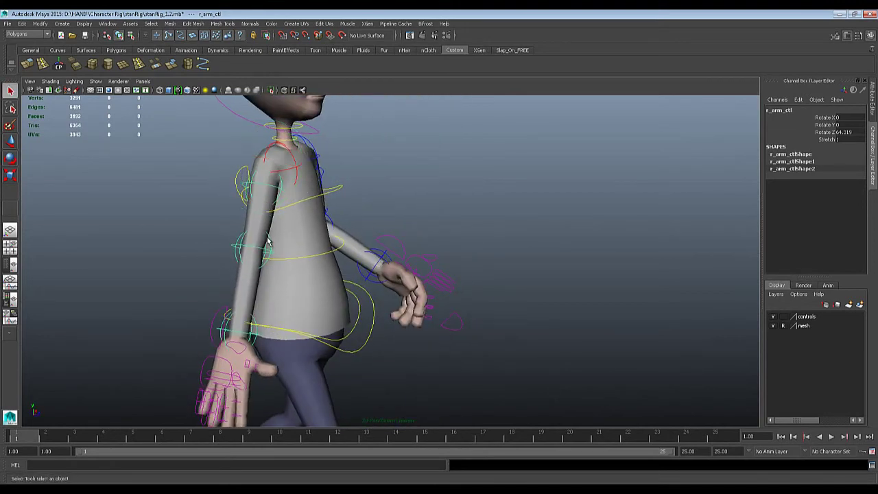
{"action": "left_click", "coordinate": [268, 241]}
{"action": "left_click", "coordinate": [270, 244]}
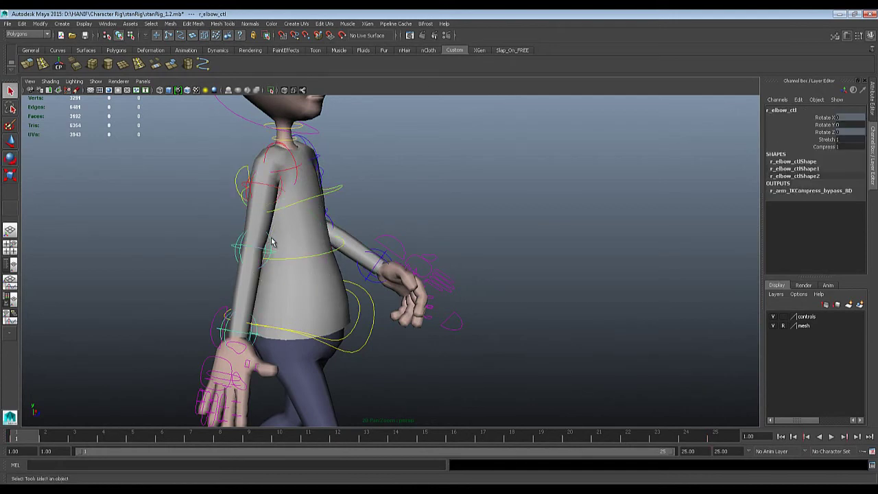
{"action": "key", "text": "e"}
{"action": "left_click_drag", "start_coordinate": [286, 232], "coordinate": [295, 194]}
Step: Swing the right arm backward by rotating r_arm_ctl to about 15.8 in Rotate Y
{"action": "key", "text": "q"}
{"action": "left_click", "coordinate": [297, 193]}
{"action": "key", "text": "e"}
Step: Curl the right fingers into a natural pose by setting Relax on r_hand_ctl to 0.6
{"action": "left_click_drag", "start_coordinate": [519, 302], "coordinate": [327, 295], "text": "alt"}
{"action": "left_click_drag", "start_coordinate": [293, 325], "coordinate": [272, 320], "text": "alt"}
{"action": "left_click", "coordinate": [266, 302]}
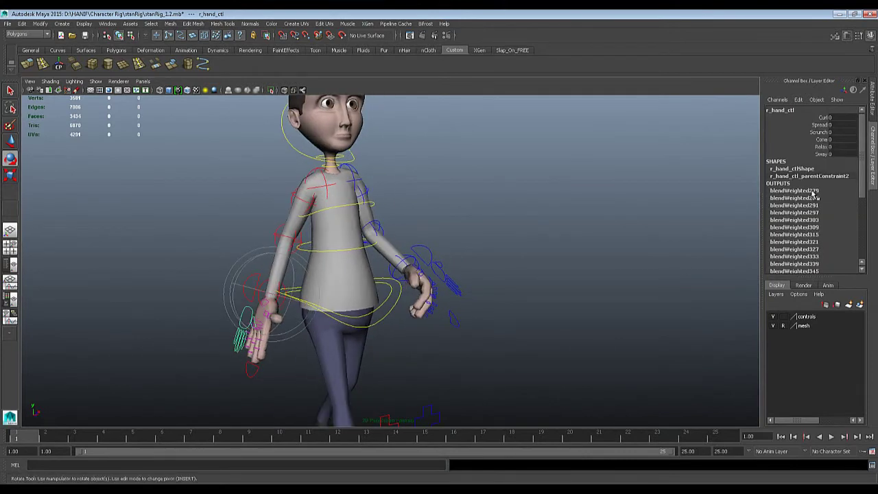
{"action": "left_click", "coordinate": [820, 147]}
{"action": "middle_click_drag", "start_coordinate": [654, 217], "coordinate": [660, 216]}
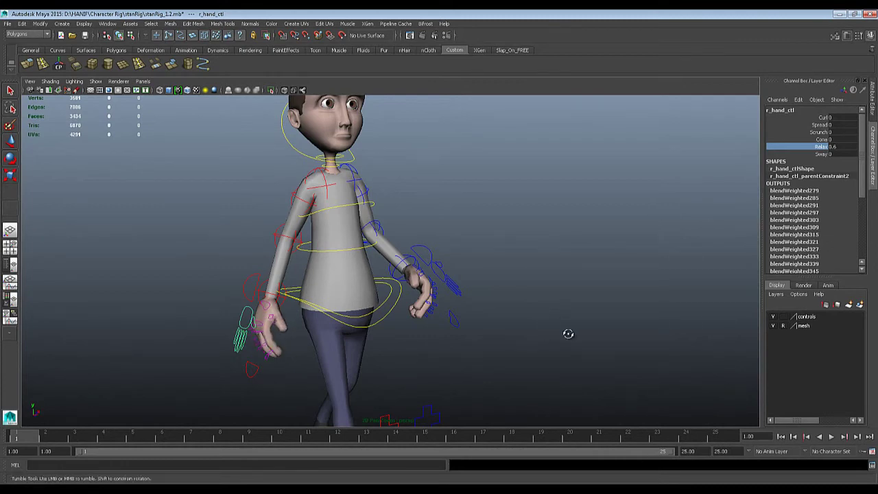
Step: Show the side view shaded and swing the left arm forward by rotating l_arm_ctl to about -9.8 in Rotate Y
{"action": "left_click_drag", "start_coordinate": [568, 333], "coordinate": [536, 316], "text": "alt"}
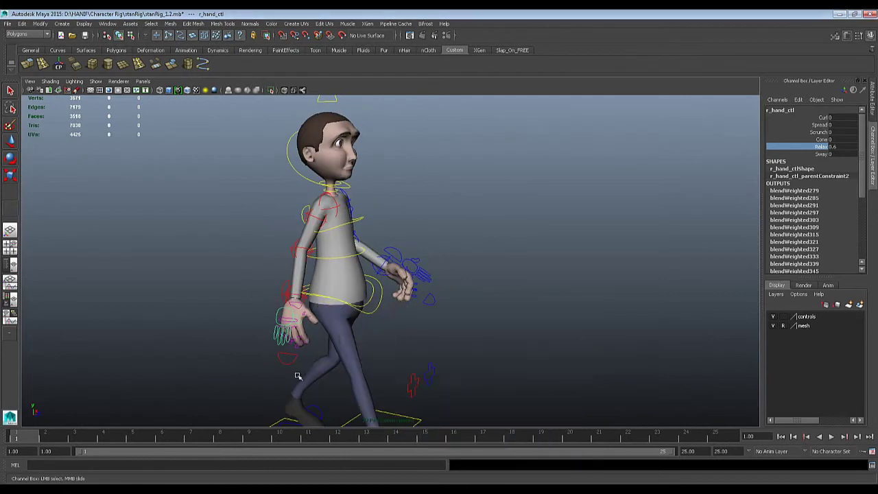
{"action": "key", "text": "space"}
{"action": "key", "text": "space"}
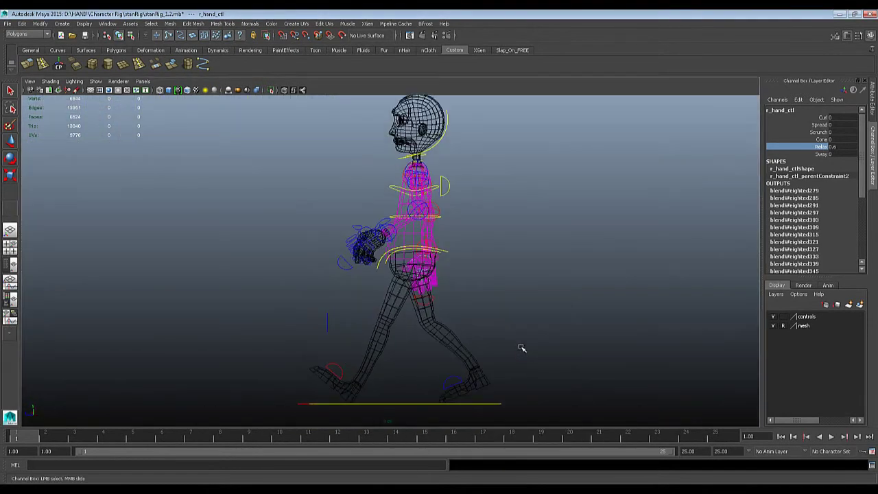
{"action": "scroll", "coordinate": [521, 347], "scroll_direction": "up", "scroll_amount": 2}
{"action": "middle_click_drag", "start_coordinate": [449, 187], "coordinate": [449, 219], "text": "alt"}
{"action": "key", "text": "5"}
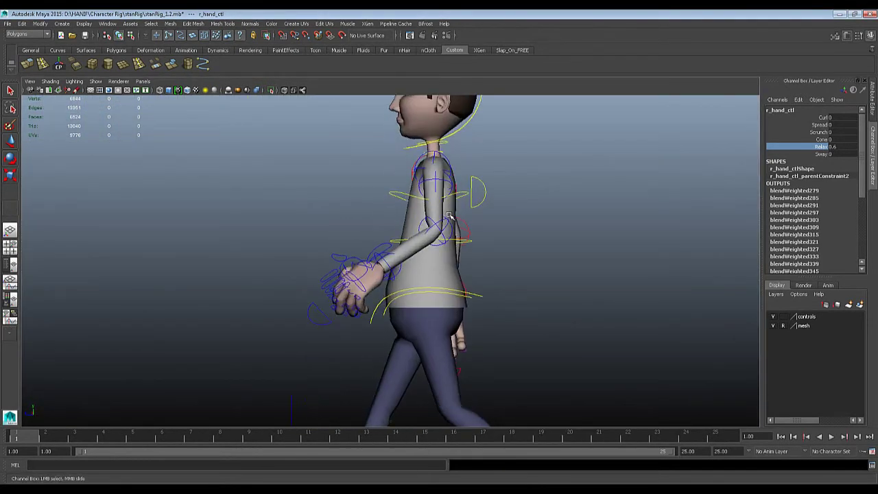
{"action": "left_click", "coordinate": [439, 175]}
{"action": "key", "text": "e"}
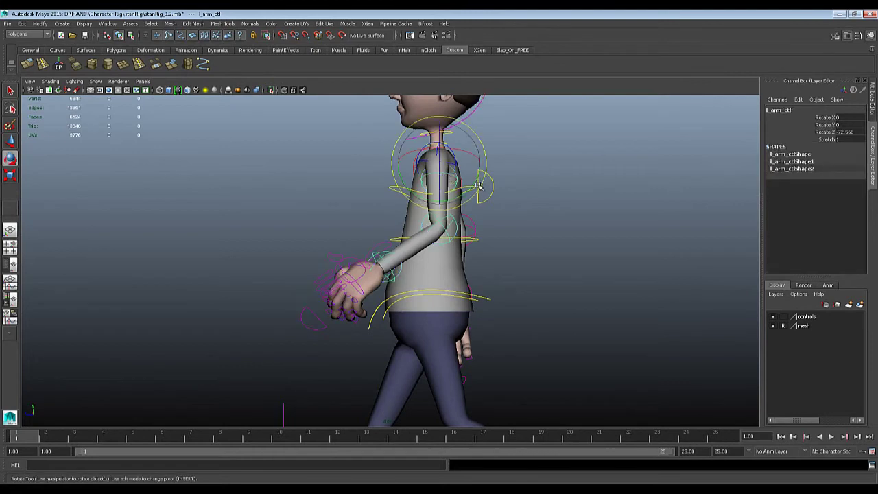
{"action": "left_click_drag", "start_coordinate": [475, 177], "coordinate": [472, 182]}
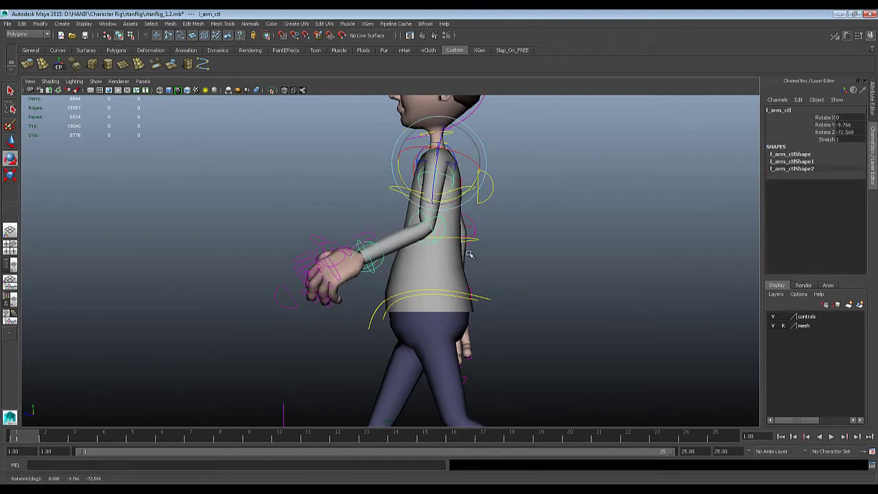
Step: Swing the right arm further back by rotating r_arm_ctl to about 22.7 in Rotate Y, working in the perspective view
{"action": "key", "text": "space"}
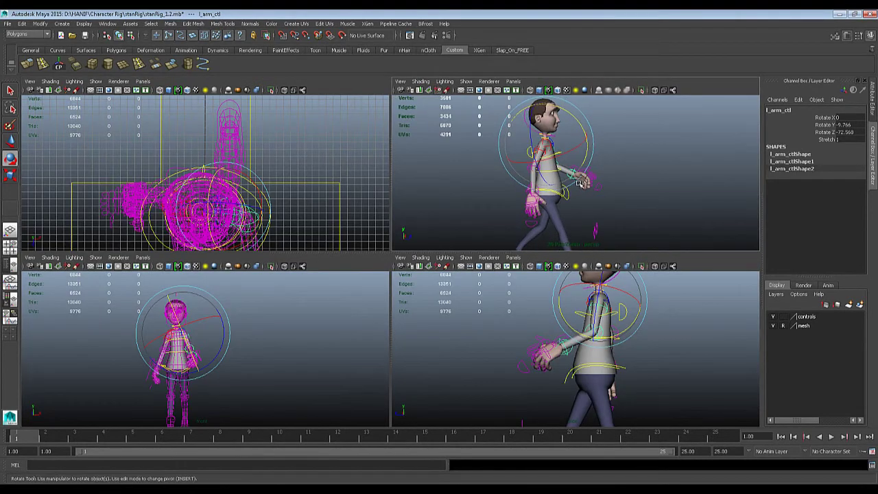
{"action": "key", "text": "q"}
{"action": "left_click", "coordinate": [542, 152]}
{"action": "key", "text": "e"}
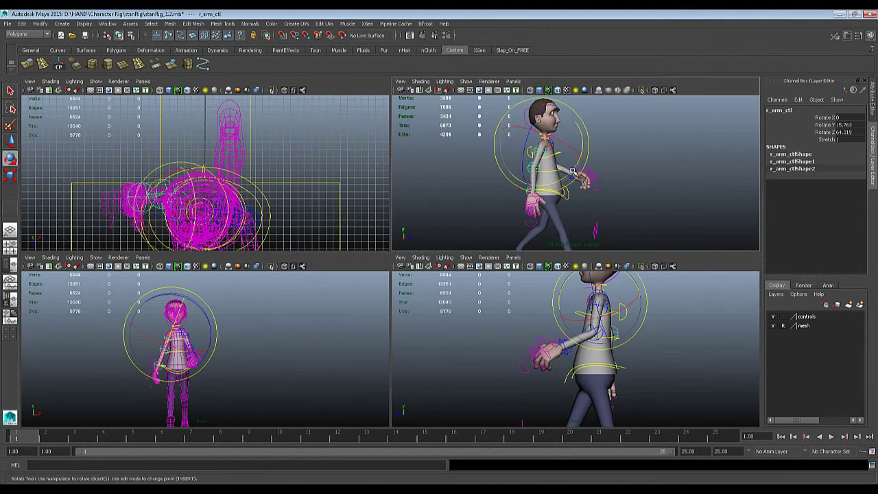
{"action": "mouse_move", "coordinate": [570, 172]}
{"action": "left_mouse_down"}
{"action": "mouse_move", "coordinate": [549, 173]}
{"action": "mouse_move", "coordinate": [557, 161]}
{"action": "left_mouse_up"}
{"action": "scroll", "coordinate": [594, 219], "scroll_direction": "down", "scroll_amount": 3}
{"action": "key", "text": "ctrl+z"}
{"action": "scroll", "coordinate": [615, 198], "scroll_direction": "up", "scroll_amount": 4}
{"action": "key", "text": "space"}
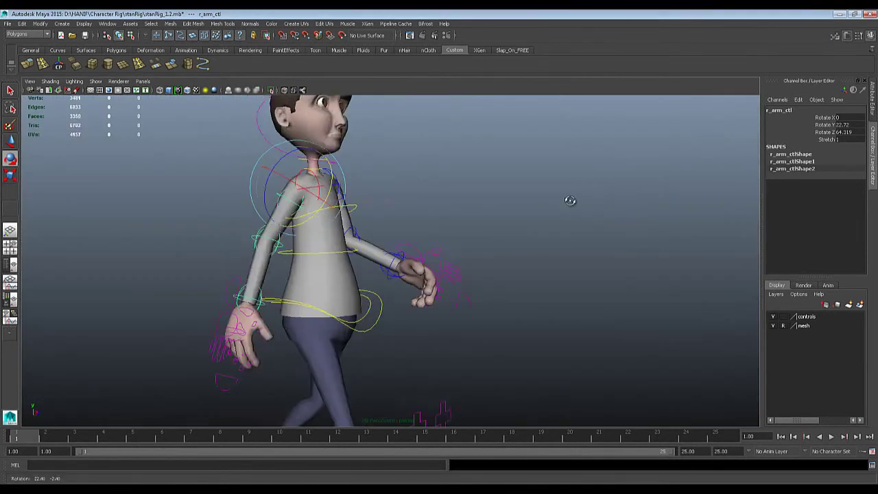
Step: Twist the left wrist further by rotating l_wrist_ctl to about 26 in Rotate X, and key its rotation at frame 1
{"action": "left_click_drag", "start_coordinate": [571, 198], "coordinate": [522, 201], "text": "alt"}
{"action": "scroll", "coordinate": [522, 201], "scroll_direction": "down", "scroll_amount": 3}
{"action": "scroll", "coordinate": [474, 300], "scroll_direction": "up", "scroll_amount": 5}
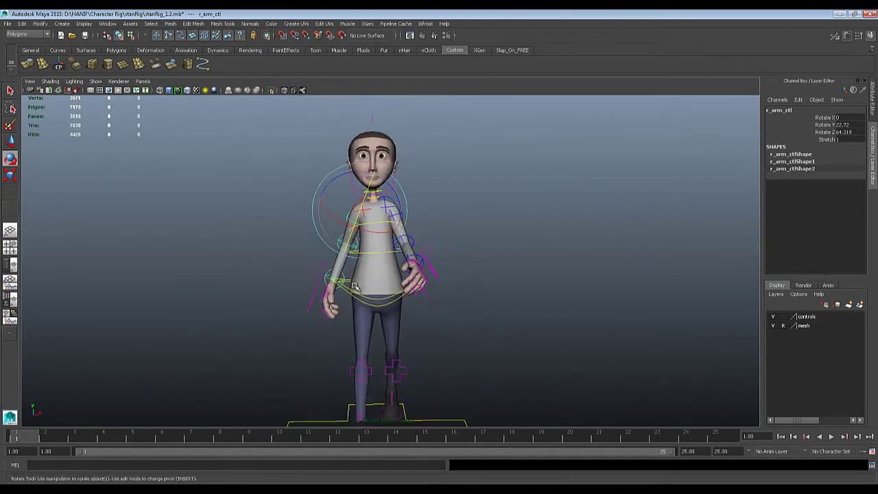
{"action": "left_click_drag", "start_coordinate": [461, 294], "coordinate": [458, 269], "text": "alt"}
{"action": "left_click", "coordinate": [459, 268]}
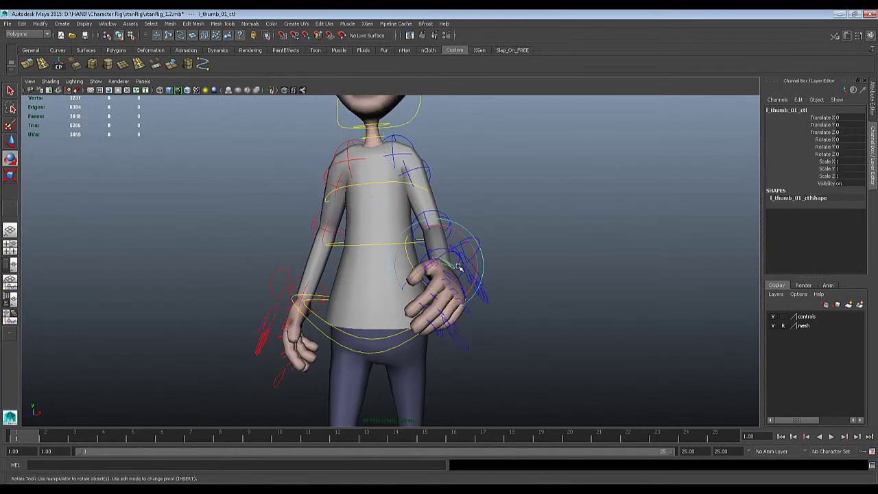
{"action": "left_click", "coordinate": [450, 255]}
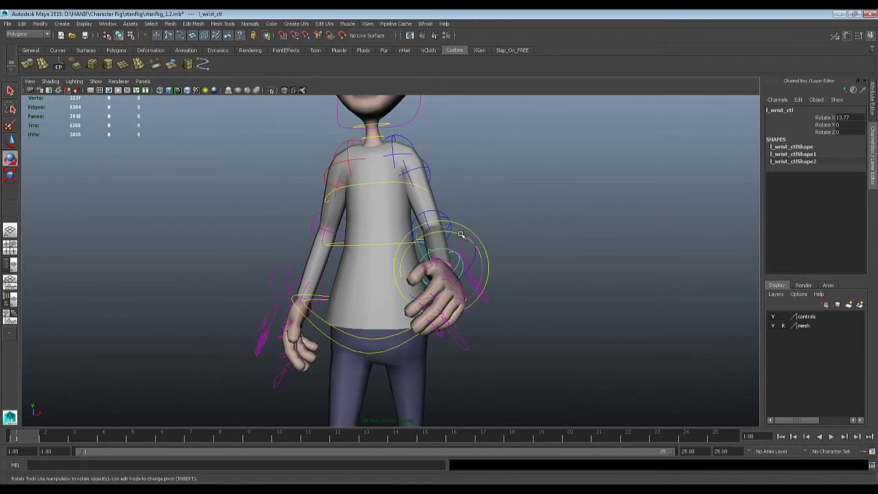
{"action": "left_click_drag", "start_coordinate": [463, 236], "coordinate": [450, 231]}
{"action": "key", "text": "shift+e"}
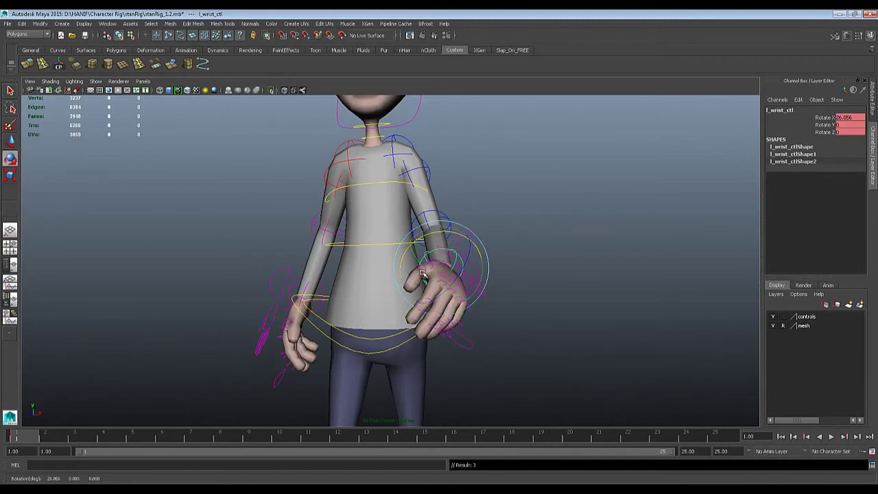
Step: Key the left wrist, elbow and arm controls in their current pose at frames 1 and 25
{"action": "key", "text": "q"}
{"action": "left_click", "coordinate": [424, 218]}
{"action": "key", "text": "s"}
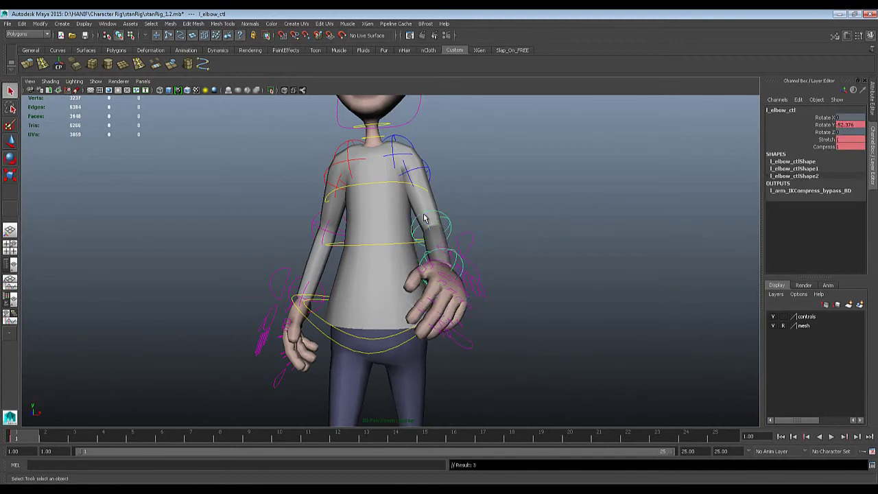
{"action": "left_click", "coordinate": [535, 243]}
{"action": "left_click", "coordinate": [425, 255]}
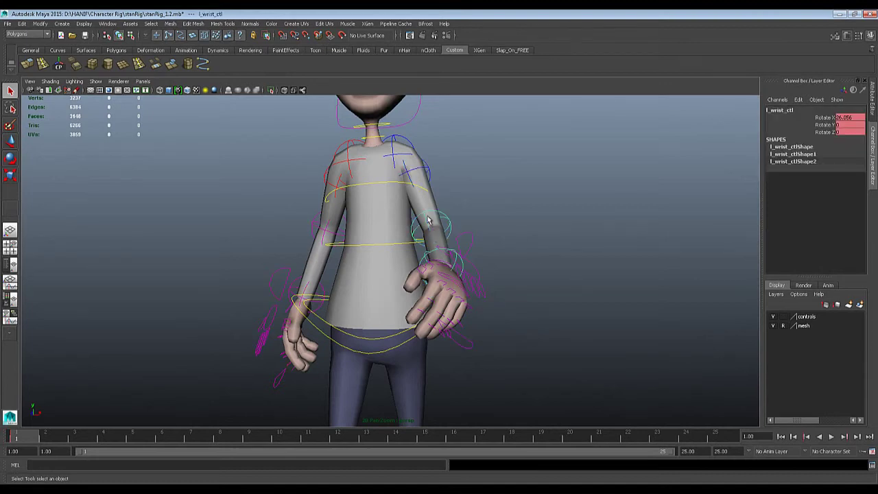
{"action": "left_click", "coordinate": [427, 219]}
{"action": "left_click", "coordinate": [411, 175]}
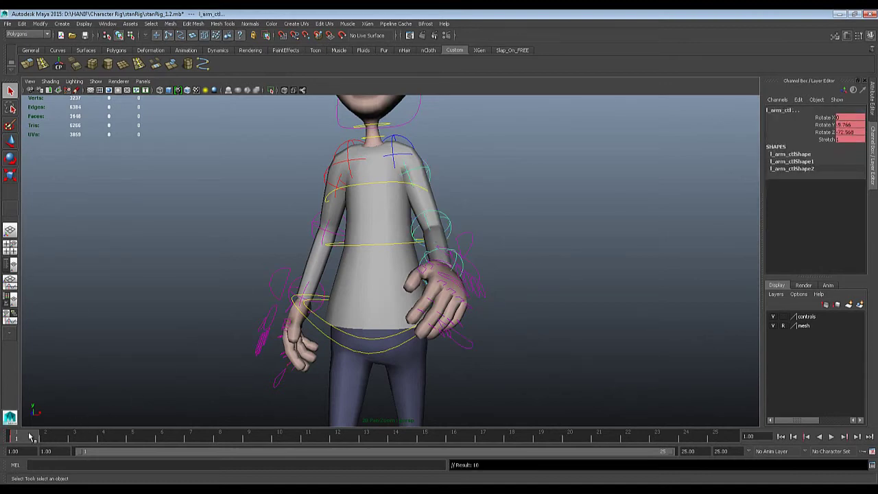
{"action": "left_click_drag", "start_coordinate": [17, 436], "coordinate": [723, 432]}
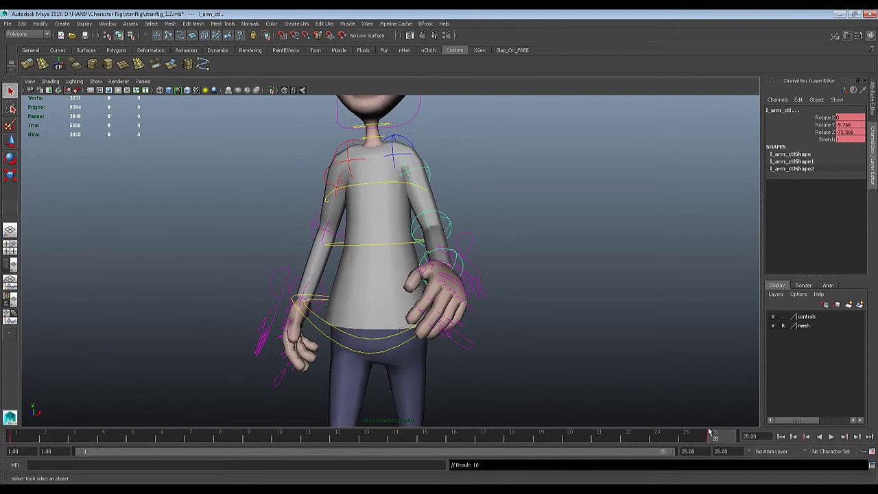
Step: Key the right wrist, elbow and arm controls in their current pose at frames 25 and 1
{"action": "left_click", "coordinate": [306, 287]}
{"action": "left_click", "coordinate": [315, 228]}
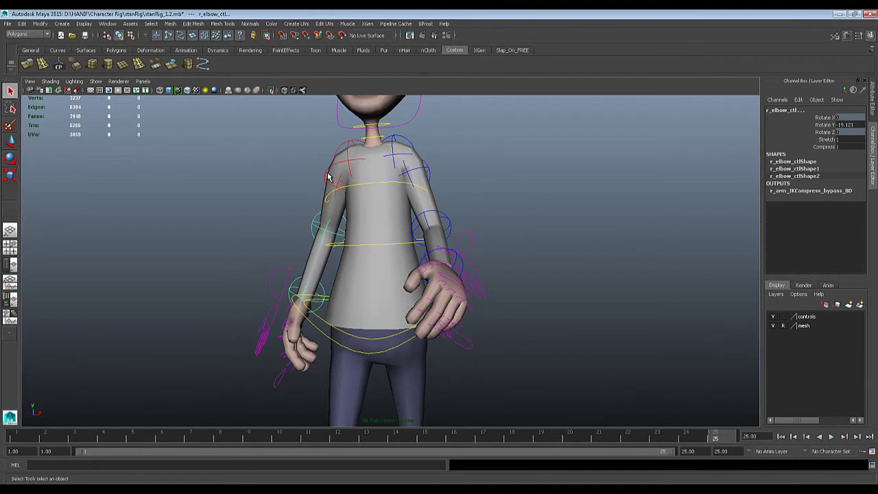
{"action": "left_click", "coordinate": [325, 191]}
{"action": "left_click", "coordinate": [25, 442]}
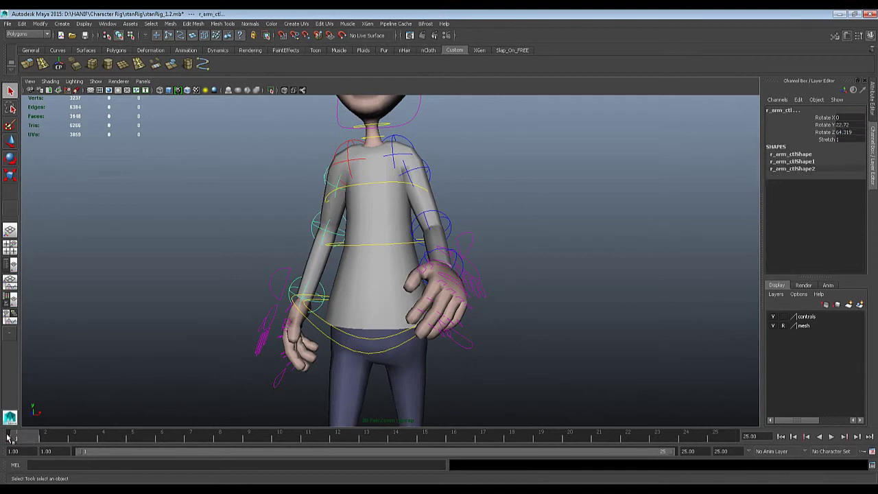
{"action": "key", "text": "s"}
Step: Play back the walk and compare the arm poses at frames 1 and 13 from the side and from behind
{"action": "key", "text": "alt+v"}
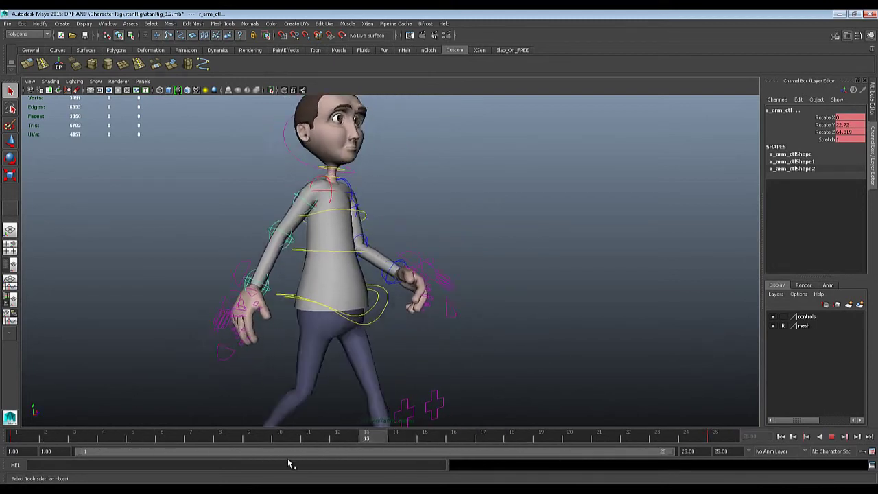
{"action": "left_click_drag", "start_coordinate": [249, 439], "coordinate": [361, 433]}
{"action": "left_click_drag", "start_coordinate": [384, 245], "coordinate": [445, 284], "text": "alt"}
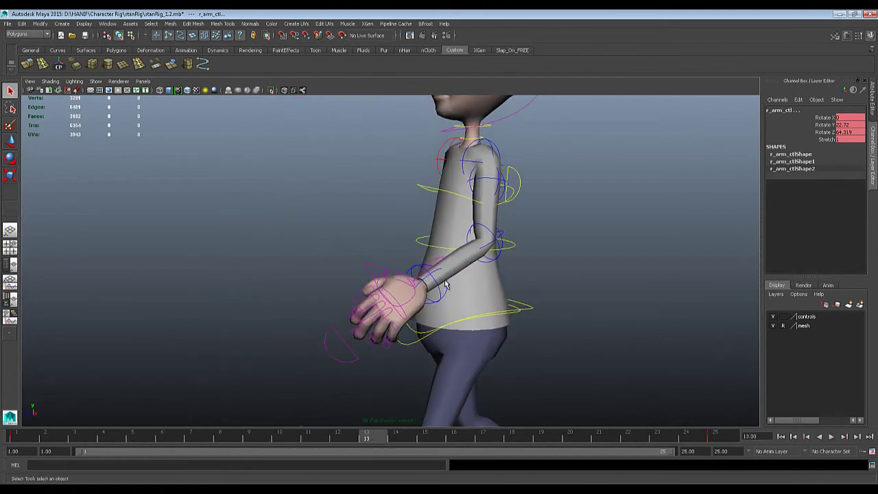
{"action": "left_click", "coordinate": [13, 436]}
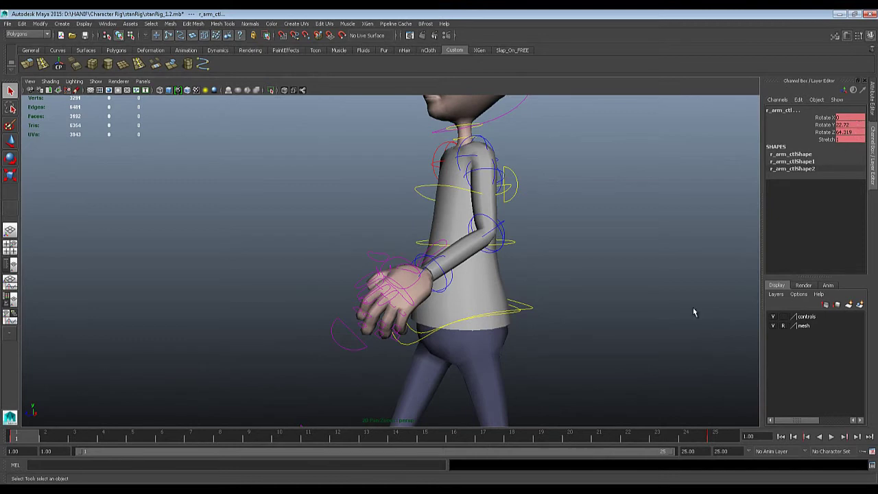
{"action": "left_click_drag", "start_coordinate": [216, 439], "coordinate": [363, 438]}
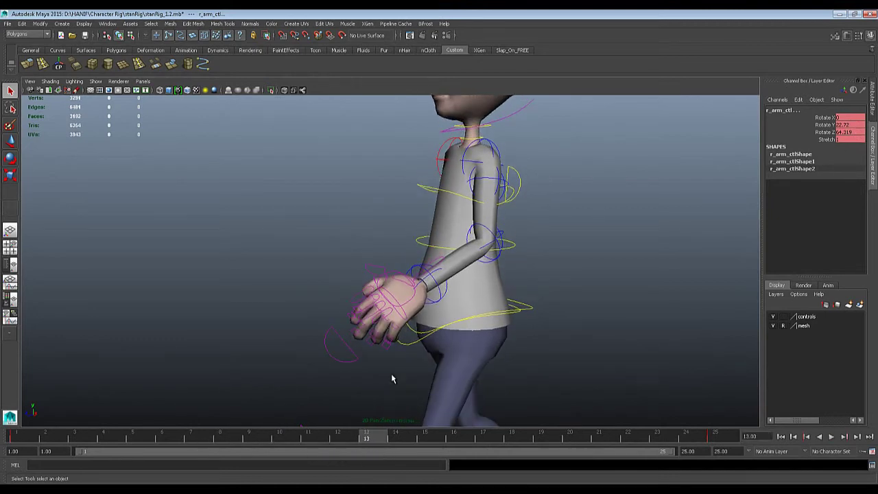
{"action": "left_click_drag", "start_coordinate": [445, 323], "coordinate": [672, 308], "text": "alt"}
{"action": "left_click", "coordinate": [29, 434]}
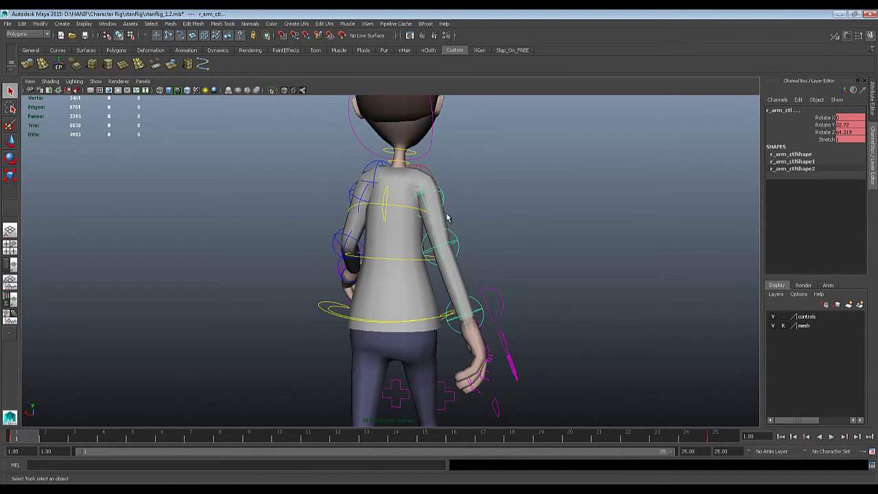
{"action": "mouse_move", "coordinate": [507, 248]}
{"action": "left_mouse_down", "text": "alt"}
{"action": "mouse_move", "coordinate": [515, 244]}
{"action": "mouse_move", "coordinate": [508, 242]}
{"action": "left_mouse_up", "text": "alt"}
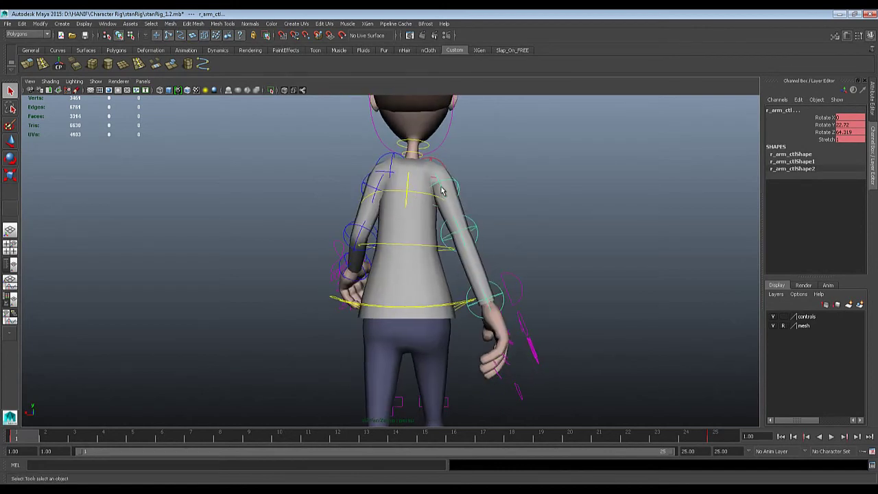
Step: Rotate r_arm_ctl to bring the right arm closer to the body at frame 1, and key the pose at frames 1 and 25
{"action": "key", "text": "e"}
{"action": "left_click_drag", "start_coordinate": [468, 217], "coordinate": [462, 204]}
{"action": "key", "text": "s"}
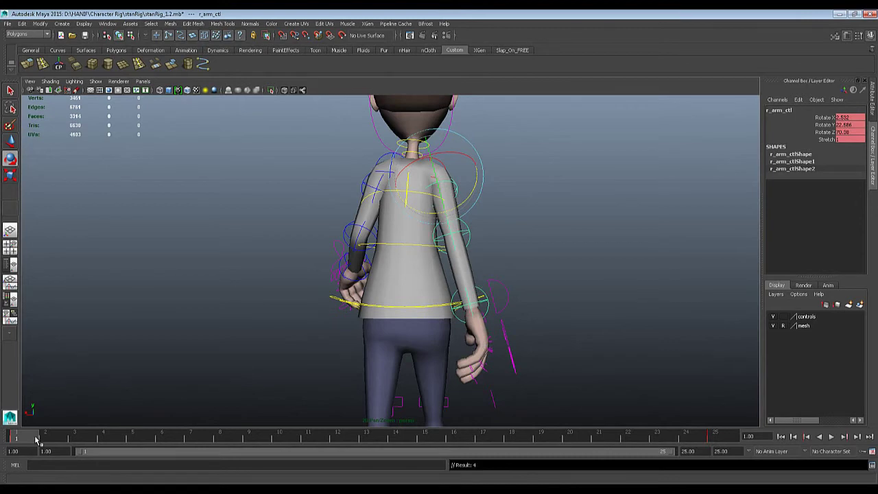
{"action": "left_click_drag", "start_coordinate": [38, 437], "coordinate": [714, 436]}
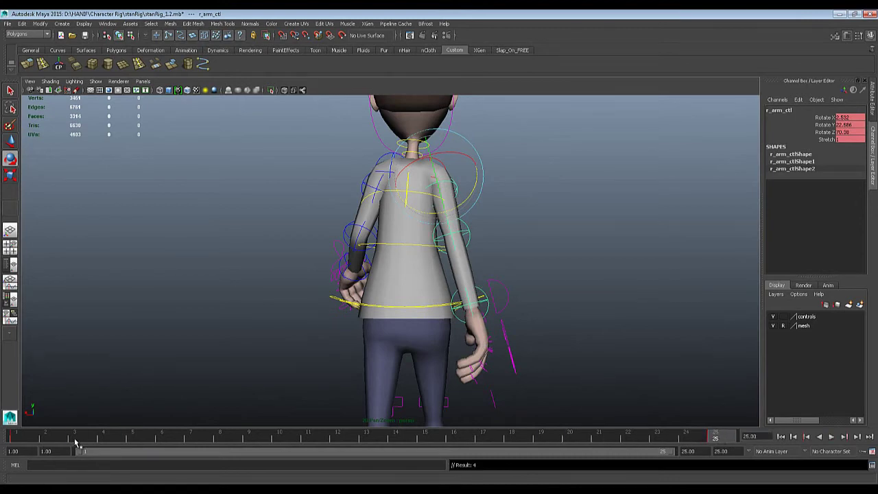
Step: At frame 13, swing the left arm behind the body by rotating l_arm_ctl to about 23 in Rotate Y
{"action": "left_click_drag", "start_coordinate": [82, 438], "coordinate": [369, 440]}
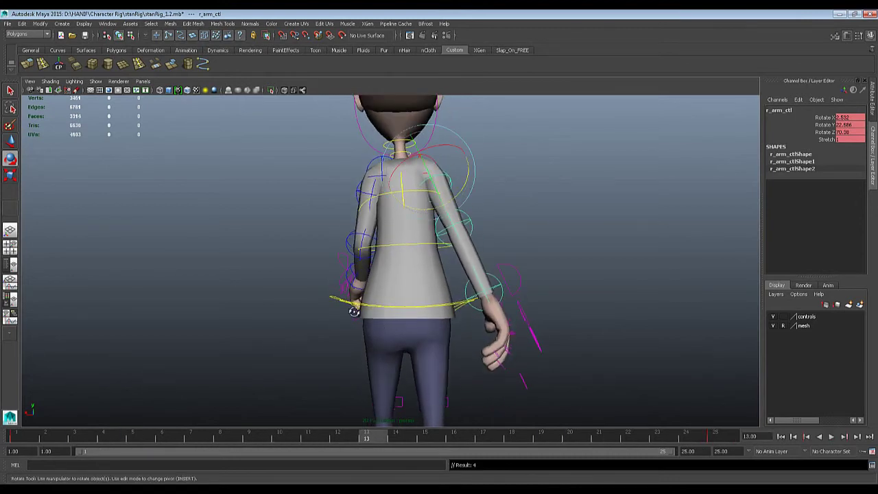
{"action": "left_click_drag", "start_coordinate": [352, 306], "coordinate": [473, 302], "text": "alt"}
{"action": "key", "text": "q"}
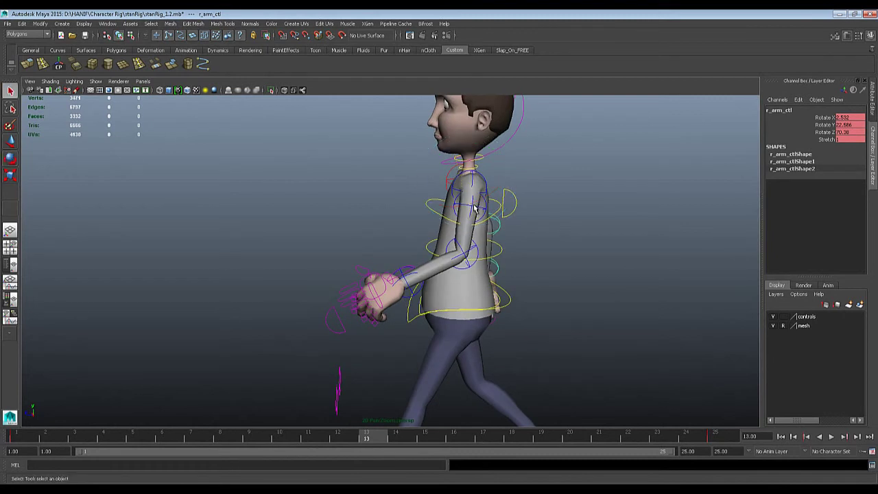
{"action": "left_click", "coordinate": [473, 208]}
{"action": "key", "text": "e"}
{"action": "left_click_drag", "start_coordinate": [436, 169], "coordinate": [452, 190]}
Step: At frame 13, straighten the left elbow to about -20.6 in Rotate Y and angle the left arm slightly outward from the body
{"action": "key", "text": "q"}
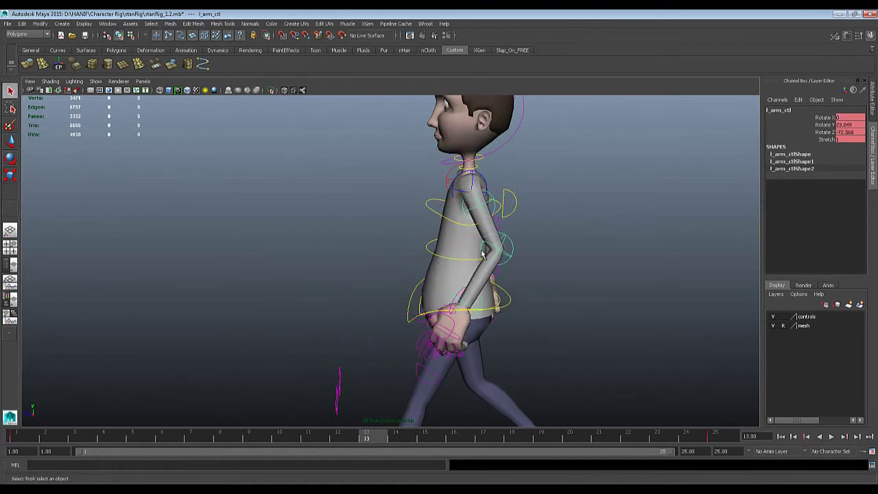
{"action": "left_click", "coordinate": [486, 248]}
{"action": "key", "text": "e"}
{"action": "left_click_drag", "start_coordinate": [457, 256], "coordinate": [411, 324]}
{"action": "left_click", "coordinate": [379, 197]}
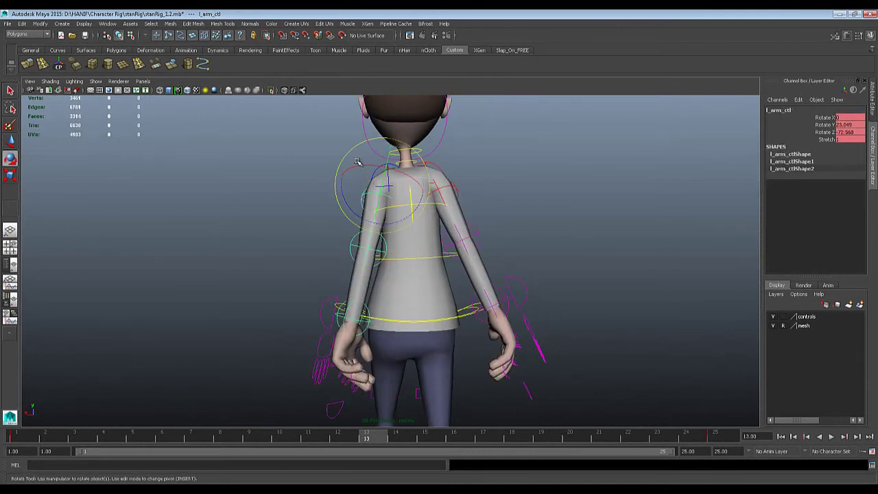
{"action": "left_click_drag", "start_coordinate": [343, 194], "coordinate": [340, 194]}
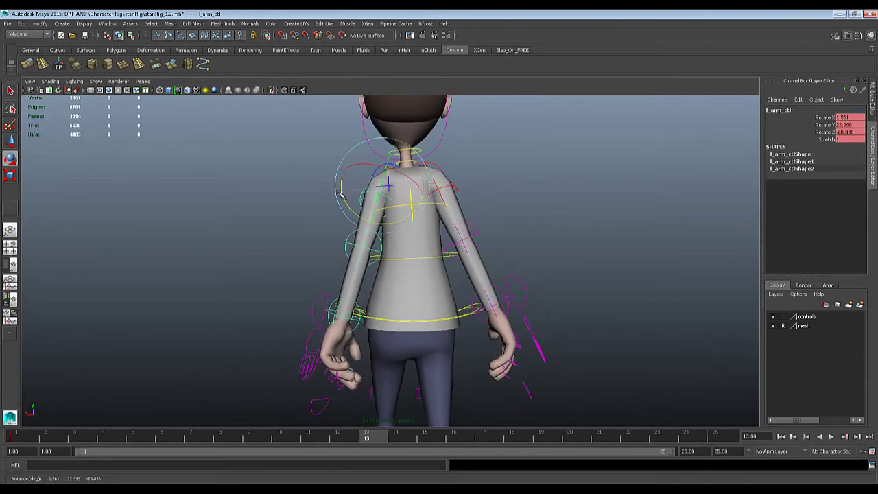
Step: Turn on automatic keyframing and bend the left elbow slightly more at frame 13 by rotating l_elbow_ctl in Rotate Y
{"action": "key", "text": "q"}
{"action": "left_click", "coordinate": [349, 259]}
{"action": "left_click_drag", "start_coordinate": [379, 413], "coordinate": [467, 257], "text": "alt"}
{"action": "key", "text": "e"}
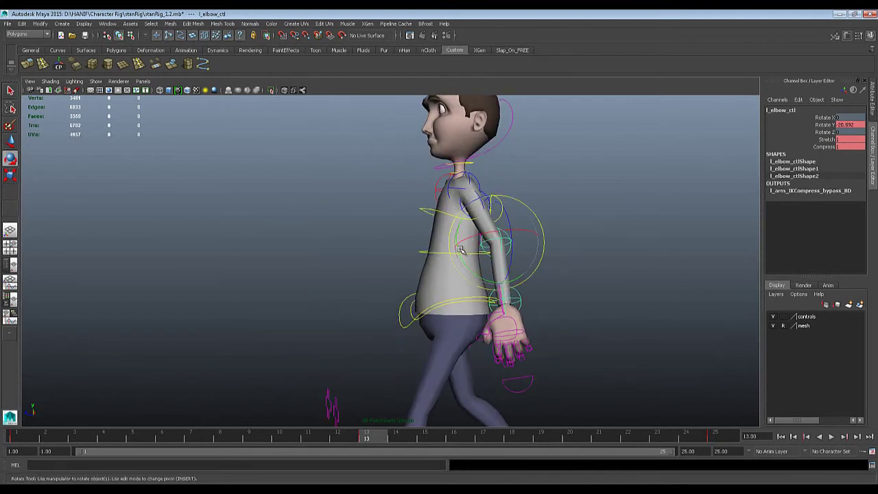
{"action": "left_click_drag", "start_coordinate": [459, 251], "coordinate": [455, 249]}
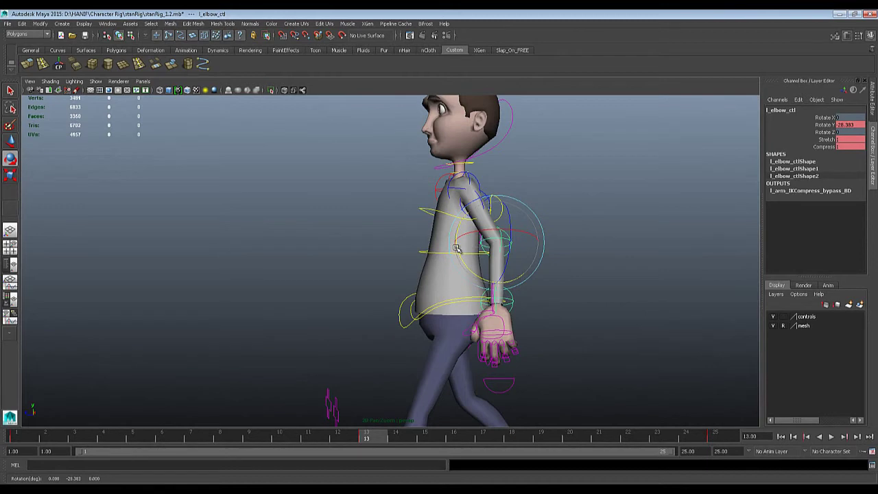
{"action": "left_click", "coordinate": [863, 452]}
{"action": "left_click_drag", "start_coordinate": [479, 312], "coordinate": [498, 316], "text": "alt"}
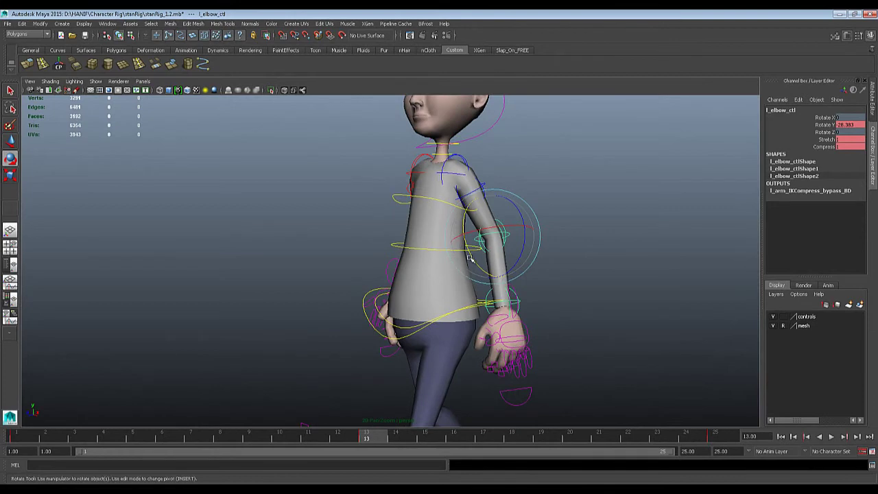
{"action": "left_click_drag", "start_coordinate": [470, 255], "coordinate": [468, 250]}
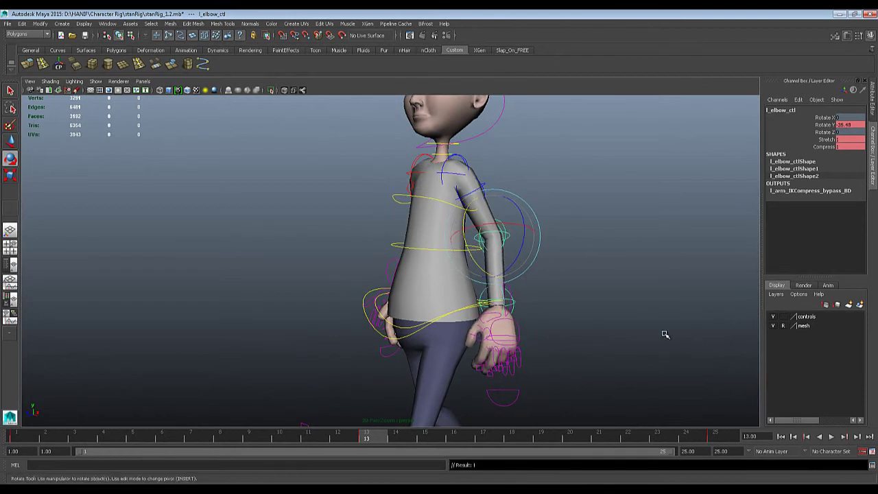
{"action": "left_click_drag", "start_coordinate": [662, 334], "coordinate": [491, 273], "text": "alt"}
Step: Select the right upper arm control, r_arm_ctl
{"action": "left_click_drag", "start_coordinate": [478, 243], "coordinate": [369, 311], "text": "alt"}
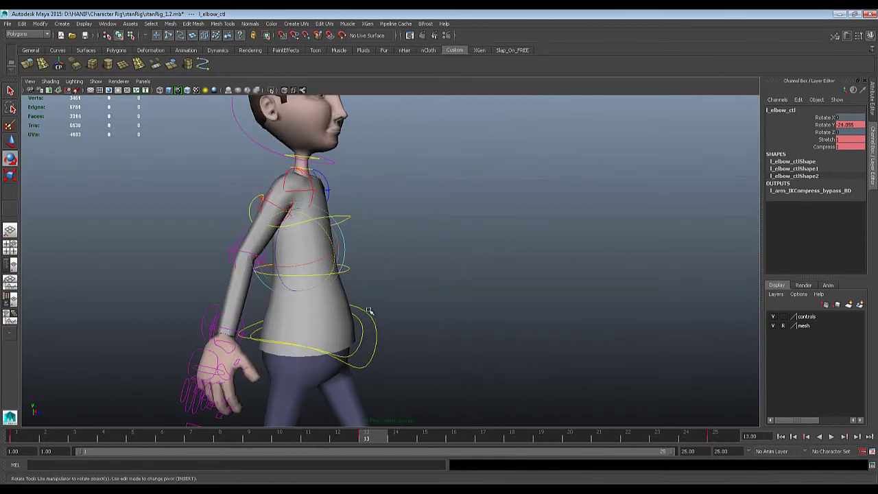
{"action": "left_click", "coordinate": [267, 206]}
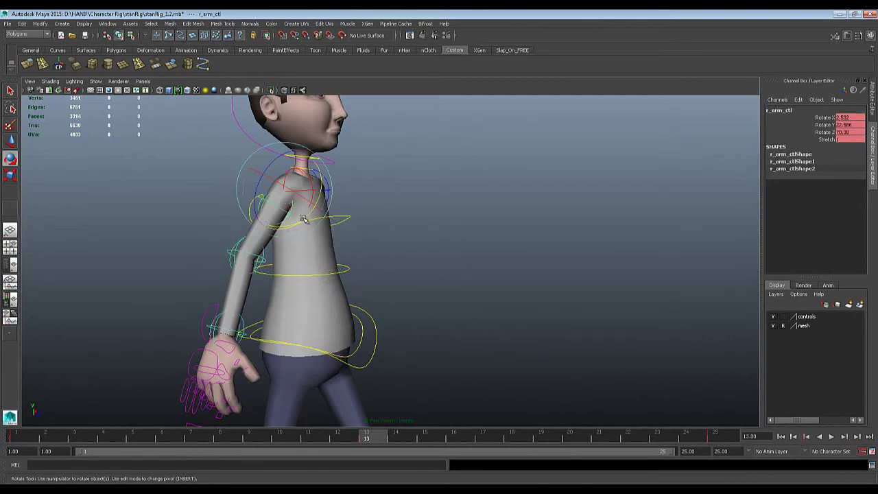
{"action": "left_click", "coordinate": [225, 434]}
{"action": "left_click_drag", "start_coordinate": [207, 437], "coordinate": [199, 437]}
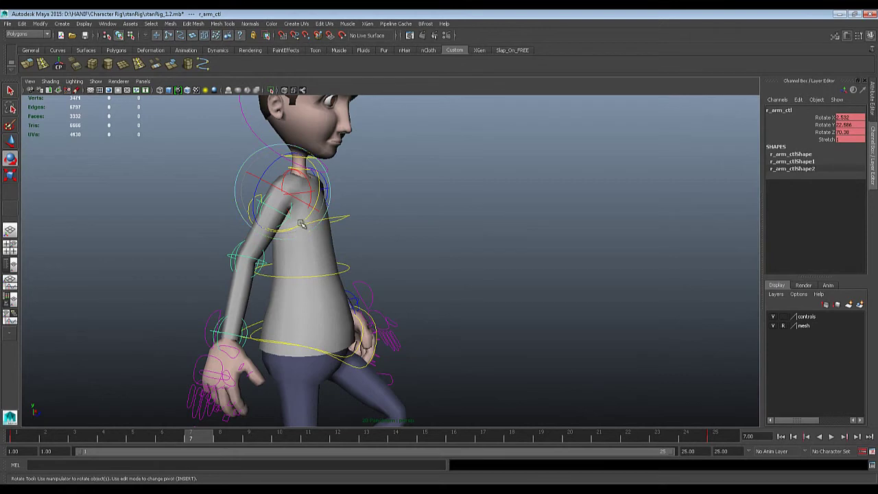
{"action": "left_click_drag", "start_coordinate": [302, 223], "coordinate": [319, 220]}
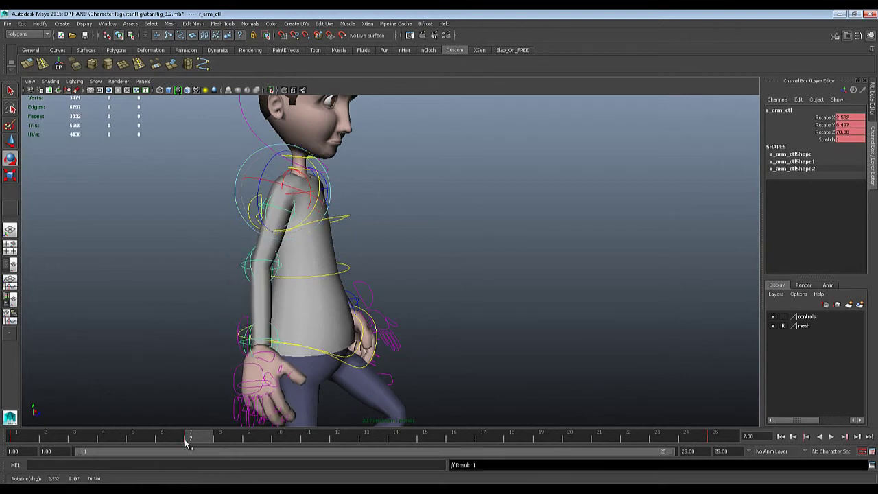
{"action": "key", "text": "ctrl+z"}
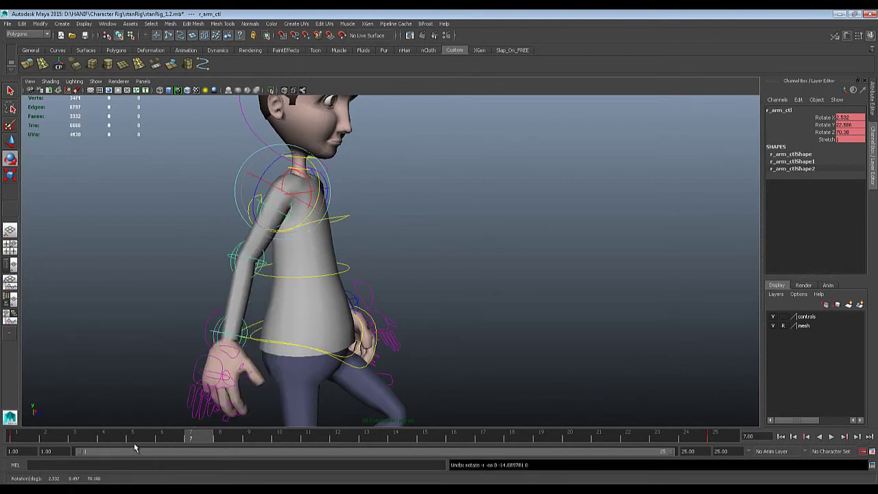
Step: At frame 13, swing the right arm forward to about -14 in Rotate Y and bend the right elbow to about -41 in Rotate Y
{"action": "left_click_drag", "start_coordinate": [216, 438], "coordinate": [369, 436]}
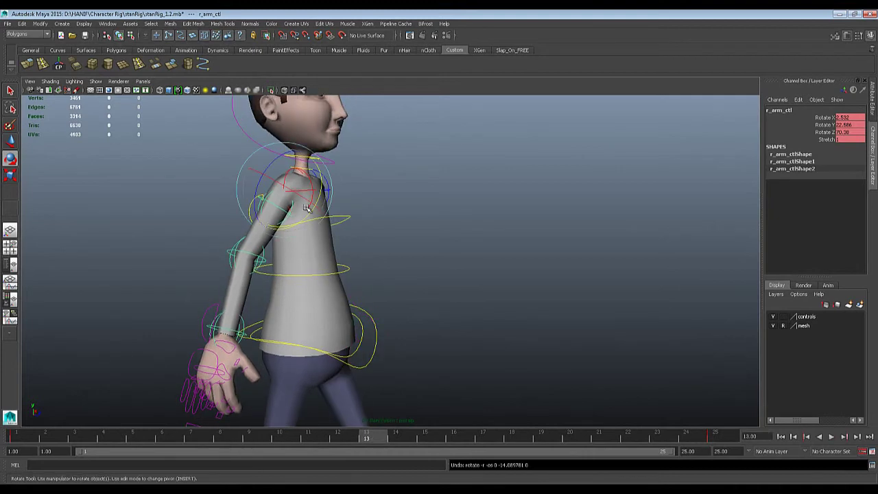
{"action": "left_click_drag", "start_coordinate": [312, 210], "coordinate": [376, 215]}
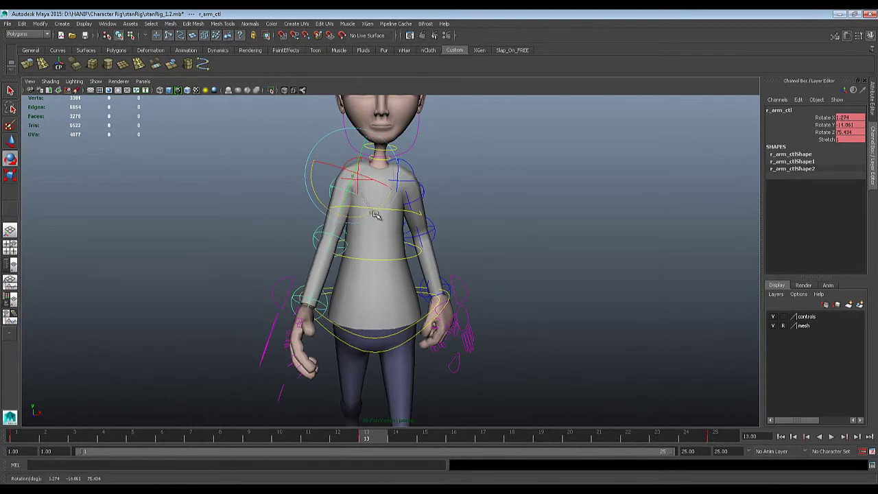
{"action": "mouse_move", "coordinate": [318, 243]}
{"action": "left_mouse_down", "text": "alt"}
{"action": "mouse_move", "coordinate": [390, 280]}
{"action": "mouse_move", "coordinate": [288, 242]}
{"action": "mouse_move", "coordinate": [318, 275]}
{"action": "mouse_move", "coordinate": [322, 244]}
{"action": "left_mouse_up", "text": "alt"}
{"action": "left_click", "coordinate": [305, 252]}
{"action": "left_click_drag", "start_coordinate": [336, 271], "coordinate": [326, 285], "text": "alt"}
Step: Twist the right wrist at frame 13 by rotating r_wrist_ctl to about -21 in Rotate X
{"action": "key", "text": "q"}
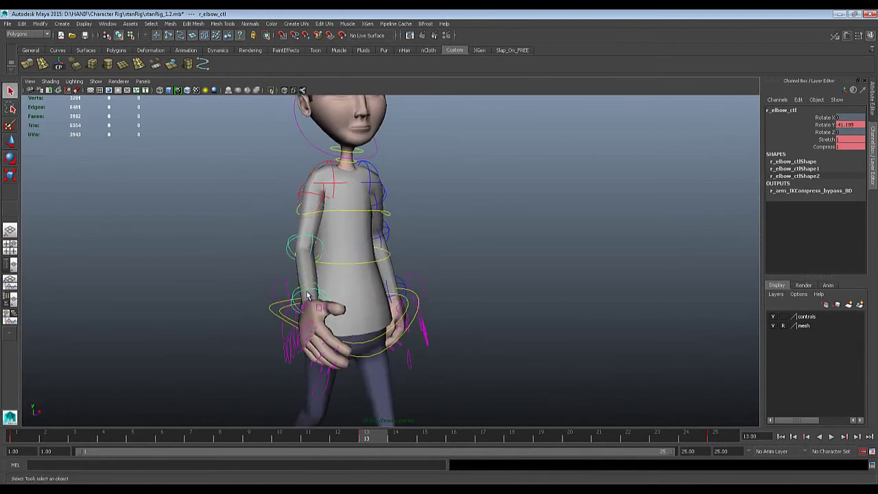
{"action": "left_click", "coordinate": [306, 294]}
{"action": "key", "text": "e"}
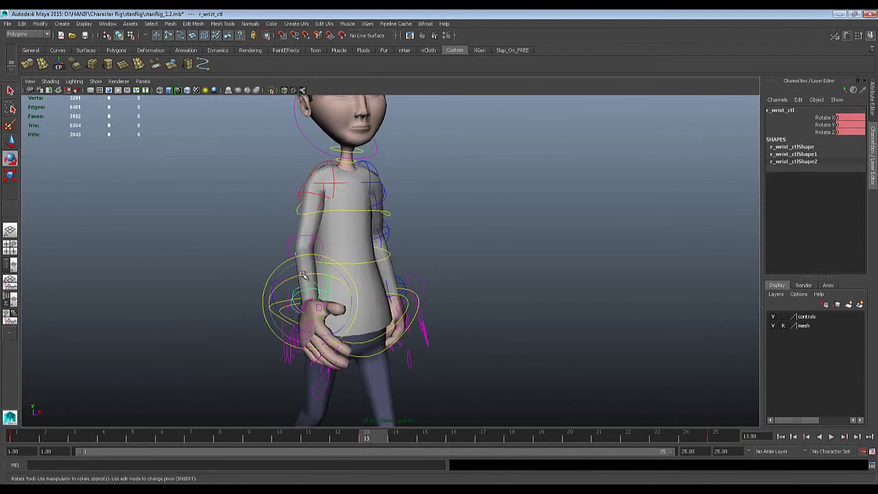
{"action": "left_click_drag", "start_coordinate": [301, 274], "coordinate": [280, 281]}
Step: Play back the walk cycle and examine the arm swing from the front and from the side
{"action": "right_click_drag", "start_coordinate": [277, 280], "coordinate": [256, 277], "text": "alt"}
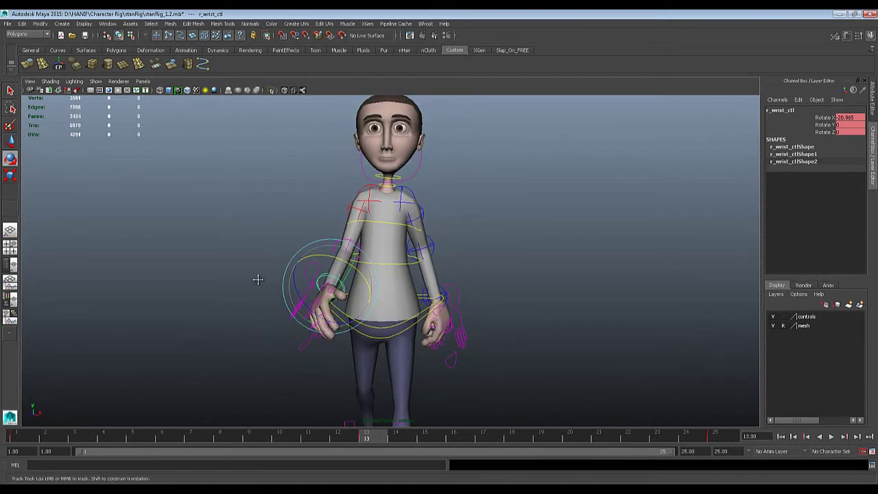
{"action": "mouse_move", "coordinate": [256, 278]}
{"action": "left_mouse_down", "text": "alt"}
{"action": "mouse_move", "coordinate": [390, 279]}
{"action": "mouse_move", "coordinate": [304, 296]}
{"action": "mouse_move", "coordinate": [260, 287]}
{"action": "left_mouse_up", "text": "alt"}
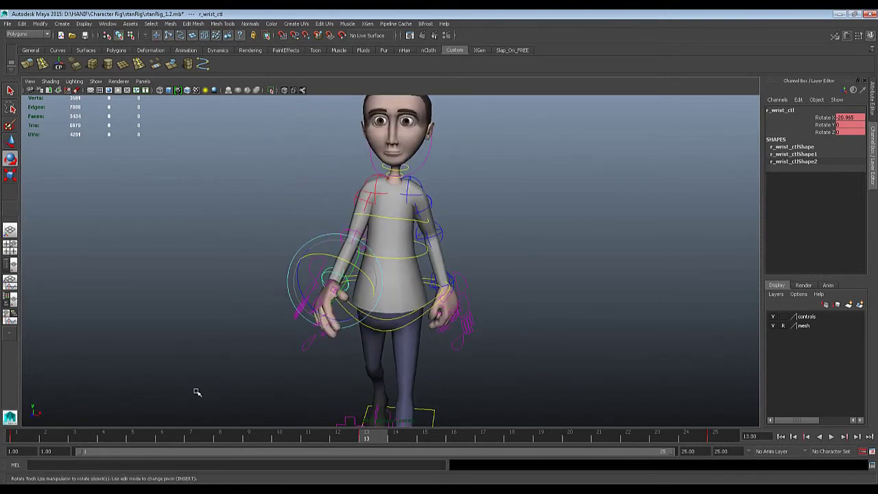
{"action": "left_click", "coordinate": [25, 435]}
{"action": "key", "text": "alt+v"}
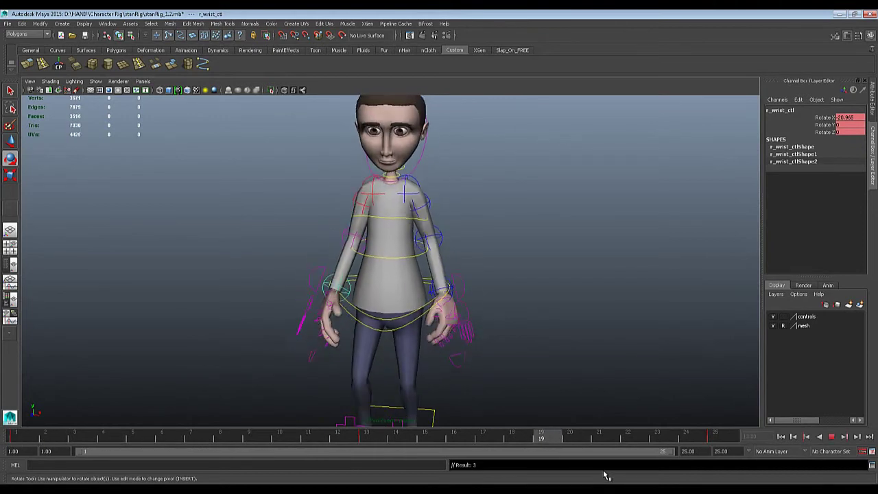
{"action": "key", "text": "Escape"}
{"action": "left_click_drag", "start_coordinate": [574, 349], "coordinate": [411, 315], "text": "alt"}
{"action": "right_click_drag", "start_coordinate": [404, 312], "coordinate": [280, 302], "text": "alt"}
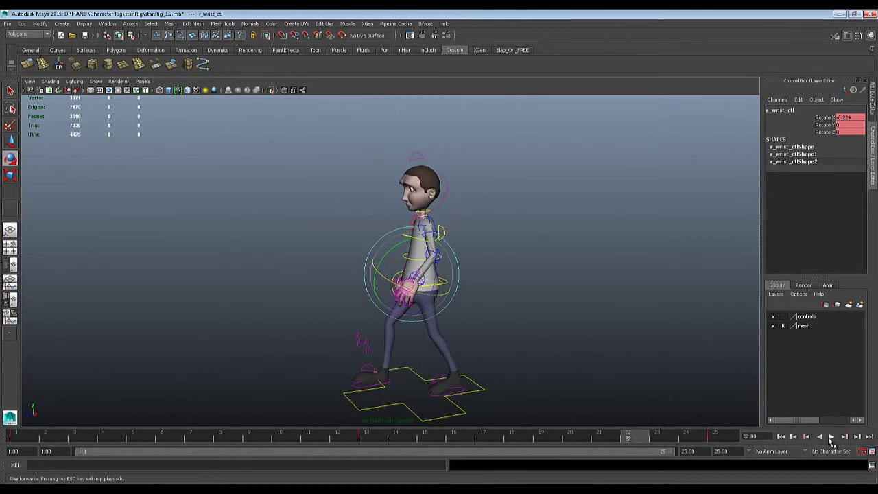
{"action": "left_click", "coordinate": [830, 438]}
{"action": "left_click_drag", "start_coordinate": [549, 342], "coordinate": [402, 360], "text": "alt"}
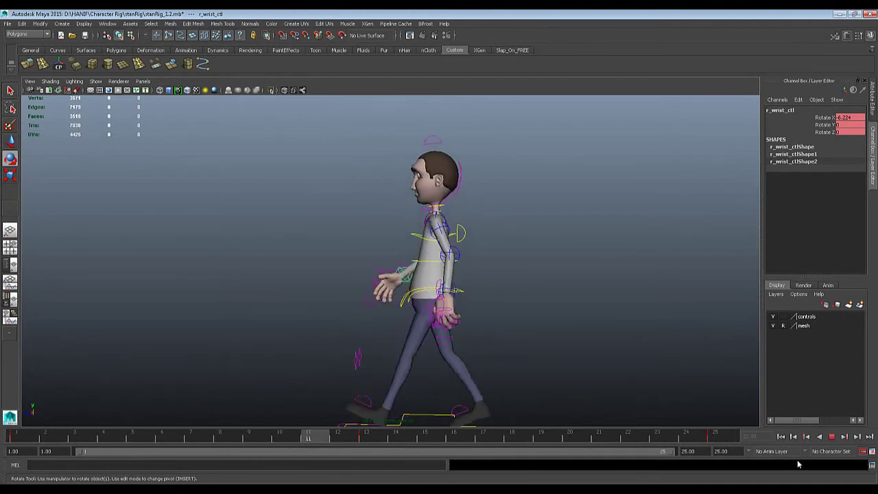
{"action": "left_click", "coordinate": [832, 437]}
Step: Select all of the character's controls and set the tangents of their keys at frame 25 to Flat
{"action": "scroll", "coordinate": [474, 288], "scroll_direction": "down", "scroll_amount": 3}
{"action": "left_click_drag", "start_coordinate": [221, 151], "coordinate": [619, 404]}
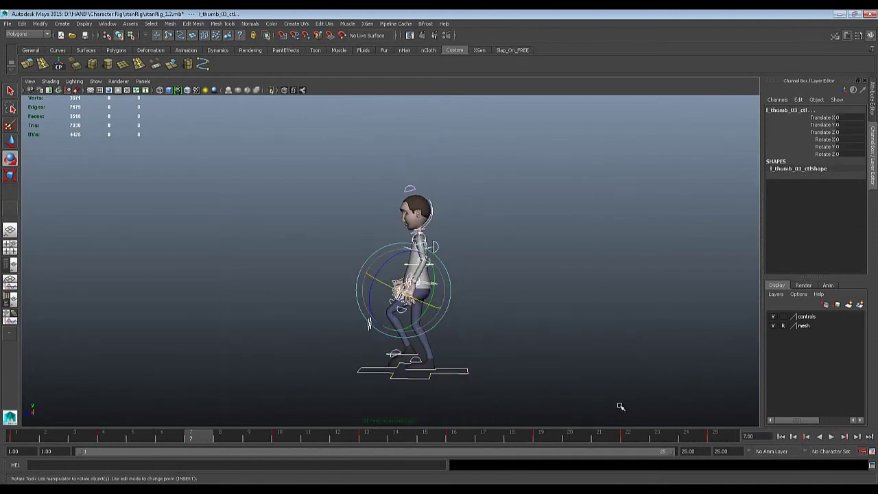
{"action": "left_click", "coordinate": [458, 256]}
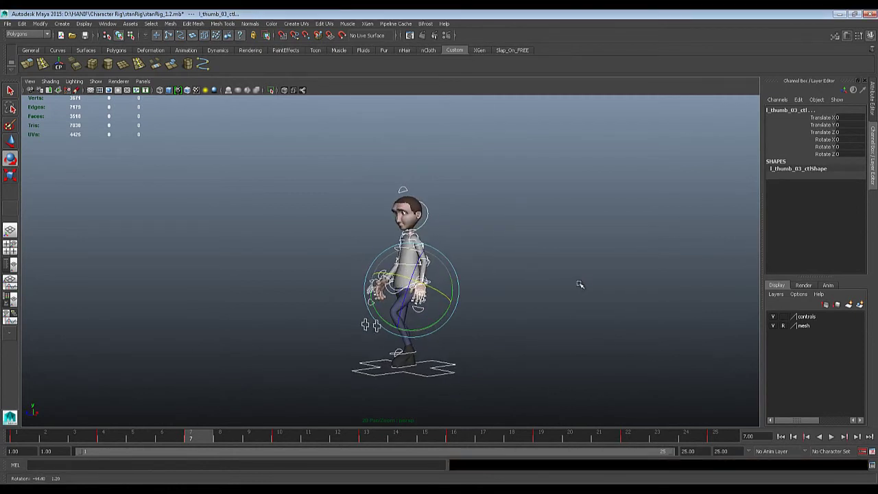
{"action": "left_click_drag", "start_coordinate": [283, 186], "coordinate": [567, 388]}
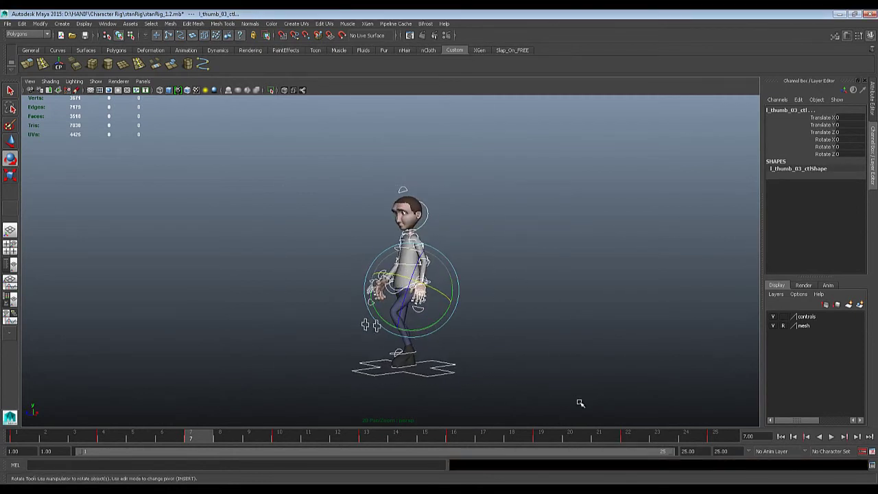
{"action": "left_click", "coordinate": [715, 436]}
{"action": "right_click", "coordinate": [716, 436]}
{"action": "mouse_move", "coordinate": [746, 381]}
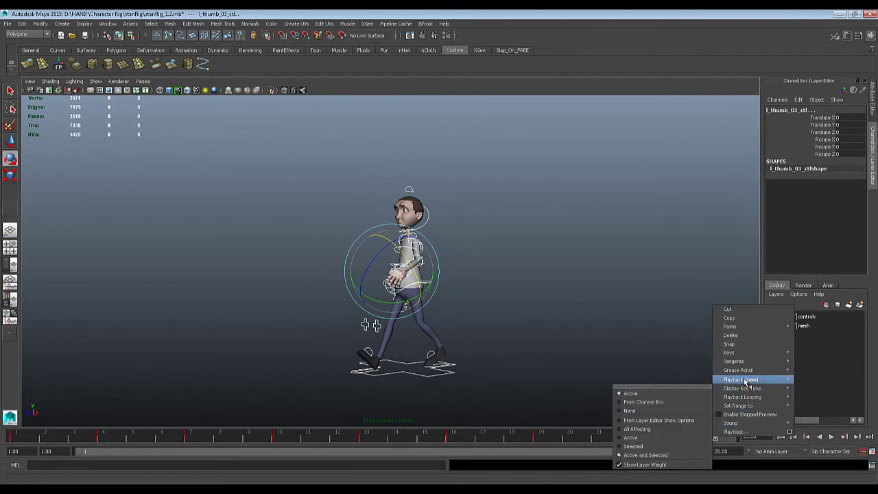
{"action": "mouse_move", "coordinate": [747, 362]}
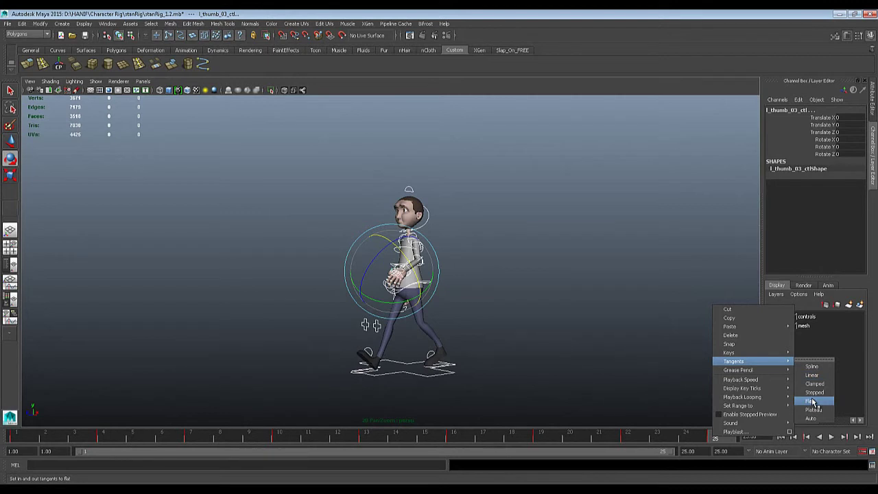
{"action": "left_click", "coordinate": [813, 401]}
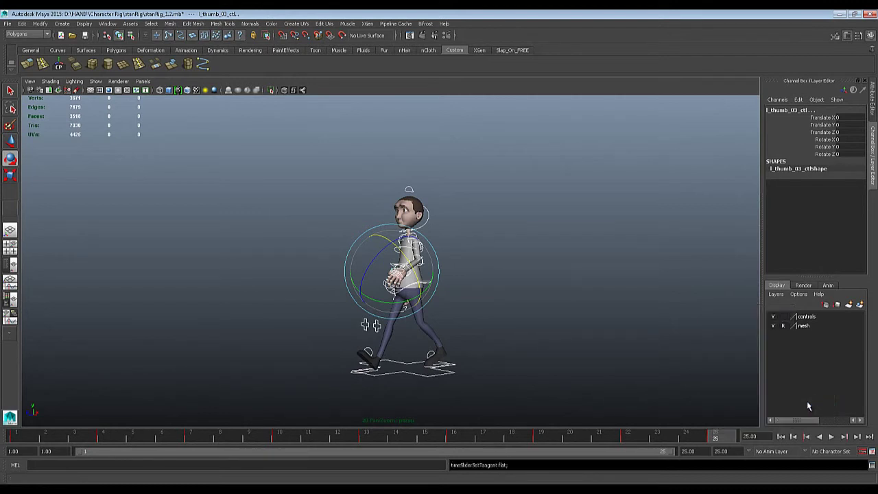
Step: Set the tangents of the selected controls' keys at frame 1 to Flat
{"action": "left_click", "coordinate": [22, 436]}
{"action": "right_click", "coordinate": [22, 436]}
{"action": "mouse_move", "coordinate": [64, 379]}
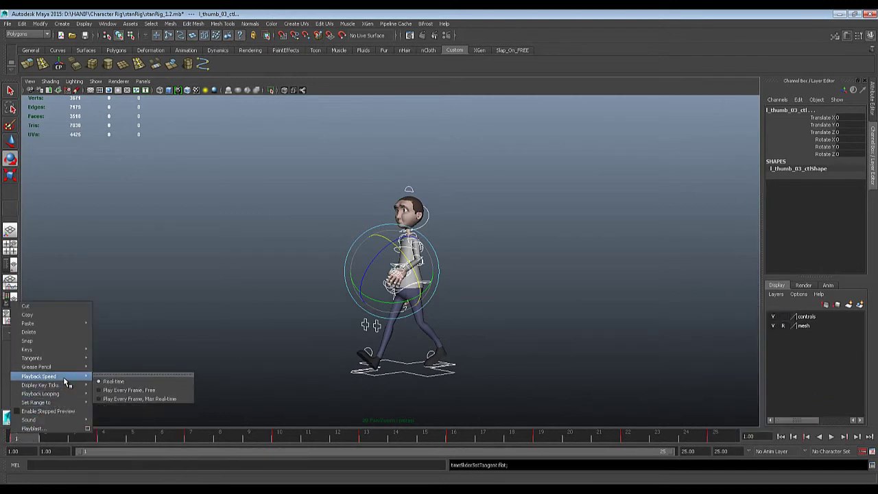
{"action": "mouse_move", "coordinate": [68, 358]}
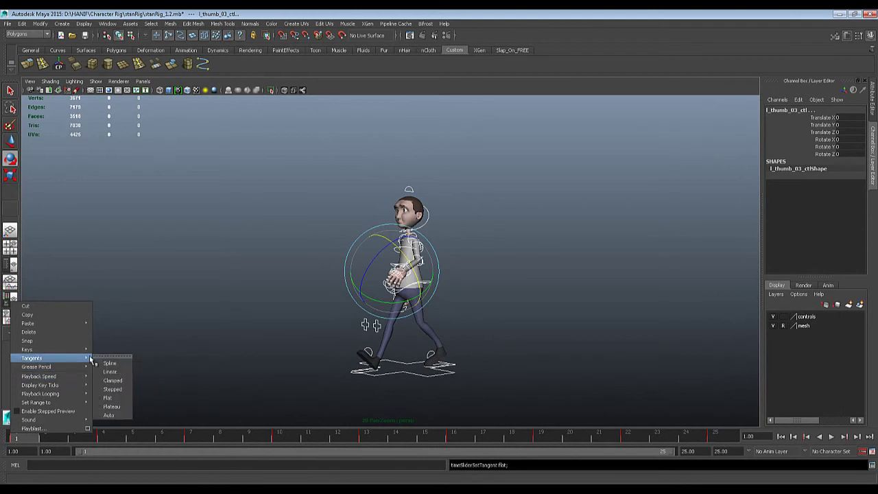
{"action": "left_click", "coordinate": [107, 399]}
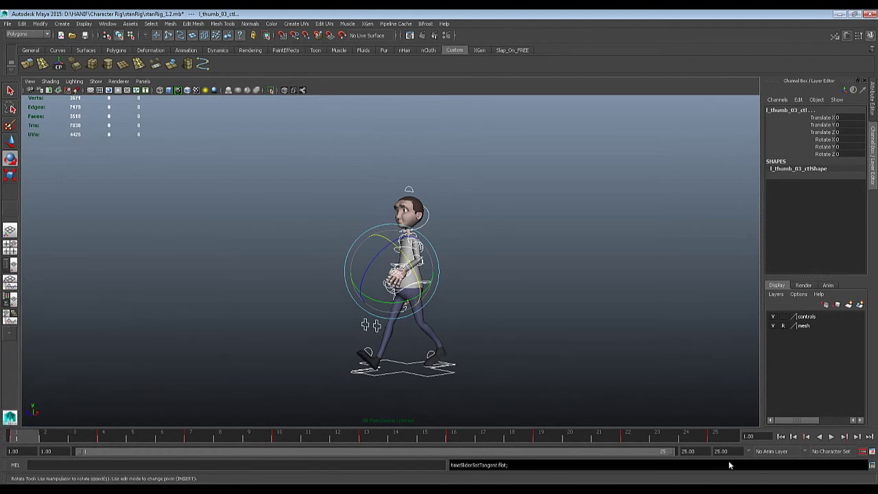
Step: Scrub through the timeline and play back the walk from frame 1 to check the loop
{"action": "left_click_drag", "start_coordinate": [643, 438], "coordinate": [19, 438]}
{"action": "left_click", "coordinate": [831, 436]}
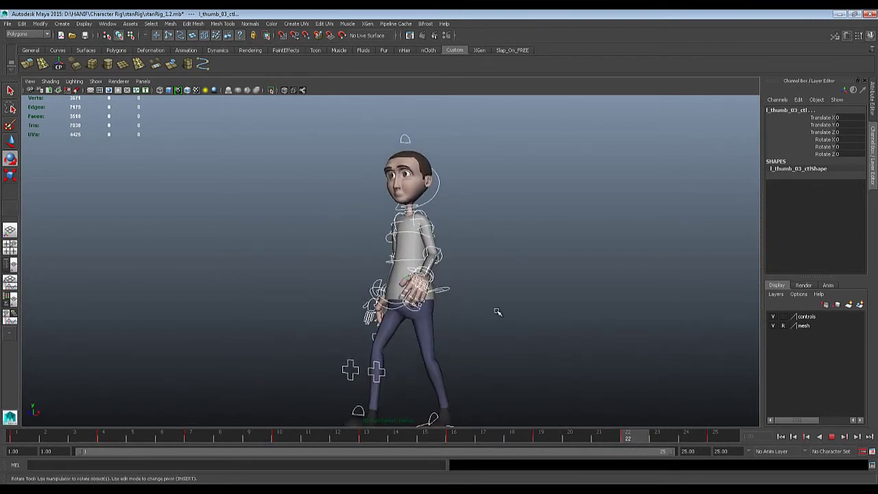
Step: Hide the NURBS curves to examine the walk playback without the rig controls, return to frame 1 and show the curves again
{"action": "left_click", "coordinate": [95, 80]}
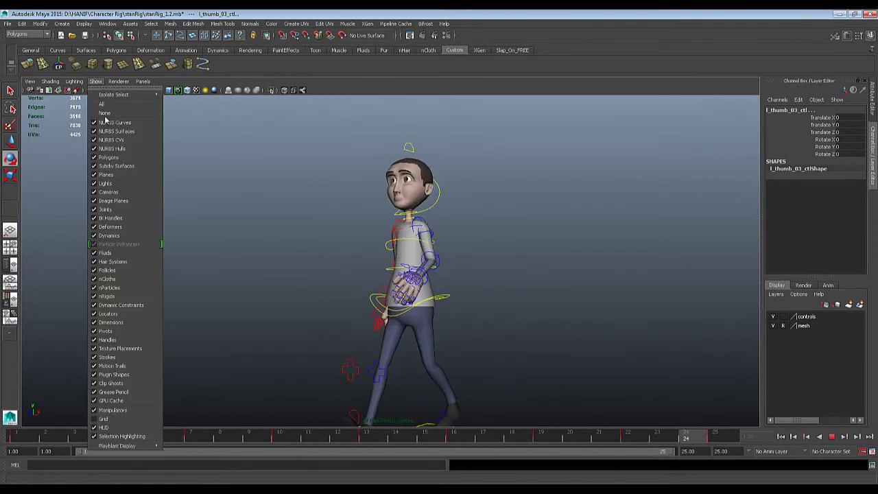
{"action": "left_click", "coordinate": [109, 122]}
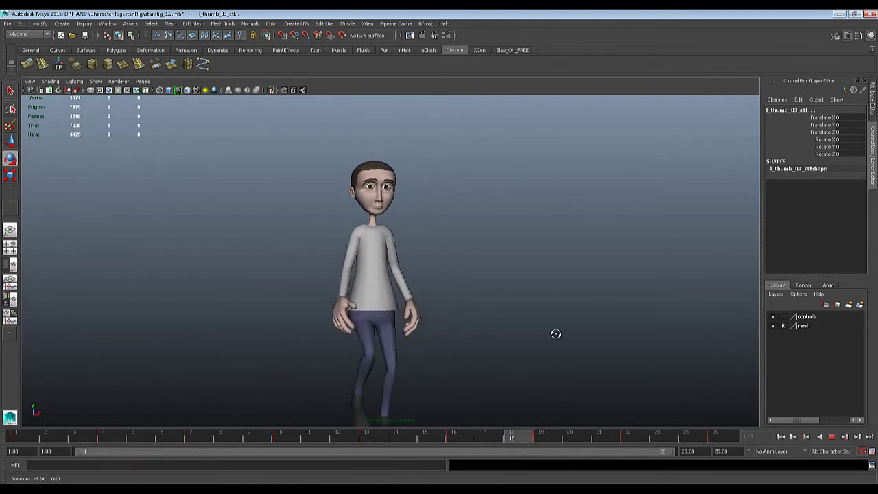
{"action": "left_click_drag", "start_coordinate": [555, 333], "coordinate": [442, 314], "text": "alt"}
{"action": "left_click", "coordinate": [832, 436]}
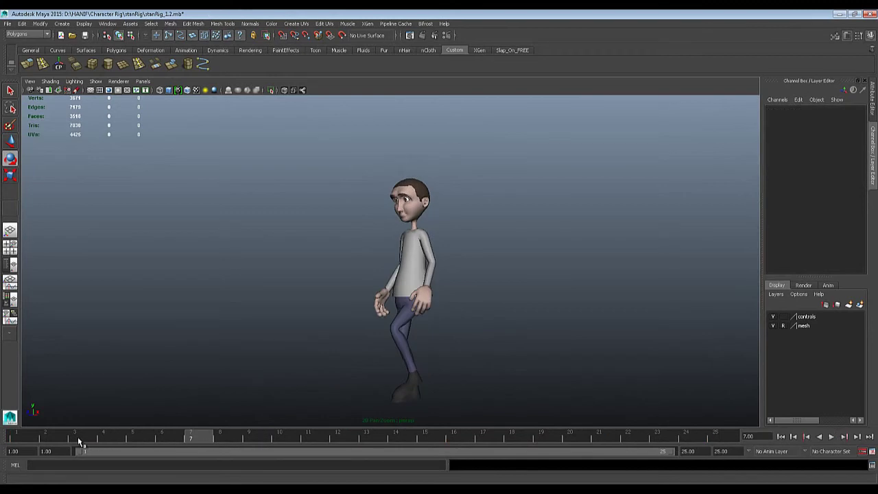
{"action": "left_click_drag", "start_coordinate": [81, 439], "coordinate": [15, 439]}
{"action": "left_click", "coordinate": [94, 82]}
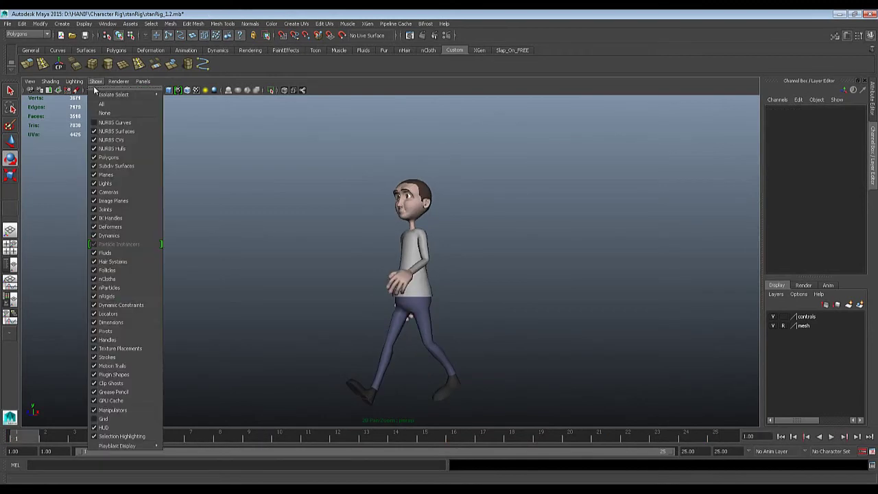
{"action": "left_click", "coordinate": [102, 123]}
Step: Select the left elbow control and examine the arm swing from both sides by scrubbing and playing back, stopping at frame 13
{"action": "scroll", "coordinate": [282, 245], "scroll_direction": "up", "scroll_amount": 5}
{"action": "scroll", "coordinate": [419, 277], "scroll_direction": "up", "scroll_amount": 3}
{"action": "left_click_drag", "start_coordinate": [420, 277], "coordinate": [459, 307], "text": "alt"}
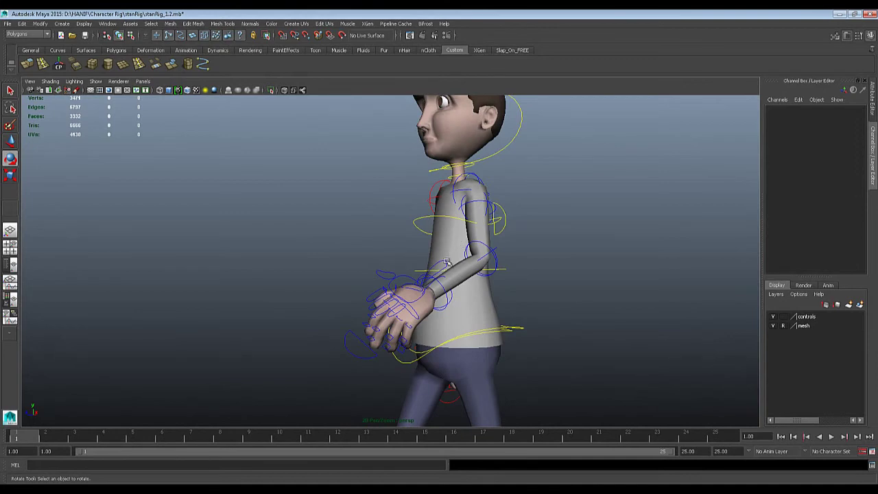
{"action": "scroll", "coordinate": [451, 318], "scroll_direction": "up", "scroll_amount": 2}
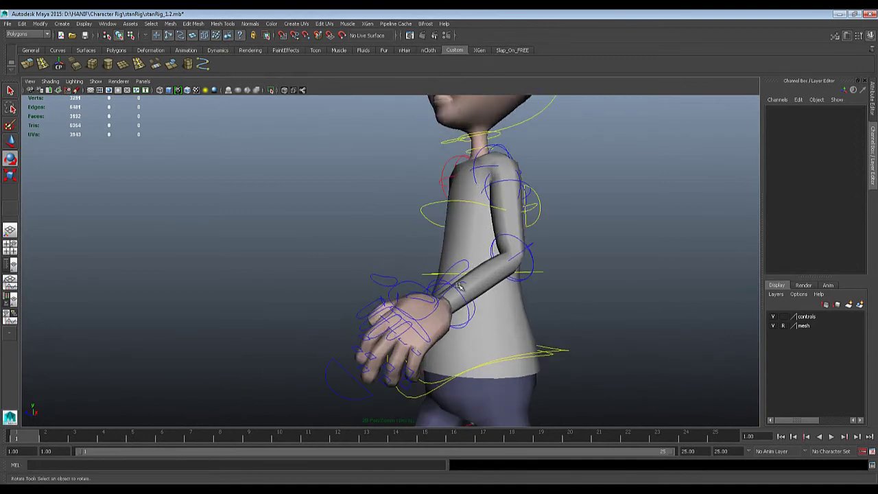
{"action": "left_click", "coordinate": [493, 240]}
{"action": "scroll", "coordinate": [203, 388], "scroll_direction": "down", "scroll_amount": 1}
{"action": "left_click_drag", "start_coordinate": [43, 435], "coordinate": [155, 453]}
{"action": "left_click_drag", "start_coordinate": [280, 354], "coordinate": [349, 343], "text": "alt"}
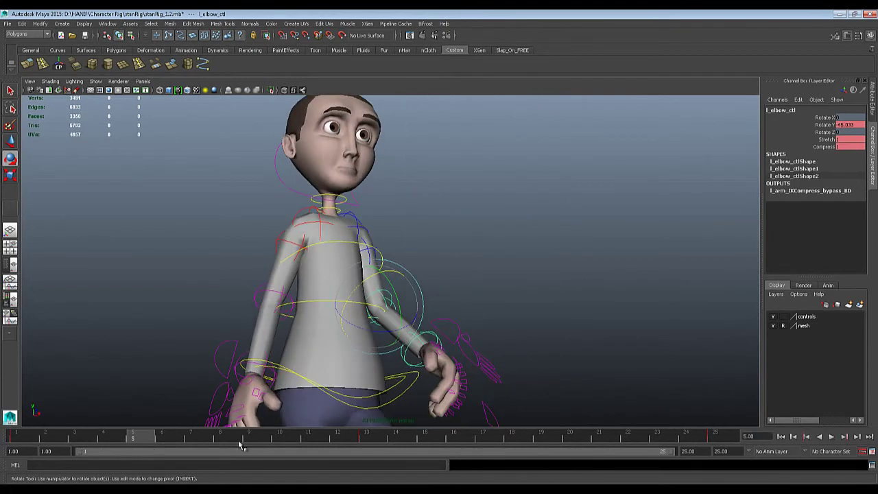
{"action": "left_click_drag", "start_coordinate": [274, 413], "coordinate": [336, 374], "text": "alt"}
{"action": "key", "text": "alt+v"}
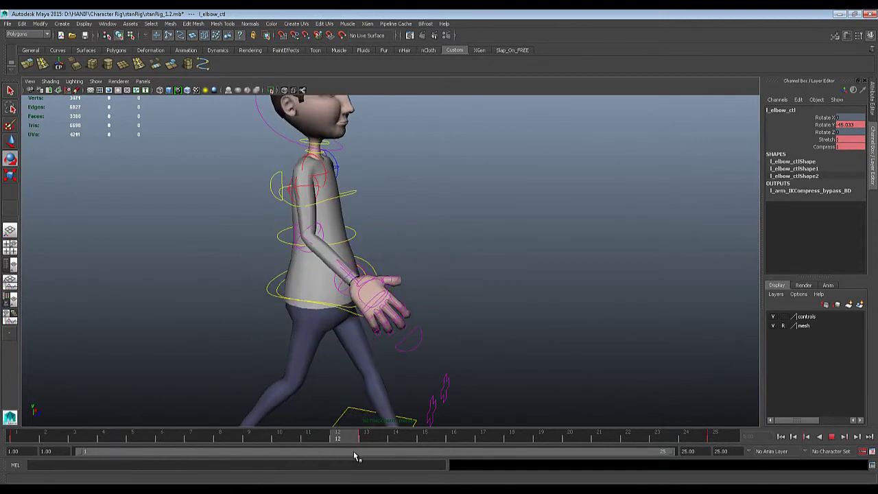
{"action": "key", "text": "Escape"}
Step: Rotate the right elbow control to about -52.5 in Y at frame 16, key it and play back the swing
{"action": "key", "text": "q"}
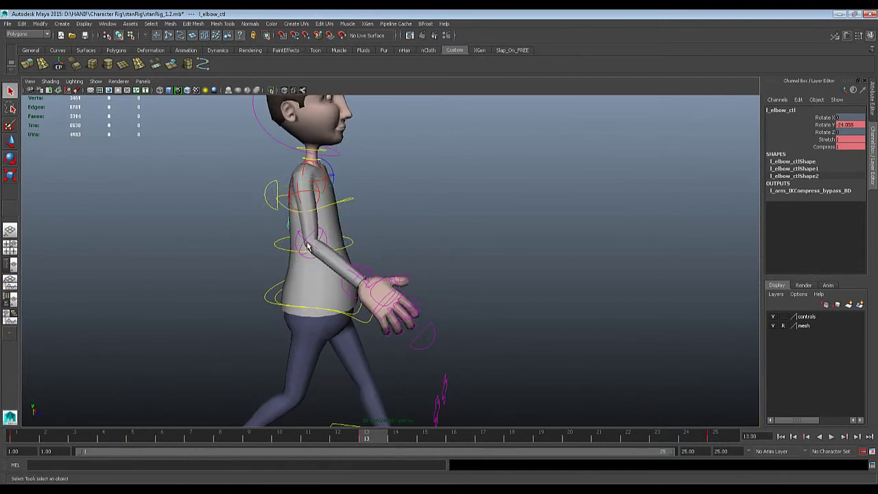
{"action": "left_click", "coordinate": [308, 247]}
{"action": "left_click_drag", "start_coordinate": [350, 297], "coordinate": [322, 247], "text": "alt"}
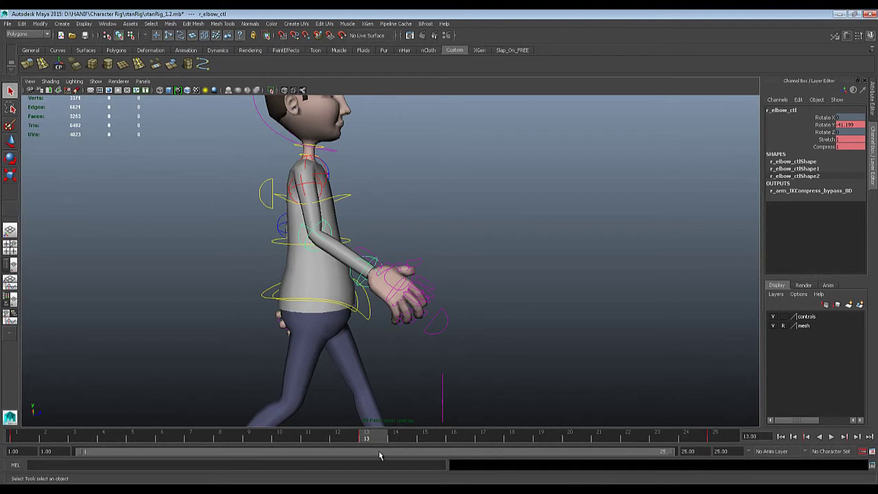
{"action": "left_click_drag", "start_coordinate": [372, 294], "coordinate": [377, 297], "text": "alt"}
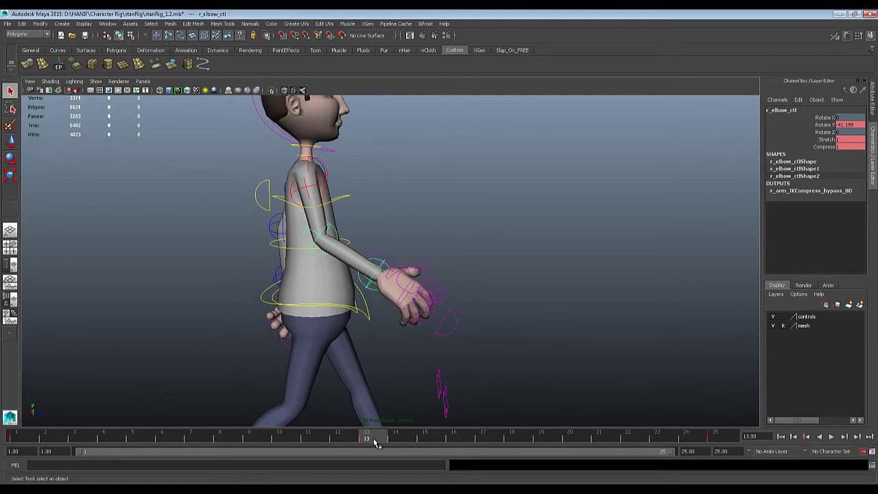
{"action": "left_click_drag", "start_coordinate": [381, 440], "coordinate": [451, 444]}
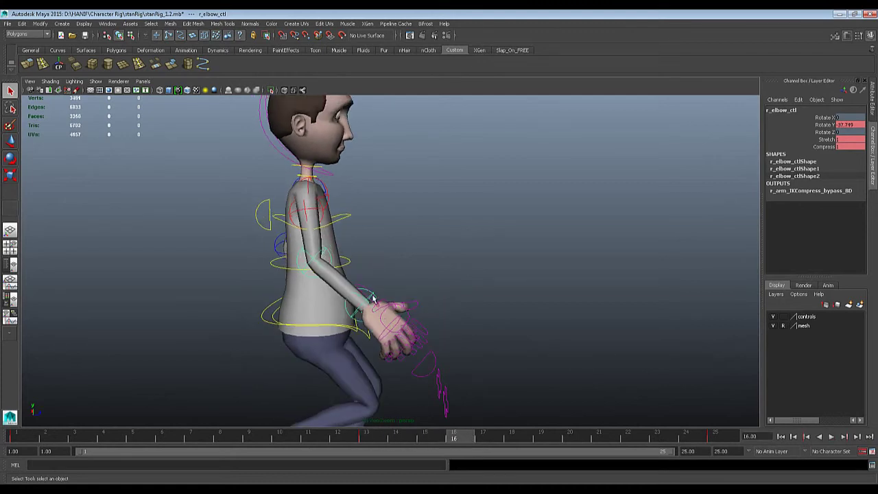
{"action": "key", "text": "e"}
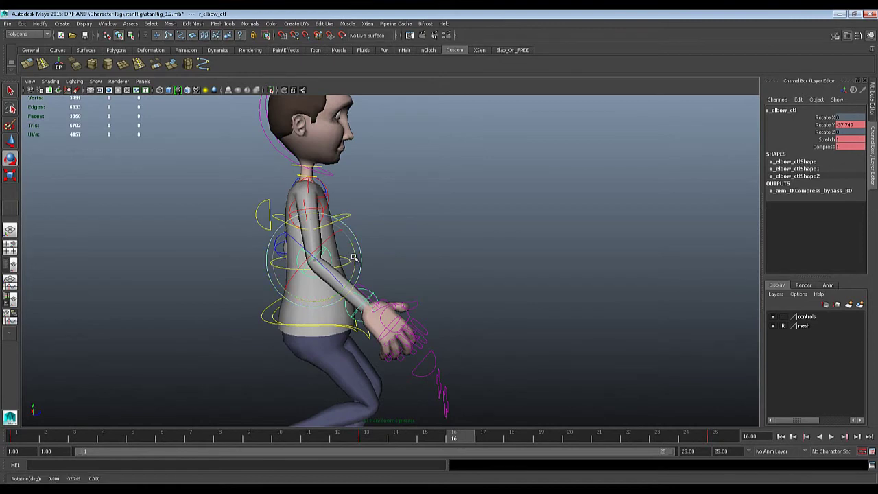
{"action": "left_click_drag", "start_coordinate": [353, 257], "coordinate": [356, 250]}
{"action": "key", "text": "s"}
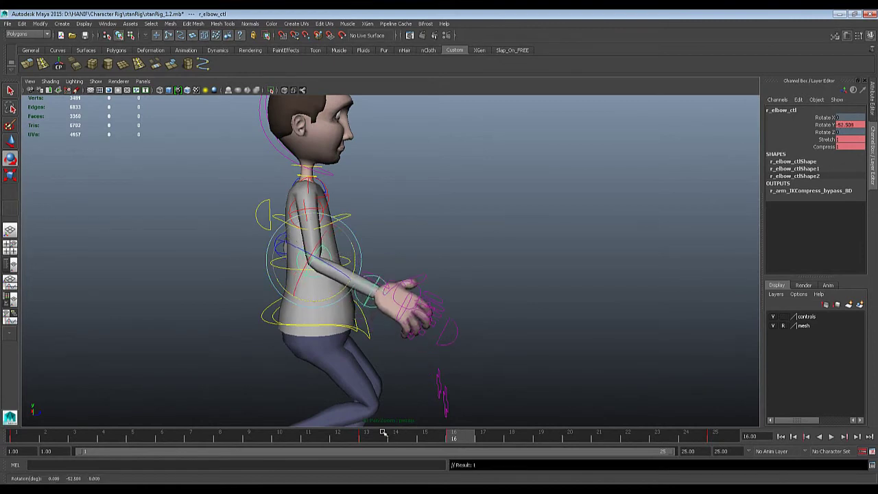
{"action": "left_click", "coordinate": [370, 441]}
{"action": "key", "text": "alt+v"}
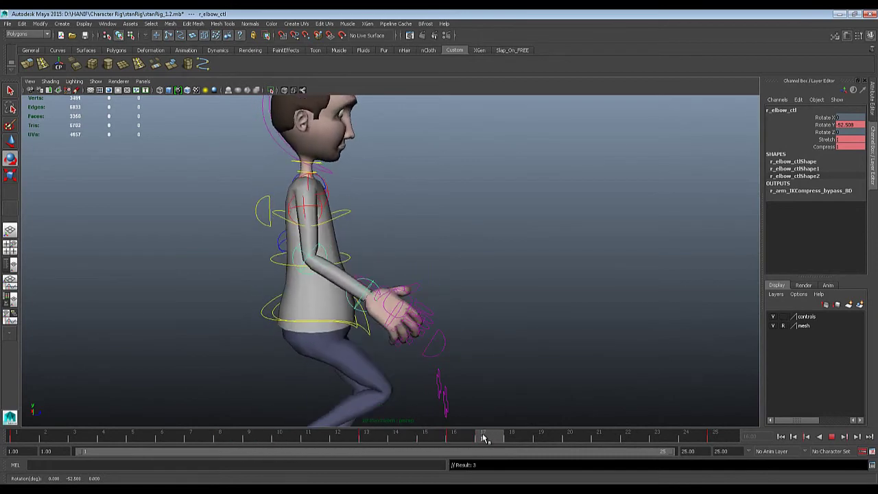
{"action": "key", "text": "Escape"}
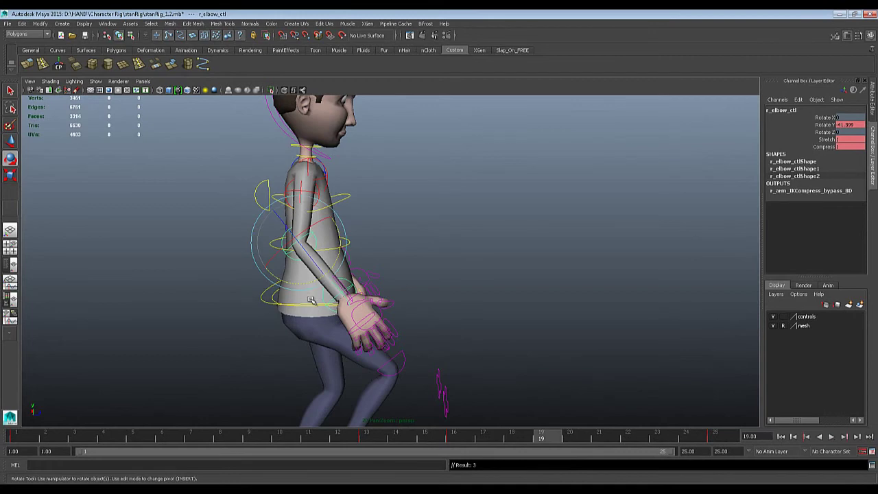
Step: Rotate the right wrist control in Y at frame 19 to raise the trailing hand, checking it in playback, and key the pose
{"action": "left_click", "coordinate": [325, 300]}
{"action": "left_click", "coordinate": [322, 295]}
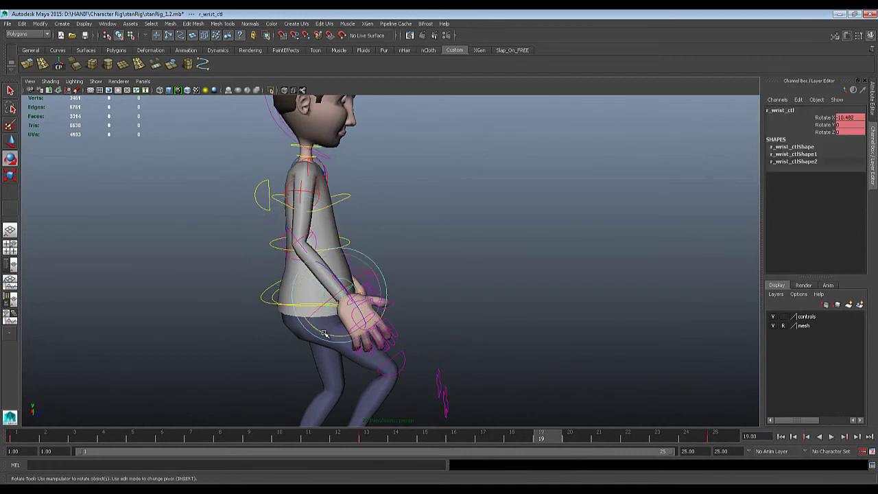
{"action": "left_click_drag", "start_coordinate": [325, 333], "coordinate": [345, 332]}
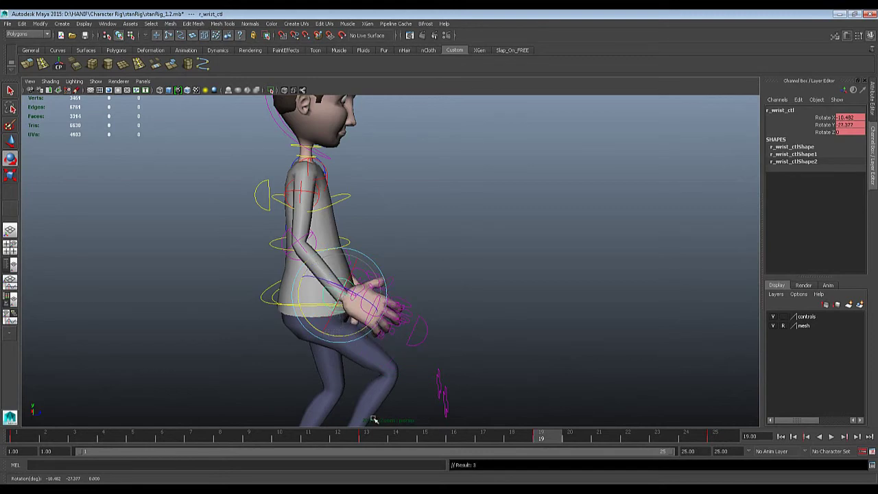
{"action": "key", "text": "alt+v"}
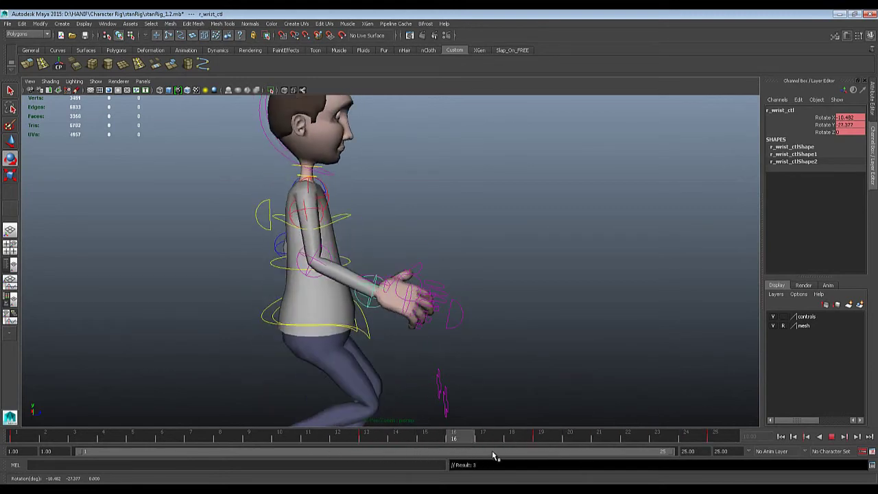
{"action": "key", "text": "alt+v"}
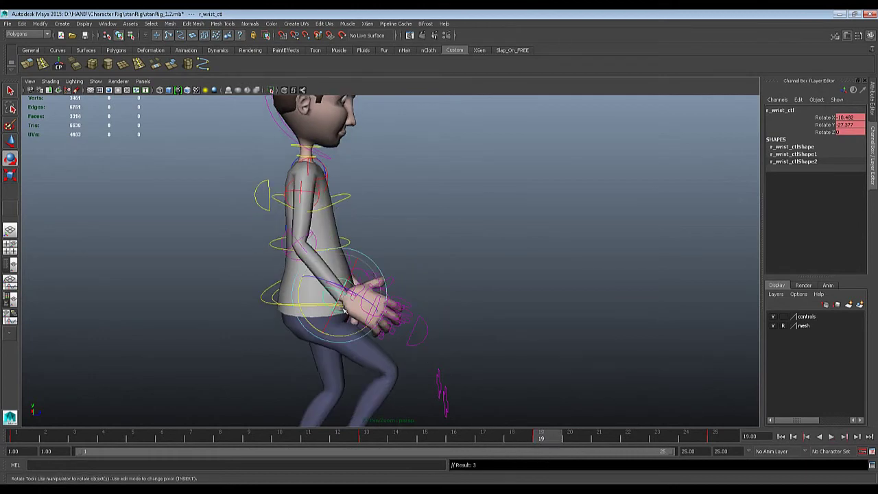
{"action": "left_click_drag", "start_coordinate": [310, 324], "coordinate": [321, 332]}
{"action": "key", "text": "s"}
Step: Scrub between frames 13 and 19 to examine how the right elbow and wrist move through the backward swing
{"action": "key", "text": "q"}
{"action": "left_click", "coordinate": [293, 247]}
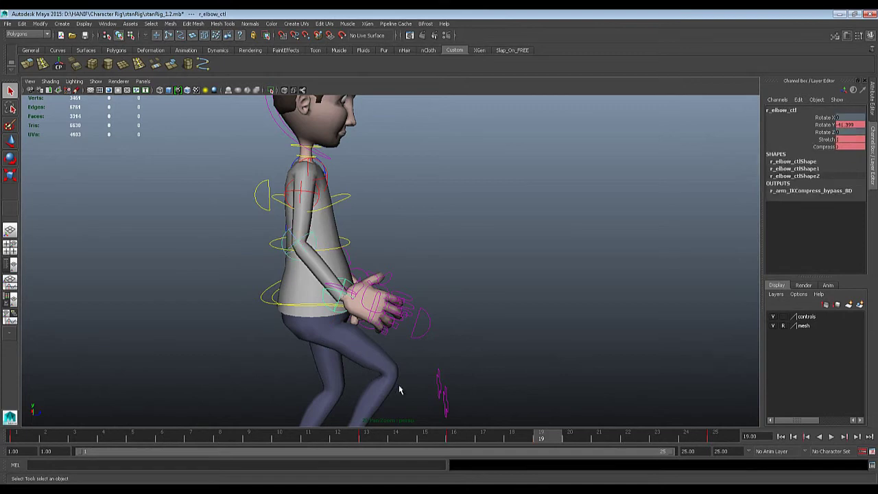
{"action": "left_click_drag", "start_coordinate": [371, 436], "coordinate": [463, 437]}
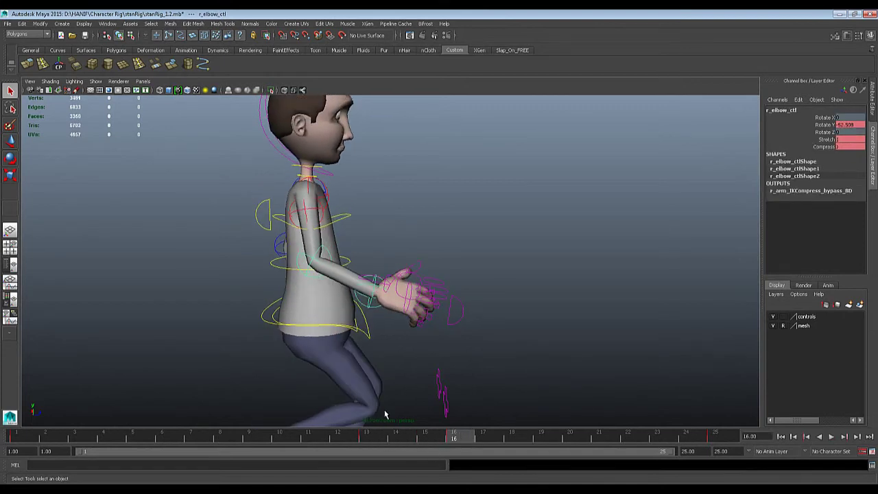
{"action": "left_click", "coordinate": [366, 436]}
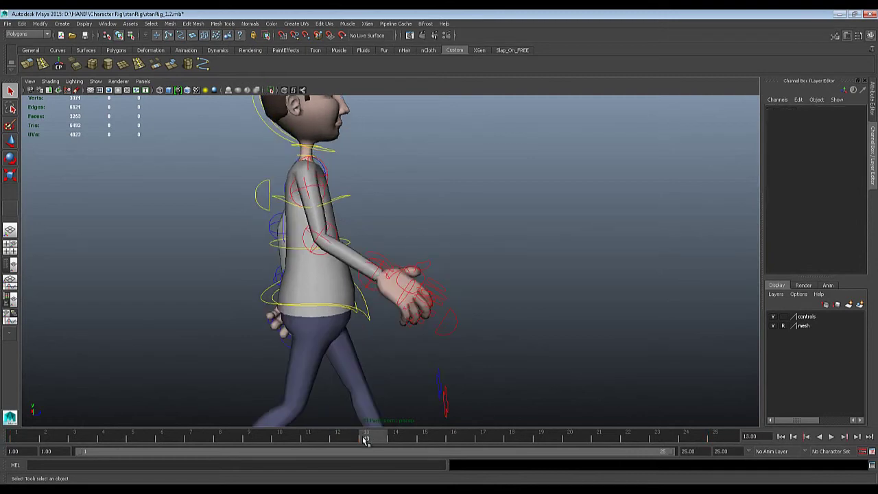
{"action": "left_click", "coordinate": [423, 437]}
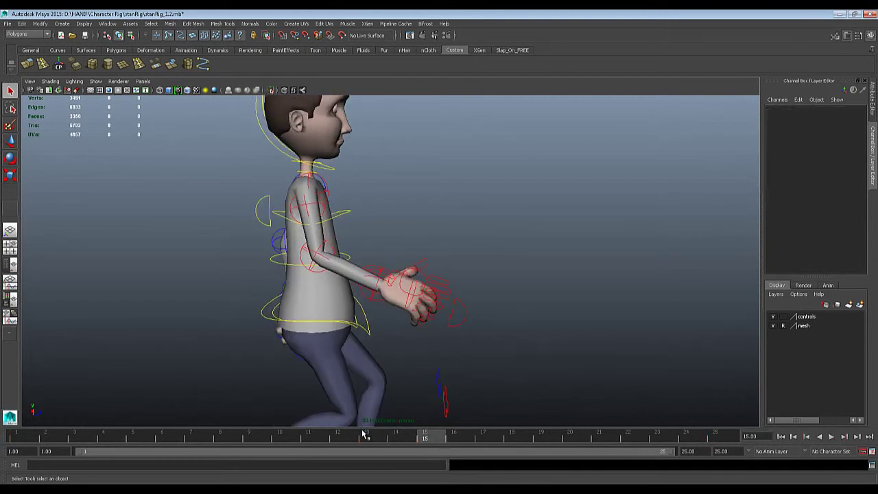
{"action": "left_click_drag", "start_coordinate": [363, 433], "coordinate": [486, 433]}
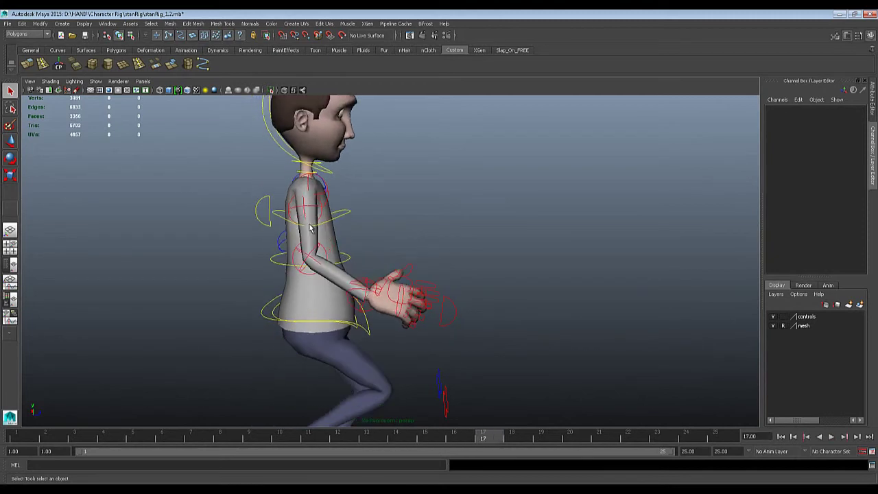
{"action": "key", "text": "alt+v"}
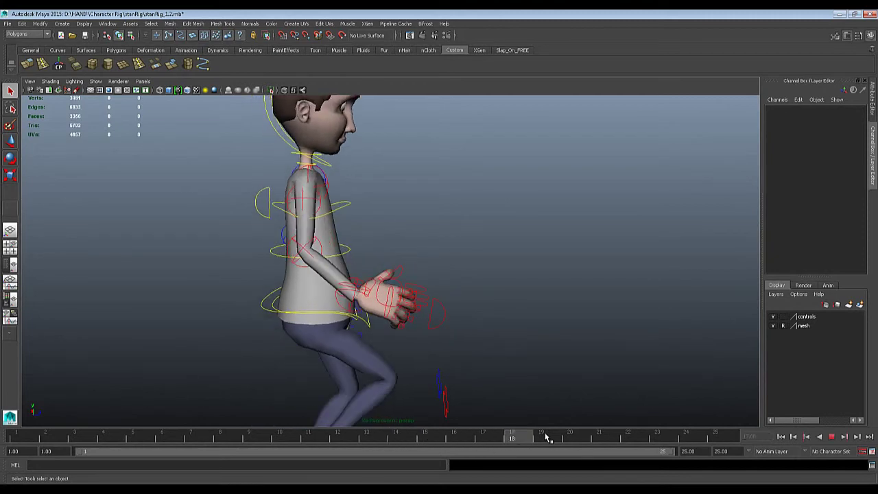
{"action": "left_click_drag", "start_coordinate": [415, 437], "coordinate": [367, 440]}
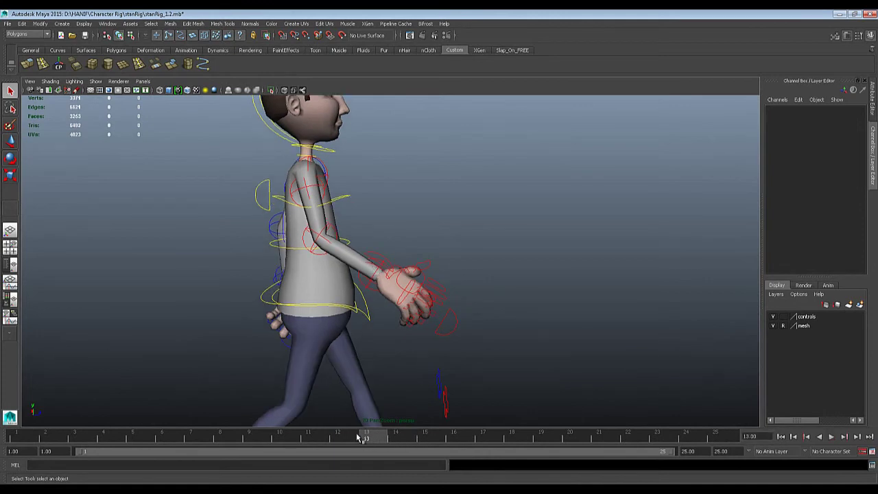
{"action": "left_click_drag", "start_coordinate": [381, 441], "coordinate": [453, 437]}
Step: Rotate the right elbow control to about -58.4 in Y at frame 16 and about -29.5 in Y at frame 13
{"action": "left_click", "coordinate": [313, 259]}
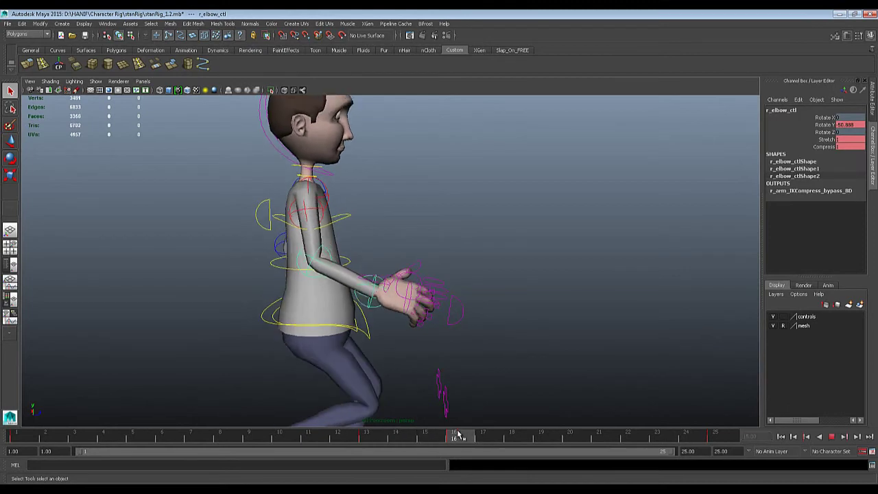
{"action": "key", "text": "e"}
{"action": "left_click_drag", "start_coordinate": [354, 267], "coordinate": [355, 264]}
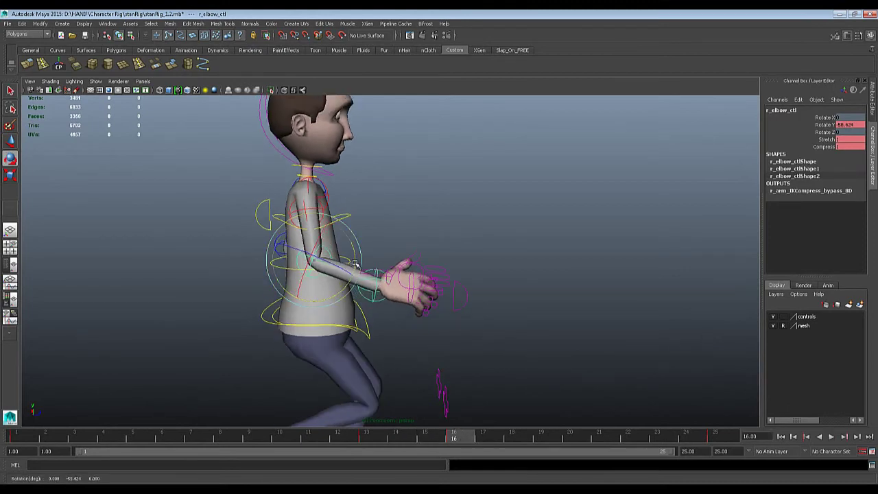
{"action": "left_click", "coordinate": [364, 438]}
{"action": "left_click_drag", "start_coordinate": [383, 441], "coordinate": [365, 439]}
{"action": "left_click_drag", "start_coordinate": [341, 273], "coordinate": [335, 273]}
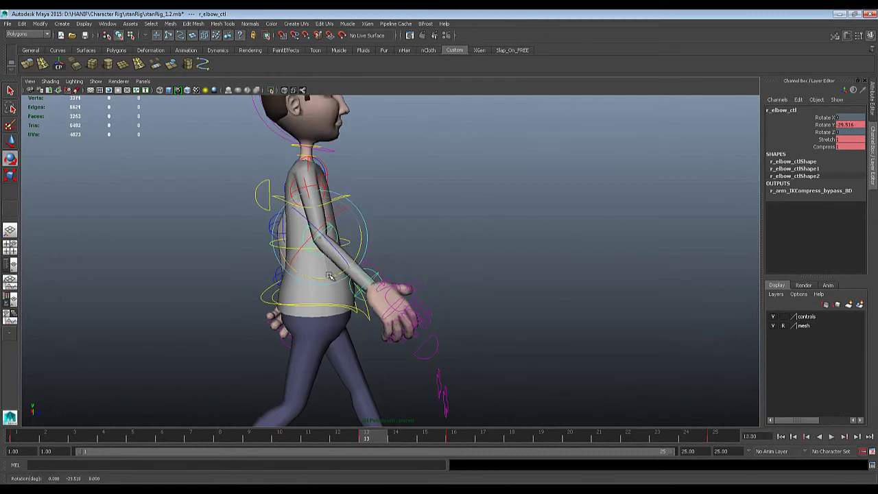
Step: Play back the walk cycle from different angles and restart it from frame 1 to check the right elbow's motion
{"action": "key", "text": "alt+v"}
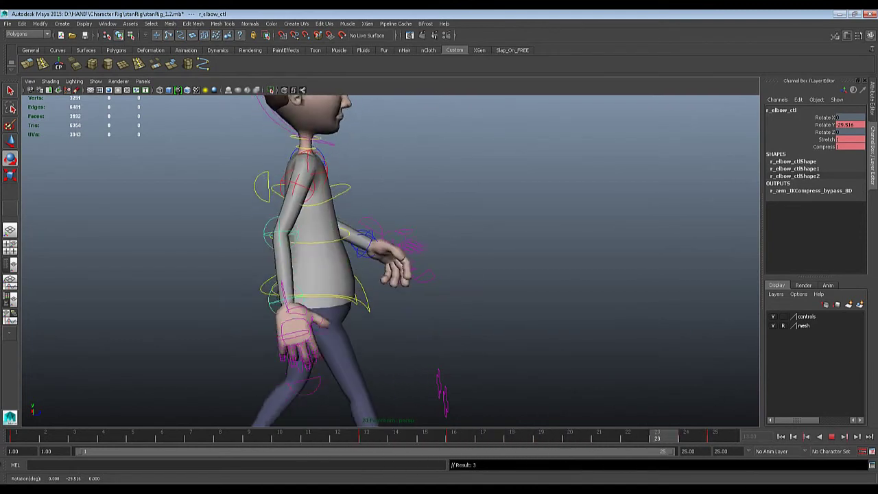
{"action": "key", "text": "alt+v"}
{"action": "left_click", "coordinate": [831, 436]}
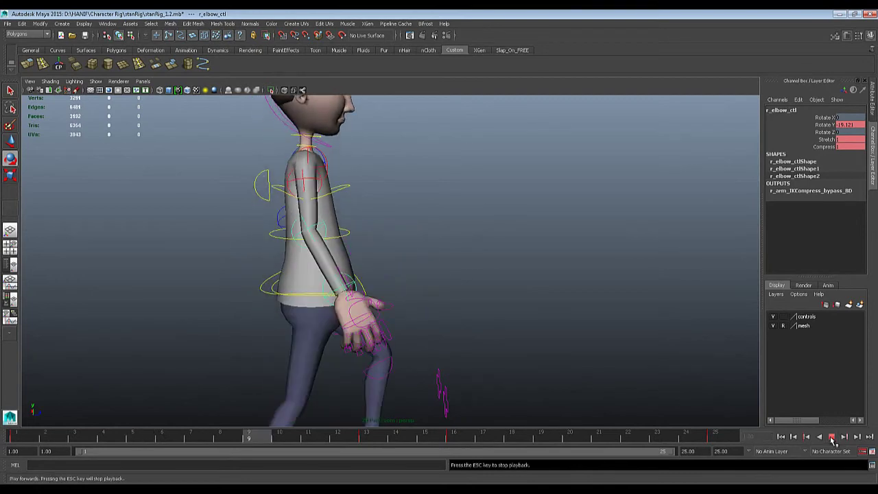
{"action": "left_click_drag", "start_coordinate": [672, 329], "coordinate": [494, 338], "text": "alt"}
{"action": "left_click_drag", "start_coordinate": [516, 336], "coordinate": [576, 351], "text": "alt"}
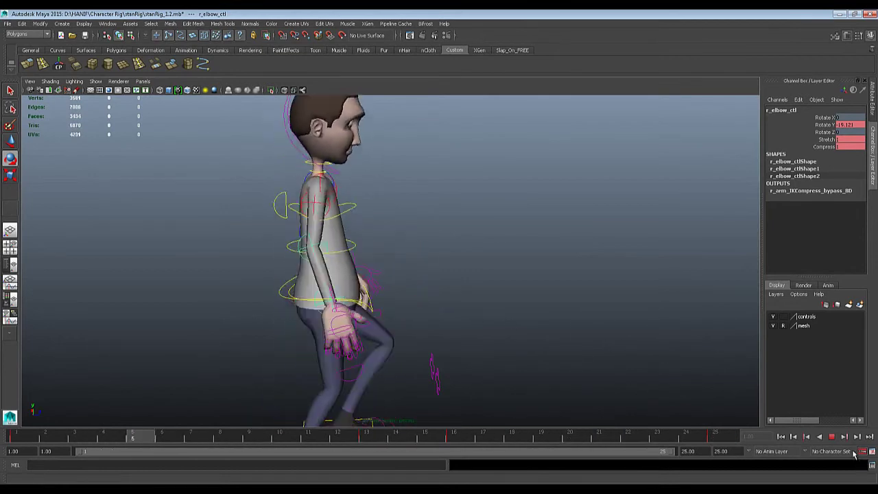
{"action": "left_click", "coordinate": [831, 437]}
{"action": "left_click_drag", "start_coordinate": [27, 437], "coordinate": [2, 436]}
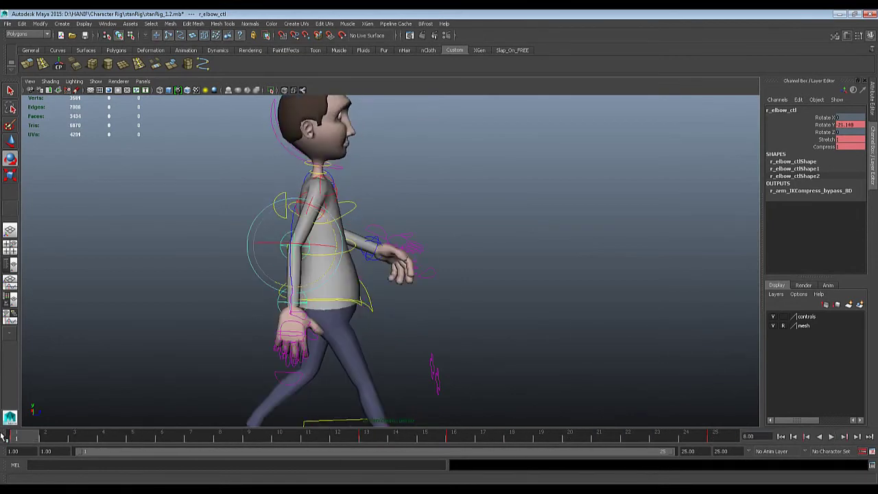
{"action": "key", "text": "alt+v"}
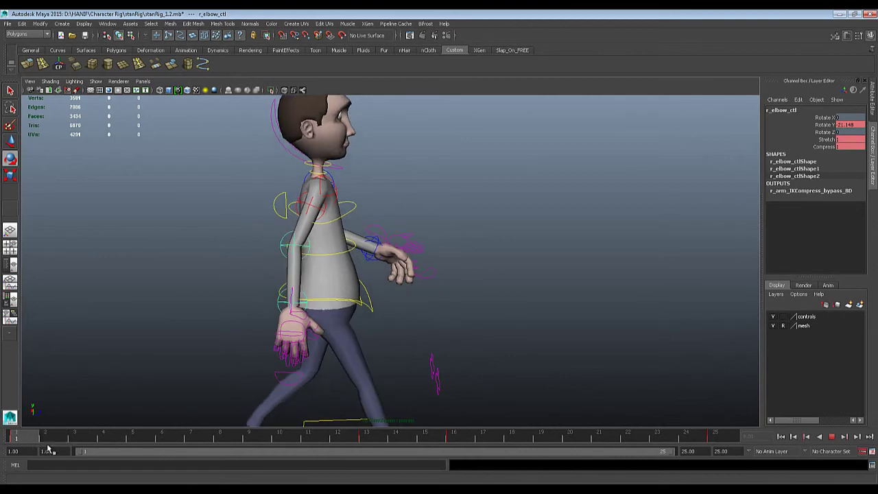
Step: Rotate the right elbow control to about -9.4 in Y at frame 4 of the arm swing
{"action": "left_click_drag", "start_coordinate": [70, 448], "coordinate": [105, 445]}
{"action": "left_click_drag", "start_coordinate": [338, 271], "coordinate": [328, 284], "text": "alt"}
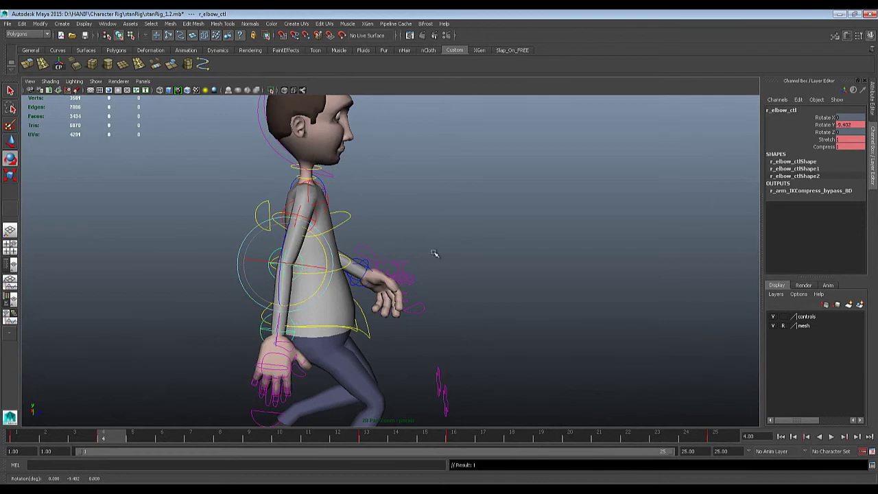
{"action": "key", "text": "alt+v"}
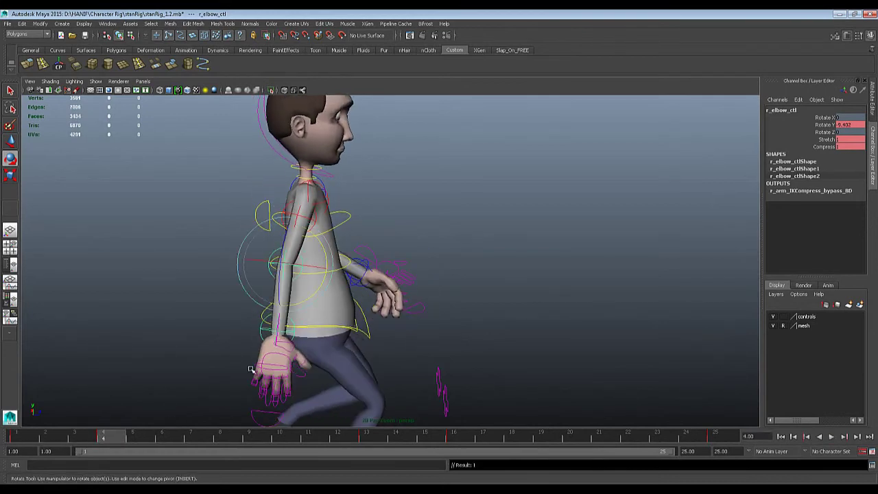
Step: Rotate the right wrist control to about 22 in Y at frame 7 and check it in playback
{"action": "left_click", "coordinate": [261, 332]}
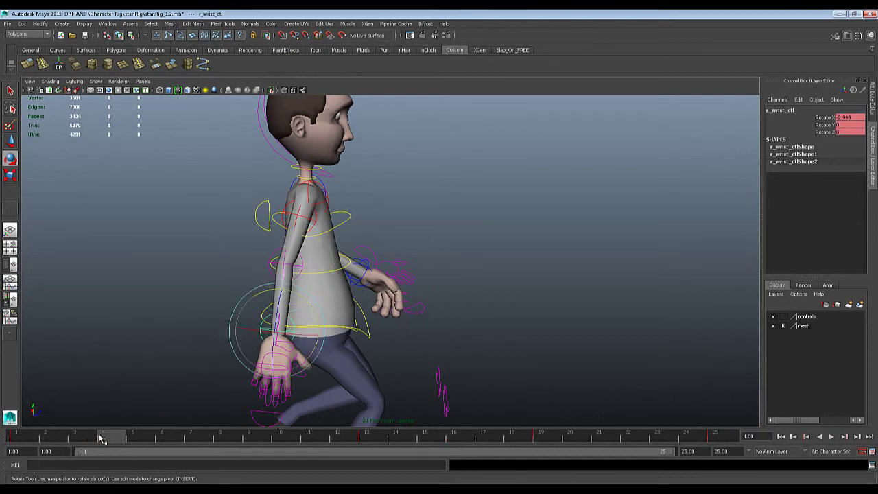
{"action": "left_click_drag", "start_coordinate": [100, 439], "coordinate": [191, 440]}
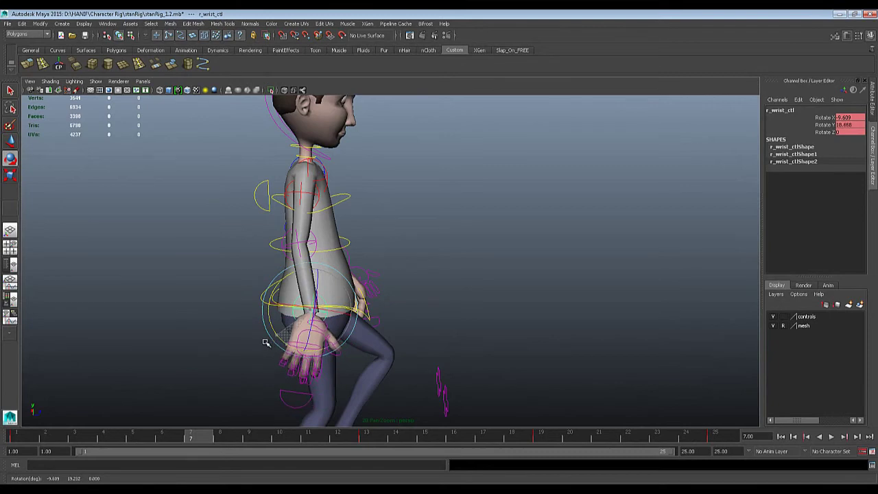
{"action": "key", "text": "alt+v"}
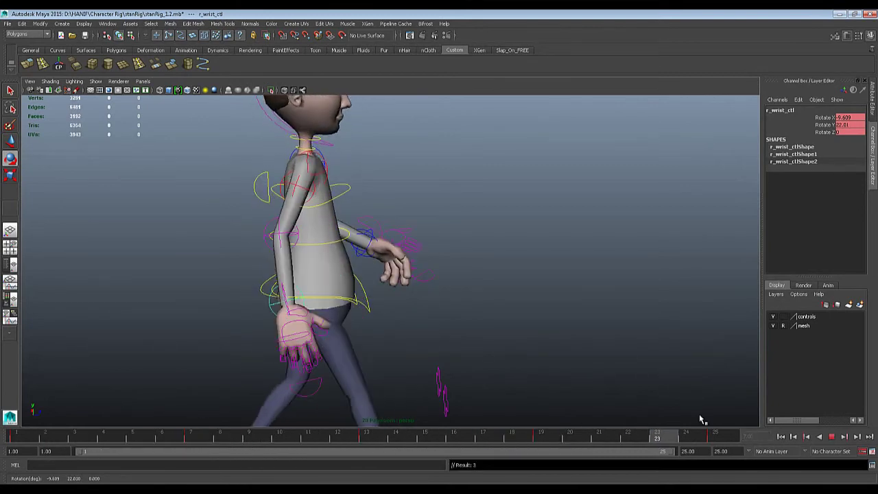
Step: Play back the walk cycle with NURBS curves hidden and examine the right hand's motion from the side and front
{"action": "key", "text": "alt+v"}
{"action": "key", "text": "q"}
{"action": "left_click", "coordinate": [832, 437]}
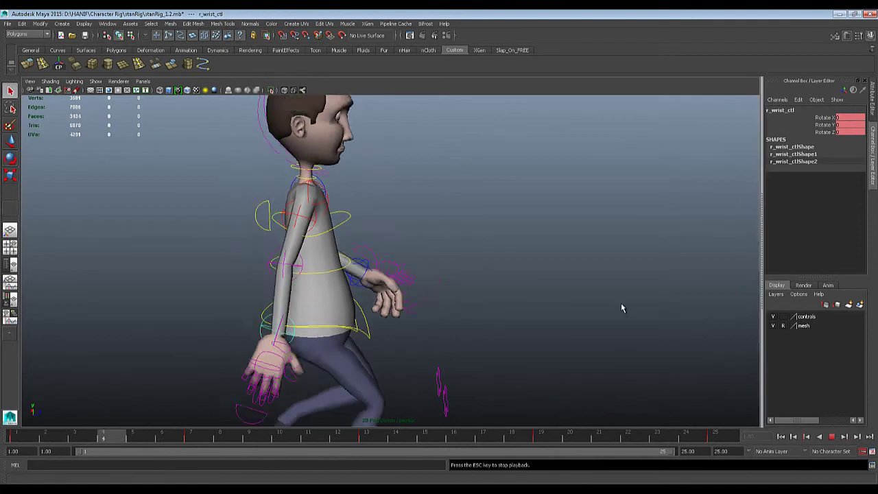
{"action": "scroll", "coordinate": [546, 272], "scroll_direction": "down", "scroll_amount": 5}
{"action": "left_click_drag", "start_coordinate": [544, 273], "coordinate": [741, 295], "text": "alt"}
{"action": "scroll", "coordinate": [616, 286], "scroll_direction": "up", "scroll_amount": 4}
{"action": "left_click", "coordinate": [96, 81]}
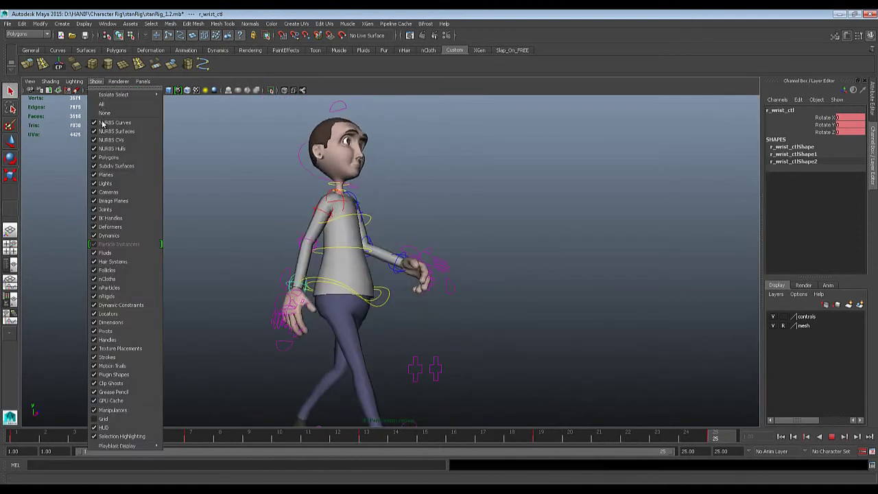
{"action": "left_click", "coordinate": [116, 125]}
{"action": "left_click_drag", "start_coordinate": [227, 201], "coordinate": [588, 345], "text": "alt"}
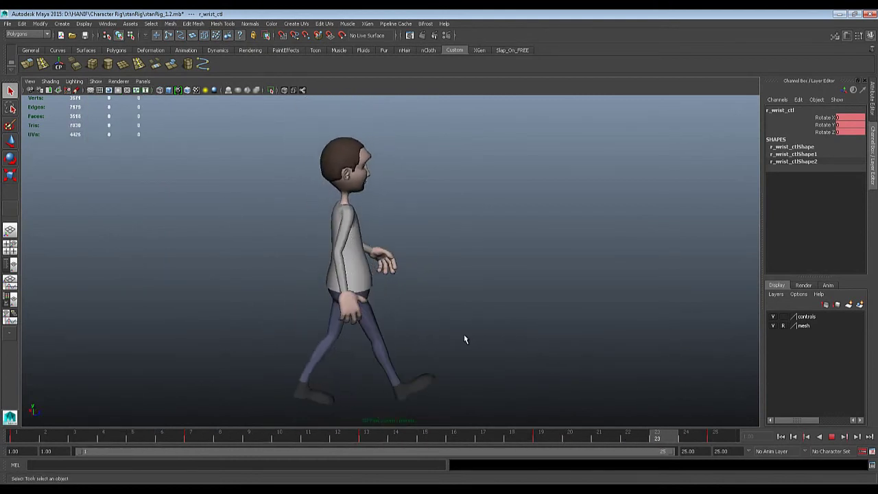
{"action": "left_click", "coordinate": [833, 438]}
{"action": "left_click_drag", "start_coordinate": [105, 425], "coordinate": [54, 422]}
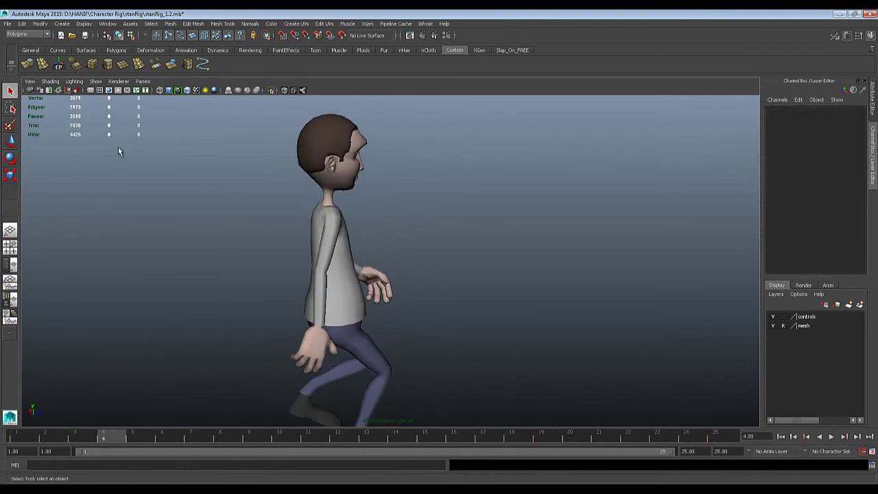
Step: Show the NURBS curves again and rotate the right wrist control to about 32.7 in Y at frame 7
{"action": "left_click", "coordinate": [94, 82]}
{"action": "left_click", "coordinate": [109, 127]}
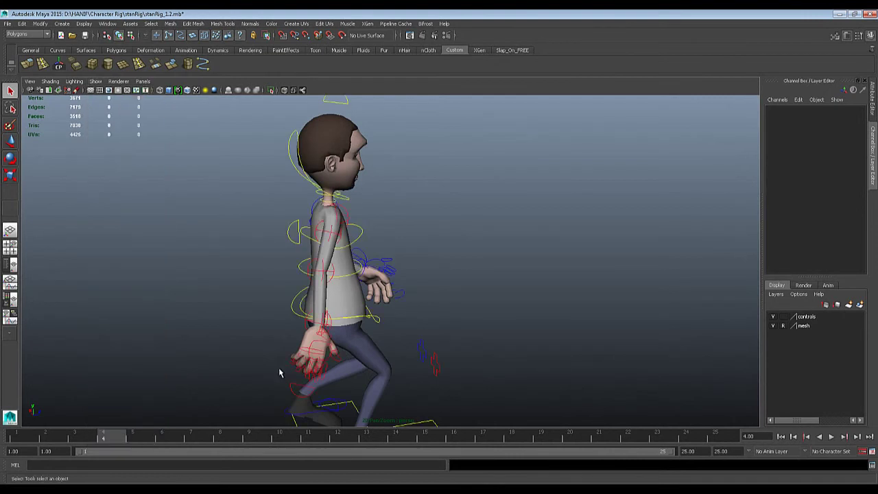
{"action": "left_click", "coordinate": [306, 328]}
{"action": "key", "text": "alt+v"}
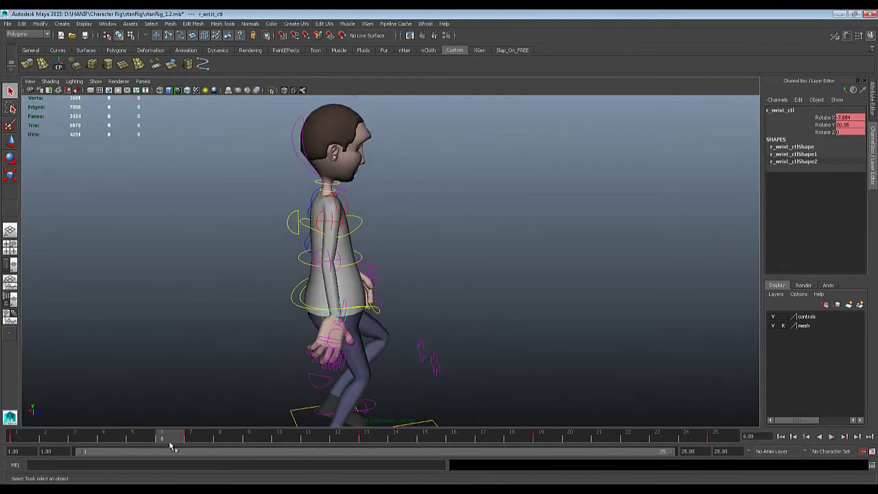
{"action": "key", "text": "alt+v"}
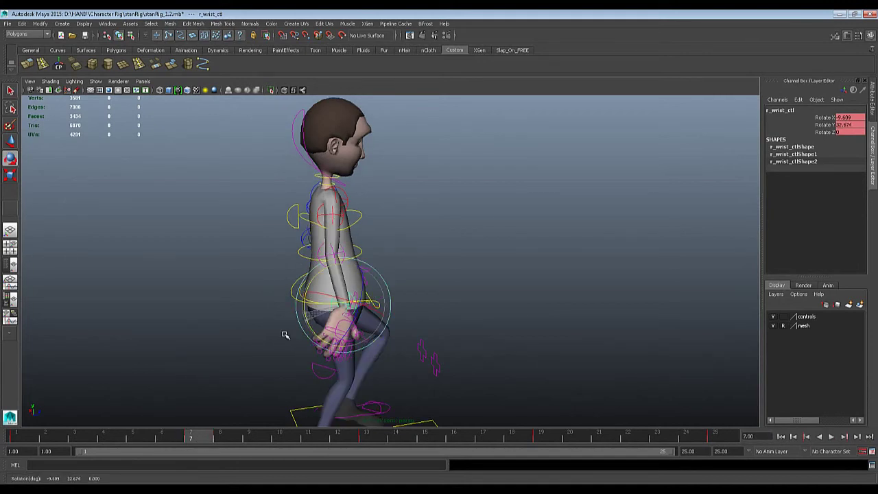
{"action": "key", "text": "alt+v"}
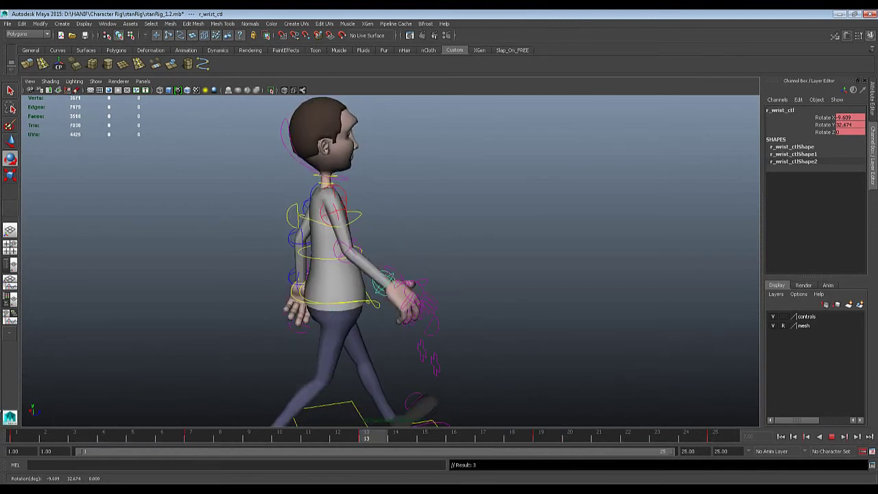
Step: Hide the NURBS curves and review the looping arm swing from the front and both sides
{"action": "key", "text": "alt+v"}
{"action": "left_click", "coordinate": [831, 437]}
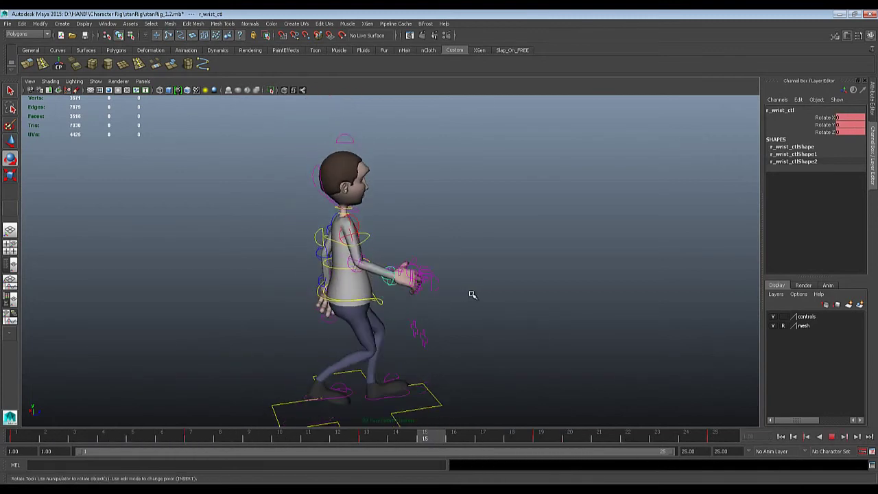
{"action": "left_click_drag", "start_coordinate": [501, 310], "coordinate": [527, 304], "text": "alt"}
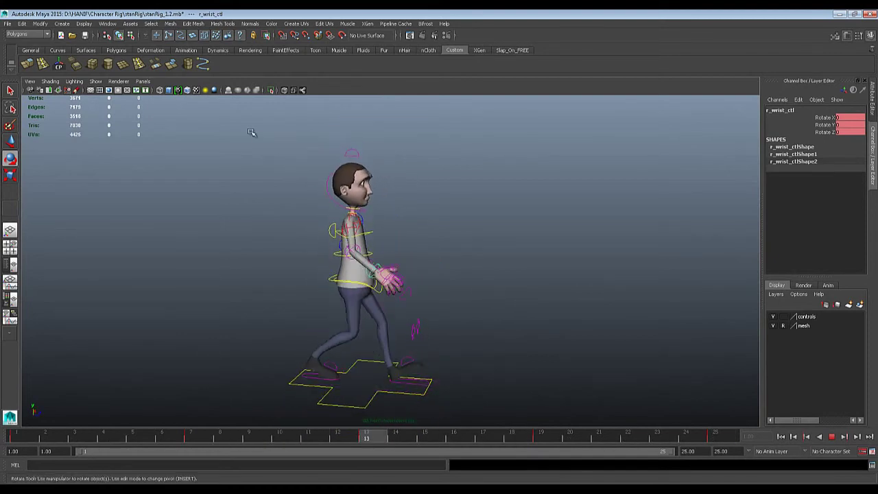
{"action": "left_click", "coordinate": [96, 81]}
{"action": "left_click", "coordinate": [120, 118]}
{"action": "key", "text": "f"}
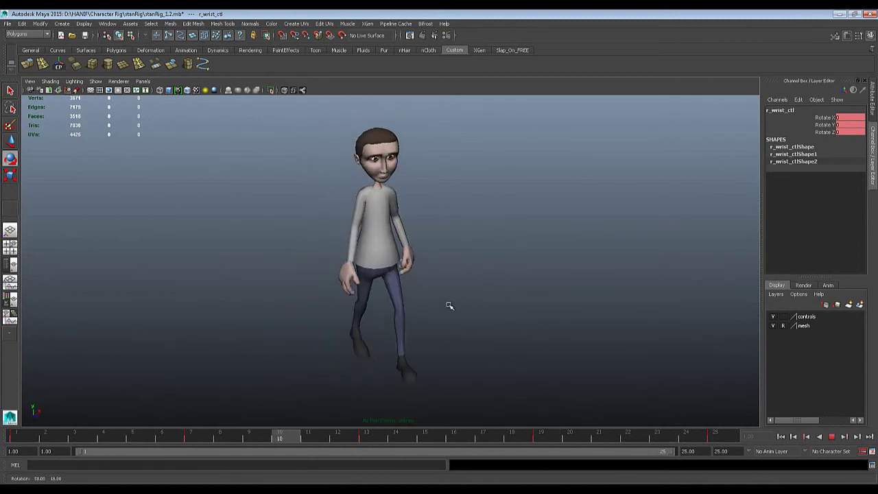
{"action": "left_click_drag", "start_coordinate": [449, 306], "coordinate": [501, 297], "text": "alt"}
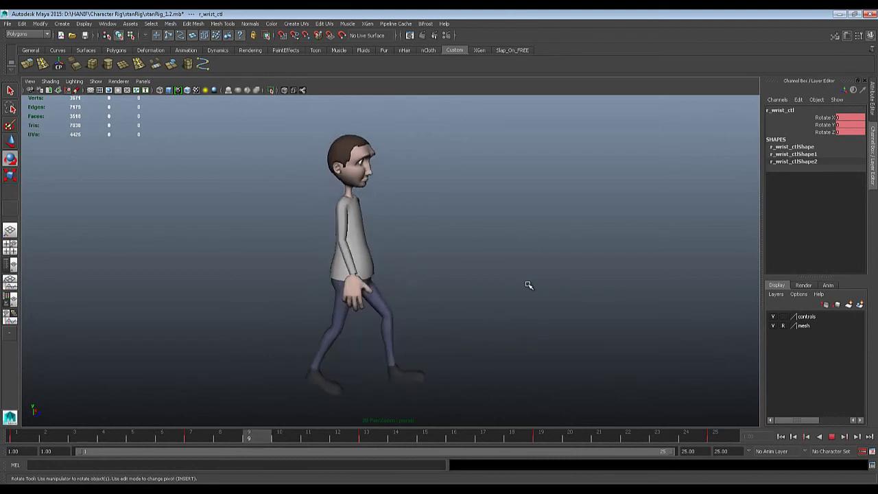
{"action": "left_click_drag", "start_coordinate": [513, 292], "coordinate": [381, 298], "text": "alt"}
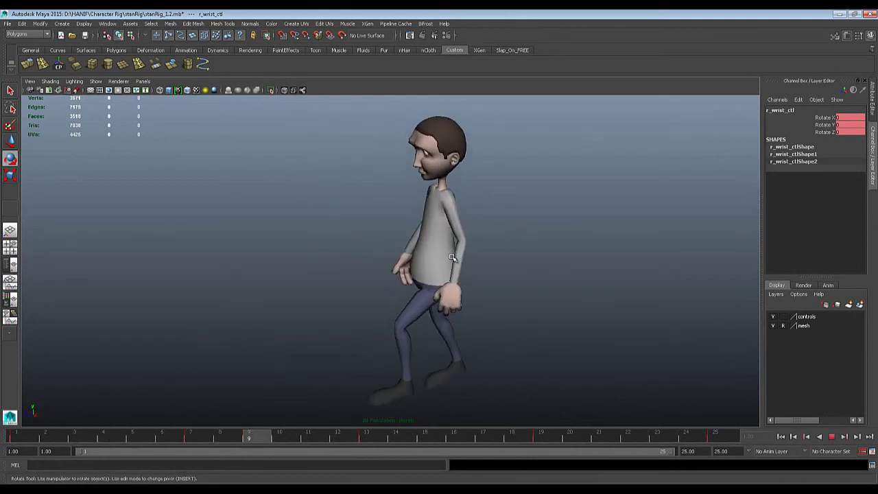
{"action": "left_click_drag", "start_coordinate": [452, 257], "coordinate": [537, 312], "text": "alt"}
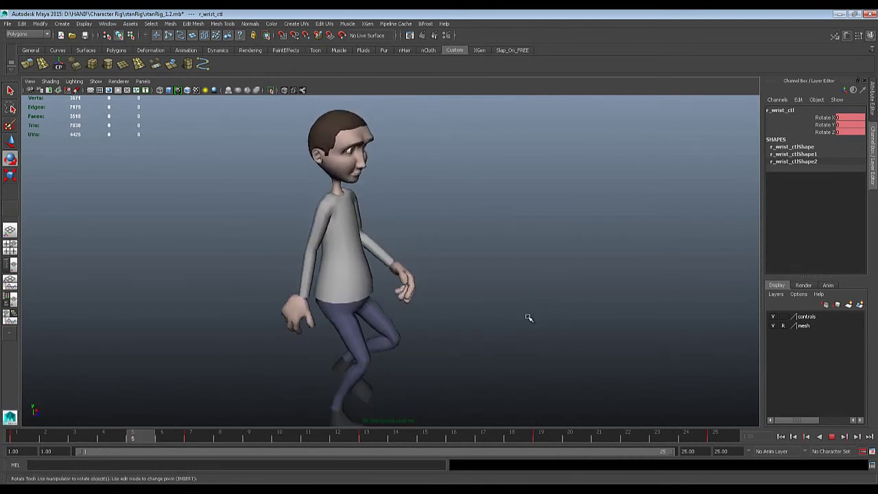
{"action": "left_click_drag", "start_coordinate": [449, 323], "coordinate": [406, 324], "text": "alt"}
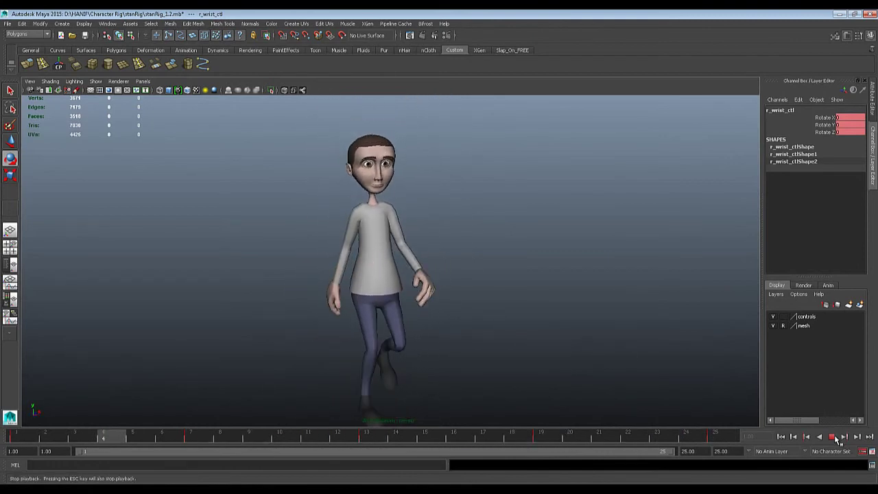
{"action": "left_click", "coordinate": [832, 437]}
Step: Compare the character's arm poses at frames 25 and 1 from front and side views
{"action": "left_click_drag", "start_coordinate": [110, 441], "coordinate": [746, 385]}
{"action": "scroll", "coordinate": [446, 313], "scroll_direction": "up", "scroll_amount": 2}
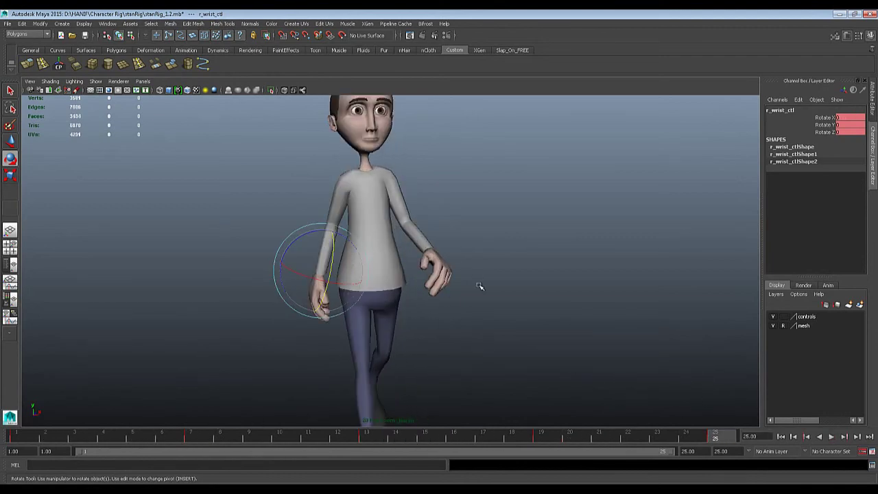
{"action": "left_click_drag", "start_coordinate": [480, 286], "coordinate": [480, 248], "text": "alt"}
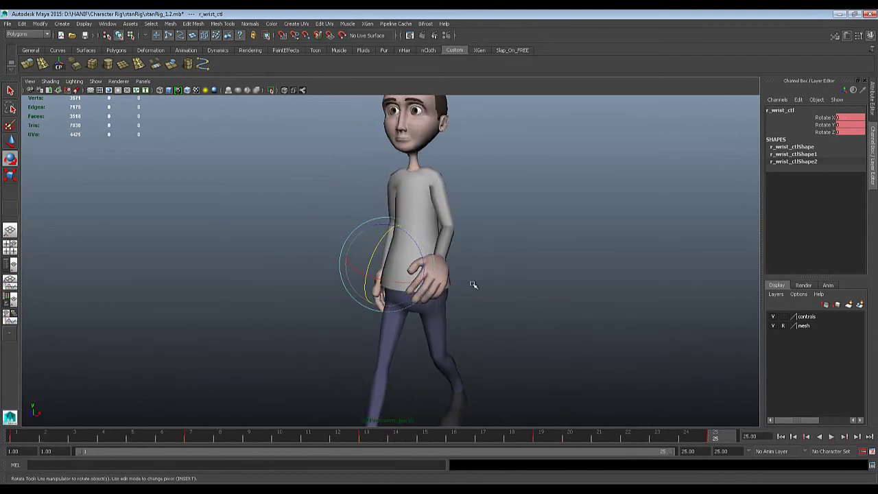
{"action": "left_click_drag", "start_coordinate": [472, 285], "coordinate": [412, 295], "text": "alt"}
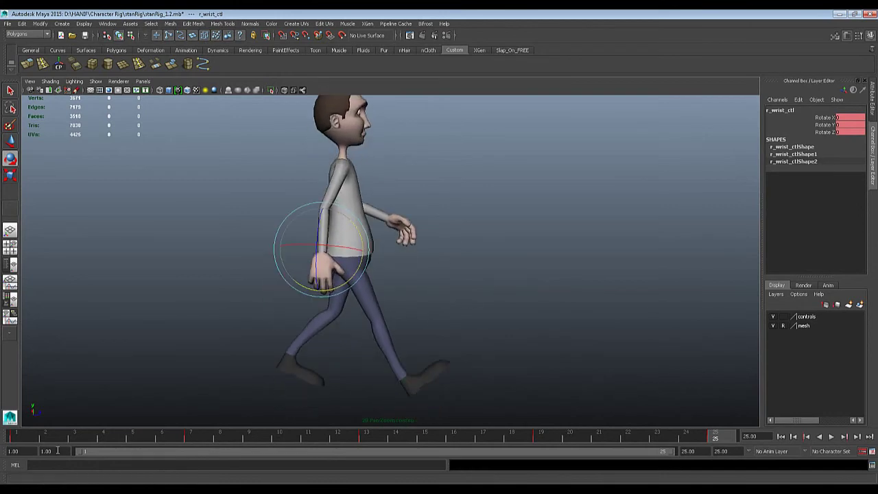
{"action": "left_click_drag", "start_coordinate": [563, 324], "coordinate": [503, 344], "text": "alt"}
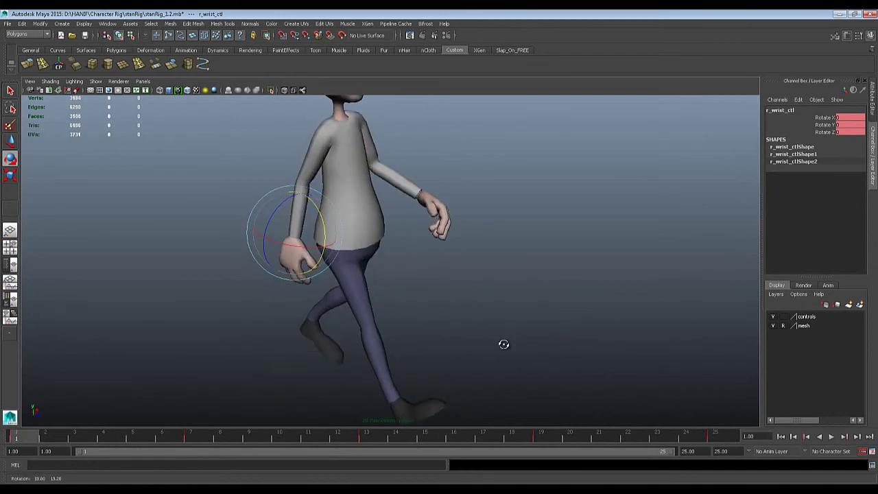
{"action": "left_click_drag", "start_coordinate": [468, 284], "coordinate": [325, 290], "text": "alt"}
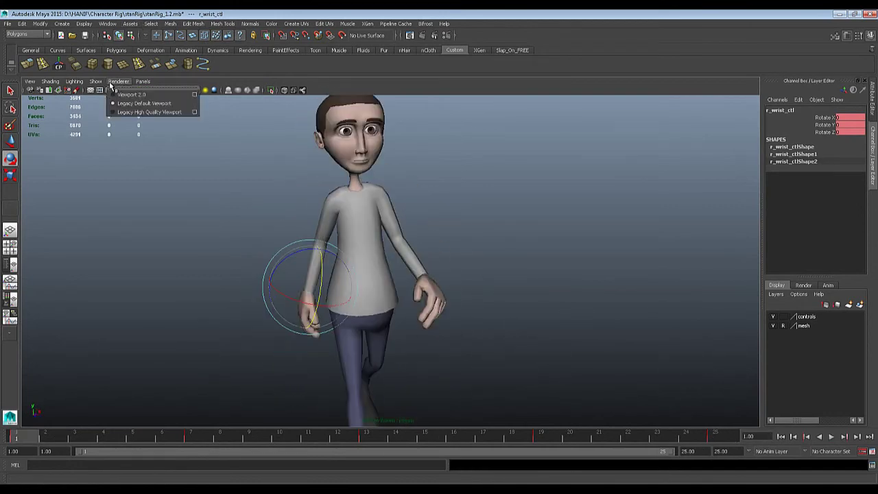
Step: Display the NURBS curves again and select the two spine controls on the torso
{"action": "left_click", "coordinate": [94, 82]}
{"action": "left_click", "coordinate": [103, 124]}
{"action": "right_click_drag", "start_coordinate": [262, 221], "coordinate": [298, 238], "text": "alt"}
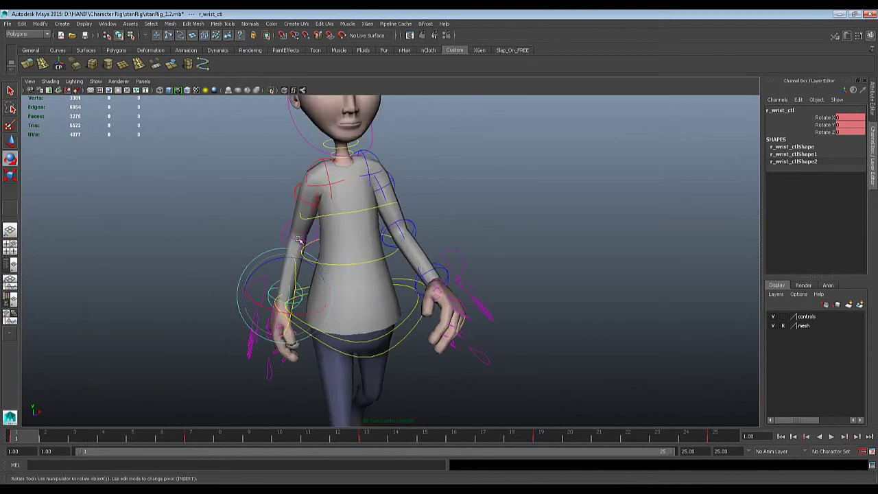
{"action": "left_click", "coordinate": [354, 267]}
Step: Play and scrub the walk cycle from the front to examine the torso's motion between frames 1, 13 and 25
{"action": "key", "text": "alt+v"}
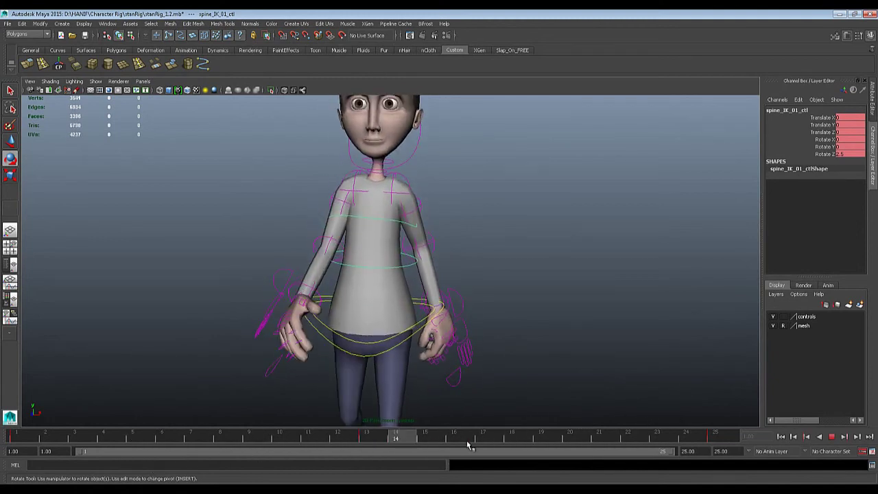
{"action": "scroll", "coordinate": [461, 273], "scroll_direction": "down", "scroll_amount": 3}
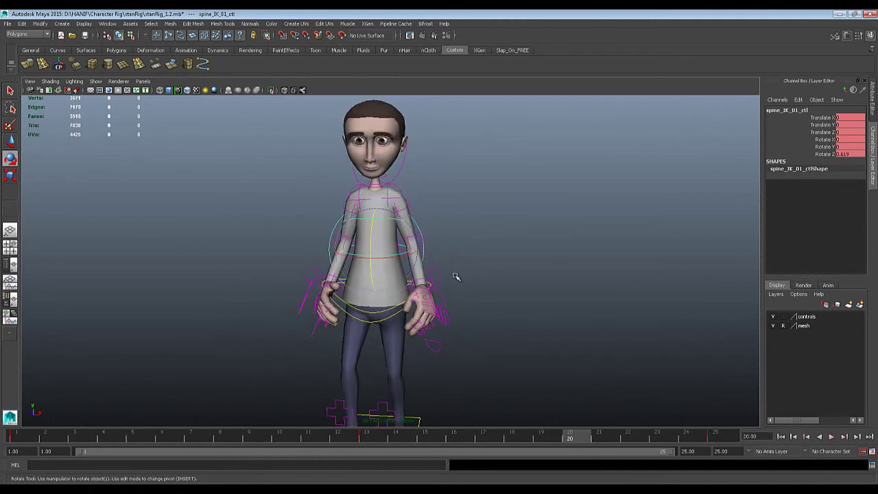
{"action": "middle_click_drag", "start_coordinate": [455, 274], "coordinate": [481, 264], "text": "alt"}
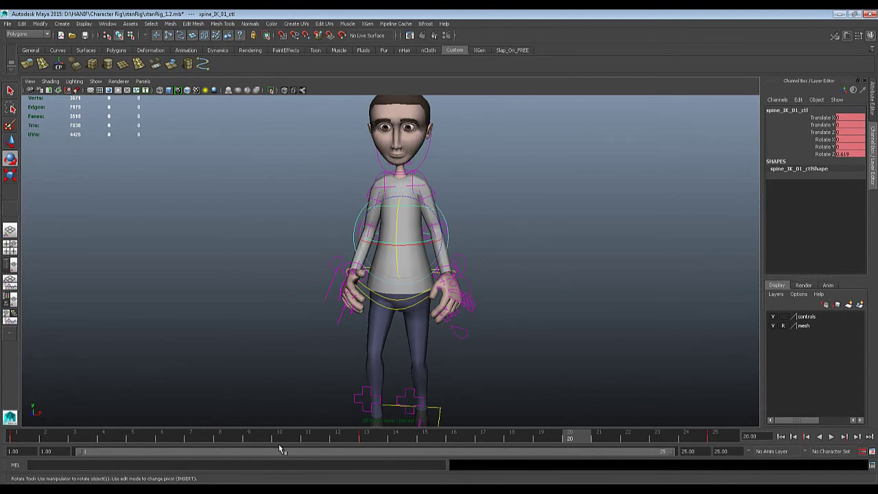
{"action": "left_click_drag", "start_coordinate": [248, 440], "coordinate": [17, 437]}
{"action": "key", "text": "q"}
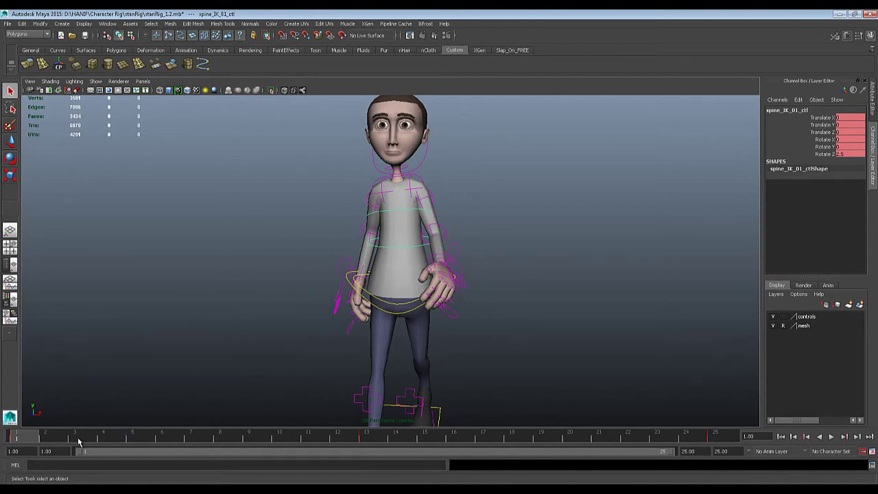
{"action": "key", "text": "alt+v"}
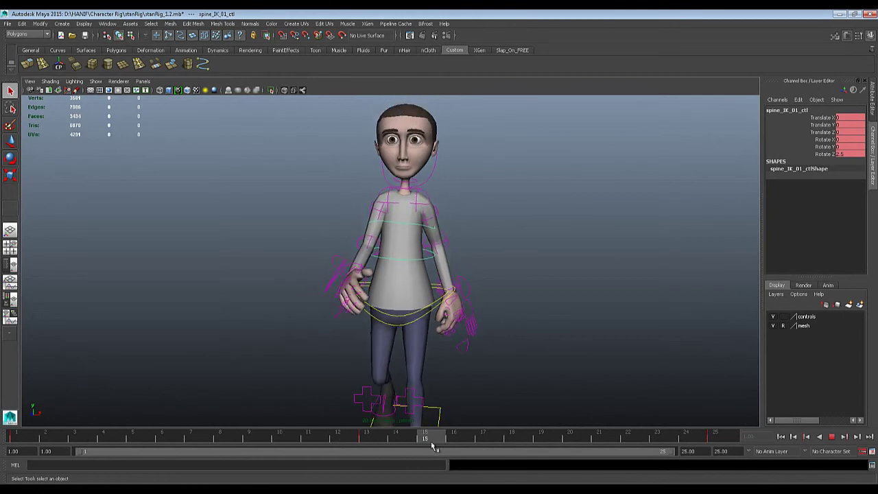
{"action": "key", "text": "alt+v"}
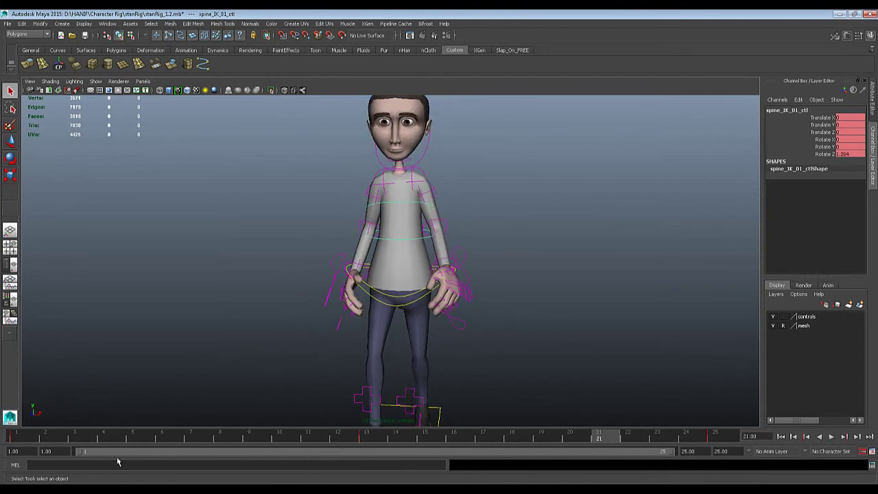
{"action": "key", "text": "alt+v"}
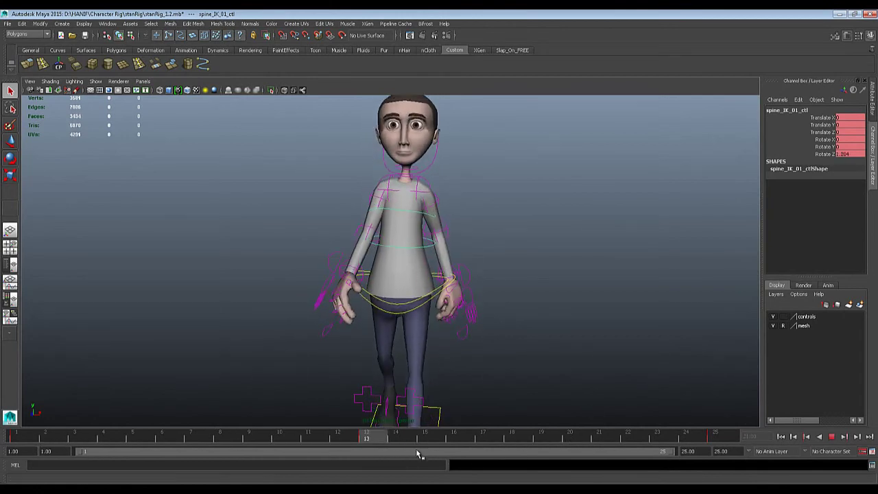
{"action": "key", "text": "alt+v"}
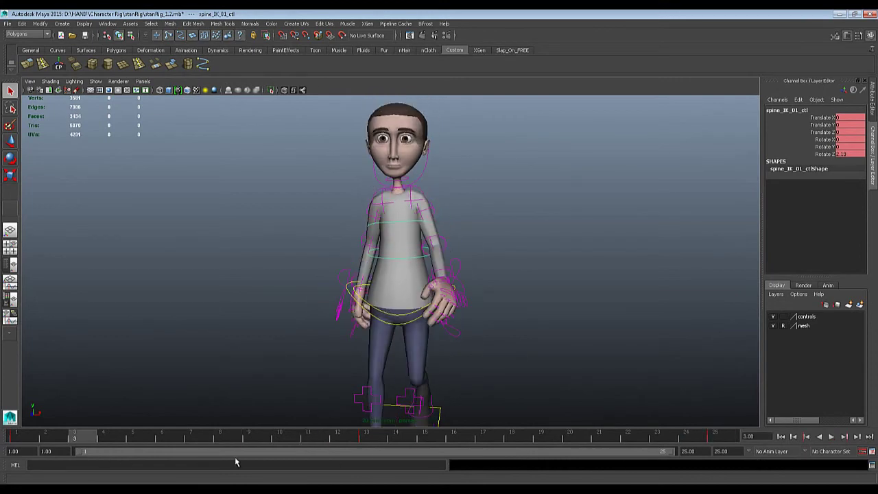
{"action": "key", "text": "alt+v"}
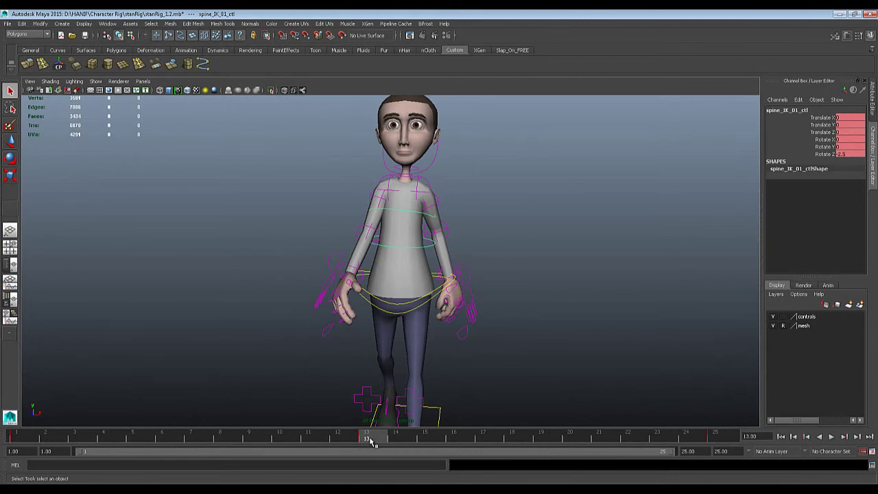
Step: Rotate the upper spine control further about Z and key it at frames 16 and 4 so the chest overlaps the lower torso
{"action": "left_click", "coordinate": [415, 216]}
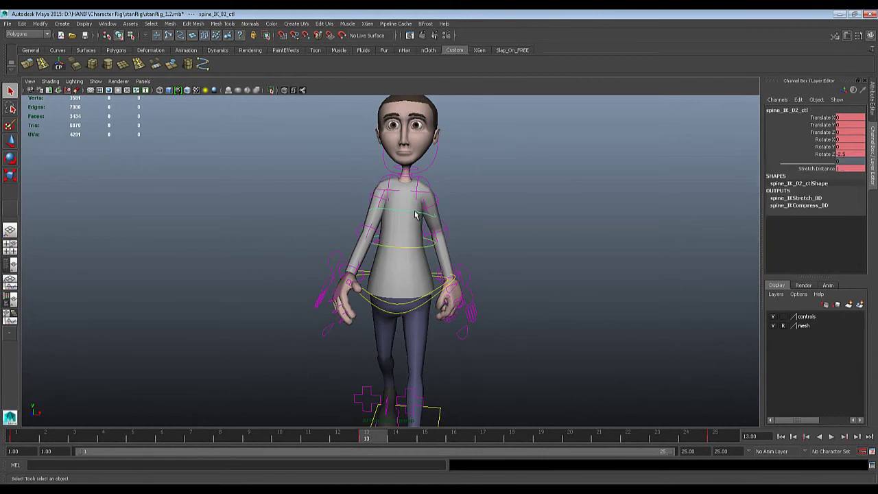
{"action": "right_click", "coordinate": [365, 437]}
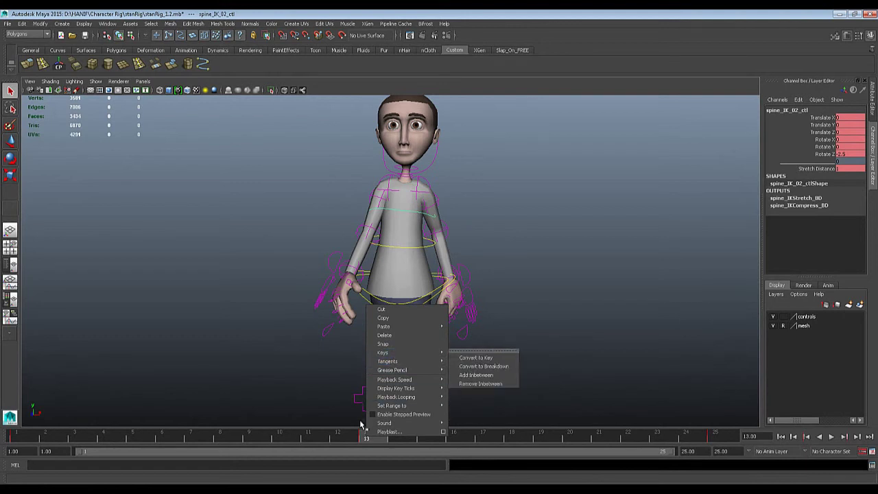
{"action": "left_click", "coordinate": [364, 440]}
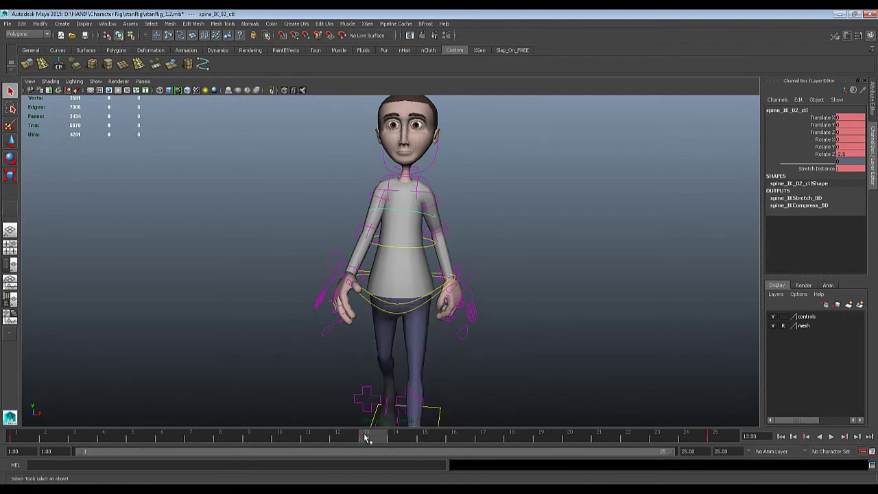
{"action": "key", "text": "alt+v"}
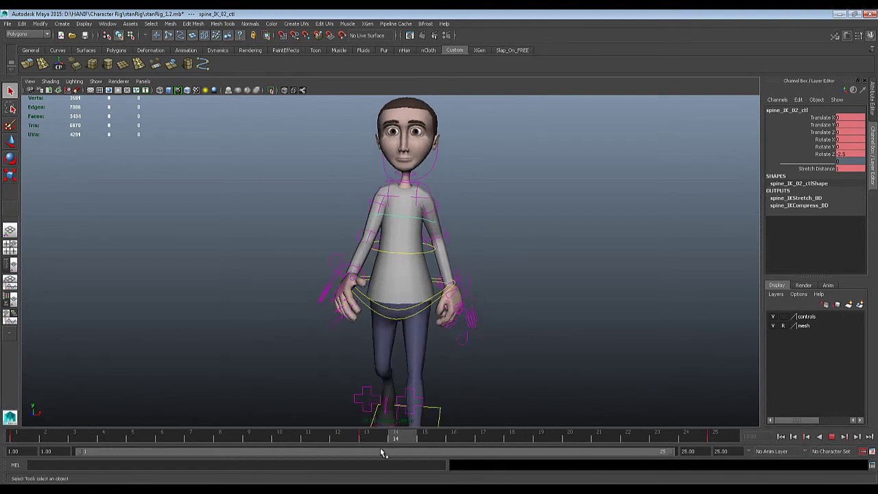
{"action": "key", "text": "alt+v"}
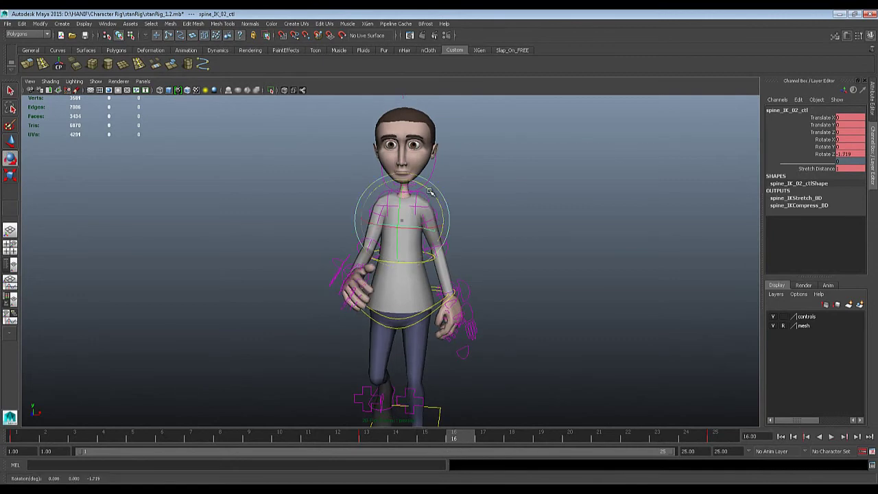
{"action": "left_click_drag", "start_coordinate": [430, 192], "coordinate": [436, 197]}
{"action": "key", "text": "s"}
{"action": "left_click_drag", "start_coordinate": [384, 439], "coordinate": [2, 445]}
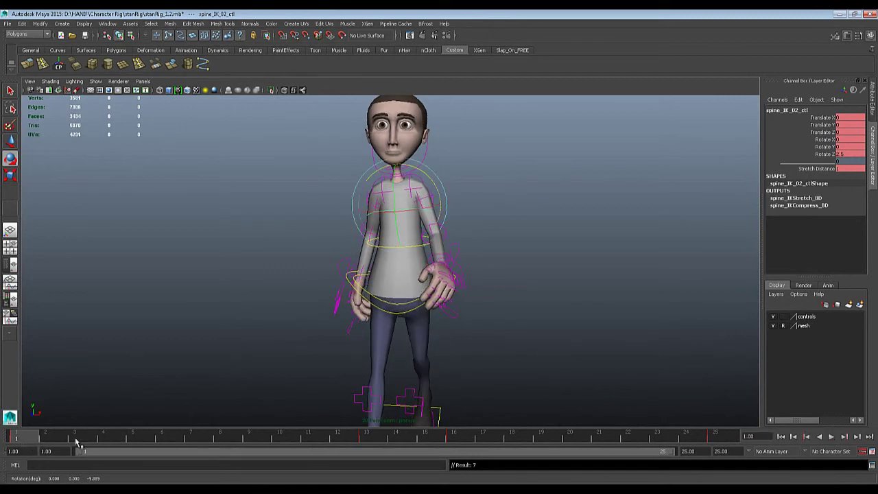
{"action": "key", "text": "alt+v"}
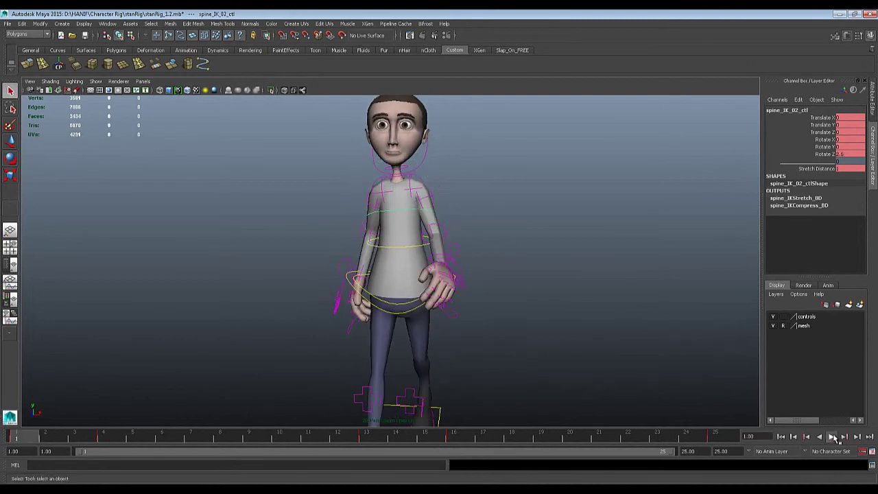
Step: Hide the NURBS curves and review the looping walk cycle's torso sway from front and angled views
{"action": "left_click", "coordinate": [834, 437]}
{"action": "scroll", "coordinate": [626, 306], "scroll_direction": "down", "scroll_amount": 3}
{"action": "left_click_drag", "start_coordinate": [626, 306], "coordinate": [707, 310], "text": "alt"}
{"action": "right_click_drag", "start_coordinate": [420, 302], "coordinate": [497, 324], "text": "alt"}
{"action": "left_click_drag", "start_coordinate": [497, 324], "coordinate": [439, 339], "text": "alt"}
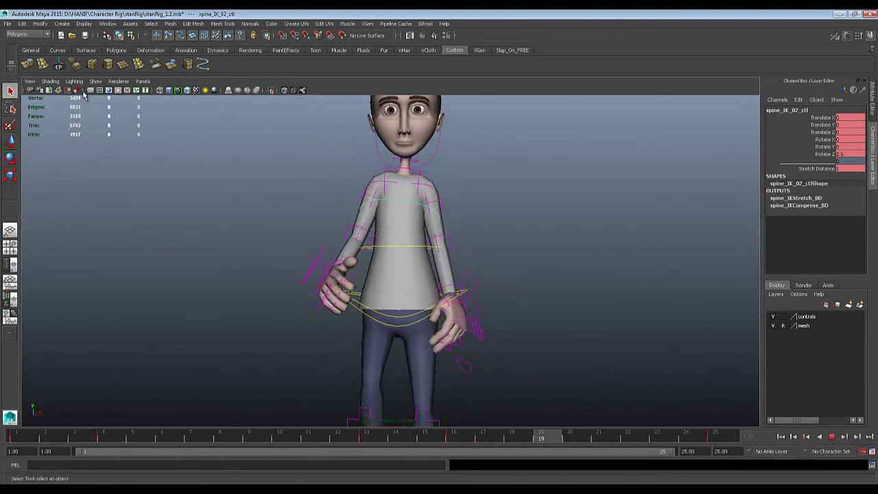
{"action": "left_click", "coordinate": [96, 81]}
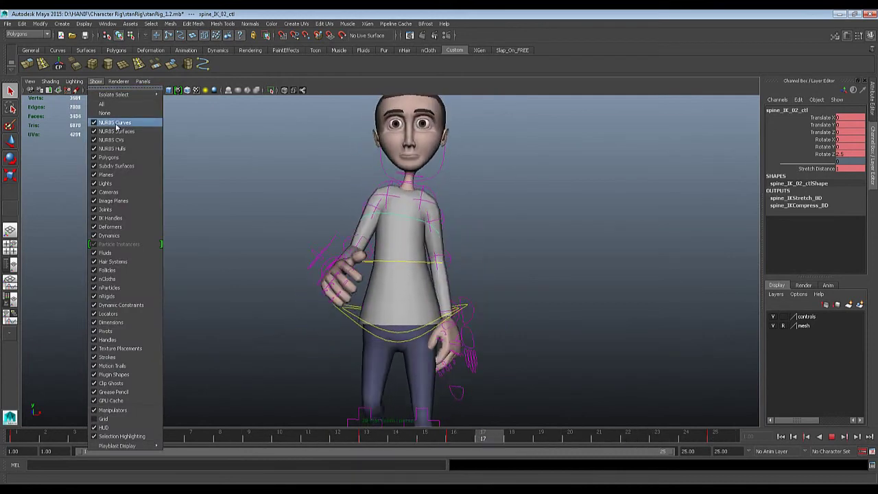
{"action": "left_click", "coordinate": [115, 123]}
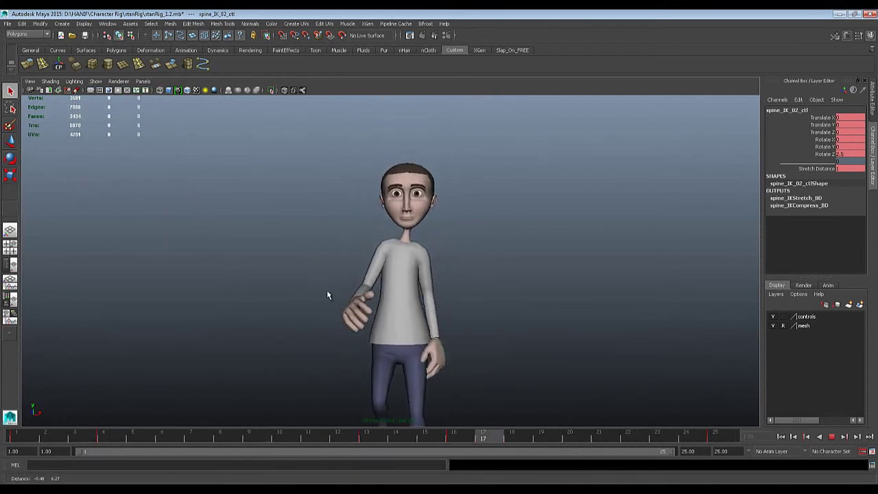
{"action": "left_click_drag", "start_coordinate": [474, 269], "coordinate": [437, 289], "text": "alt"}
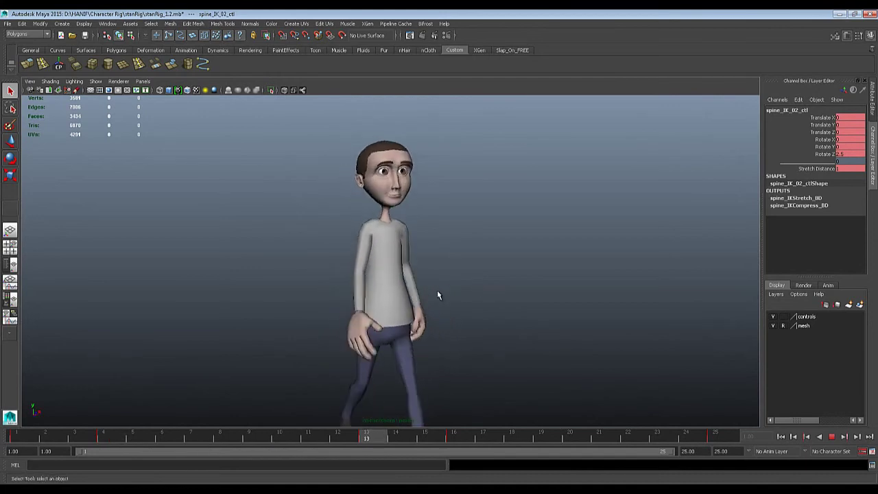
{"action": "left_click", "coordinate": [190, 438]}
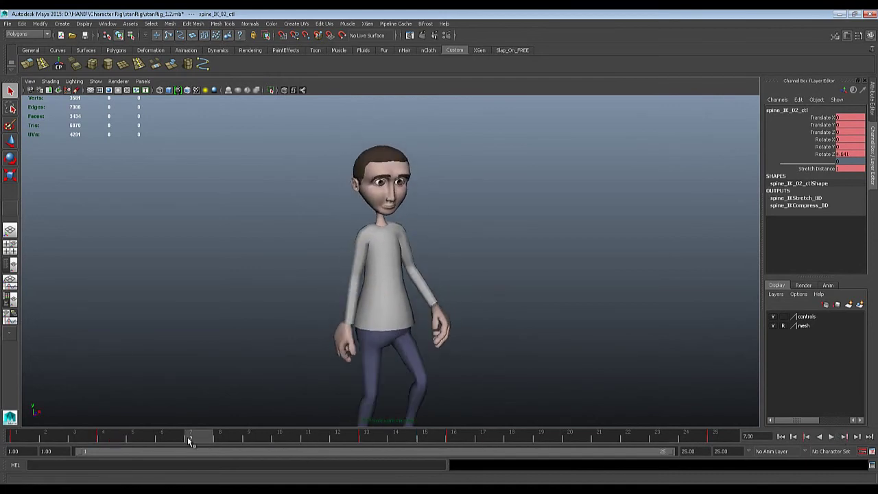
{"action": "left_click_drag", "start_coordinate": [188, 438], "coordinate": [83, 432]}
{"action": "scroll", "coordinate": [150, 141], "scroll_direction": "up", "scroll_amount": 3}
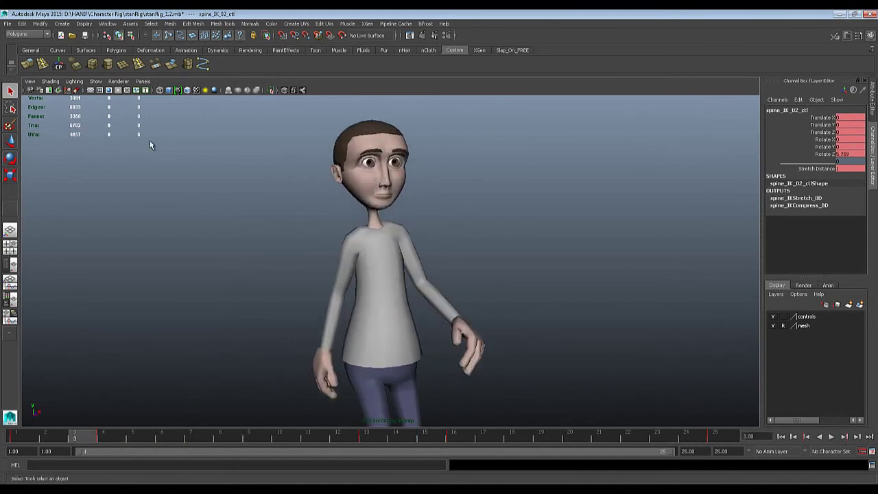
Step: Display the NURBS curves again and set Bend 1 of the right thumb control to 0.8
{"action": "left_click", "coordinate": [98, 82]}
{"action": "left_click", "coordinate": [113, 121]}
{"action": "right_click_drag", "start_coordinate": [155, 229], "coordinate": [274, 247], "text": "alt"}
{"action": "middle_click_drag", "start_coordinate": [266, 384], "coordinate": [284, 310], "text": "alt"}
{"action": "left_click_drag", "start_coordinate": [285, 309], "coordinate": [303, 315], "text": "alt"}
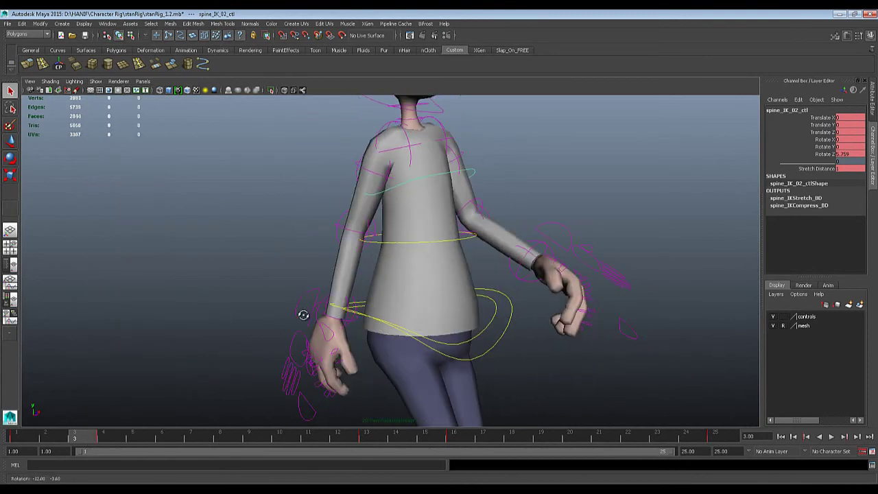
{"action": "left_click", "coordinate": [295, 341]}
{"action": "middle_click_drag", "start_coordinate": [297, 365], "coordinate": [320, 308], "text": "alt"}
{"action": "scroll", "coordinate": [322, 313], "scroll_direction": "up", "scroll_amount": 3}
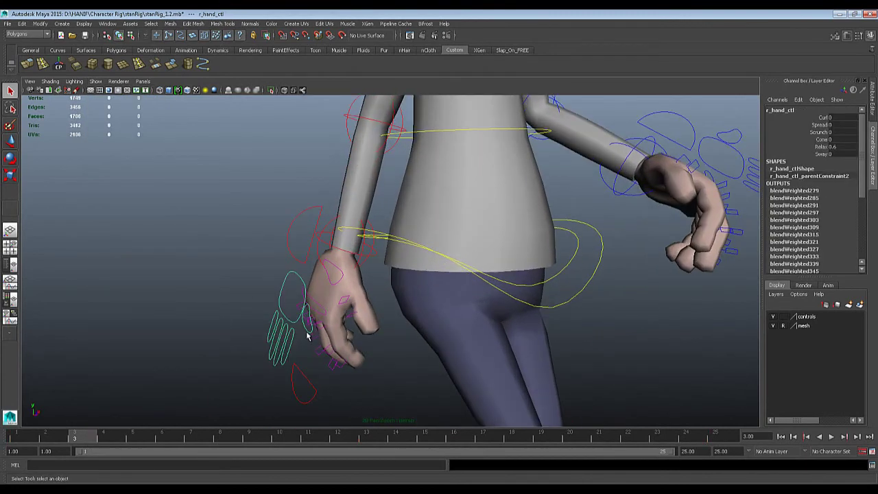
{"action": "left_click", "coordinate": [308, 331]}
{"action": "left_click_drag", "start_coordinate": [312, 363], "coordinate": [340, 362], "text": "alt"}
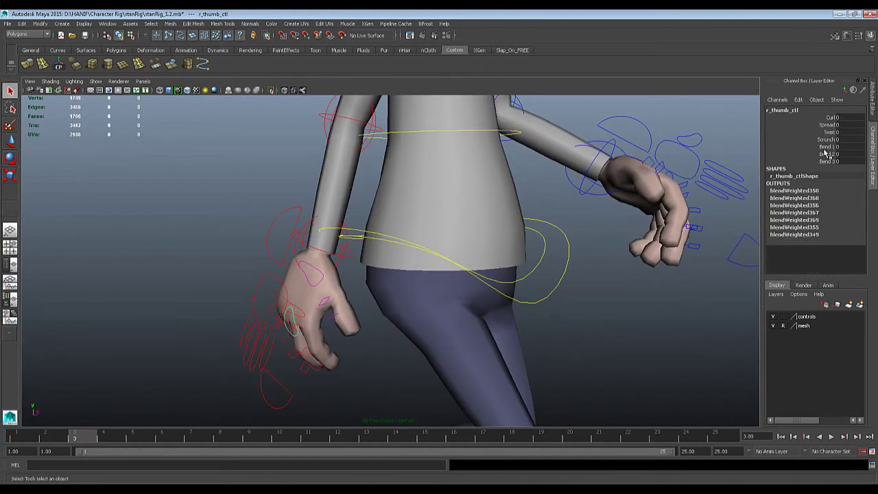
{"action": "left_click_drag", "start_coordinate": [592, 257], "coordinate": [605, 259], "text": "alt"}
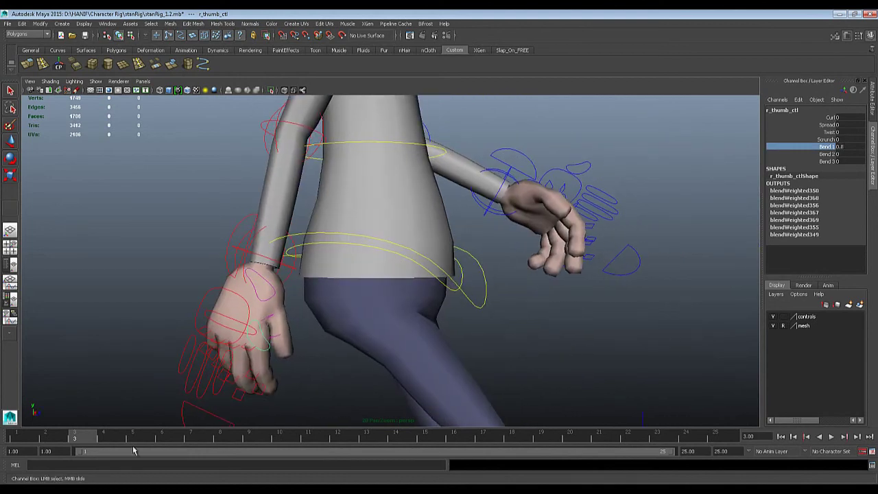
Step: Return to frame 1 and set Bend 1 of the left thumb control to 0.2
{"action": "left_click", "coordinate": [31, 439]}
{"action": "left_click_drag", "start_coordinate": [223, 436], "coordinate": [7, 445]}
{"action": "left_click_drag", "start_coordinate": [627, 238], "coordinate": [494, 249], "text": "alt"}
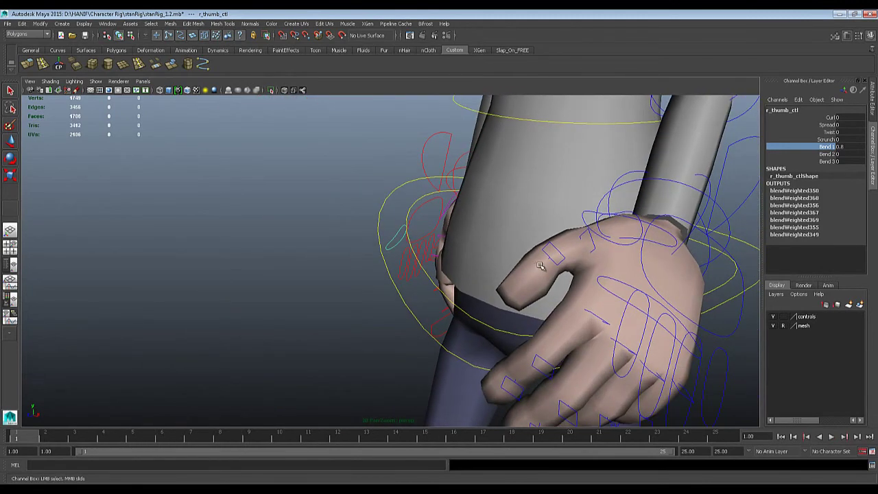
{"action": "left_click_drag", "start_coordinate": [537, 279], "coordinate": [693, 235], "text": "alt"}
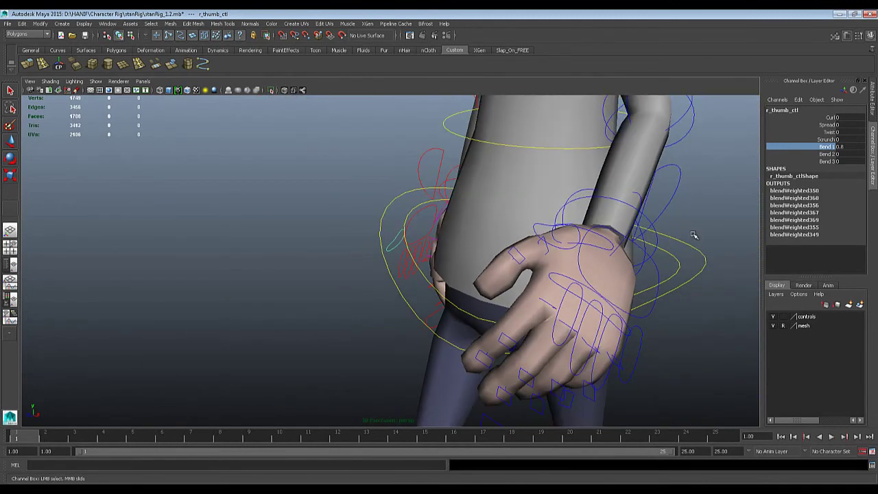
{"action": "left_click", "coordinate": [539, 235]}
{"action": "left_click", "coordinate": [826, 140]}
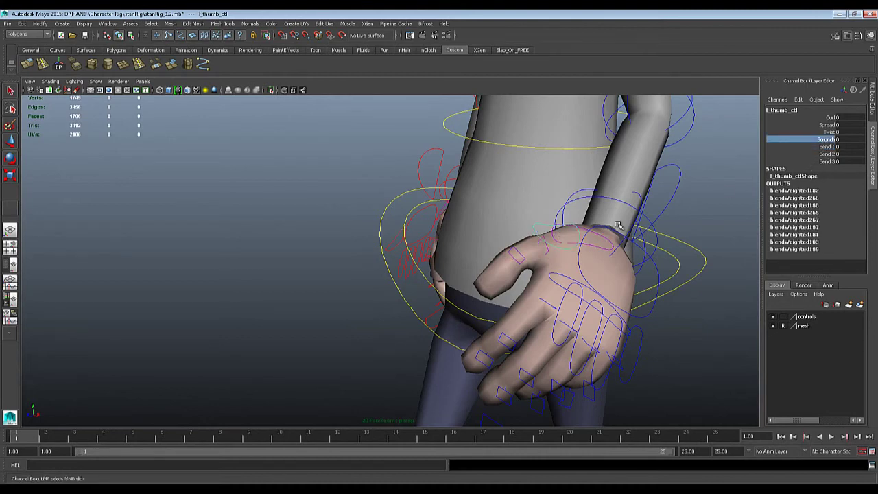
{"action": "middle_click_drag", "start_coordinate": [617, 224], "coordinate": [615, 223]}
{"action": "left_click", "coordinate": [828, 147]}
{"action": "middle_click_drag", "start_coordinate": [678, 197], "coordinate": [677, 197]}
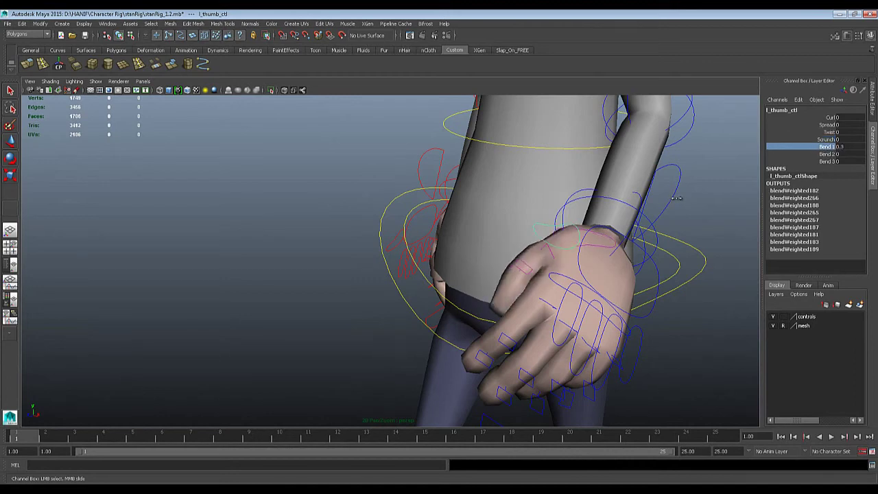
{"action": "left_click_drag", "start_coordinate": [676, 198], "coordinate": [590, 284], "text": "alt"}
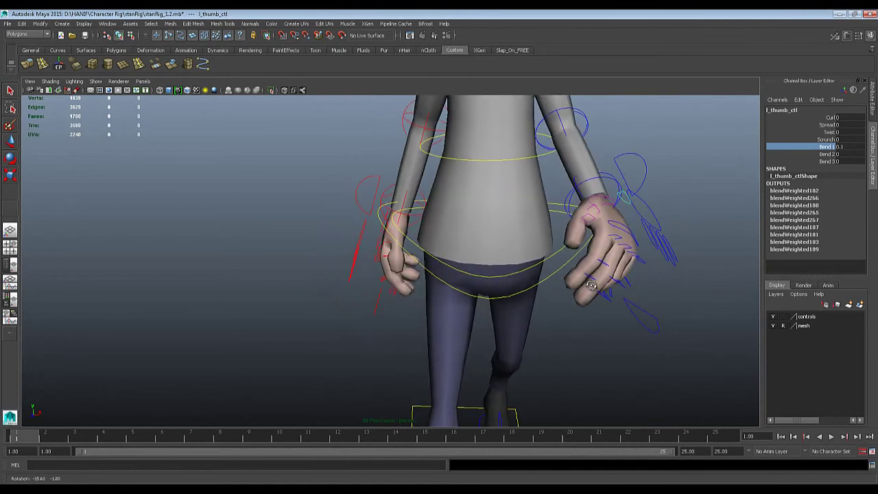
{"action": "middle_click_drag", "start_coordinate": [577, 304], "coordinate": [576, 304]}
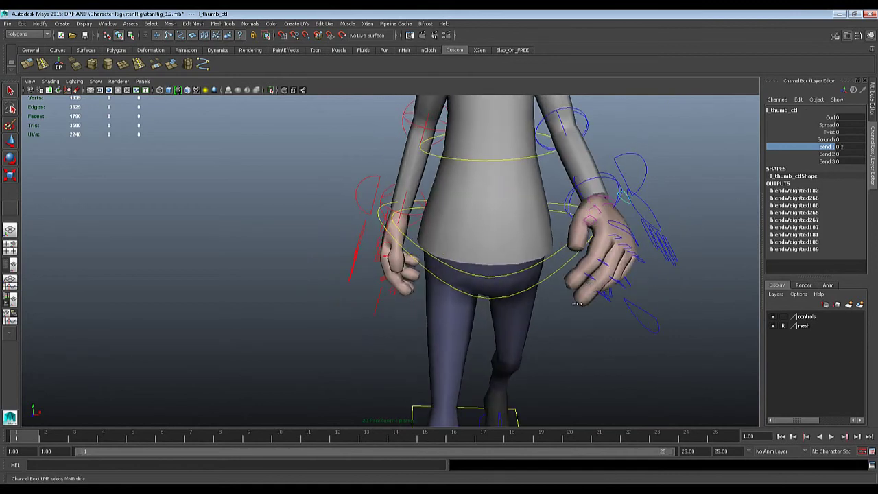
{"action": "right_click_drag", "start_coordinate": [549, 315], "coordinate": [539, 320], "text": "alt"}
{"action": "left_click_drag", "start_coordinate": [539, 320], "coordinate": [580, 316], "text": "alt"}
{"action": "right_click_drag", "start_coordinate": [580, 317], "coordinate": [548, 313], "text": "alt"}
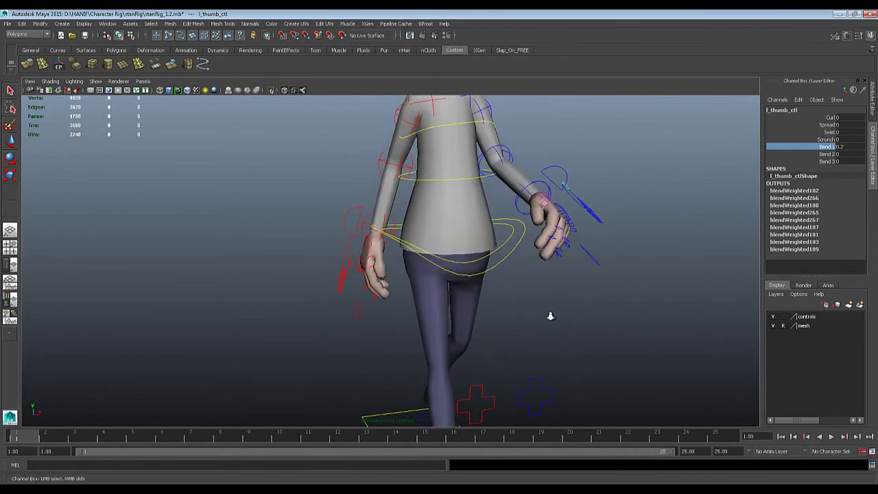
Step: Play the full walk cycle, hide the NURBS curves, and examine the character's posture and hand motion from the side
{"action": "left_click_drag", "start_coordinate": [549, 314], "coordinate": [370, 313], "text": "alt"}
{"action": "right_click_drag", "start_coordinate": [370, 313], "coordinate": [203, 363], "text": "alt"}
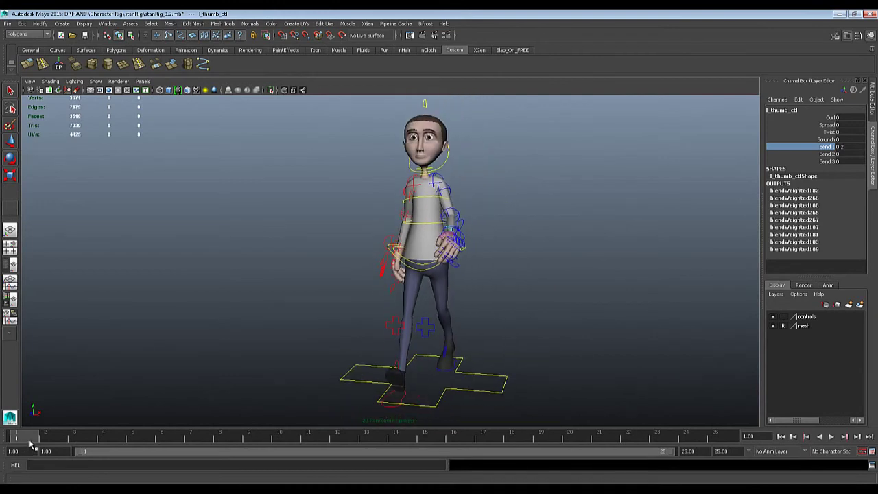
{"action": "left_click_drag", "start_coordinate": [30, 442], "coordinate": [785, 408]}
{"action": "left_click", "coordinate": [781, 434]}
{"action": "left_click", "coordinate": [830, 436]}
{"action": "mouse_move", "coordinate": [583, 302]}
{"action": "left_mouse_down", "text": "alt"}
{"action": "mouse_move", "coordinate": [636, 338]}
{"action": "mouse_move", "coordinate": [625, 343]}
{"action": "left_mouse_up", "text": "alt"}
{"action": "right_click_drag", "start_coordinate": [625, 343], "coordinate": [623, 343], "text": "alt"}
{"action": "mouse_move", "coordinate": [623, 343]}
{"action": "left_mouse_down", "text": "alt"}
{"action": "mouse_move", "coordinate": [592, 343]}
{"action": "mouse_move", "coordinate": [619, 347]}
{"action": "left_mouse_up", "text": "alt"}
{"action": "right_click_drag", "start_coordinate": [619, 347], "coordinate": [679, 376], "text": "alt"}
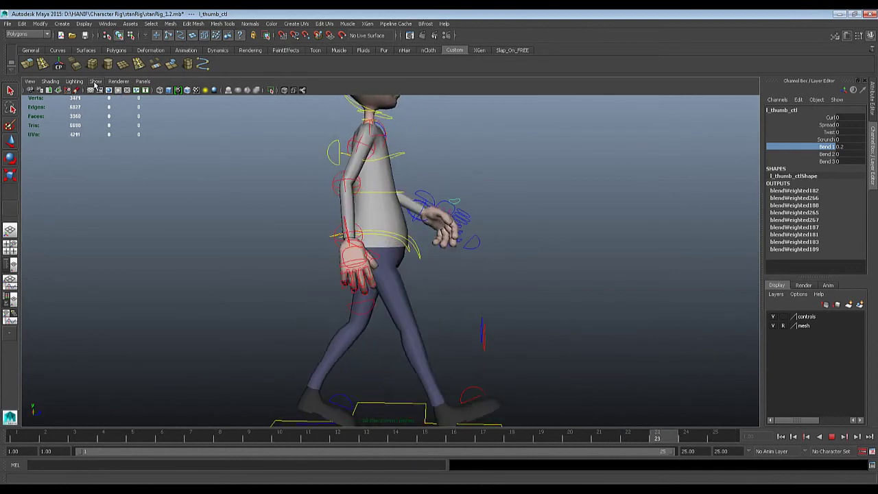
{"action": "left_click", "coordinate": [95, 81]}
{"action": "left_click", "coordinate": [107, 124]}
{"action": "left_click_drag", "start_coordinate": [494, 322], "coordinate": [478, 341], "text": "alt"}
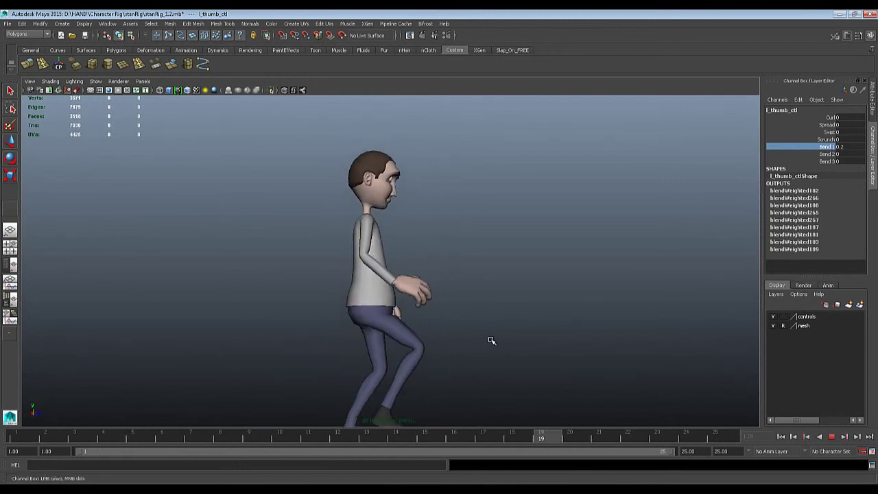
{"action": "left_click", "coordinate": [831, 437]}
{"action": "scroll", "coordinate": [443, 289], "scroll_direction": "up", "scroll_amount": 3}
{"action": "middle_click_drag", "start_coordinate": [442, 289], "coordinate": [419, 301], "text": "alt"}
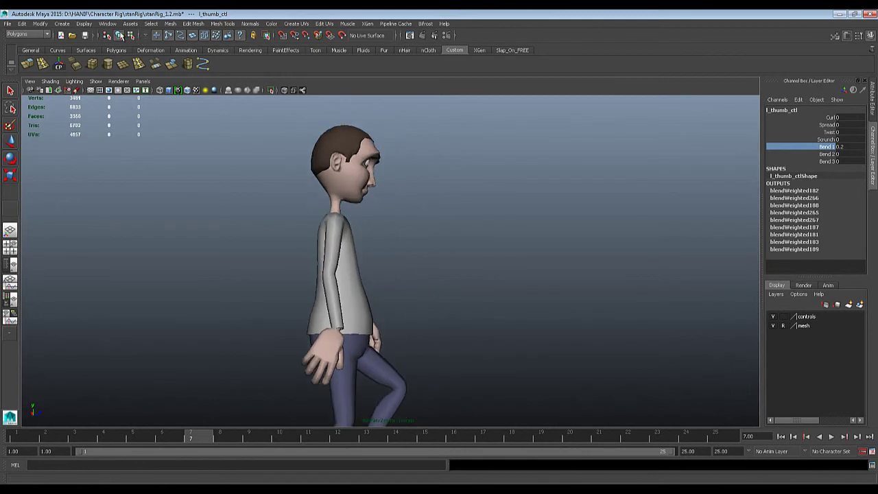
Step: Display the NURBS curves again and select the hips override control
{"action": "scroll", "coordinate": [149, 122], "scroll_direction": "down", "scroll_amount": 1}
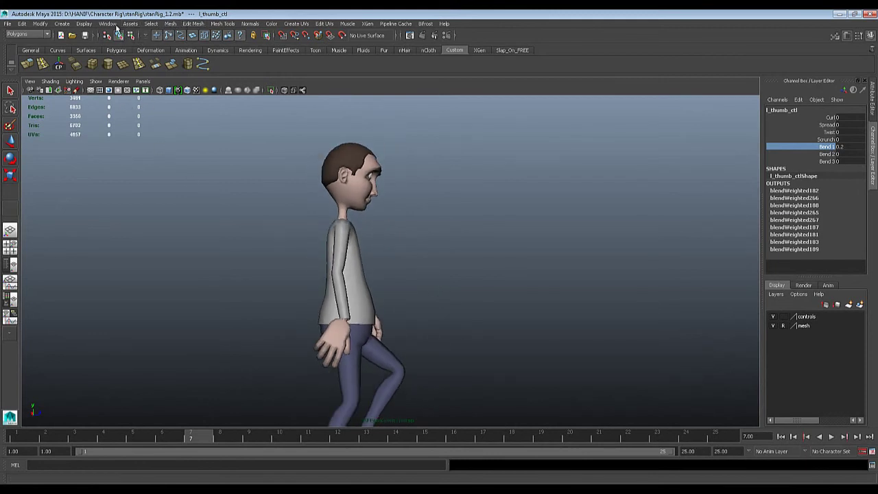
{"action": "left_click", "coordinate": [108, 24]}
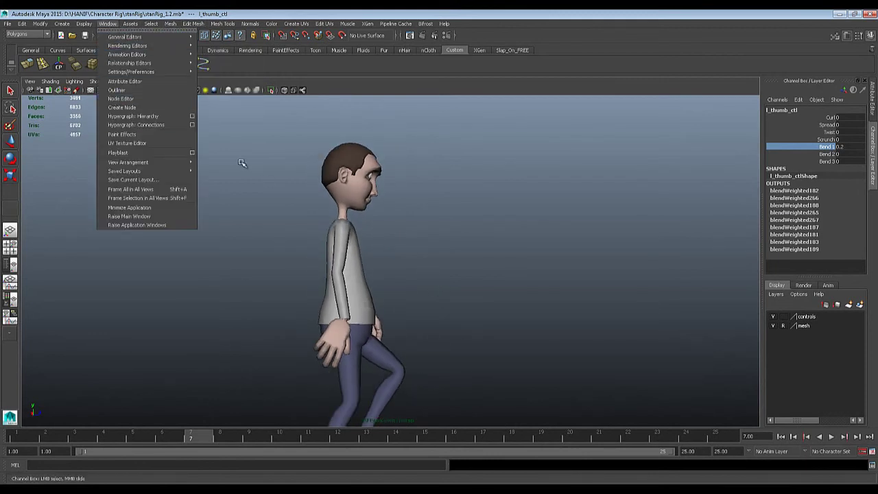
{"action": "left_click", "coordinate": [356, 303]}
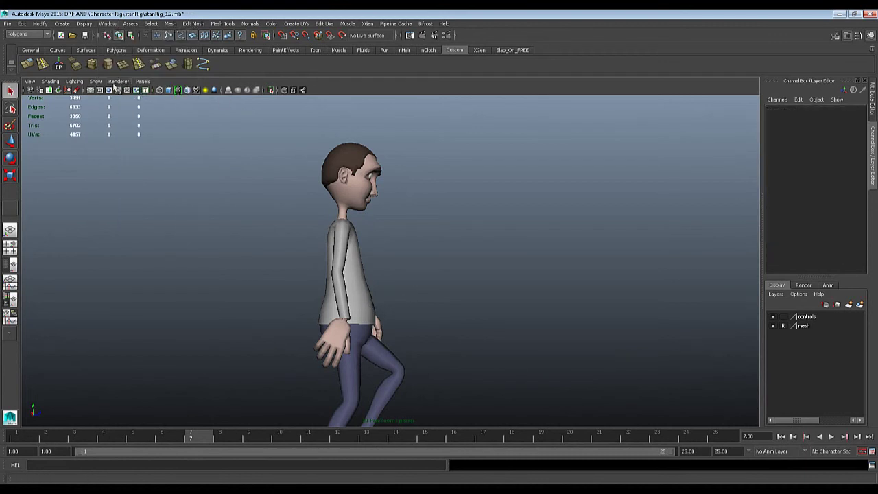
{"action": "left_click", "coordinate": [96, 81]}
{"action": "left_click", "coordinate": [110, 121]}
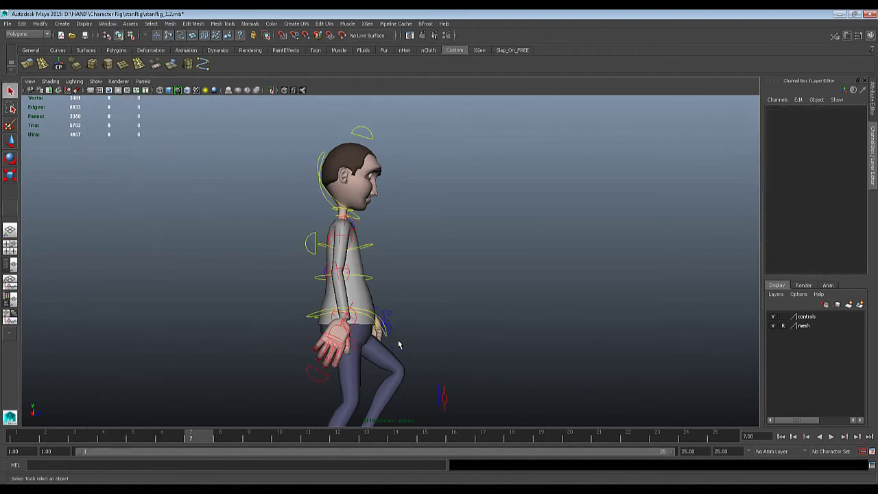
{"action": "left_click", "coordinate": [373, 315]}
Step: Try rotating the hips override control about X at frame 7, and undo the rotation
{"action": "key", "text": "e"}
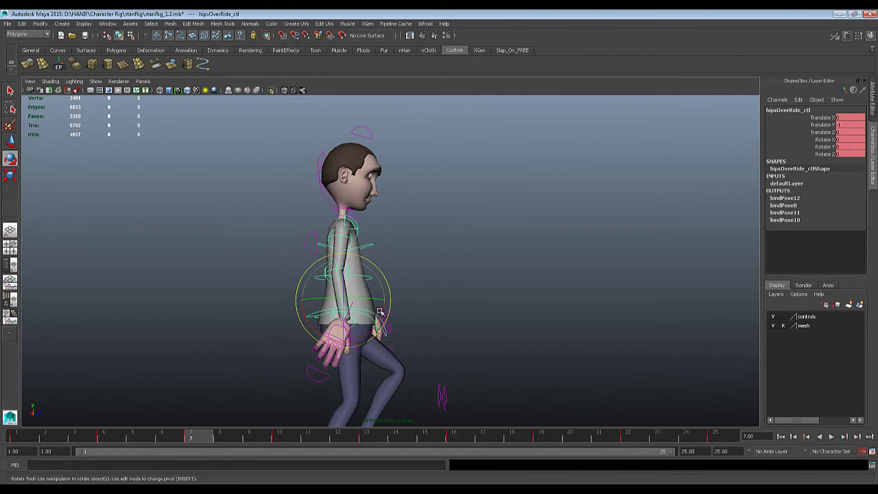
{"action": "left_click_drag", "start_coordinate": [384, 310], "coordinate": [408, 299]}
{"action": "key", "text": "ctrl+z"}
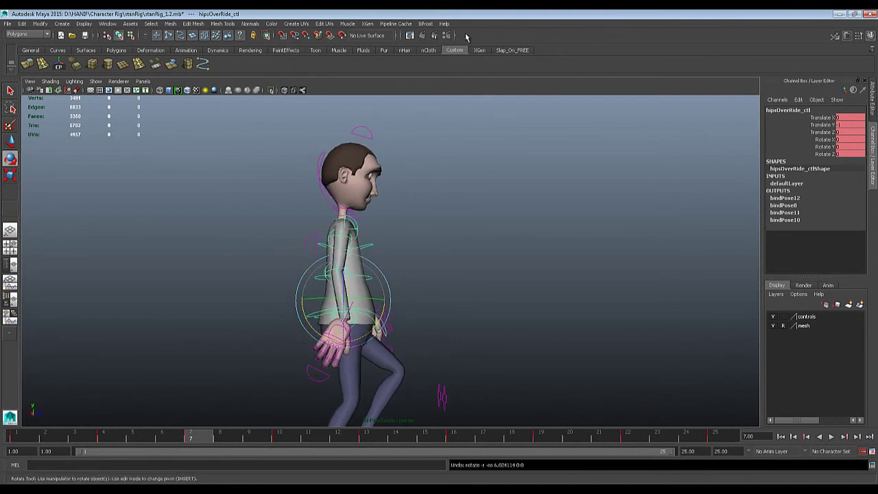
Step: Open the Graph Editor, isolate the hips override control's Rotate X curve, and select all of its keys
{"action": "left_click", "coordinate": [108, 24]}
{"action": "mouse_move", "coordinate": [112, 63]}
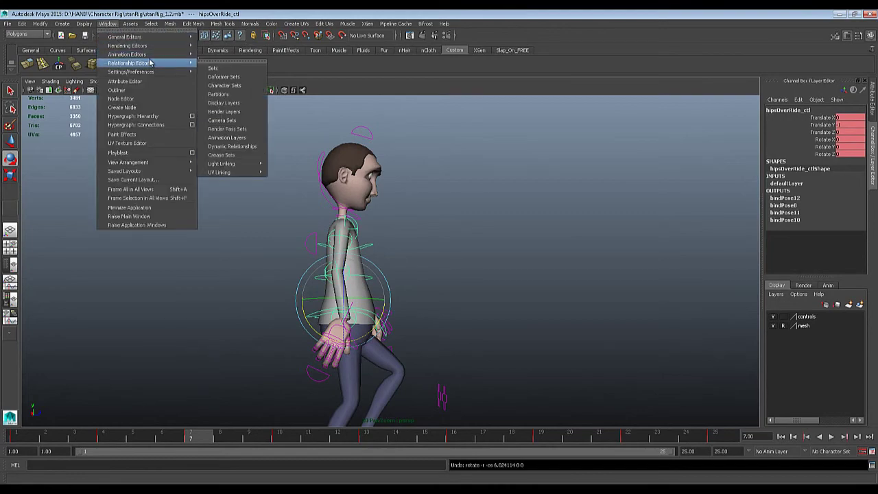
{"action": "left_click", "coordinate": [221, 59]}
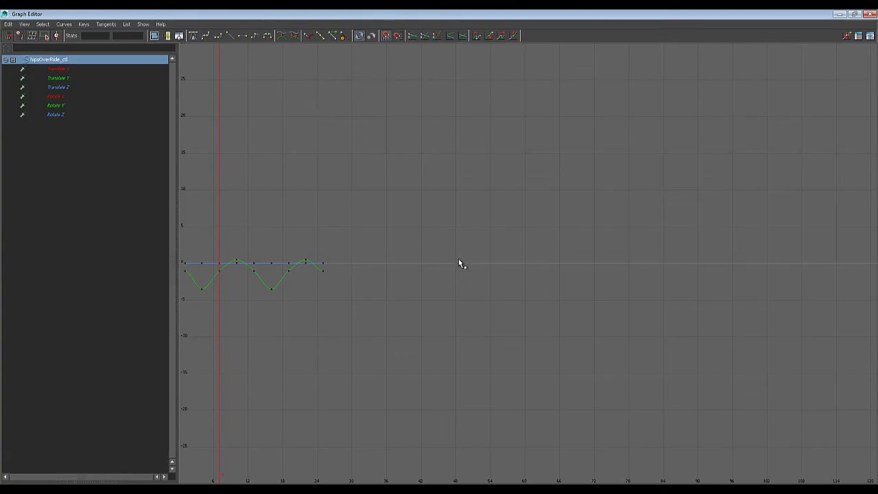
{"action": "left_click", "coordinate": [56, 98]}
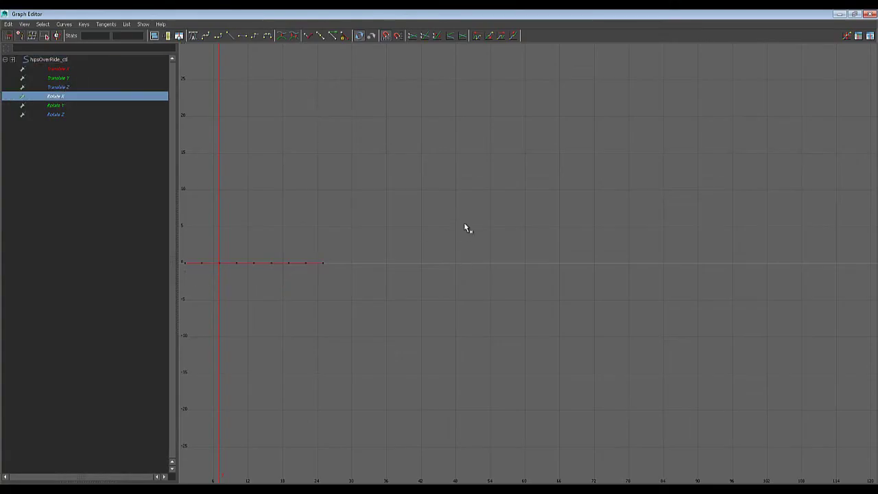
{"action": "left_click_drag", "start_coordinate": [144, 300], "coordinate": [144, 300]}
{"action": "left_click", "coordinate": [854, 14]}
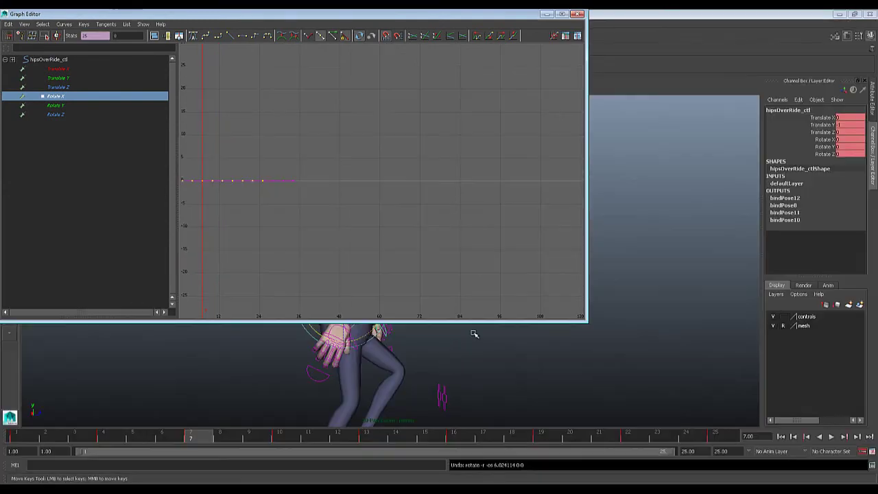
Step: Raise all Rotate X keys of the hips override control to about 16.3 so the body leans forward
{"action": "left_click_drag", "start_coordinate": [372, 12], "coordinate": [336, 282]}
{"action": "key", "text": "f"}
{"action": "scroll", "coordinate": [747, 307], "scroll_direction": "down", "scroll_amount": 6}
{"action": "middle_click_drag", "start_coordinate": [352, 379], "coordinate": [357, 347], "text": "shift"}
{"action": "scroll", "coordinate": [361, 366], "scroll_direction": "down", "scroll_amount": 8}
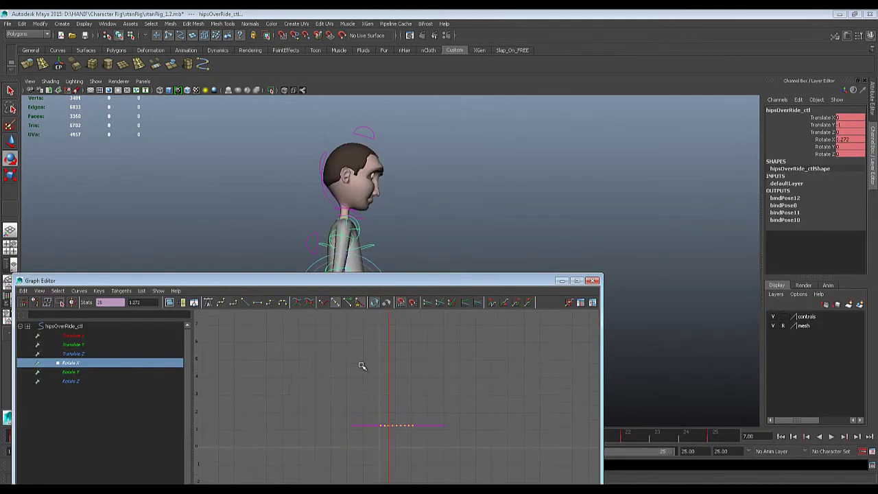
{"action": "middle_click_drag", "start_coordinate": [375, 424], "coordinate": [375, 386], "text": "shift"}
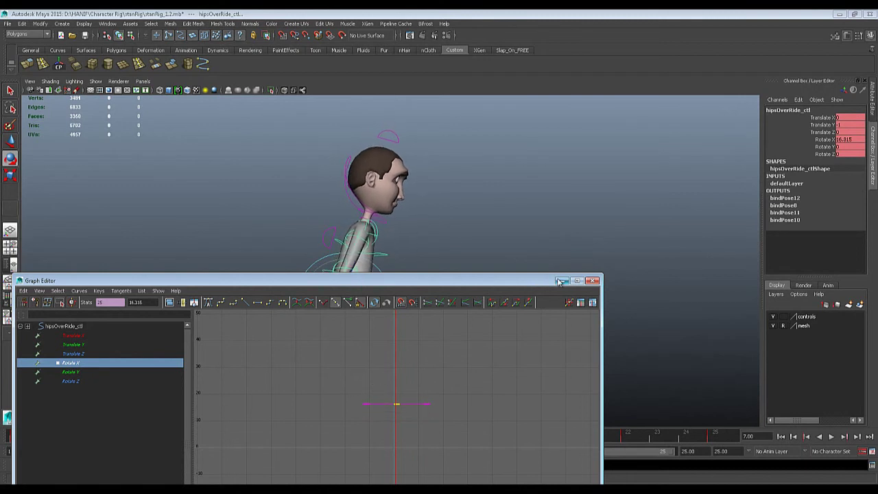
Step: Try shifting all Rotate X keys of the spine_IK_02 control in the Graph Editor, and undo the shifts
{"action": "left_click", "coordinate": [382, 254]}
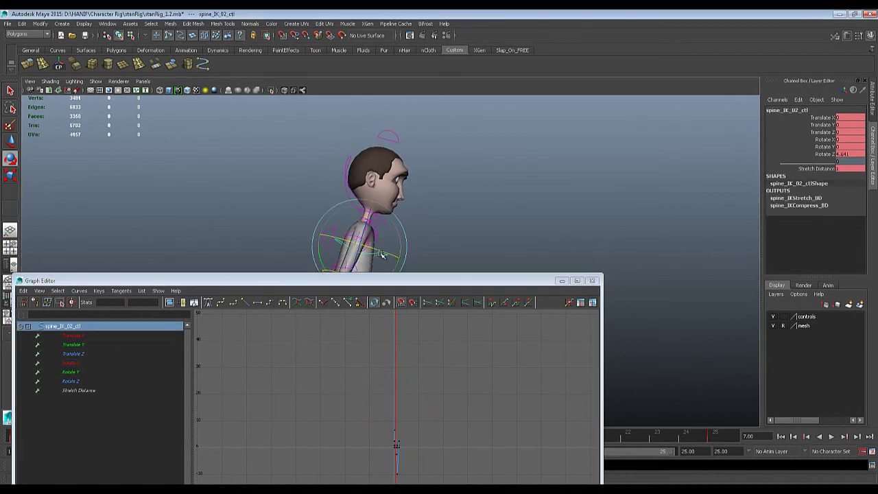
{"action": "left_click", "coordinate": [74, 364]}
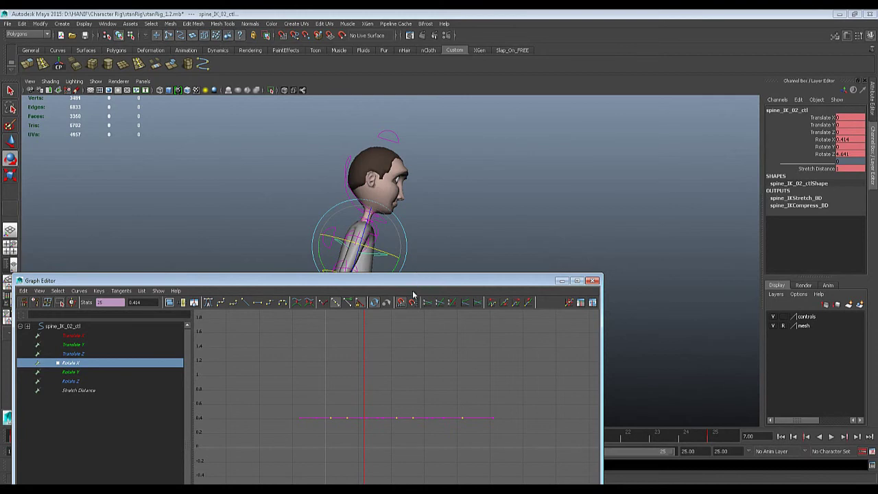
{"action": "left_click_drag", "start_coordinate": [413, 295], "coordinate": [390, 375]}
{"action": "middle_click_drag", "start_coordinate": [455, 261], "coordinate": [608, 192], "text": "alt"}
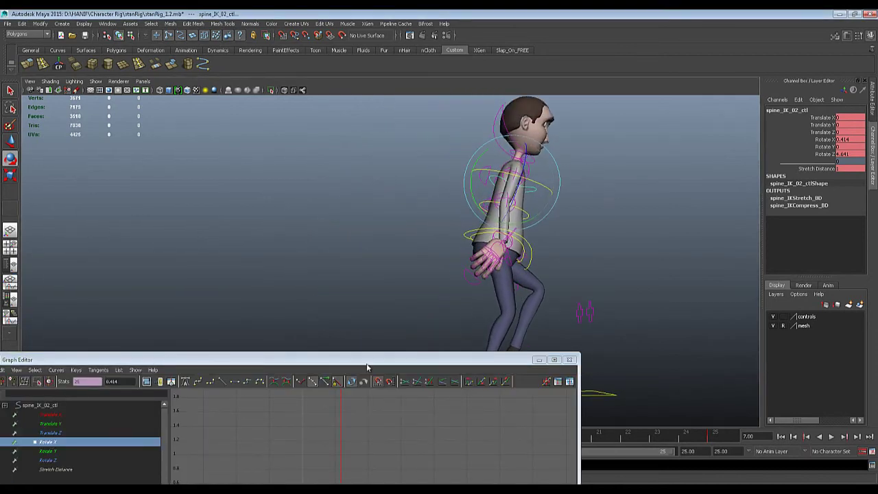
{"action": "left_click_drag", "start_coordinate": [367, 367], "coordinate": [254, 176]}
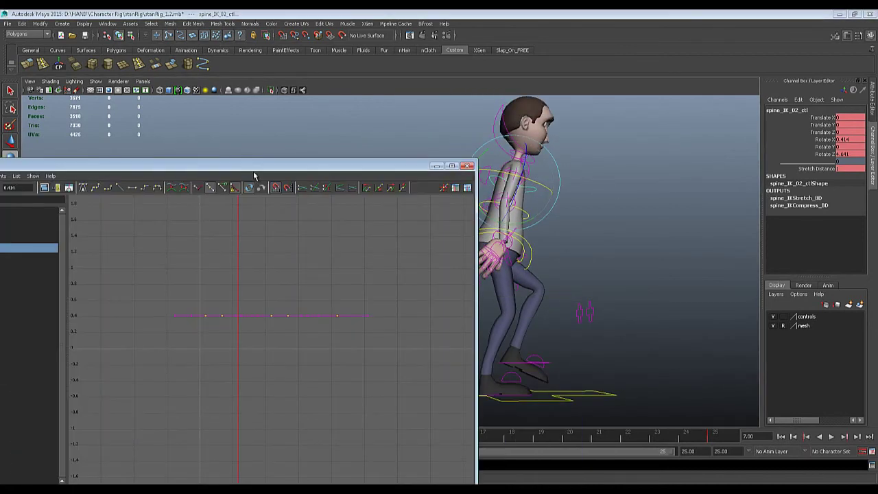
{"action": "middle_click_drag", "start_coordinate": [559, 283], "coordinate": [590, 290], "text": "alt"}
{"action": "left_click_drag", "start_coordinate": [590, 290], "coordinate": [547, 310], "text": "alt"}
{"action": "middle_click_drag", "start_coordinate": [235, 301], "coordinate": [241, 301], "text": "shift"}
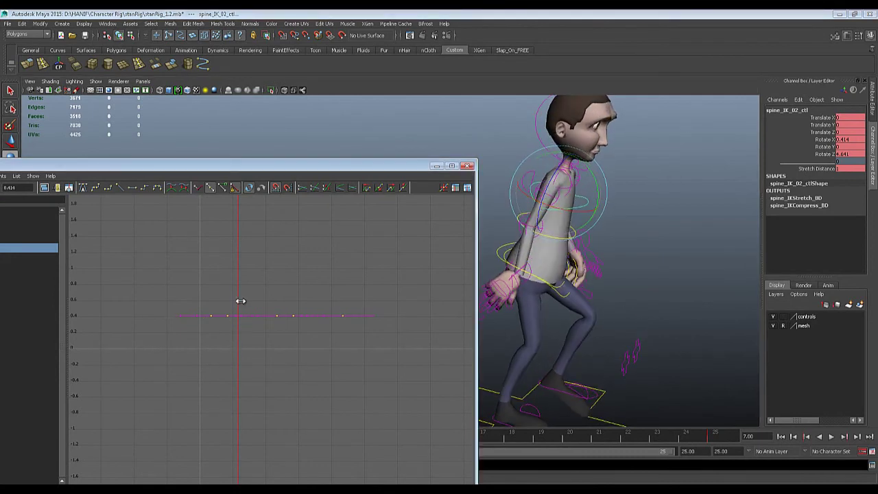
{"action": "key", "text": "ctrl+z"}
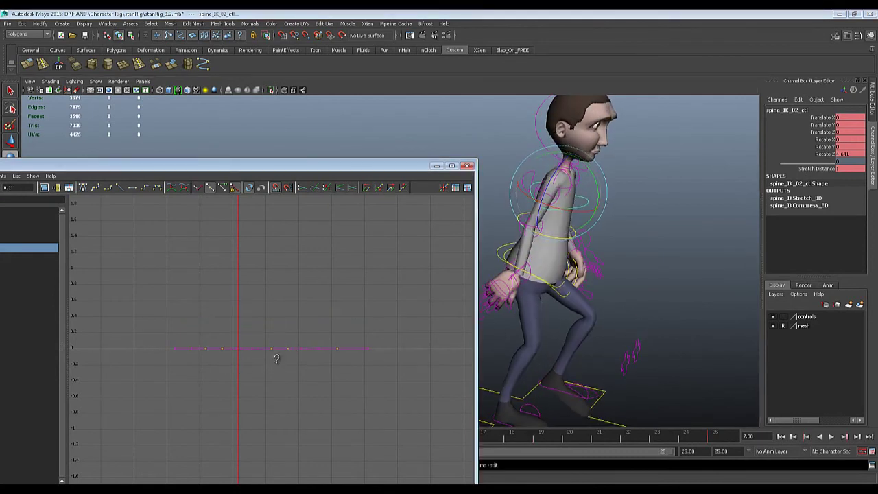
{"action": "middle_click_drag", "start_coordinate": [277, 359], "coordinate": [283, 379], "text": "shift"}
{"action": "key", "text": "ctrl+z"}
Step: Try rotating the spine_IK_02 control about Y at frame 7, and undo the rotation
{"action": "left_click_drag", "start_coordinate": [588, 287], "coordinate": [605, 295], "text": "alt"}
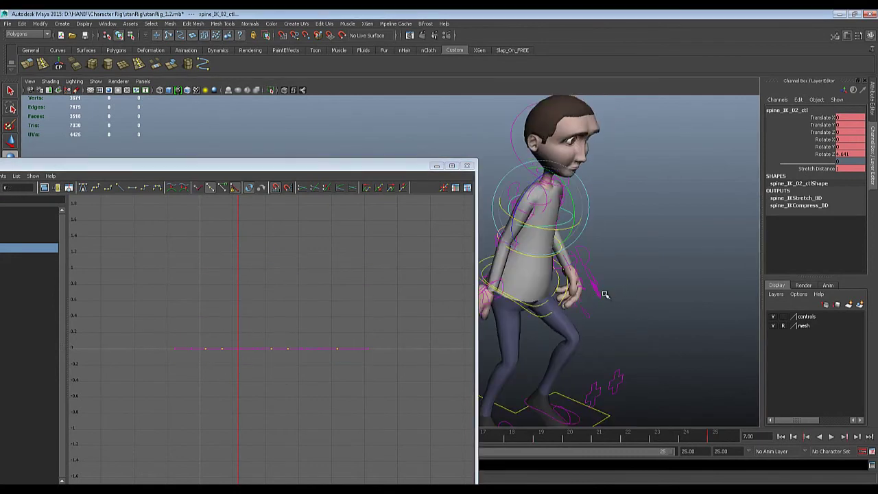
{"action": "left_click_drag", "start_coordinate": [575, 200], "coordinate": [576, 235]}
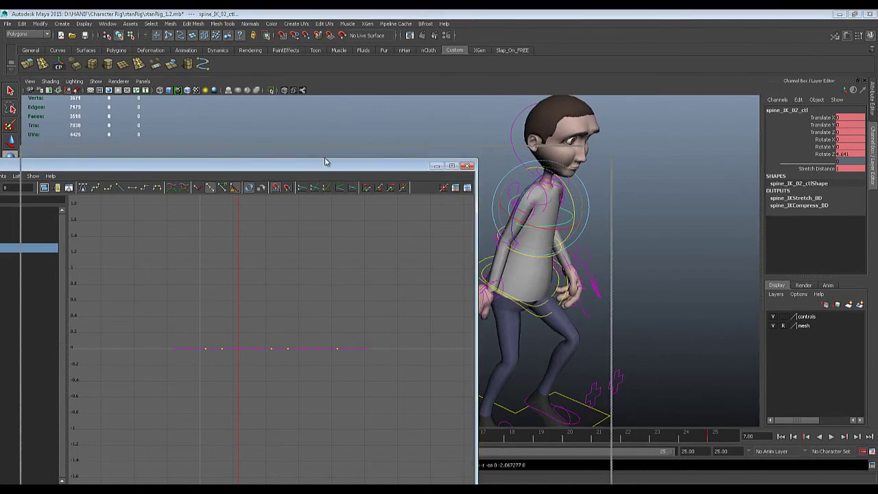
{"action": "left_click_drag", "start_coordinate": [325, 162], "coordinate": [461, 150]}
{"action": "left_click", "coordinate": [81, 246]}
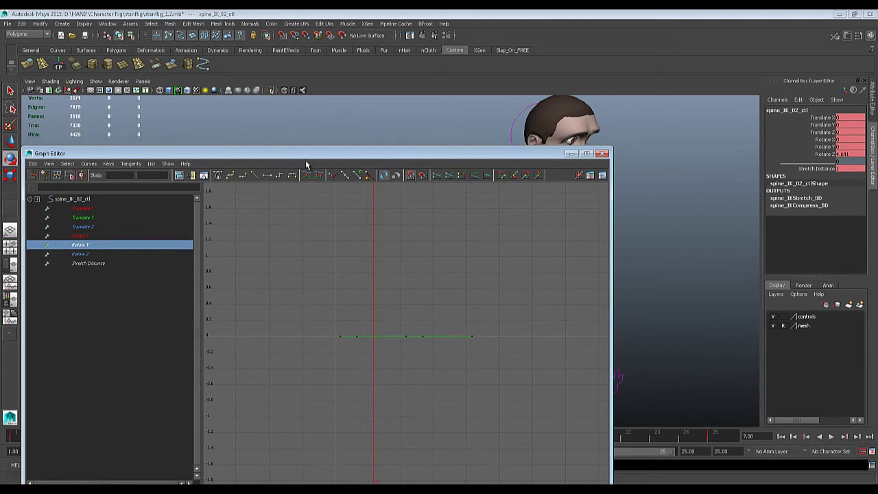
{"action": "left_click_drag", "start_coordinate": [306, 157], "coordinate": [151, 167]}
{"action": "key", "text": "ctrl+z"}
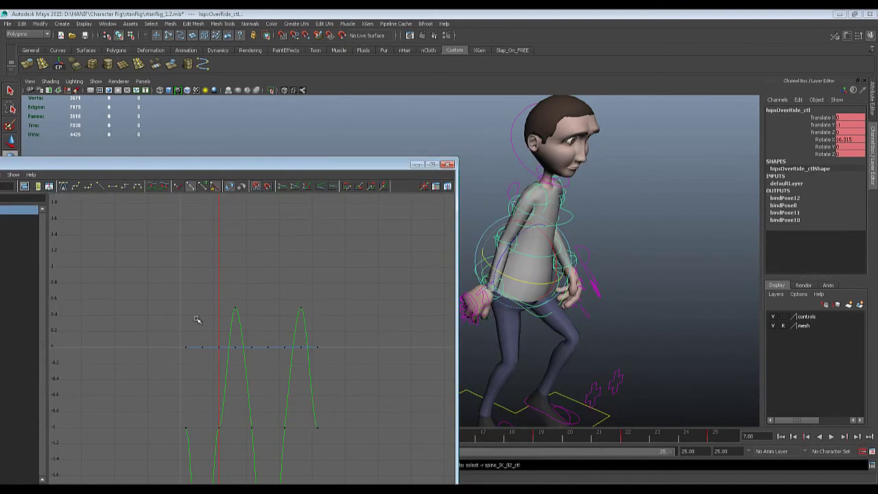
Step: Isolate the spine_IK_02 control's Rotate Y curve and lower all of its keys to about -12.1
{"action": "left_click_drag", "start_coordinate": [238, 169], "coordinate": [323, 149]}
{"action": "left_click", "coordinate": [573, 220]}
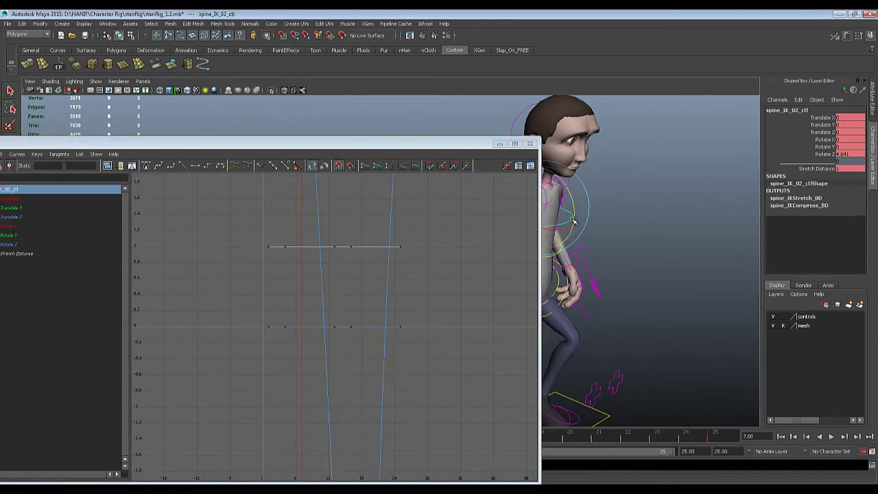
{"action": "left_click", "coordinate": [21, 235]}
{"action": "left_click_drag", "start_coordinate": [206, 290], "coordinate": [515, 386]}
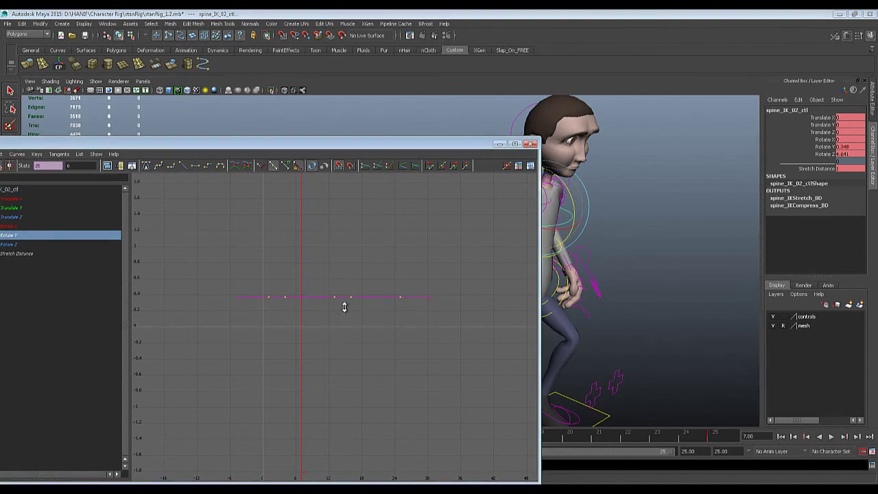
{"action": "middle_click_drag", "start_coordinate": [344, 306], "coordinate": [366, 386]}
{"action": "key", "text": "f"}
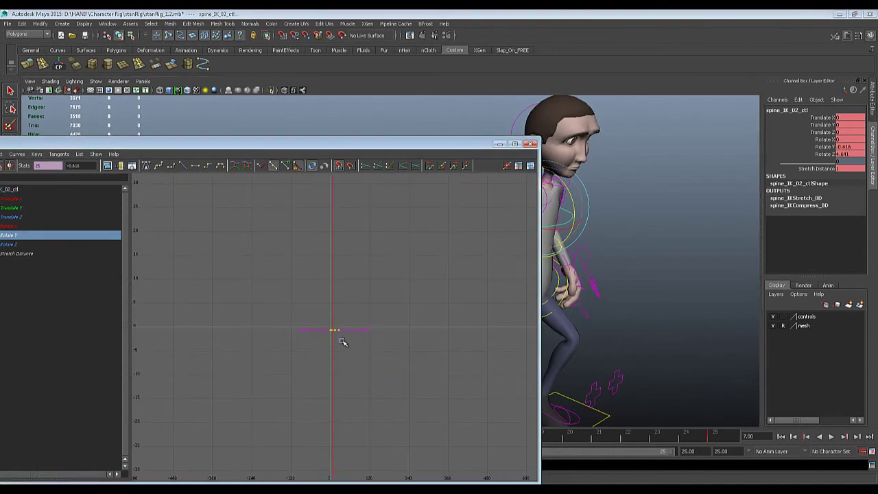
{"action": "middle_click_drag", "start_coordinate": [342, 342], "coordinate": [346, 399]}
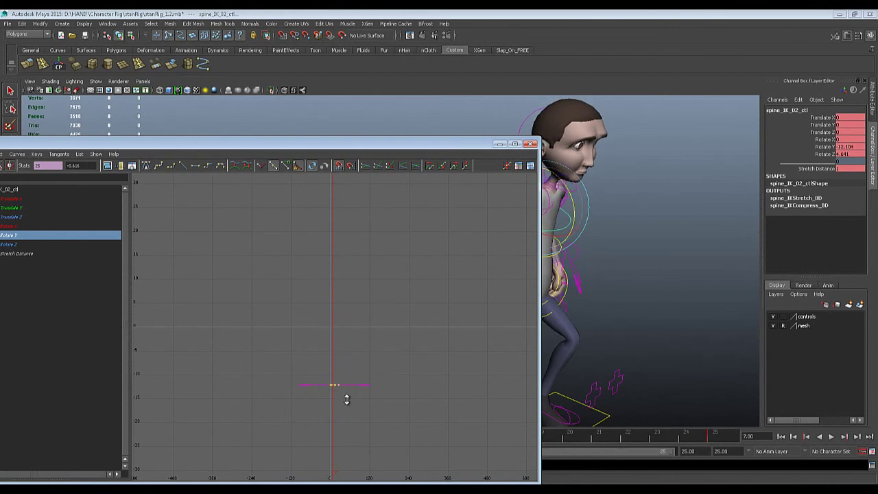
Step: Lower all Rotate Y keys of the spine_IK_02 control further to about -18.7
{"action": "left_click", "coordinate": [606, 226]}
{"action": "left_click", "coordinate": [568, 225]}
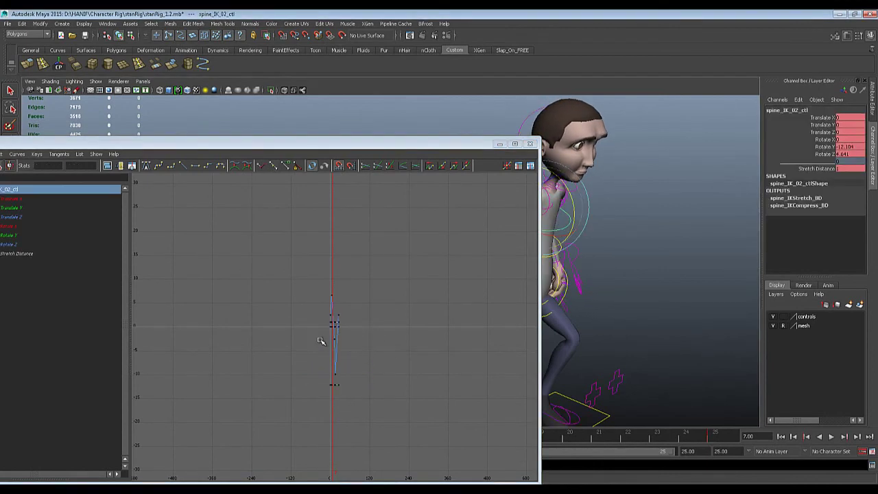
{"action": "left_click", "coordinate": [18, 235]}
{"action": "left_click", "coordinate": [334, 382]}
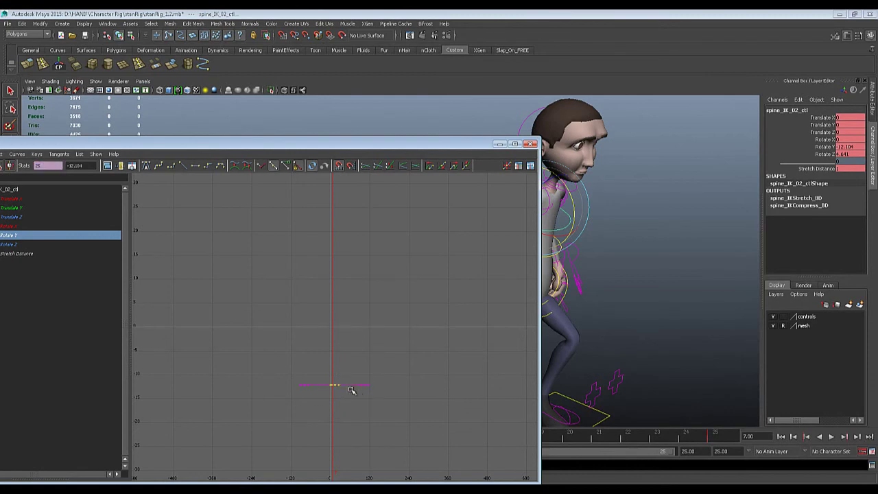
{"action": "middle_click_drag", "start_coordinate": [352, 391], "coordinate": [354, 424]}
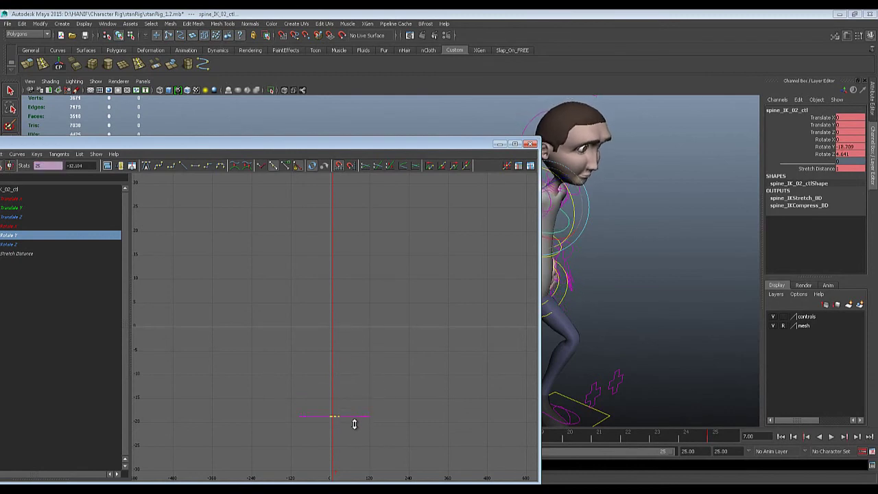
Step: Lower the head control's entire Rotate Y curve so that it reaches about -45.7 at frame 7
{"action": "left_click", "coordinate": [533, 118]}
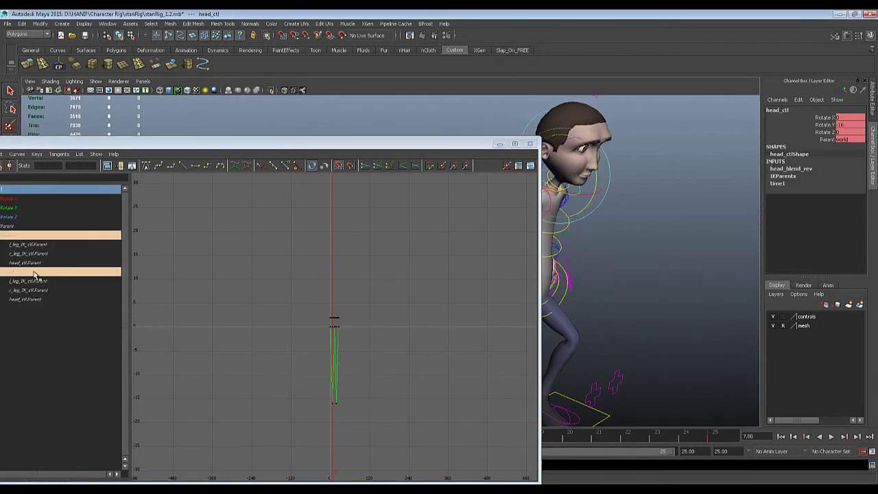
{"action": "left_click_drag", "start_coordinate": [131, 146], "coordinate": [145, 145]}
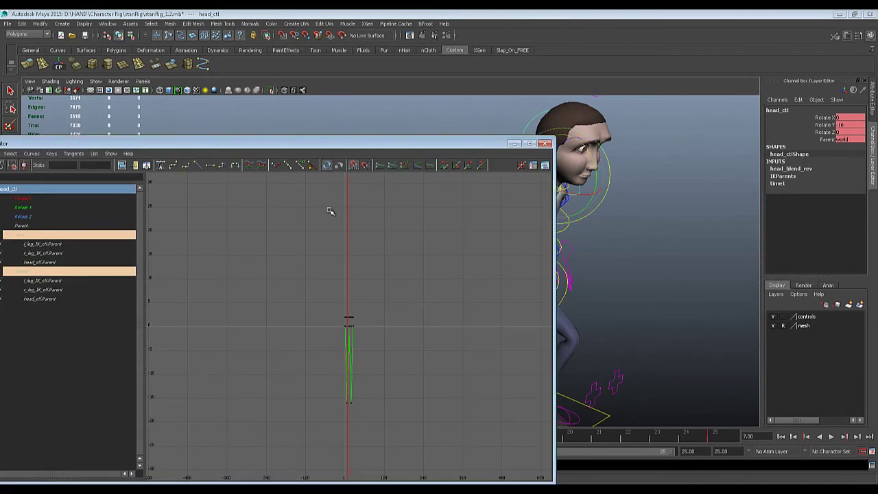
{"action": "left_click", "coordinate": [18, 209]}
{"action": "left_click", "coordinate": [348, 387]}
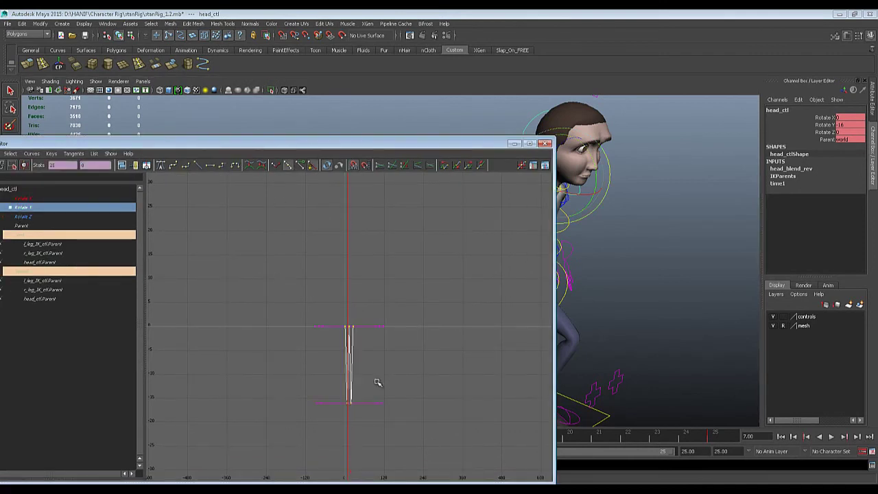
{"action": "middle_click_drag", "start_coordinate": [371, 359], "coordinate": [353, 398]}
{"action": "key", "text": "ctrl+z"}
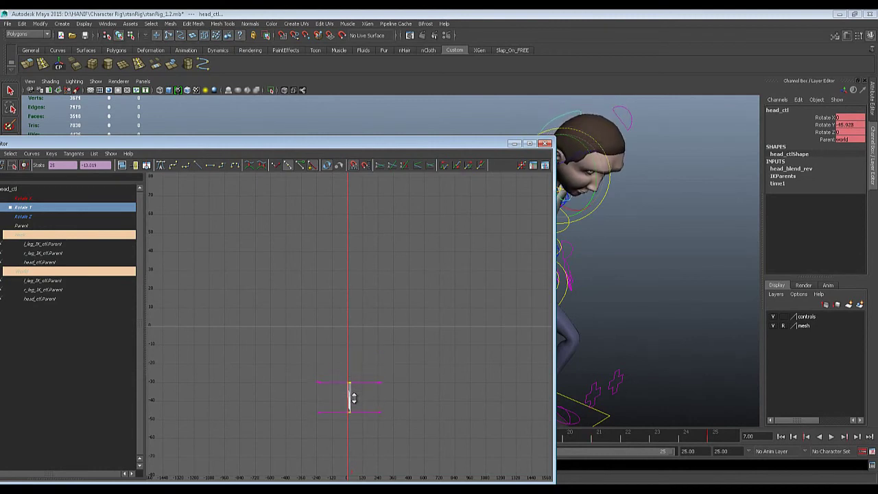
Step: Minimize the Graph Editor, play the walk cycle, and examine the forward-leaning posture from several angles
{"action": "left_click", "coordinate": [513, 144]}
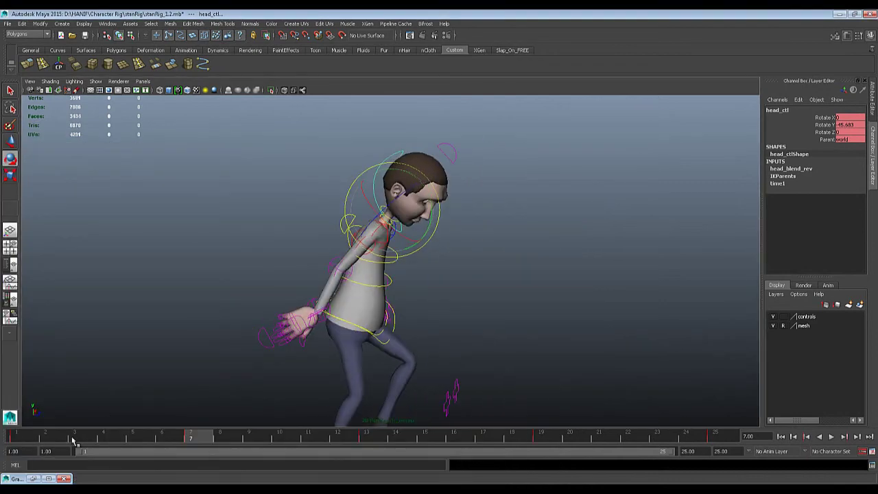
{"action": "left_click_drag", "start_coordinate": [47, 441], "coordinate": [522, 443]}
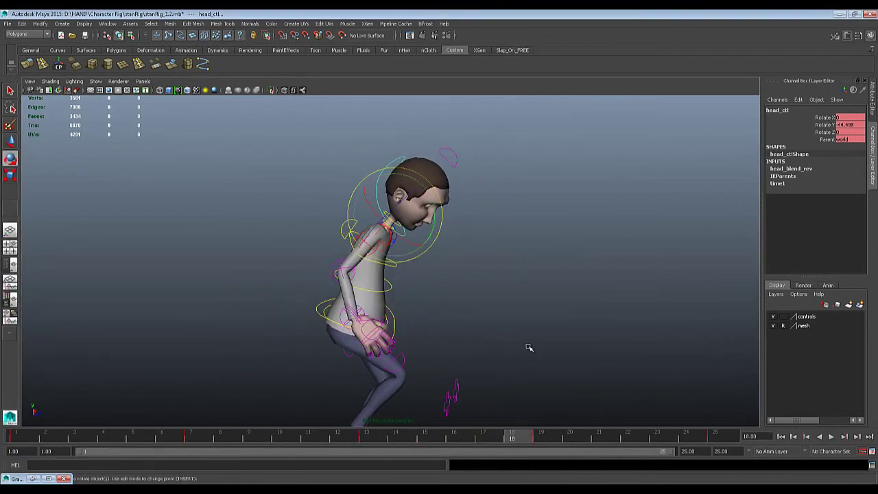
{"action": "left_click", "coordinate": [832, 439]}
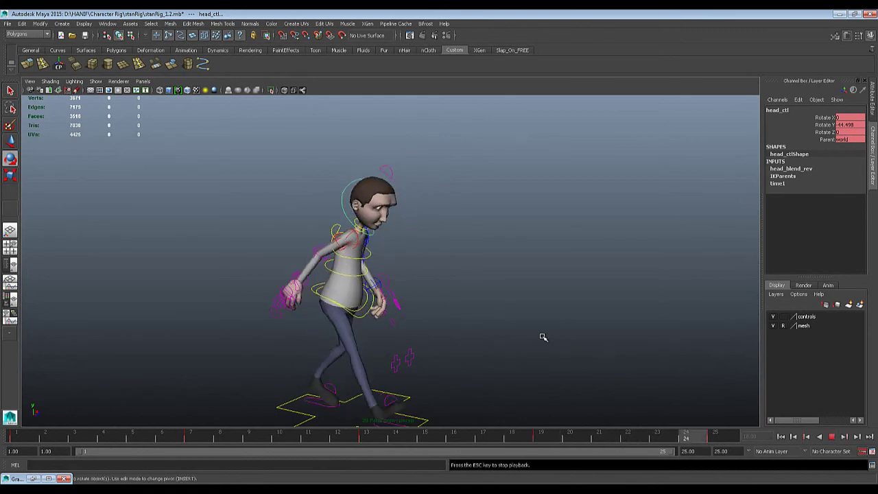
{"action": "right_click_drag", "start_coordinate": [499, 360], "coordinate": [576, 380], "text": "alt"}
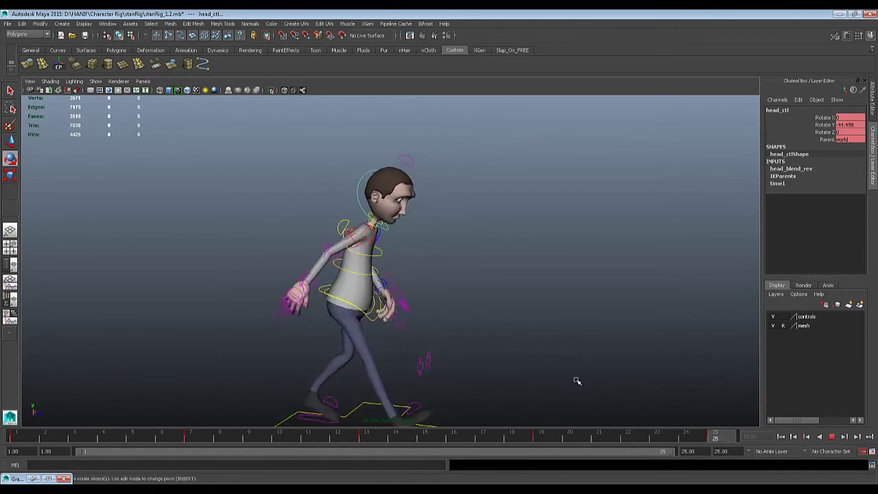
{"action": "left_click_drag", "start_coordinate": [576, 380], "coordinate": [530, 390], "text": "alt"}
{"action": "right_click_drag", "start_coordinate": [531, 390], "coordinate": [568, 390], "text": "alt"}
{"action": "left_click_drag", "start_coordinate": [567, 391], "coordinate": [491, 360], "text": "alt"}
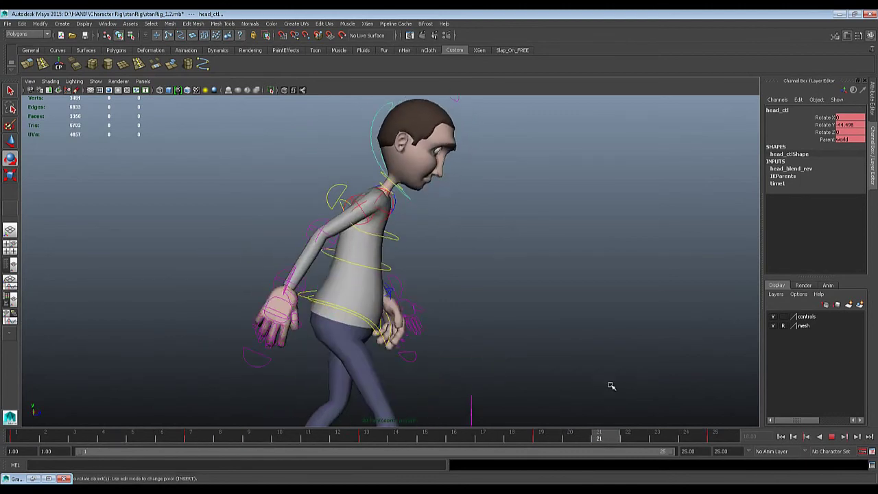
{"action": "left_click", "coordinate": [833, 437]}
Step: Scrub to frame 8, select the right arm control, and play the walk cycle to check the arm swing
{"action": "left_click_drag", "start_coordinate": [68, 440], "coordinate": [220, 437]}
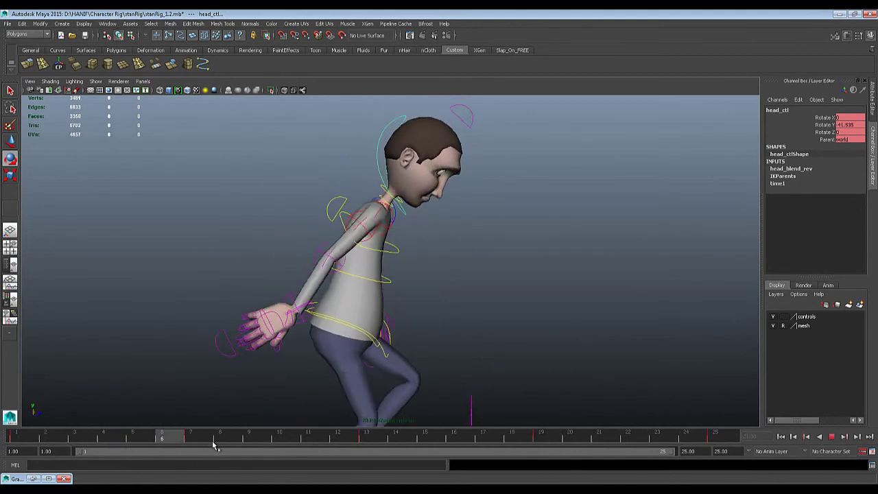
{"action": "left_click", "coordinate": [357, 223]}
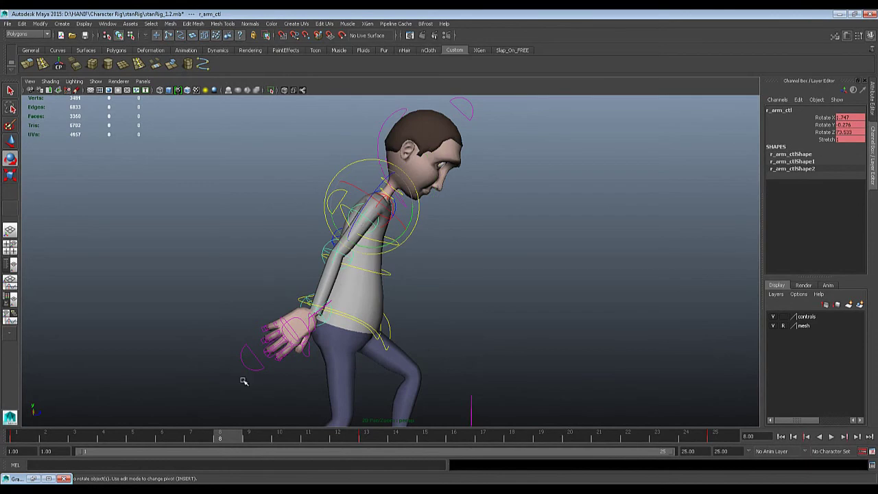
{"action": "key", "text": "alt+v"}
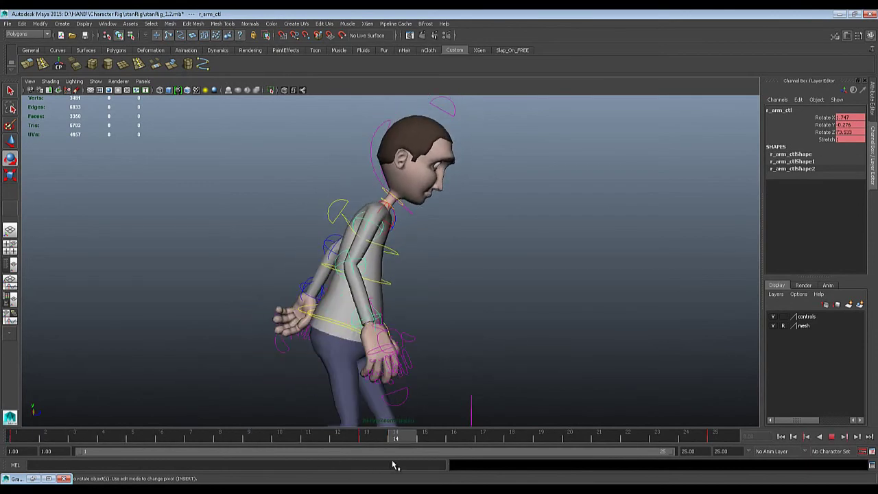
Step: Rotate the right arm control forward at frame 1 to reduce its backward swing, key the pose, and play the walk cycle
{"action": "left_click", "coordinate": [14, 439]}
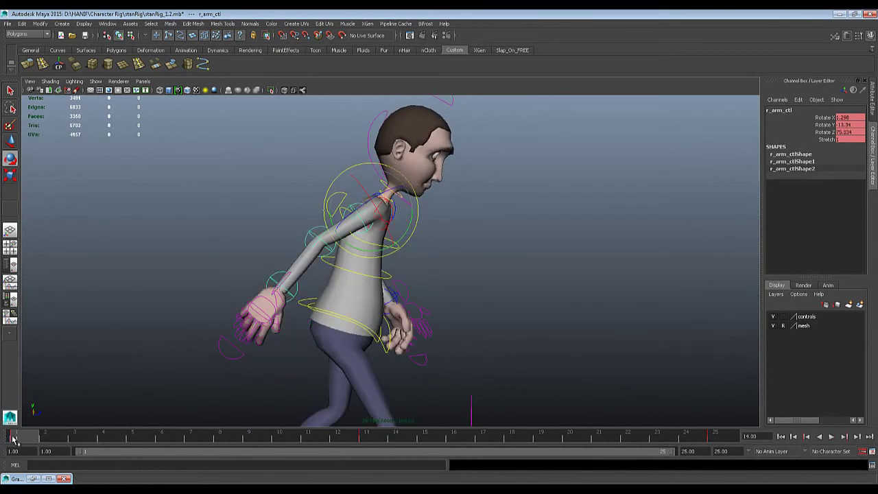
{"action": "left_click_drag", "start_coordinate": [382, 248], "coordinate": [401, 256]}
{"action": "key", "text": "s"}
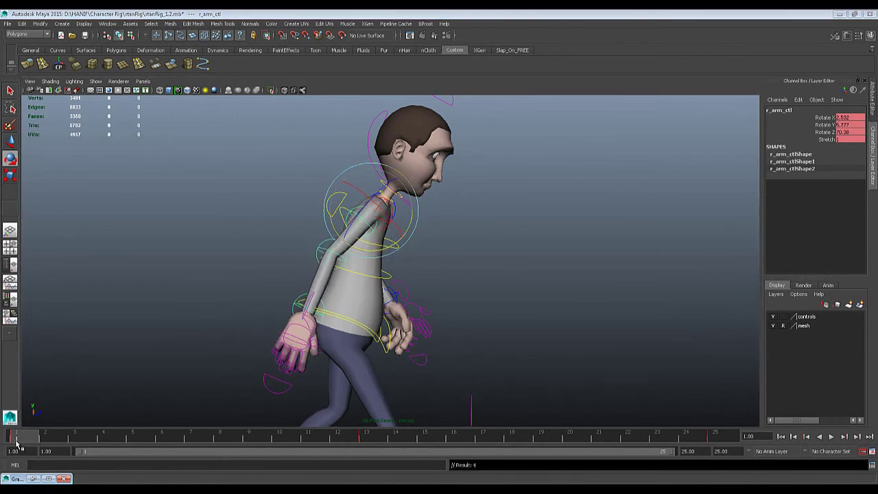
{"action": "key", "text": "alt+v"}
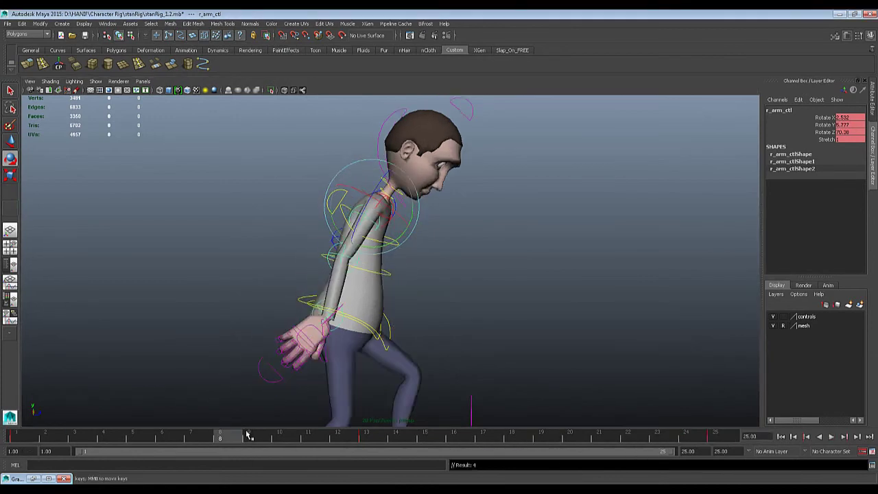
{"action": "key", "text": "alt+v"}
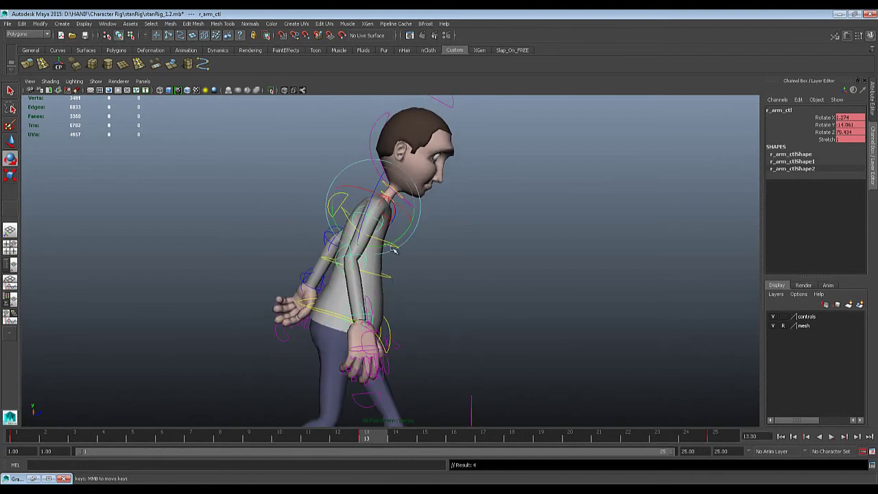
Step: Swing the right arm control further forward at frame 13, to a Rotate Y of about -30, and play the cycle to check it
{"action": "left_click_drag", "start_coordinate": [396, 239], "coordinate": [411, 240]}
{"action": "key", "text": "alt+v"}
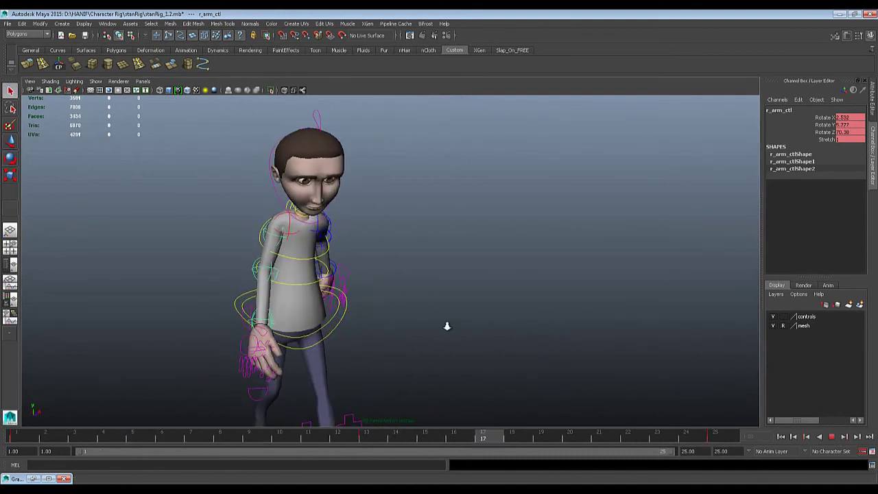
{"action": "left_click", "coordinate": [830, 437]}
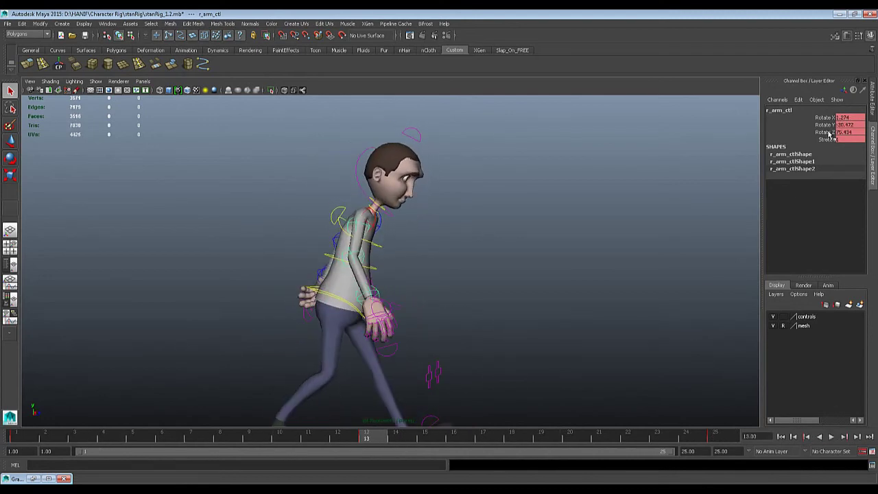
Step: Select the character's master control and turn its Face Rig attribute on
{"action": "scroll", "coordinate": [554, 349], "scroll_direction": "down", "scroll_amount": 5}
{"action": "middle_click_drag", "start_coordinate": [503, 342], "coordinate": [499, 304], "text": "alt"}
{"action": "left_click", "coordinate": [356, 349]}
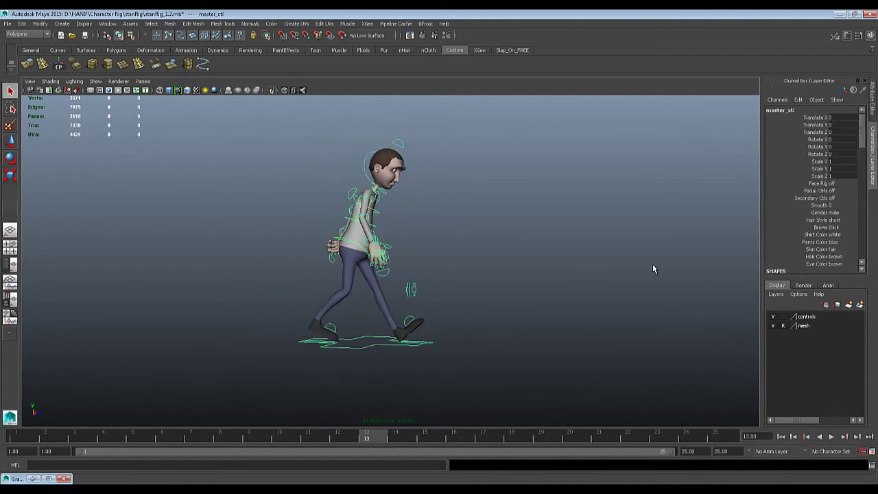
{"action": "scroll", "coordinate": [829, 201], "scroll_direction": "down", "scroll_amount": 2}
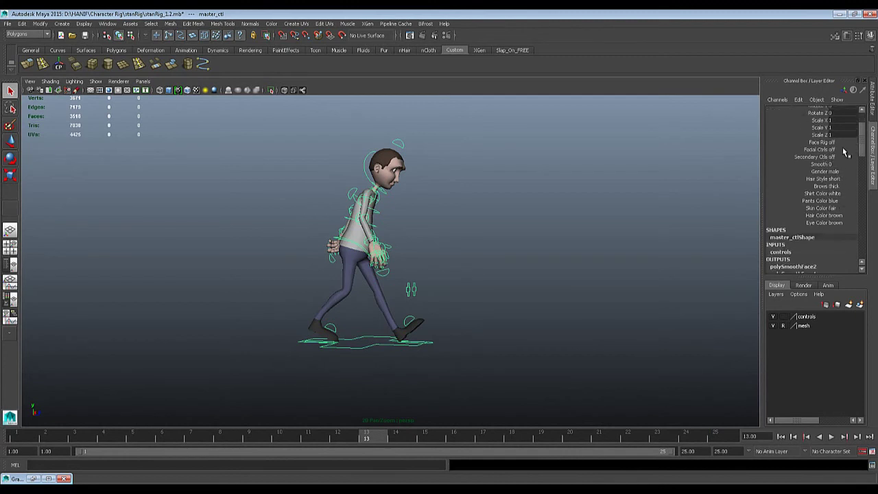
{"action": "type", "text": "1"}
{"action": "key", "text": "Return"}
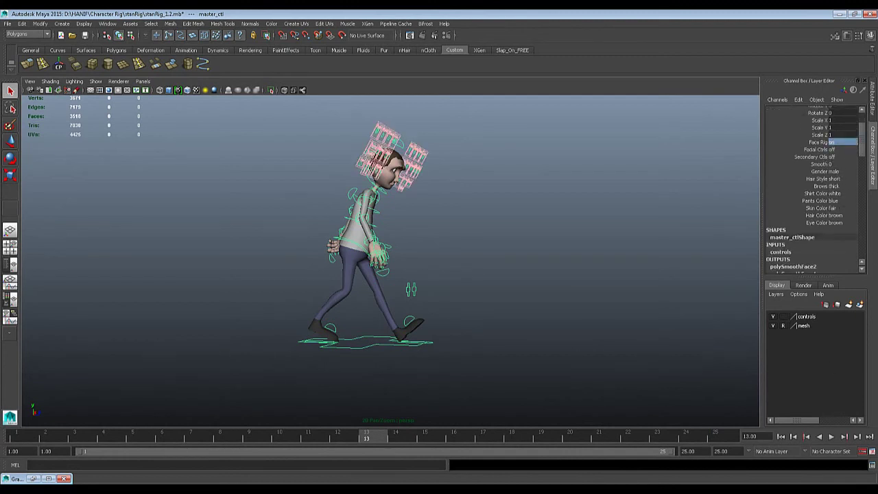
Step: Lower both eyelid controls of the face rig together to a Translate Y of about -0.505 to half-close the eyes
{"action": "middle_click_drag", "start_coordinate": [331, 250], "coordinate": [331, 316], "text": "alt"}
{"action": "left_click_drag", "start_coordinate": [320, 277], "coordinate": [304, 270], "text": "alt"}
{"action": "right_click_drag", "start_coordinate": [304, 269], "coordinate": [467, 271], "text": "alt"}
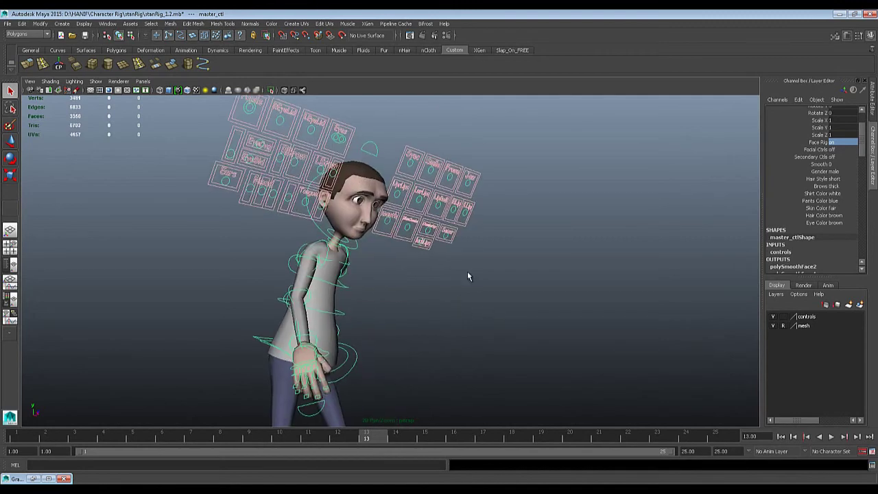
{"action": "middle_click_drag", "start_coordinate": [467, 271], "coordinate": [440, 331], "text": "alt"}
{"action": "left_click_drag", "start_coordinate": [440, 332], "coordinate": [369, 318], "text": "alt"}
{"action": "right_click_drag", "start_coordinate": [369, 318], "coordinate": [468, 353], "text": "alt"}
{"action": "middle_click_drag", "start_coordinate": [308, 237], "coordinate": [365, 247], "text": "alt"}
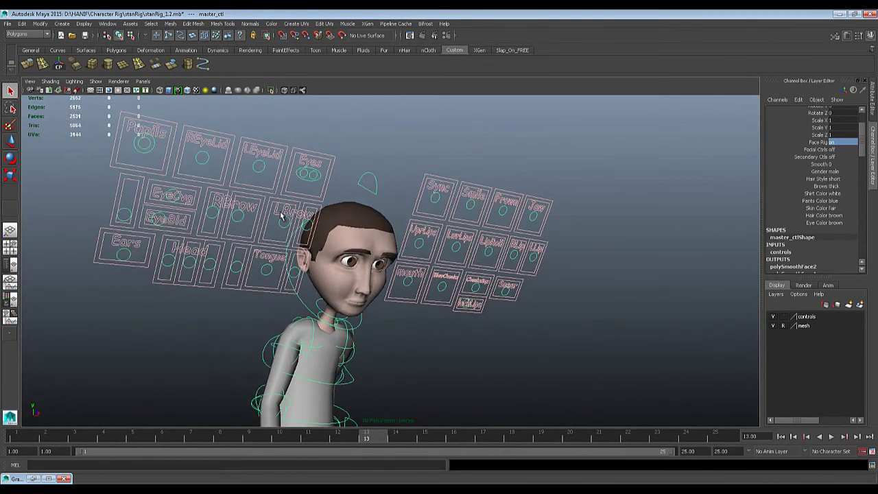
{"action": "left_click", "coordinate": [203, 165]}
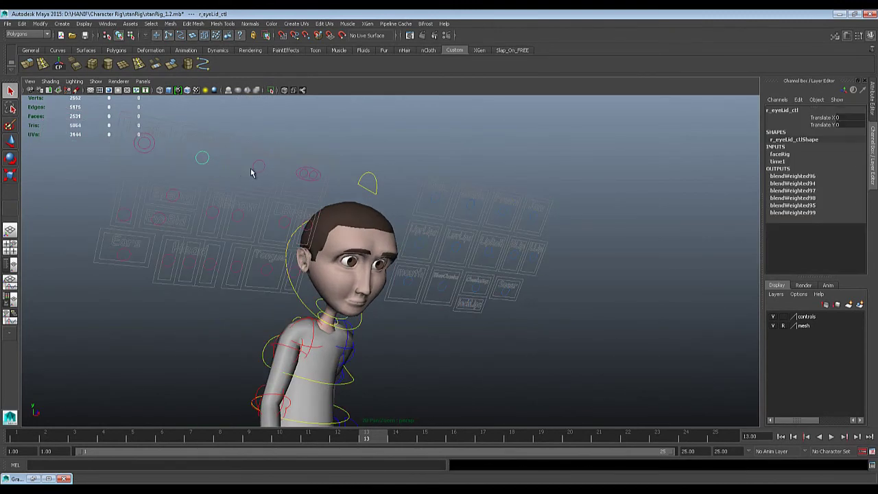
{"action": "key", "text": "w"}
{"action": "key", "text": "w"}
{"action": "left_click_drag", "start_coordinate": [240, 157], "coordinate": [217, 145]}
{"action": "left_click_drag", "start_coordinate": [213, 114], "coordinate": [217, 123]}
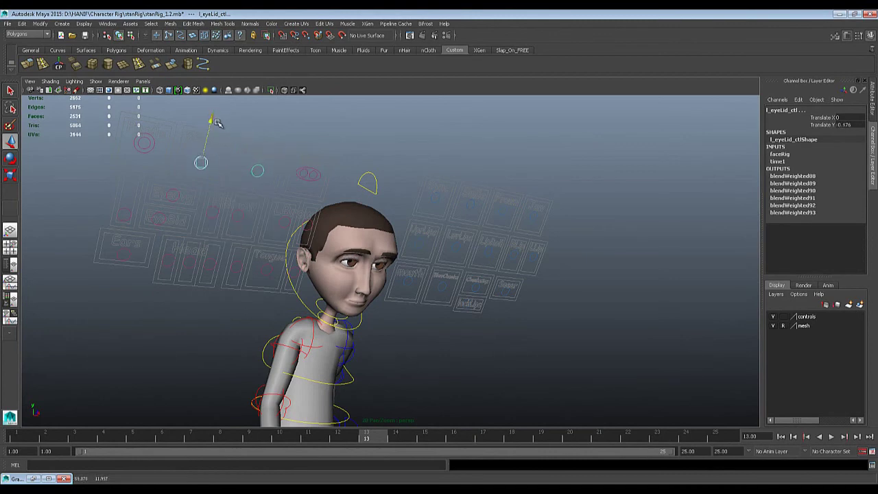
{"action": "middle_click_drag", "start_coordinate": [205, 232], "coordinate": [220, 260], "text": "alt"}
{"action": "left_click_drag", "start_coordinate": [219, 261], "coordinate": [212, 254], "text": "alt"}
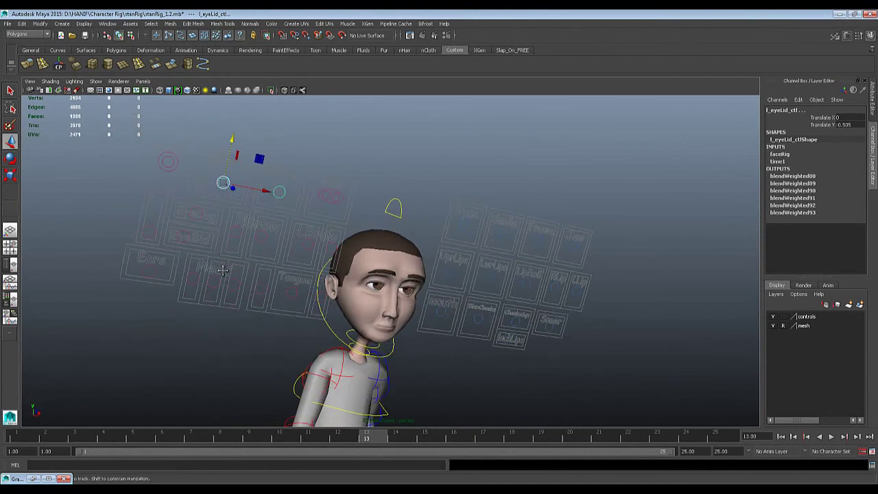
{"action": "middle_click_drag", "start_coordinate": [212, 253], "coordinate": [215, 265], "text": "alt"}
{"action": "left_click", "coordinate": [240, 252]}
{"action": "left_click", "coordinate": [262, 254]}
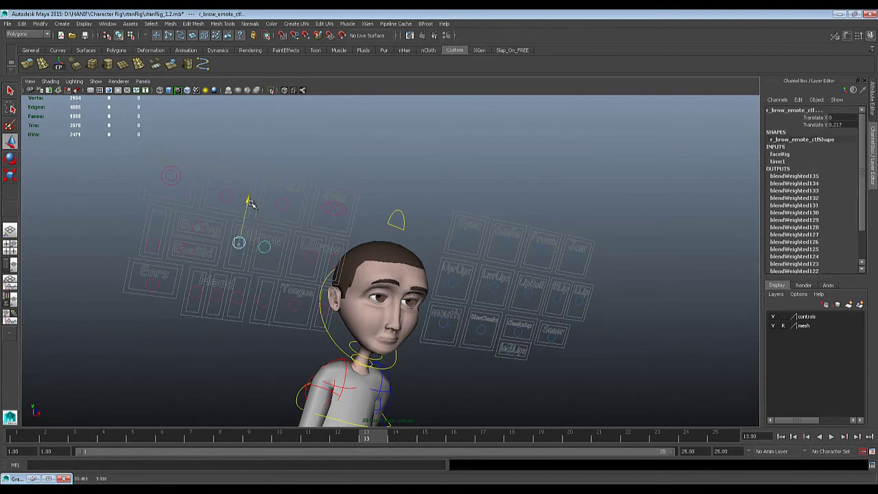
{"action": "key", "text": "q"}
{"action": "left_click_drag", "start_coordinate": [302, 278], "coordinate": [337, 315], "text": "alt"}
{"action": "left_click", "coordinate": [262, 268]}
{"action": "left_click", "coordinate": [260, 266]}
{"action": "key", "text": "w"}
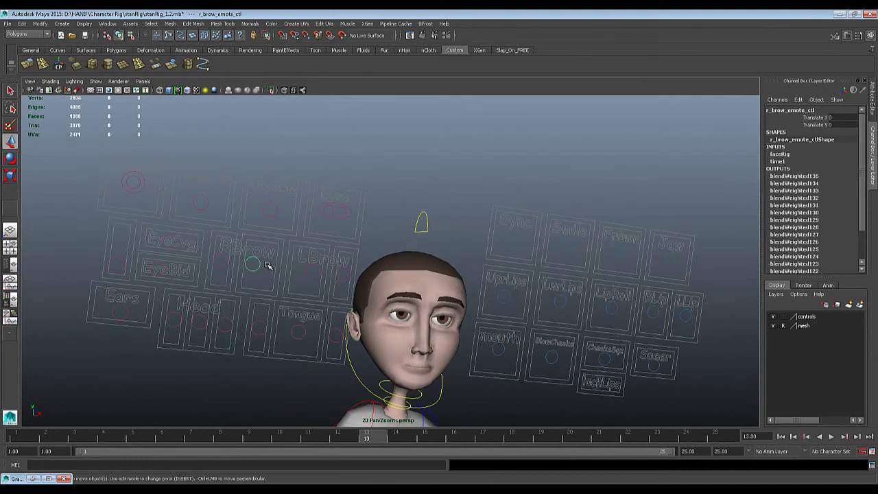
{"action": "left_click_drag", "start_coordinate": [270, 266], "coordinate": [272, 266]}
{"action": "key", "text": "ctrl+z"}
{"action": "left_click_drag", "start_coordinate": [260, 224], "coordinate": [266, 234]}
{"action": "key", "text": "ctrl+z"}
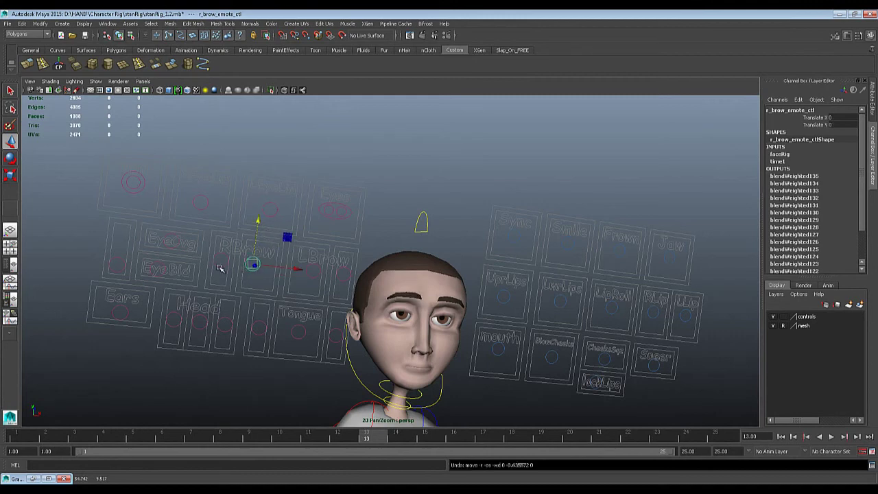
Step: Lower the secondary brow emote controls, the right one to about -0.57 and the left one to about -0.82 in Translate Y
{"action": "left_click", "coordinate": [222, 263]}
{"action": "left_click_drag", "start_coordinate": [225, 232], "coordinate": [226, 234]}
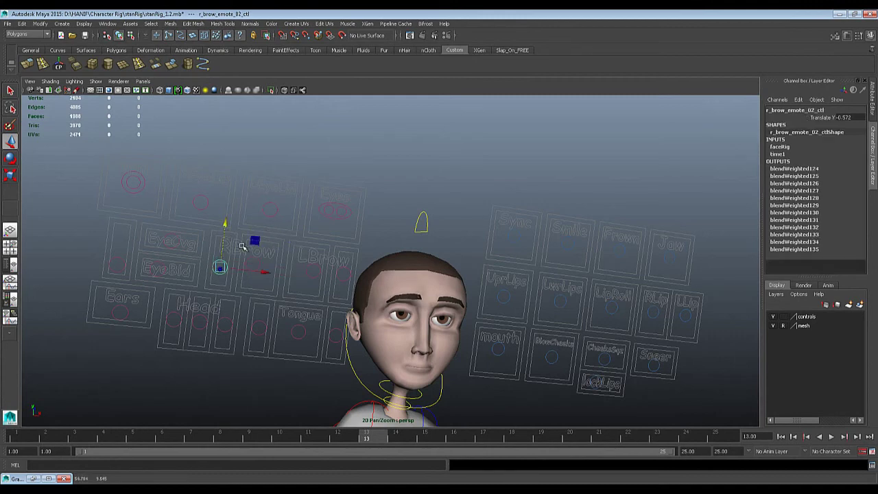
{"action": "left_click", "coordinate": [341, 277]}
{"action": "left_click_drag", "start_coordinate": [350, 231], "coordinate": [350, 241]}
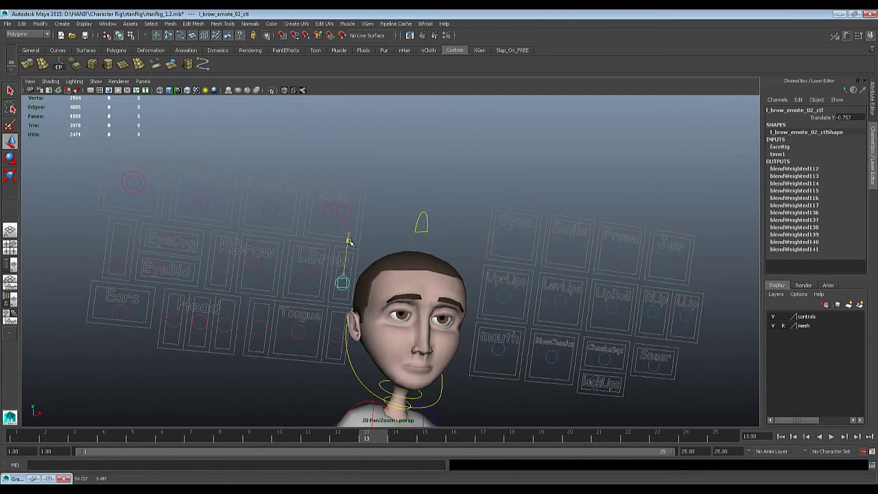
{"action": "middle_click_drag", "start_coordinate": [310, 355], "coordinate": [303, 336], "text": "alt"}
{"action": "left_click_drag", "start_coordinate": [303, 336], "coordinate": [291, 347], "text": "alt"}
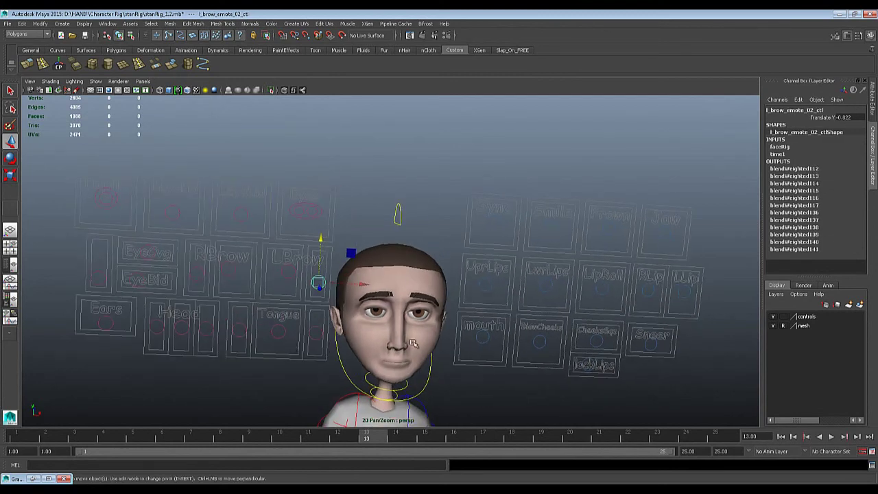
{"action": "left_click", "coordinate": [487, 285]}
{"action": "left_click_drag", "start_coordinate": [489, 243], "coordinate": [490, 250]}
{"action": "key", "text": "ctrl+z"}
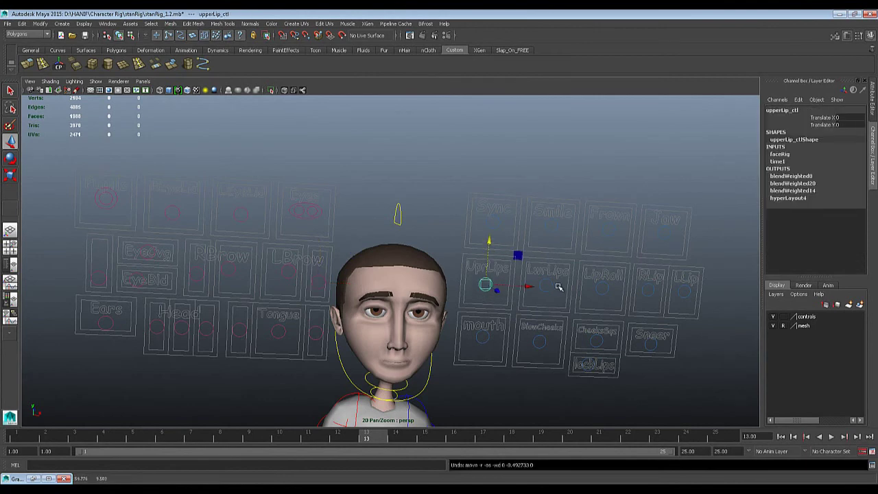
{"action": "left_click", "coordinate": [602, 281]}
{"action": "left_click", "coordinate": [599, 291]}
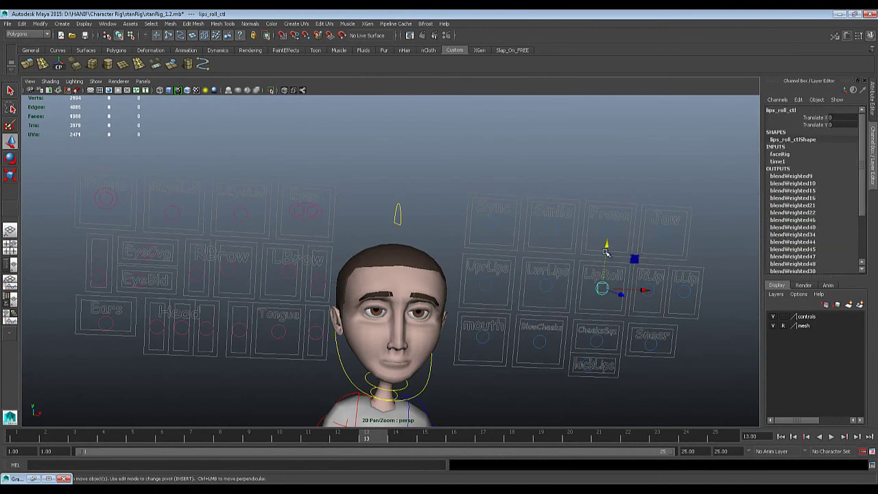
{"action": "left_click_drag", "start_coordinate": [606, 254], "coordinate": [656, 263]}
{"action": "key", "text": "ctrl+z"}
Step: Lower the right and left lip controls together to a Translate Y of -1 to turn the mouth corners down
{"action": "left_click", "coordinate": [648, 292]}
{"action": "left_click", "coordinate": [684, 294]}
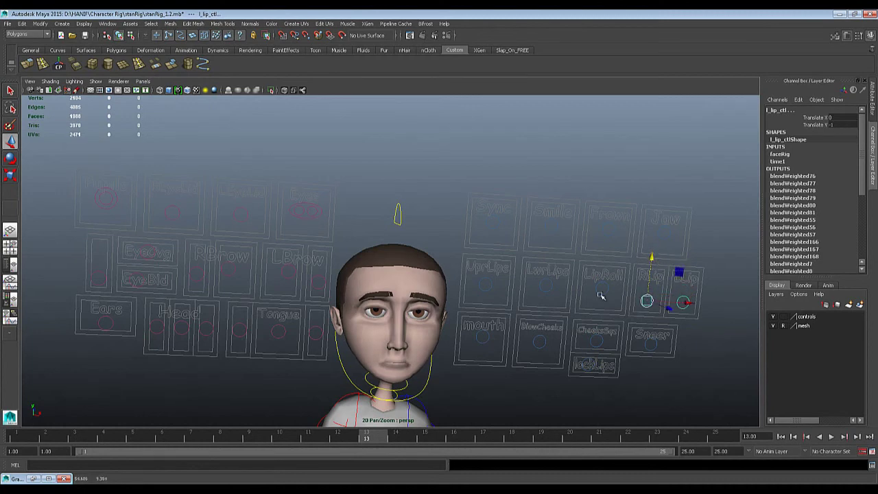
Step: Shift both eyelid controls together to a Translate X of about 0.7 and raise their Translate Y to about -0.35
{"action": "middle_click_drag", "start_coordinate": [376, 291], "coordinate": [417, 308], "text": "alt"}
{"action": "left_click", "coordinate": [285, 235]}
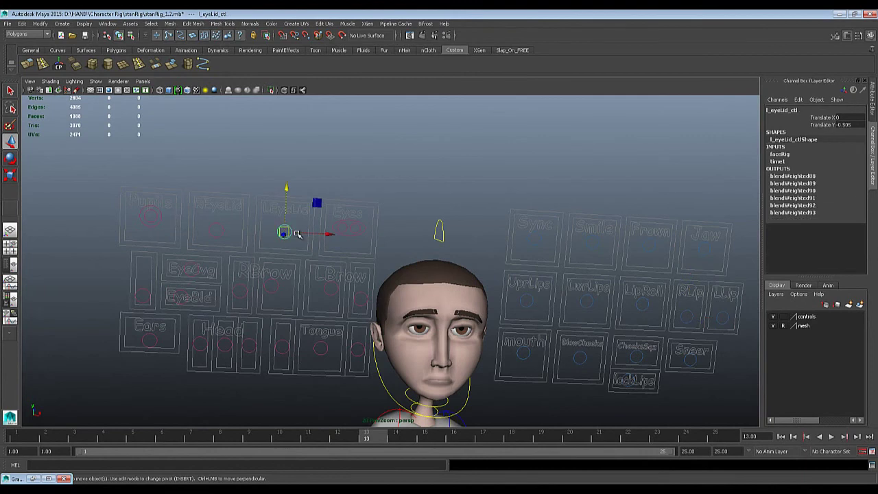
{"action": "left_click_drag", "start_coordinate": [298, 234], "coordinate": [306, 233]}
{"action": "key", "text": "ctrl+z"}
{"action": "left_click", "coordinate": [217, 236], "text": "shift"}
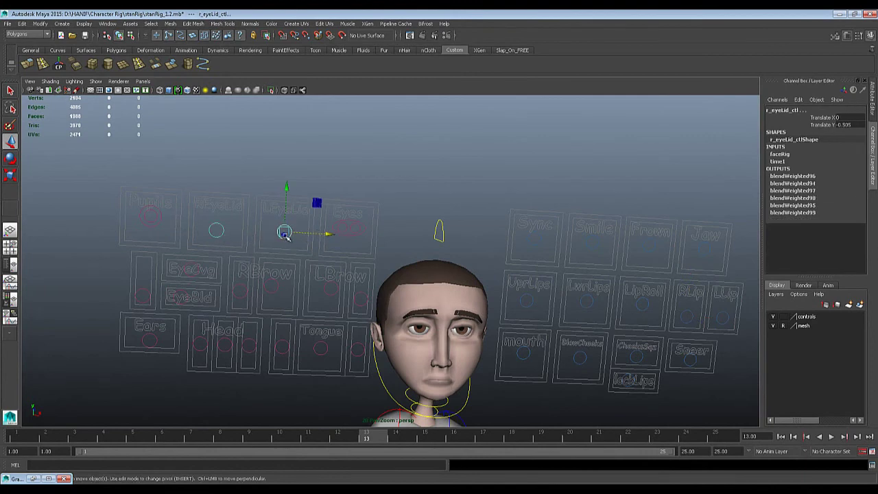
{"action": "left_click_drag", "start_coordinate": [333, 237], "coordinate": [341, 235]}
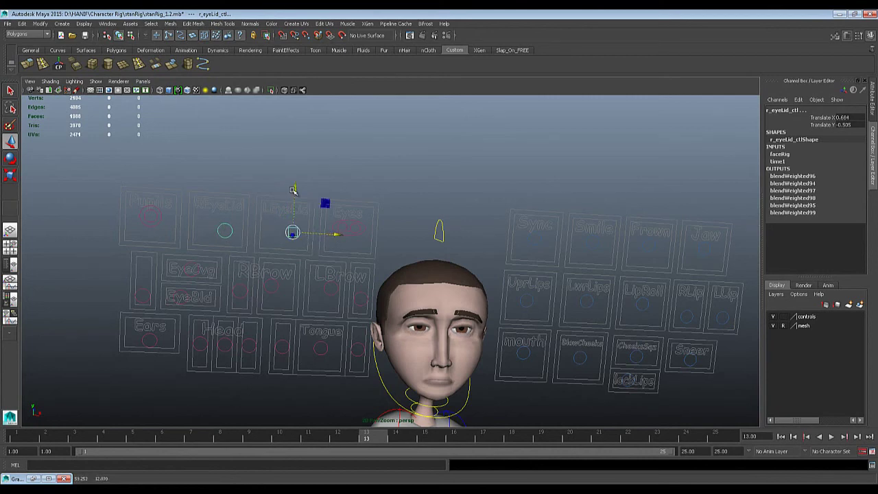
{"action": "left_click_drag", "start_coordinate": [293, 190], "coordinate": [294, 189]}
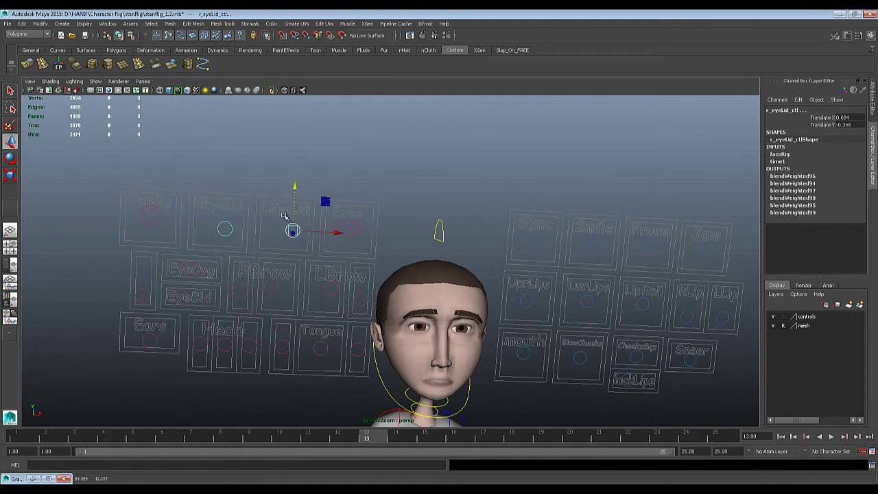
Step: Lower the main right and left brow emote controls together to a Translate Y of about -0.083
{"action": "left_click", "coordinate": [271, 286]}
{"action": "left_click_drag", "start_coordinate": [274, 244], "coordinate": [276, 247]}
{"action": "mouse_move", "coordinate": [299, 290]}
{"action": "left_mouse_down"}
{"action": "mouse_move", "coordinate": [308, 289]}
{"action": "mouse_move", "coordinate": [297, 289]}
{"action": "left_mouse_up"}
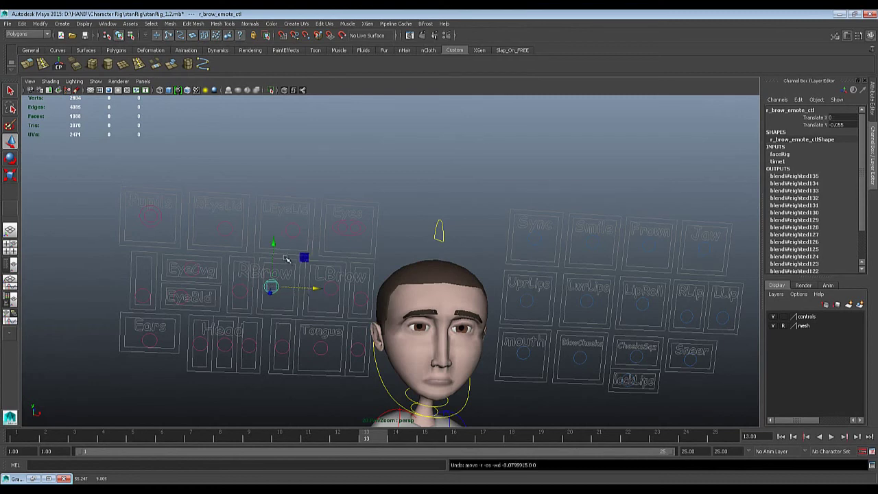
{"action": "left_click", "coordinate": [333, 294], "text": "shift"}
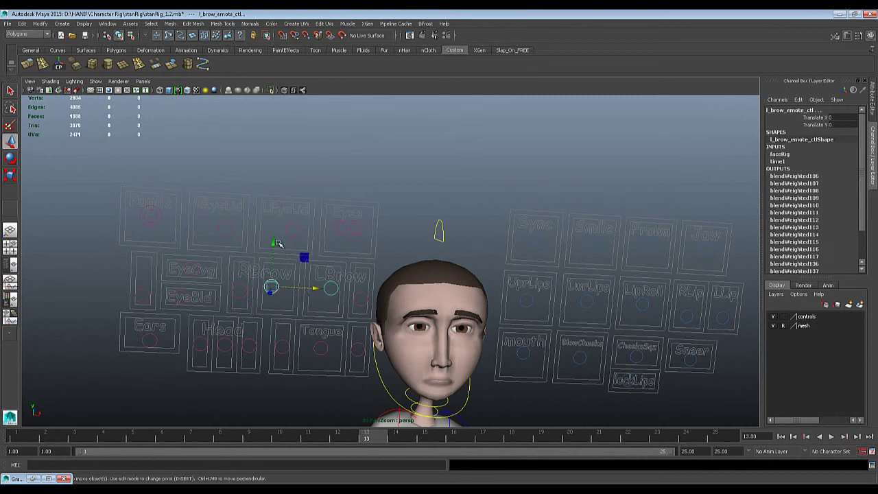
{"action": "left_click_drag", "start_coordinate": [276, 244], "coordinate": [279, 245]}
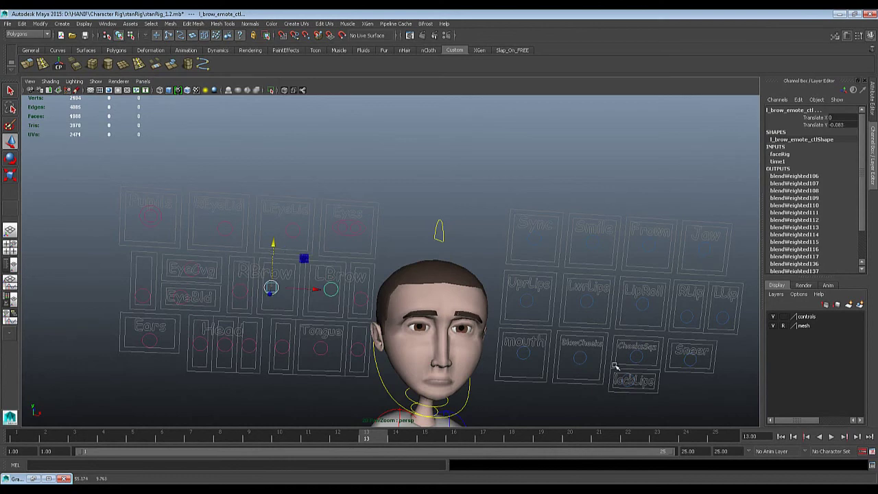
Step: Play the walk cycle, examine the sad facial expression from several angles, and decline the autosave
{"action": "left_click_drag", "start_coordinate": [529, 361], "coordinate": [432, 318], "text": "alt"}
{"action": "key", "text": "alt+v"}
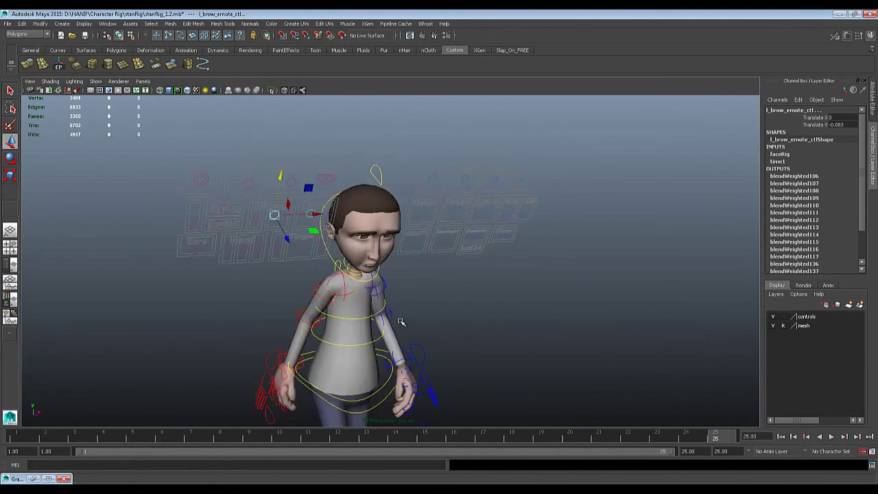
{"action": "left_click_drag", "start_coordinate": [442, 347], "coordinate": [419, 347], "text": "alt"}
{"action": "middle_click_drag", "start_coordinate": [420, 347], "coordinate": [437, 382], "text": "alt"}
{"action": "left_click_drag", "start_coordinate": [437, 382], "coordinate": [416, 343], "text": "alt"}
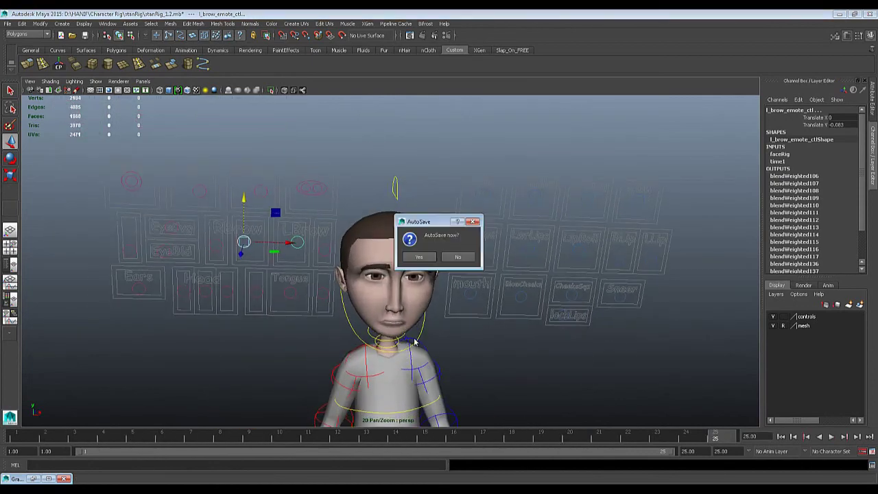
{"action": "left_click", "coordinate": [458, 257]}
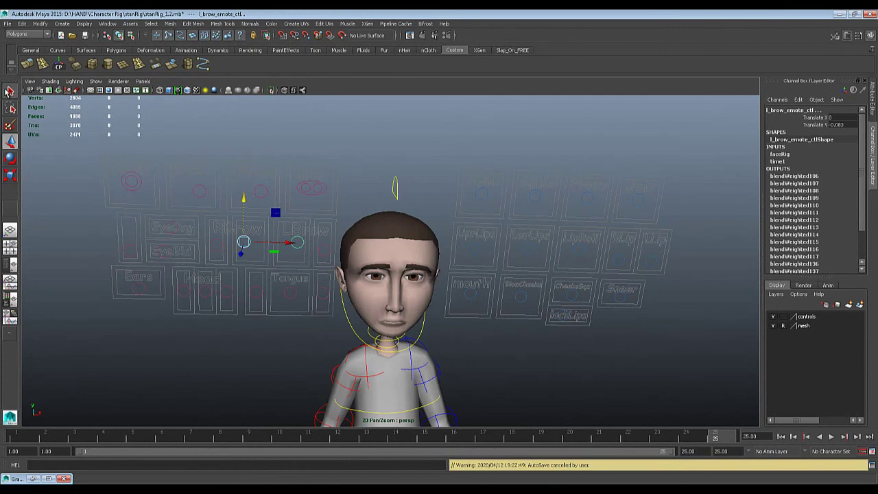
Step: Try moving the face rig's eye blend control to a Translate X of 1 to switch the eyes to the aim control
{"action": "left_click", "coordinate": [11, 90]}
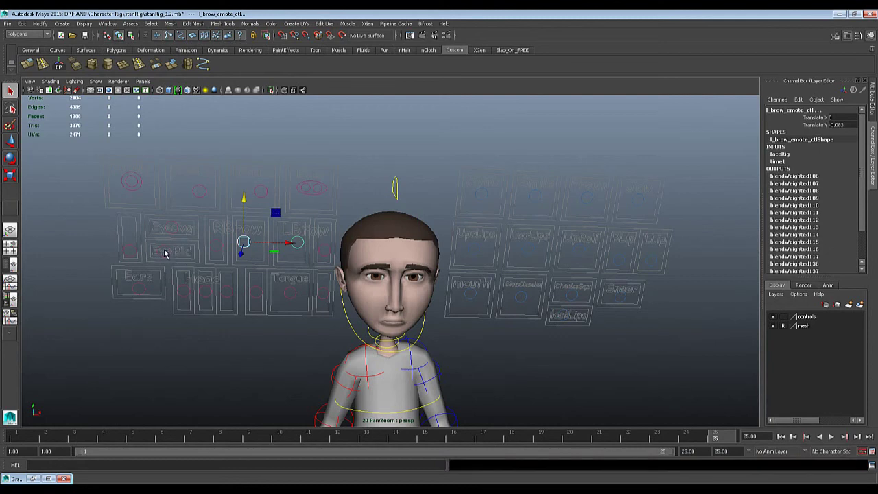
{"action": "key", "text": "w"}
{"action": "left_click_drag", "start_coordinate": [164, 251], "coordinate": [174, 251]}
{"action": "key", "text": "ctrl+z"}
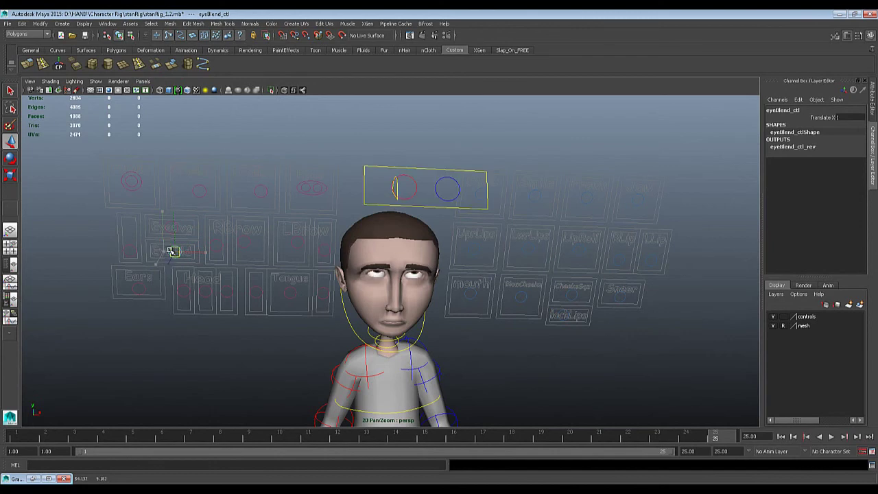
Step: Undo the eye blend move, retry it with a Translate X of 1, and undo that too
{"action": "key", "text": "ctrl+z"}
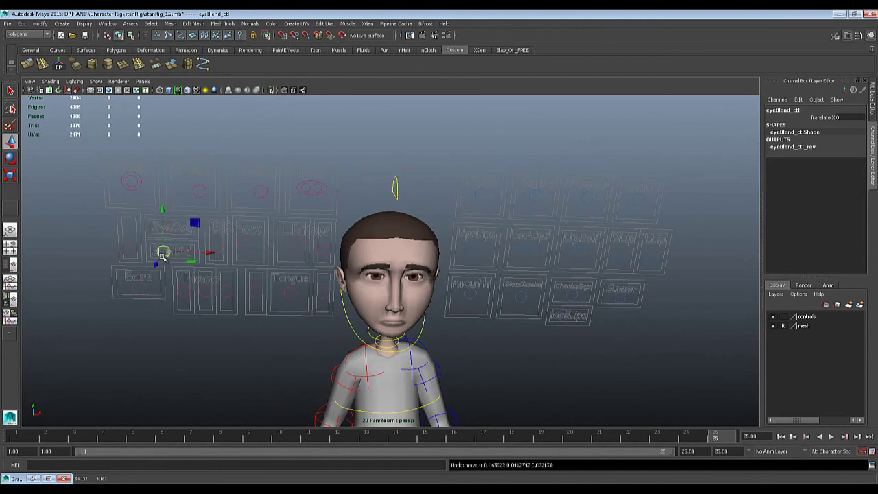
{"action": "left_click_drag", "start_coordinate": [164, 252], "coordinate": [175, 253]}
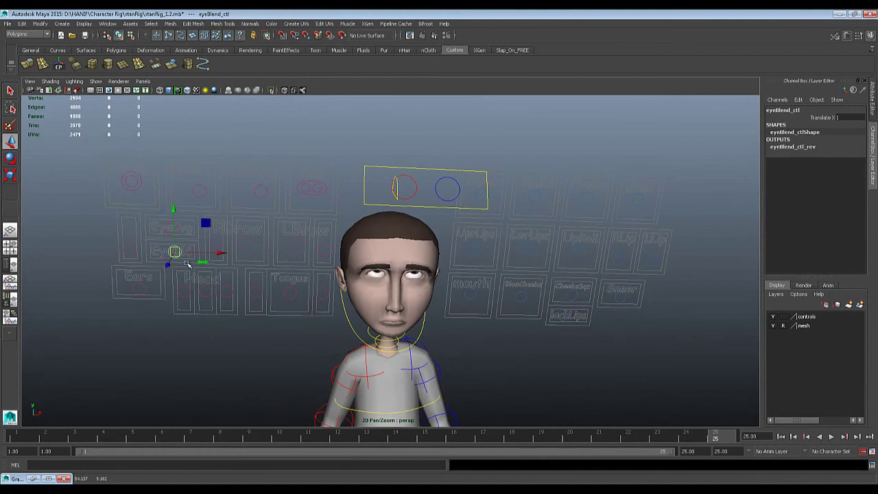
{"action": "key", "text": "ctrl+z"}
Step: Select both eyelid controls together, try lowering them to a Translate Y of about -0.99, and undo the move
{"action": "scroll", "coordinate": [414, 298], "scroll_direction": "up", "scroll_amount": 2}
{"action": "middle_click_drag", "start_coordinate": [413, 299], "coordinate": [359, 319], "text": "alt"}
{"action": "mouse_move", "coordinate": [359, 319]}
{"action": "left_mouse_down", "text": "alt"}
{"action": "mouse_move", "coordinate": [369, 318]}
{"action": "mouse_move", "coordinate": [359, 323]}
{"action": "left_mouse_up", "text": "alt"}
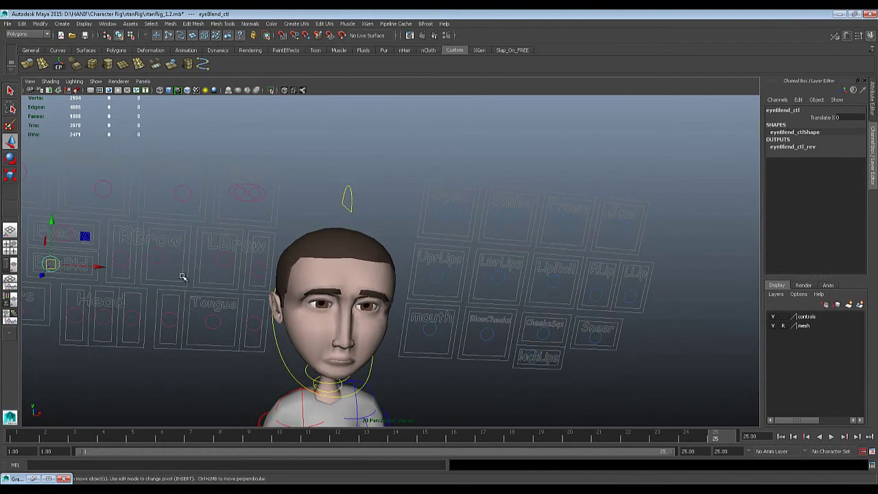
{"action": "middle_click_drag", "start_coordinate": [242, 299], "coordinate": [241, 295], "text": "alt"}
{"action": "middle_click_drag", "start_coordinate": [196, 241], "coordinate": [258, 270], "text": "alt"}
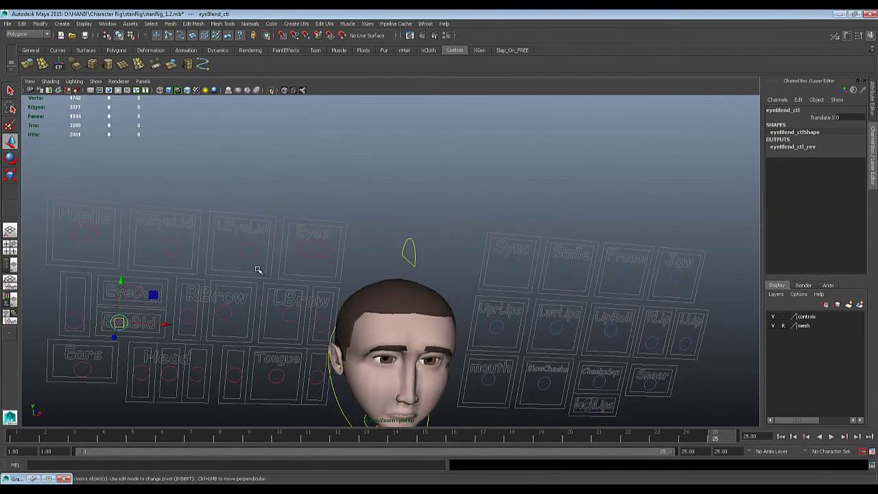
{"action": "left_click", "coordinate": [252, 252]}
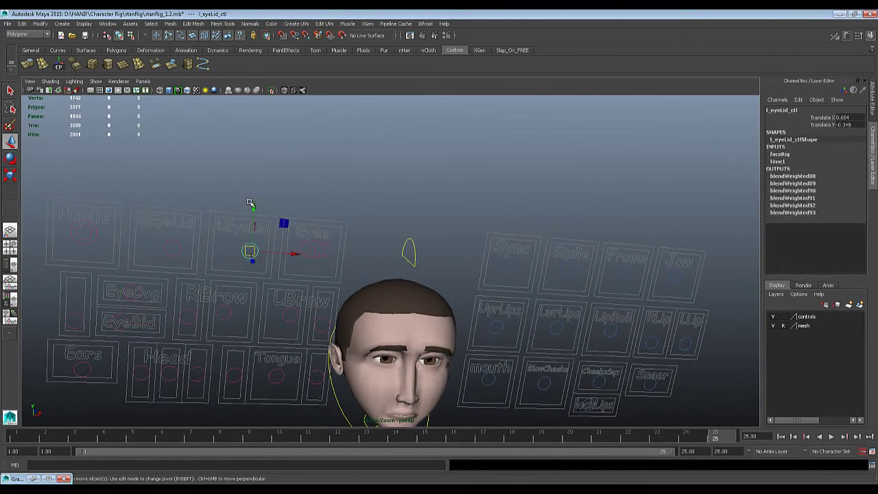
{"action": "left_click", "coordinate": [176, 245], "text": "shift"}
{"action": "left_click_drag", "start_coordinate": [253, 207], "coordinate": [253, 216]}
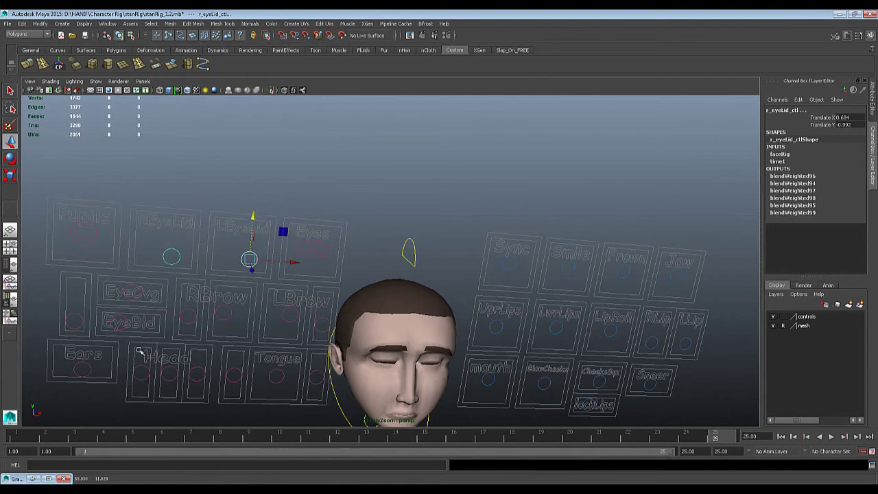
{"action": "key", "text": "ctrl+z"}
Step: Key both eyelid controls as they are at frame 9, and close them to a Translate Y of -1 at frame 12
{"action": "left_click_drag", "start_coordinate": [36, 435], "coordinate": [62, 434]}
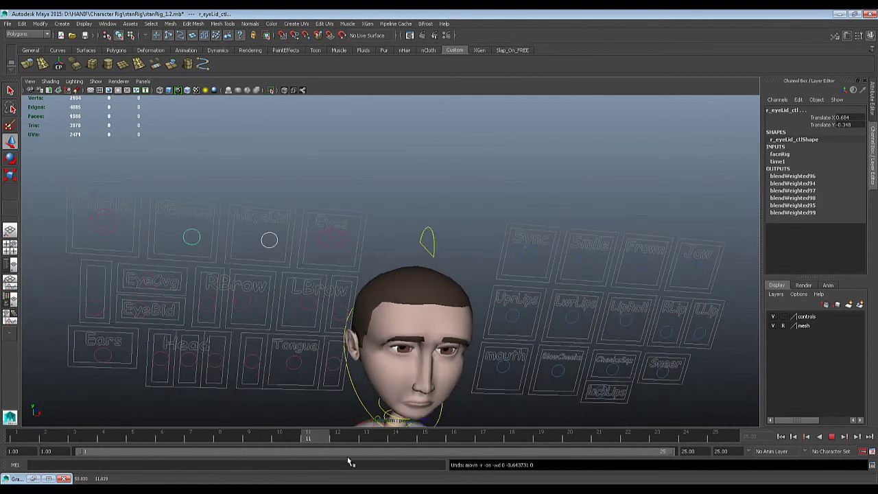
{"action": "key", "text": "alt+v"}
{"action": "middle_click_drag", "start_coordinate": [344, 403], "coordinate": [341, 388], "text": "alt"}
{"action": "left_click", "coordinate": [280, 439]}
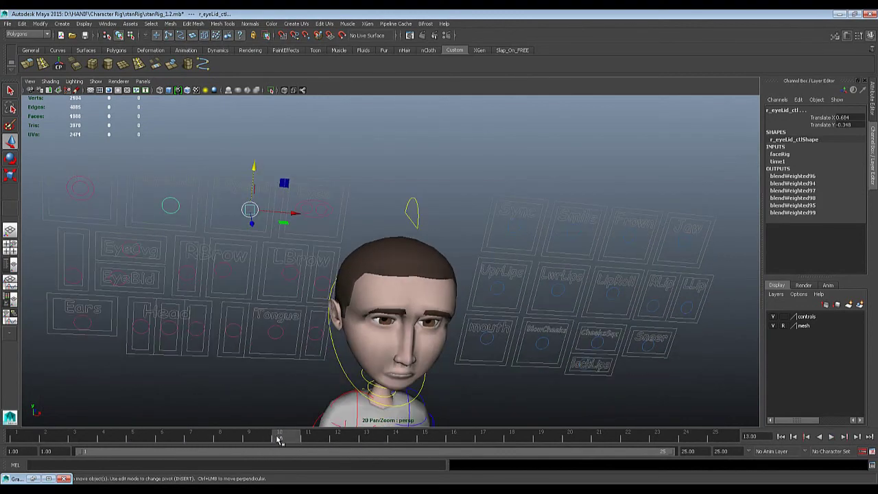
{"action": "left_click_drag", "start_coordinate": [280, 439], "coordinate": [338, 439]}
{"action": "key", "text": "s"}
{"action": "left_click_drag", "start_coordinate": [262, 169], "coordinate": [260, 184]}
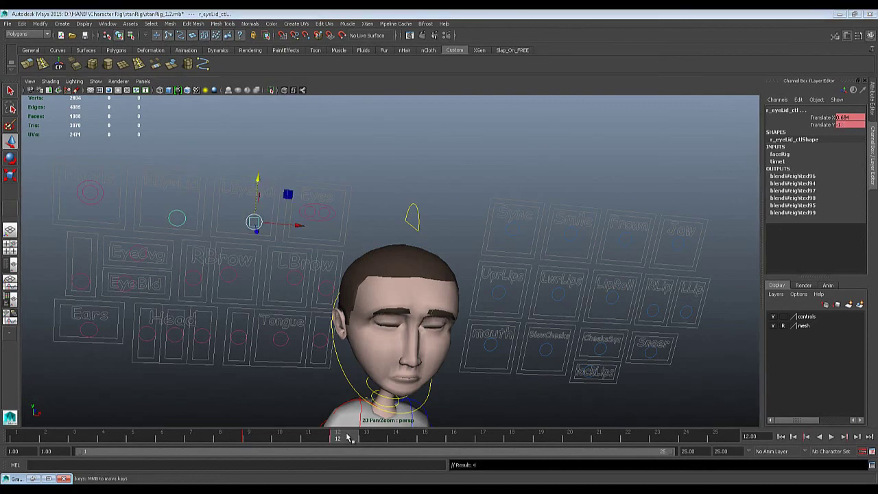
Step: Copy the open eyelid pose from frame 9 to a key at frame 15
{"action": "left_click_drag", "start_coordinate": [348, 437], "coordinate": [253, 446]}
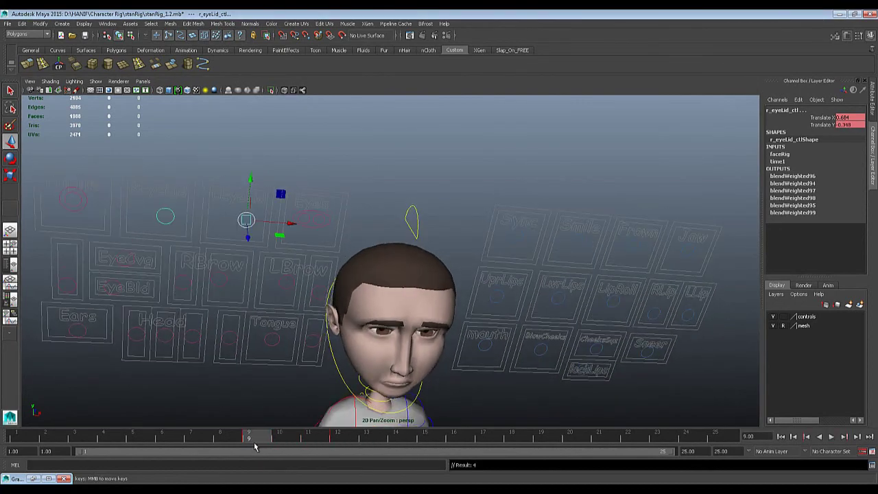
{"action": "key", "text": "alt+v"}
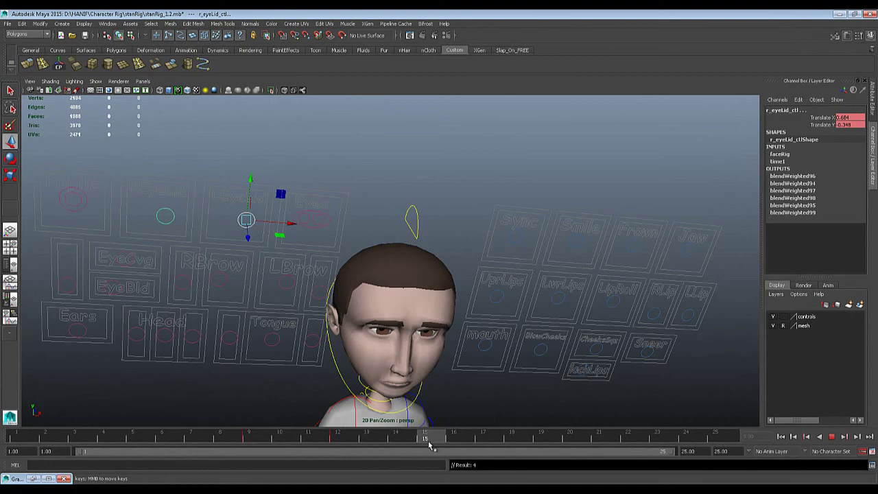
{"action": "key", "text": "alt+v"}
Step: Scrub and play the walk cycle, examining the blink's timing from the side and the front
{"action": "left_click_drag", "start_coordinate": [270, 441], "coordinate": [585, 423]}
{"action": "key", "text": "alt+shift+v"}
{"action": "left_click_drag", "start_coordinate": [525, 286], "coordinate": [609, 295], "text": "alt"}
{"action": "right_click_drag", "start_coordinate": [609, 295], "coordinate": [384, 255], "text": "alt"}
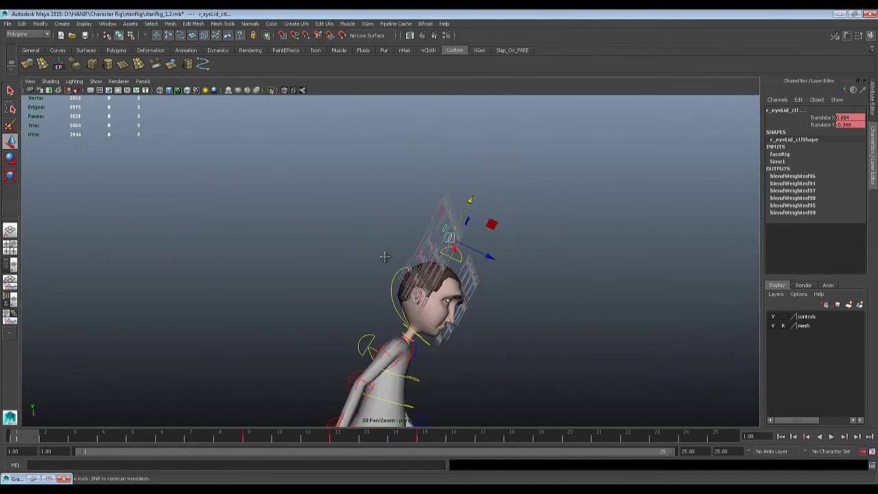
{"action": "middle_click_drag", "start_coordinate": [384, 254], "coordinate": [337, 237], "text": "alt"}
{"action": "left_click_drag", "start_coordinate": [337, 238], "coordinate": [228, 244], "text": "alt"}
{"action": "left_click_drag", "start_coordinate": [254, 441], "coordinate": [575, 422]}
{"action": "key", "text": "alt+shift+v"}
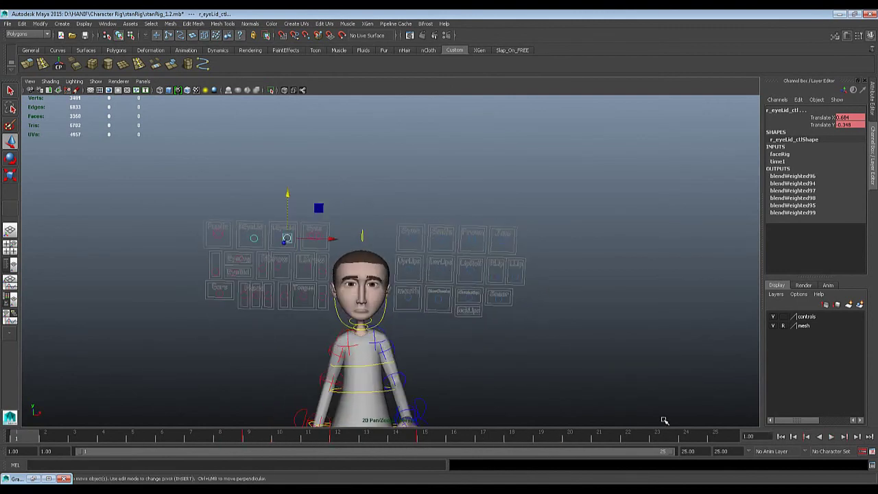
{"action": "left_click", "coordinate": [831, 436]}
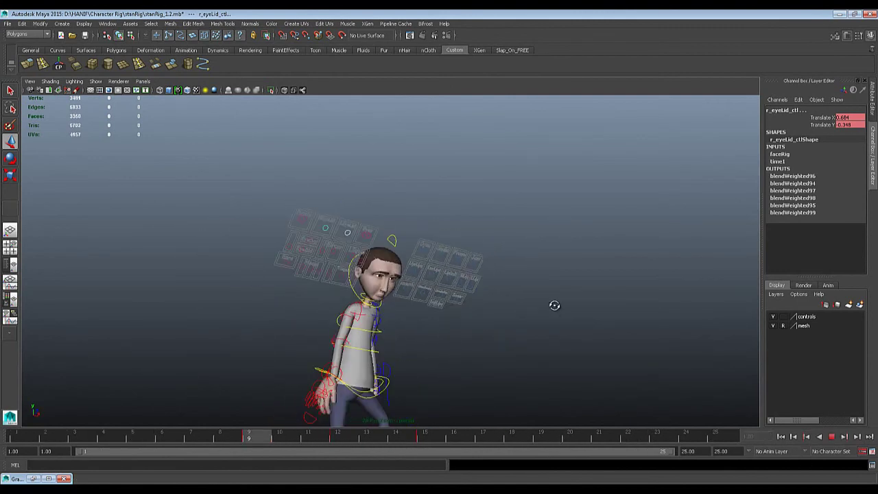
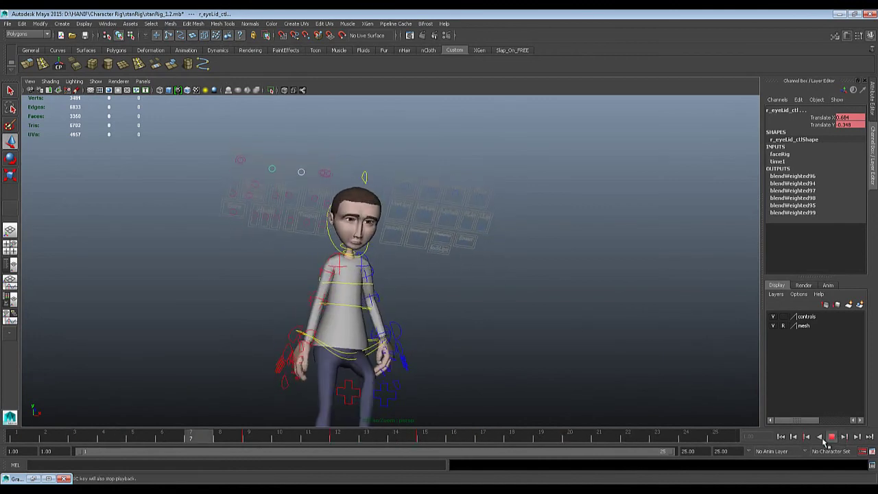
Step: Select the four right and left brow emote controls together and key their current pose at frame 9
{"action": "left_click", "coordinate": [273, 429]}
{"action": "left_click", "coordinate": [272, 426]}
{"action": "key", "text": "ctrl+z"}
{"action": "left_click", "coordinate": [259, 439]}
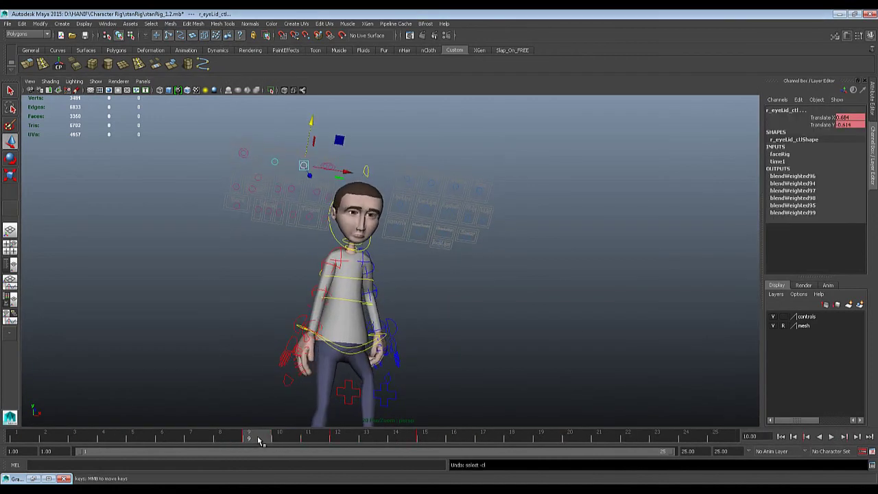
{"action": "scroll", "coordinate": [411, 291], "scroll_direction": "up", "scroll_amount": 6}
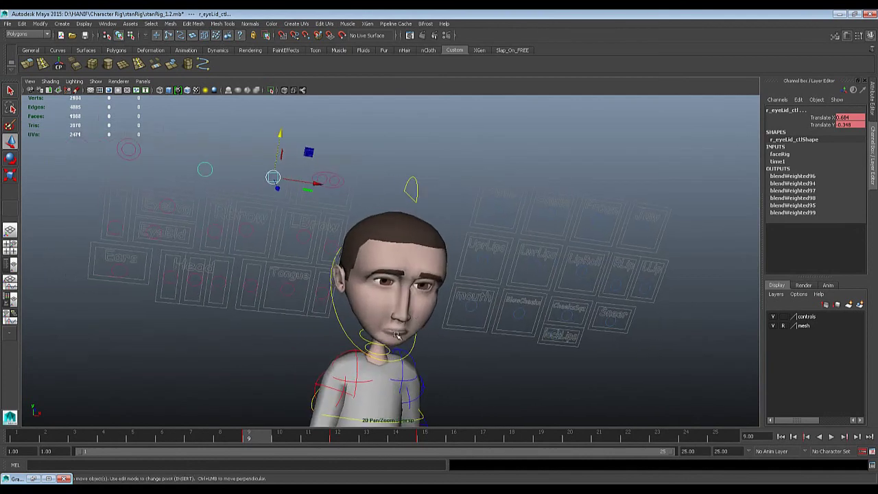
{"action": "left_click", "coordinate": [220, 237]}
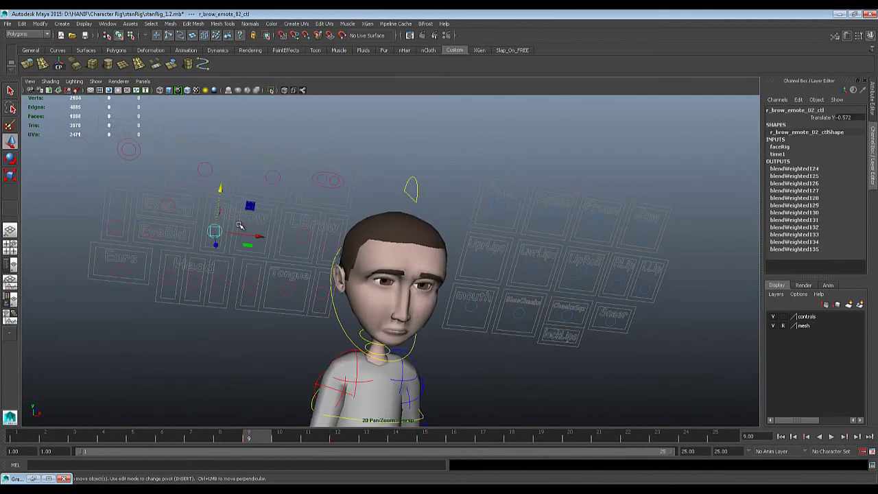
{"action": "left_click", "coordinate": [239, 225]}
{"action": "left_click", "coordinate": [300, 239]}
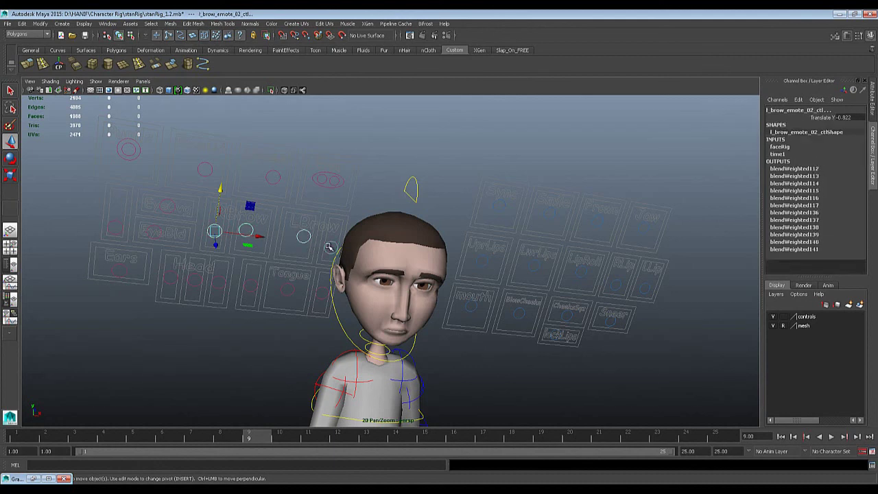
{"action": "key", "text": "s"}
Step: Lower the four brow emote controls at frame 12, l_brow_emote_02_ctl to a Translate Y of about -0.98, and key them
{"action": "left_click_drag", "start_coordinate": [272, 441], "coordinate": [337, 443]}
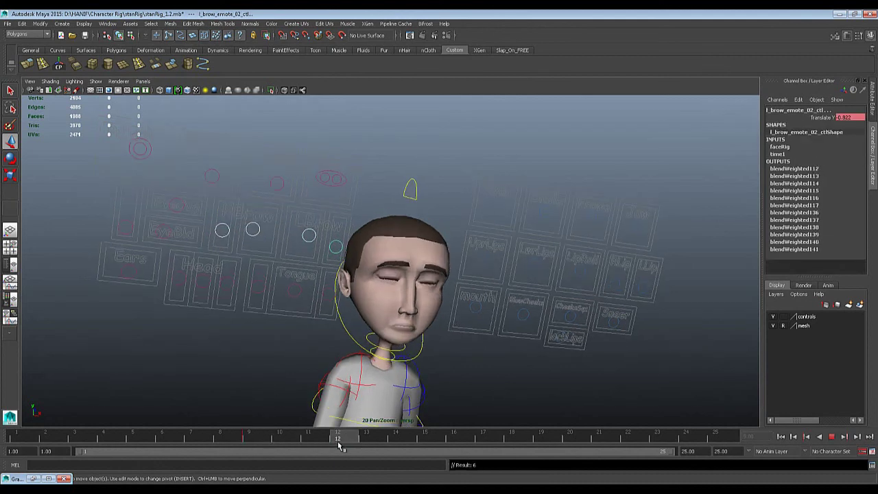
{"action": "left_click_drag", "start_coordinate": [227, 185], "coordinate": [229, 190]}
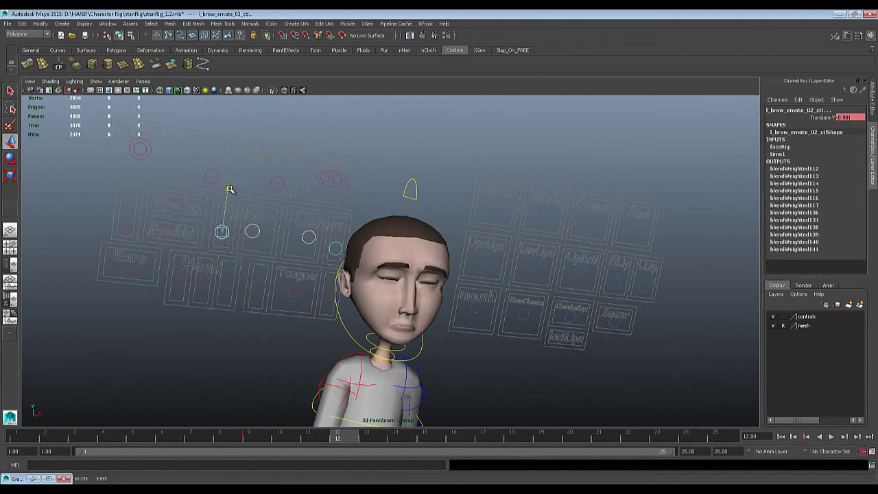
{"action": "key", "text": "s"}
{"action": "left_click_drag", "start_coordinate": [258, 437], "coordinate": [344, 444]}
Step: Raise the four brow controls at frame 9 and lower them at frame 12, giving l_brow_emote_02_ctl Translate Y values of about -0.625 and -1
{"action": "left_click", "coordinate": [256, 440]}
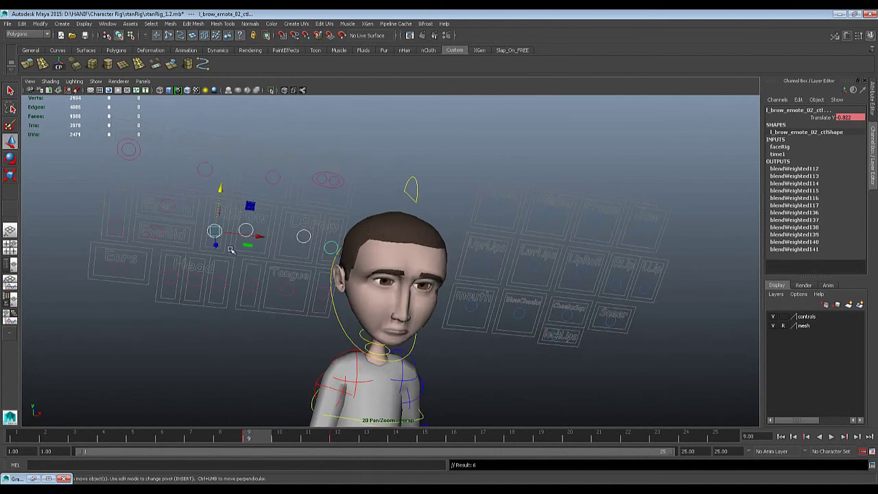
{"action": "left_click_drag", "start_coordinate": [221, 192], "coordinate": [221, 189]}
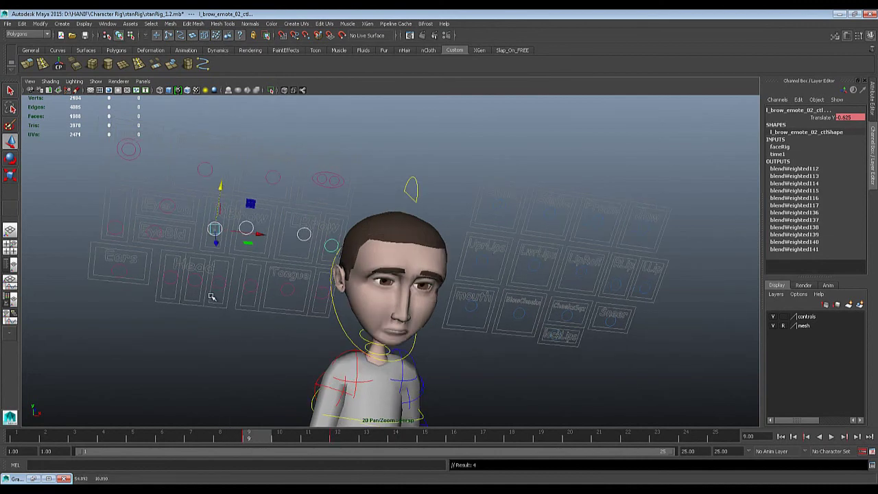
{"action": "left_click_drag", "start_coordinate": [263, 440], "coordinate": [308, 439]}
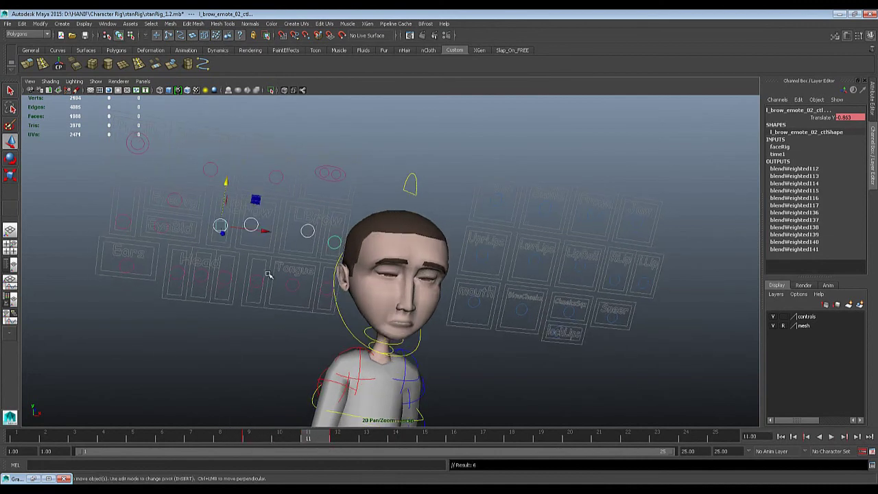
{"action": "left_click", "coordinate": [326, 441]}
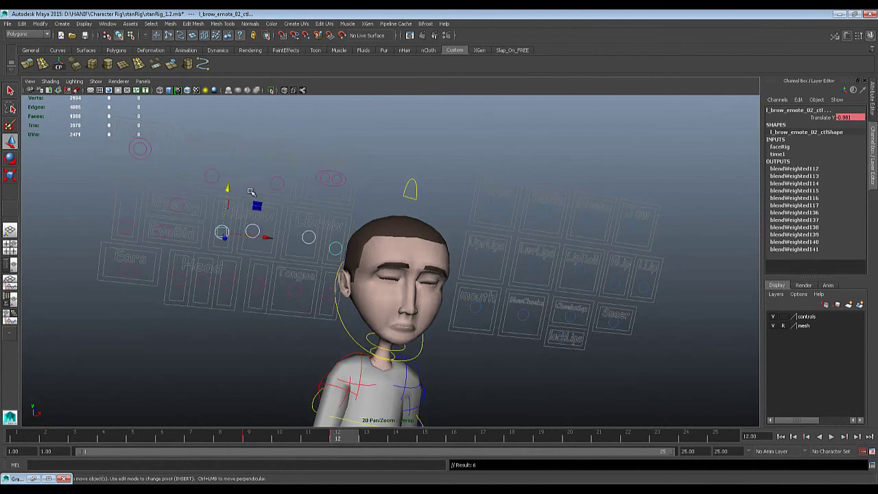
{"action": "left_click_drag", "start_coordinate": [228, 189], "coordinate": [227, 191]}
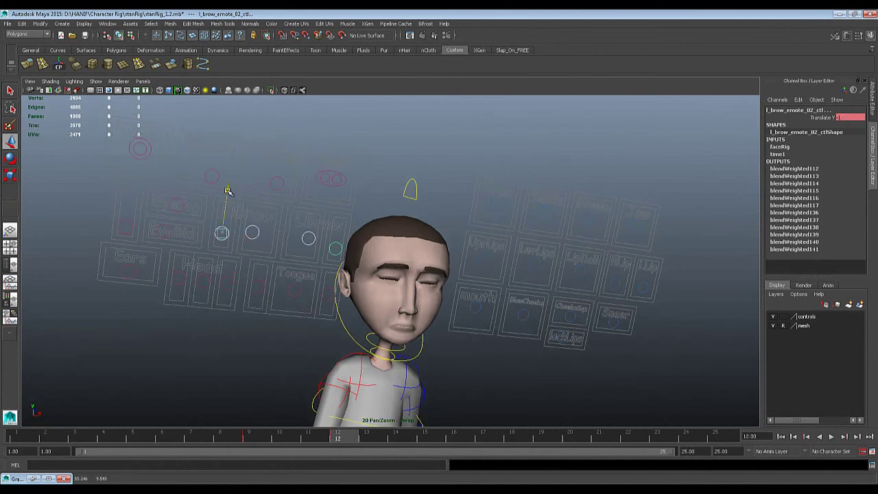
Step: Copy the brow controls' pose from frame 9 to a key at frame 15 and scrub through the blink
{"action": "left_click", "coordinate": [257, 438]}
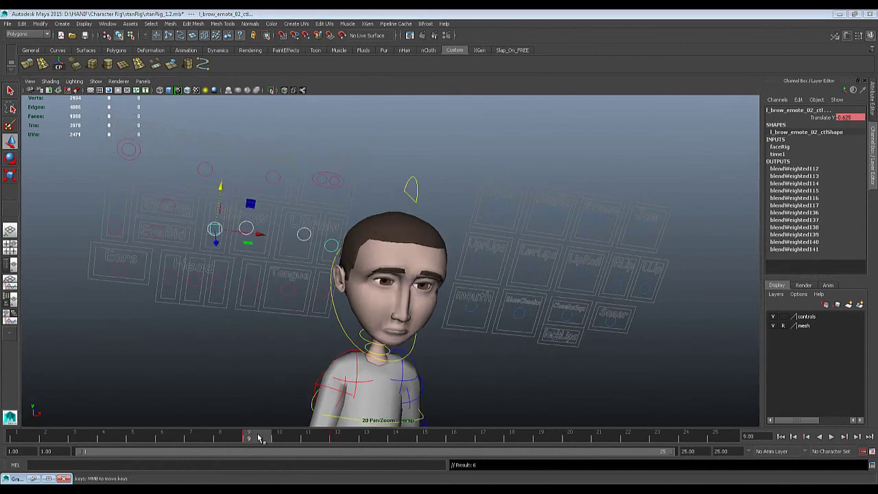
{"action": "middle_click_drag", "start_coordinate": [260, 438], "coordinate": [427, 450]}
{"action": "key", "text": "s"}
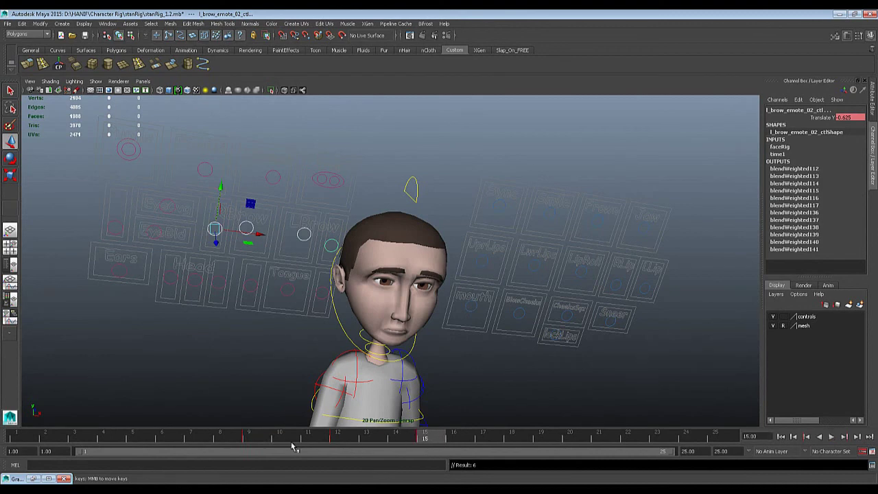
{"action": "left_click_drag", "start_coordinate": [266, 438], "coordinate": [346, 436]}
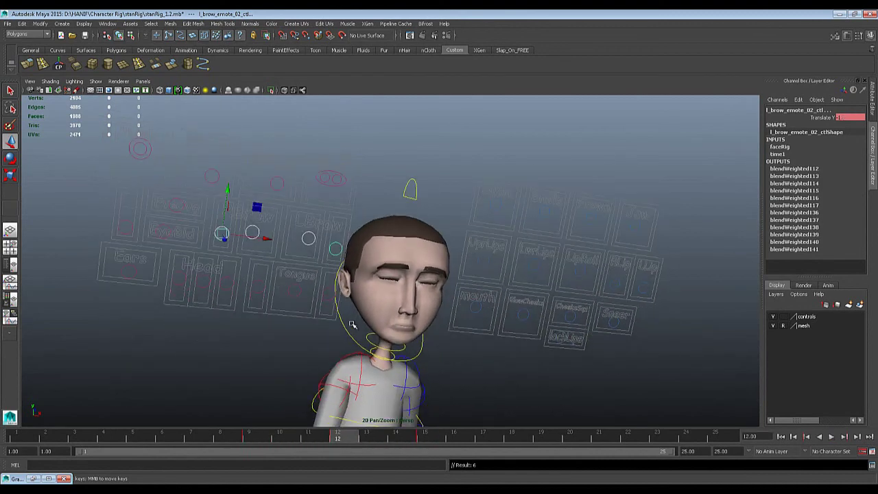
Step: Nudge the four brow emote controls slightly further down at frame 12
{"action": "left_click", "coordinate": [248, 439]}
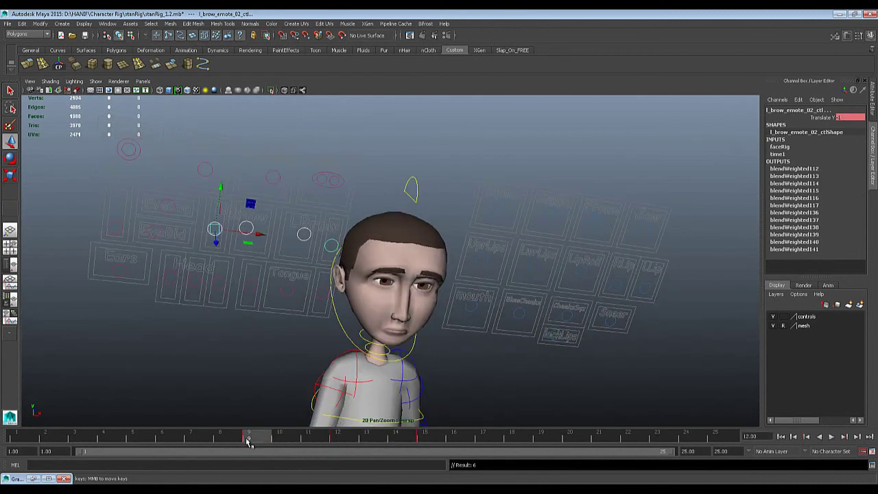
{"action": "left_click", "coordinate": [325, 437]}
{"action": "left_click_drag", "start_coordinate": [227, 190], "coordinate": [227, 193]}
Step: Play the walk cycle from the first frame and examine the blink and full-body motion from the front and side
{"action": "key", "text": "alt+v"}
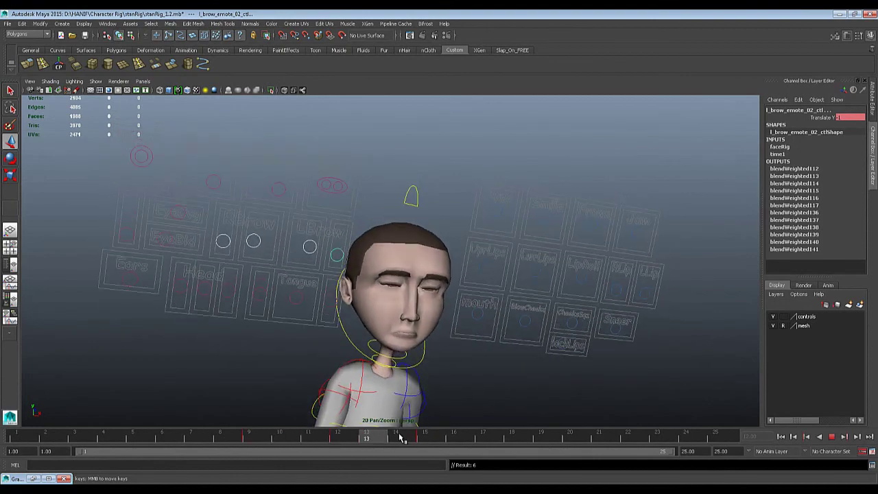
{"action": "left_click", "coordinate": [781, 436]}
{"action": "left_click", "coordinate": [831, 437]}
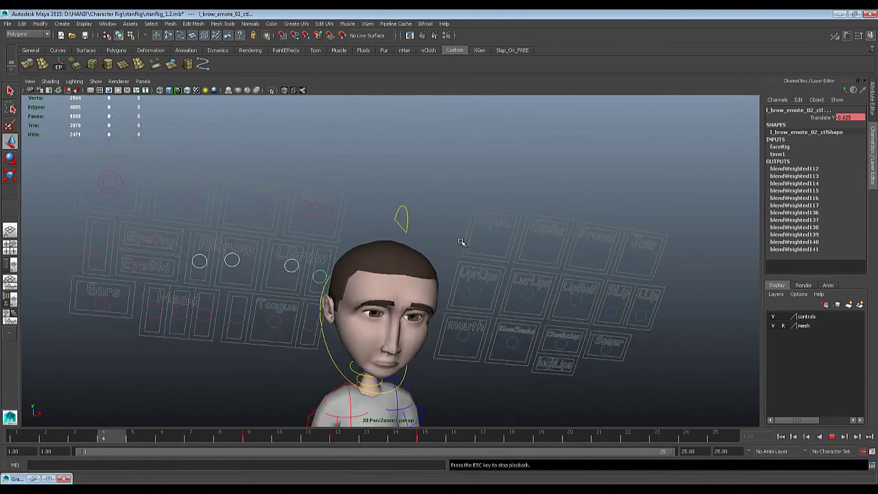
{"action": "scroll", "coordinate": [522, 277], "scroll_direction": "down", "scroll_amount": 6}
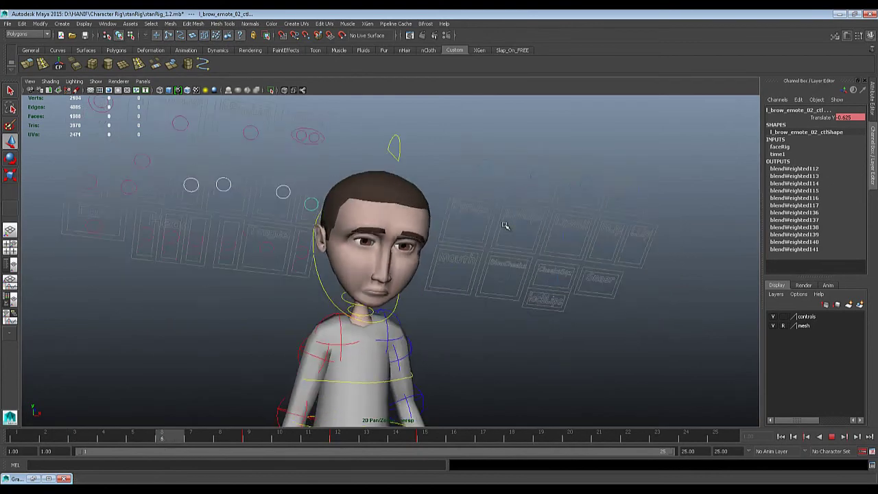
{"action": "middle_click_drag", "start_coordinate": [425, 266], "coordinate": [428, 250], "text": "alt"}
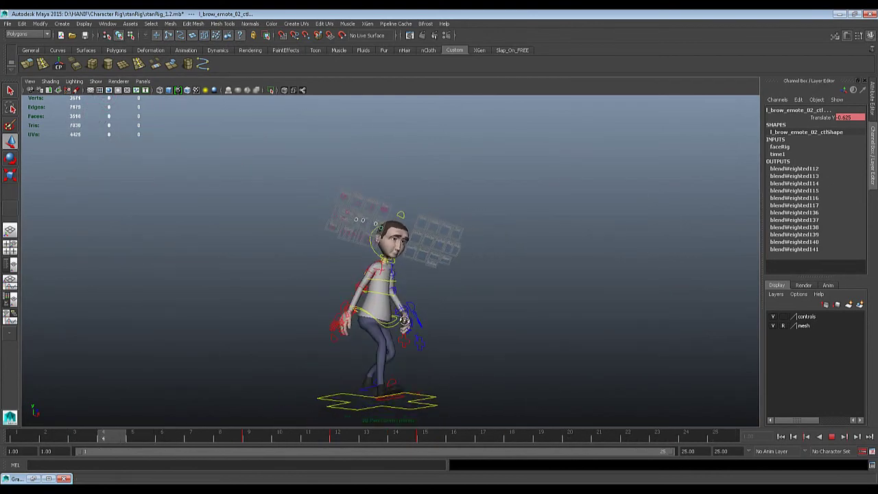
{"action": "left_click_drag", "start_coordinate": [411, 335], "coordinate": [528, 348], "text": "alt"}
{"action": "scroll", "coordinate": [529, 347], "scroll_direction": "up", "scroll_amount": 2}
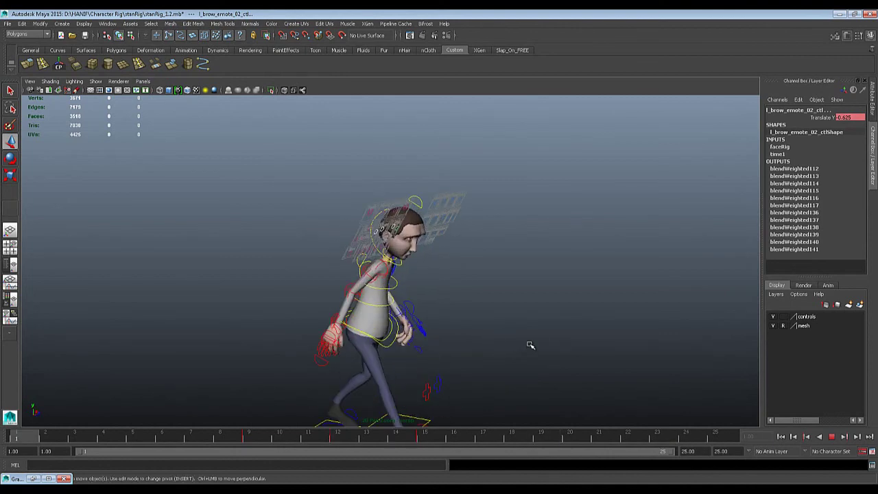
Step: Watch the looping walk cycle with the whole character in view, then stop playback at frame 11
{"action": "scroll", "coordinate": [522, 324], "scroll_direction": "down", "scroll_amount": 1}
{"action": "scroll", "coordinate": [531, 367], "scroll_direction": "down", "scroll_amount": 2}
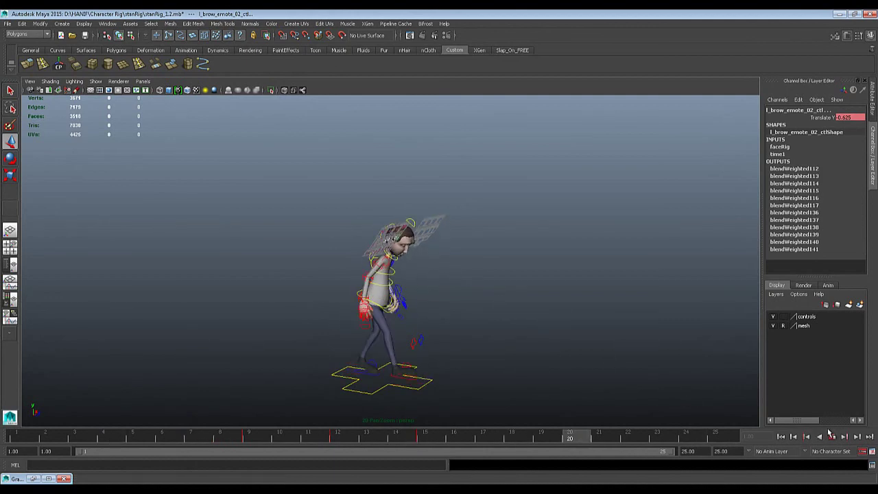
{"action": "key", "text": "Escape"}
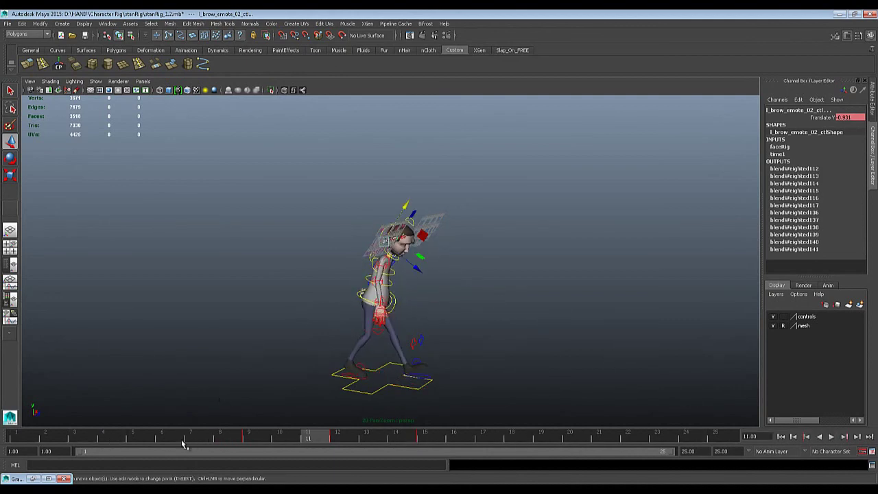
Step: Select the character's controls in the Graph Editor and try rotating spine_IK_02_ctl backward at frame 11
{"action": "left_click", "coordinate": [32, 478]}
{"action": "left_click_drag", "start_coordinate": [387, 148], "coordinate": [545, 333]}
{"action": "left_click", "coordinate": [396, 276]}
{"action": "left_click", "coordinate": [403, 252]}
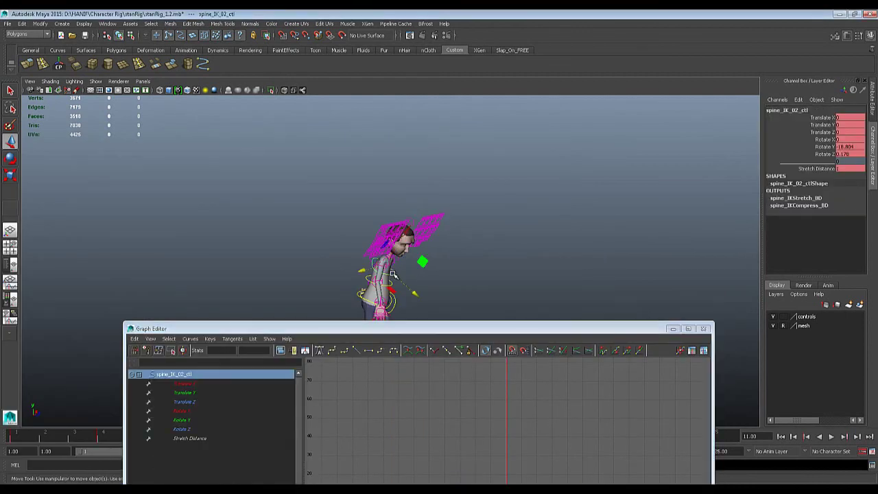
{"action": "key", "text": "e"}
{"action": "left_click_drag", "start_coordinate": [417, 254], "coordinate": [409, 242]}
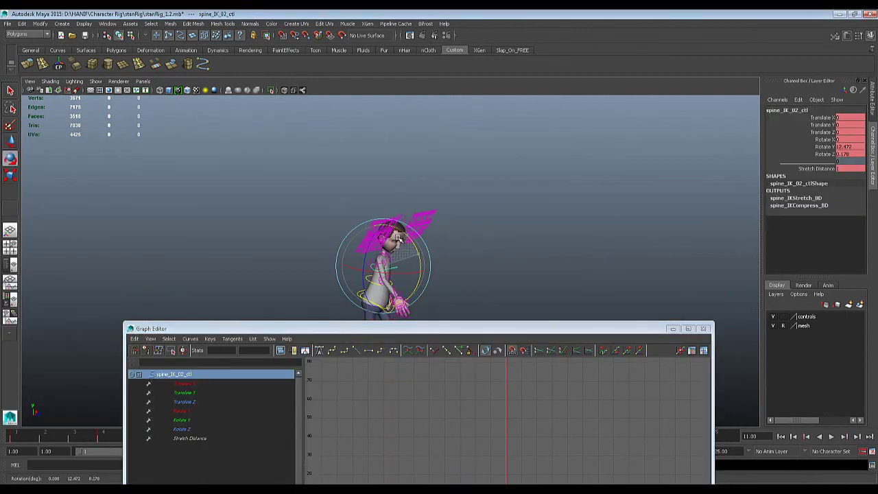
Step: Try straightening the torso at frame 11 by rotating hipsOverRide_ctl and the upper spine control backward
{"action": "left_click", "coordinate": [397, 274]}
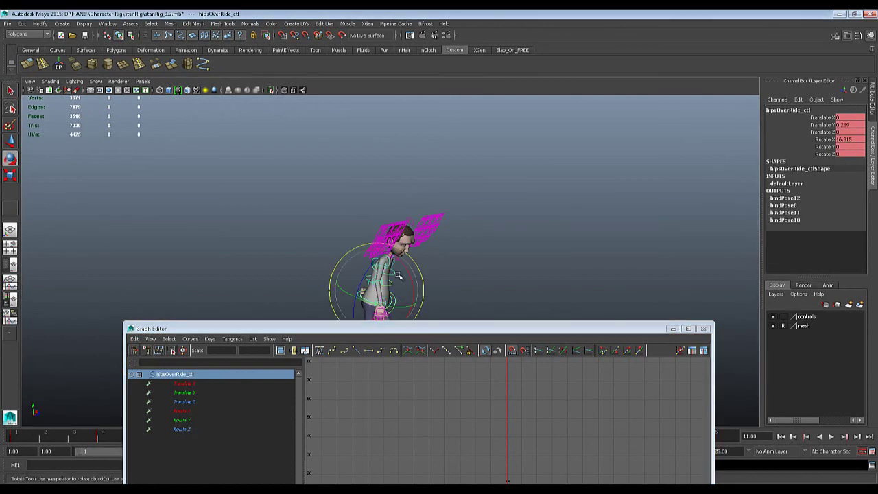
{"action": "left_click_drag", "start_coordinate": [405, 269], "coordinate": [387, 257]}
{"action": "key", "text": "q"}
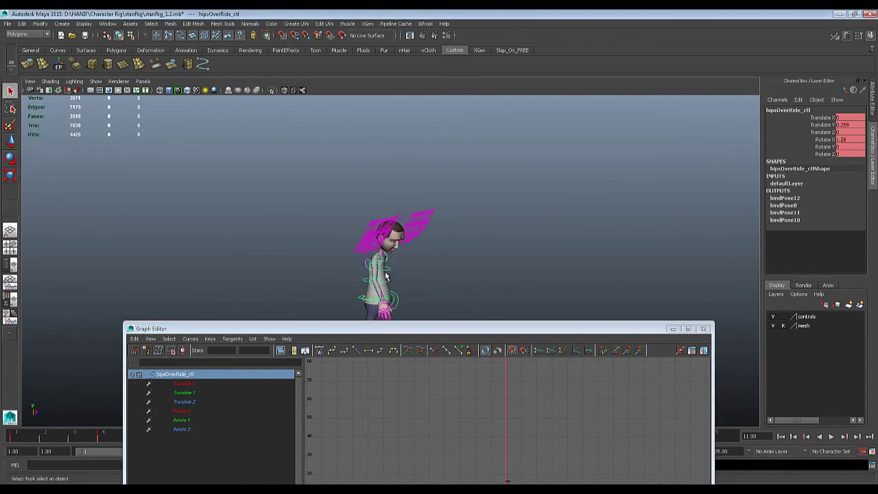
{"action": "left_click", "coordinate": [403, 260]}
{"action": "key", "text": "e"}
{"action": "left_click_drag", "start_coordinate": [410, 259], "coordinate": [373, 255]}
{"action": "key", "text": "q"}
Step: Try raising the character's head at frame 11 by rotating head_ctl to a Rotate Y of about 30.796
{"action": "left_click", "coordinate": [404, 223]}
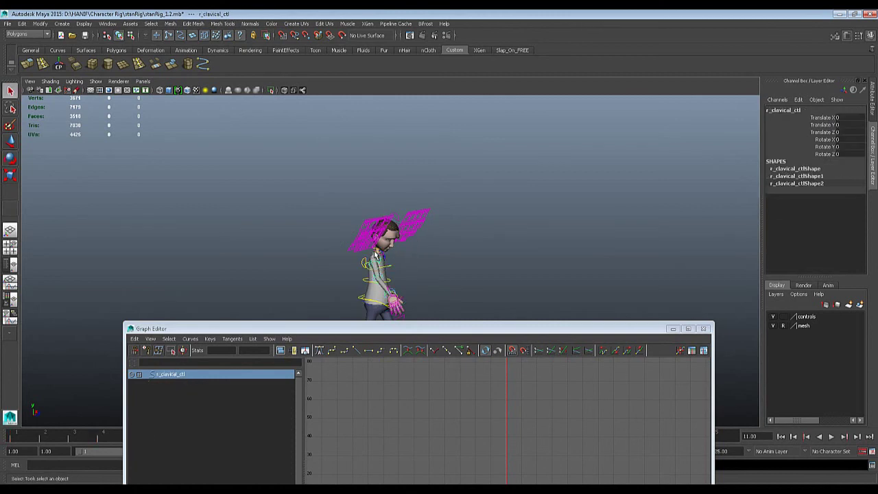
{"action": "key", "text": "e"}
{"action": "left_click_drag", "start_coordinate": [404, 223], "coordinate": [371, 192]}
{"action": "middle_click_drag", "start_coordinate": [449, 243], "coordinate": [472, 198], "text": "alt"}
{"action": "left_click_drag", "start_coordinate": [471, 199], "coordinate": [474, 234], "text": "alt"}
{"action": "scroll", "coordinate": [473, 235], "scroll_direction": "up", "scroll_amount": 1}
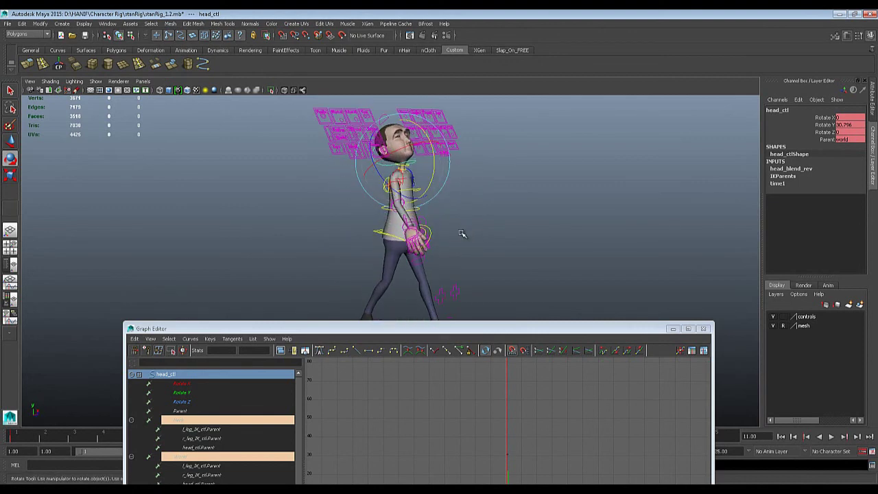
Step: Try leaning the chest further back with spine_IK_02_ctl and inspect the upright pose from several sides
{"action": "key", "text": "q"}
{"action": "left_click", "coordinate": [419, 193]}
{"action": "key", "text": "e"}
{"action": "left_click_drag", "start_coordinate": [430, 174], "coordinate": [421, 160]}
{"action": "middle_click_drag", "start_coordinate": [484, 244], "coordinate": [504, 183], "text": "alt"}
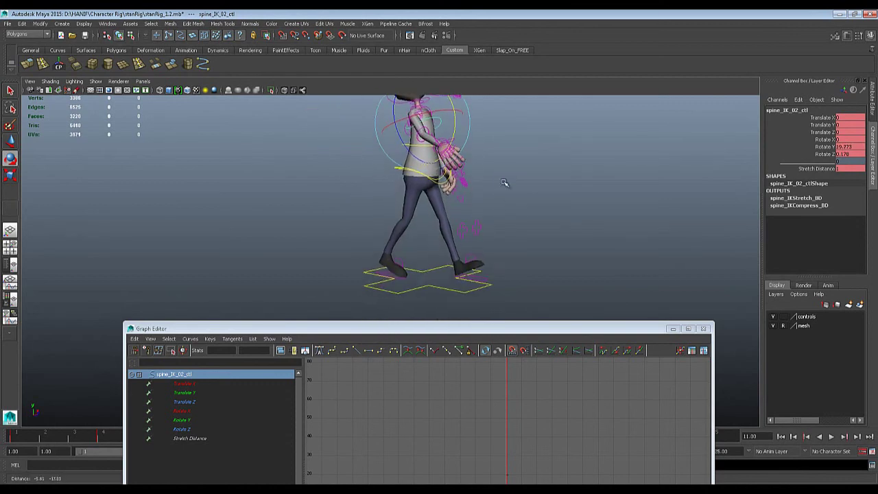
{"action": "left_click_drag", "start_coordinate": [504, 183], "coordinate": [394, 189], "text": "alt"}
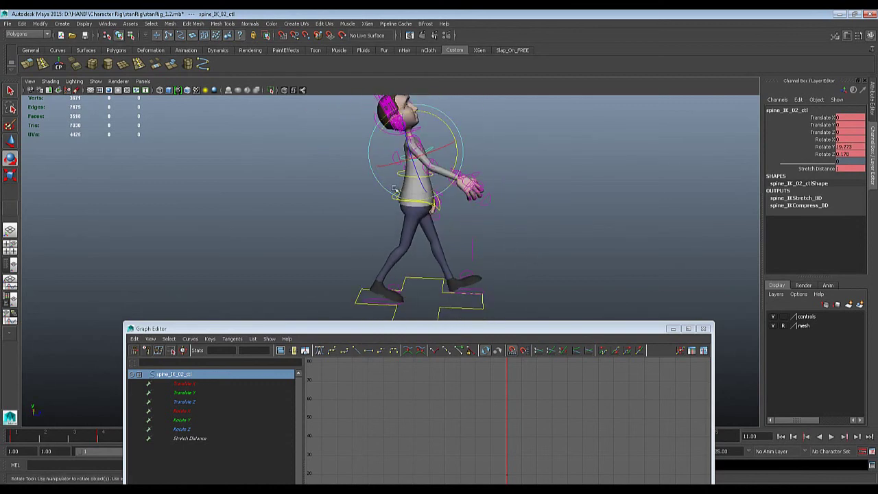
{"action": "left_click_drag", "start_coordinate": [583, 247], "coordinate": [591, 265], "text": "alt"}
{"action": "left_click_drag", "start_coordinate": [490, 226], "coordinate": [412, 144], "text": "alt"}
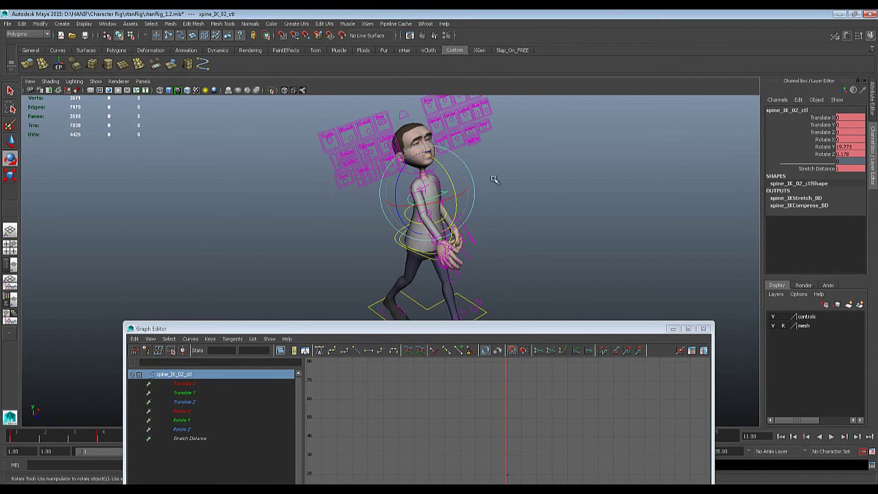
Step: Minimize the Graph Editor and undo the trial rotations of the spine, head and hips
{"action": "left_click", "coordinate": [673, 329]}
{"action": "key", "text": "ctrl+z"}
{"action": "key", "text": "ctrl+z"}
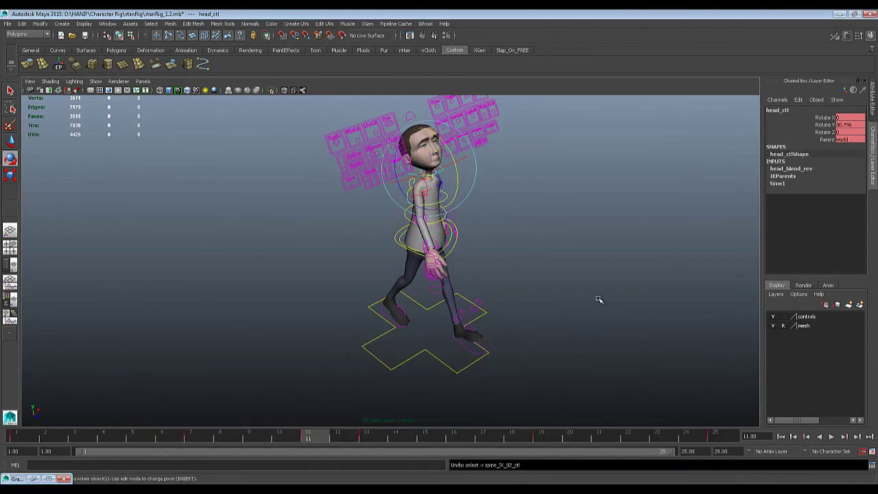
{"action": "key", "text": "ctrl+z"}
{"action": "key", "text": "ctrl+z"}
{"action": "key", "text": "ctrl+z"}
{"action": "key", "text": "ctrl+z"}
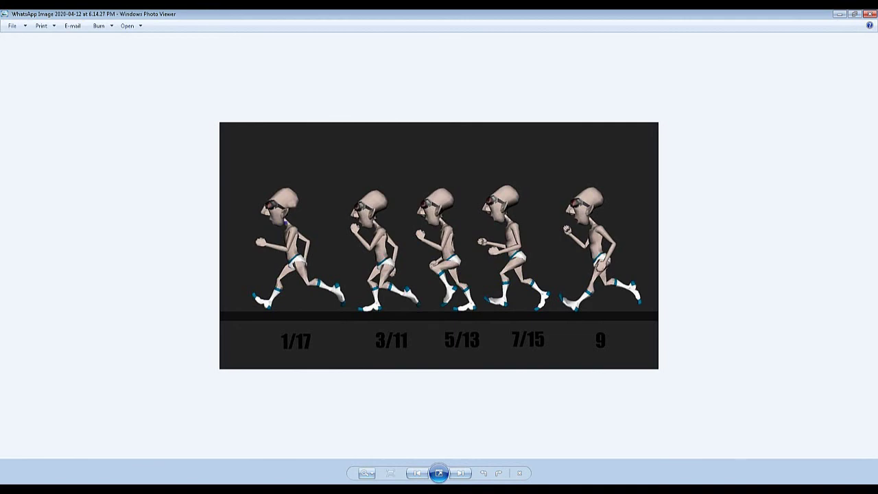
Step: Compare the run-cycle pose reference with the walk-cycle feet and hip positioning chart in Windows Photo Viewer
{"action": "key", "text": "Right"}
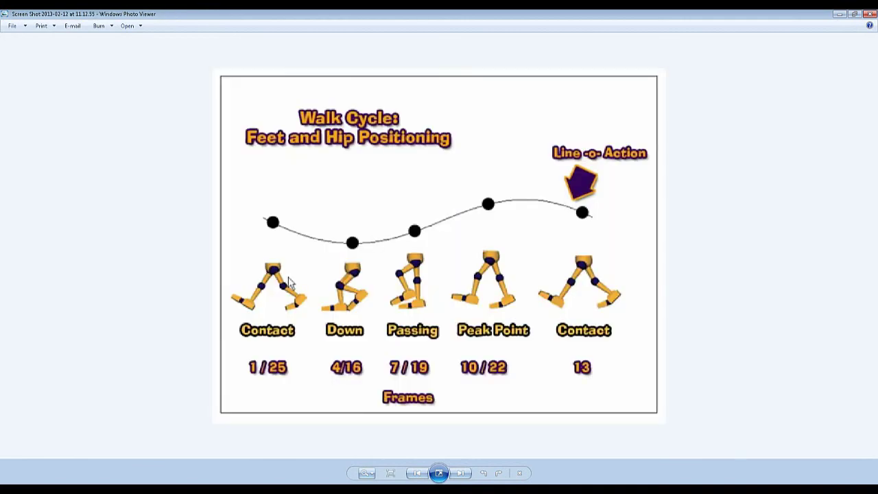
{"action": "key", "text": "Left"}
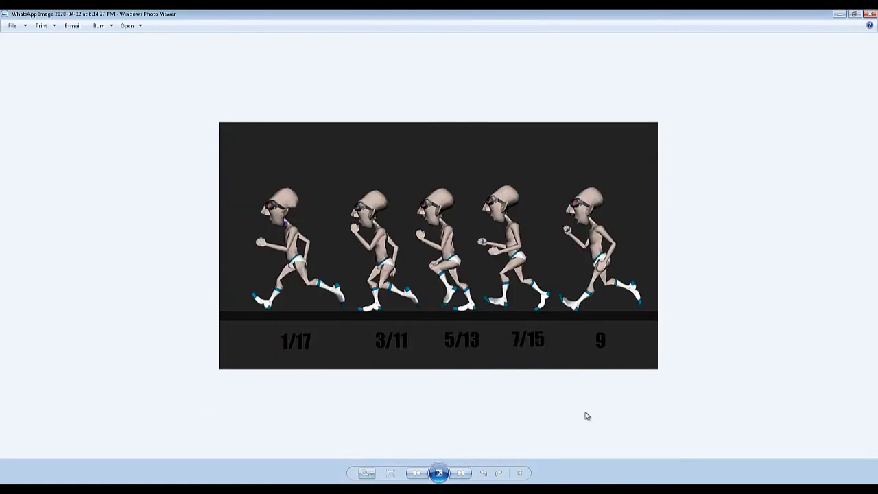